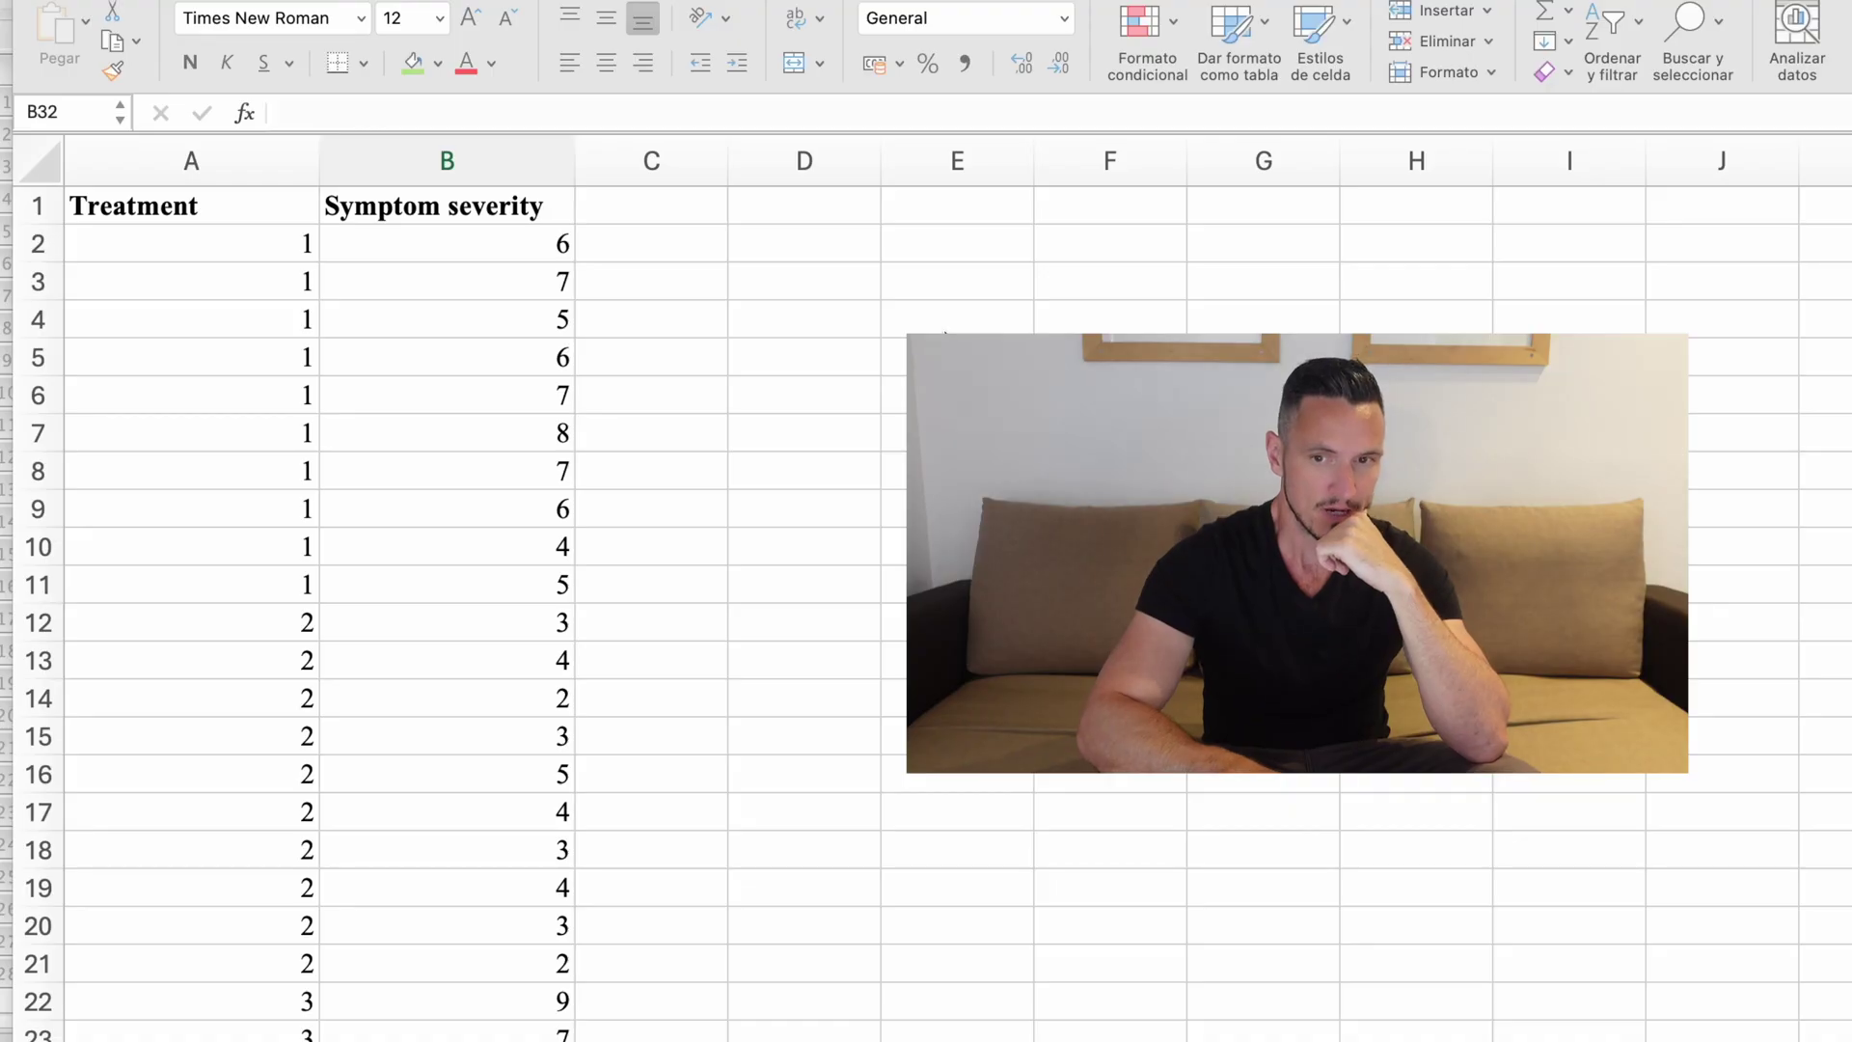
Examine the Treatment and Symptom severity columns of the worksheet from the header row down to row 31
click(227, 210)
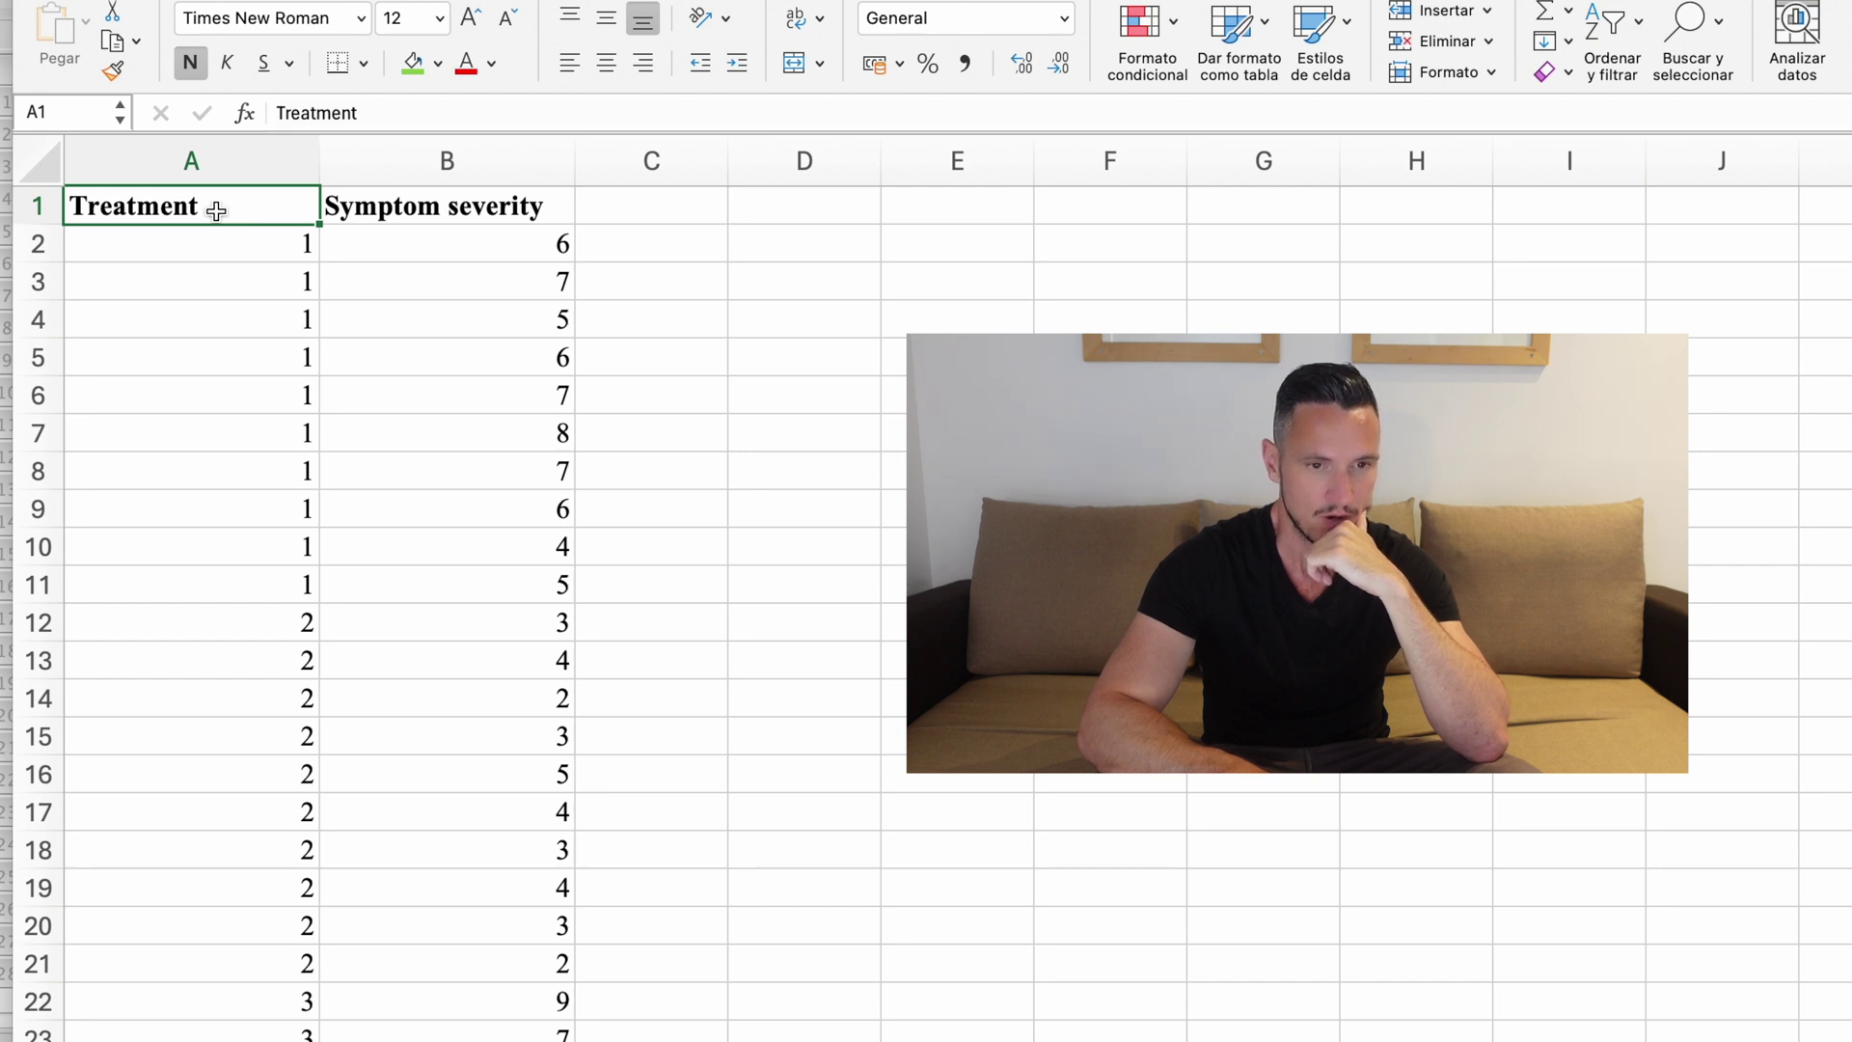
scroll(198, 211, down, 3)
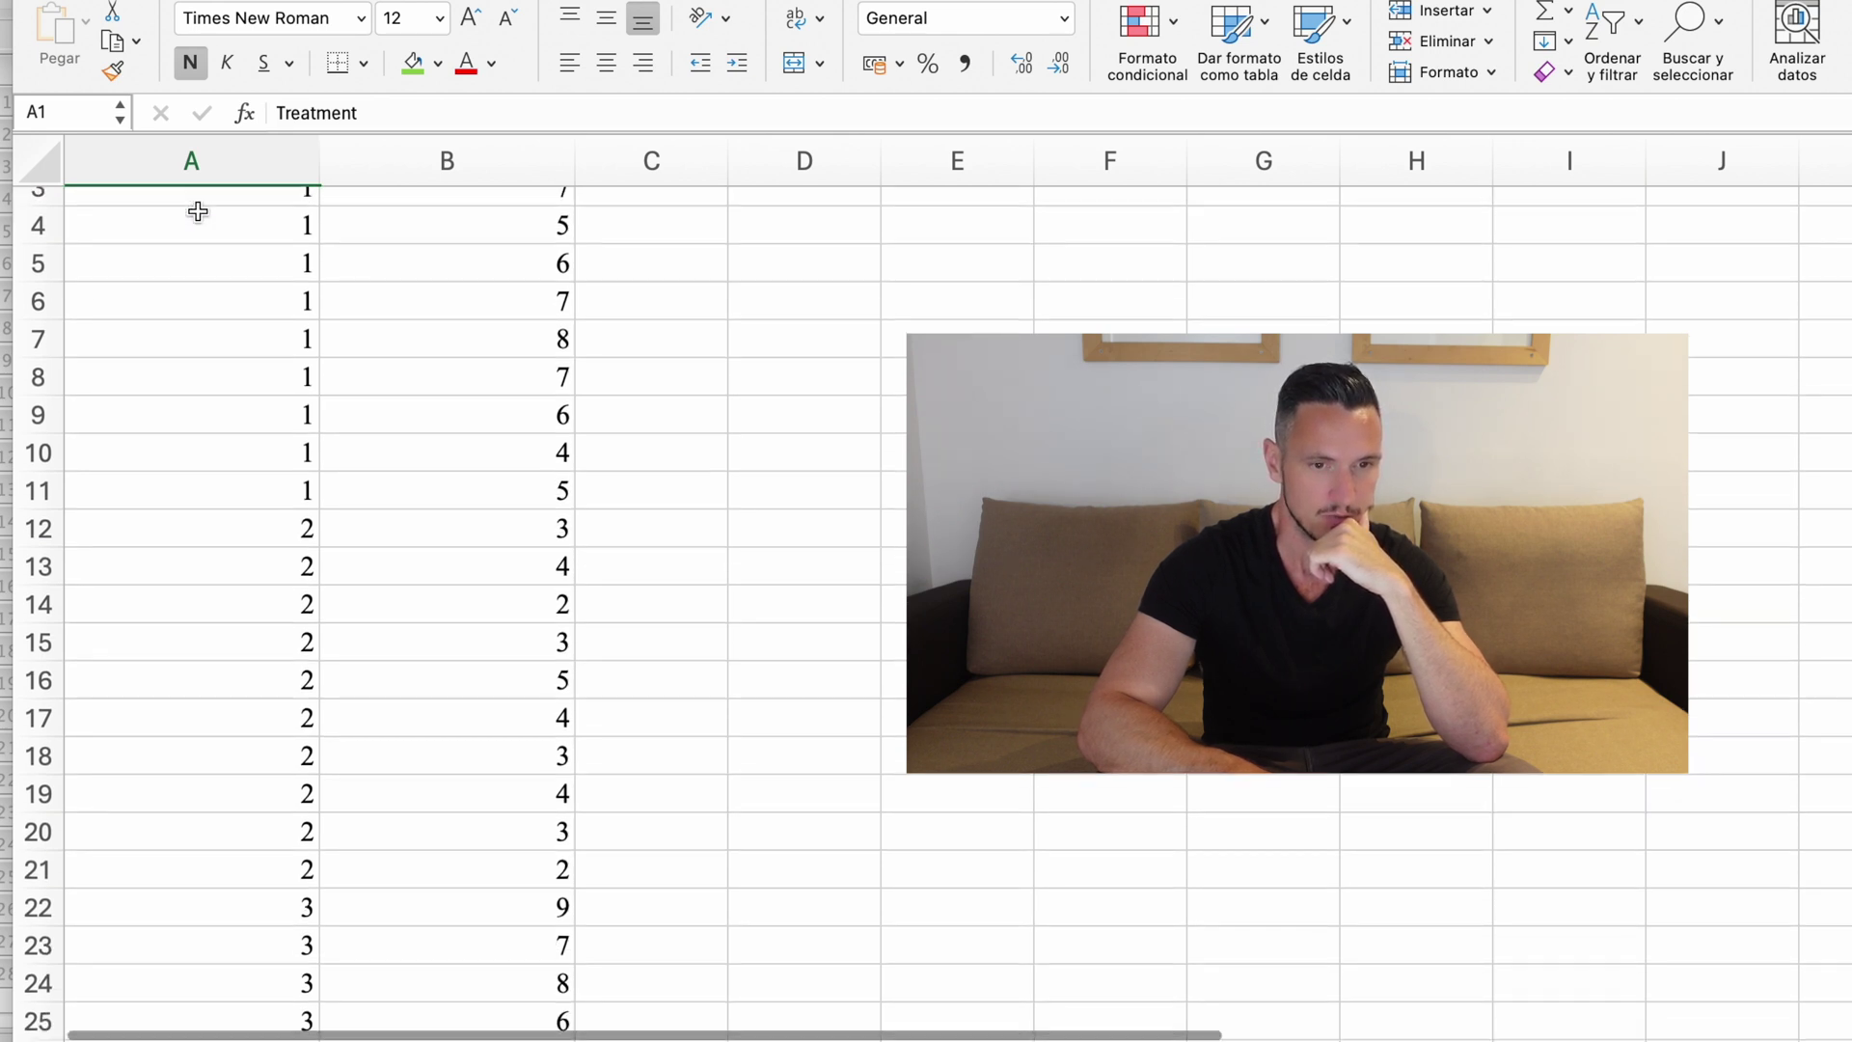
scroll(197, 211, up, 3)
scroll(197, 210, down, 1)
scroll(198, 210, down, 15)
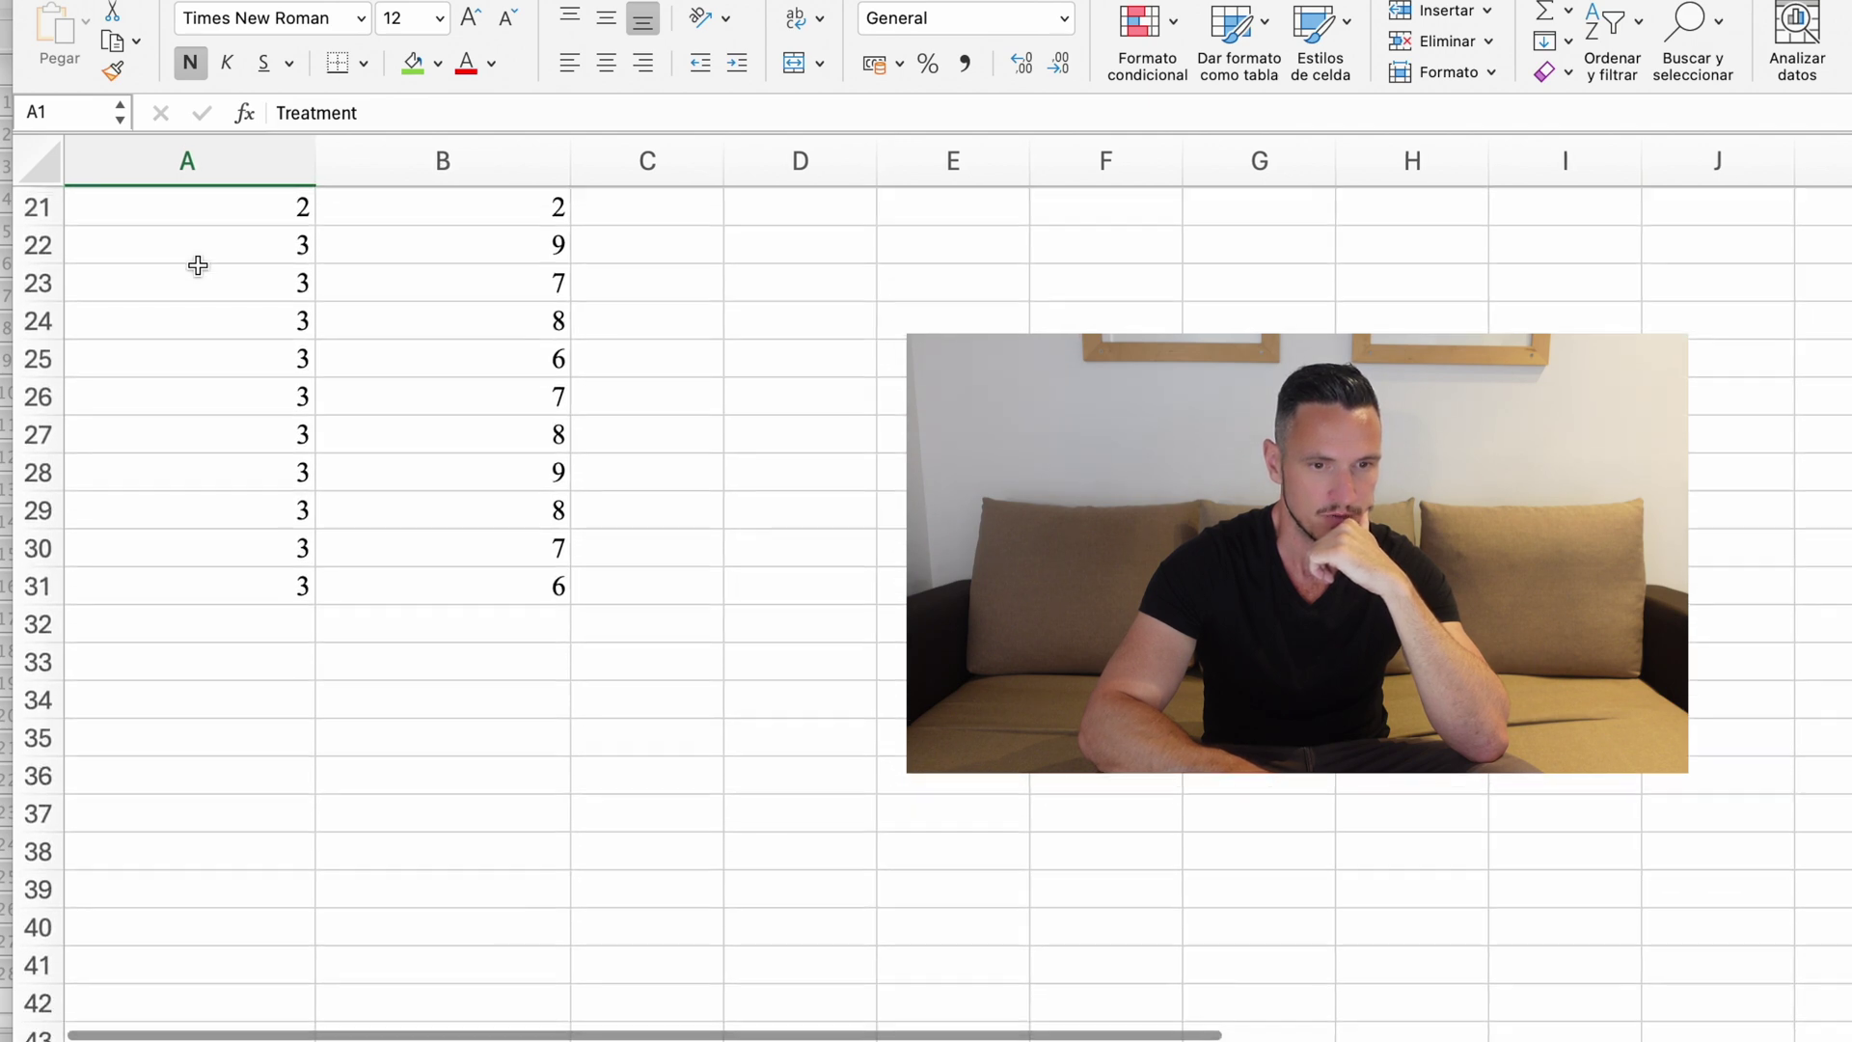
scroll(197, 266, up, 10)
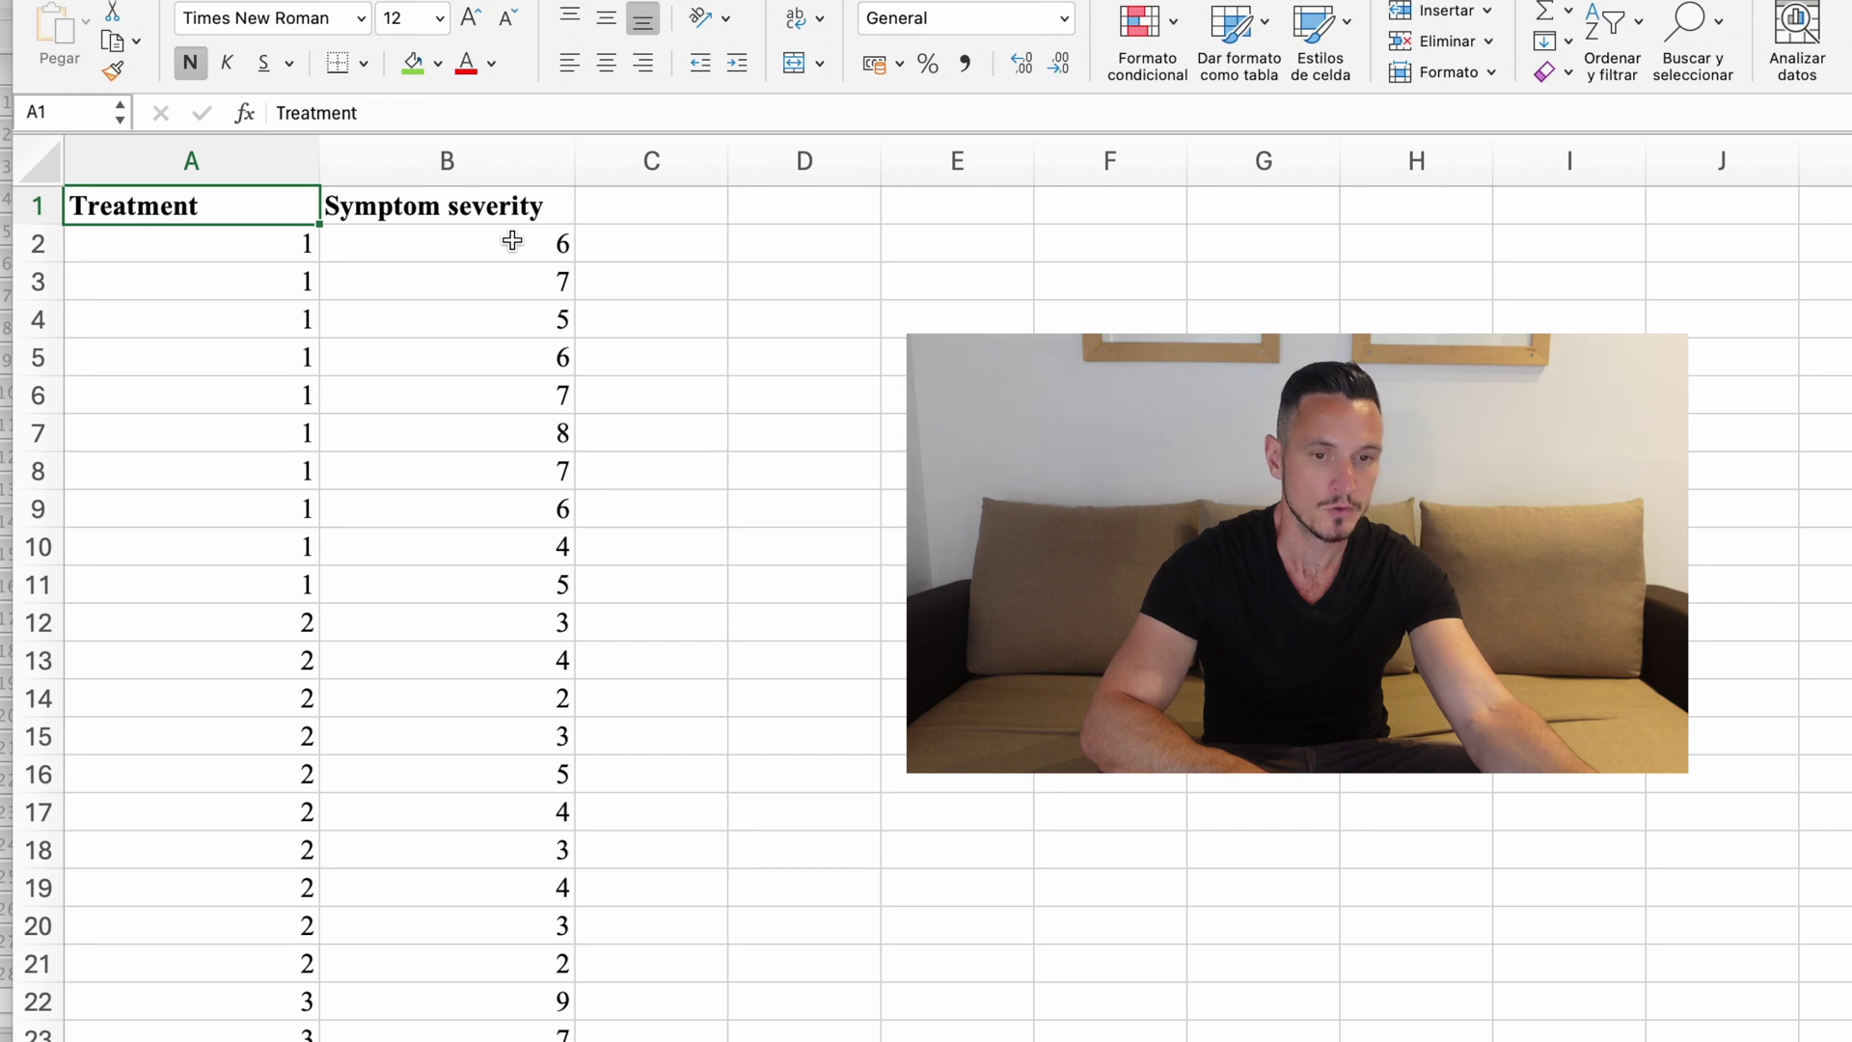
scroll(512, 240, down, 5)
scroll(512, 240, up, 5)
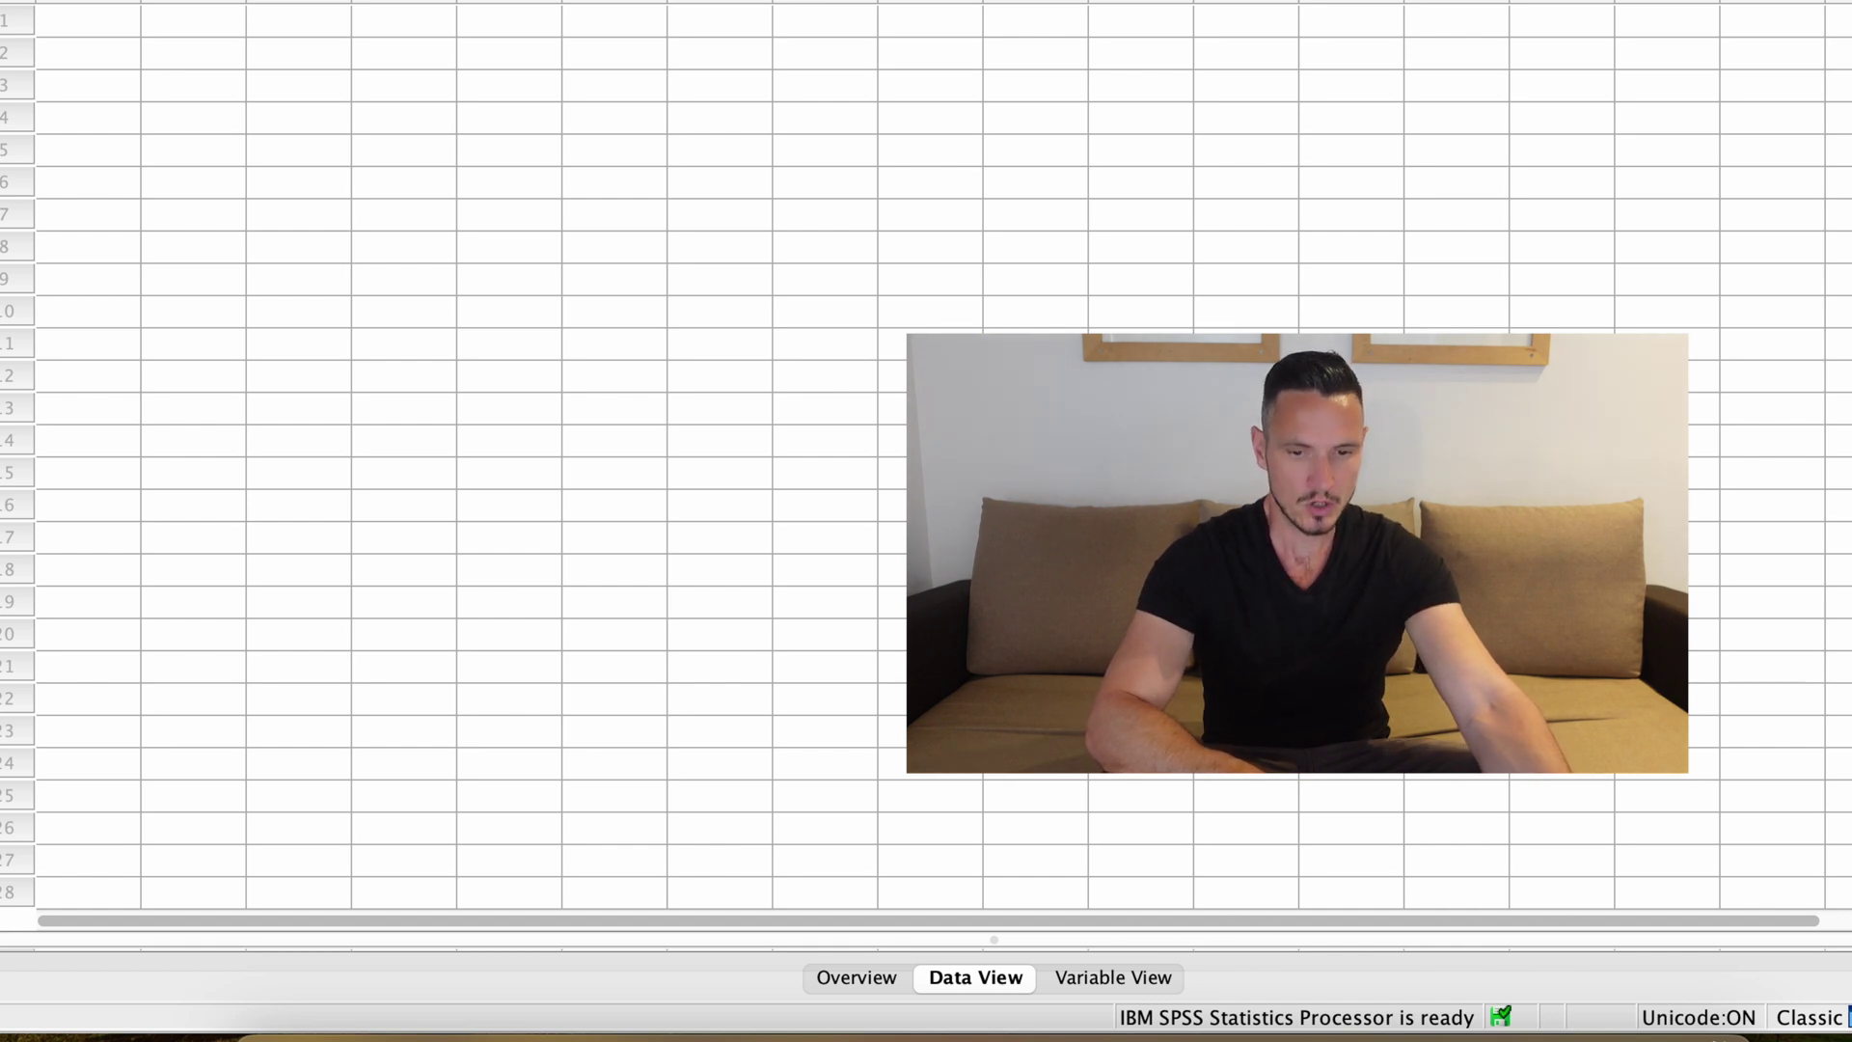
Switch to the variable definitions in SPSS Statistics and create a first variable named Treatment
click(1117, 976)
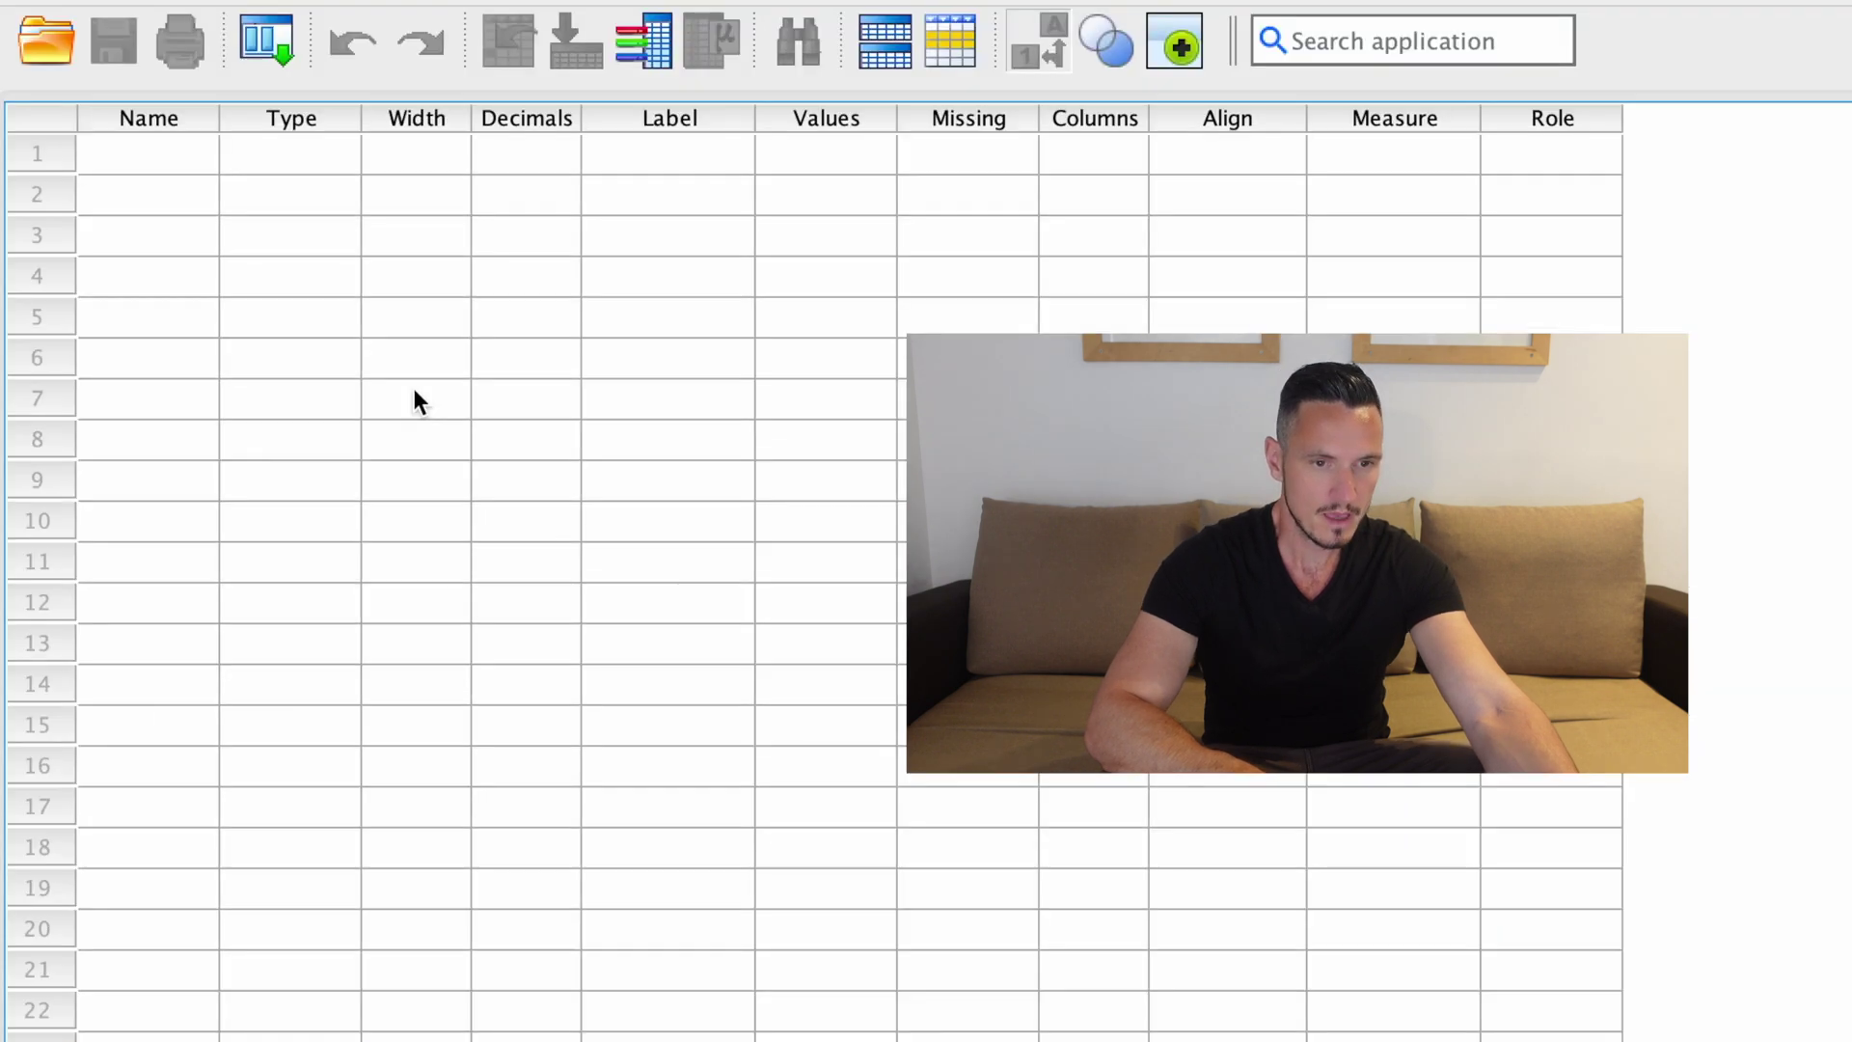
click(182, 167)
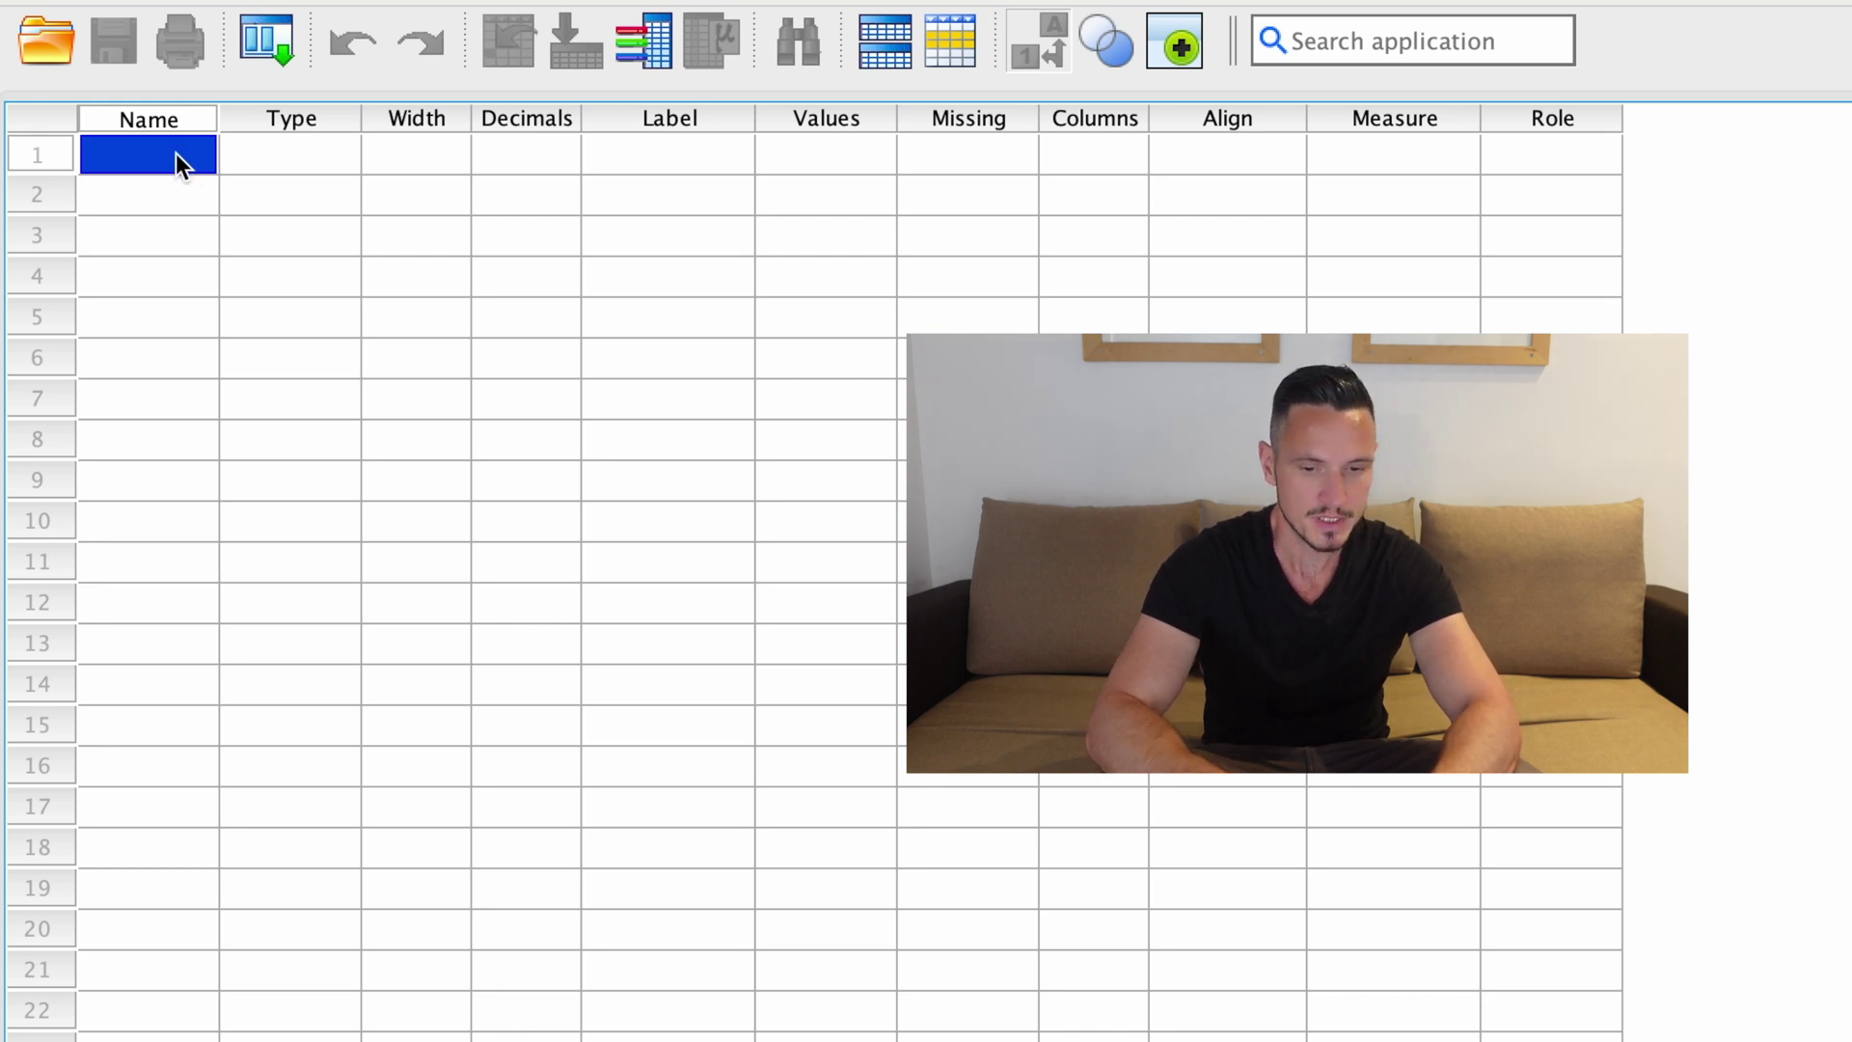
text(Treatment)
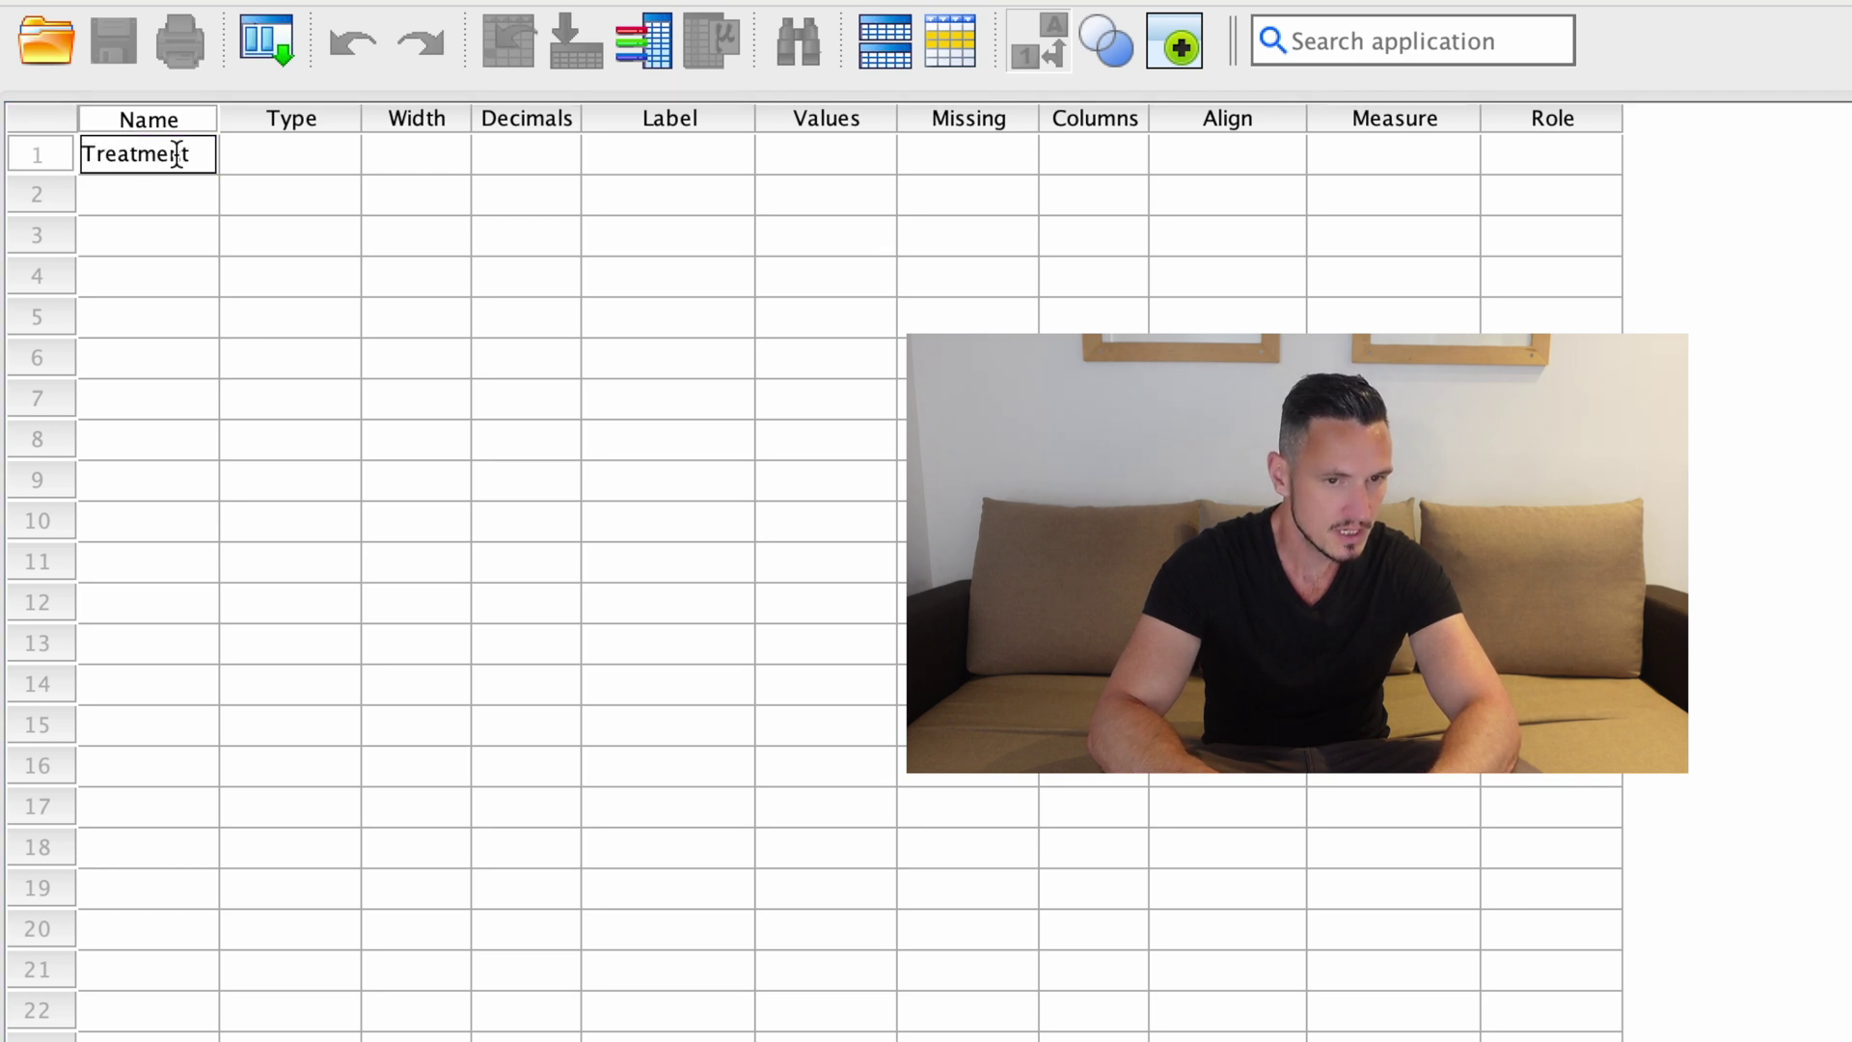
key(Return)
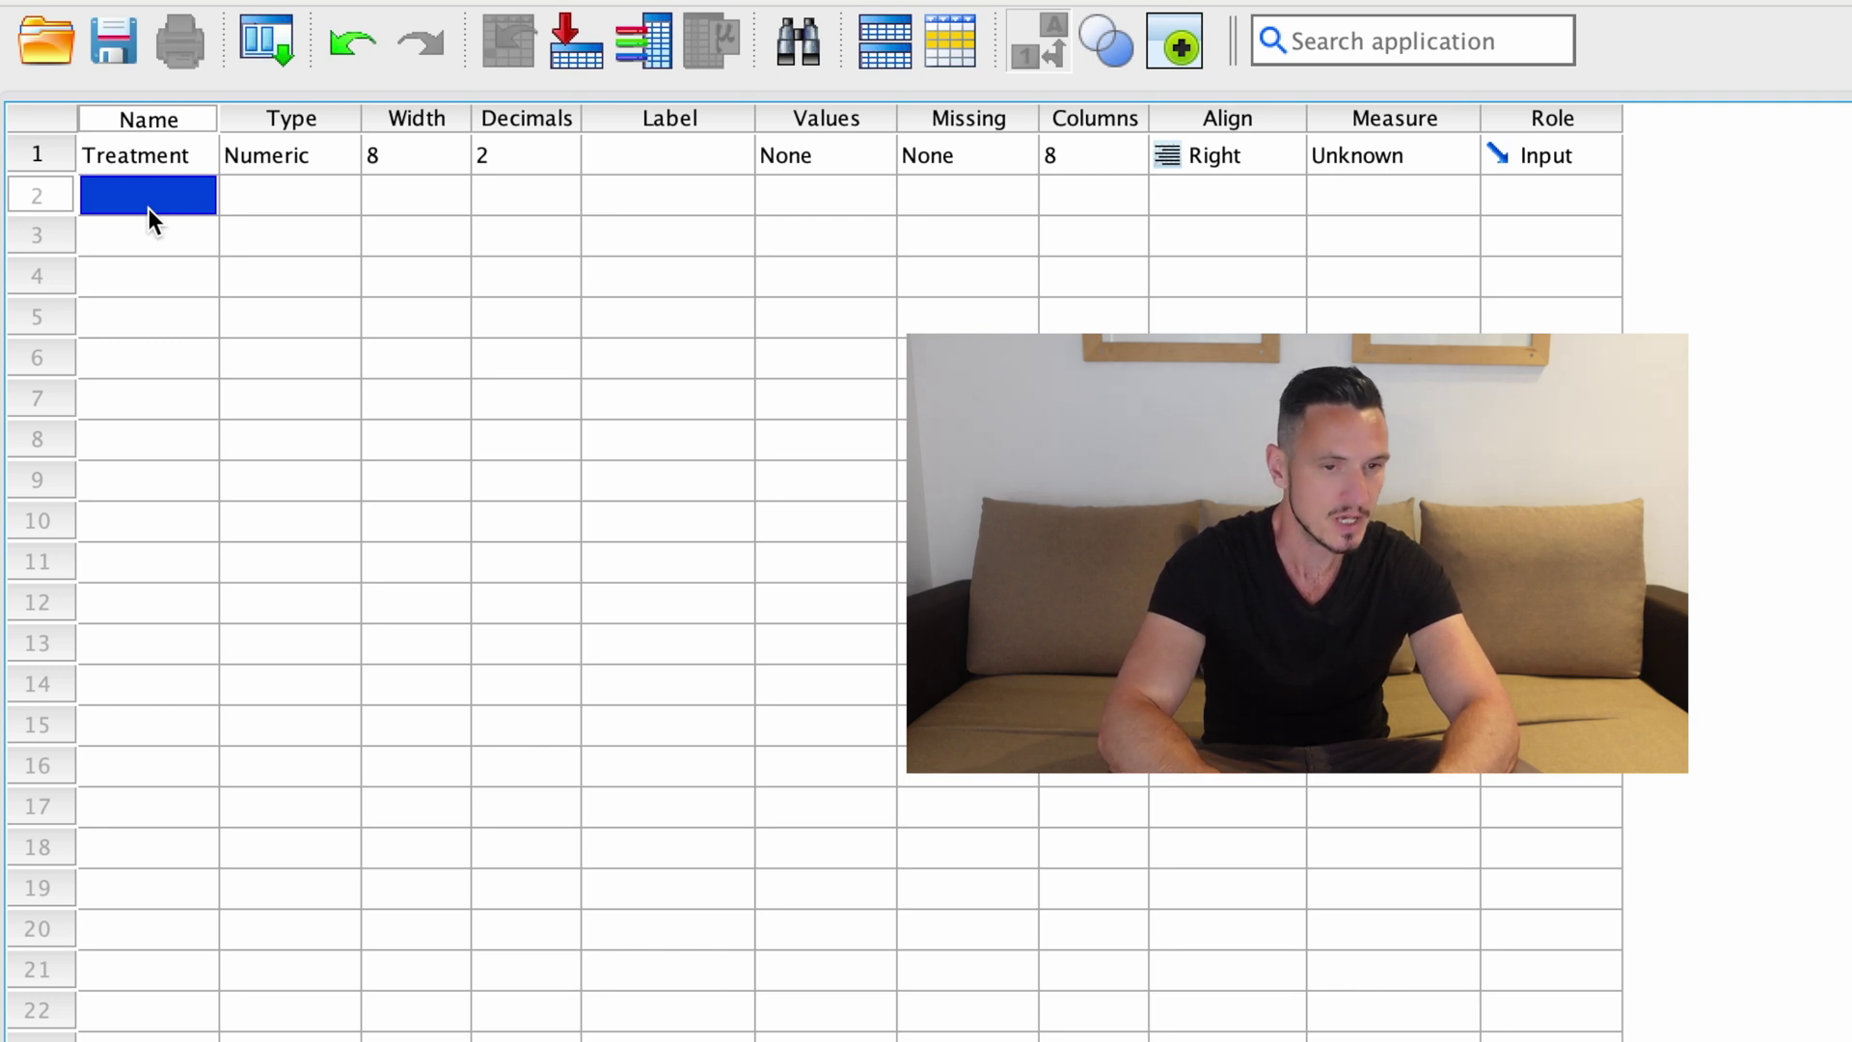
Create a second variable named Symptom_severity below Treatment
text(Symp)
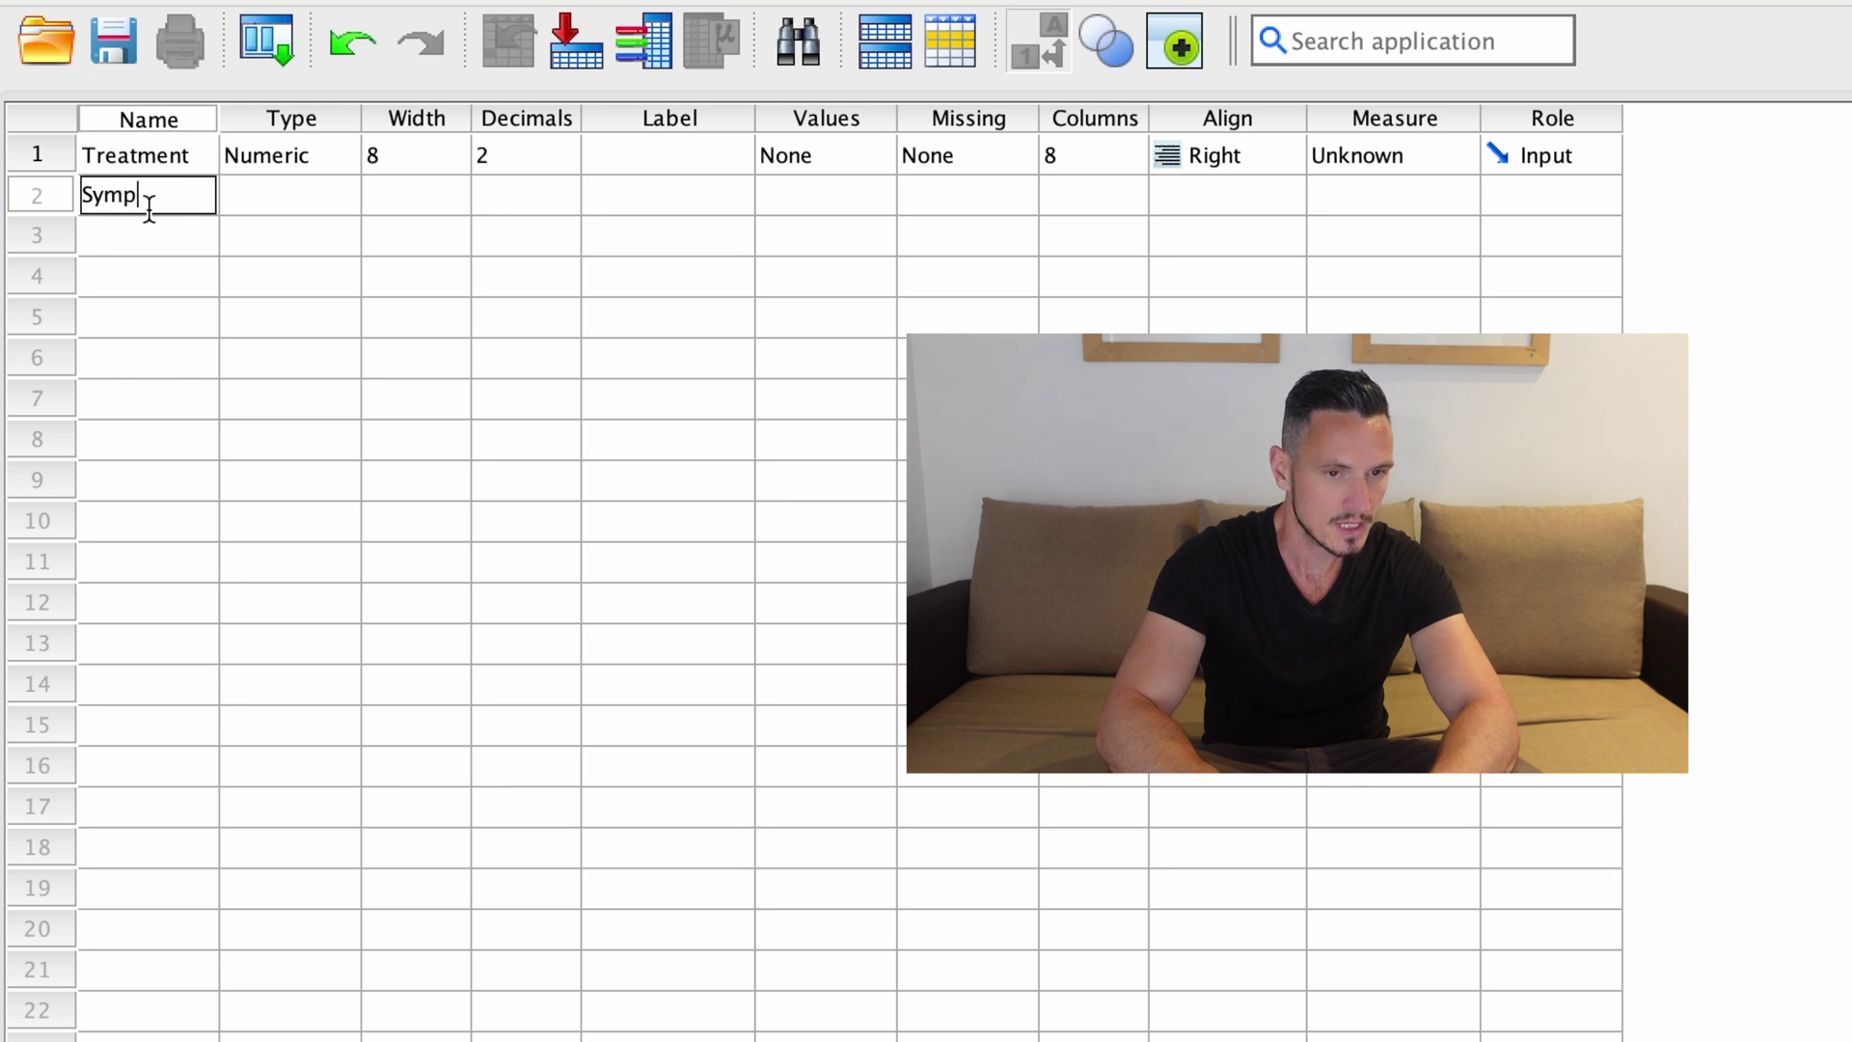
text(tom_s)
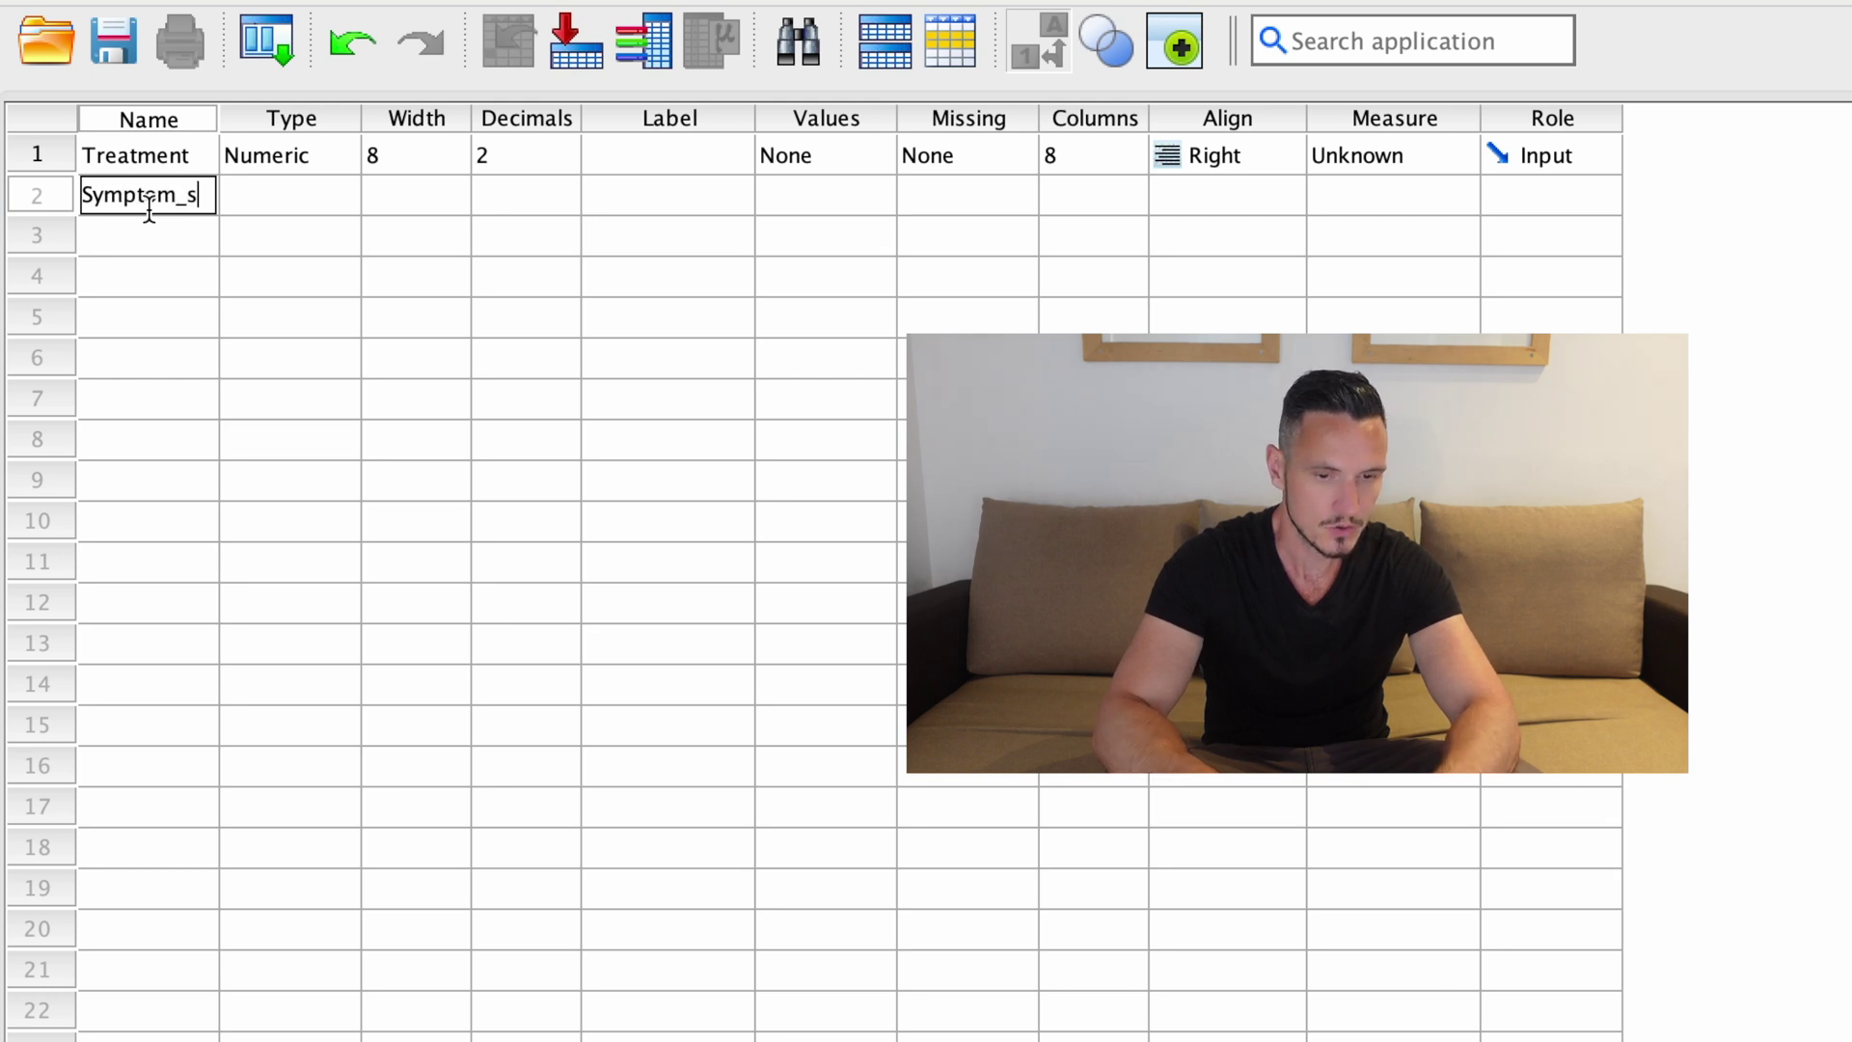
text(everi)
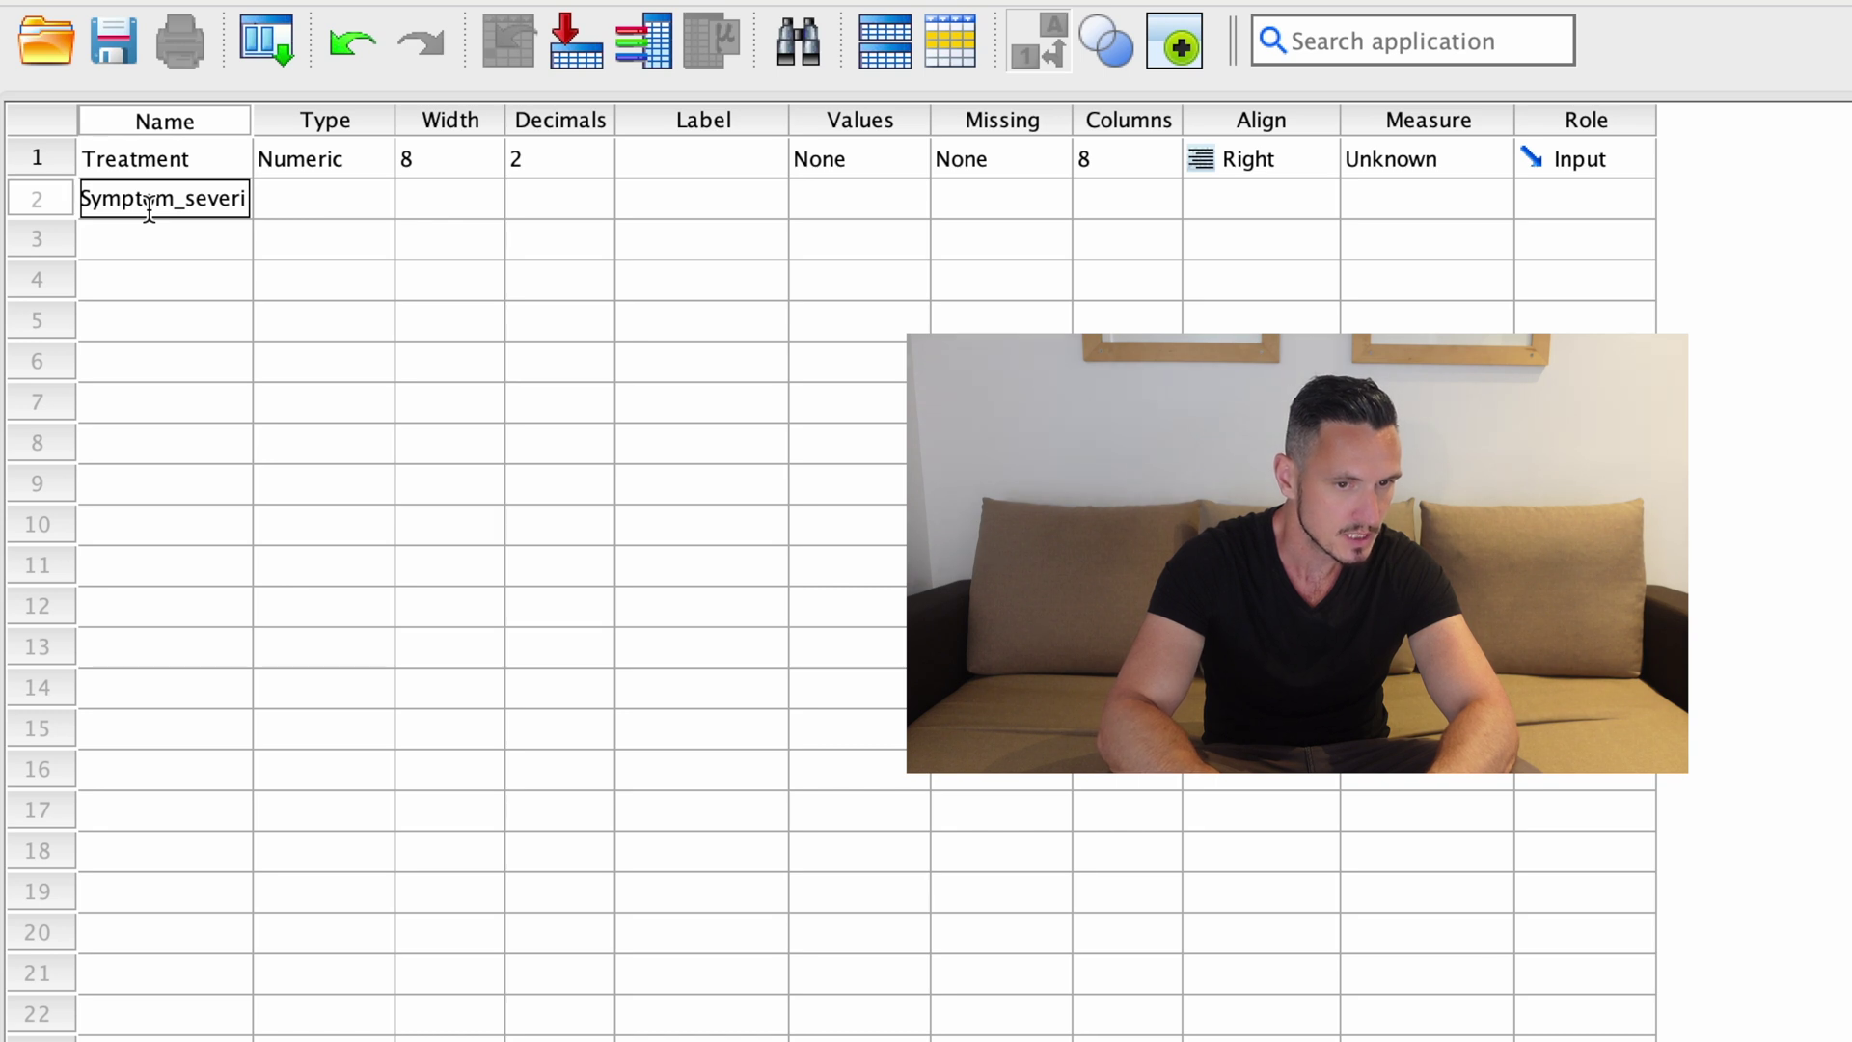
text(ty)
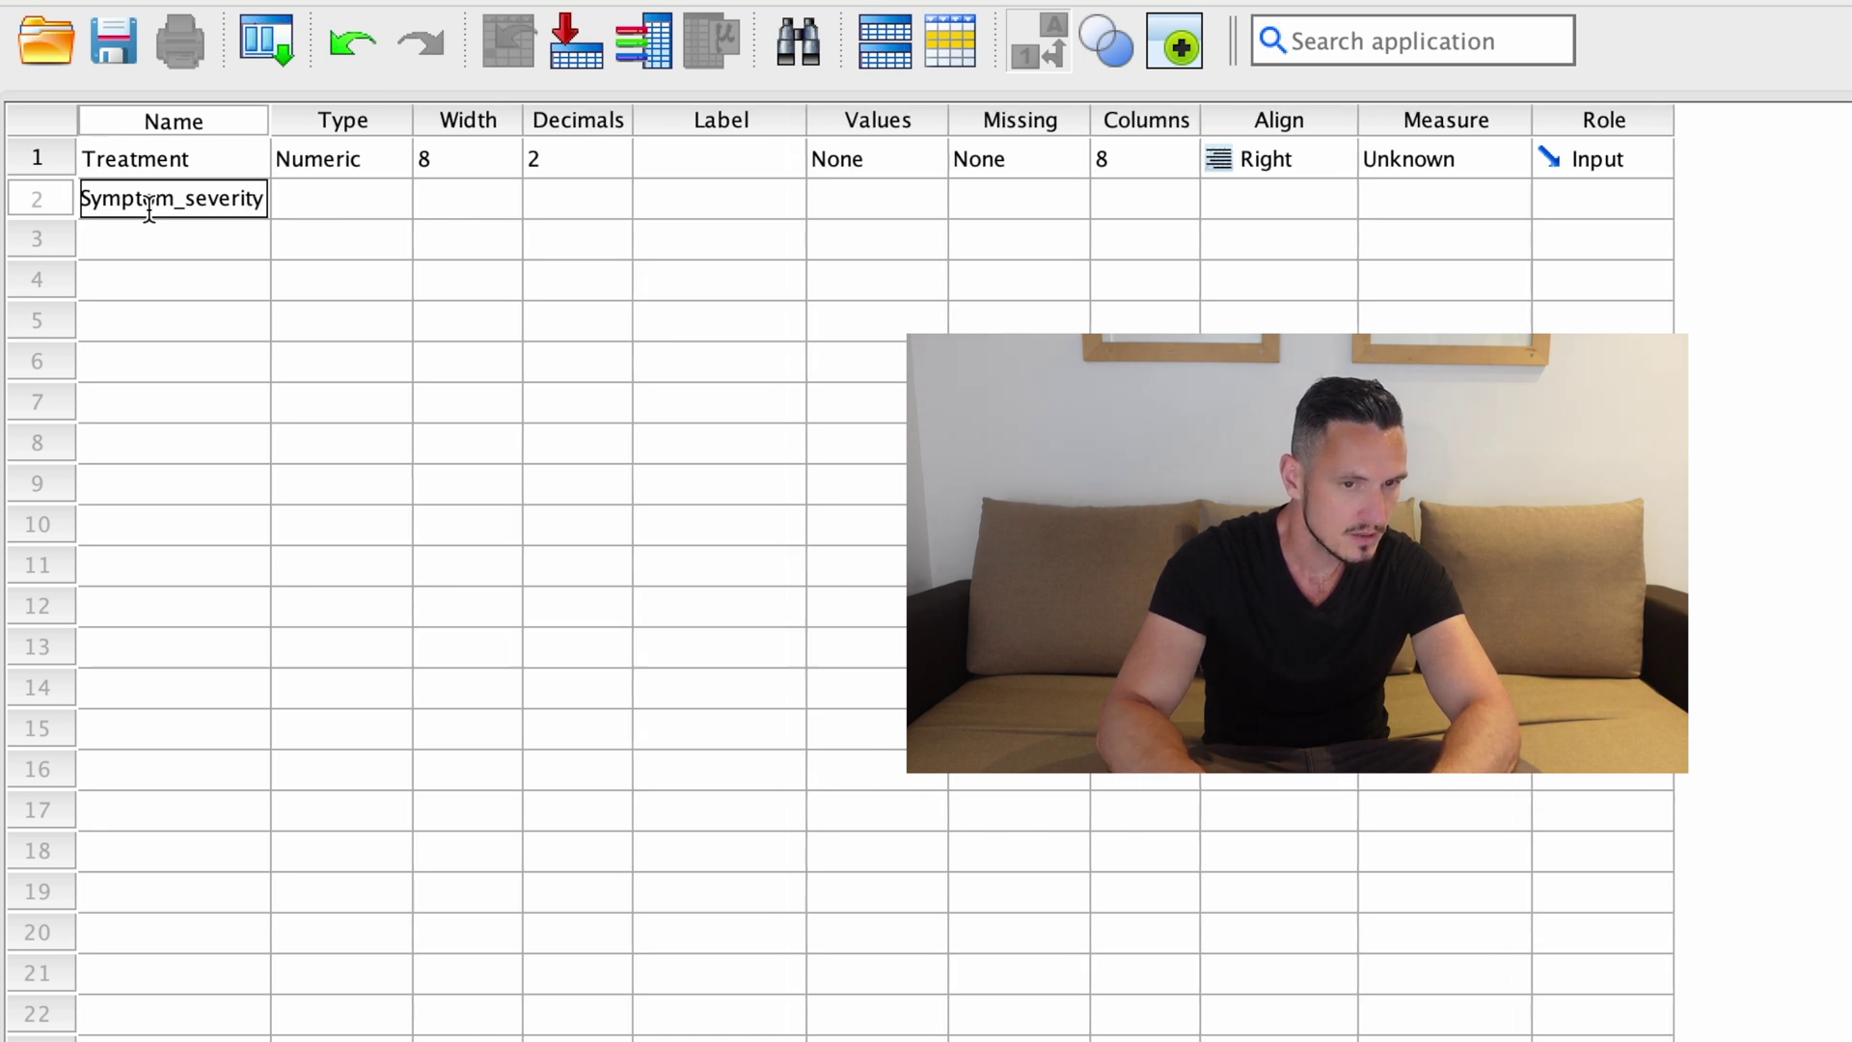
key(Return)
key(Up)
key(Up)
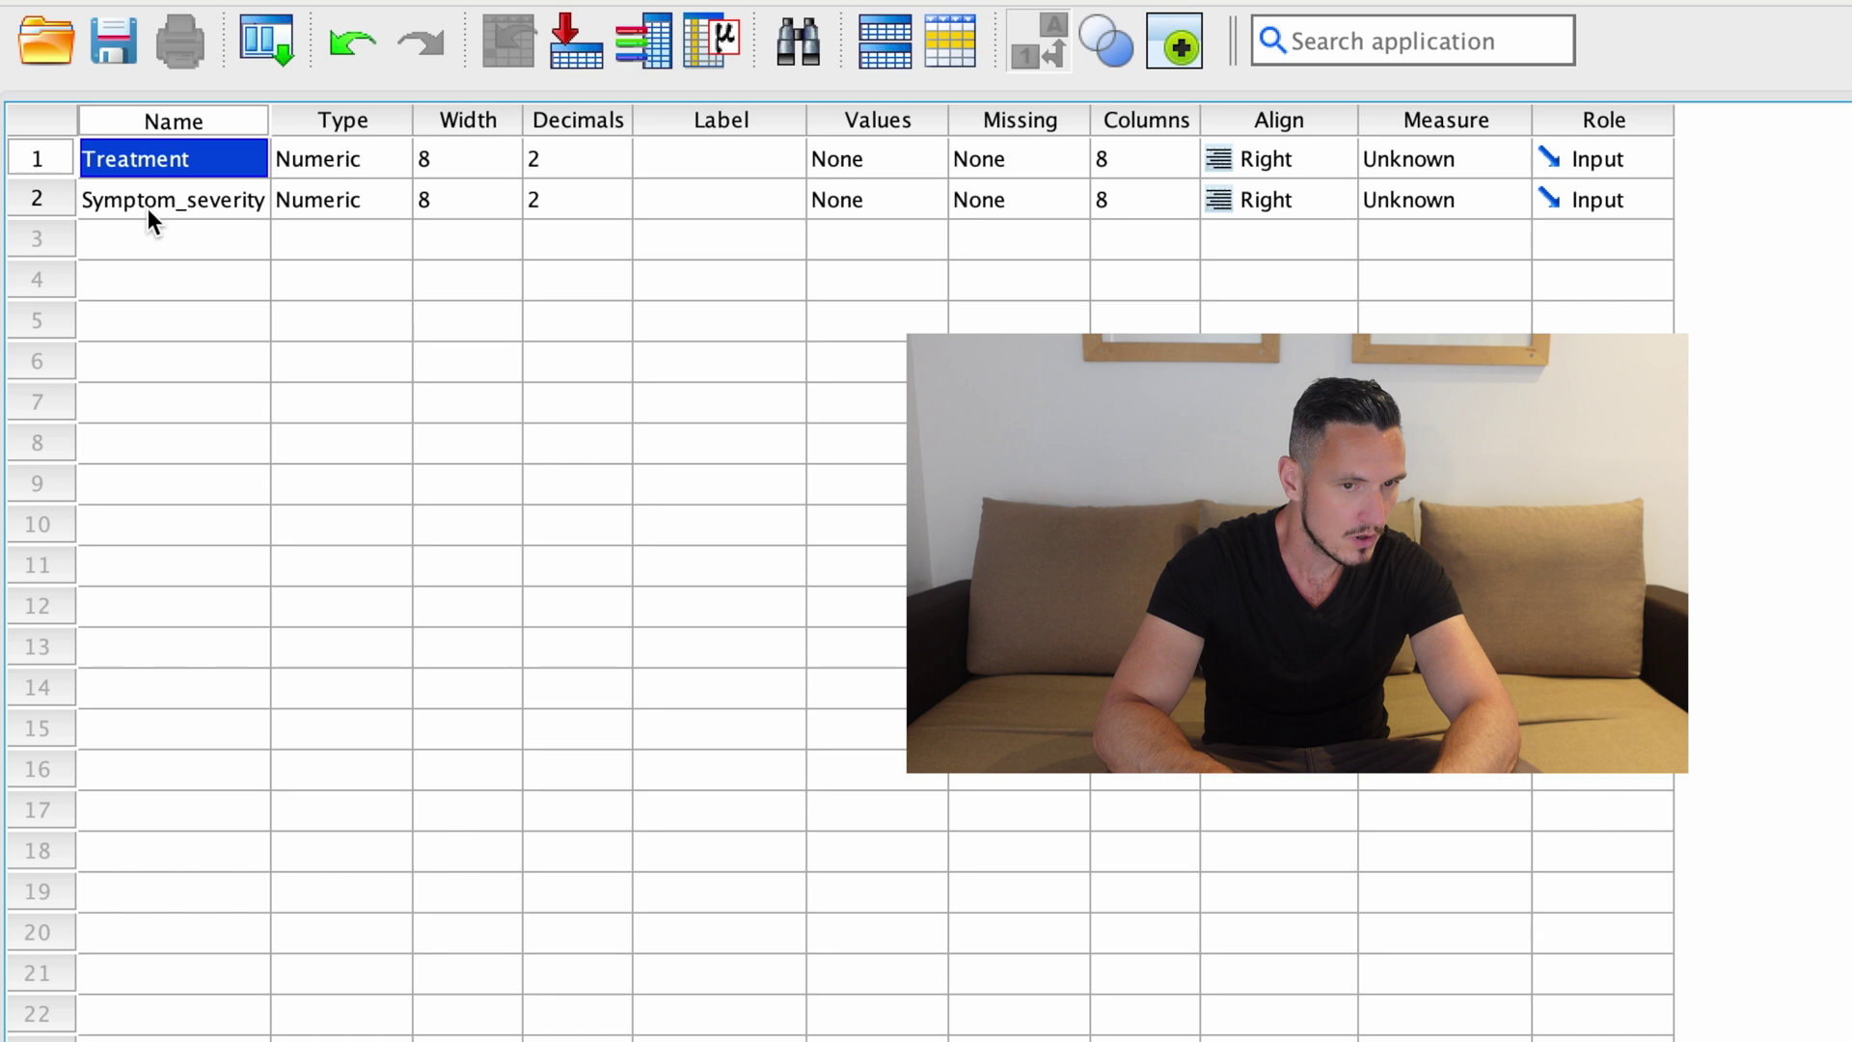
click(147, 208)
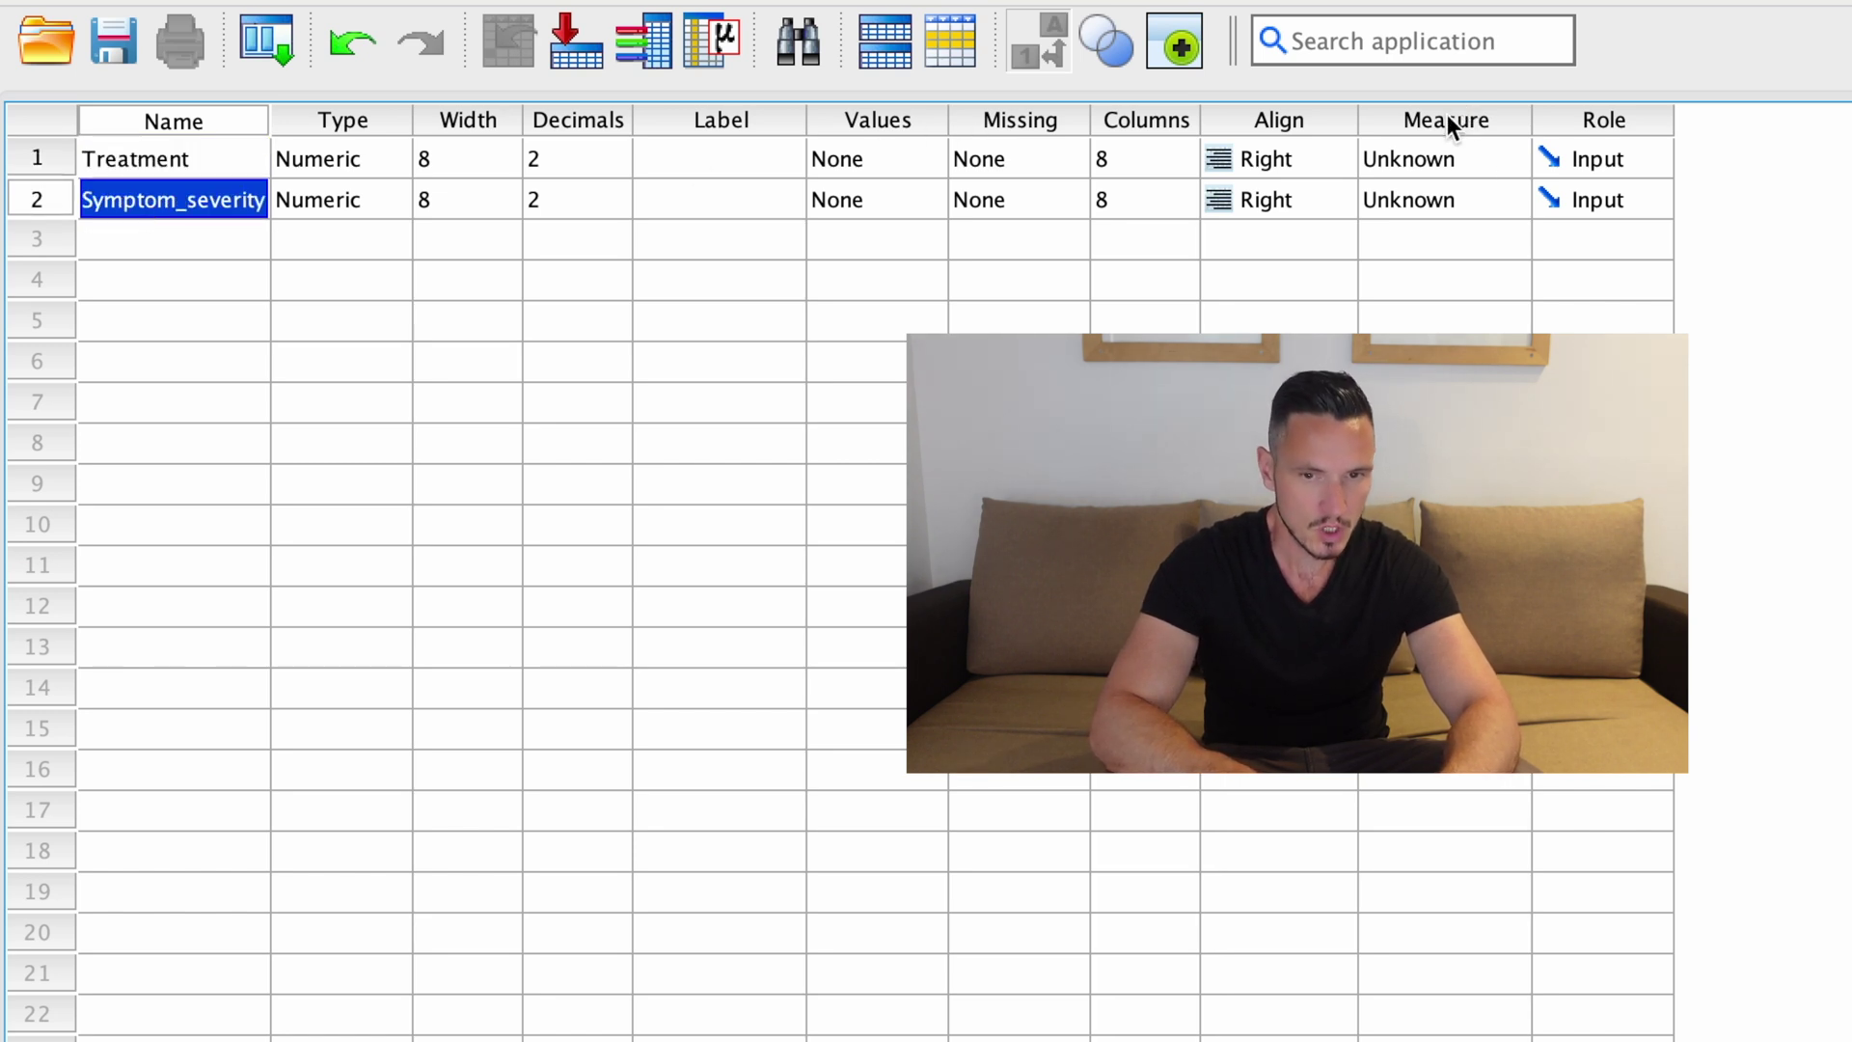
Set the measurement level to Nominal for Treatment and Scale for Symptom_severity
click(1429, 162)
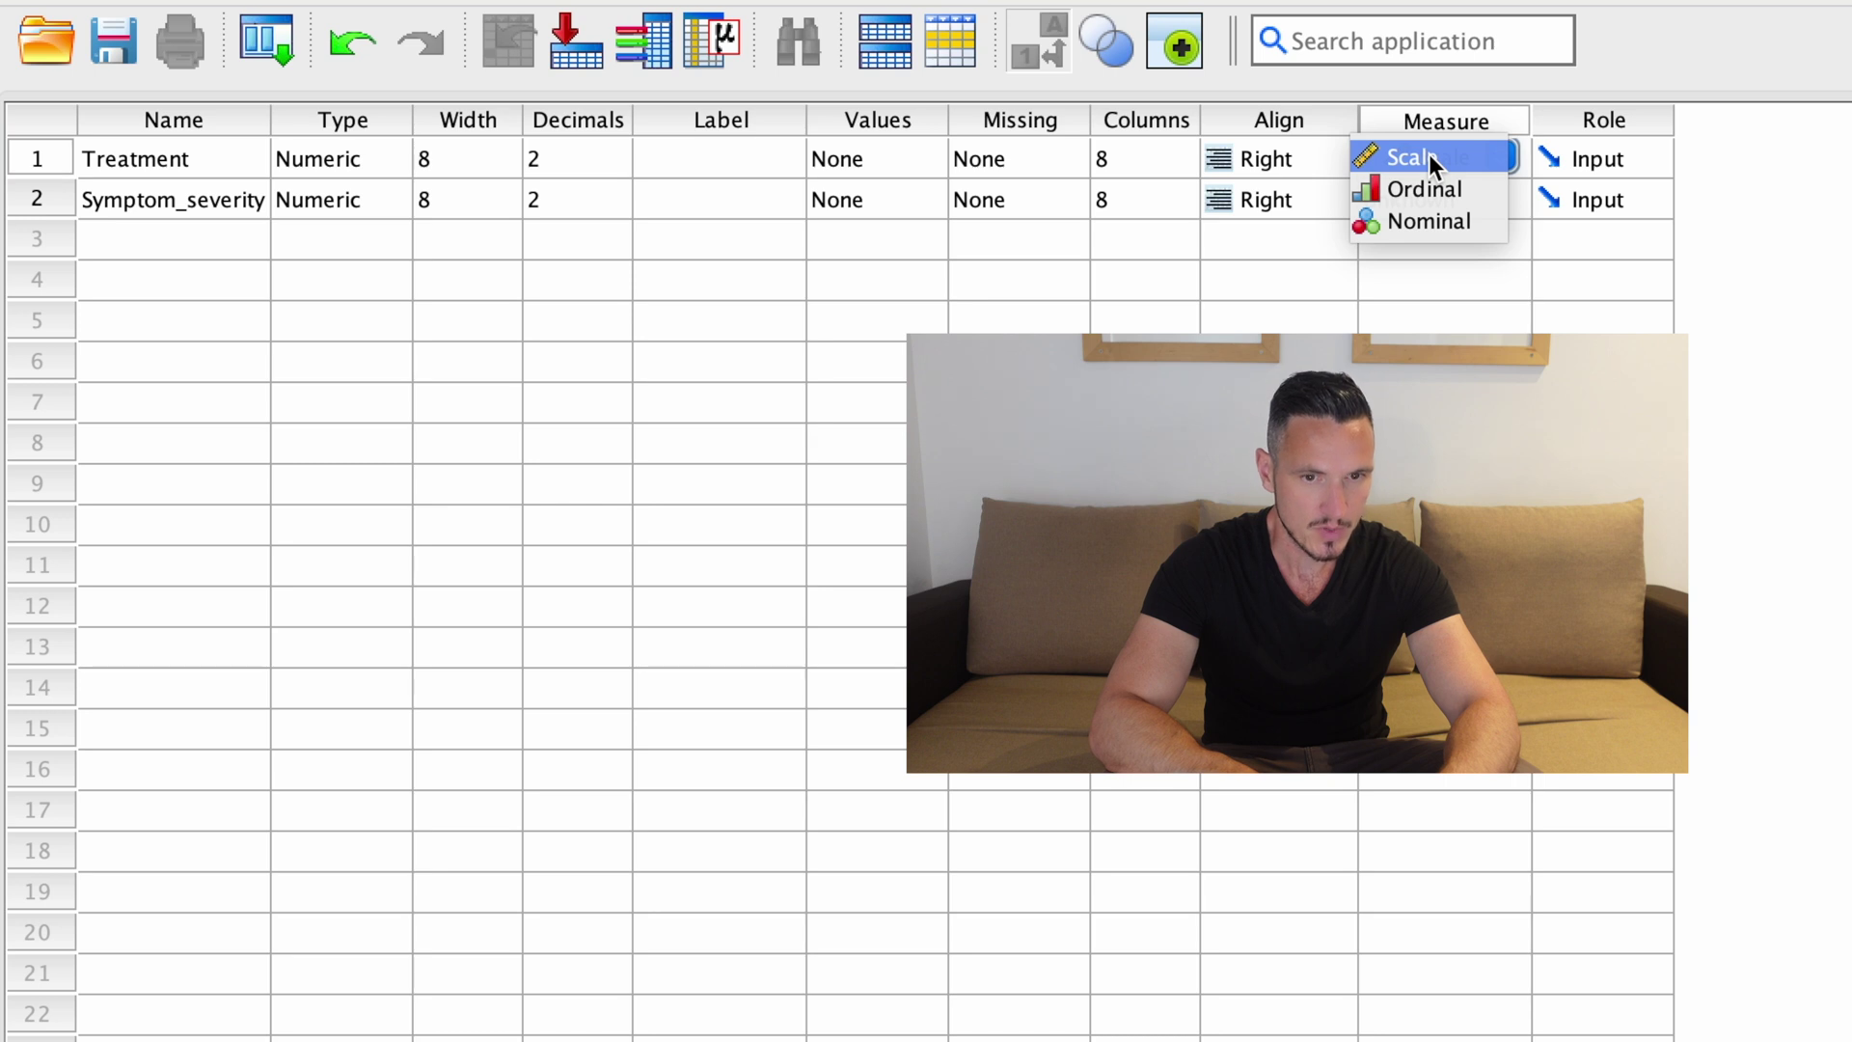
click(1431, 212)
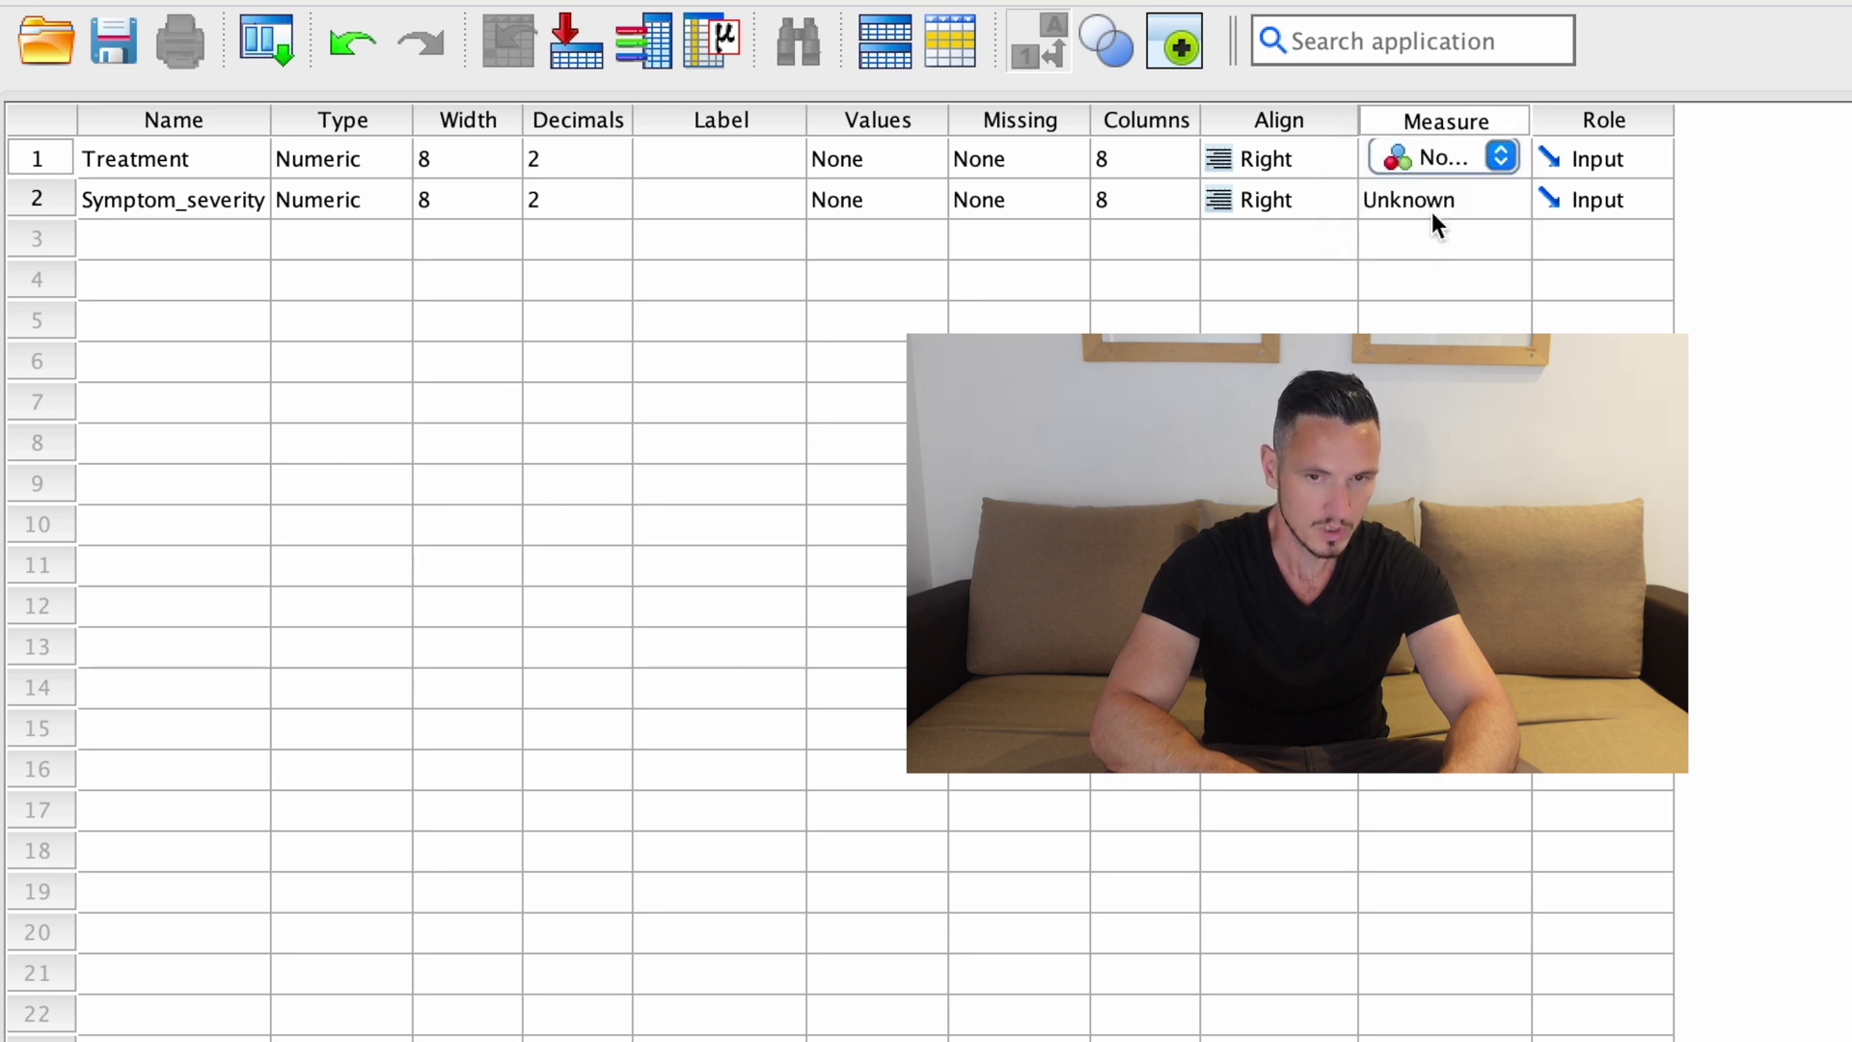
click(1437, 205)
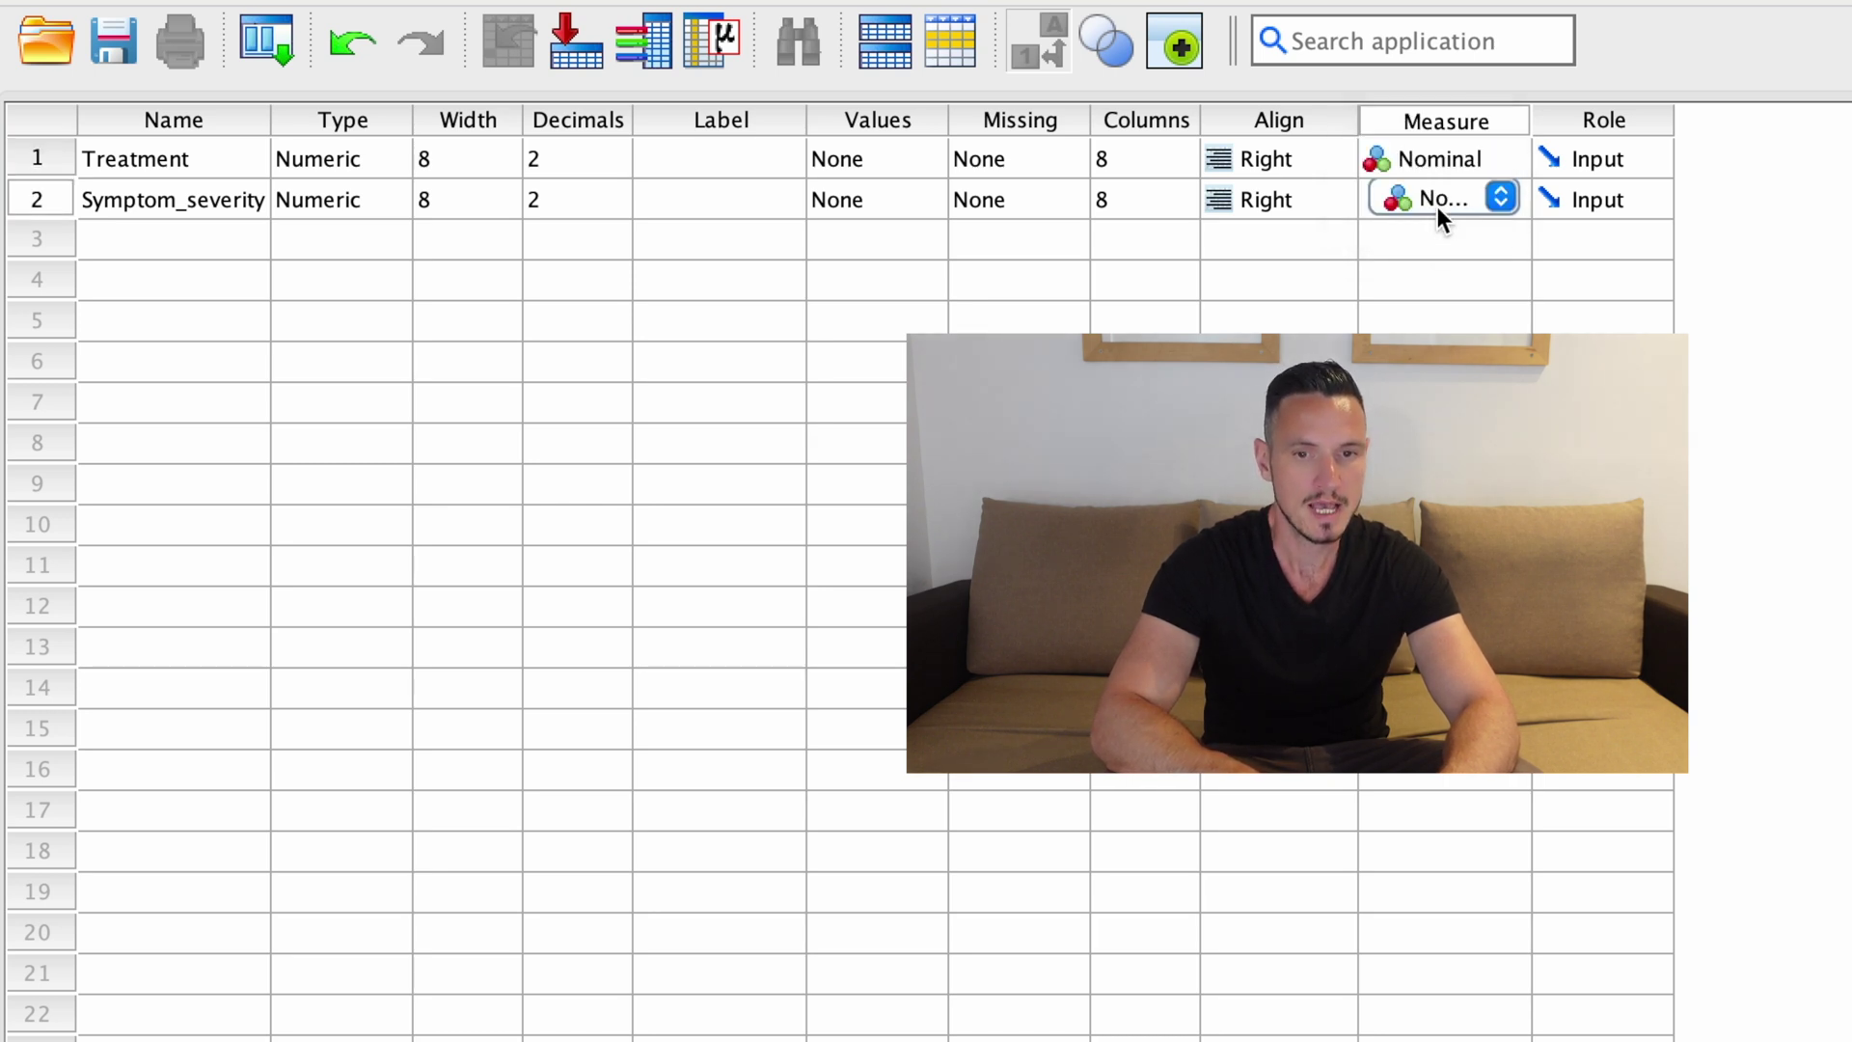
click(1514, 205)
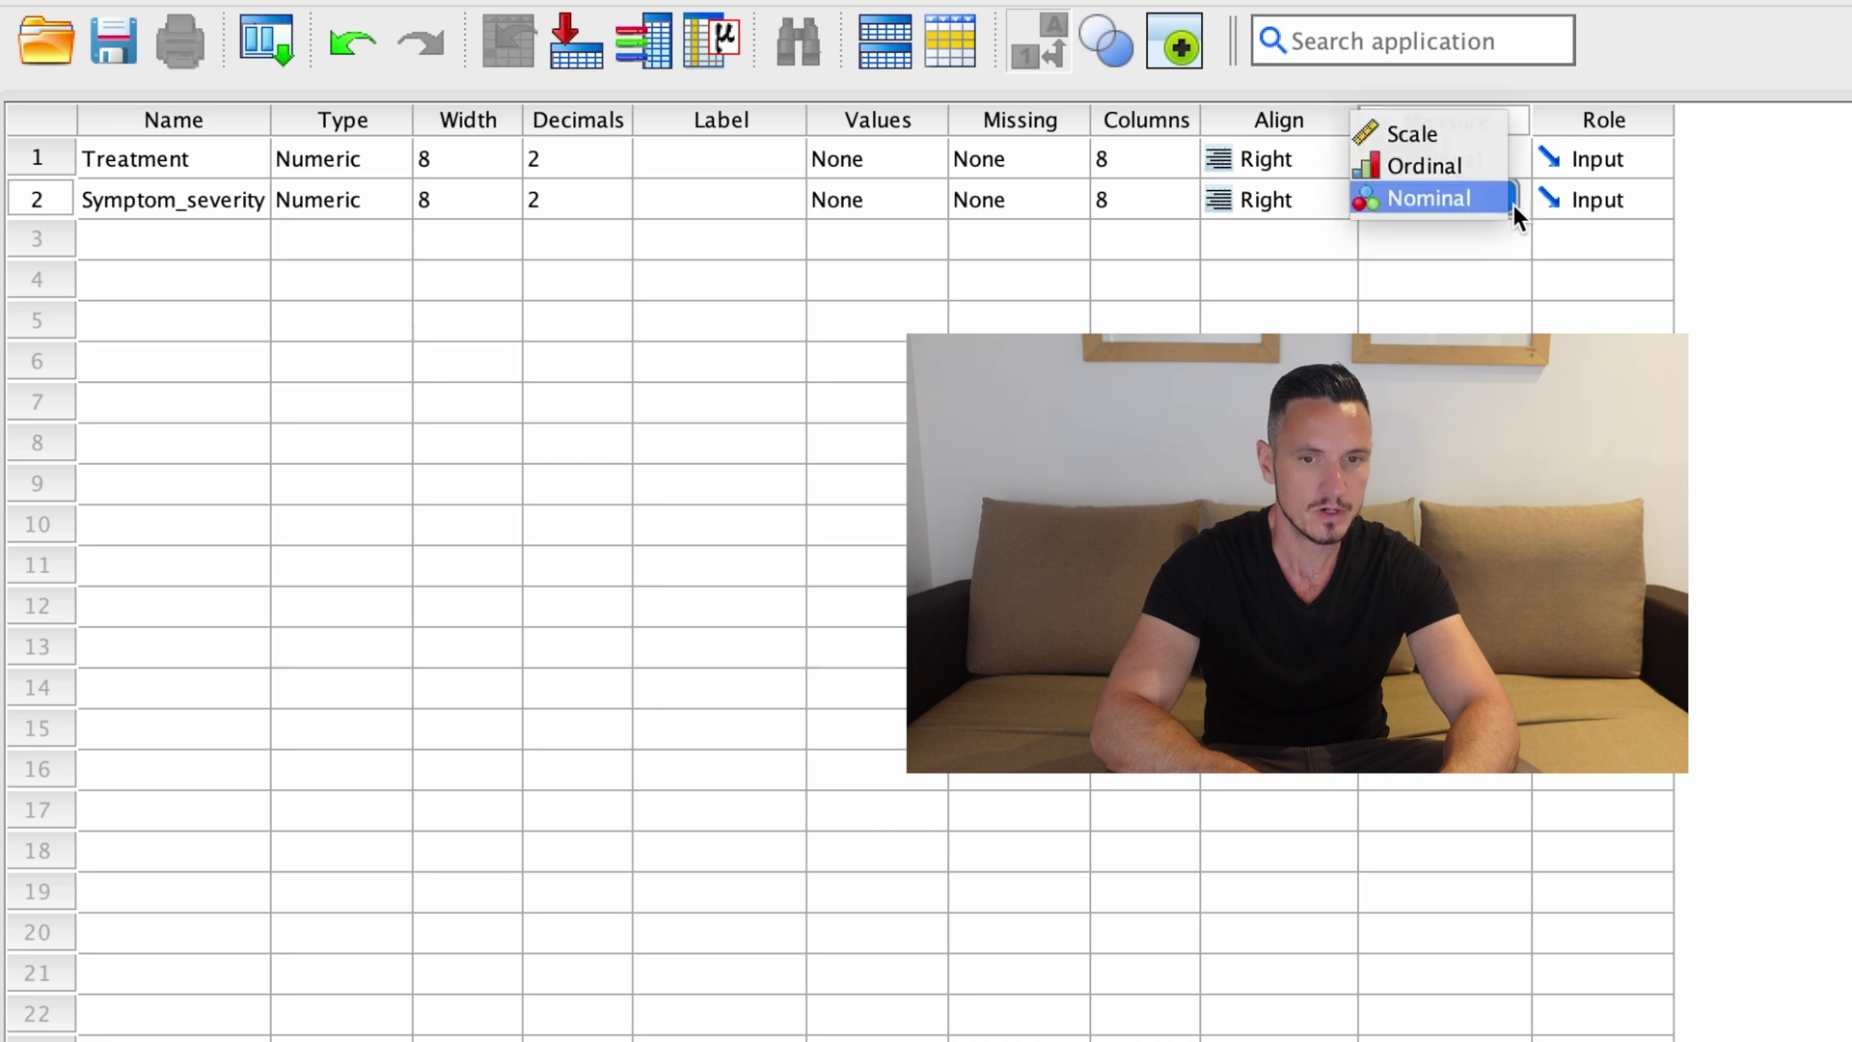
click(1454, 125)
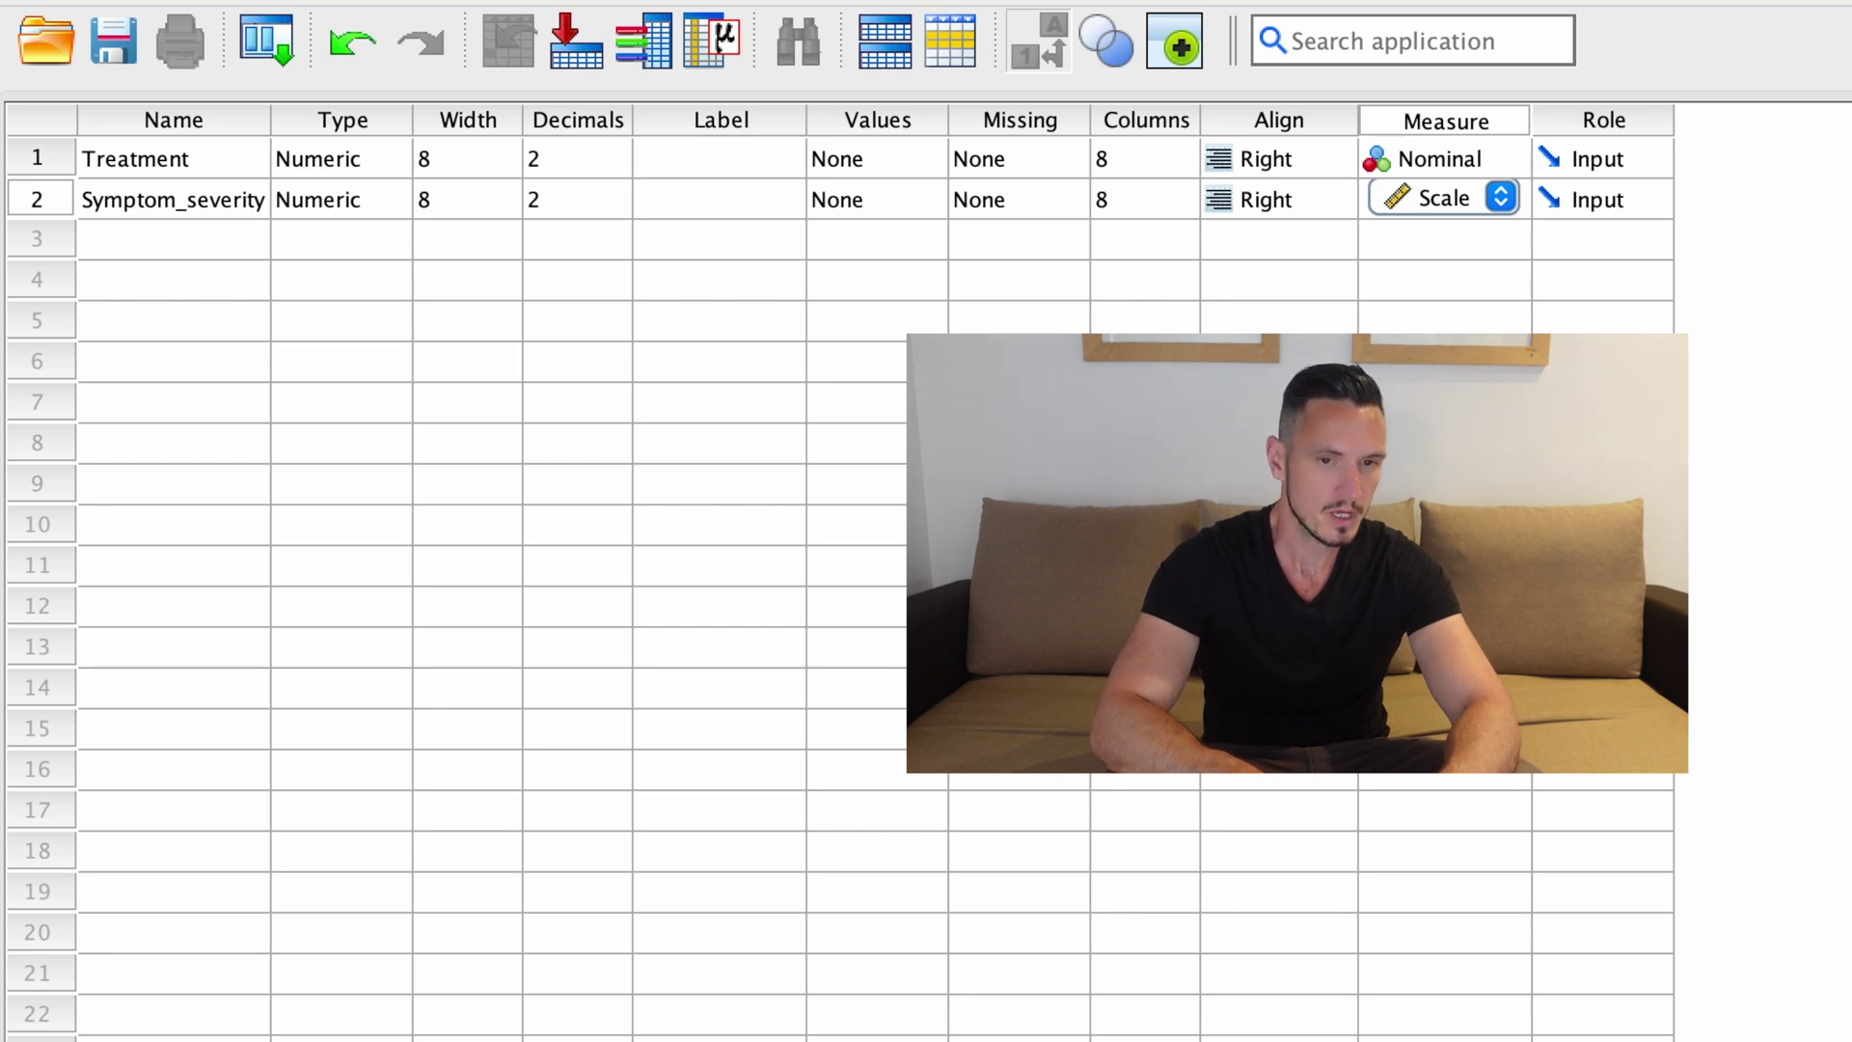
click(865, 114)
click(1020, 361)
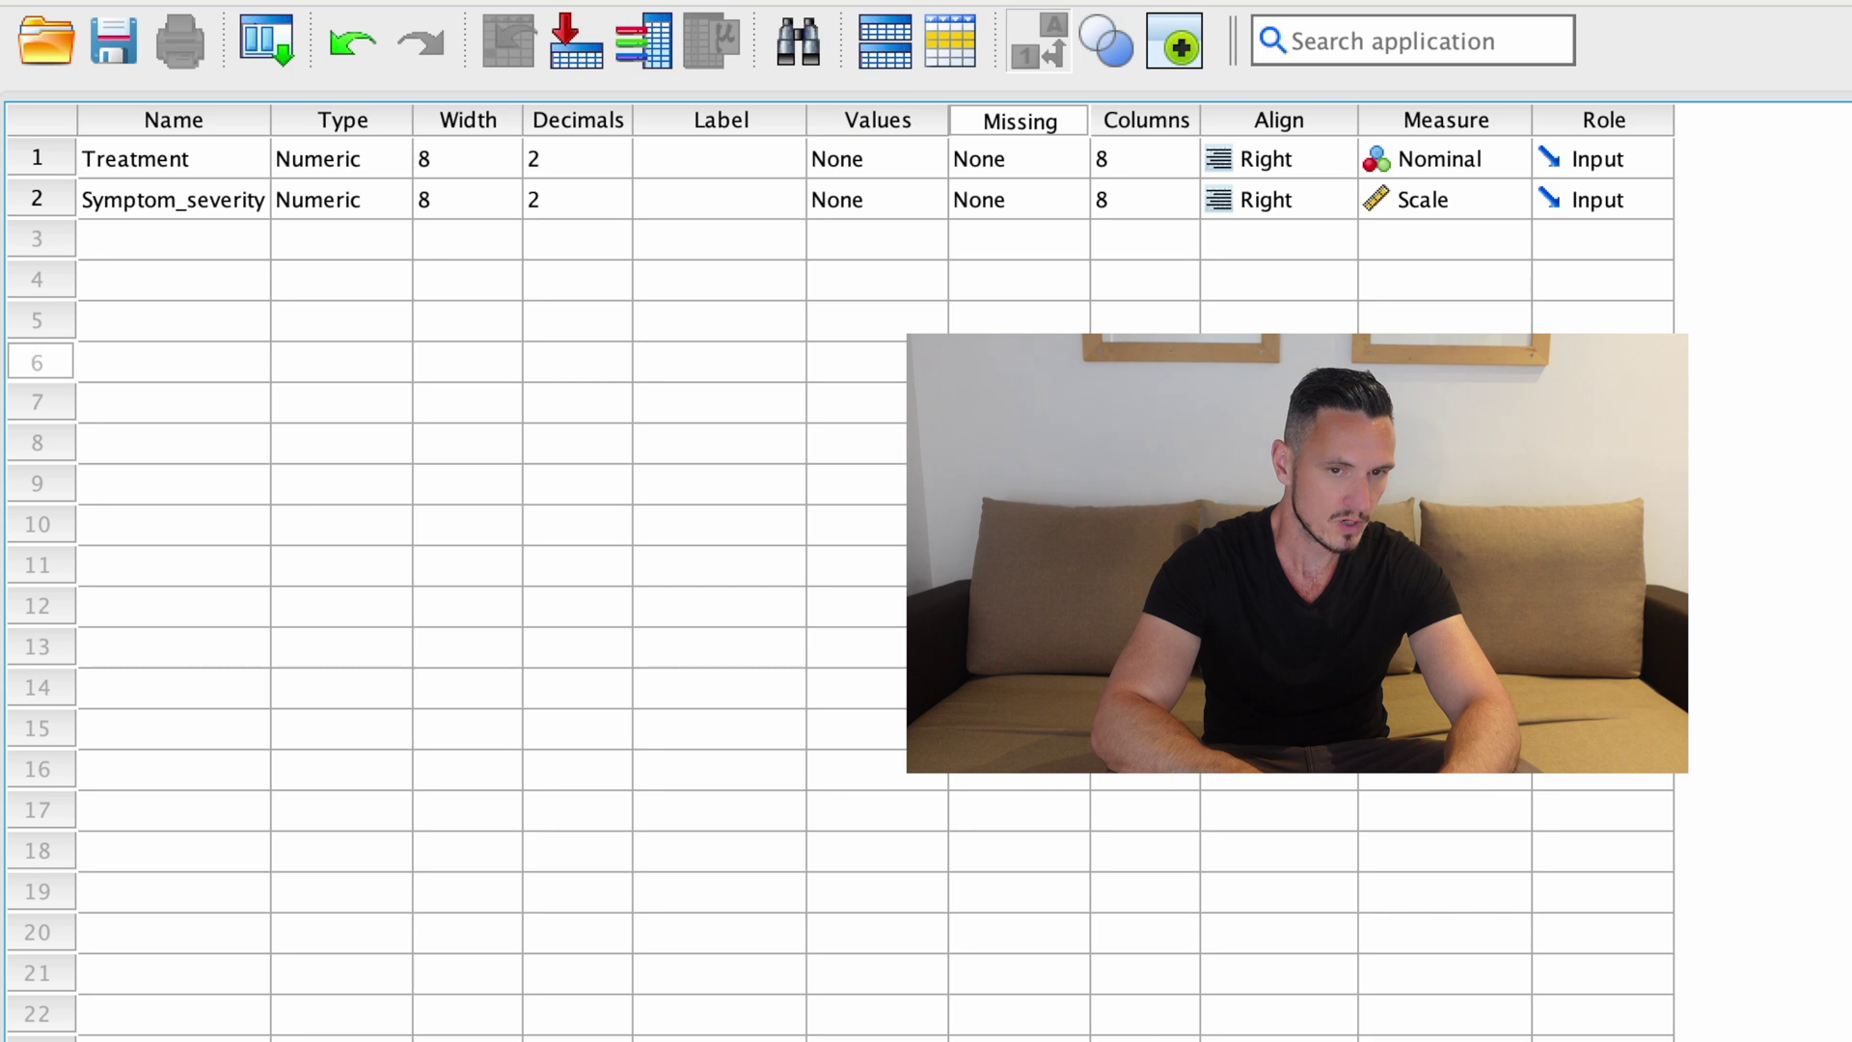
Start the value labels of the Treatment variable by giving value 1 the label "Treatment 1"
click(843, 152)
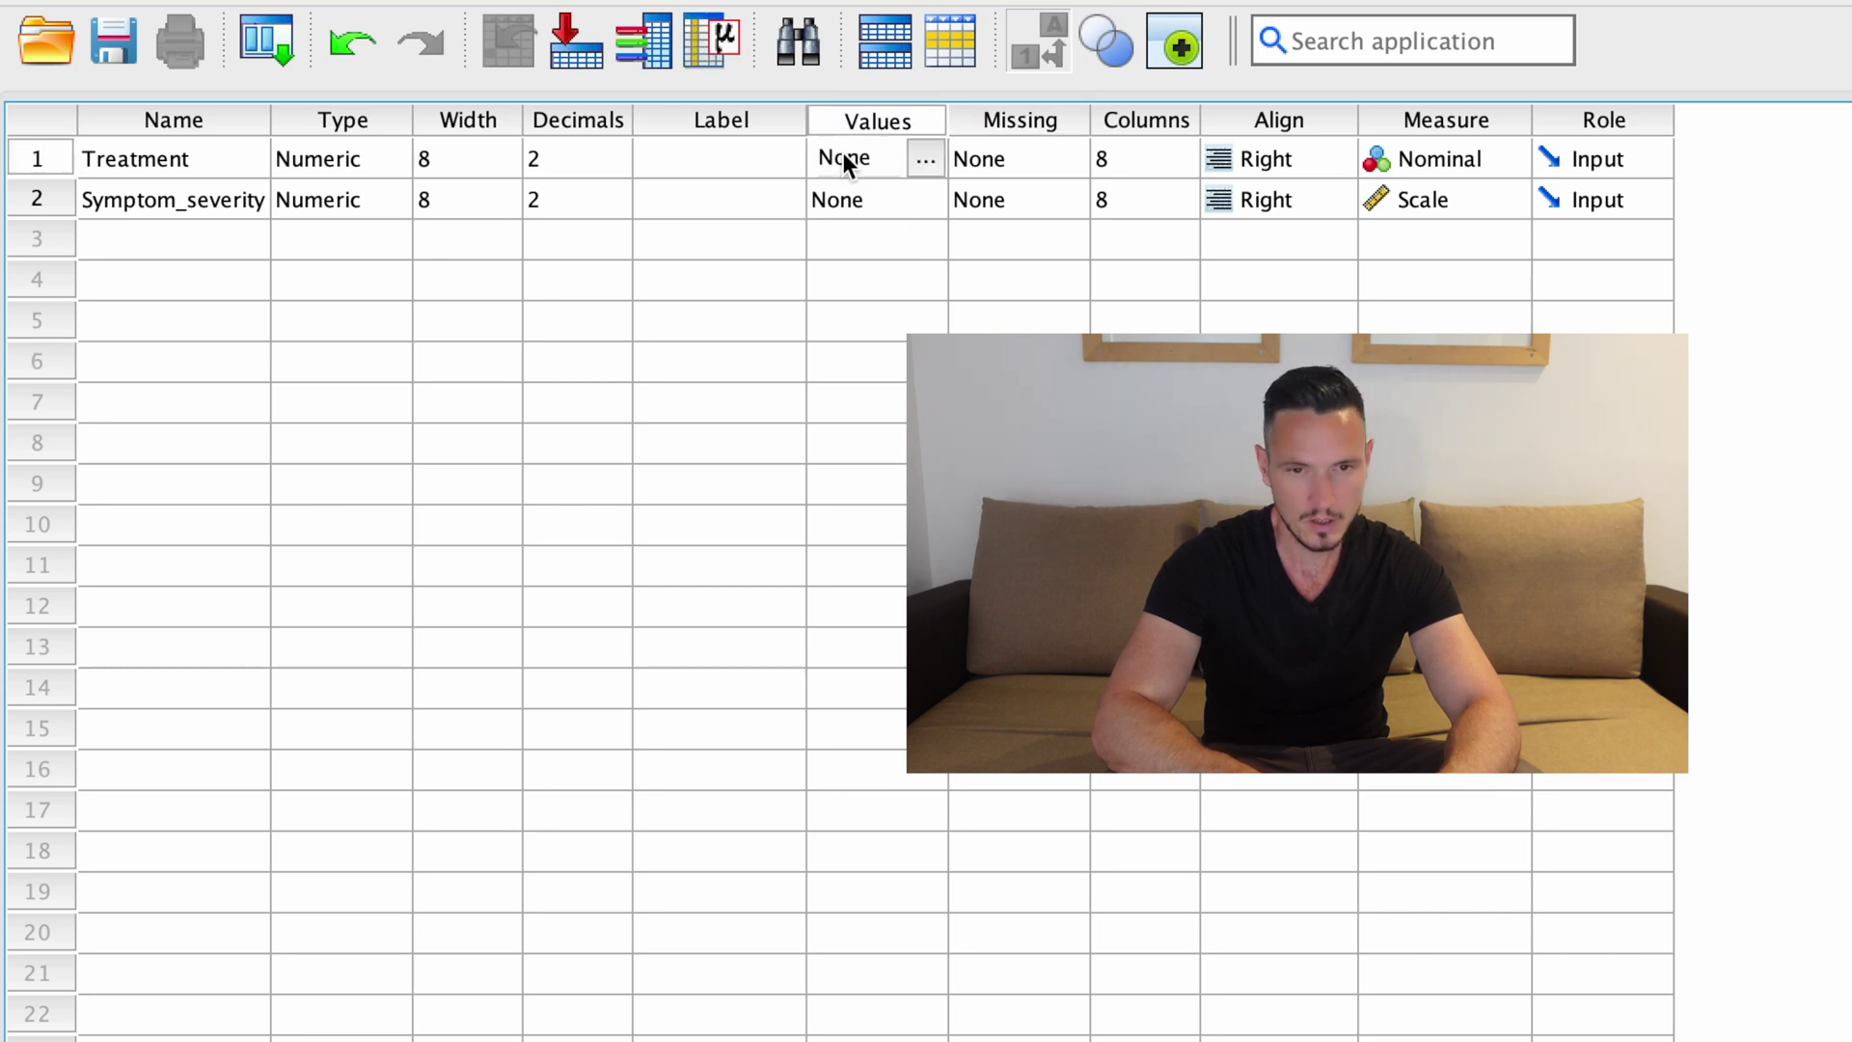
click(924, 160)
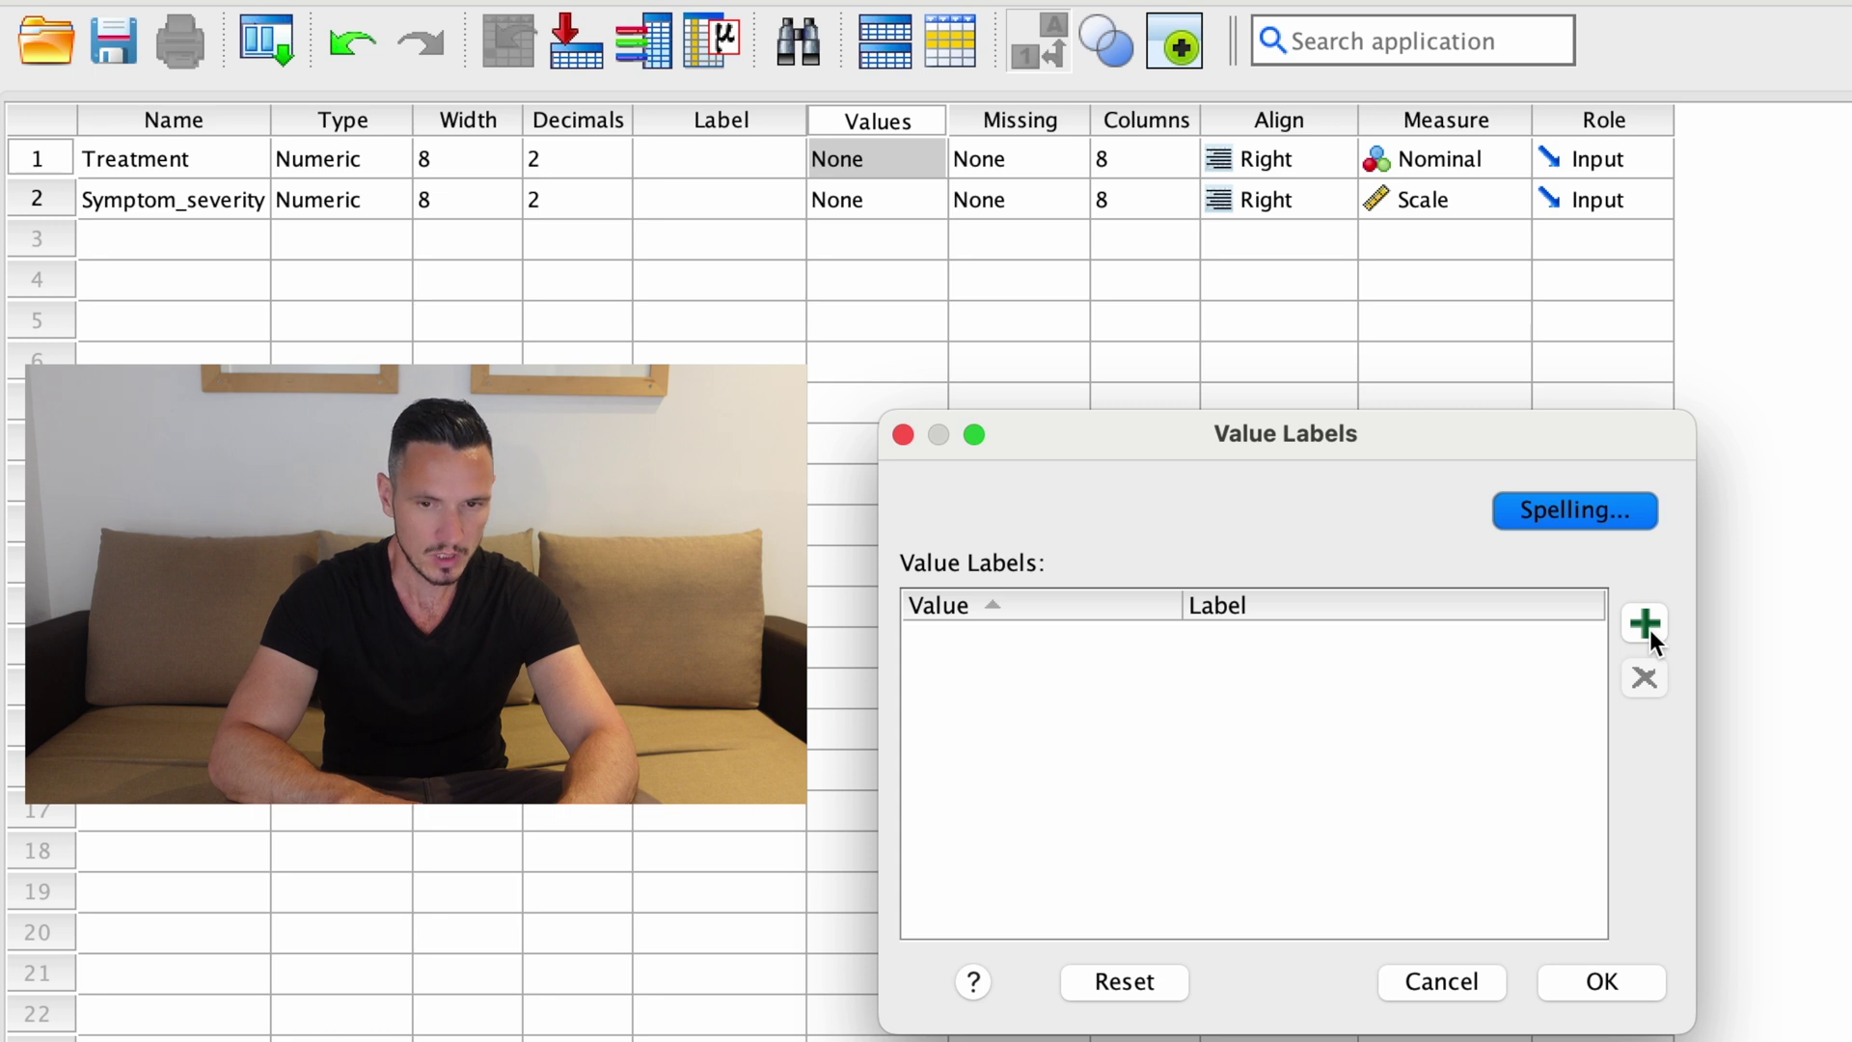
click(1650, 629)
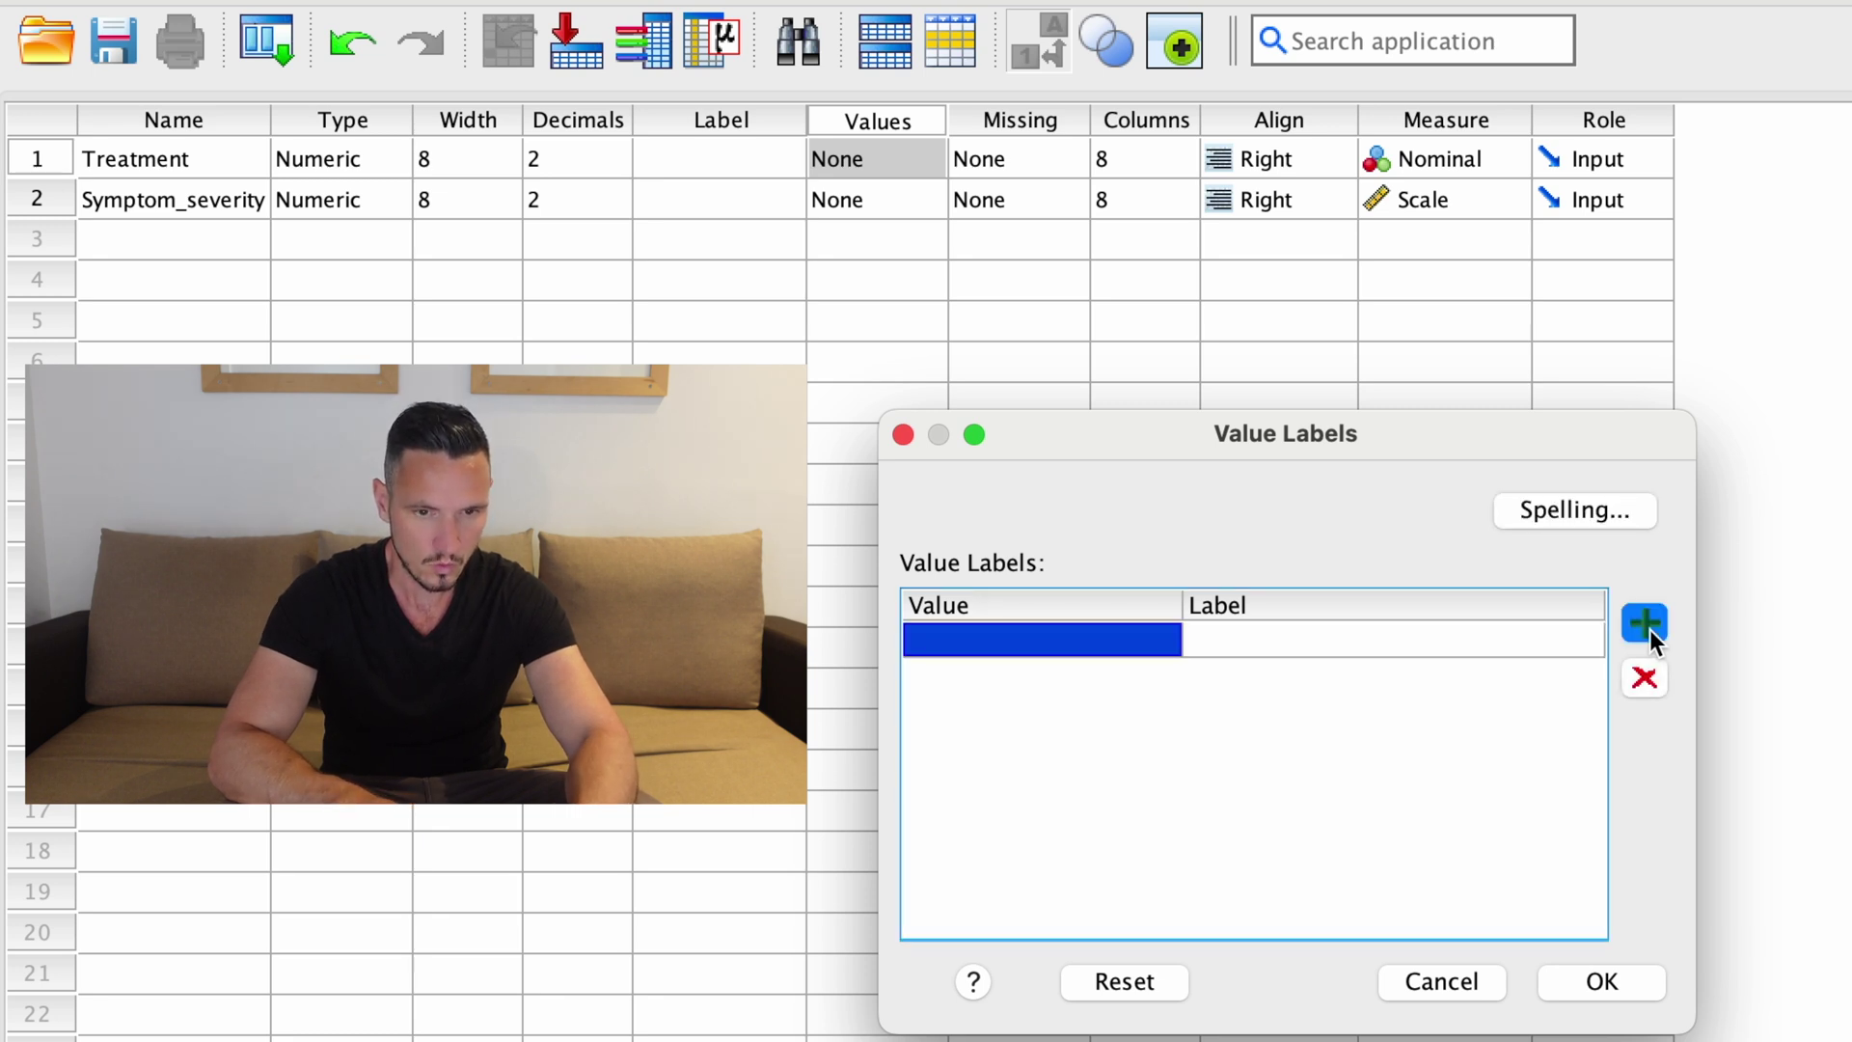
text(1)
click(1351, 631)
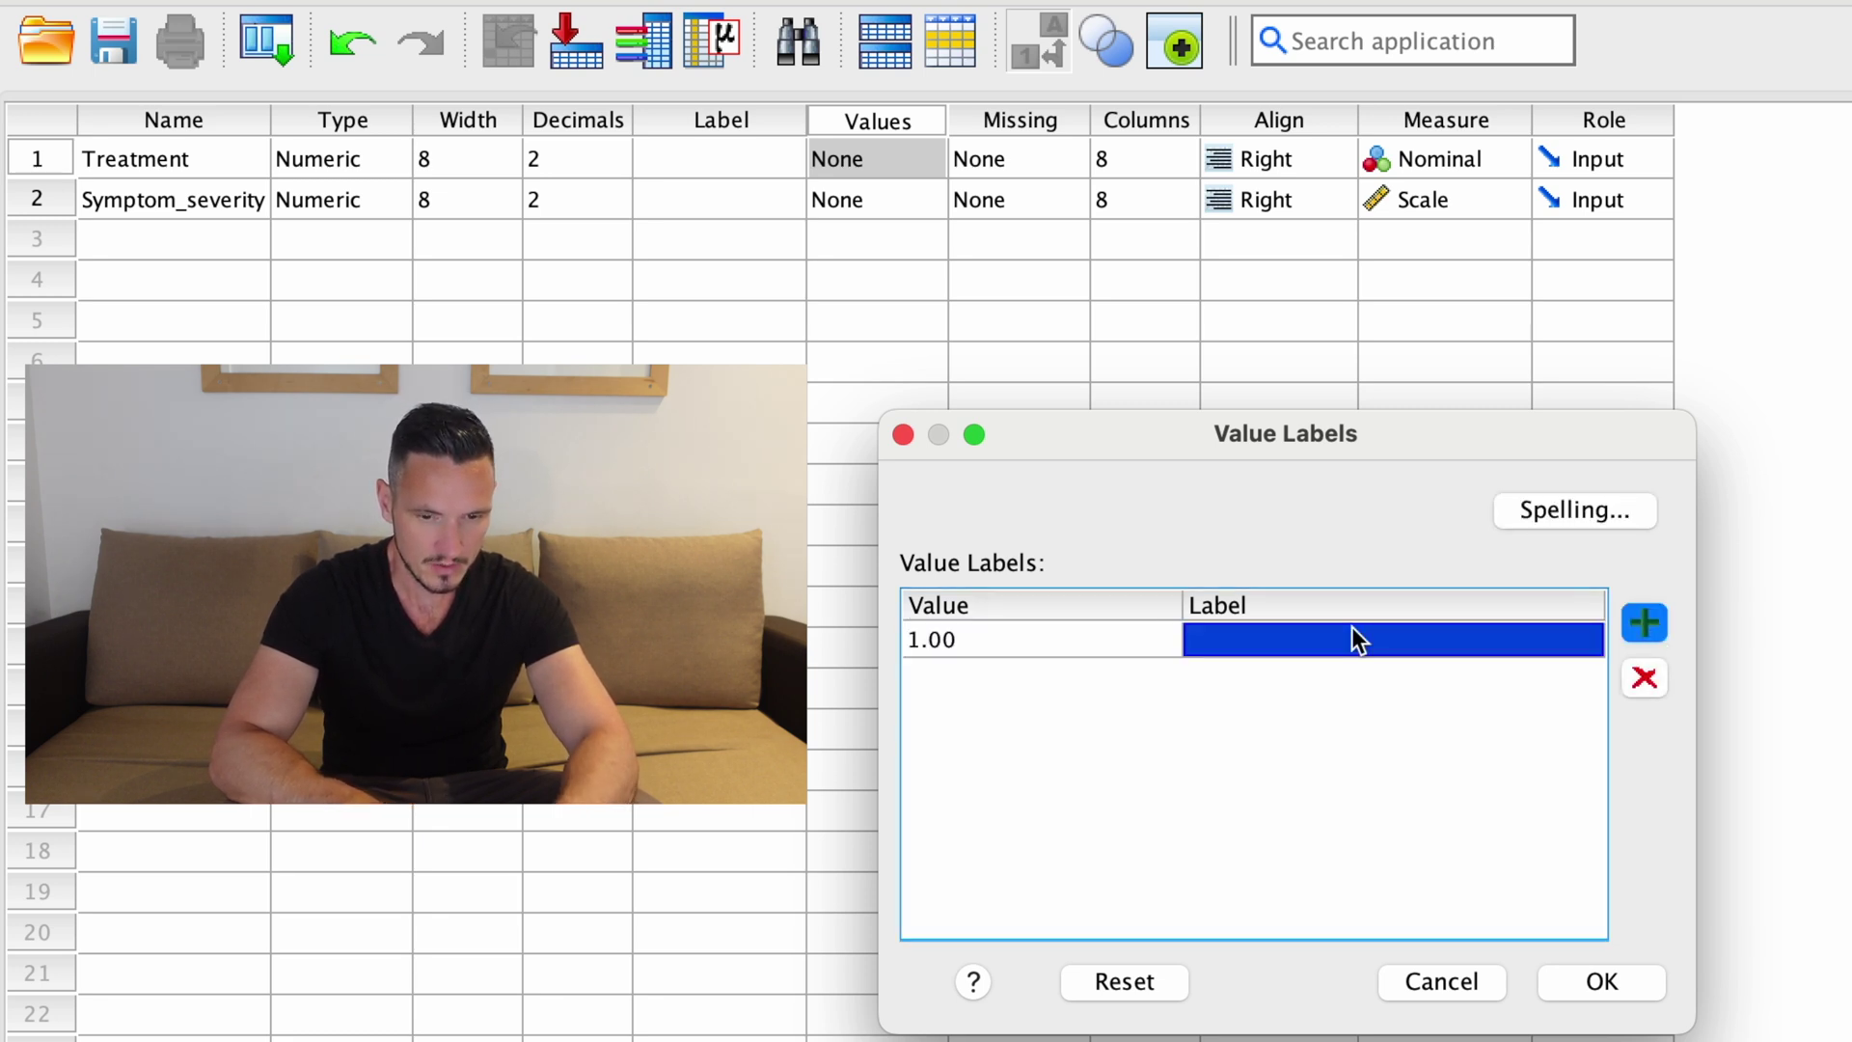
text(Tre)
key(BackSpace)
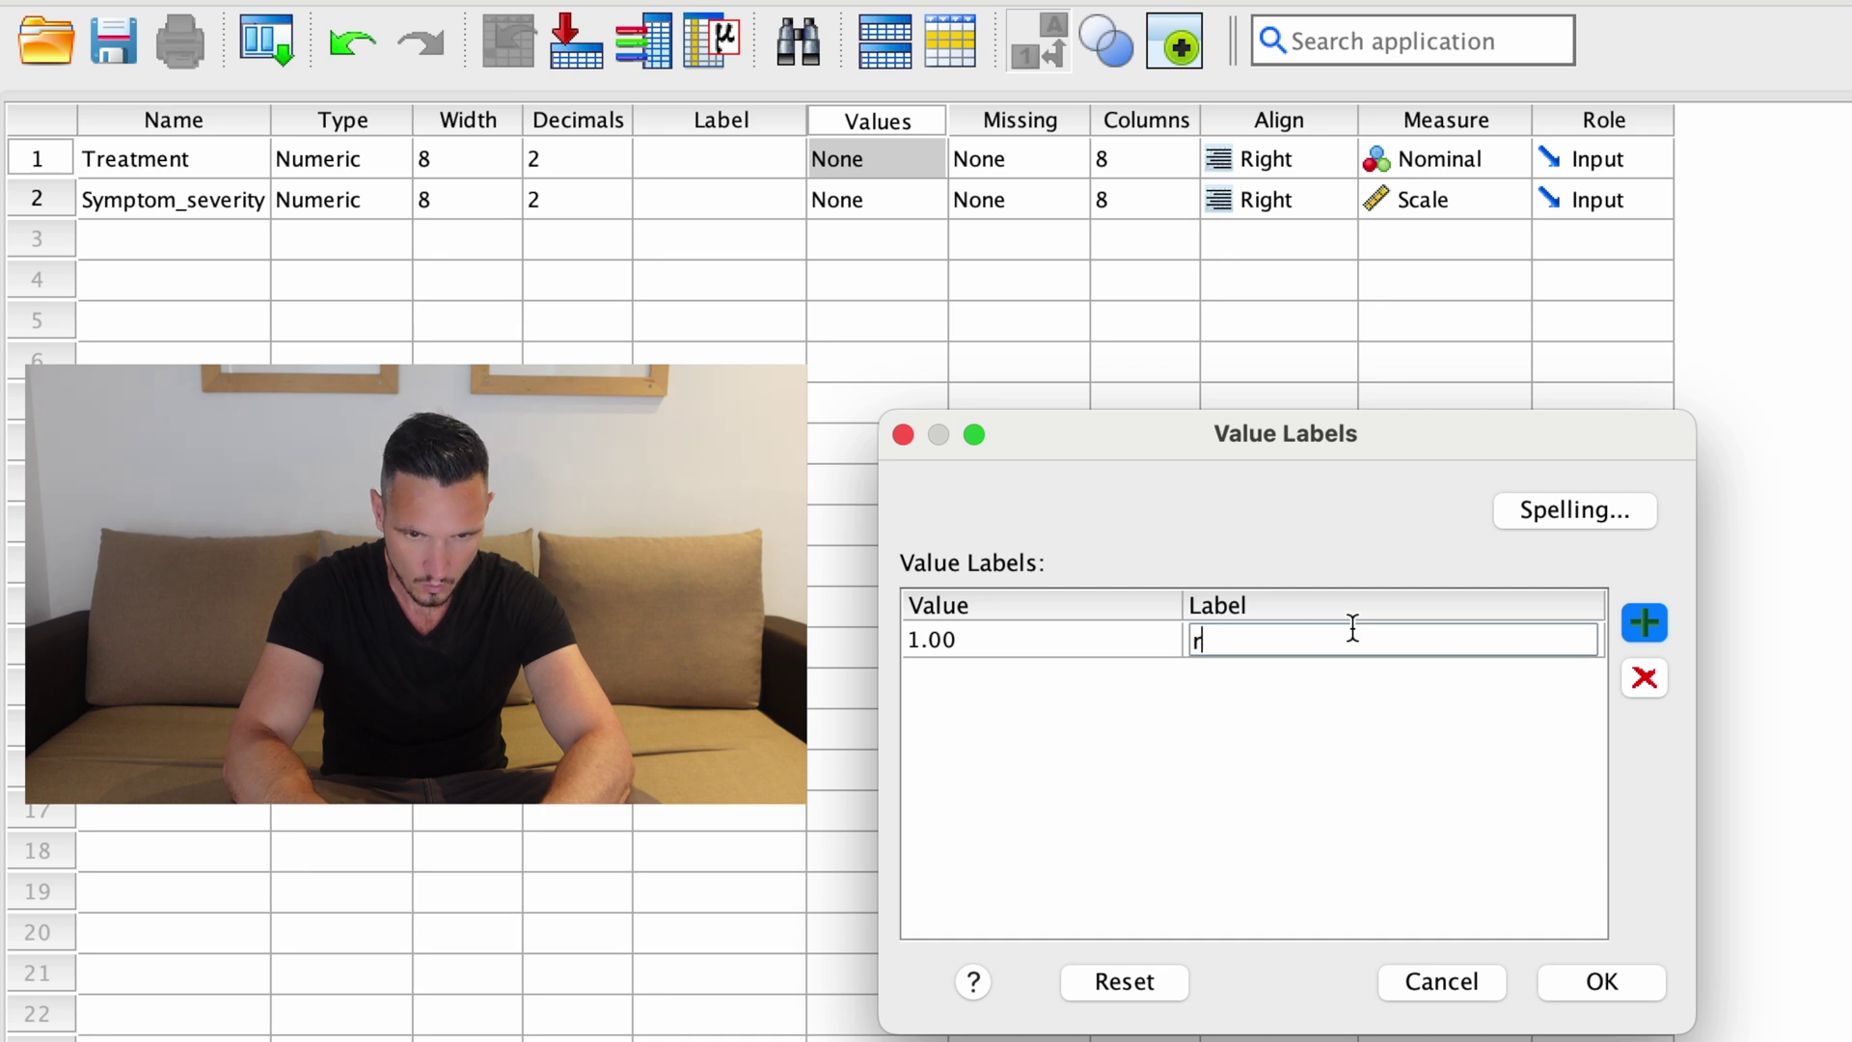
text(Treatm)
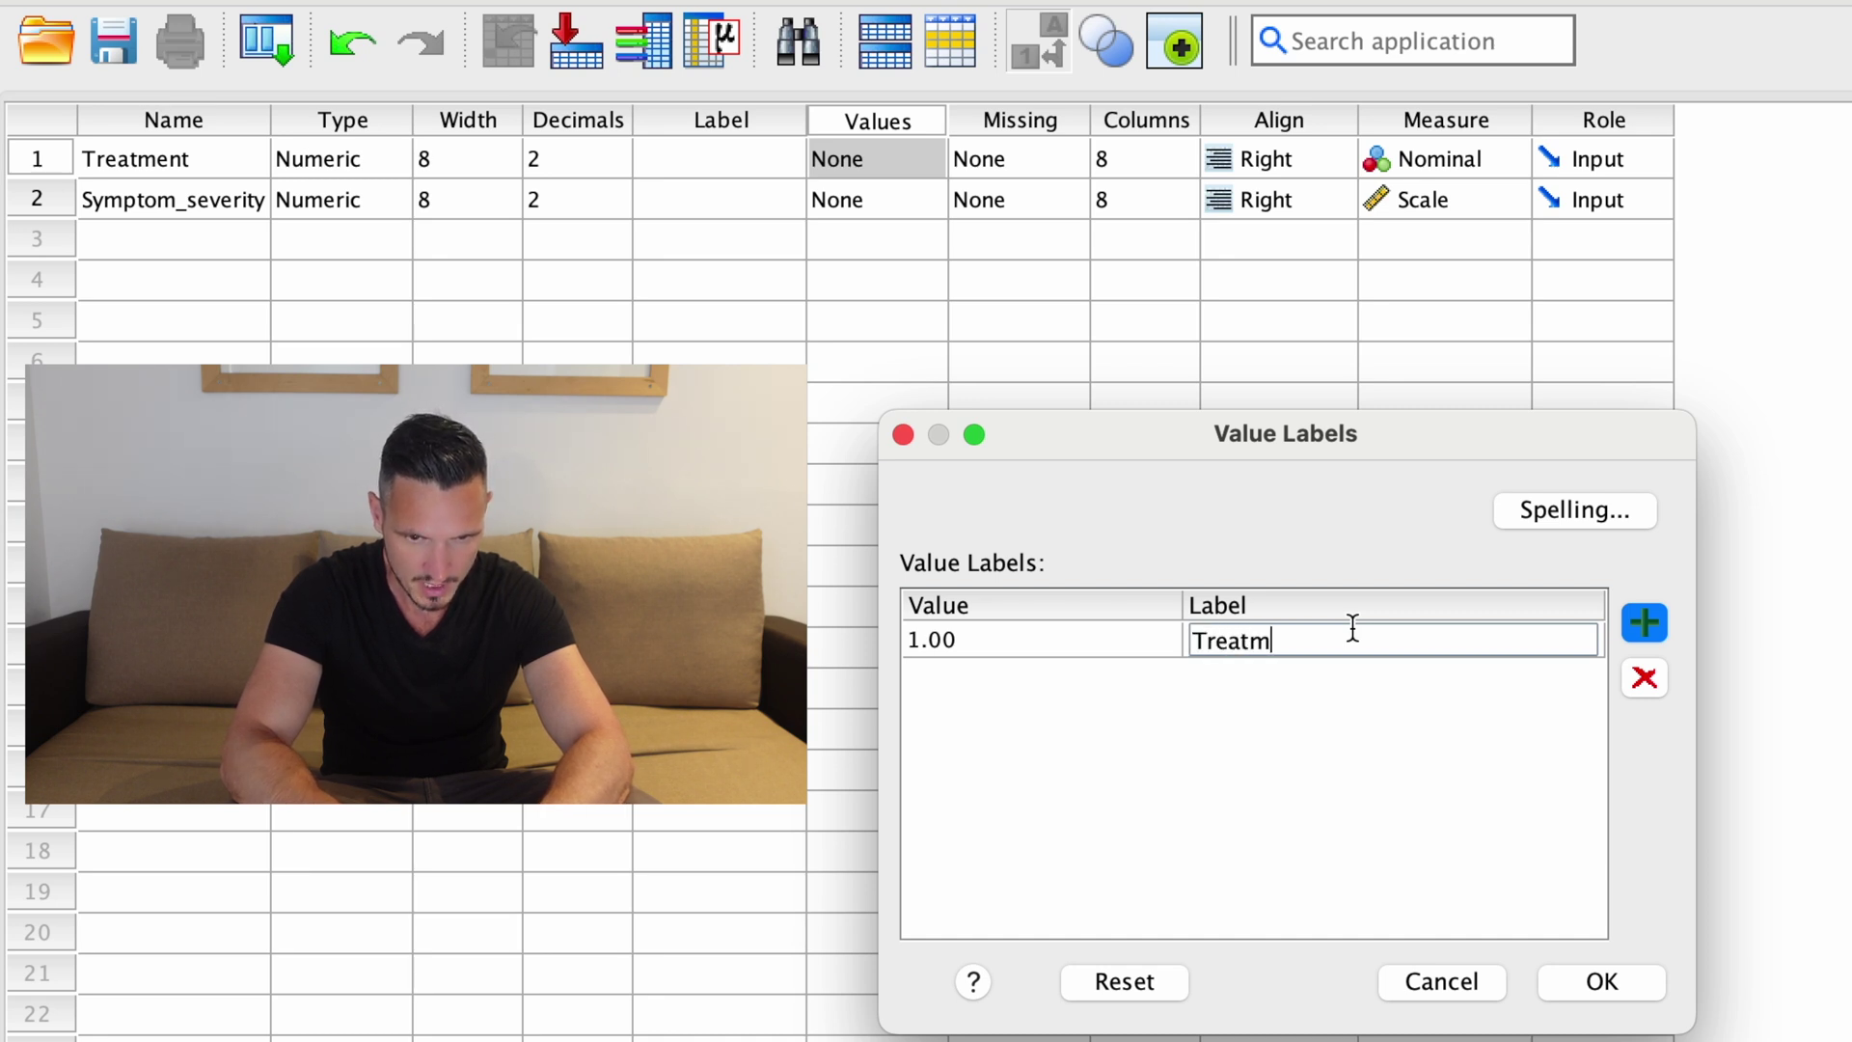
text(ent 1)
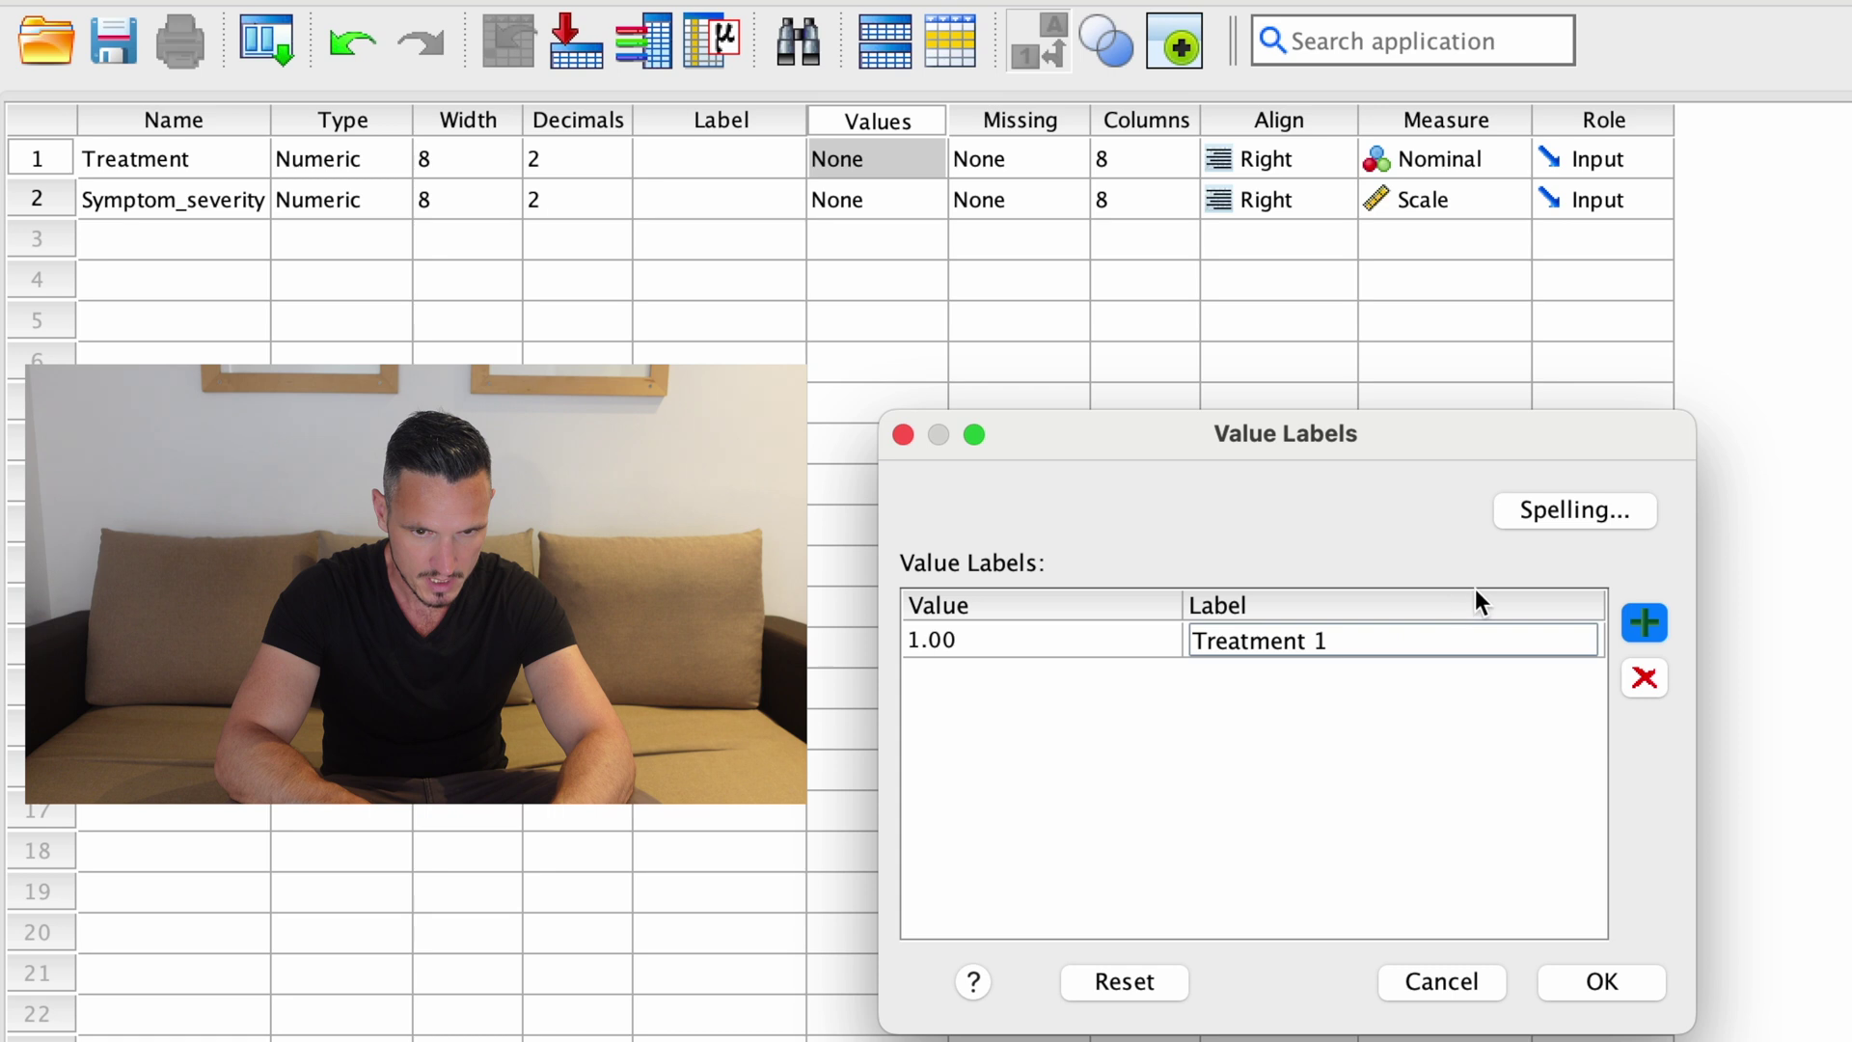
Add a value label that assigns "Treatment 2" to value 2
click(1640, 622)
text(2)
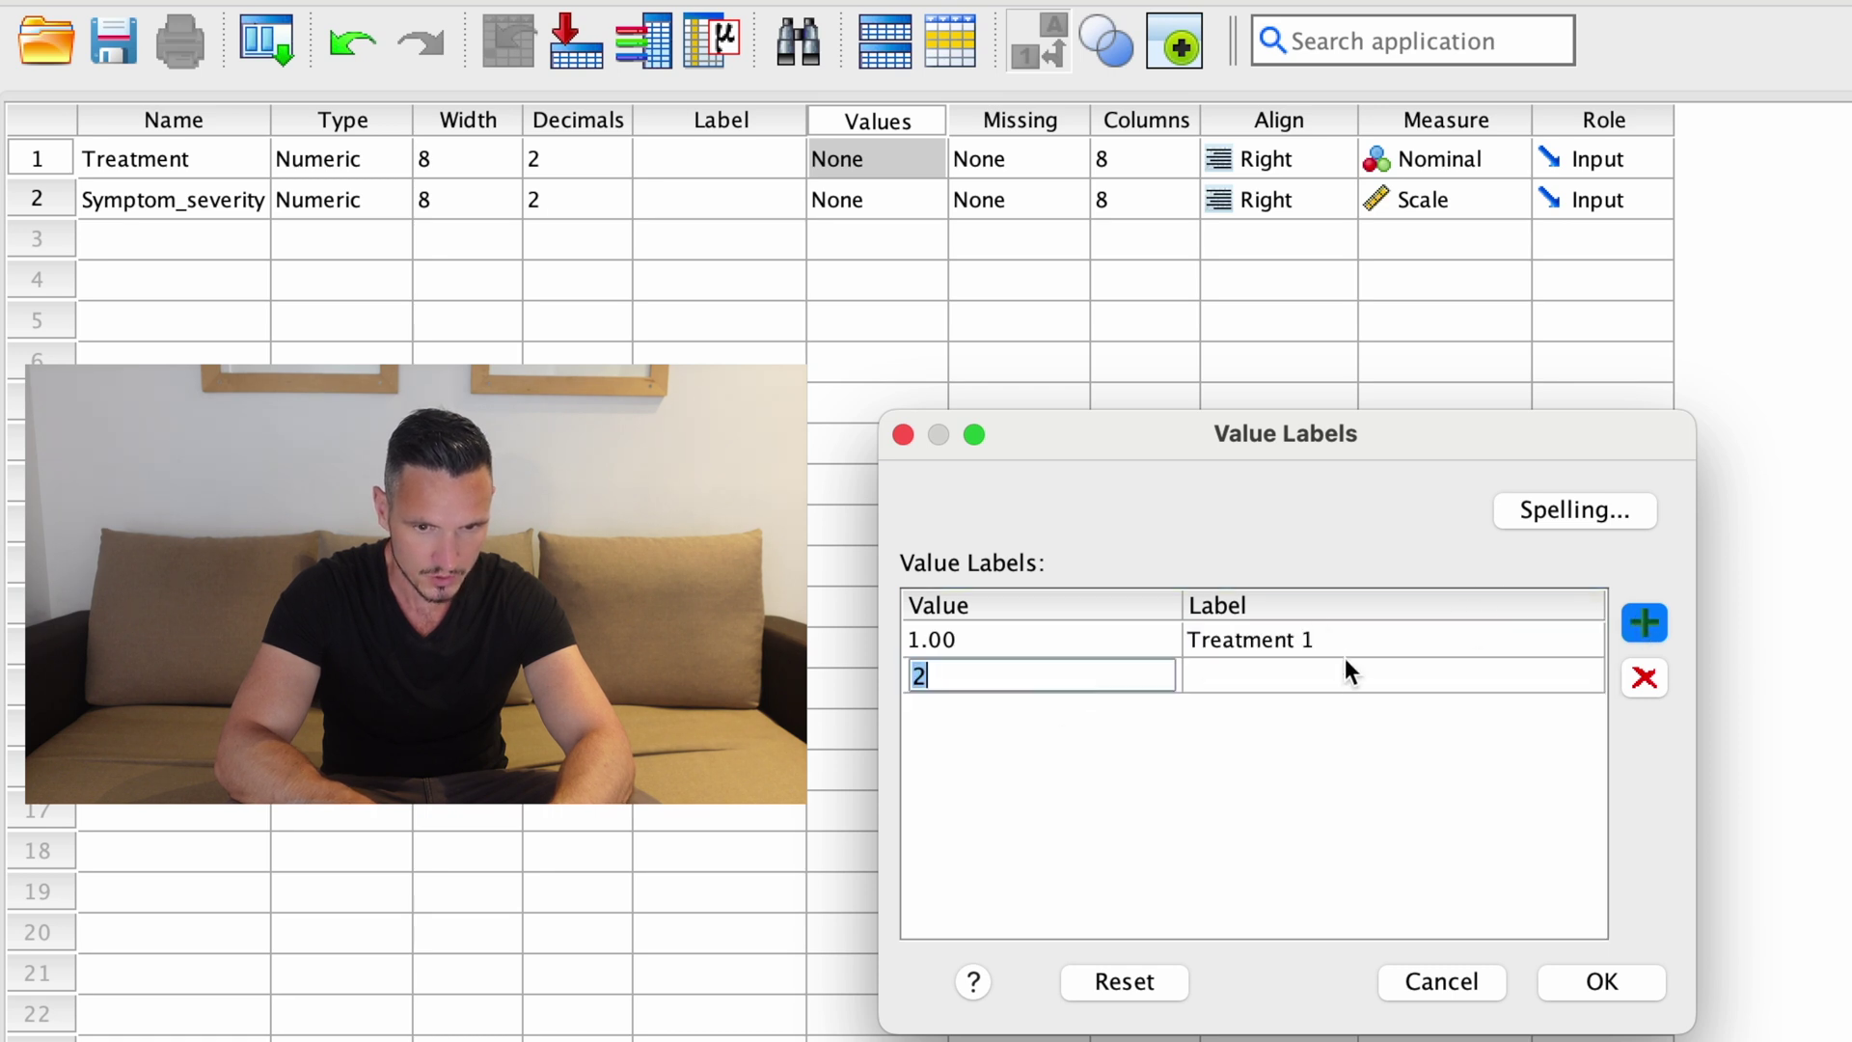
click(1341, 666)
double_click(1340, 668)
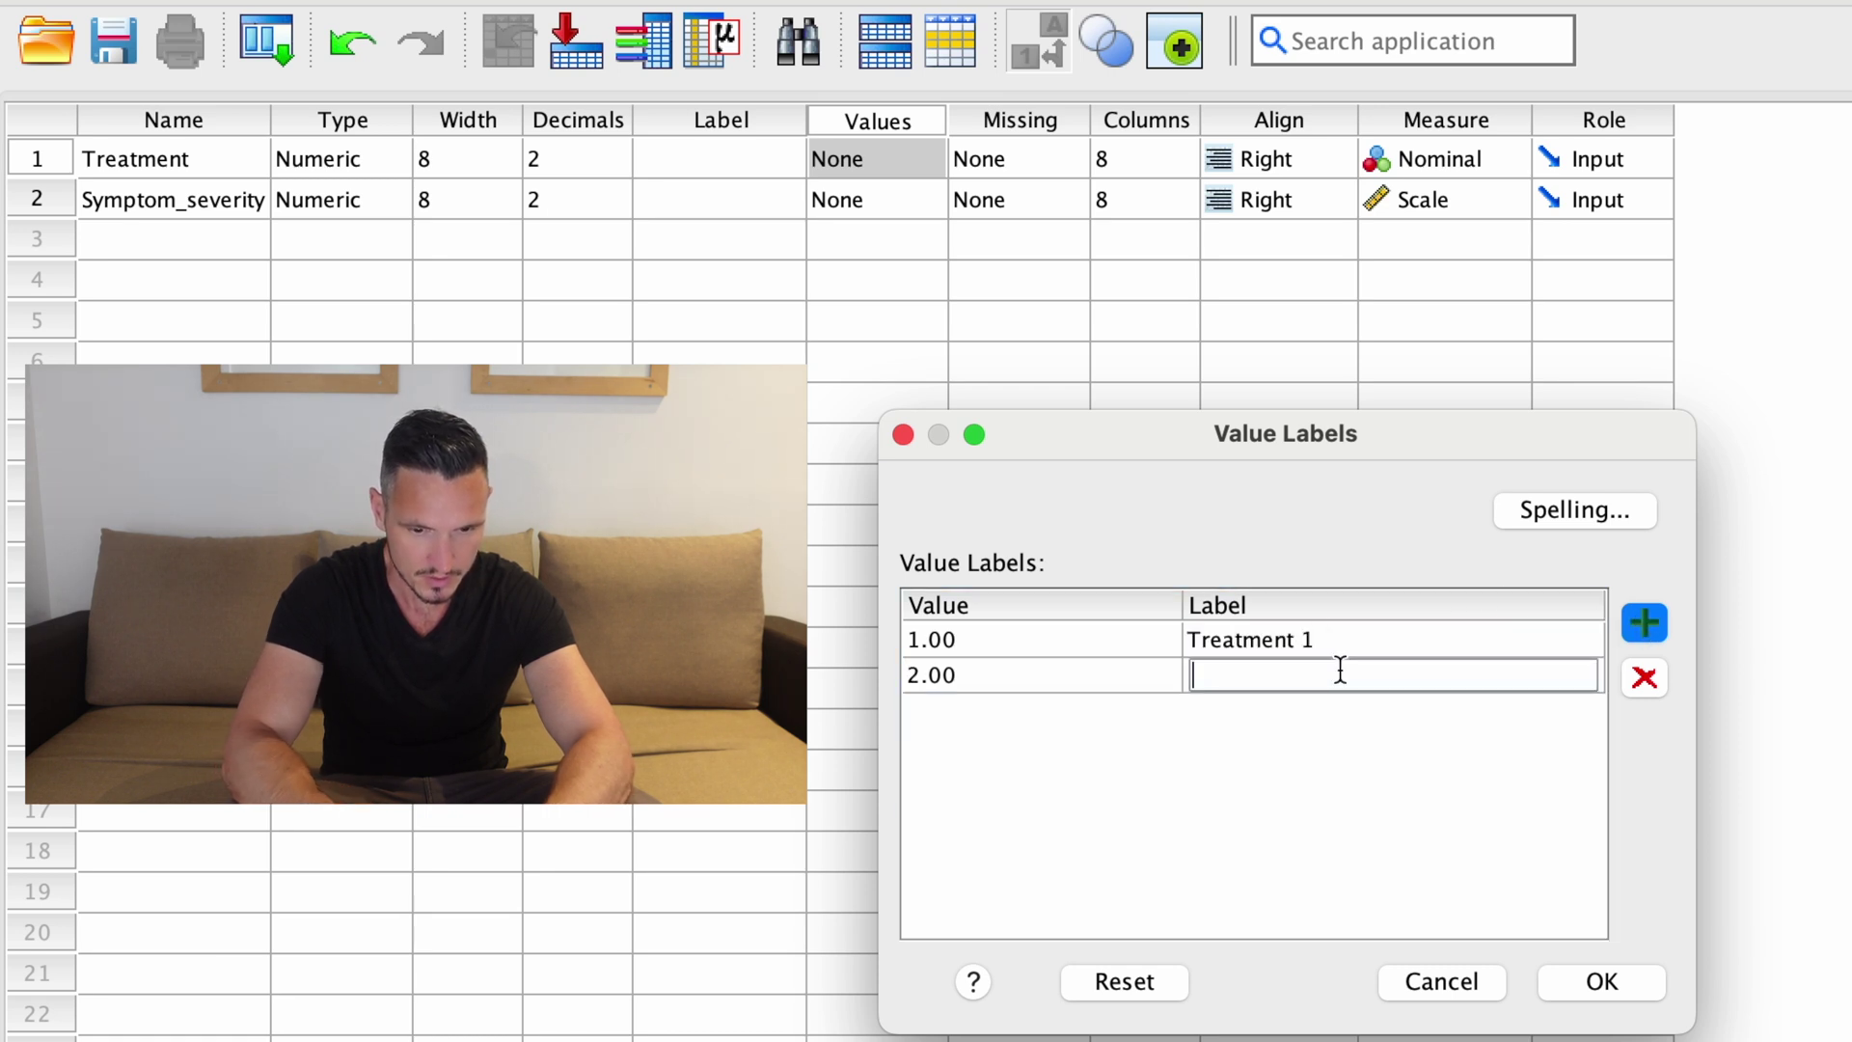
text(Treatment 2)
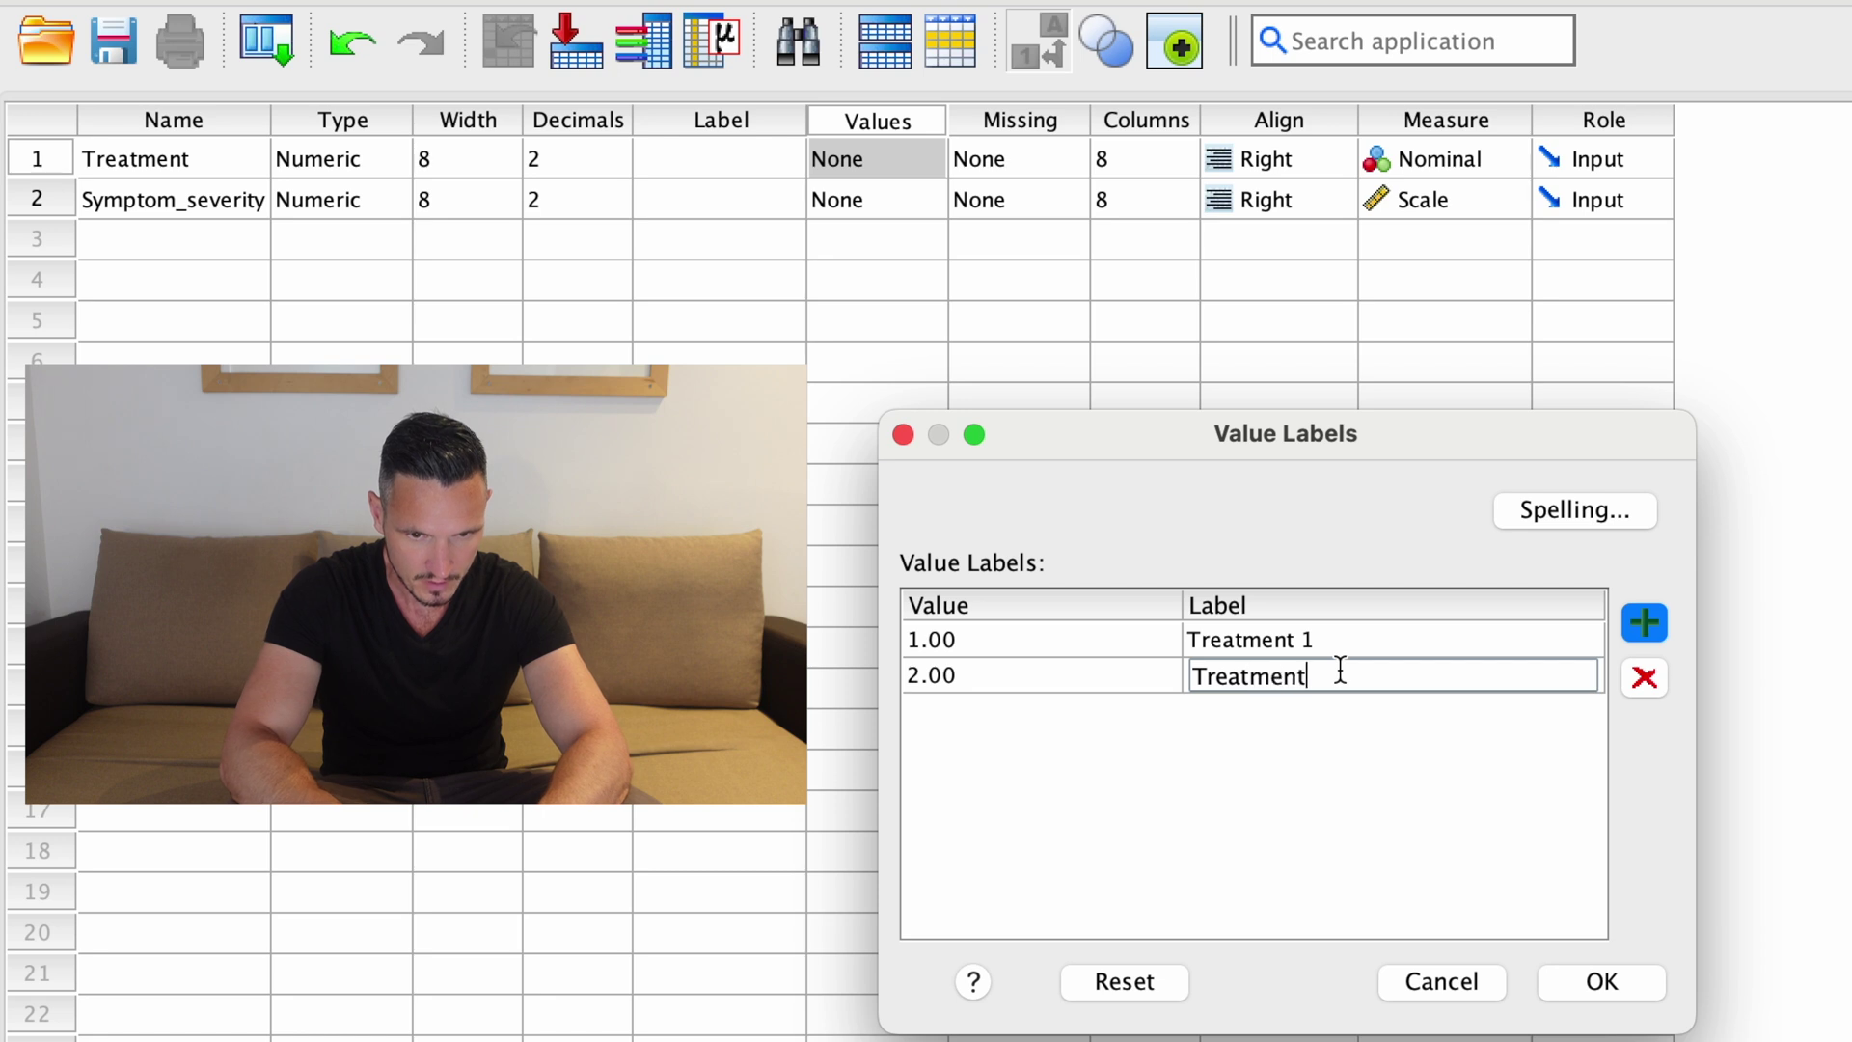
Add the label "Treatment 3" for value 3 and apply the value labels to the Treatment variable
click(1642, 622)
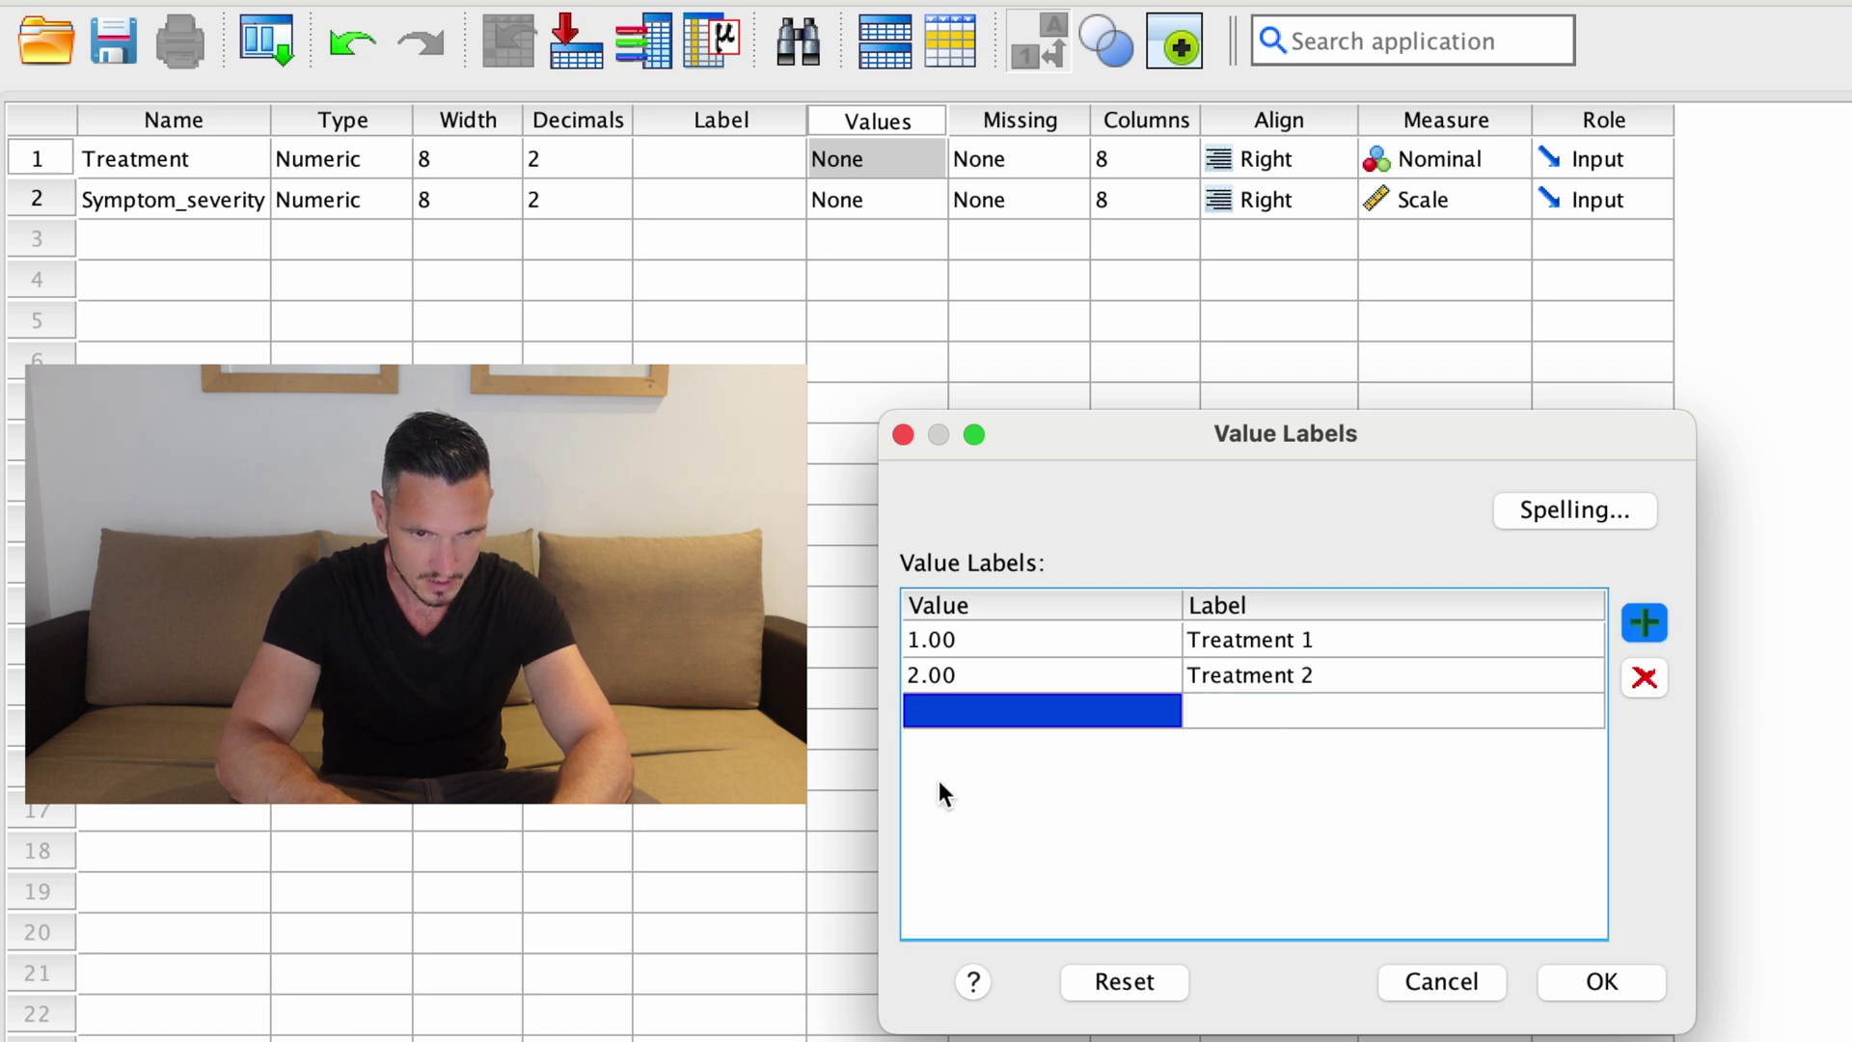
text(3)
click(1271, 723)
click(1277, 715)
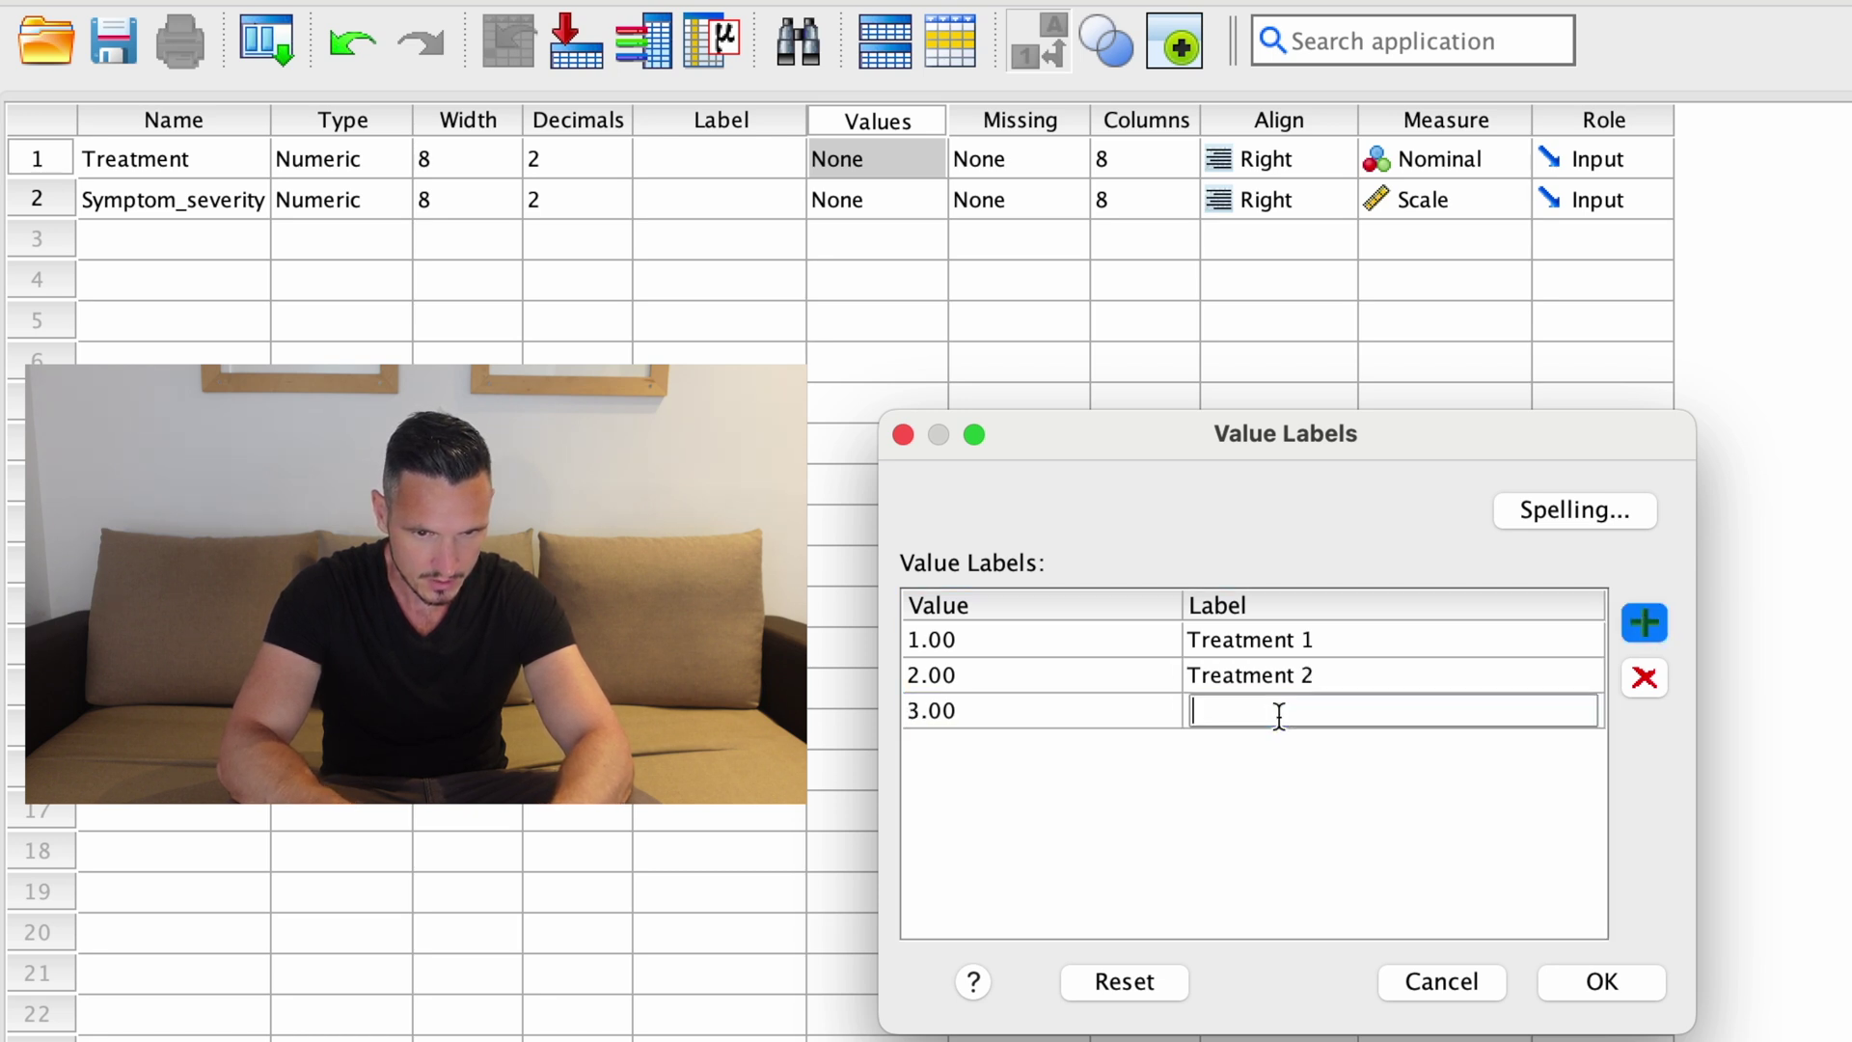
text(Treatment 3)
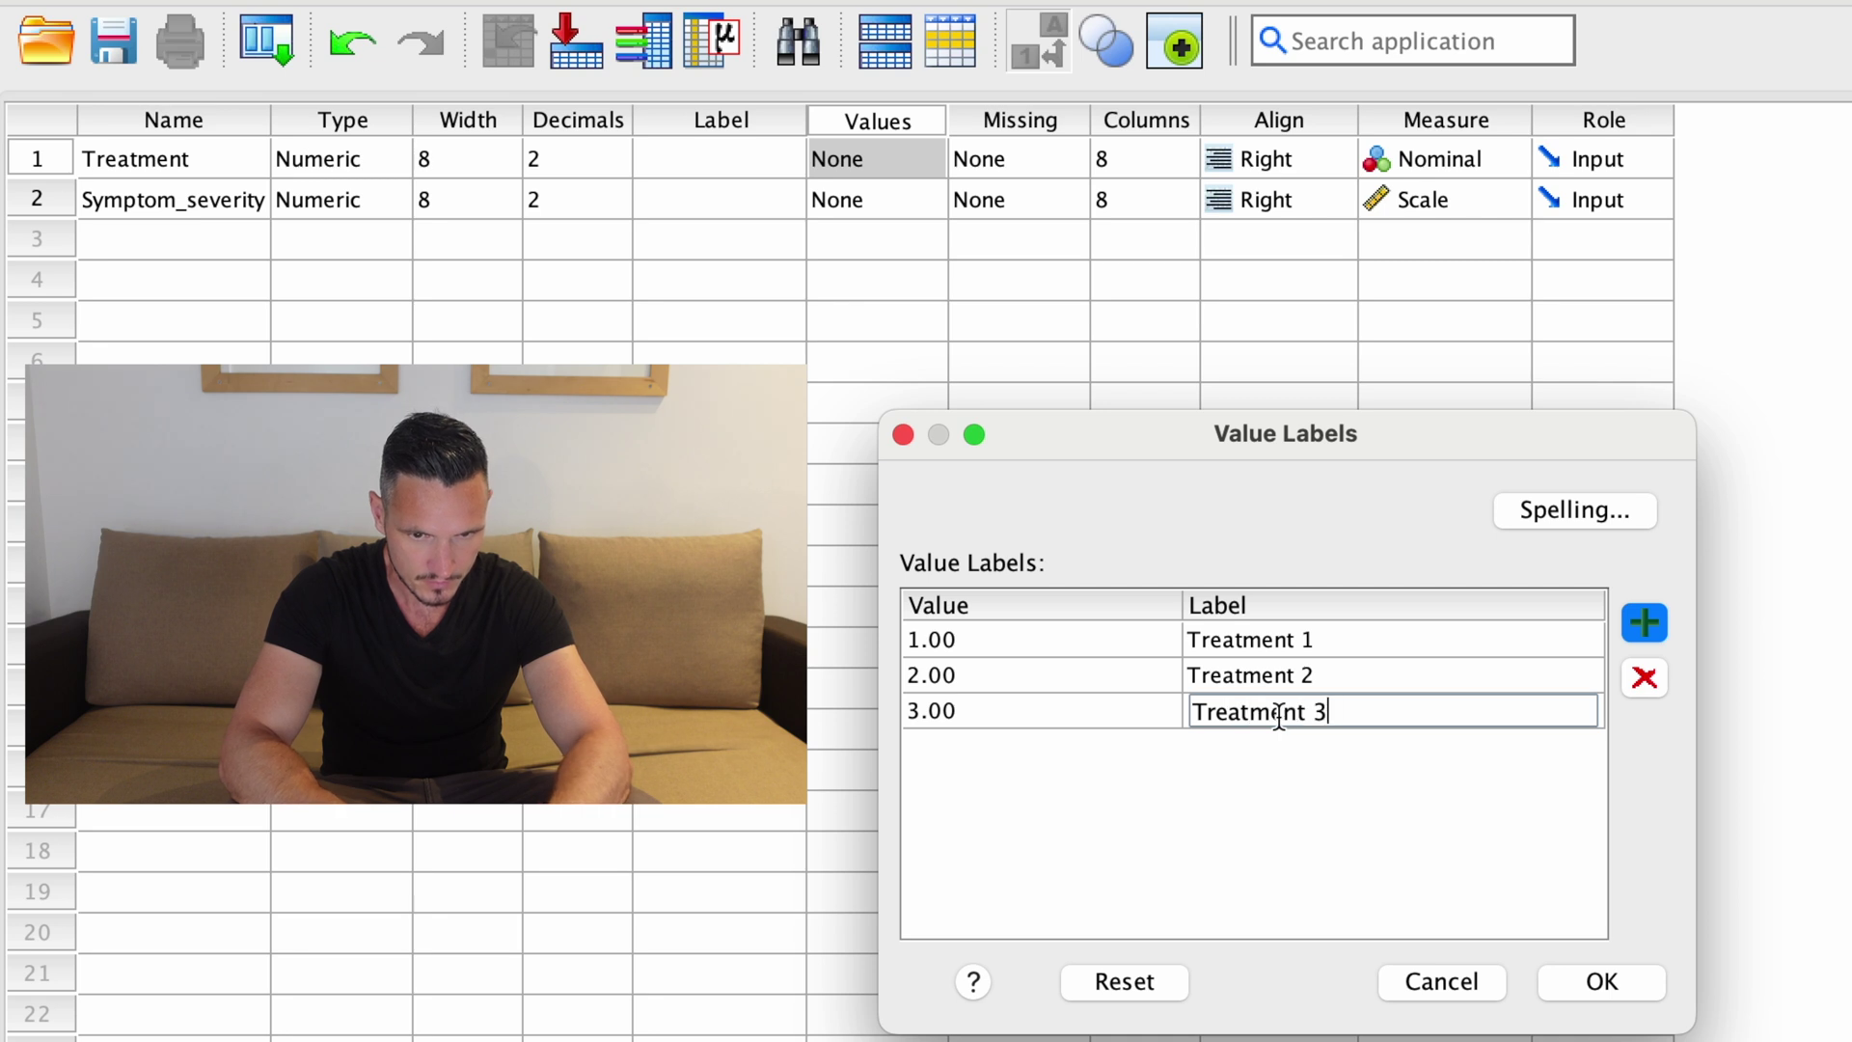
click(1593, 981)
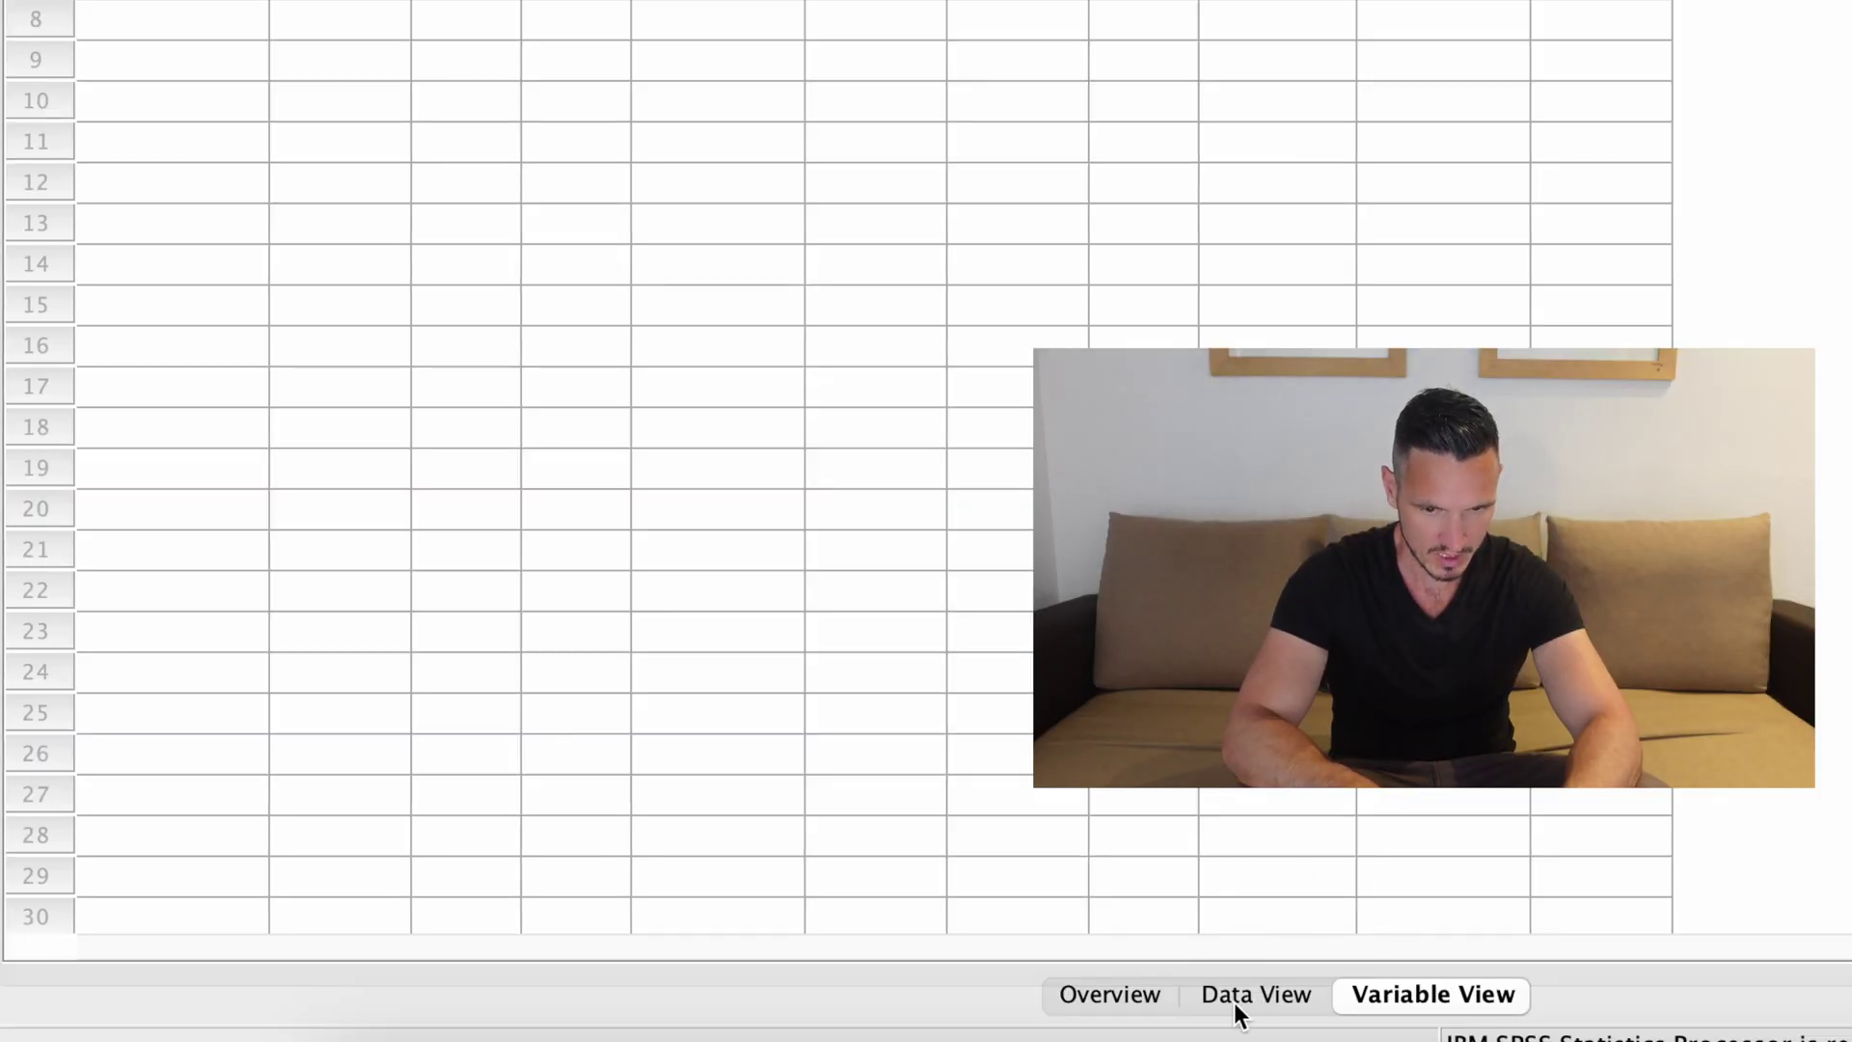
Show the data grid and widen the Treatment and Symptom_severity columns together until their full names fit on one line
click(1264, 997)
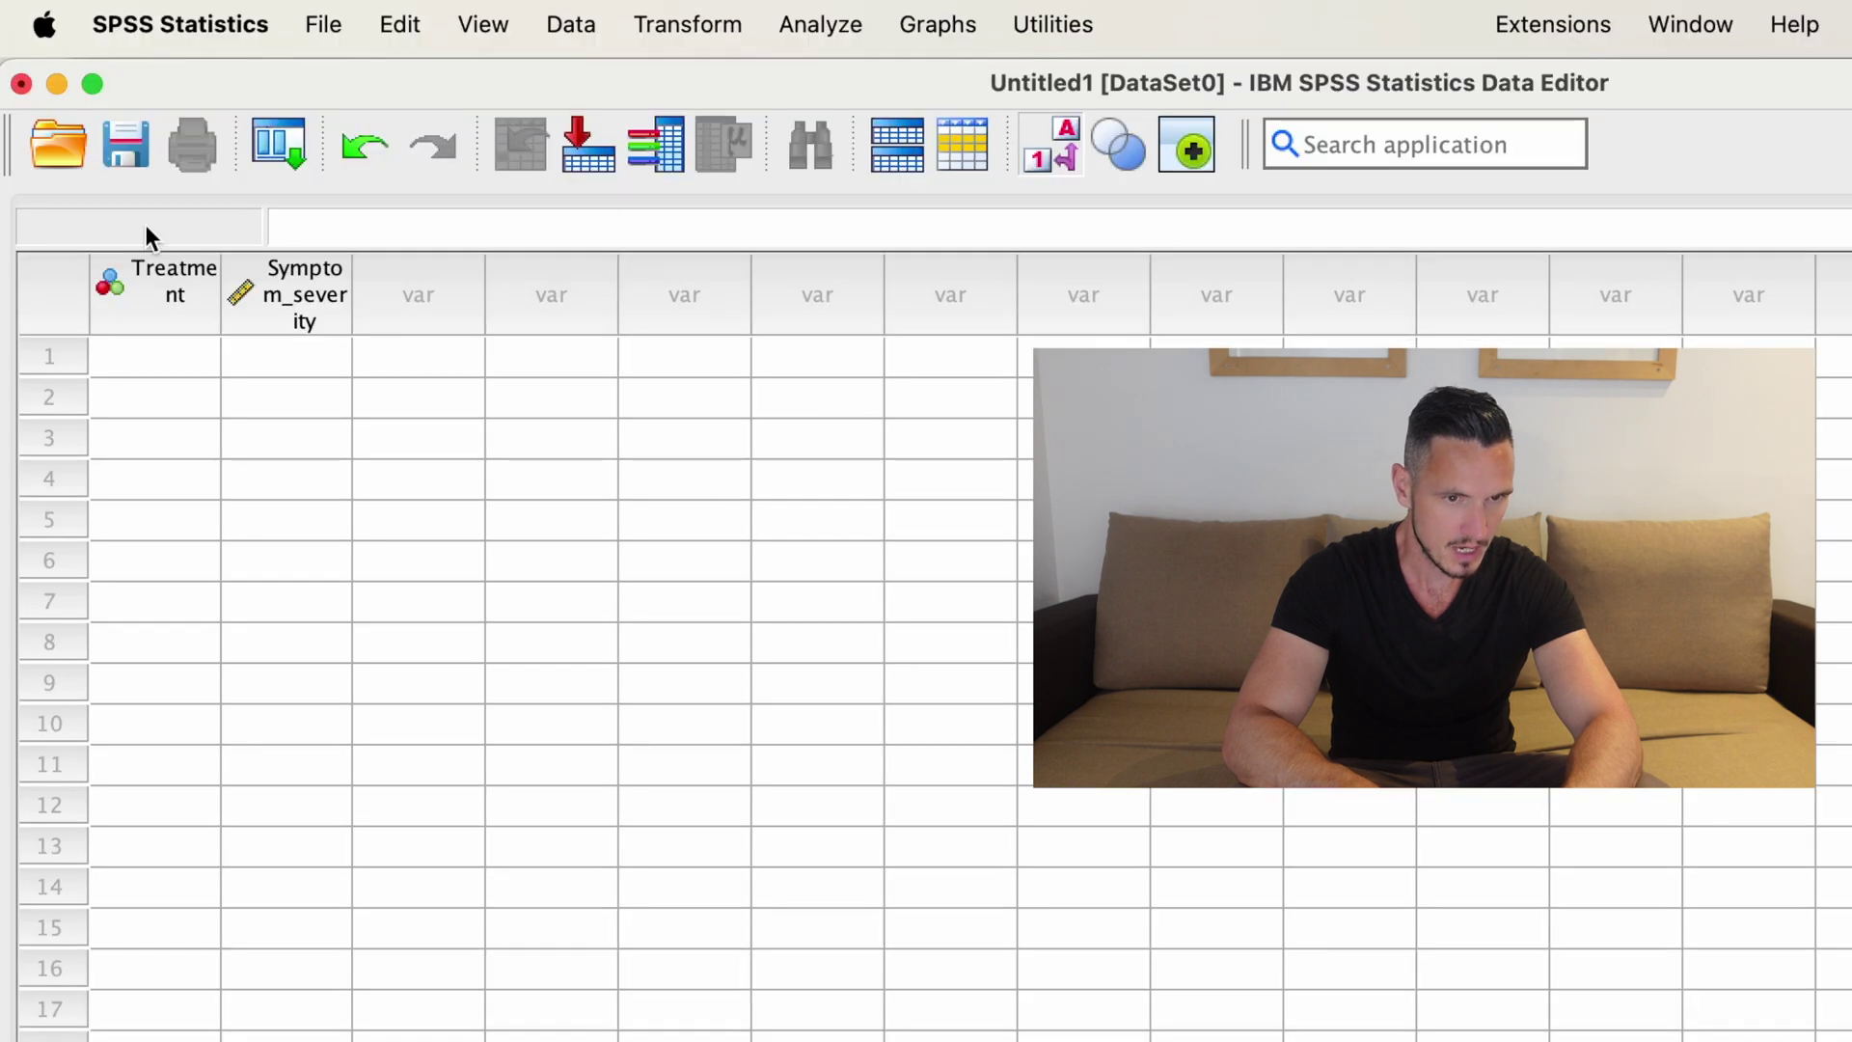
click(158, 307)
key(shift+Right)
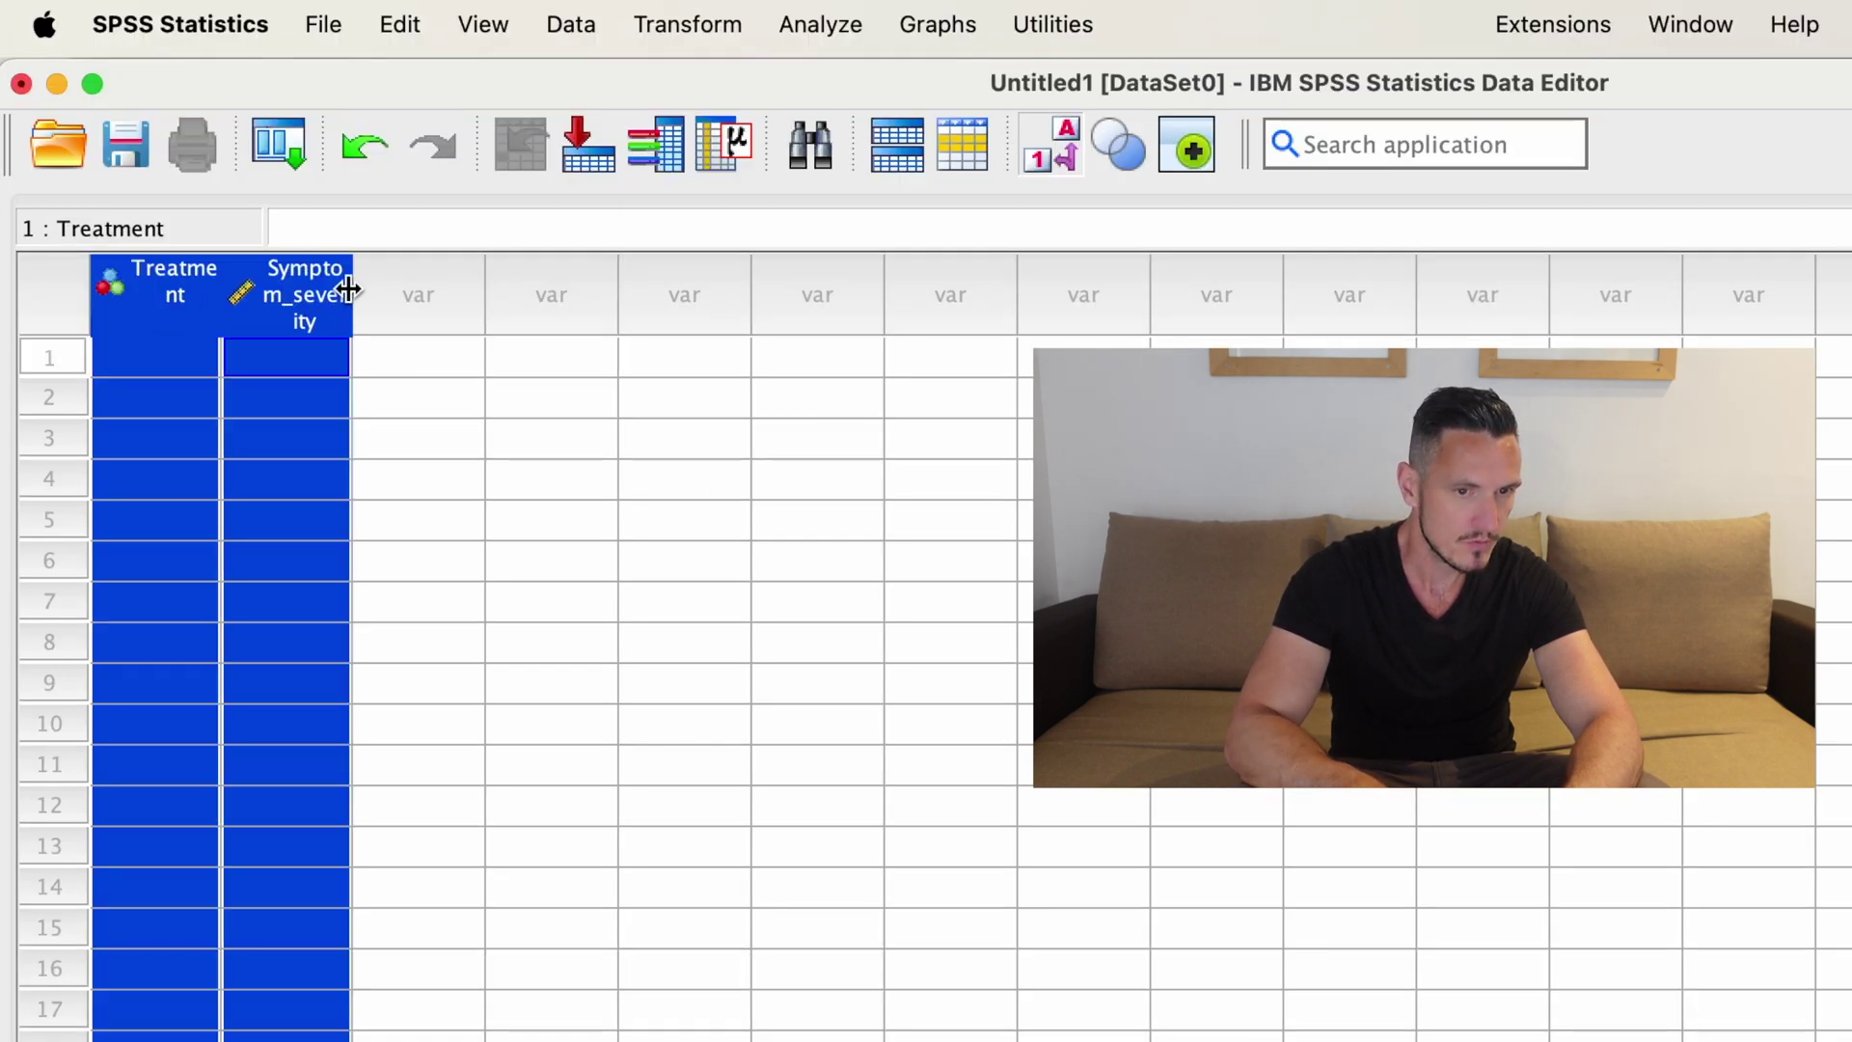
drag(348, 288, 479, 291)
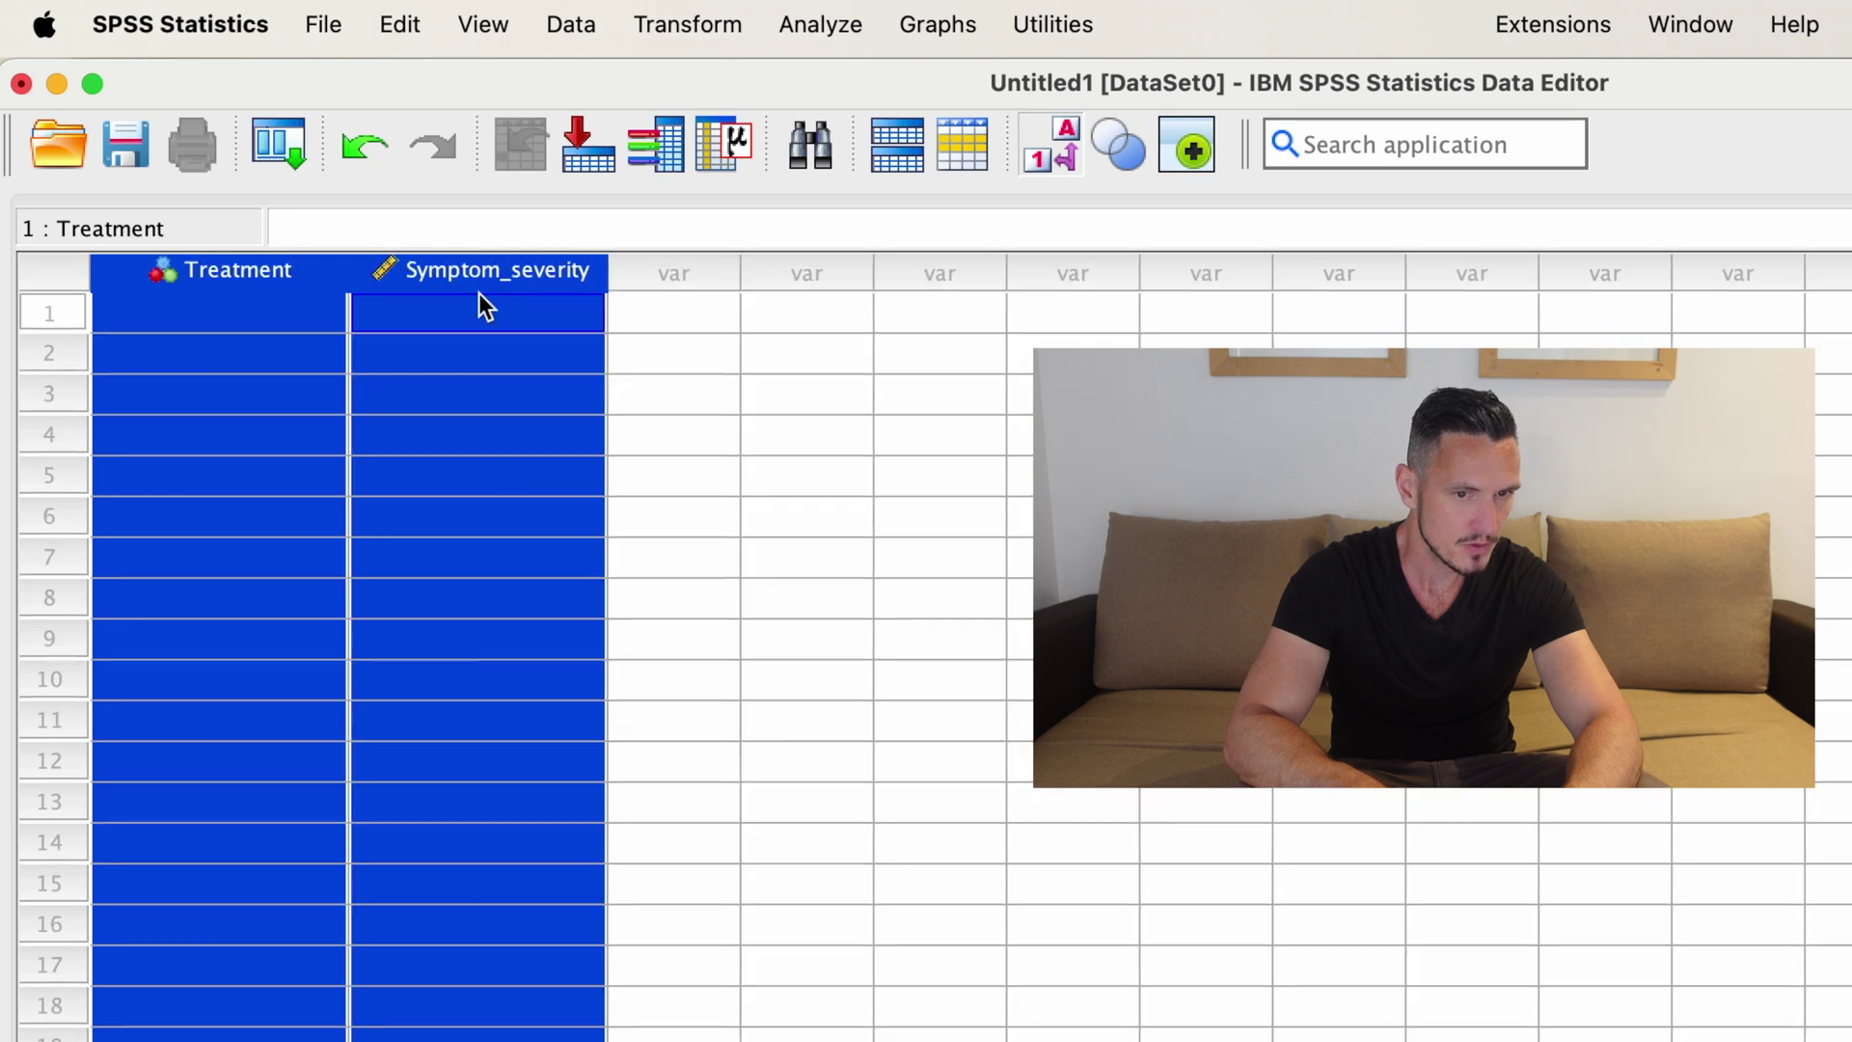
click(895, 389)
Switch to the Excel worksheet and copy all Treatment and Symptom severity values from row 2 down, without the headers
key(ctrl+Up)
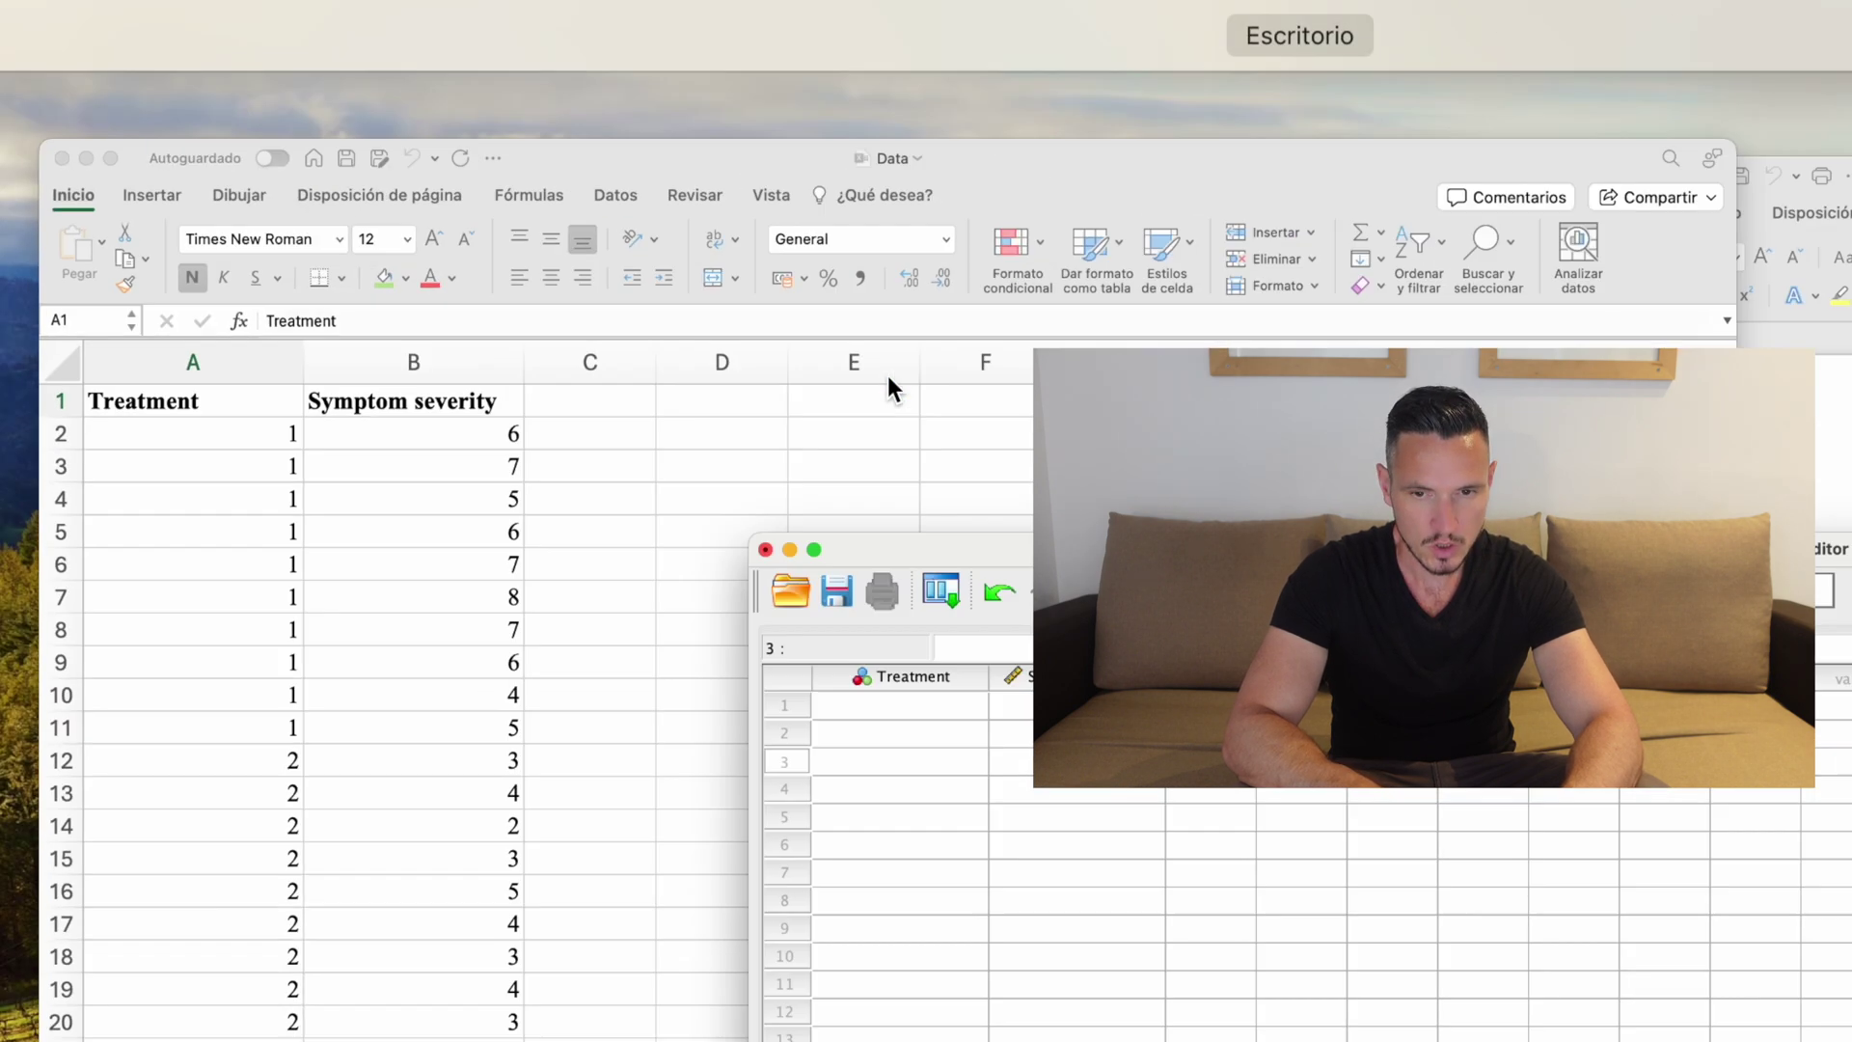
click(889, 384)
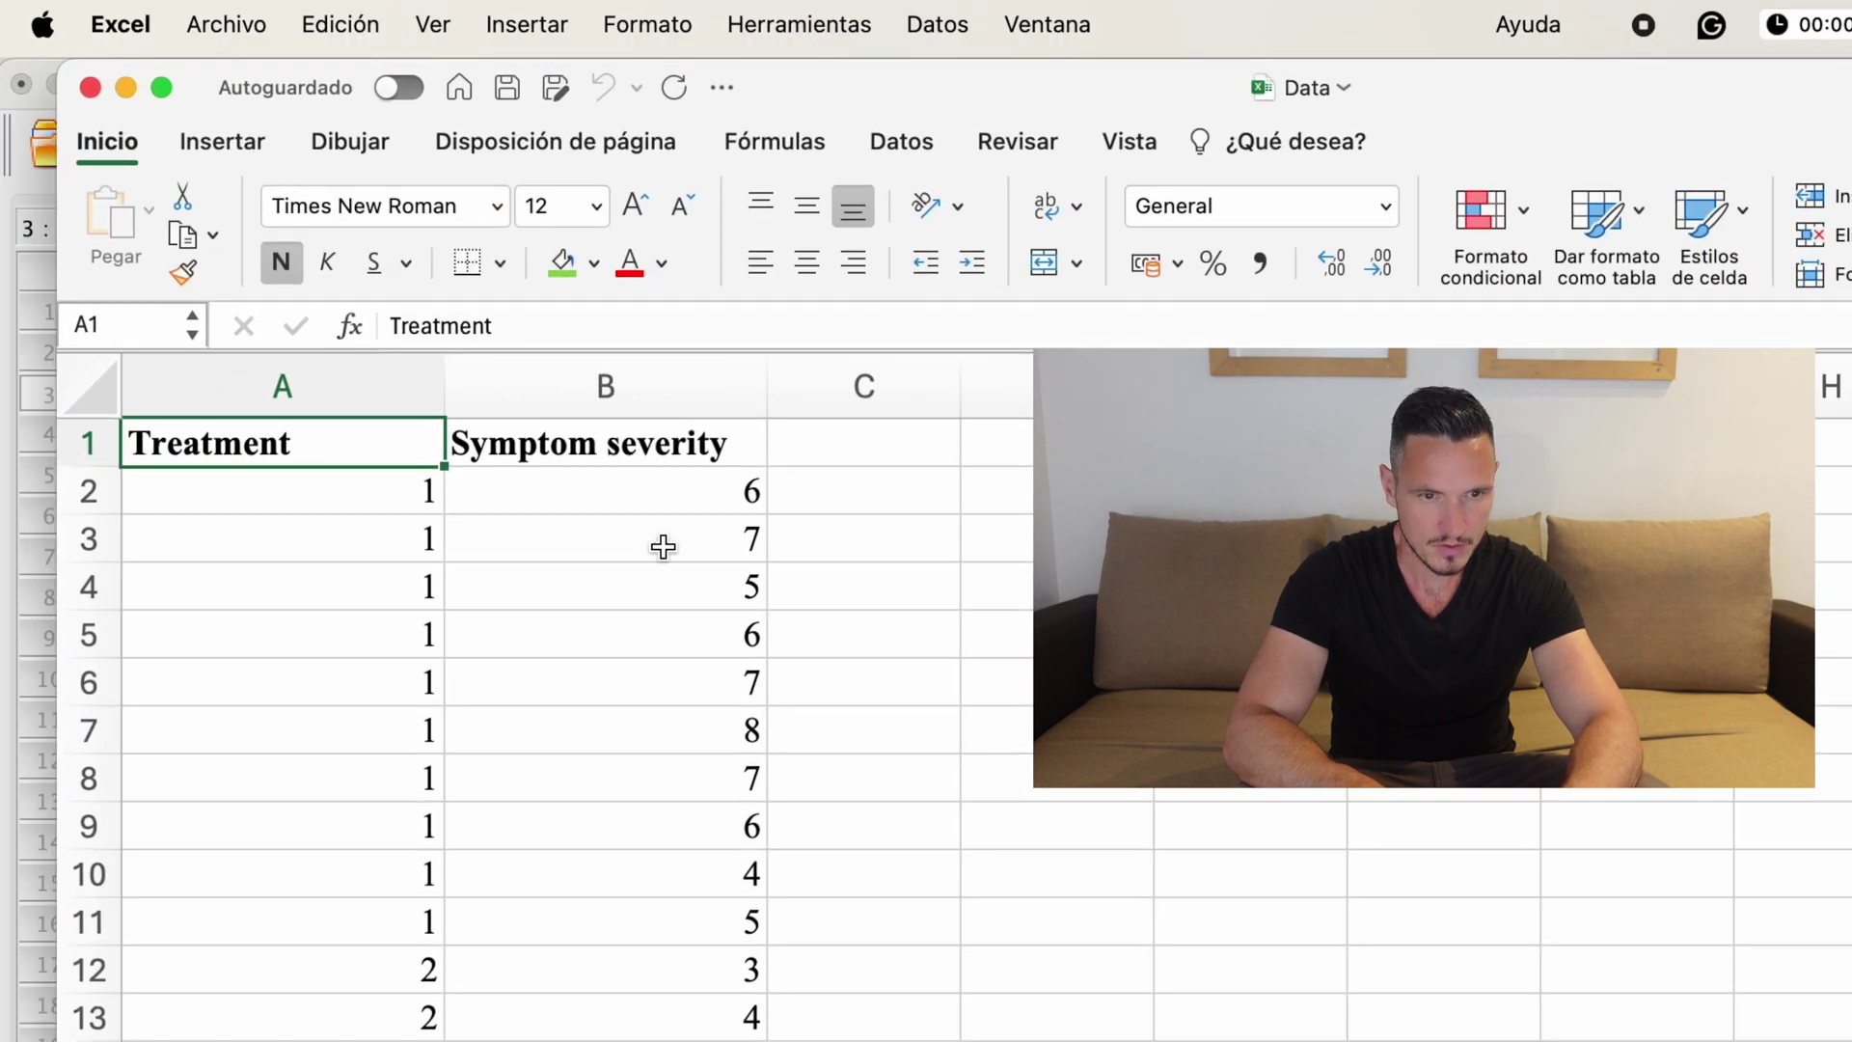
click(396, 504)
scroll(756, 666, down, 5)
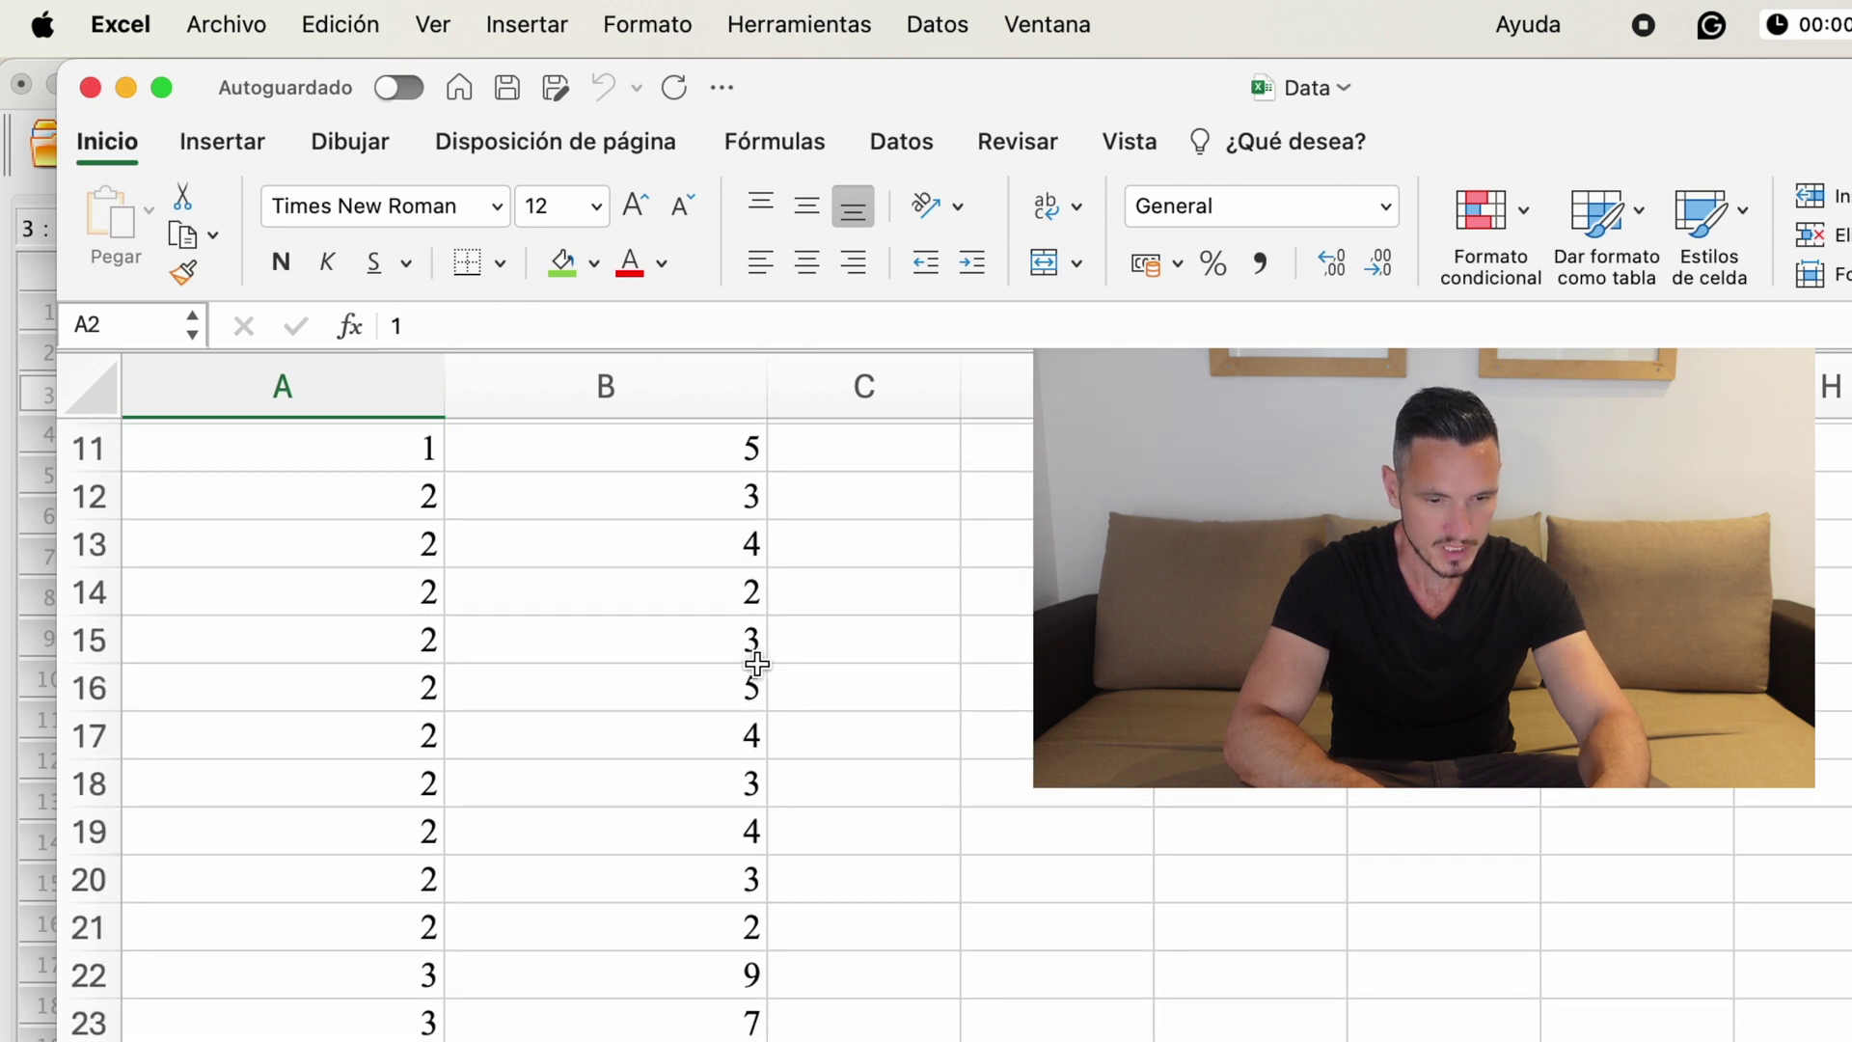
scroll(757, 666, down, 2)
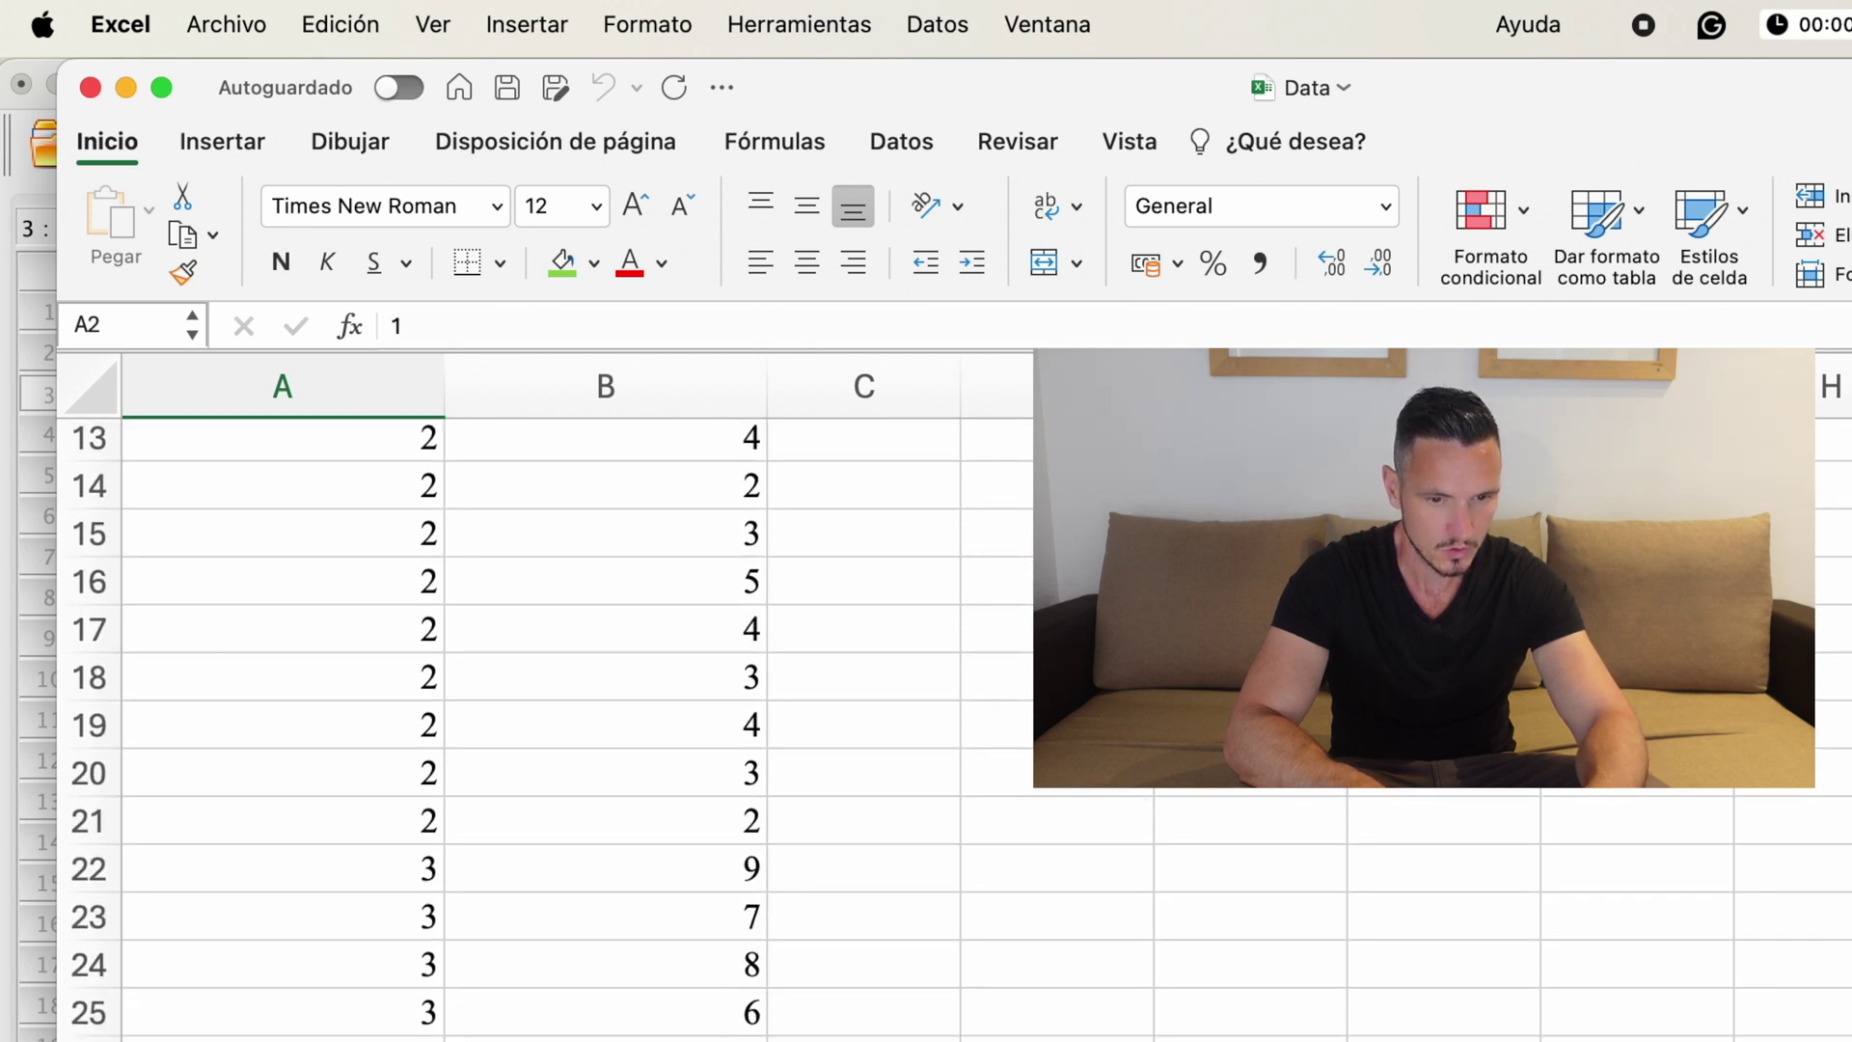
key(super+a)
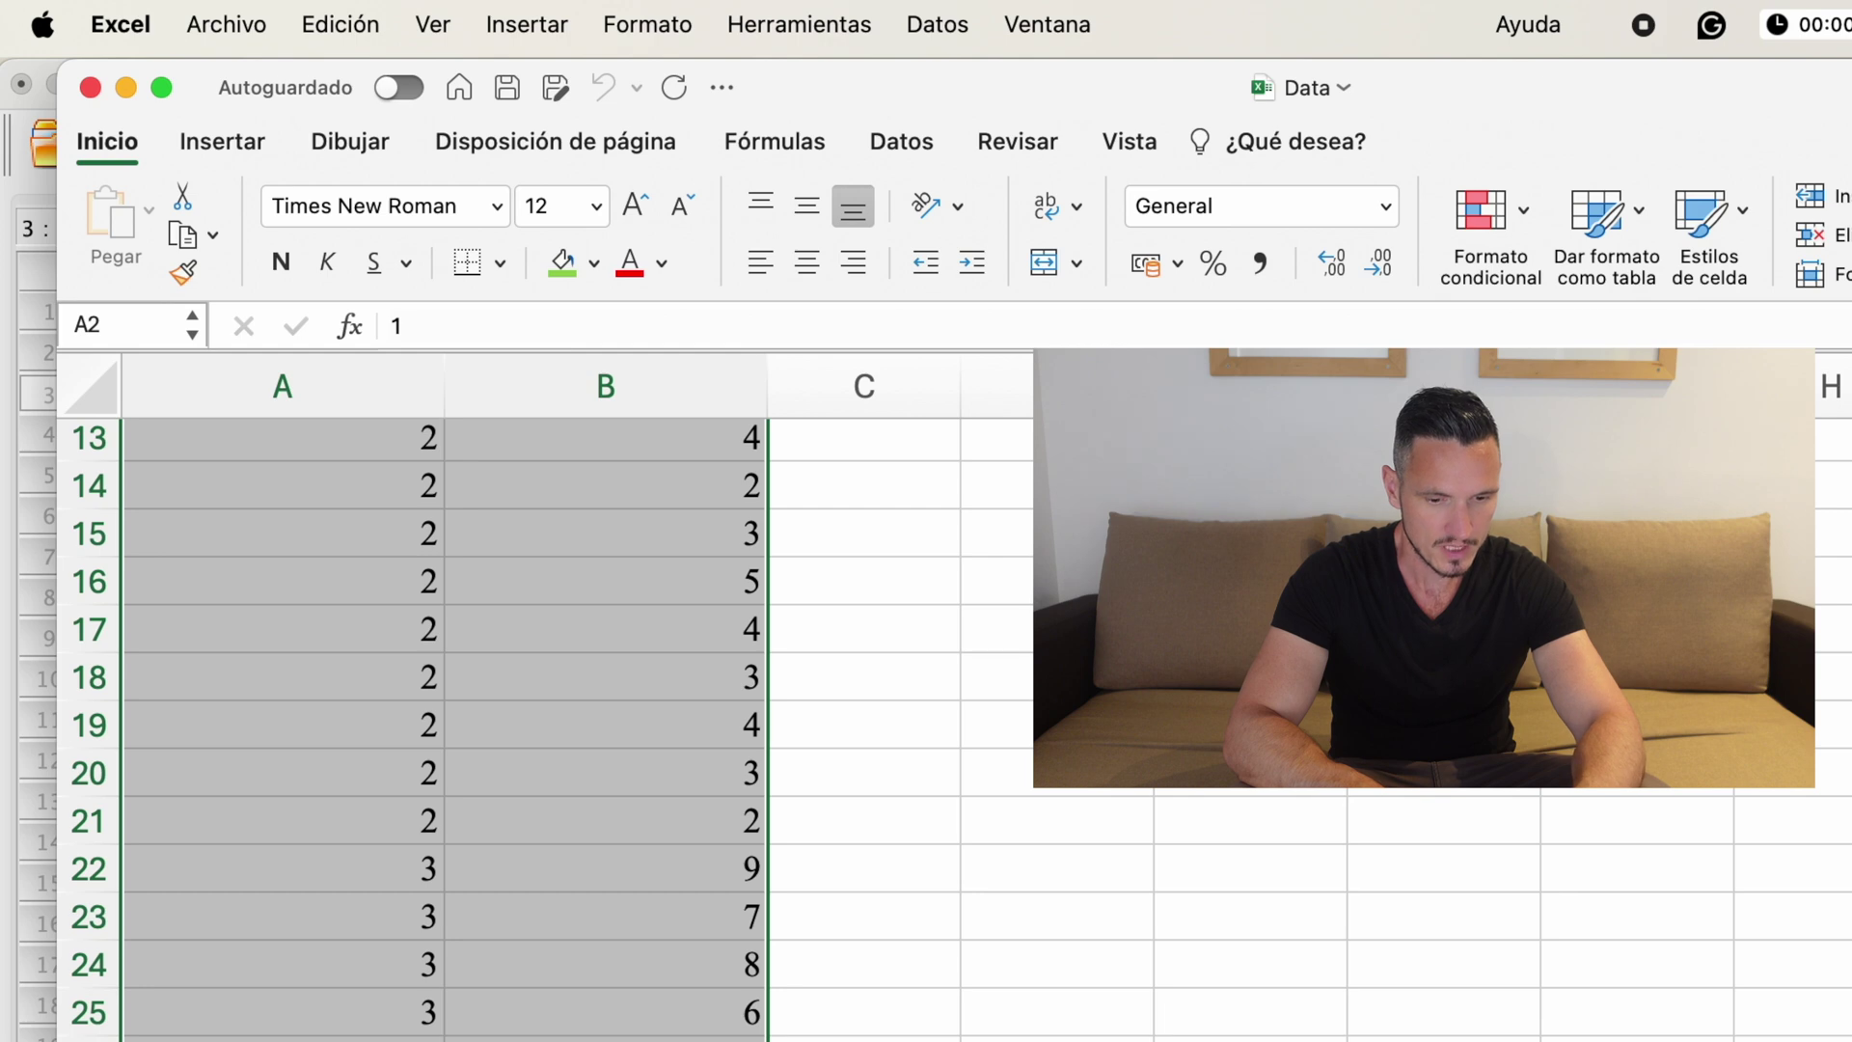
scroll(443, 724, up, 6)
Return to SPSS and paste the copied data starting at the first Treatment cell
key(ctrl+Up)
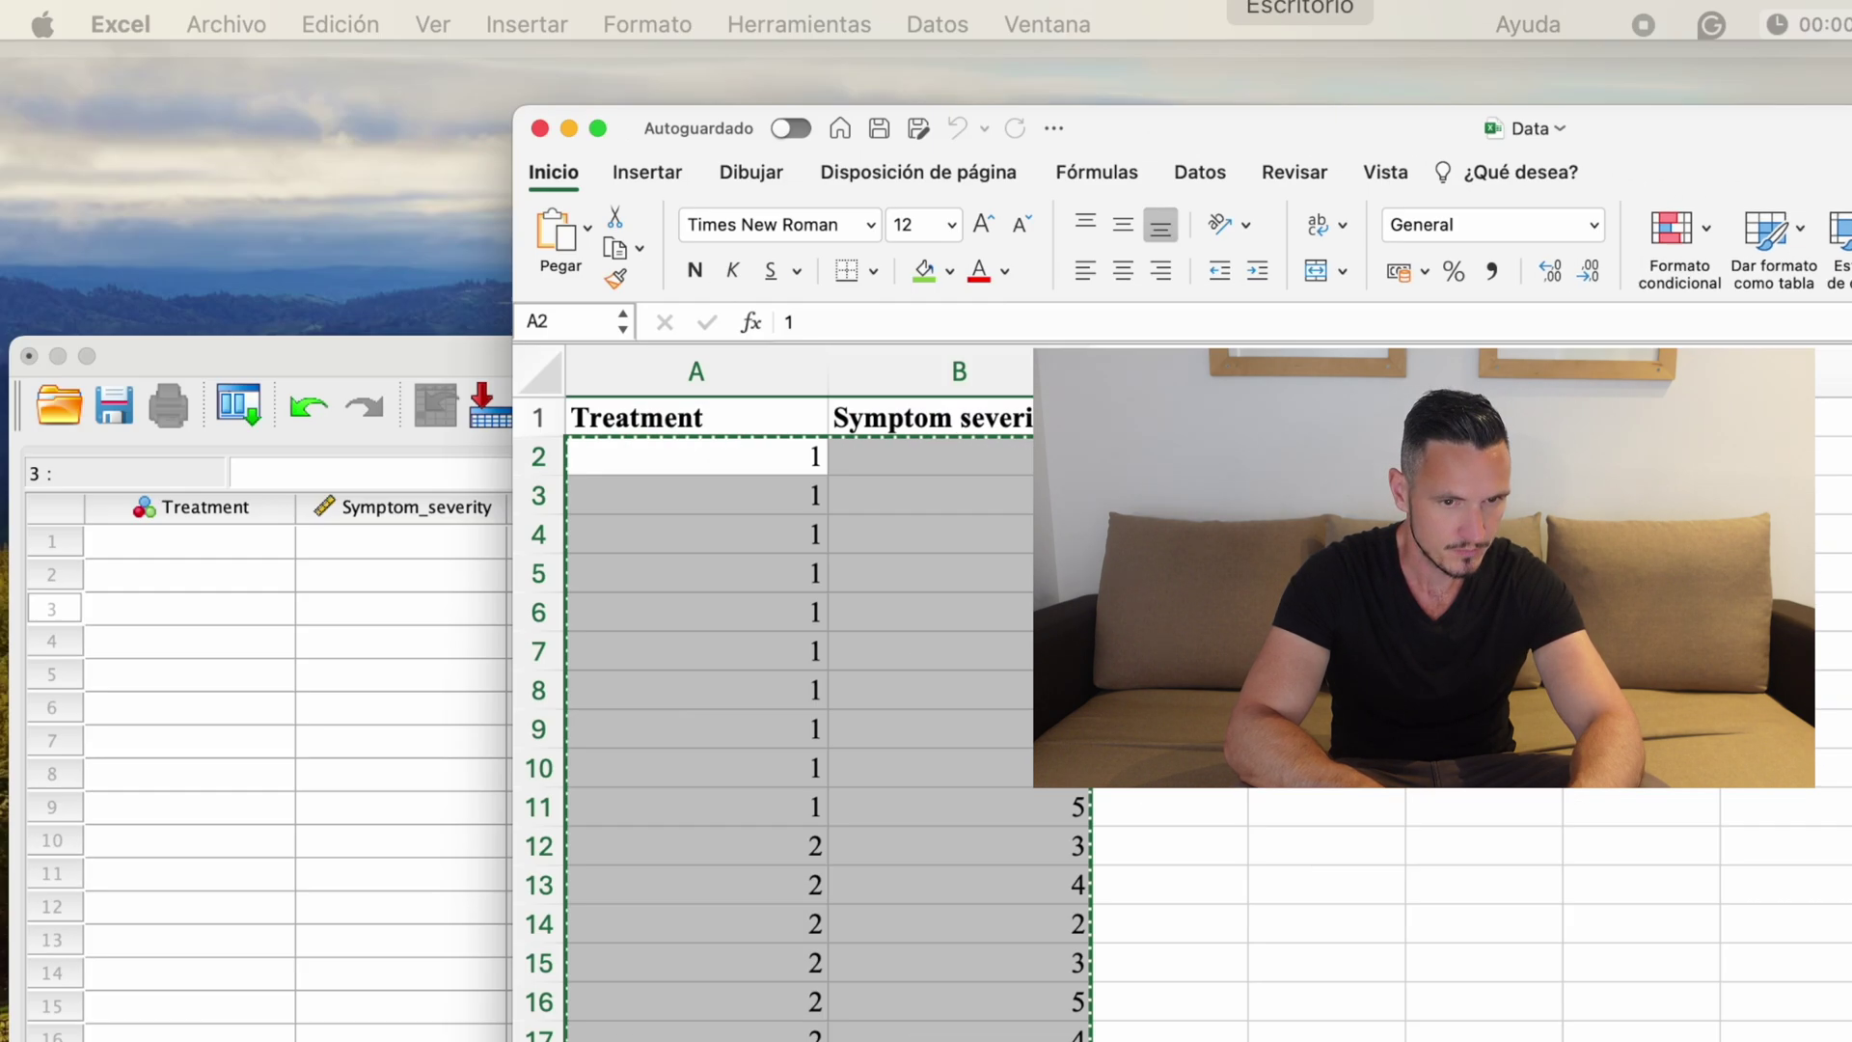
click(557, 1030)
click(249, 315)
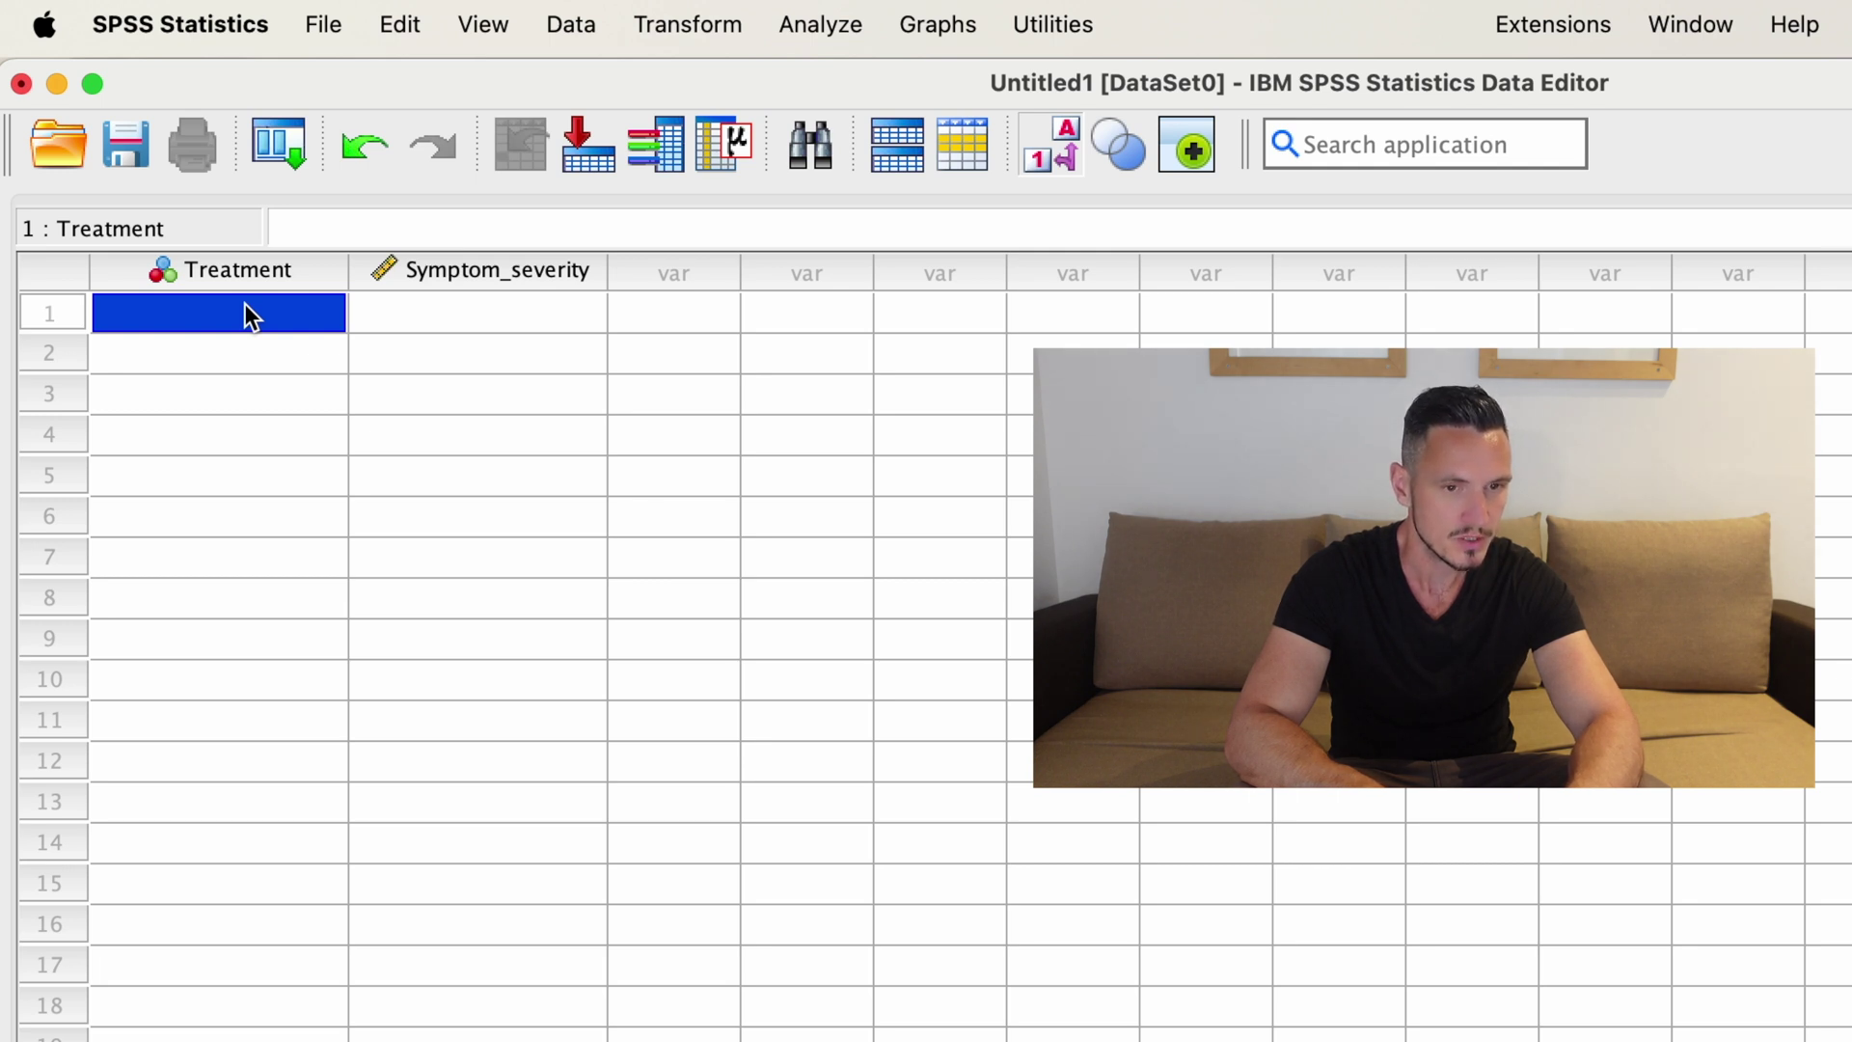
click(247, 350)
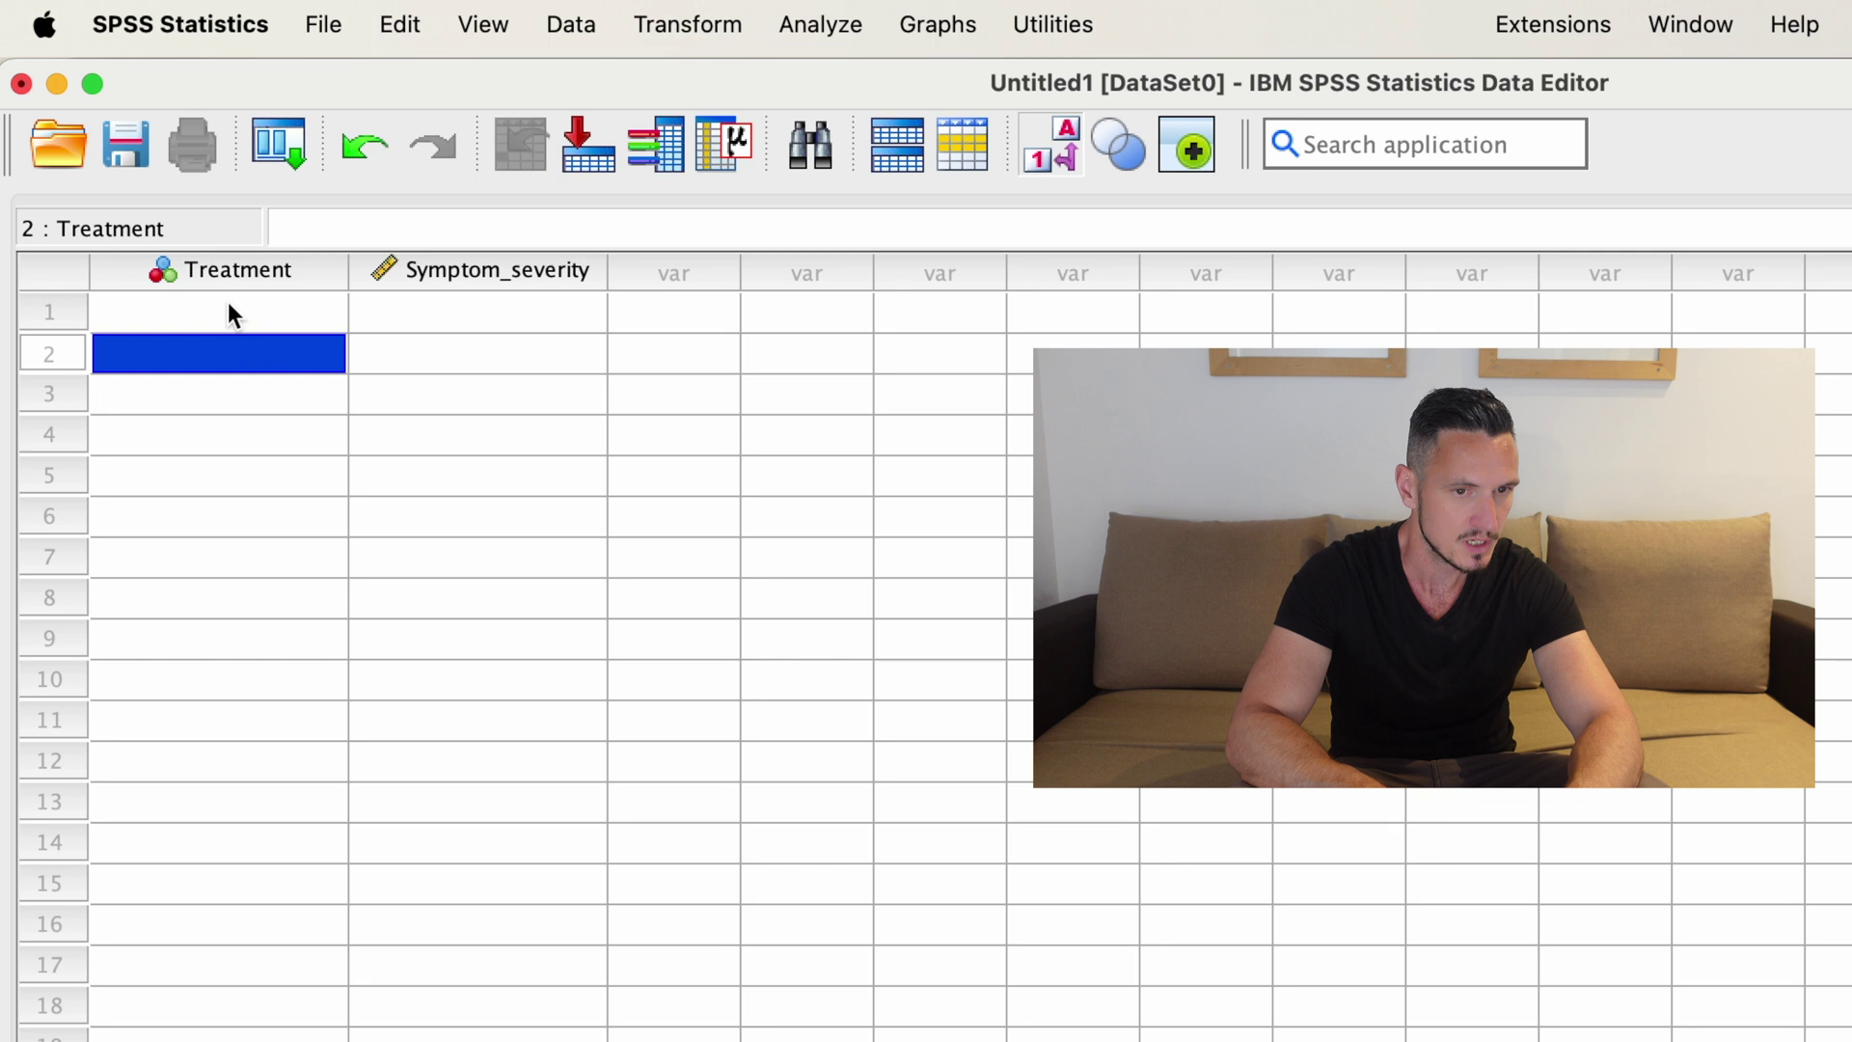
click(228, 309)
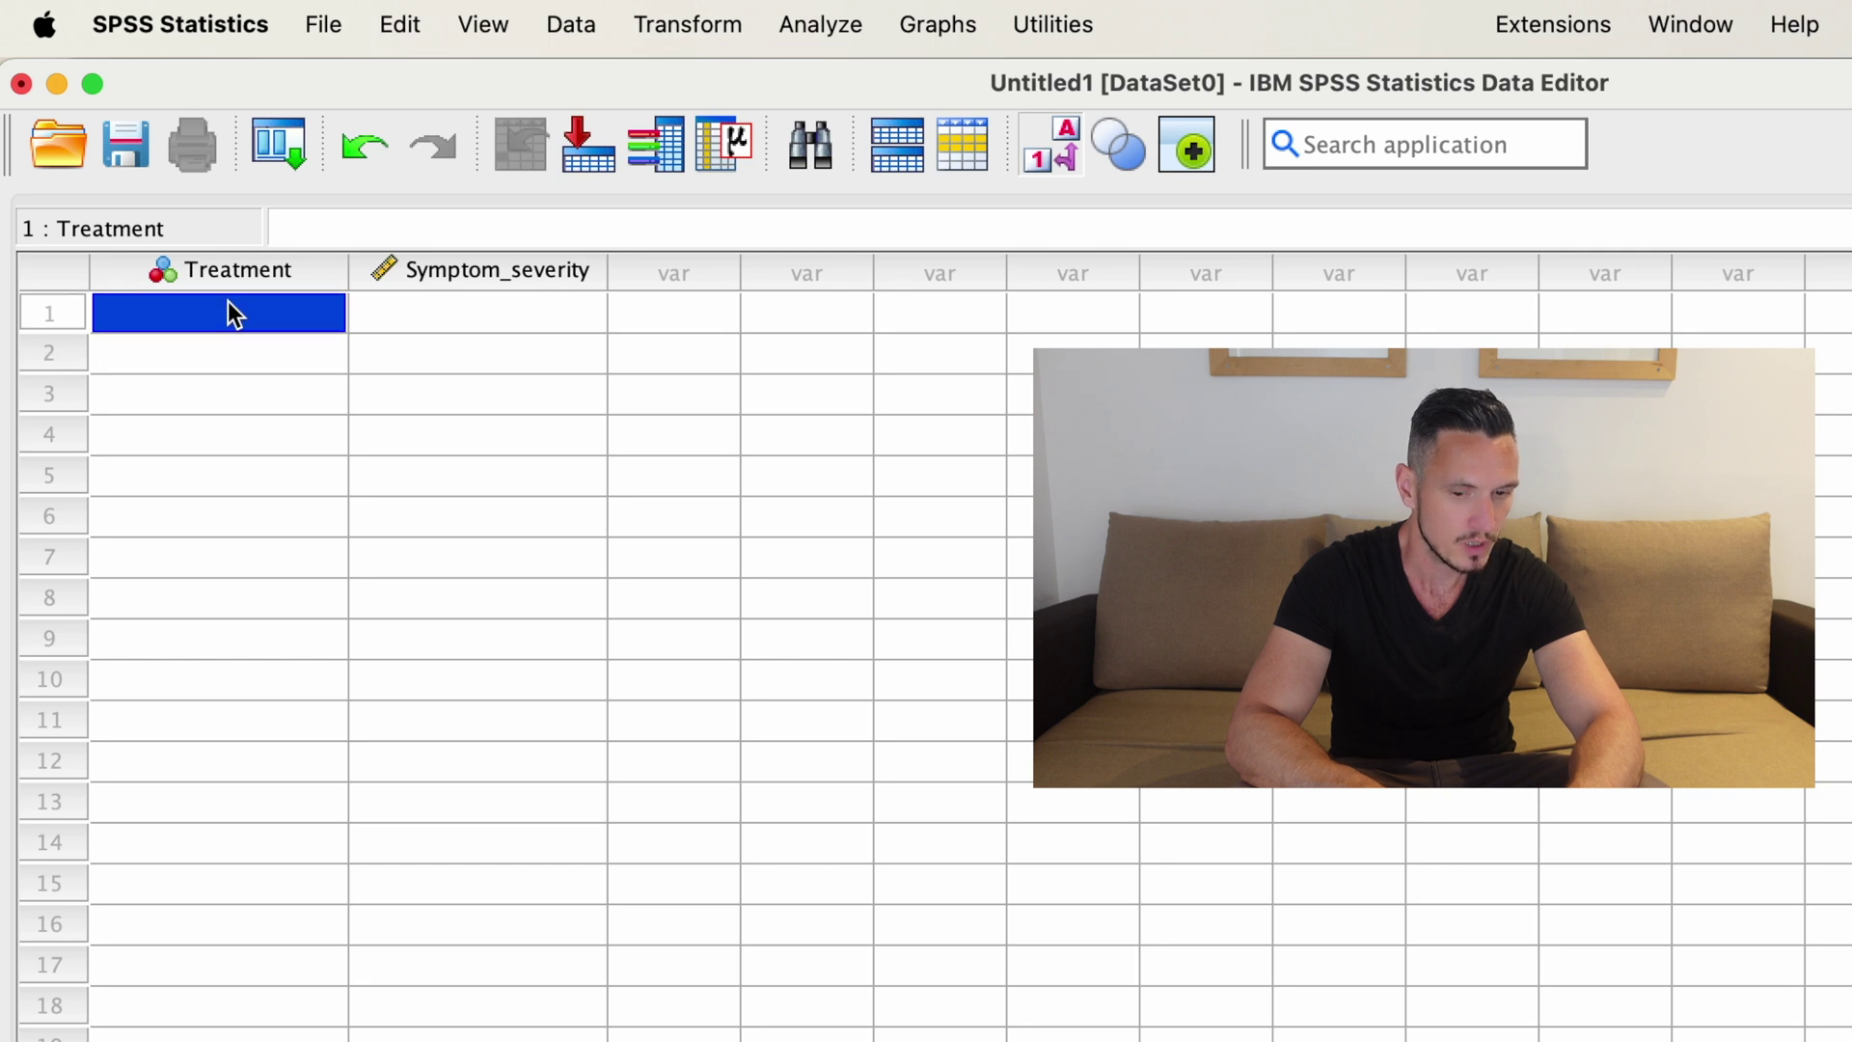
key(super+v)
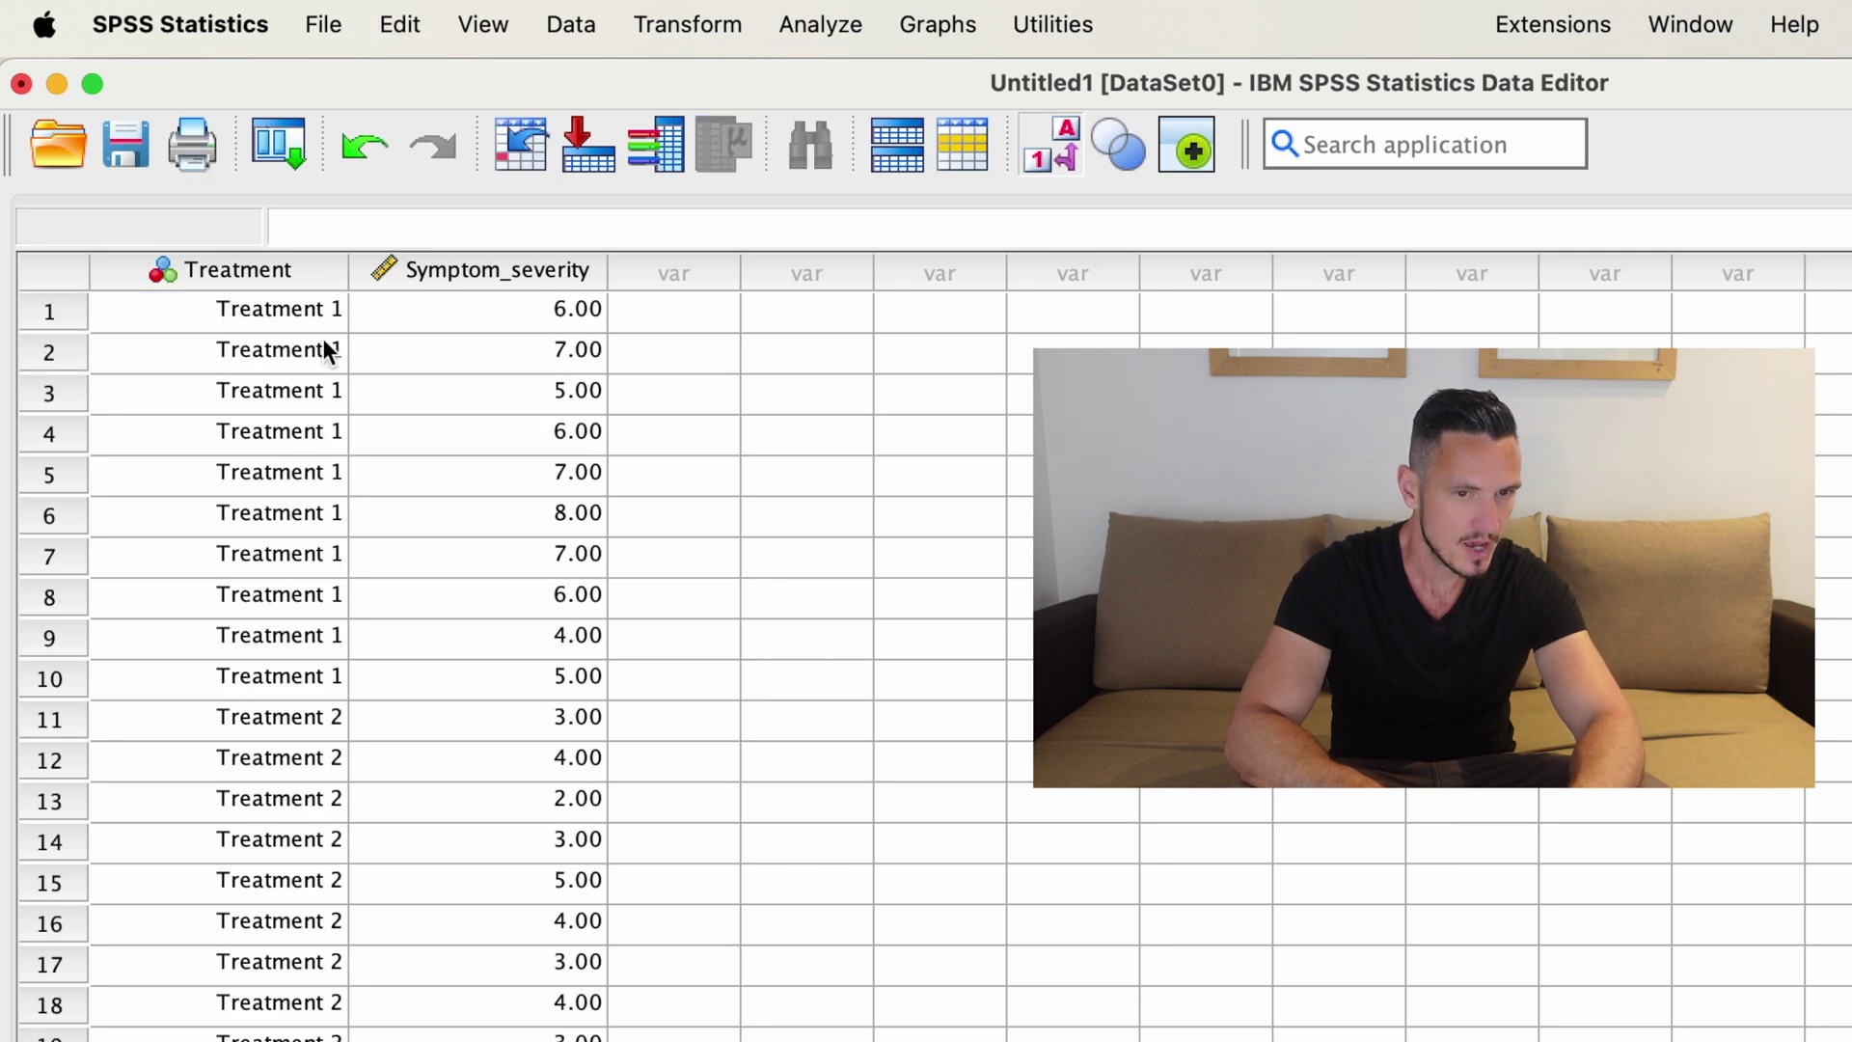
scroll(374, 349, down, 2)
scroll(373, 349, up, 2)
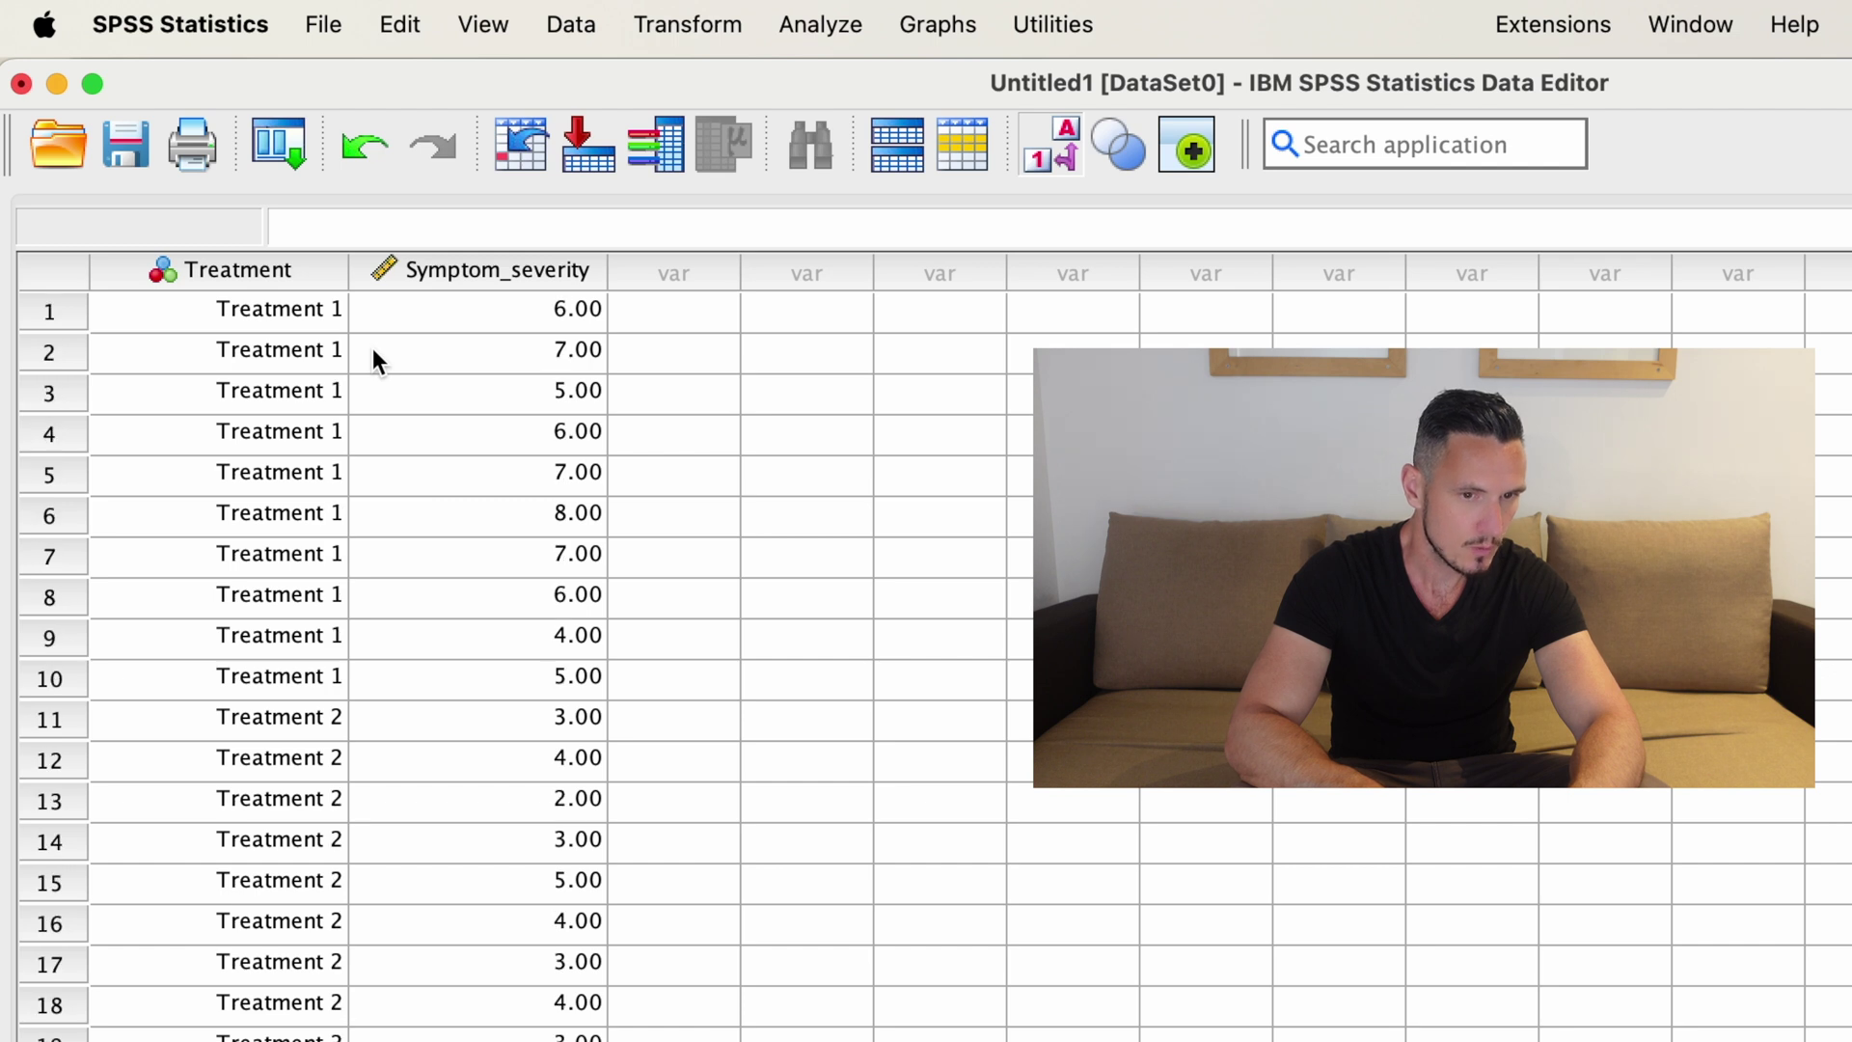
Go down the Treatment column from row 1 to row 22 to check the numeric code behind each value label
click(330, 310)
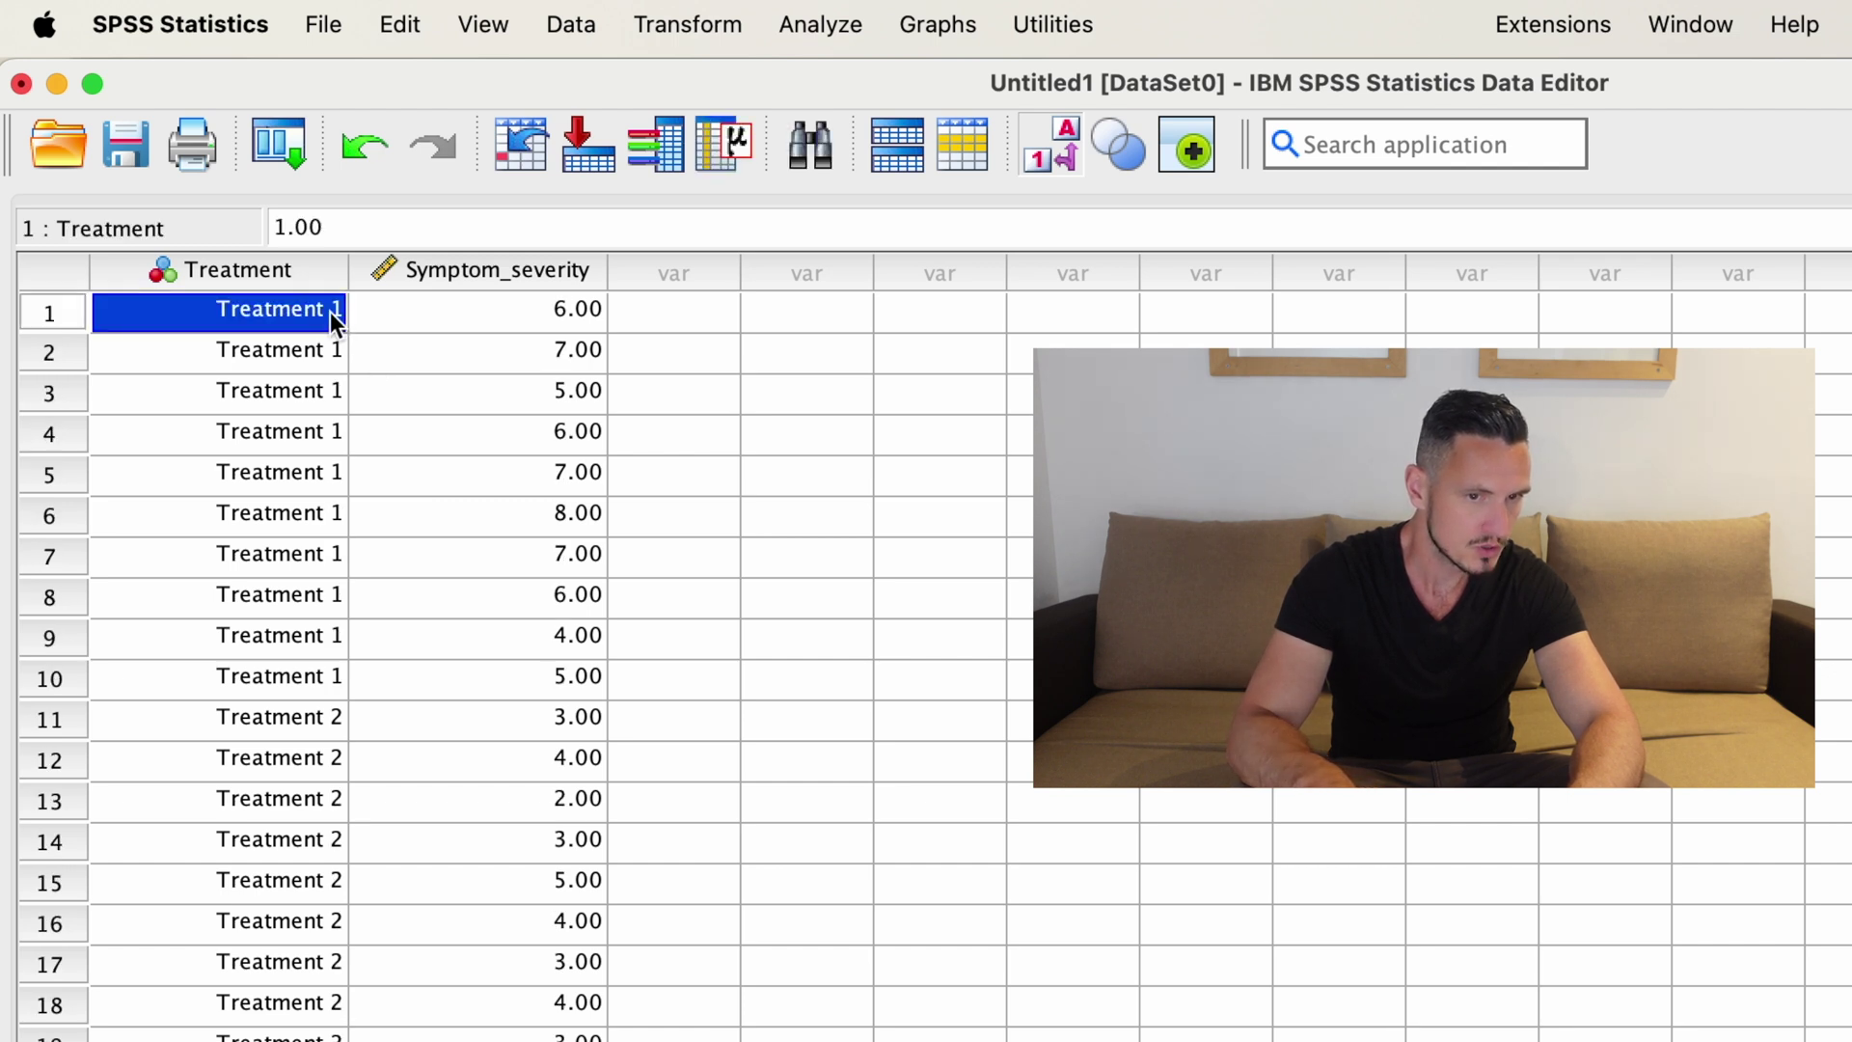
key(Down)
key(Down)
key(Down)
key(Down)
key(Down)
key(Down)
key(Down)
key(Down)
key(Down)
key(Down)
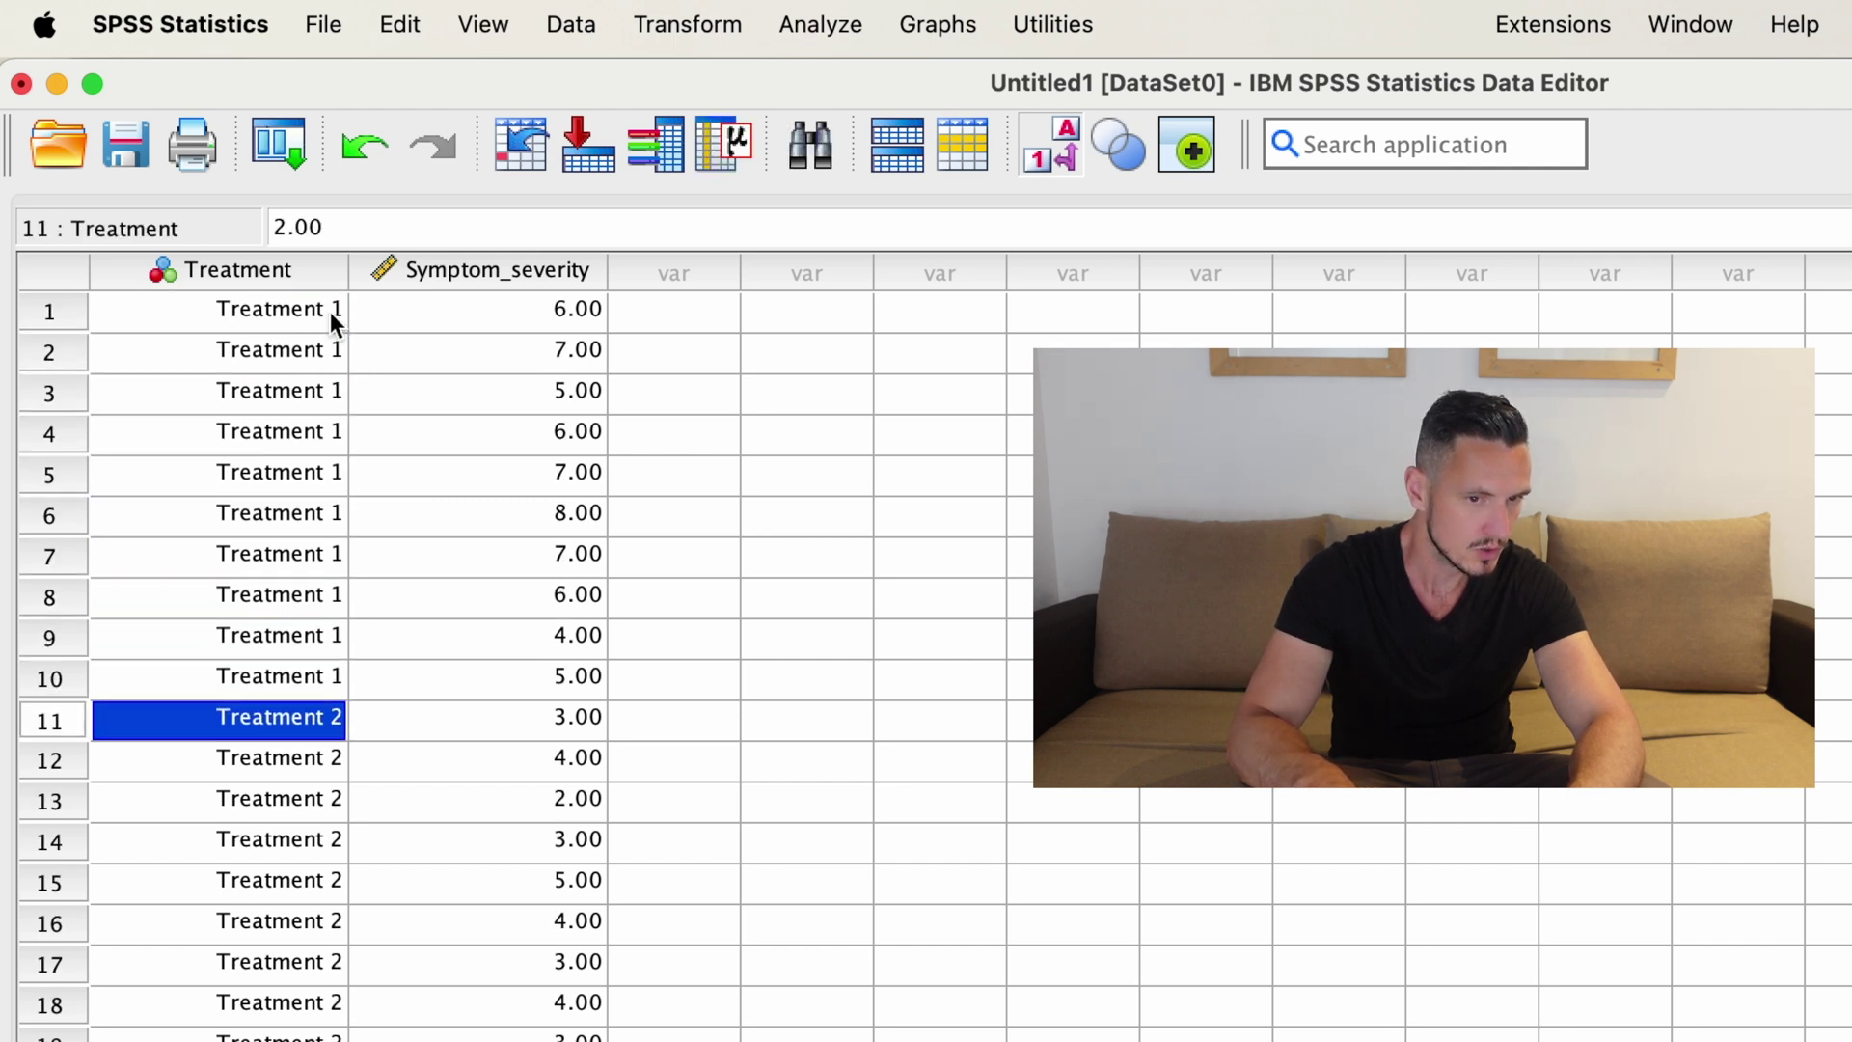
key(Down)
key(Down)
key(Down)
key(Down)
key(Down)
key(Down)
key(Down)
key(Down)
key(Down)
key(Down)
key(Down)
Compare the pasted data with the numeric treatment codes in the Excel worksheet, and return to SPSS
key(ctrl+Left)
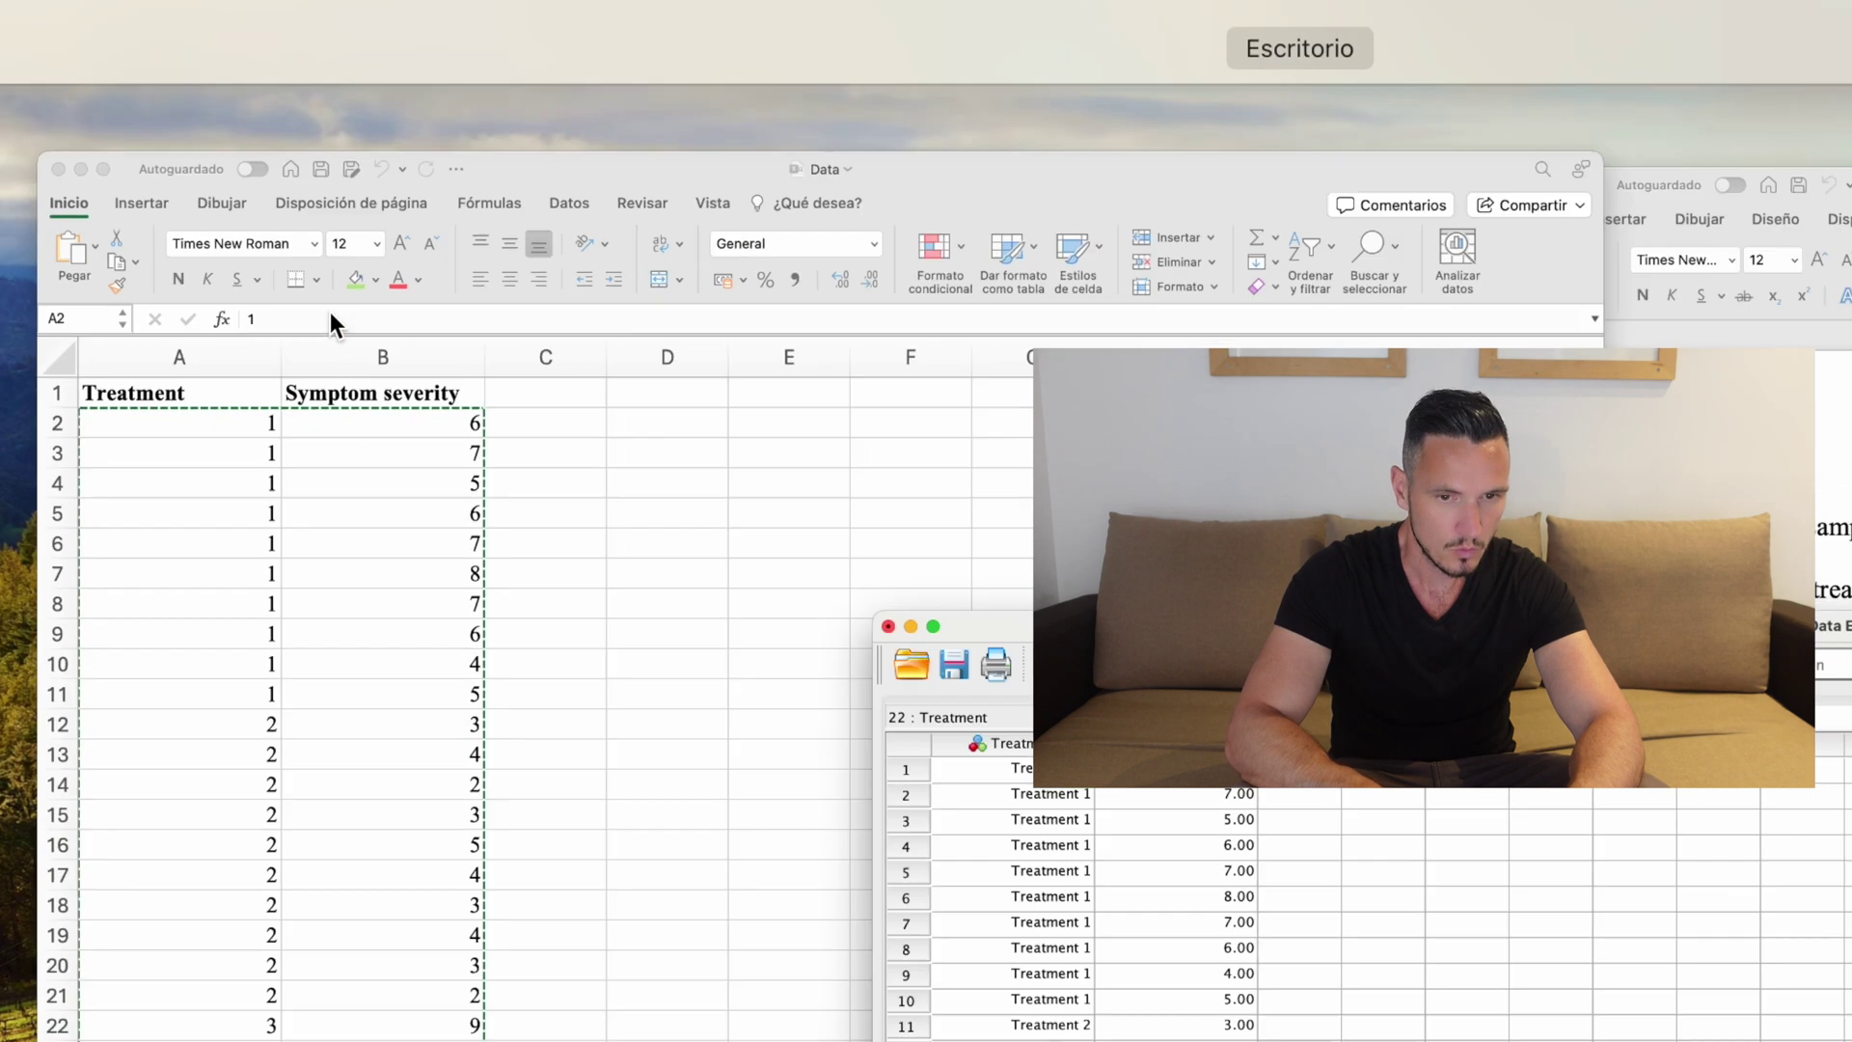
click(1013, 504)
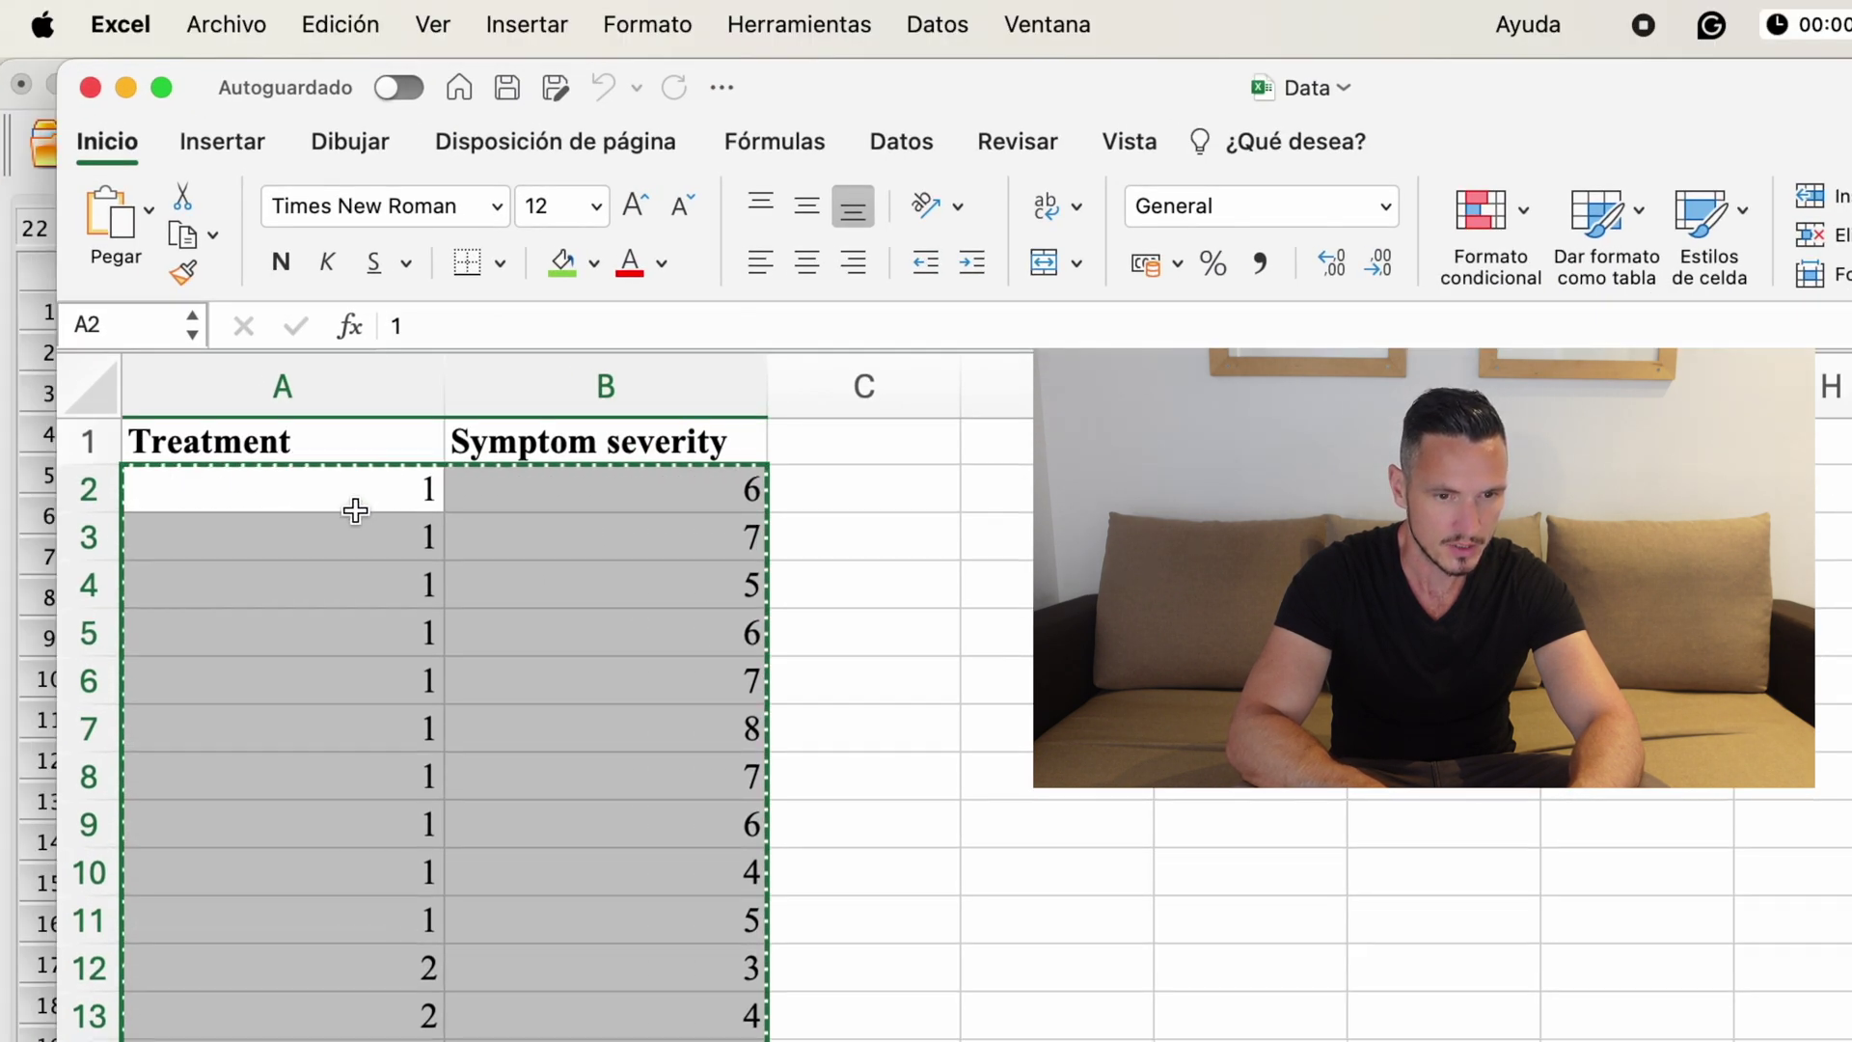
scroll(356, 512, down, 5)
click(1114, 871)
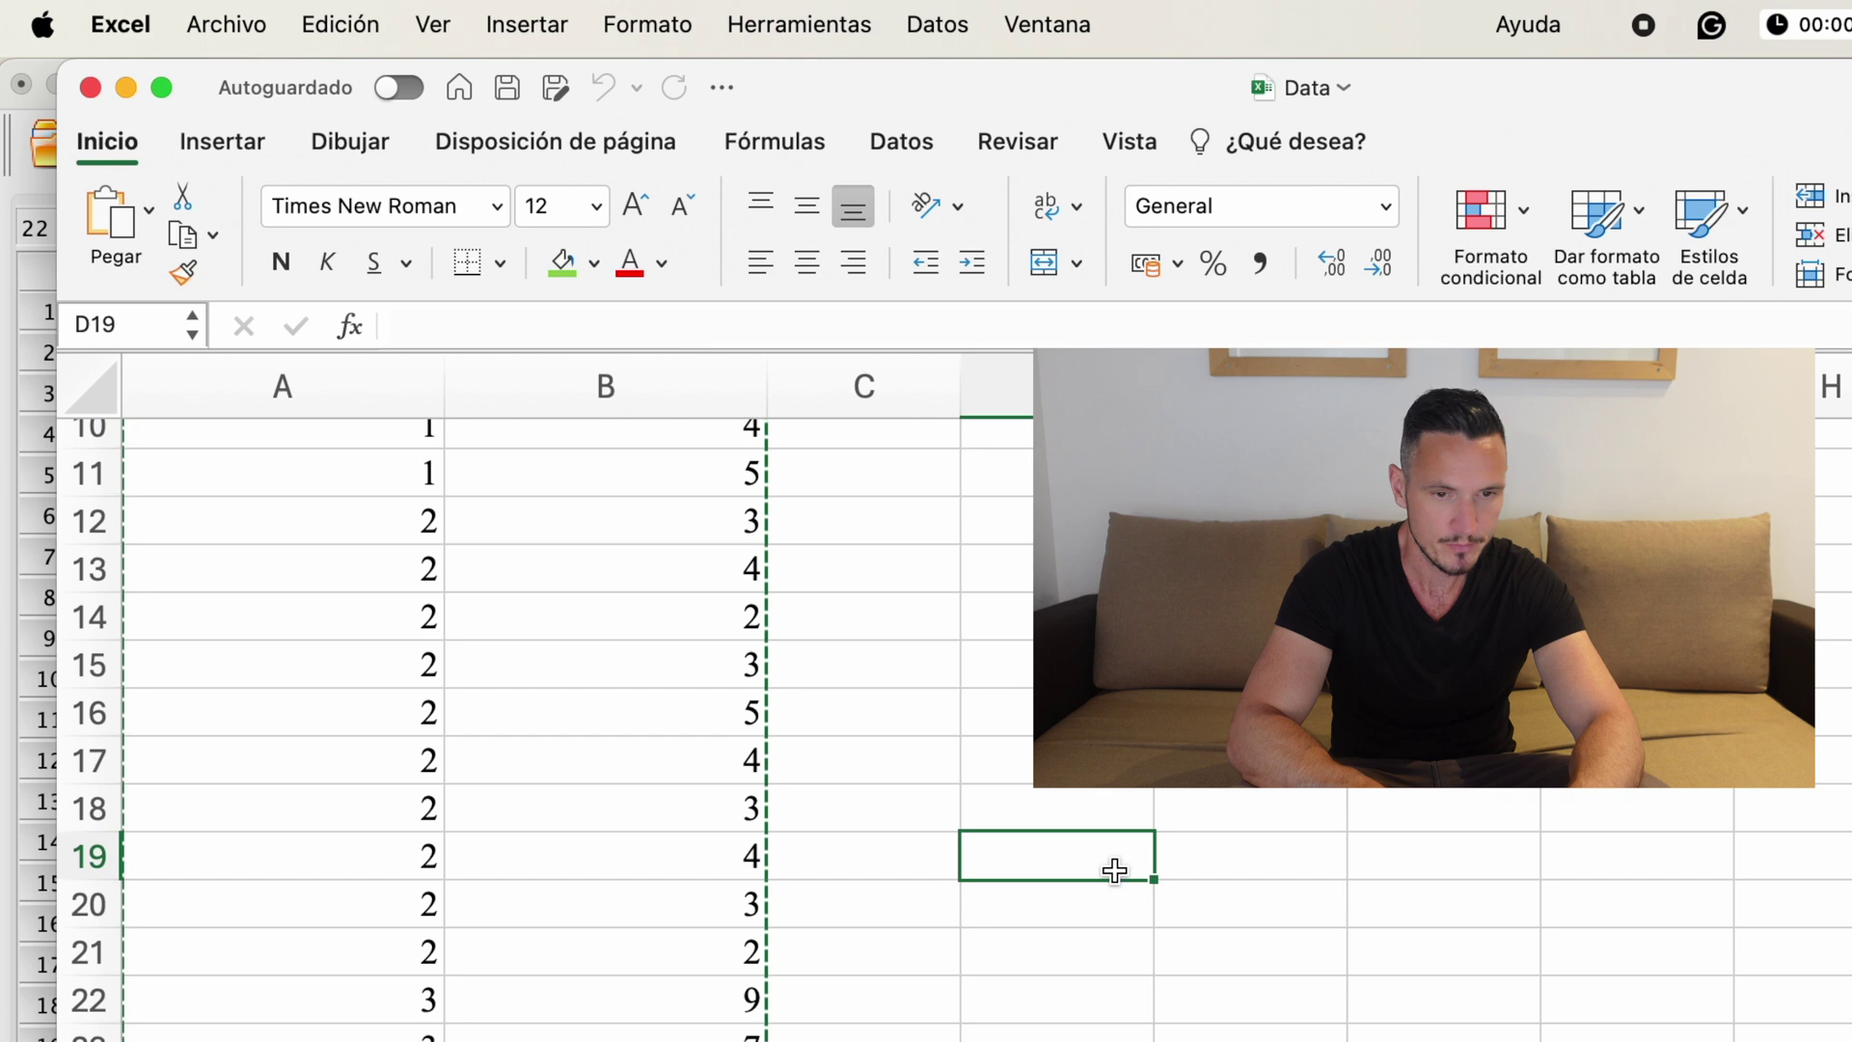
key(ctrl+Up)
click(1116, 879)
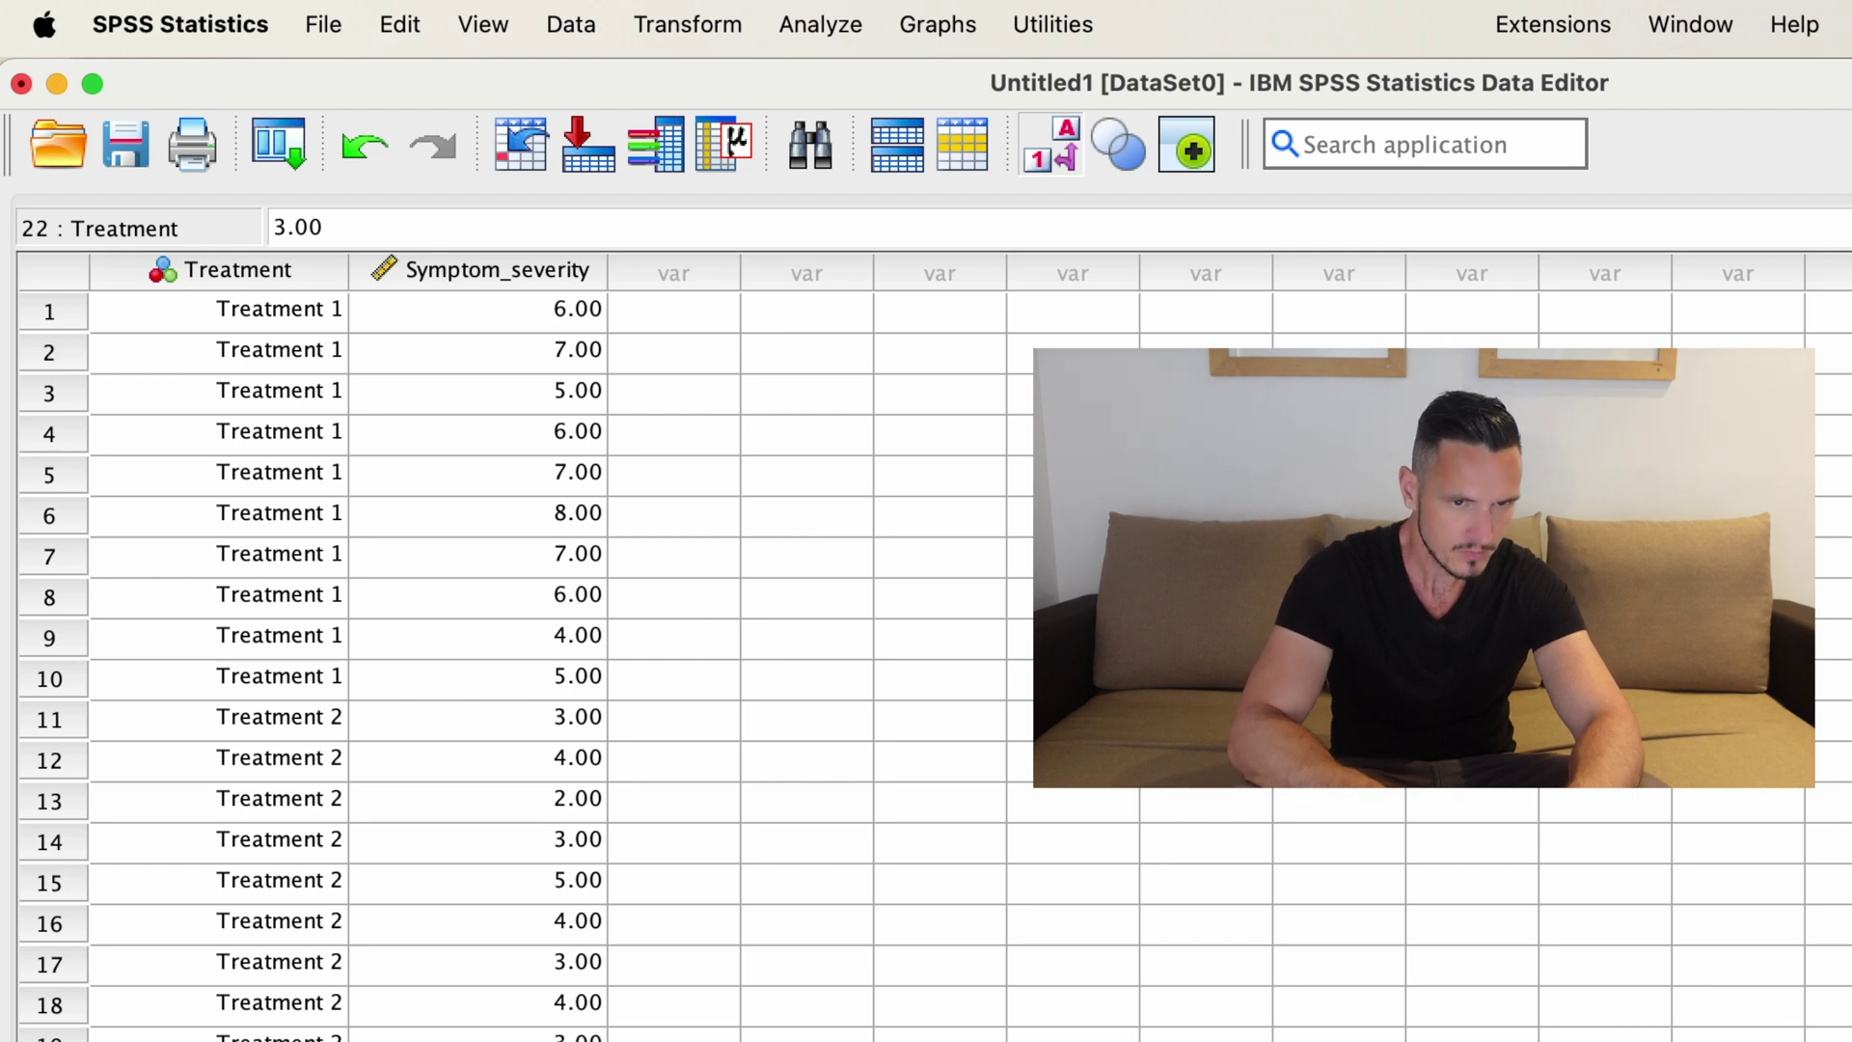
Turn the display of value labels in the data grid off and back on
click(482, 23)
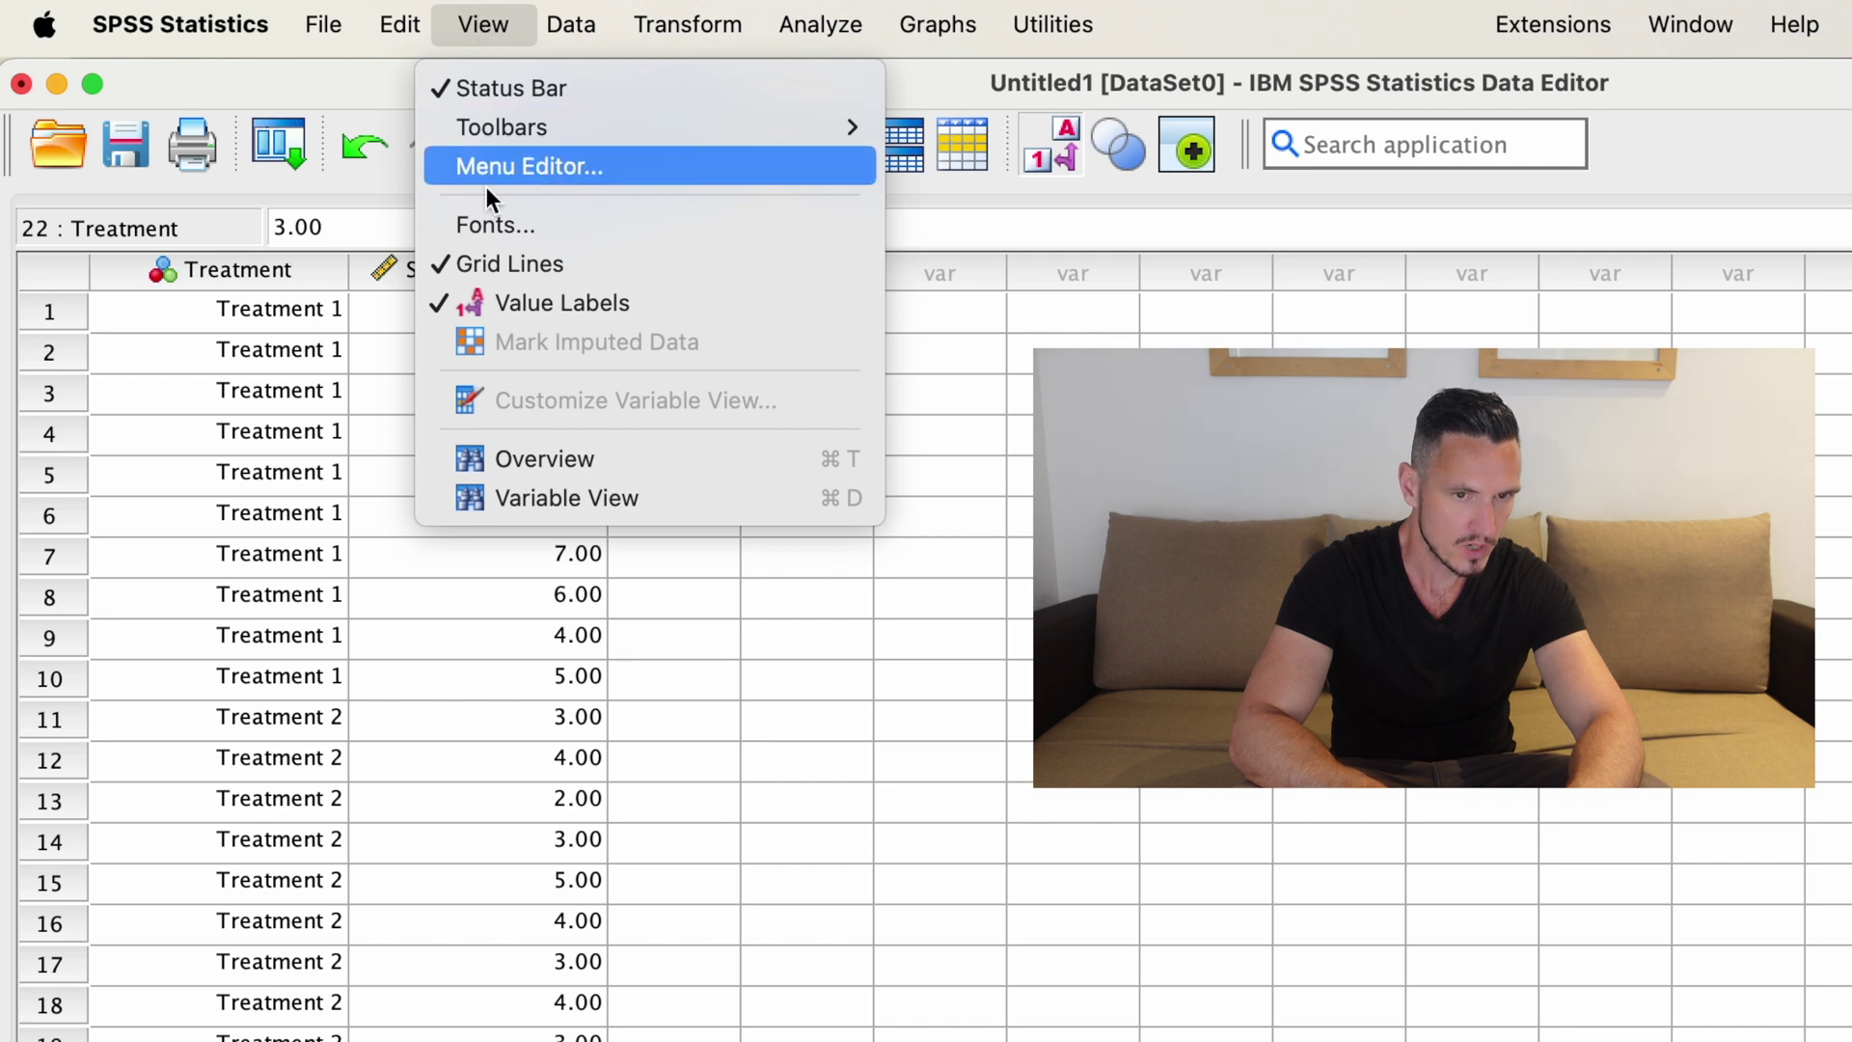
click(673, 310)
click(485, 19)
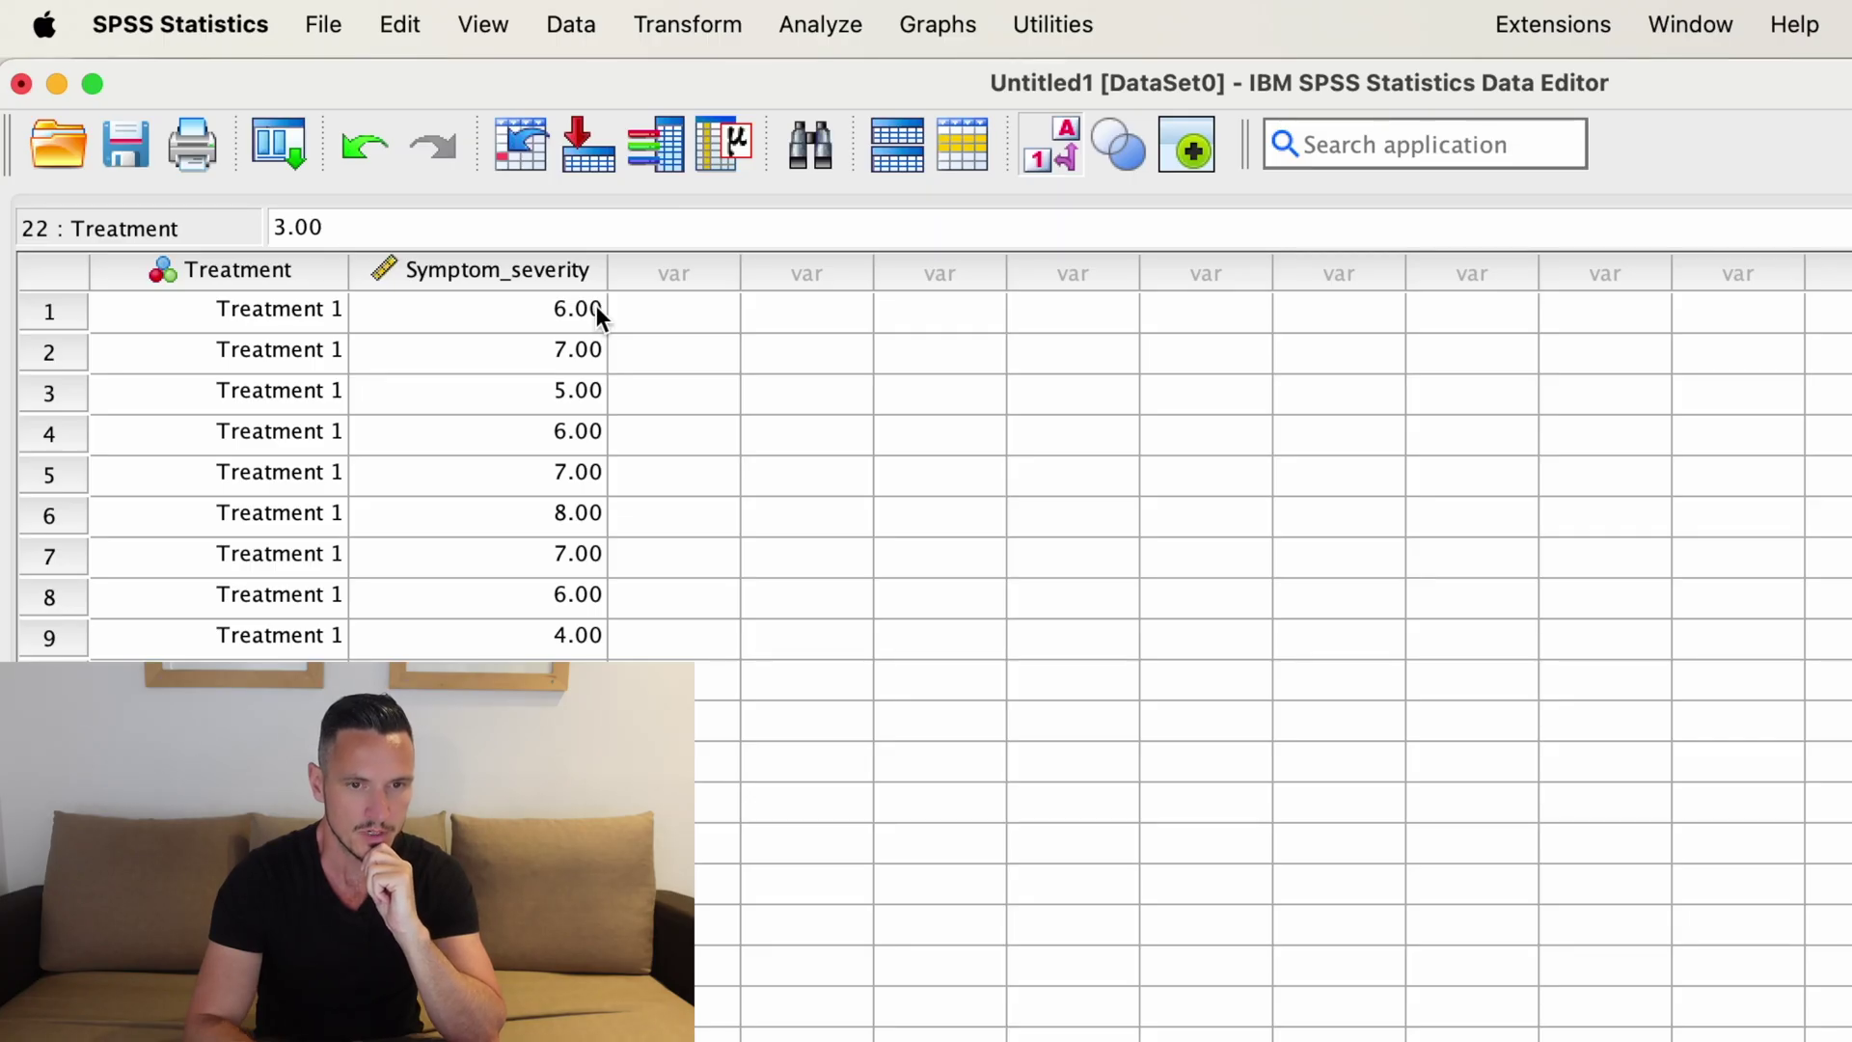
Start an Explore analysis with Treatment as the factor and Symptom_severity as the dependent variable
click(799, 12)
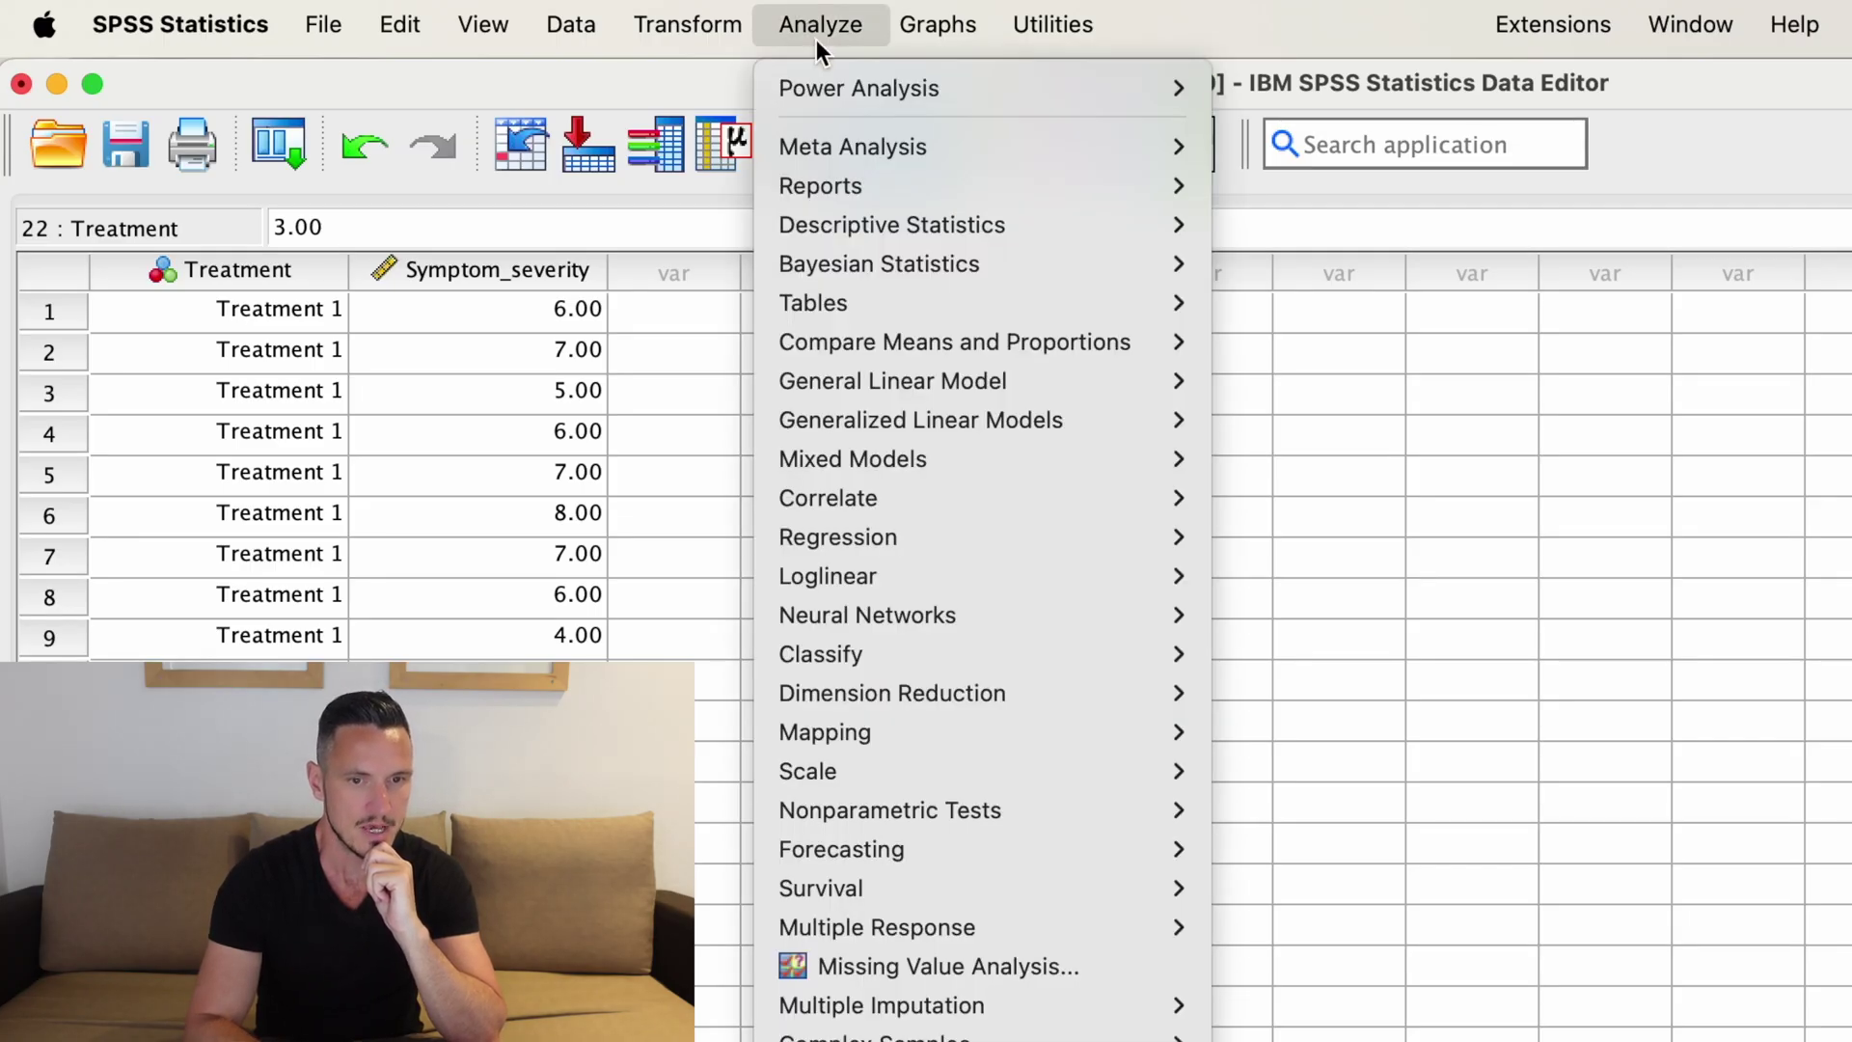
mouse_move(866, 227)
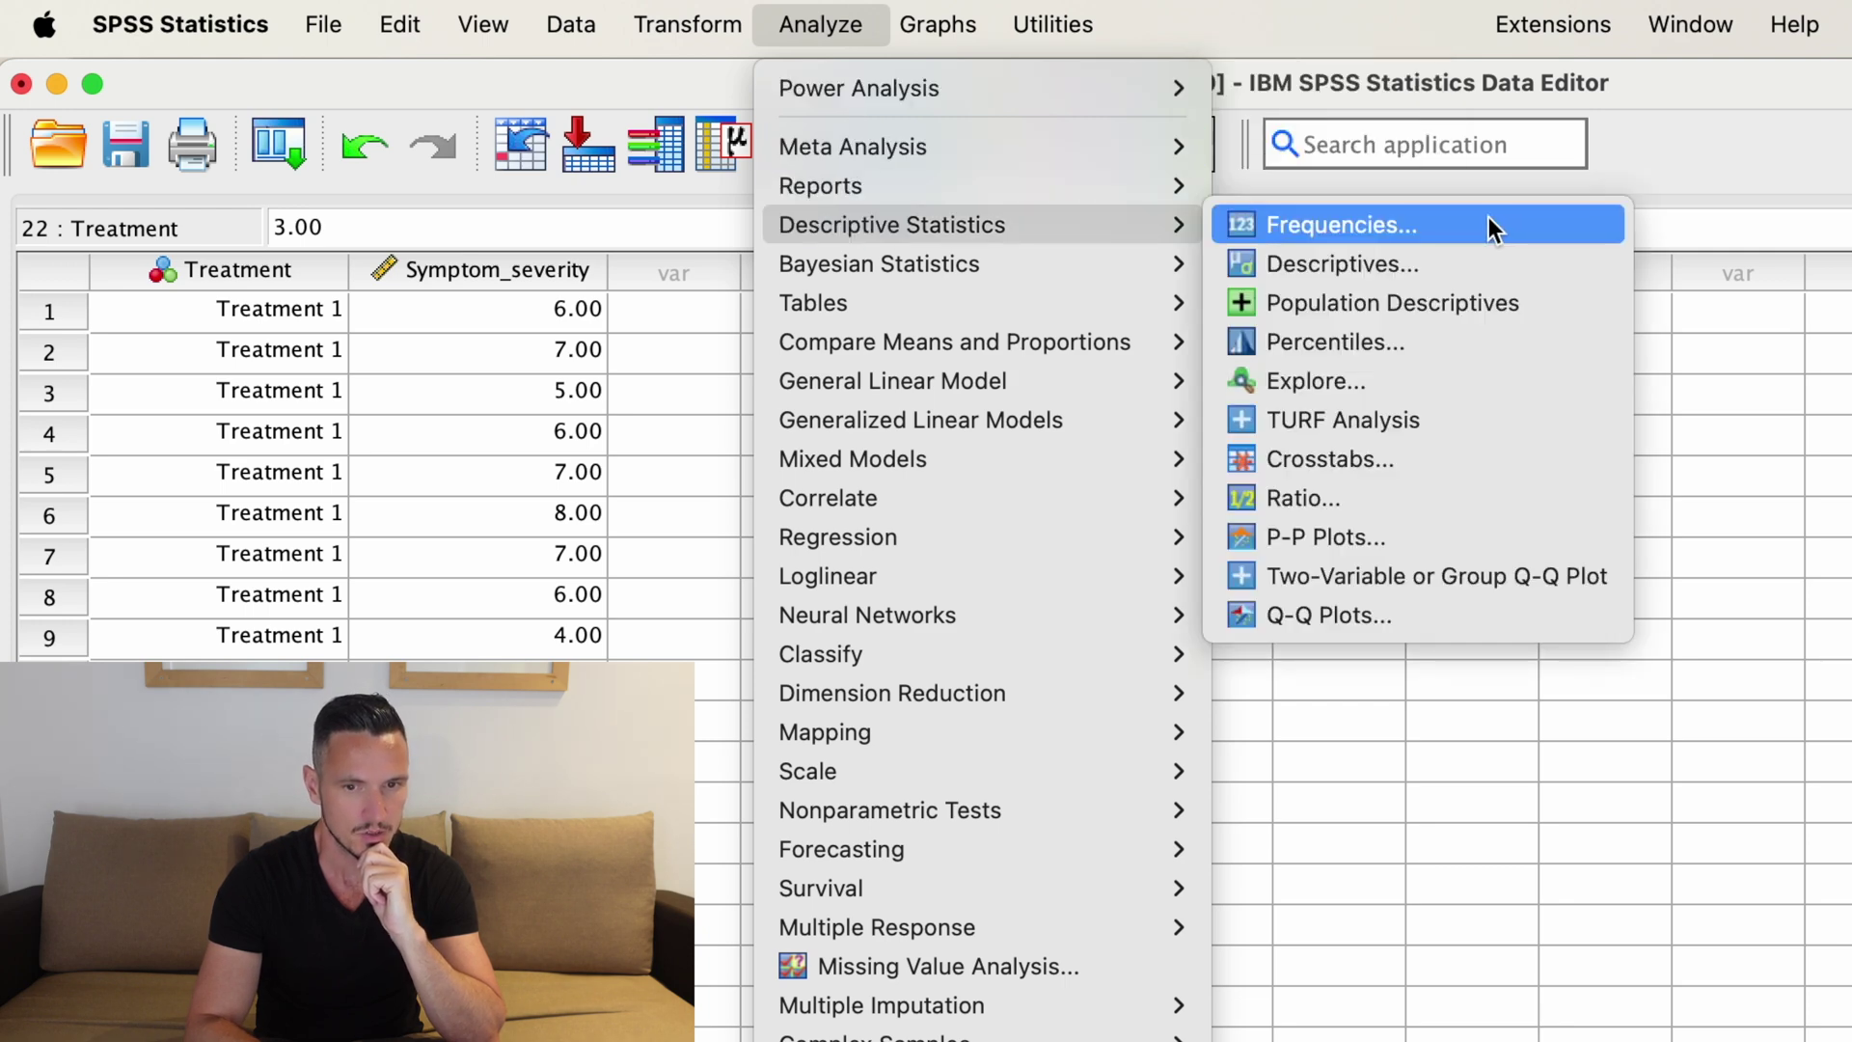
click(1331, 381)
drag(1624, 550, 1148, 399)
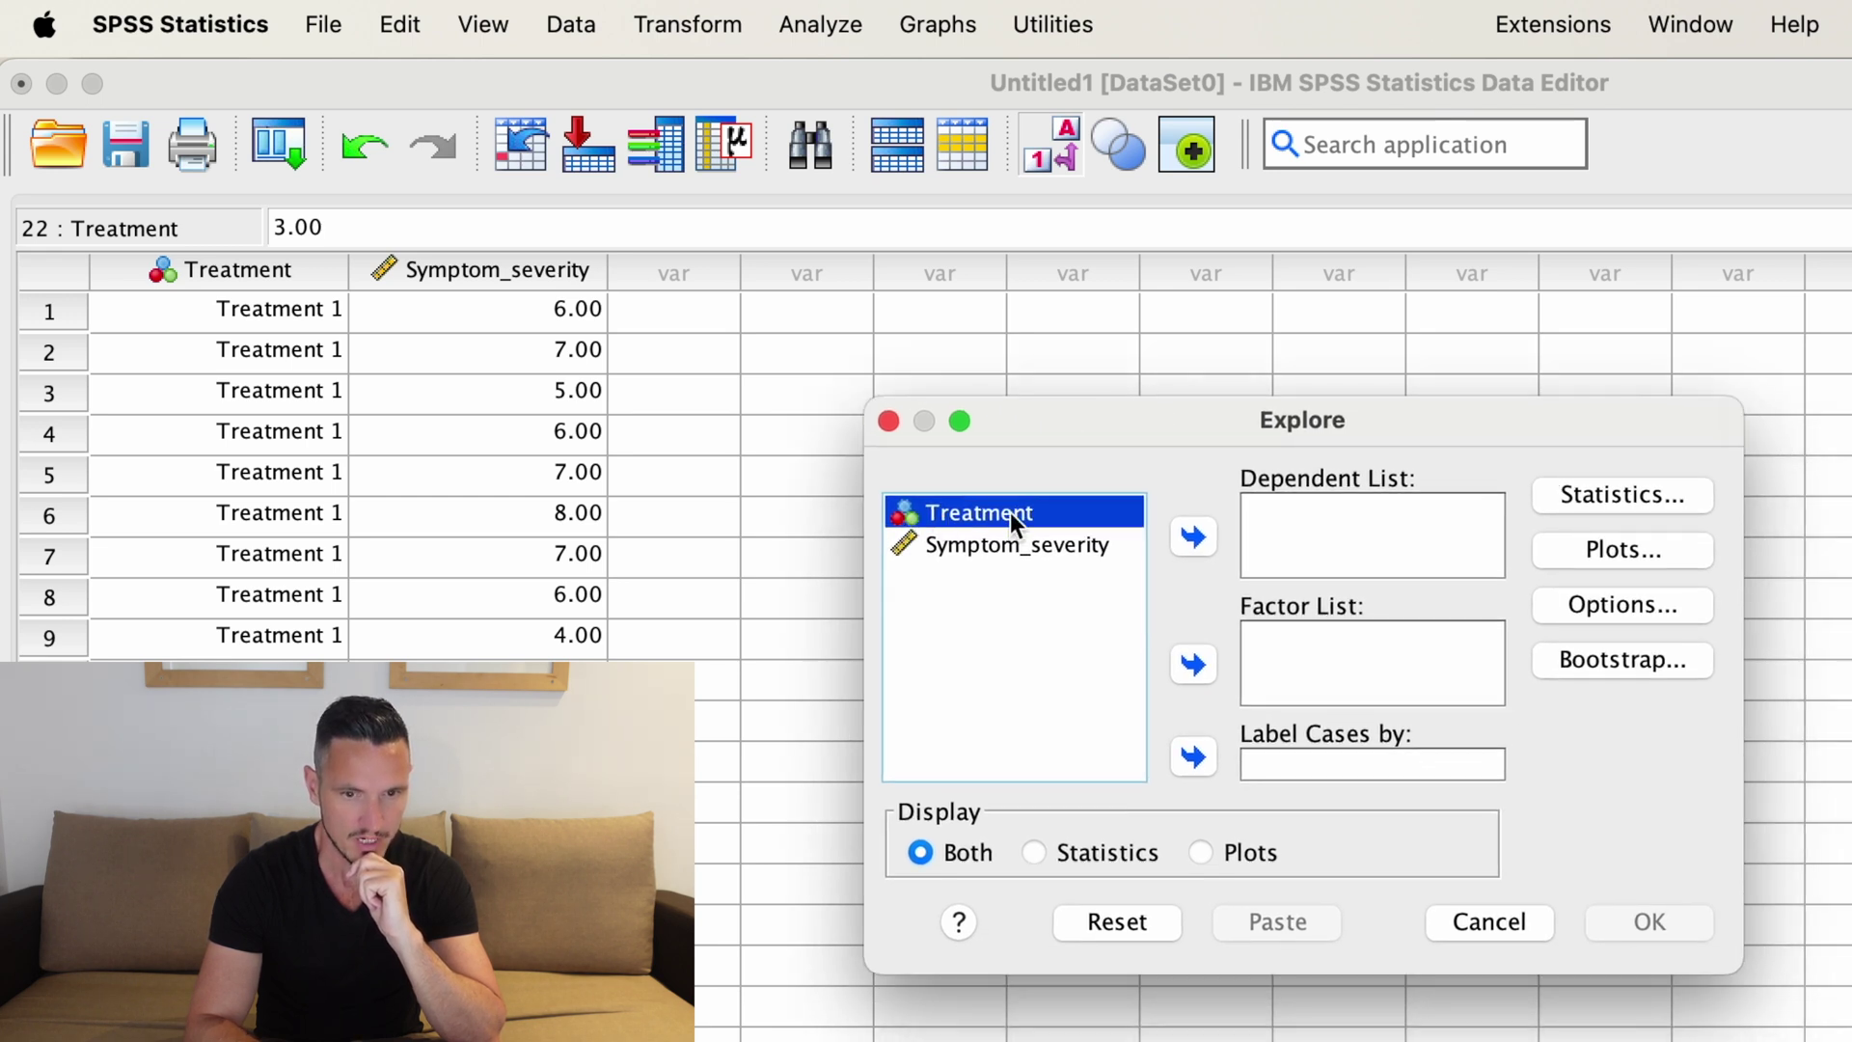
click(1192, 666)
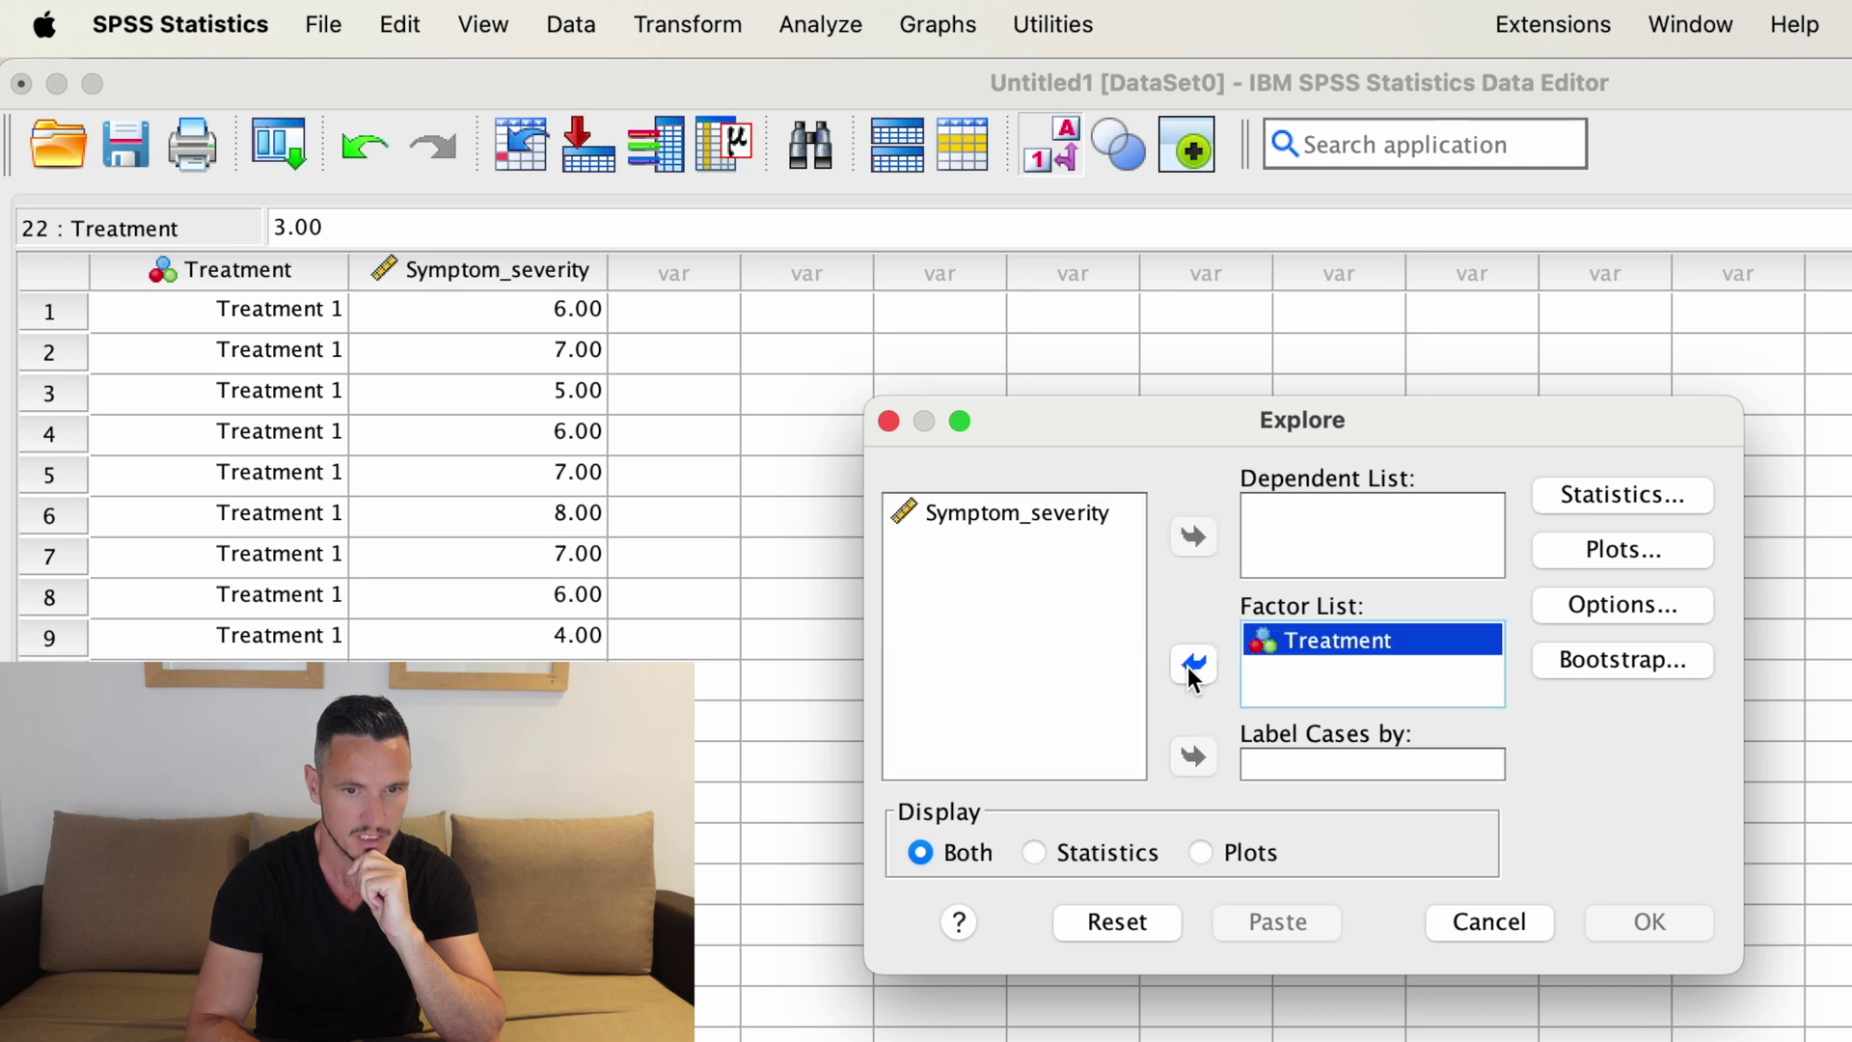
click(1024, 521)
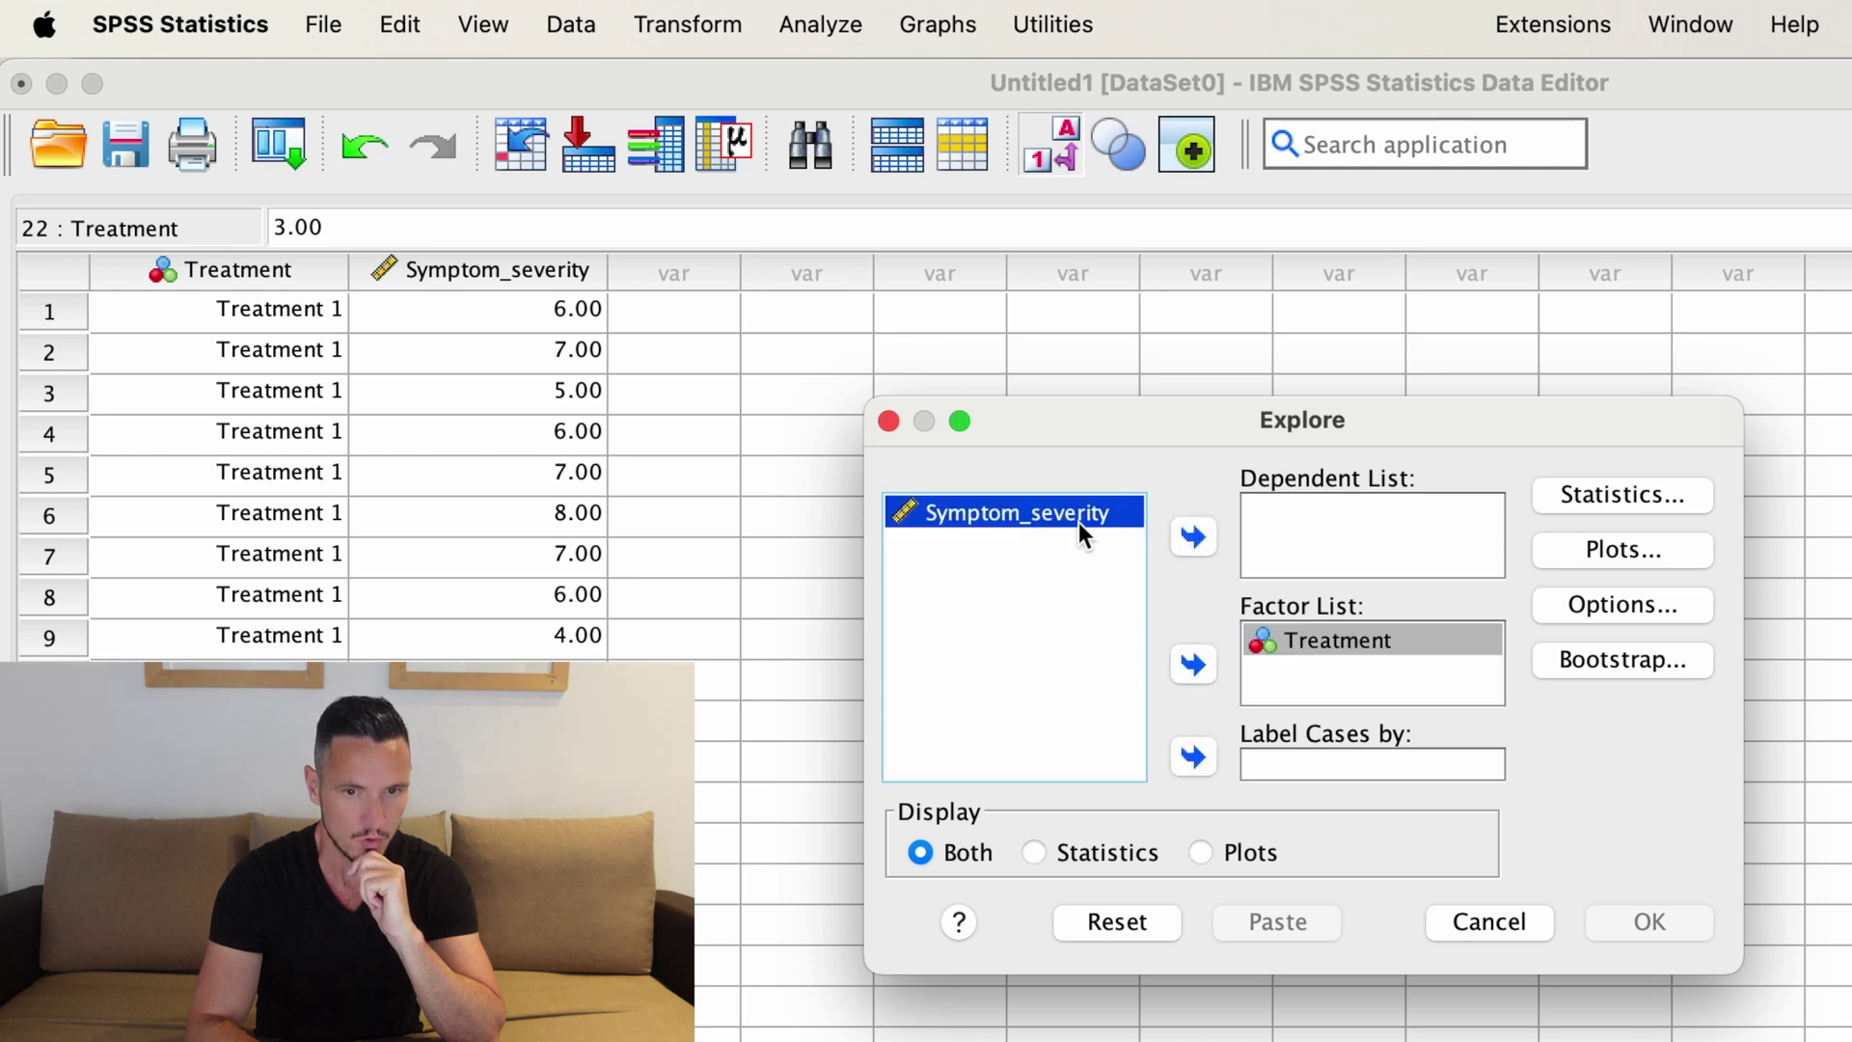
click(1192, 539)
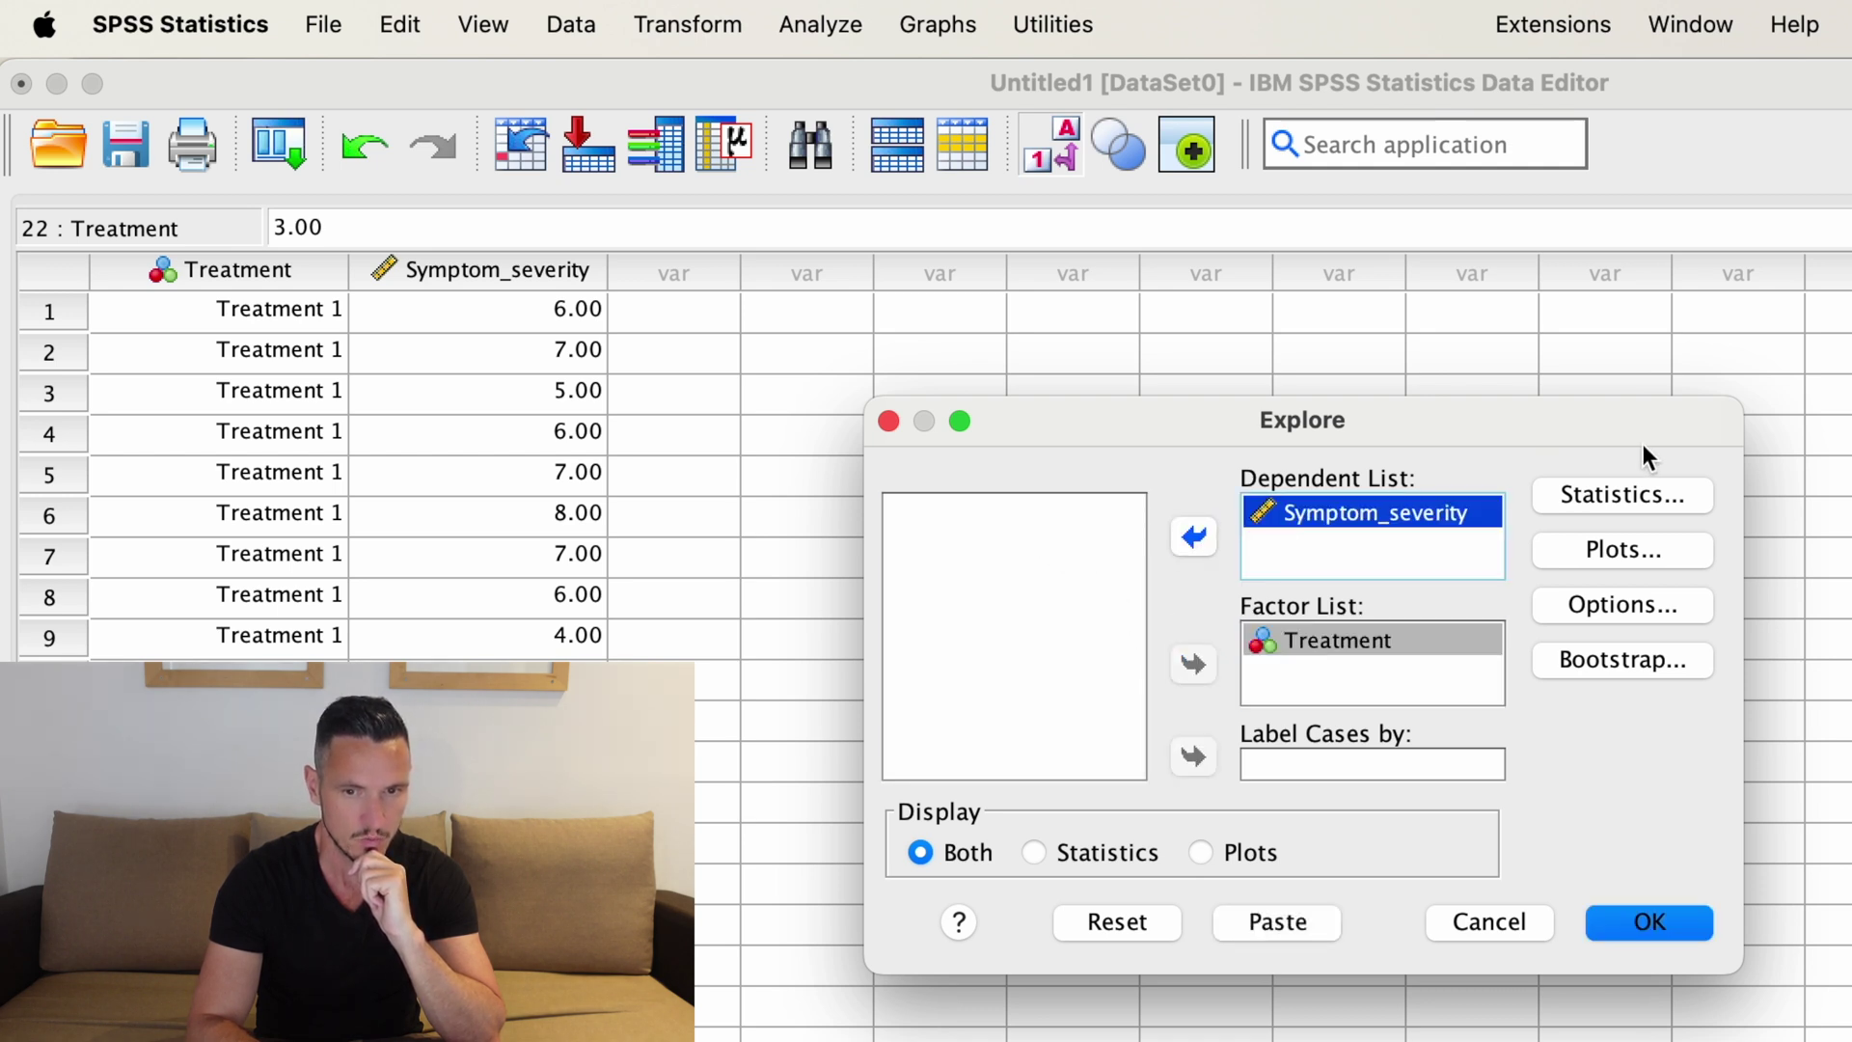
Request a histogram instead of the stem-and-leaf plot plus normality plots with tests, and run the Explore analysis
click(1646, 547)
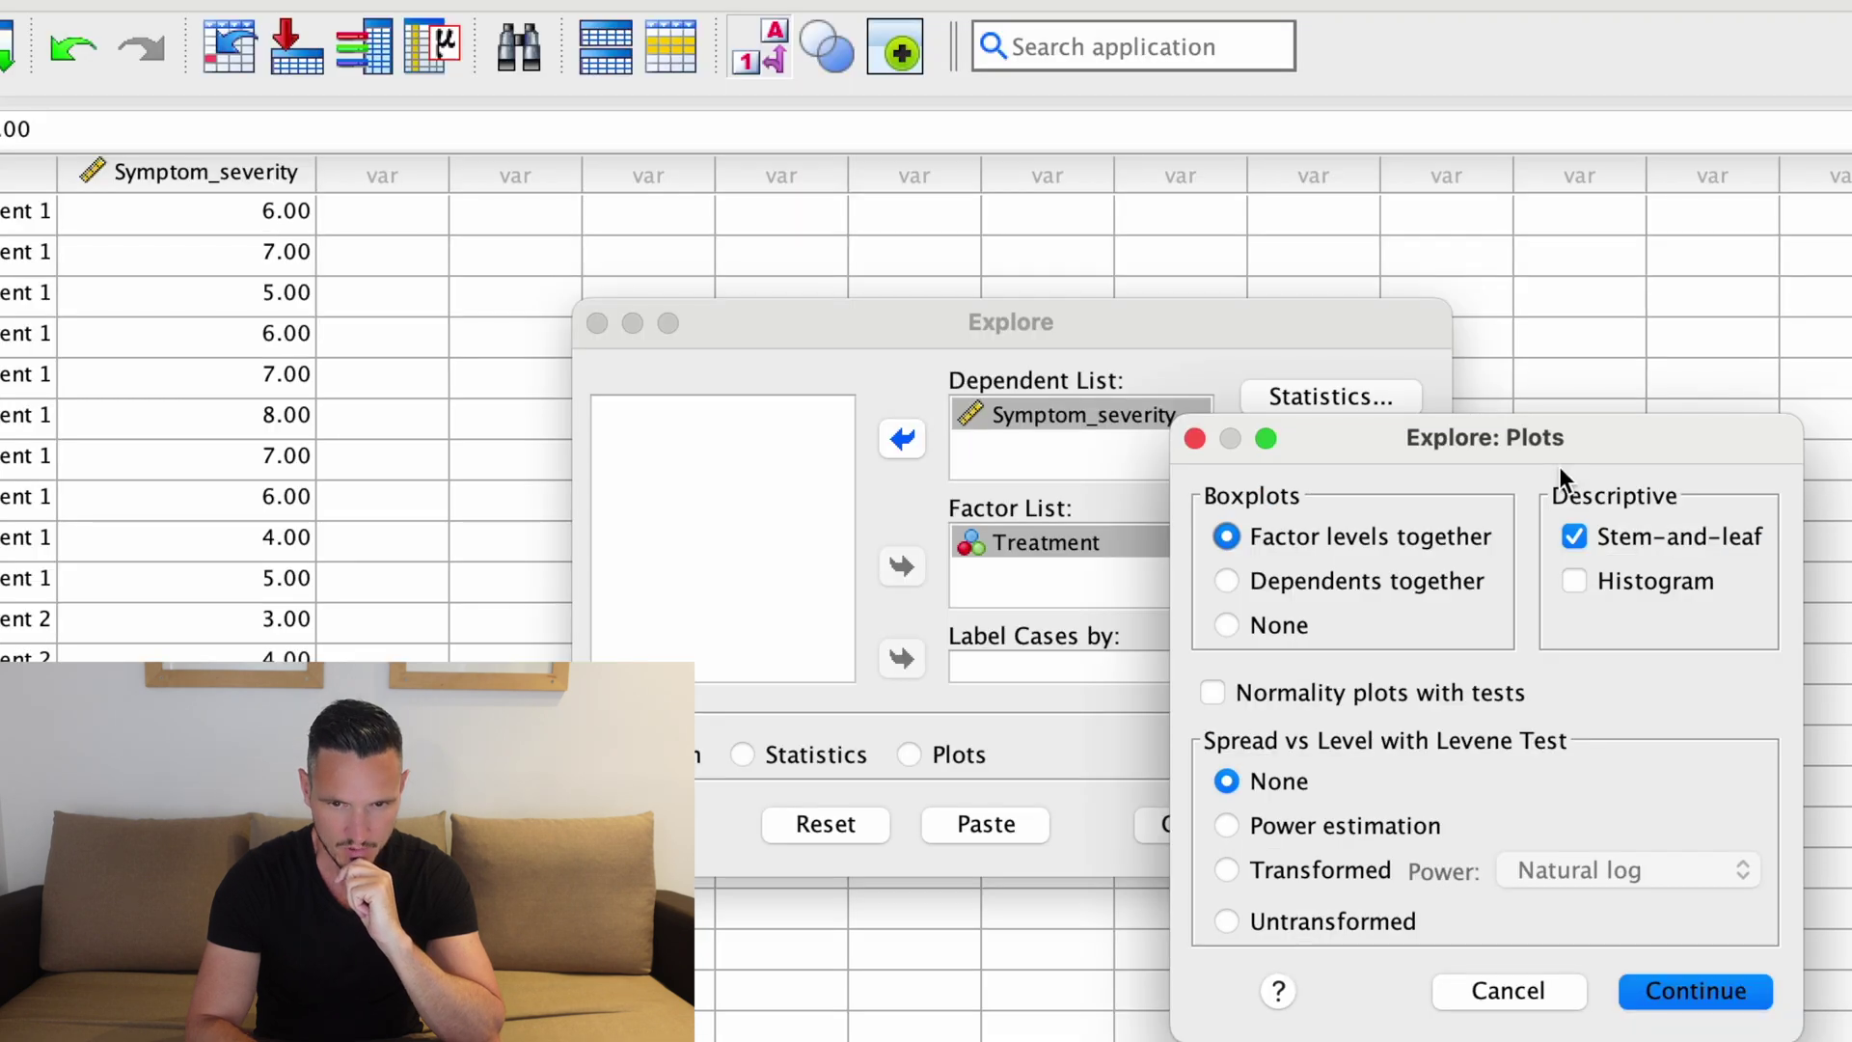
click(1568, 540)
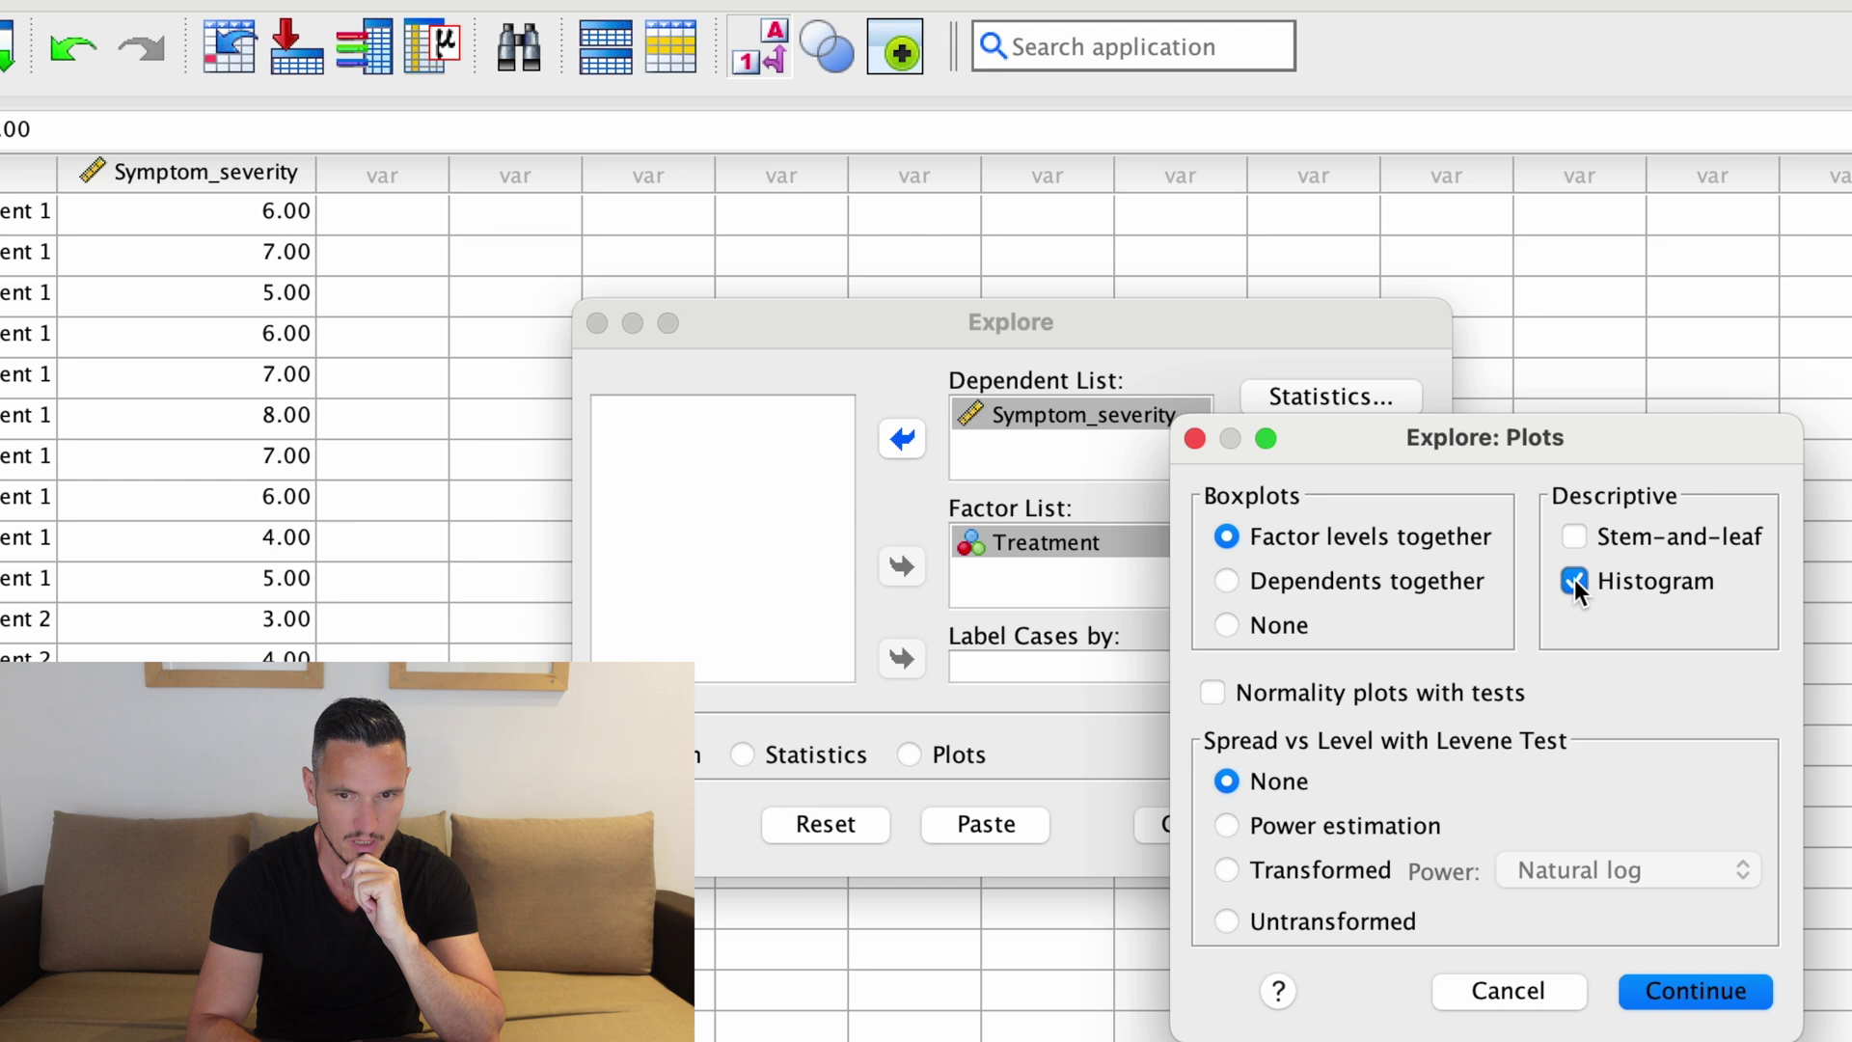
click(1213, 692)
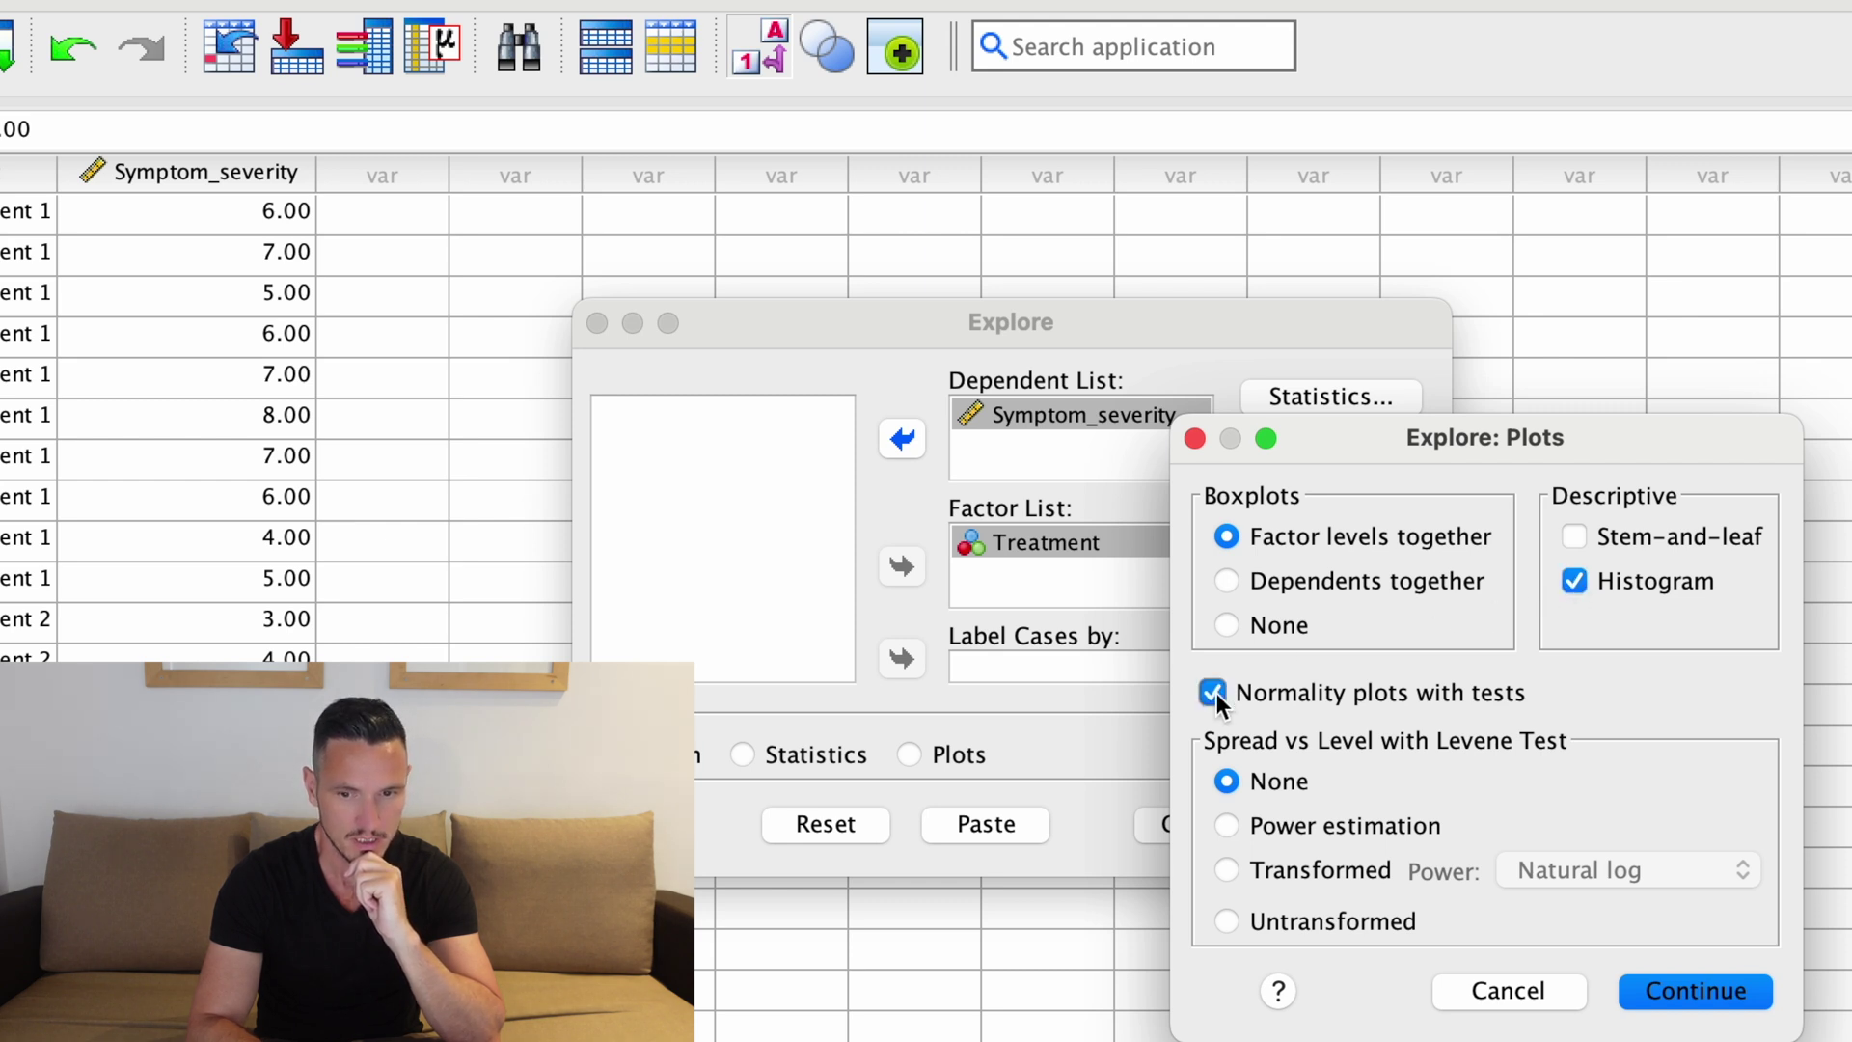
click(1752, 982)
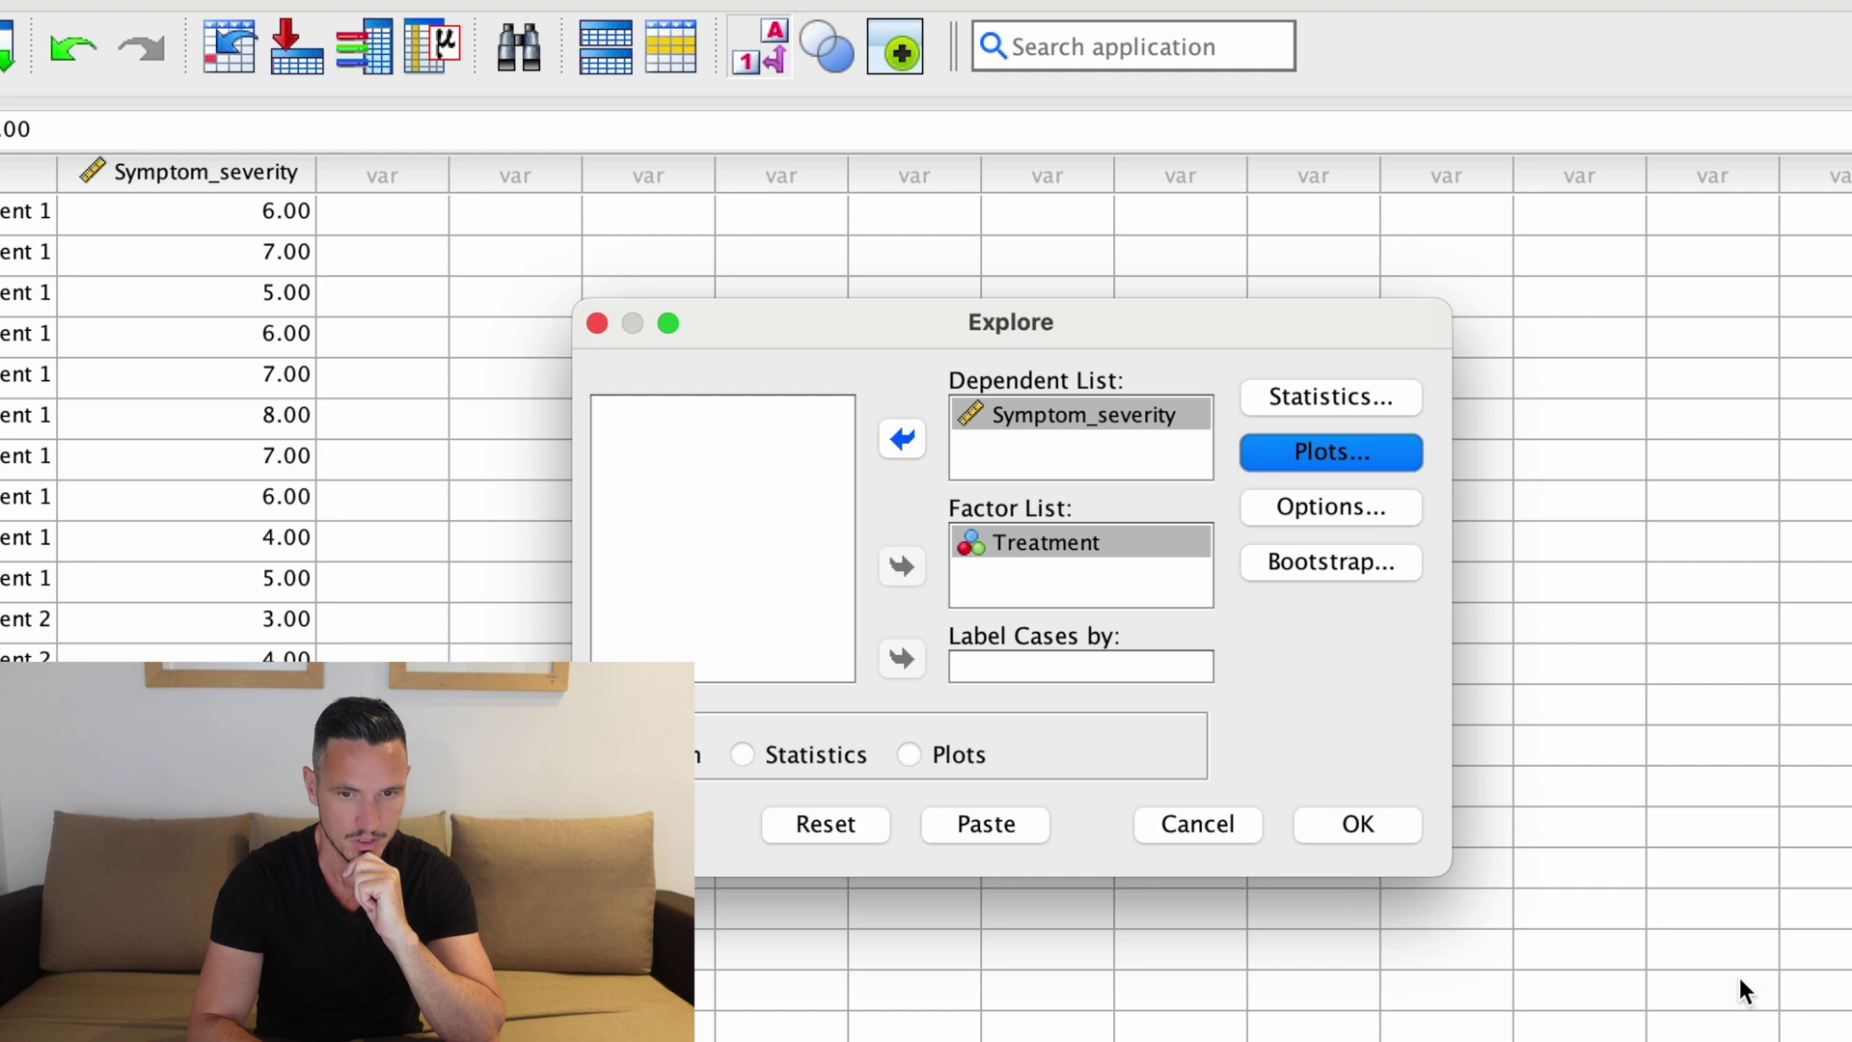
click(1403, 820)
Examine the descriptive statistics and the Tests of Normality table for the three treatment groups in the output
scroll(1402, 820, down, 5)
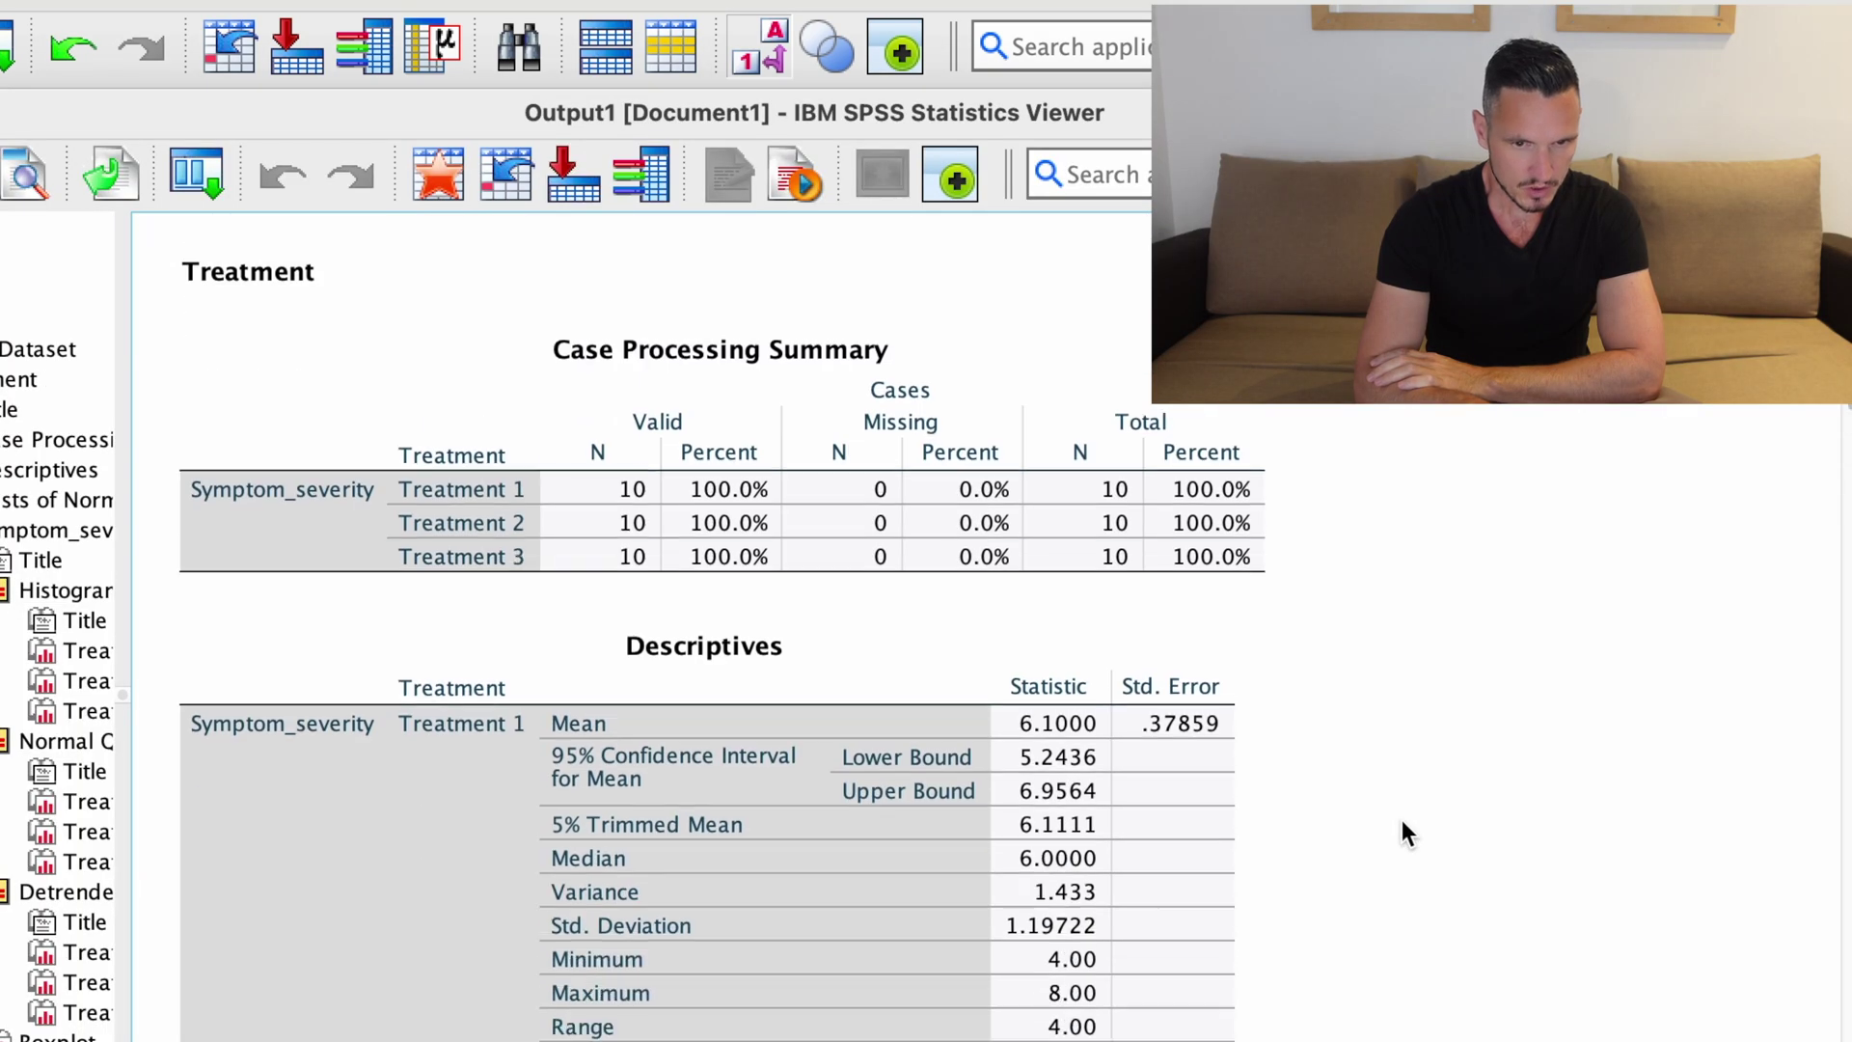
scroll(1402, 820, down, 7)
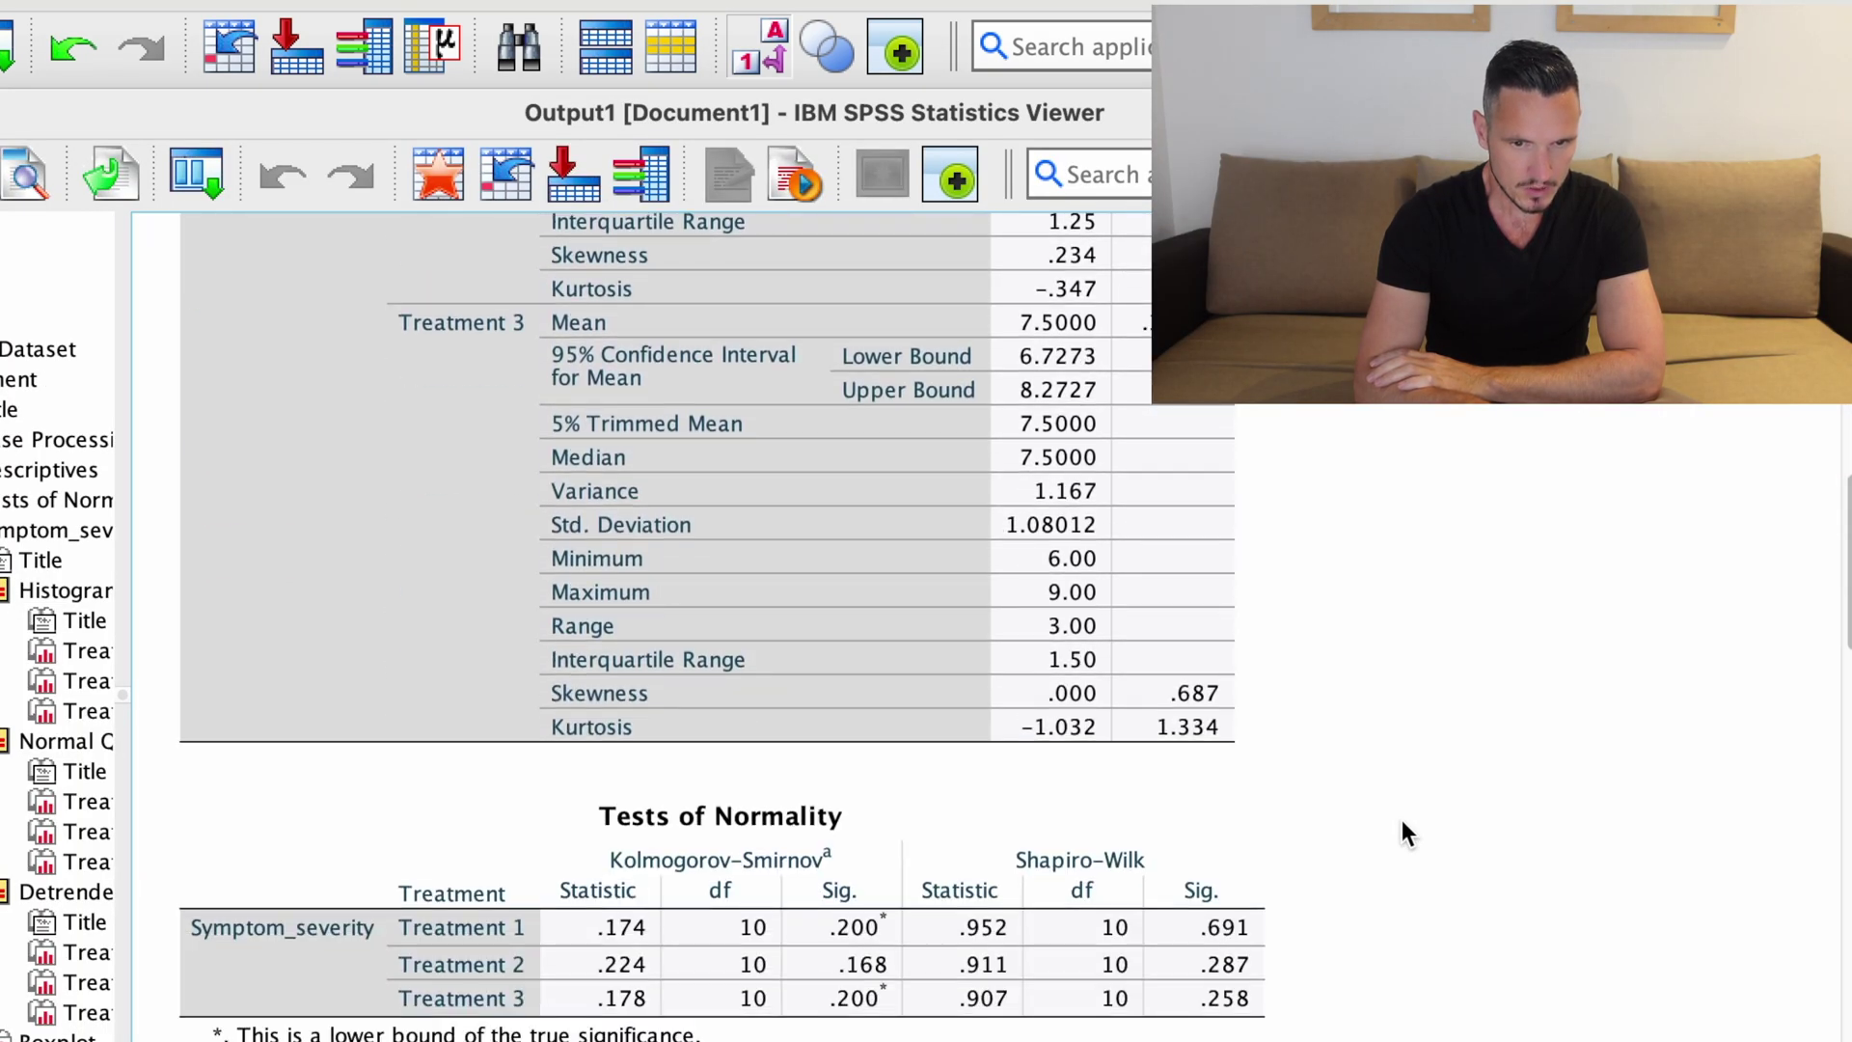
click(690, 783)
click(1379, 864)
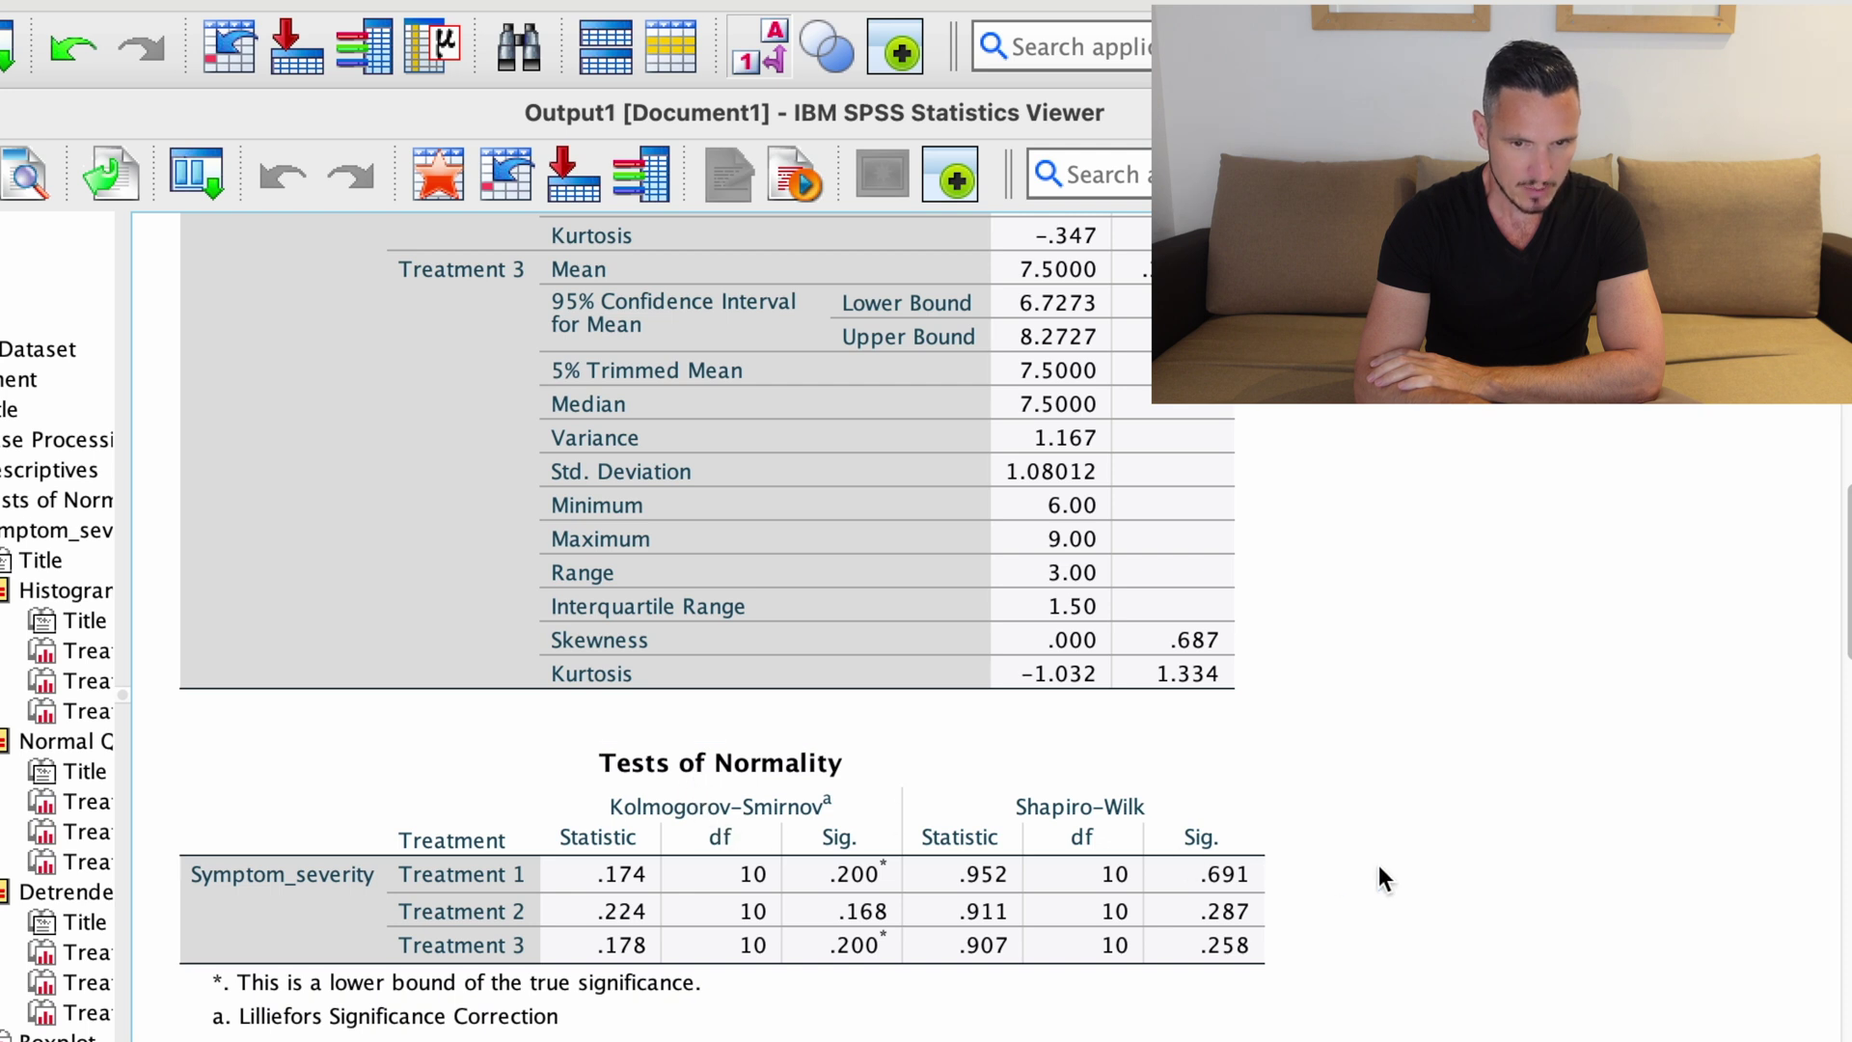
Read the Kolmogorov-Smirnov and Shapiro-Wilk significance values for each treatment group in the Tests of Normality table
scroll(1379, 864, down, 1)
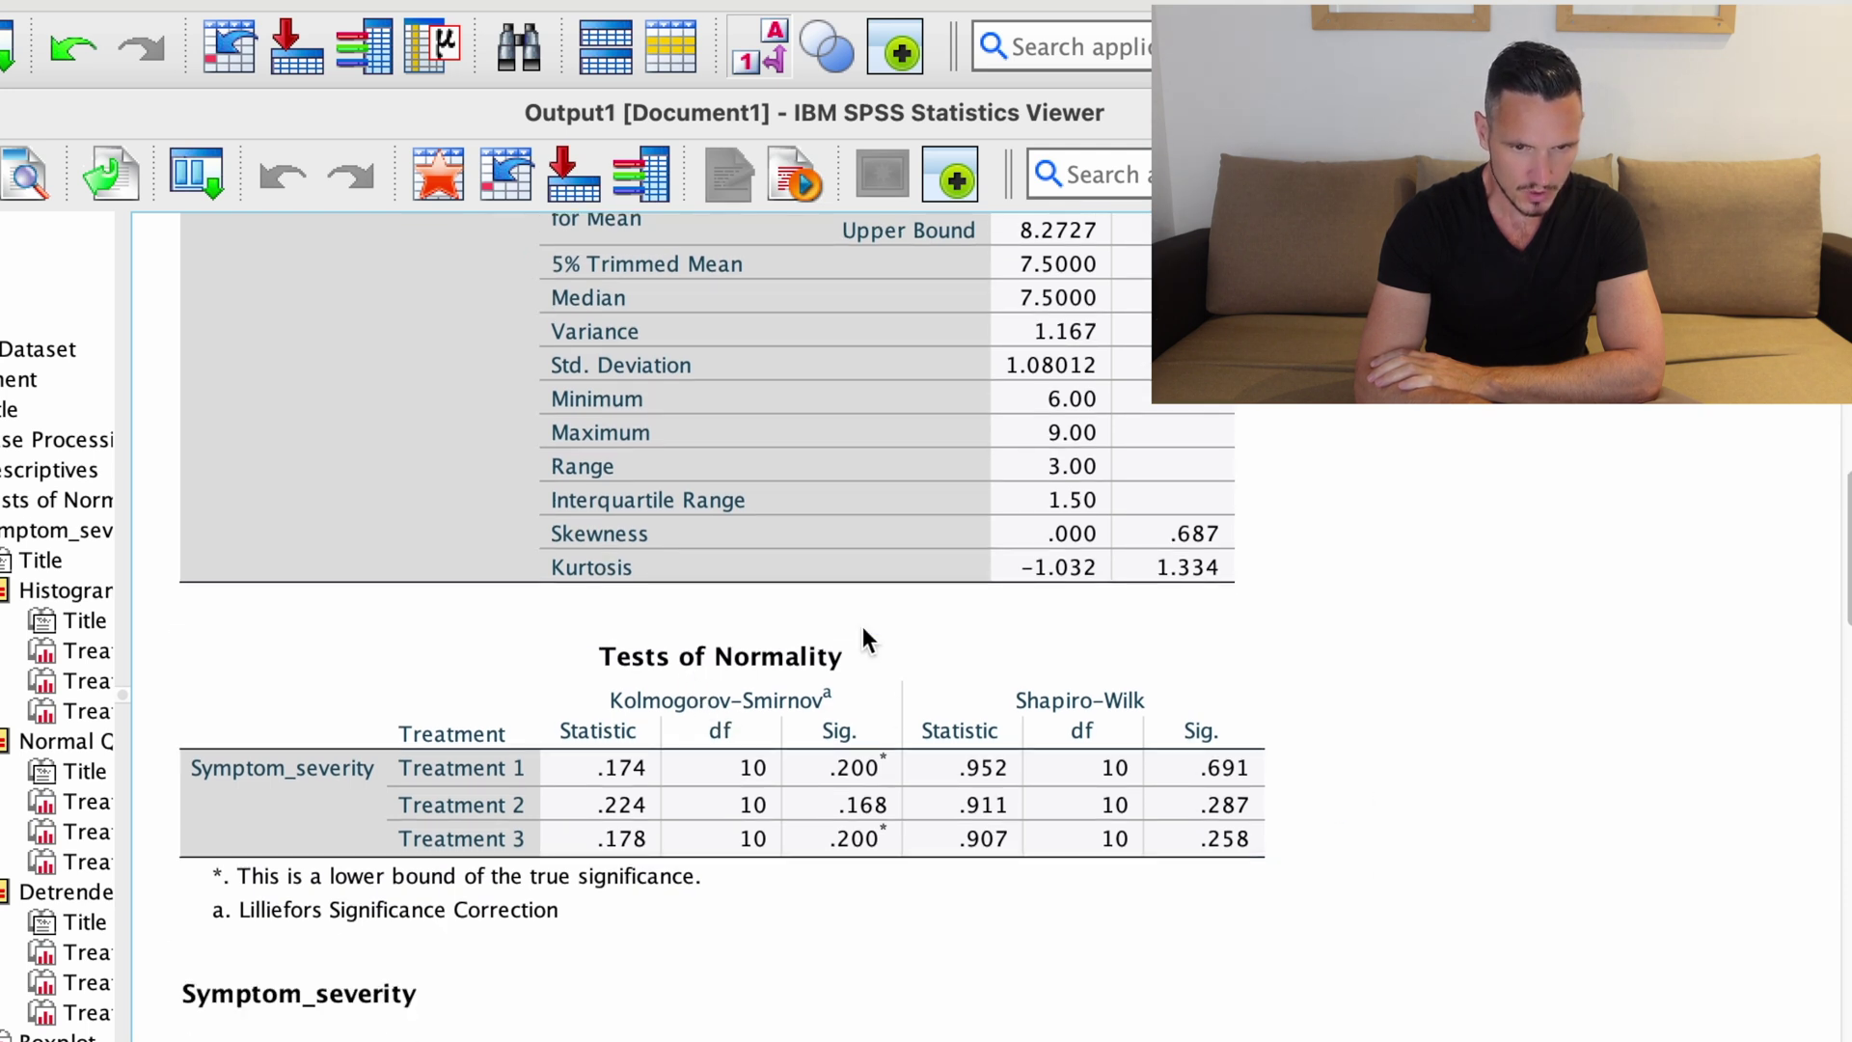
click(507, 588)
click(523, 783)
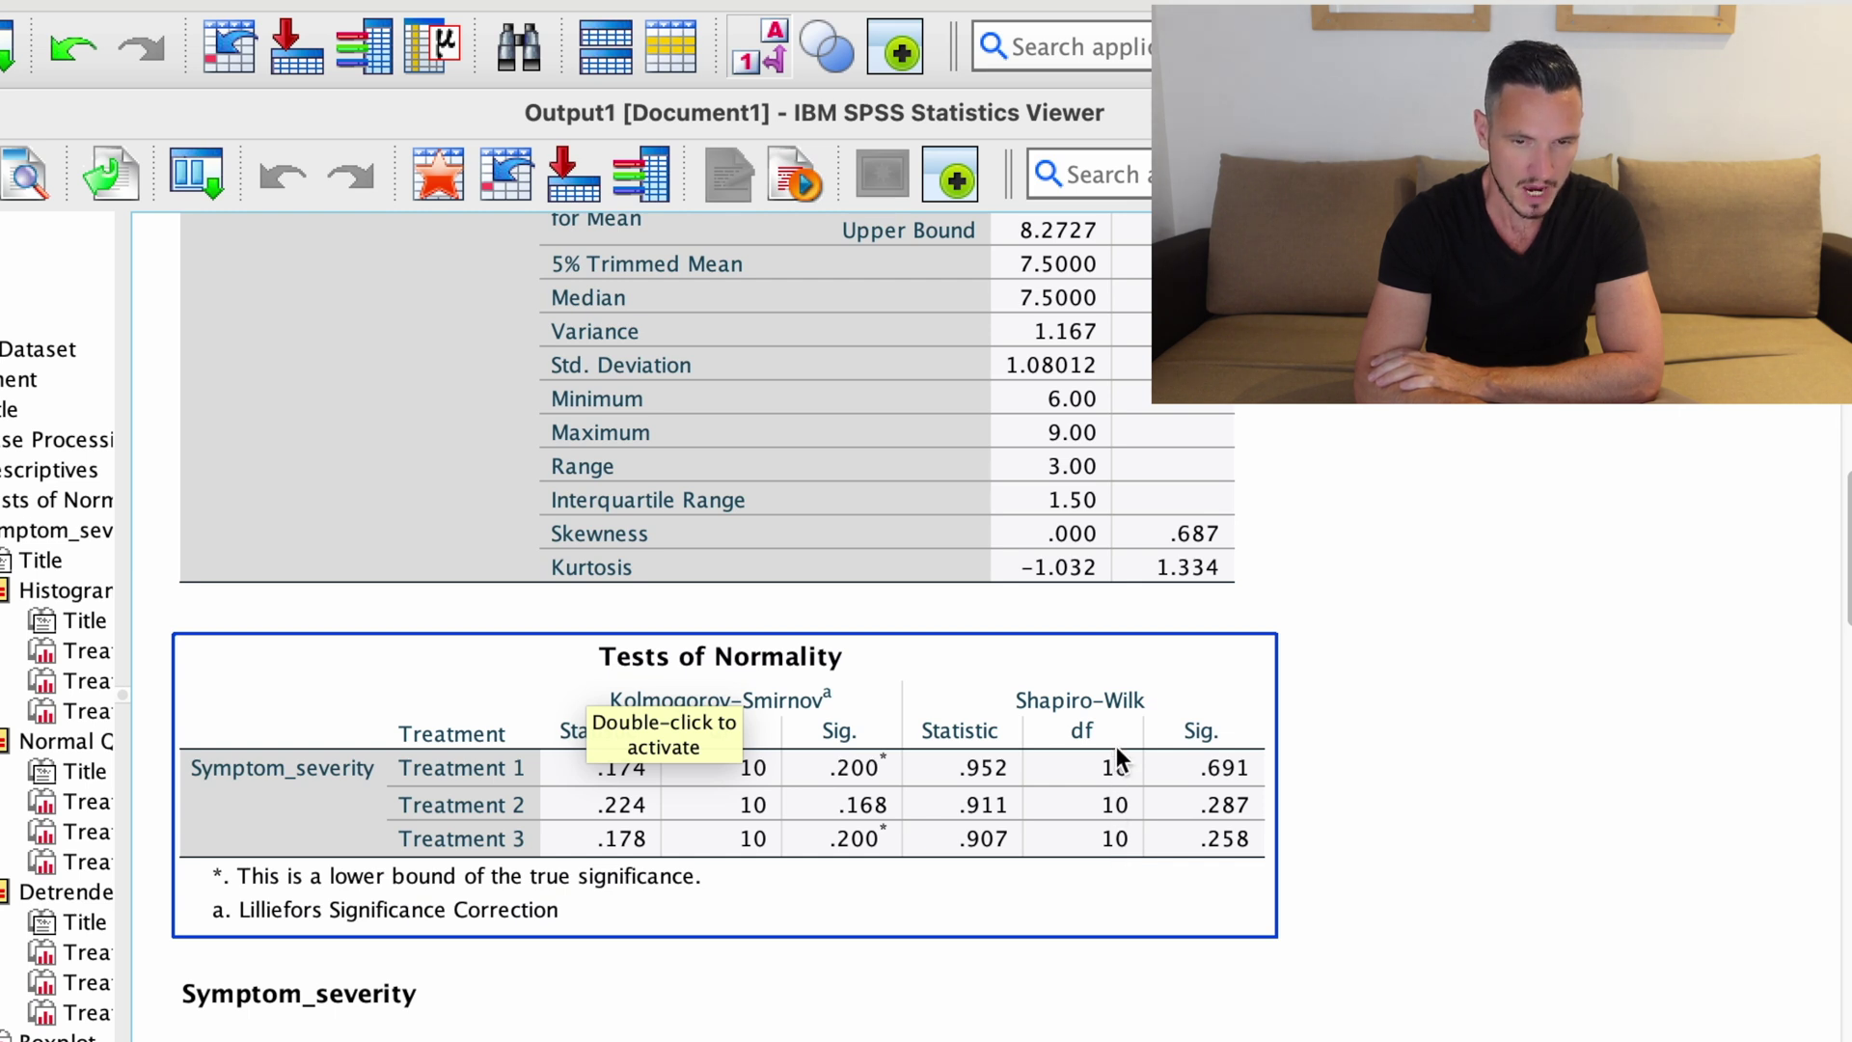
click(1501, 722)
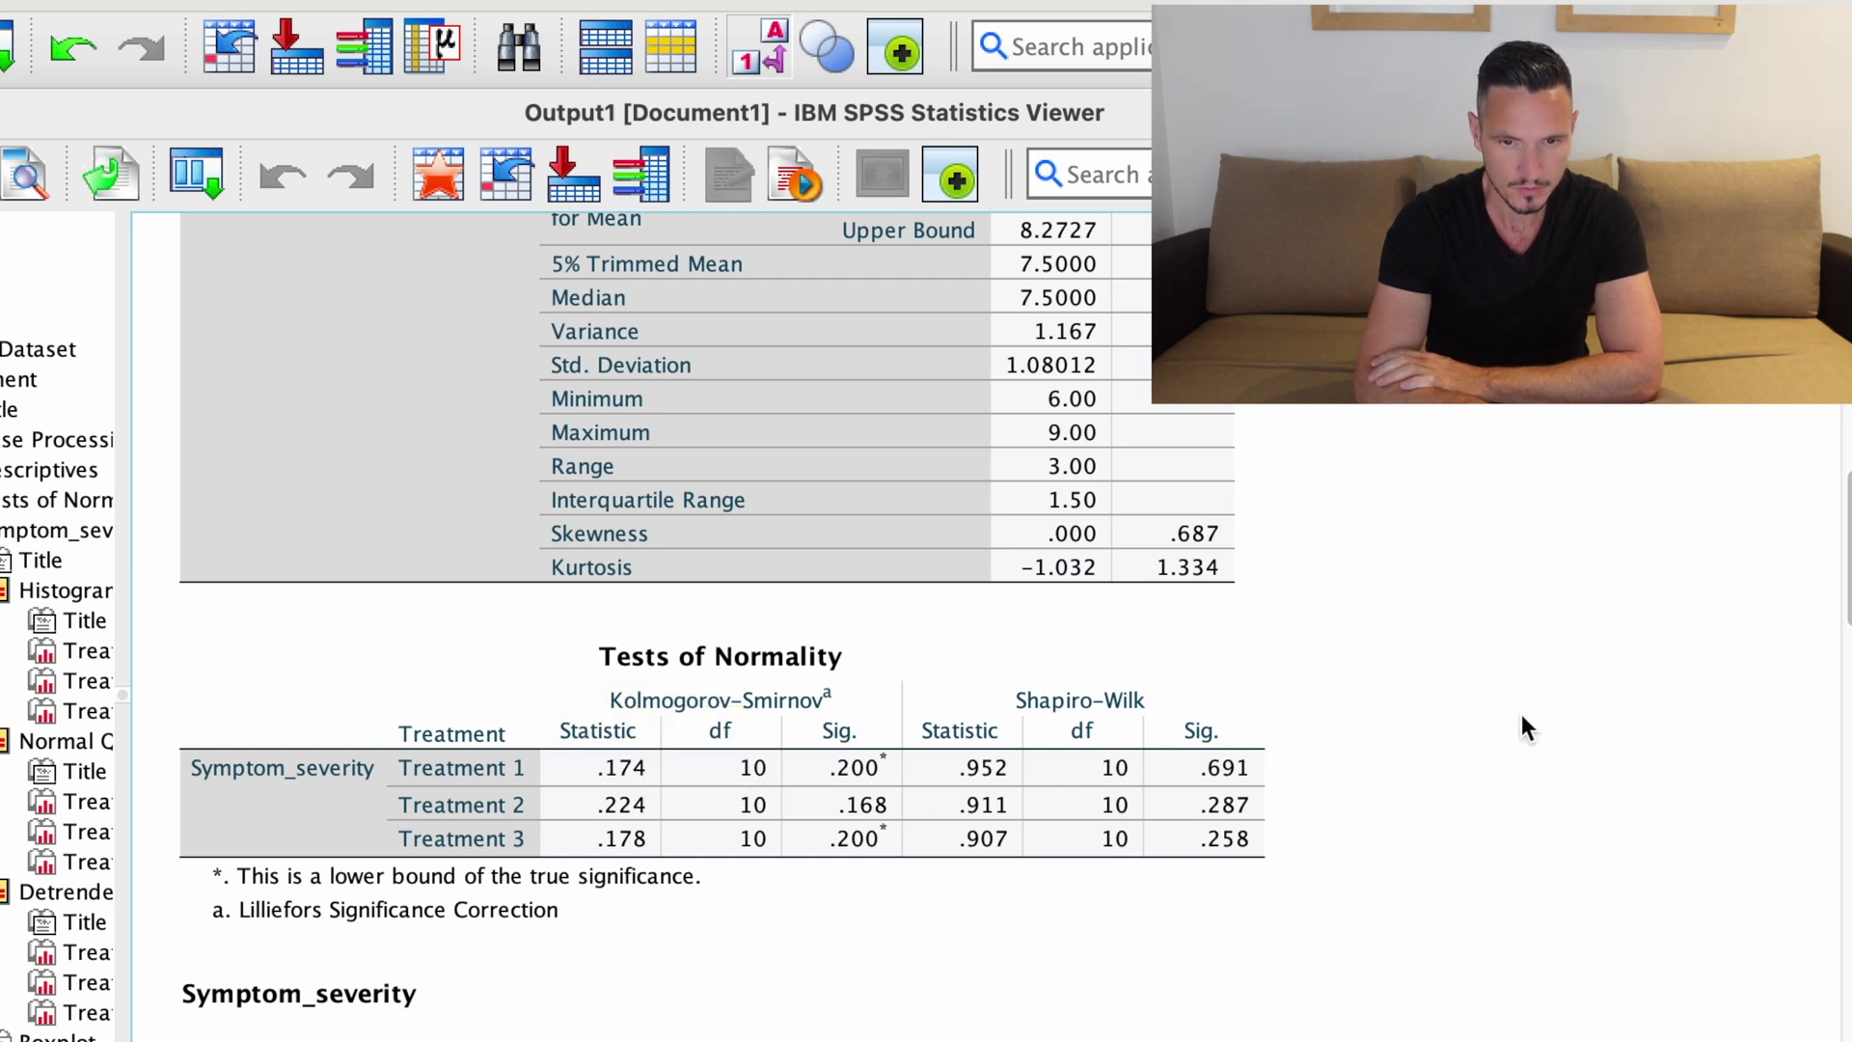
click(1049, 711)
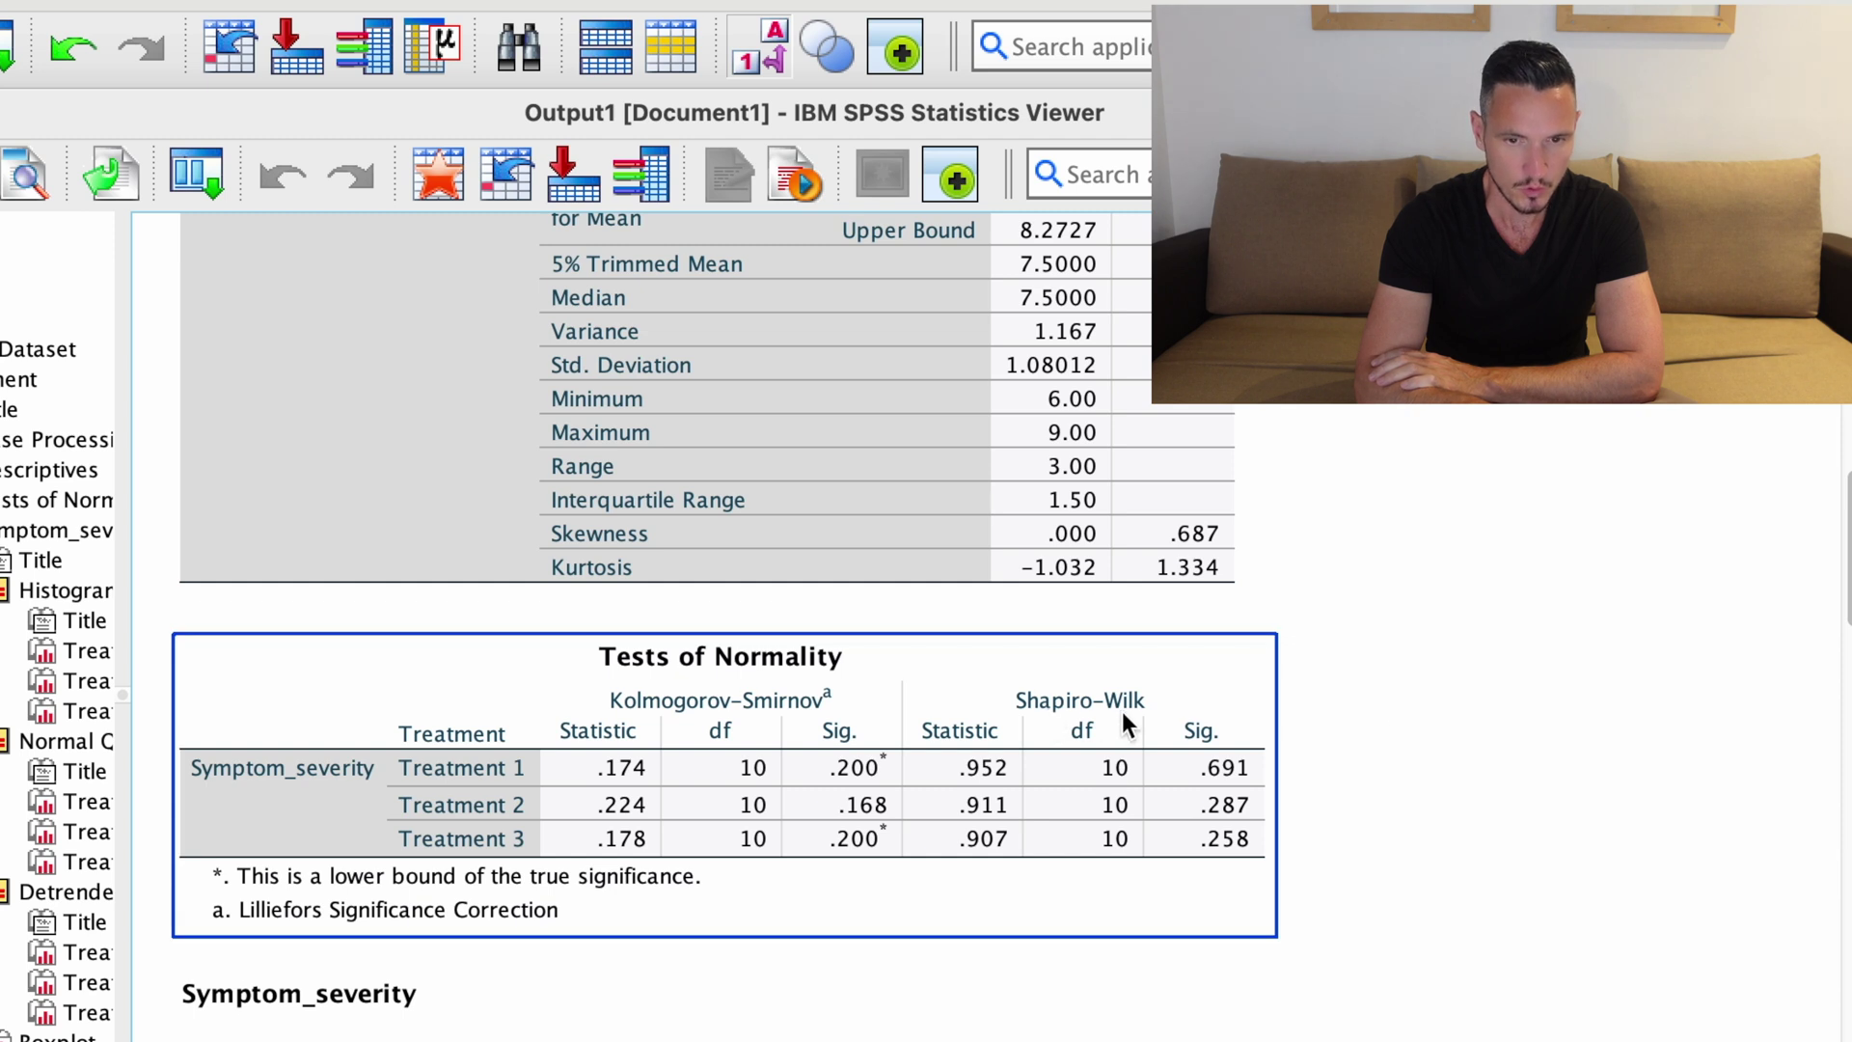
click(1395, 665)
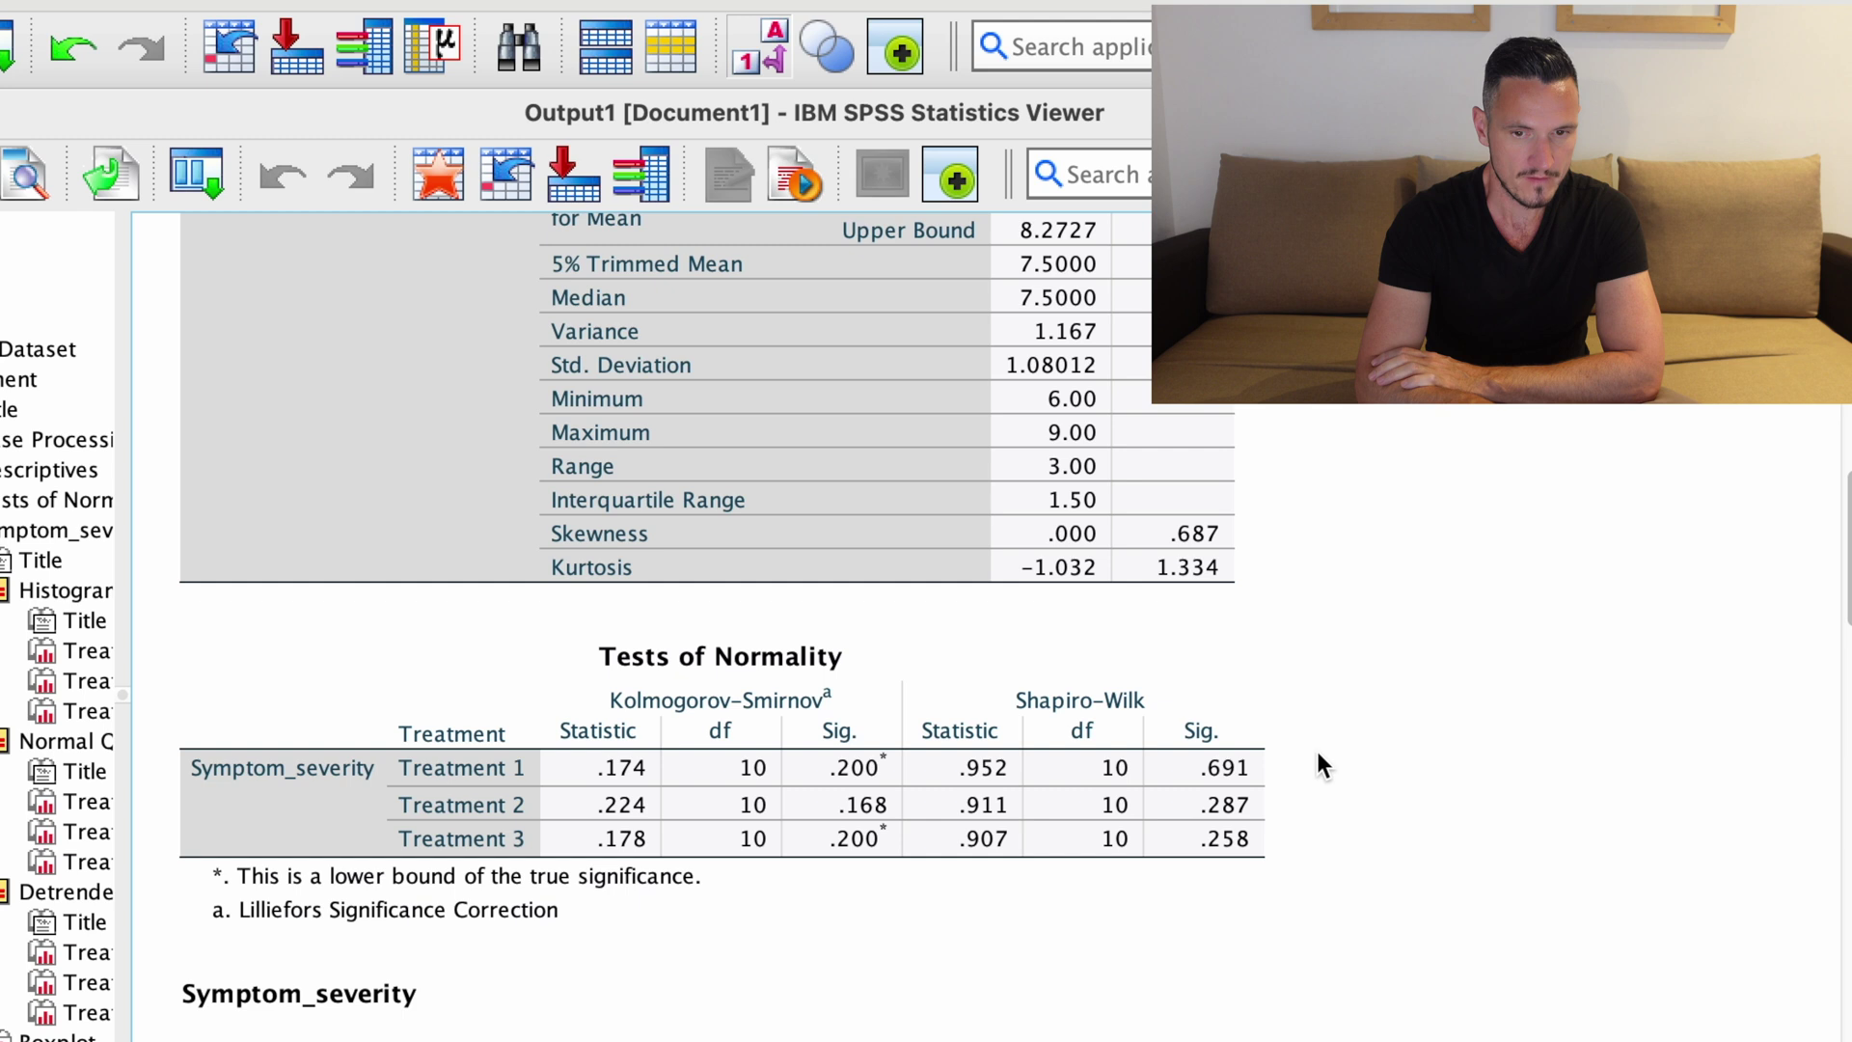
click(1246, 748)
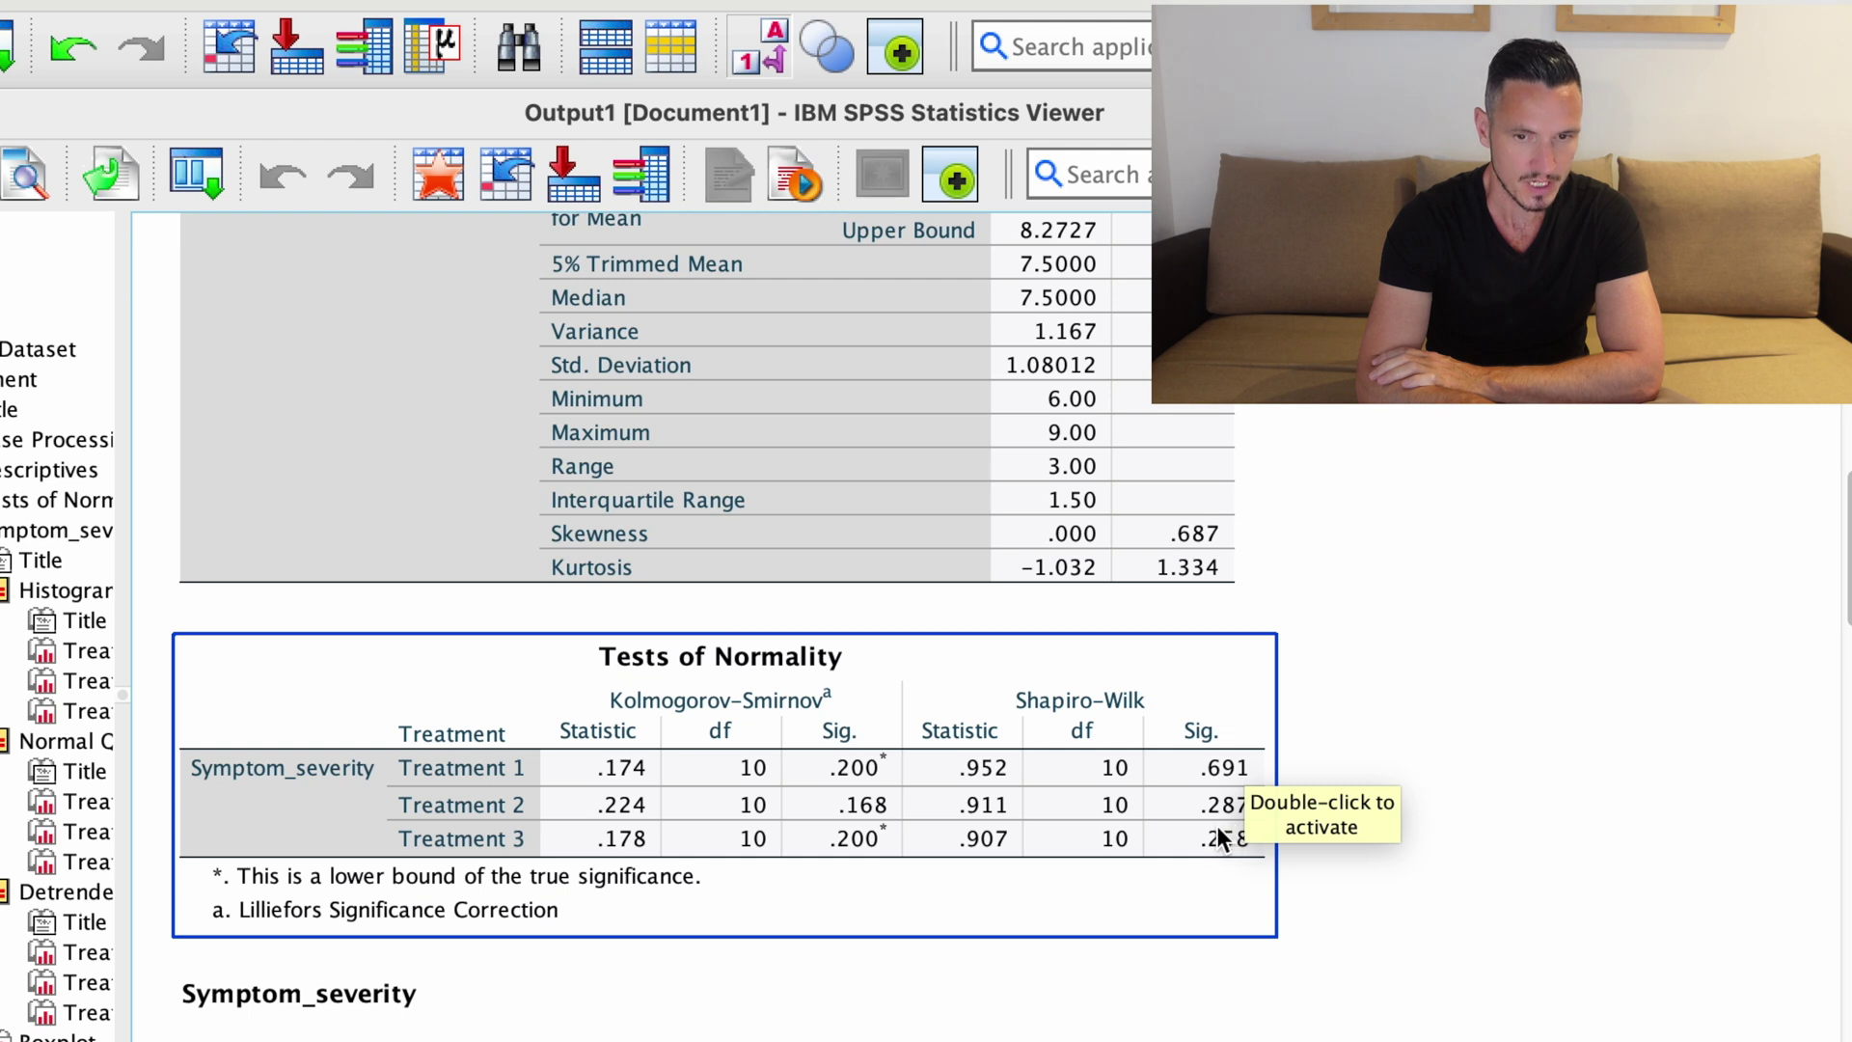
click(1342, 785)
click(1236, 784)
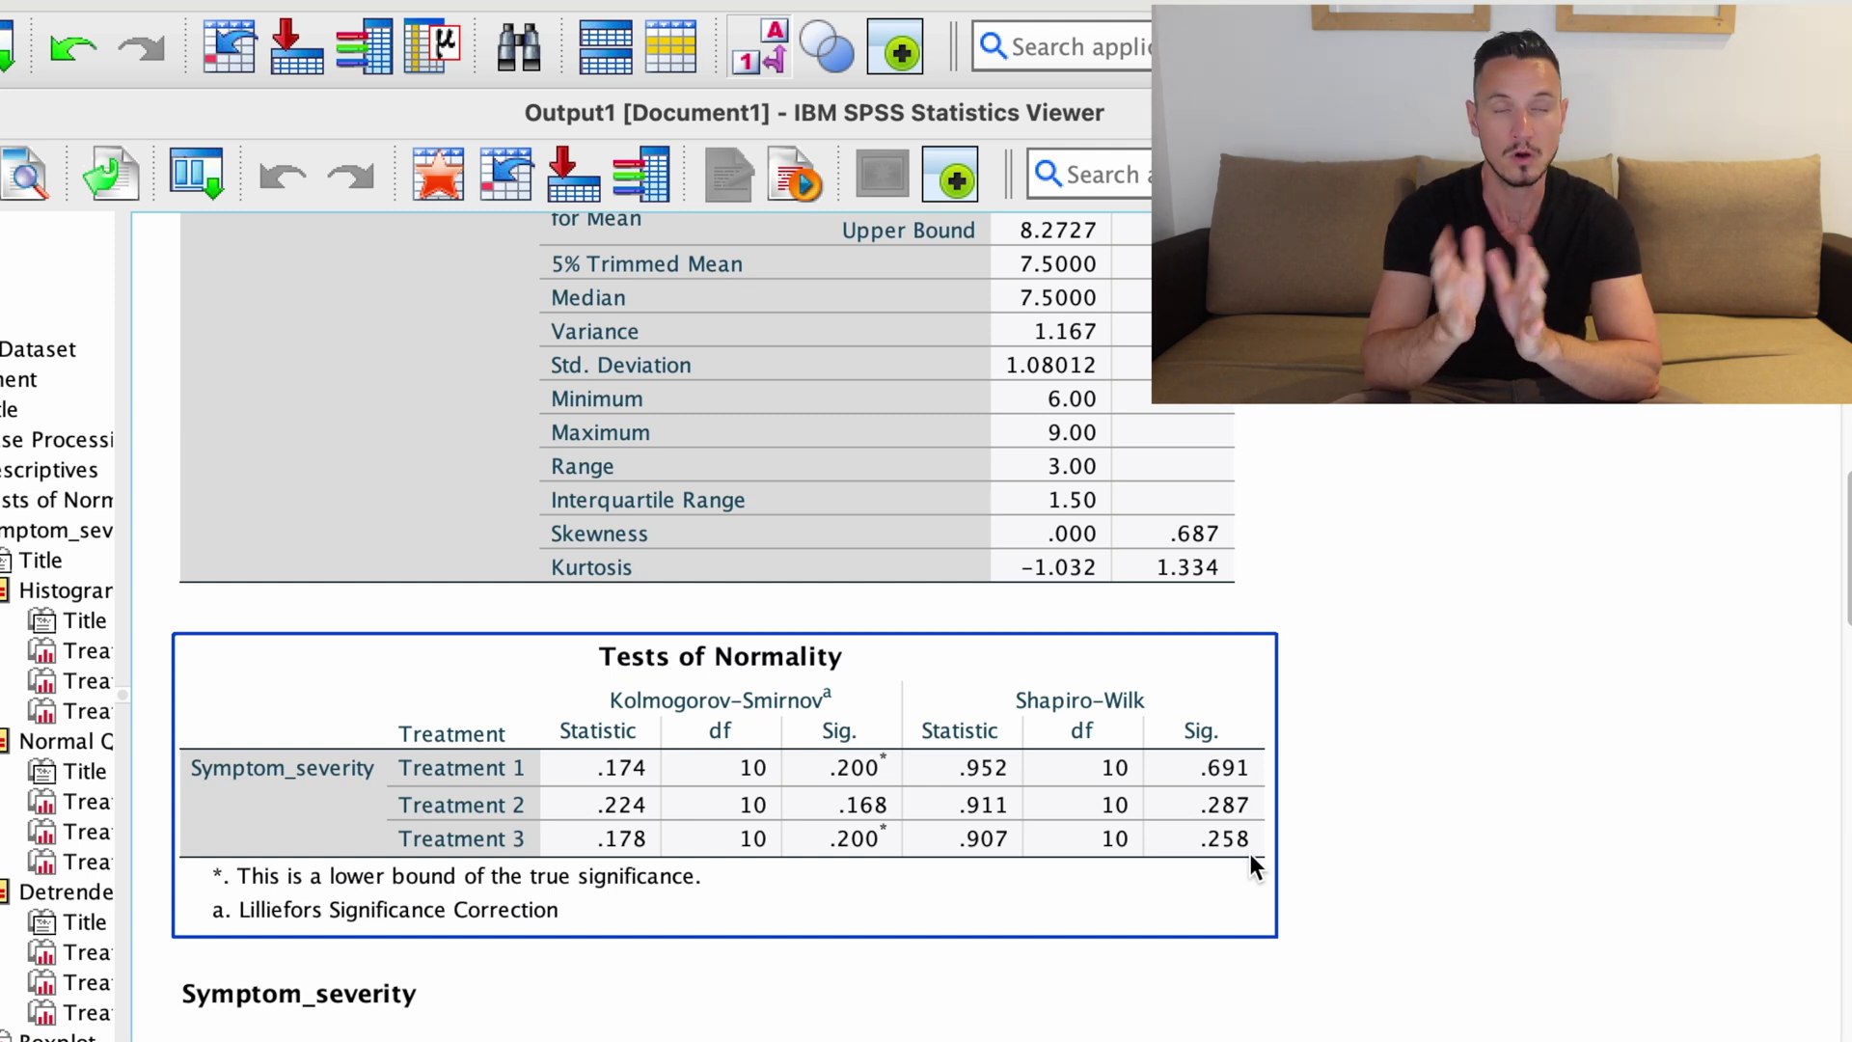
Examine the Symptom_severity histograms for the three treatment groups and compare them with the Tests of Normality table
scroll(1404, 819, down, 7)
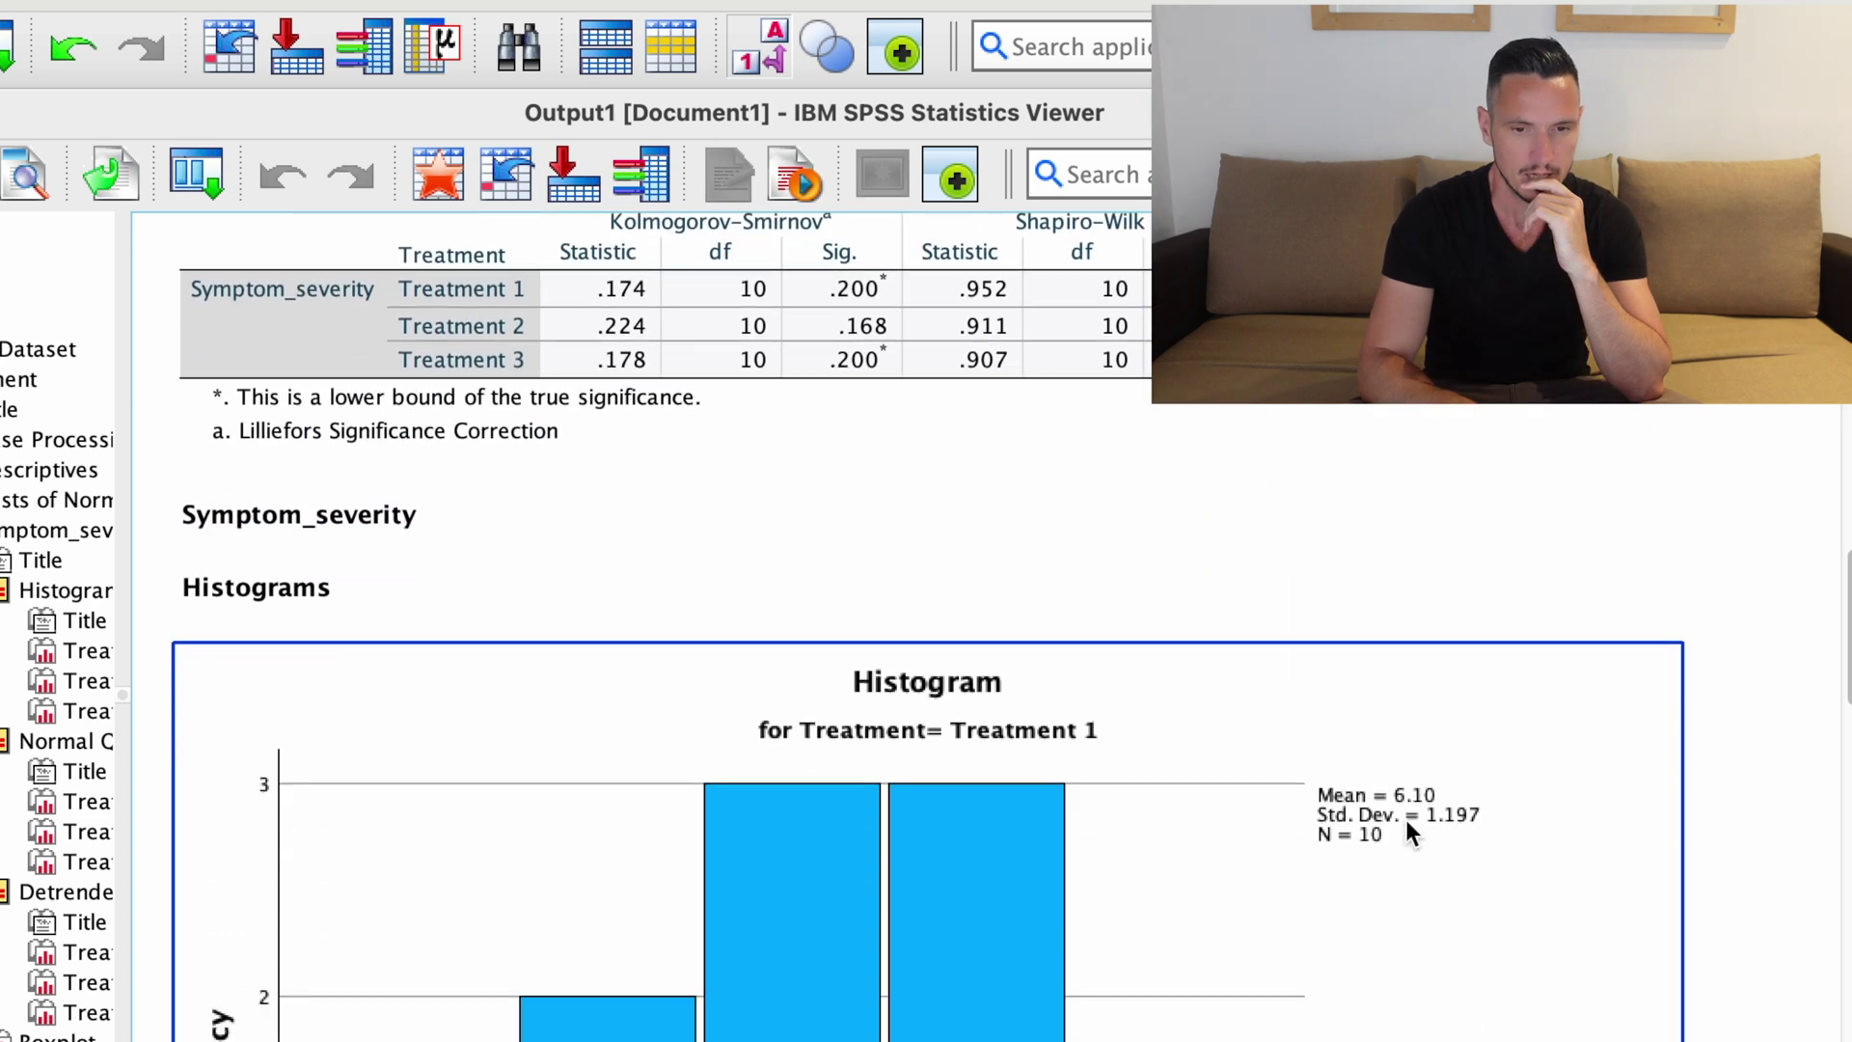
scroll(1406, 822, down, 19)
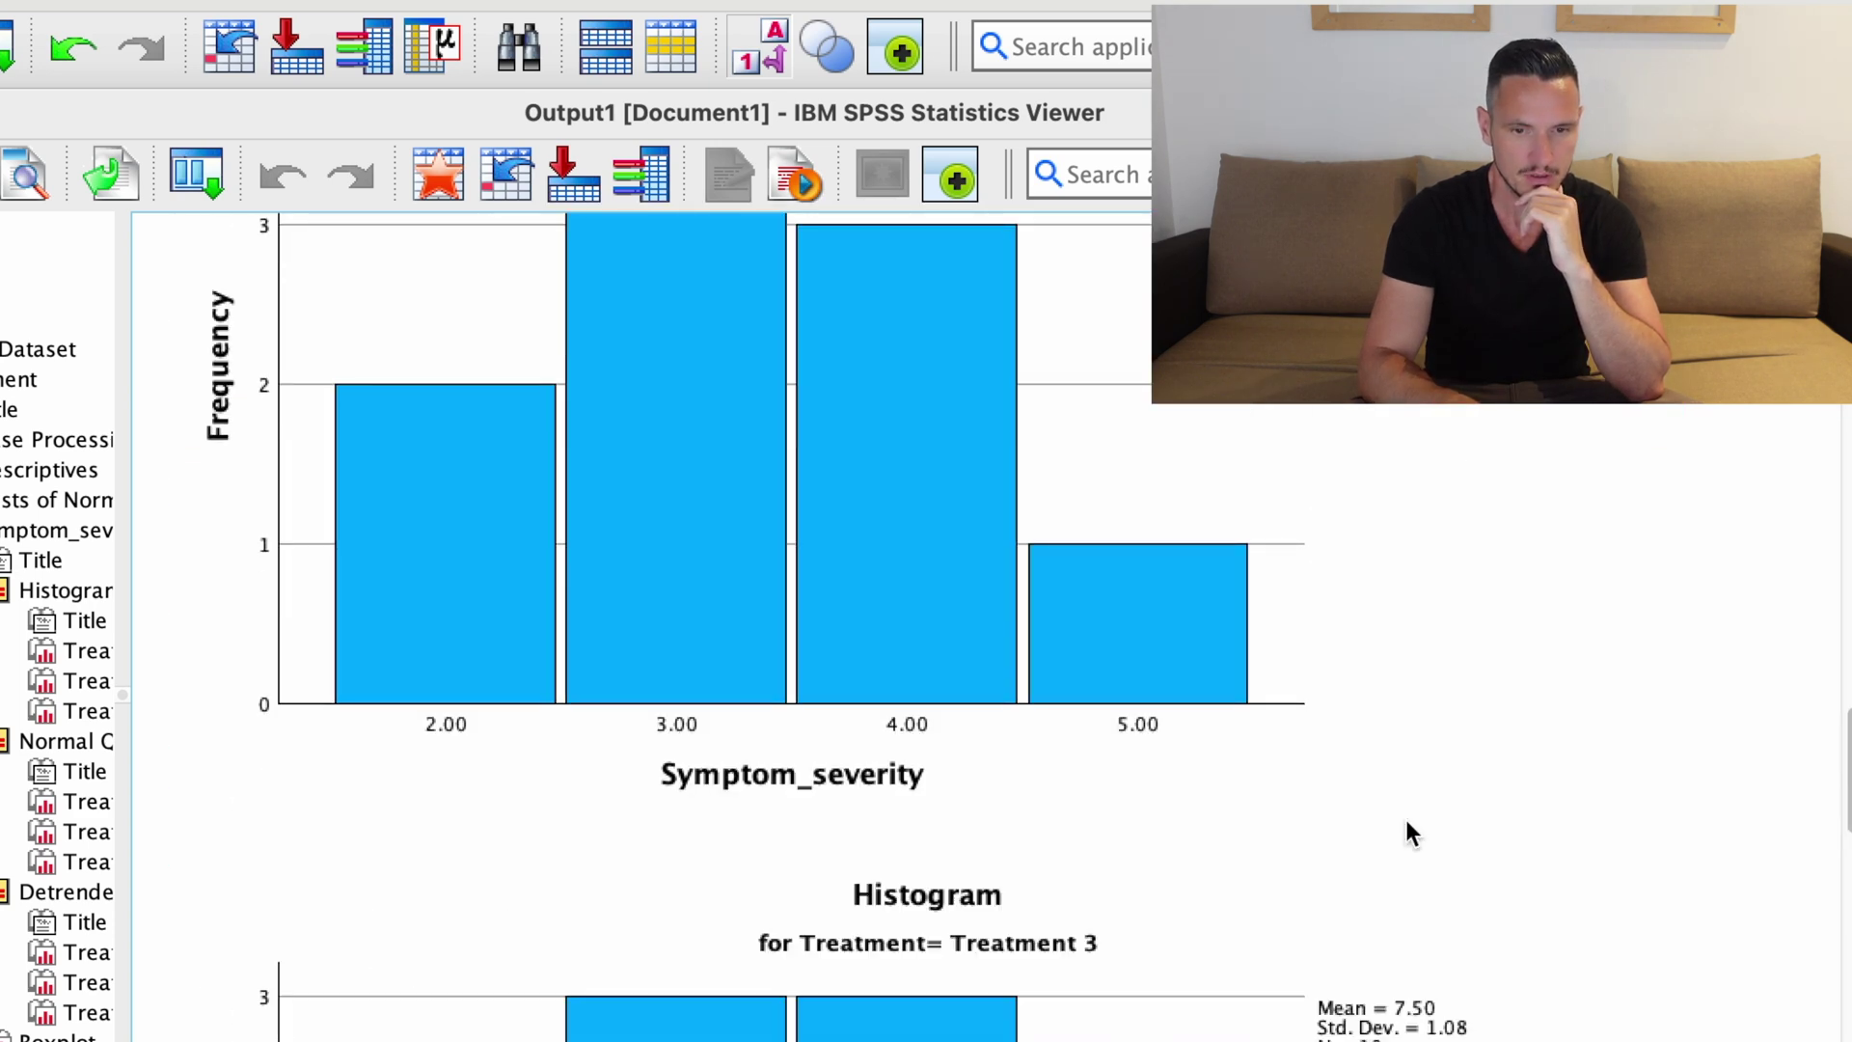
scroll(1404, 819, down, 5)
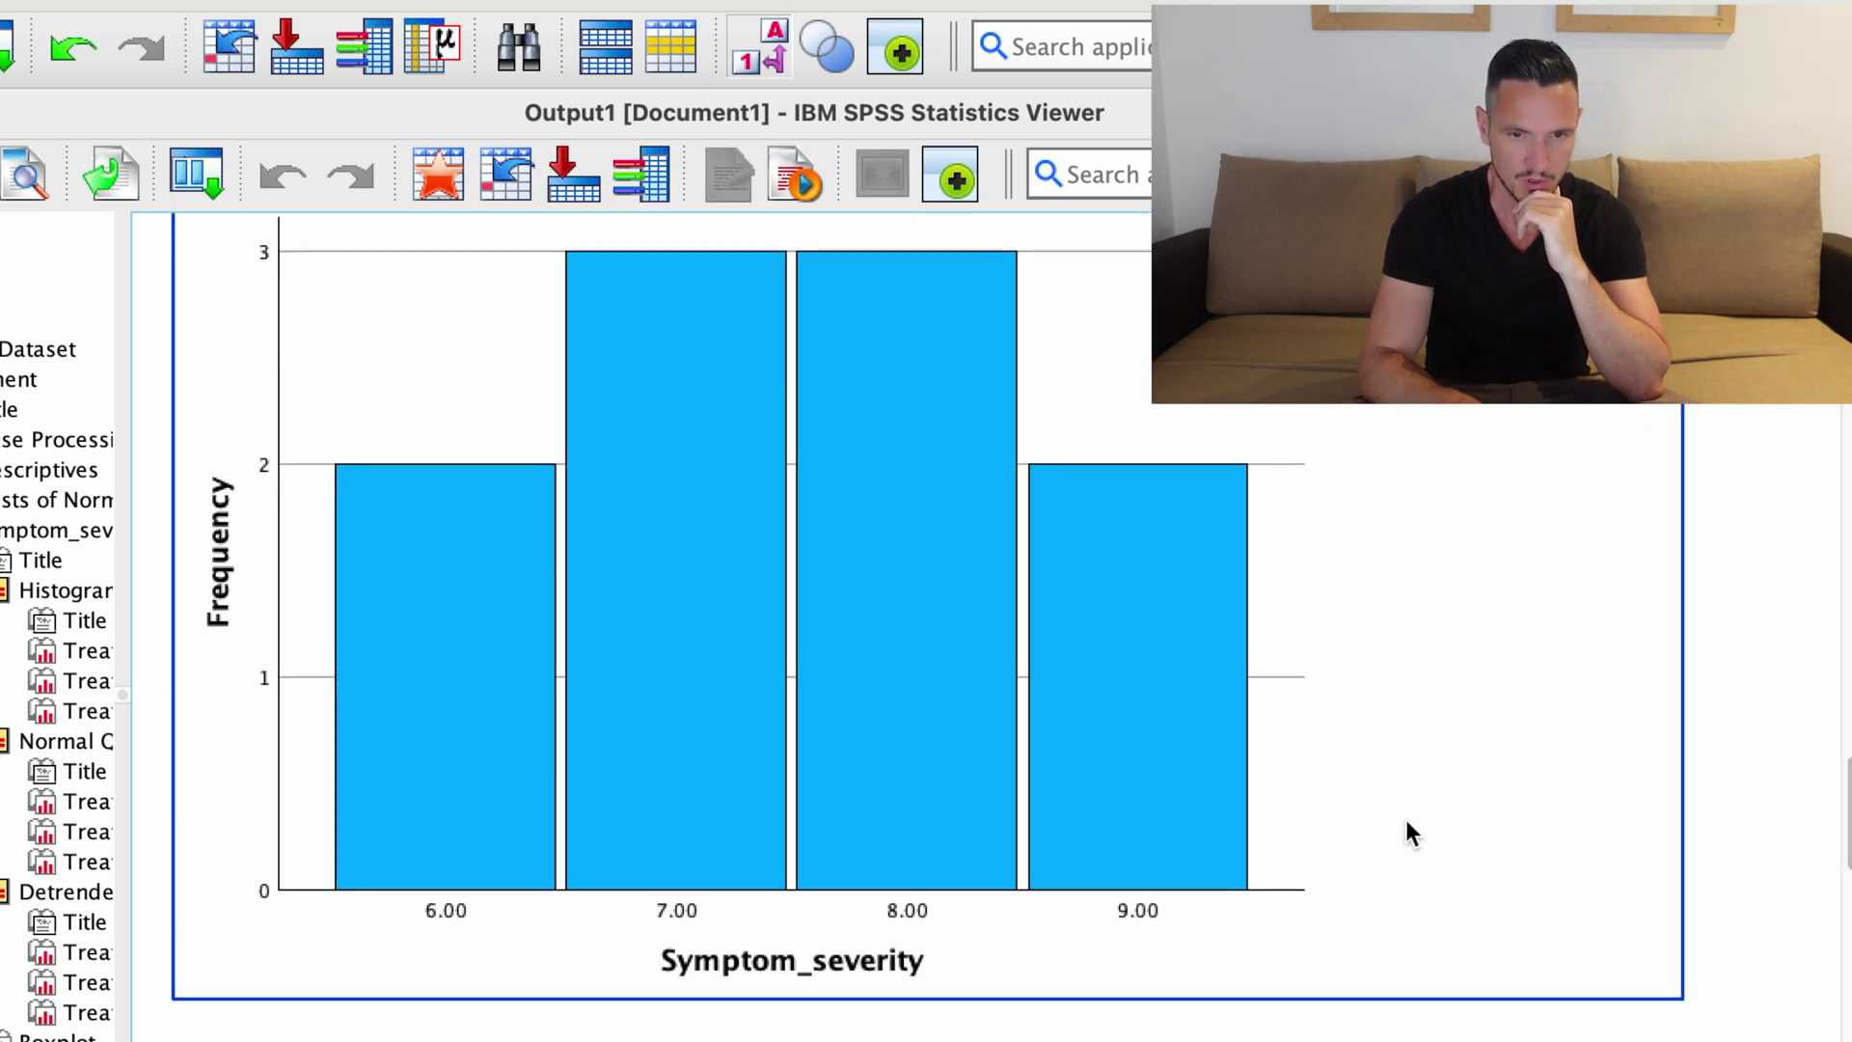
scroll(1404, 819, up, 20)
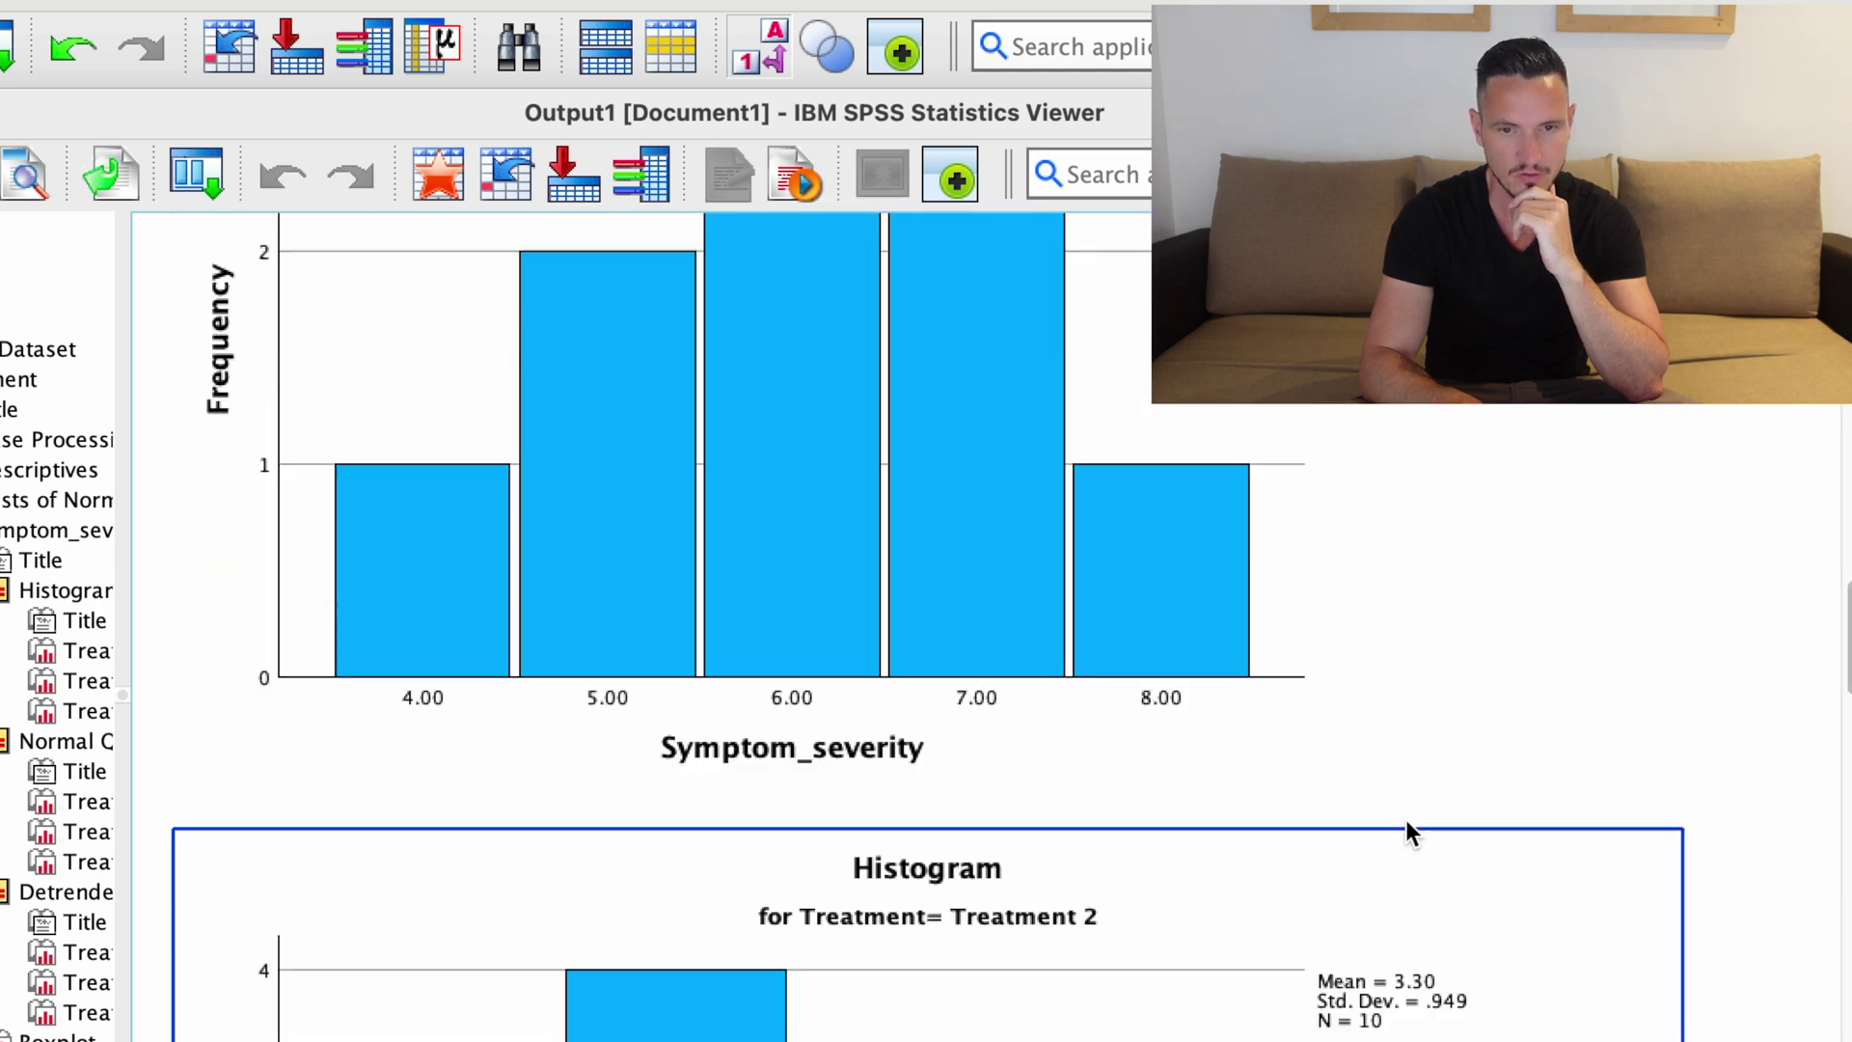
scroll(1404, 819, up, 5)
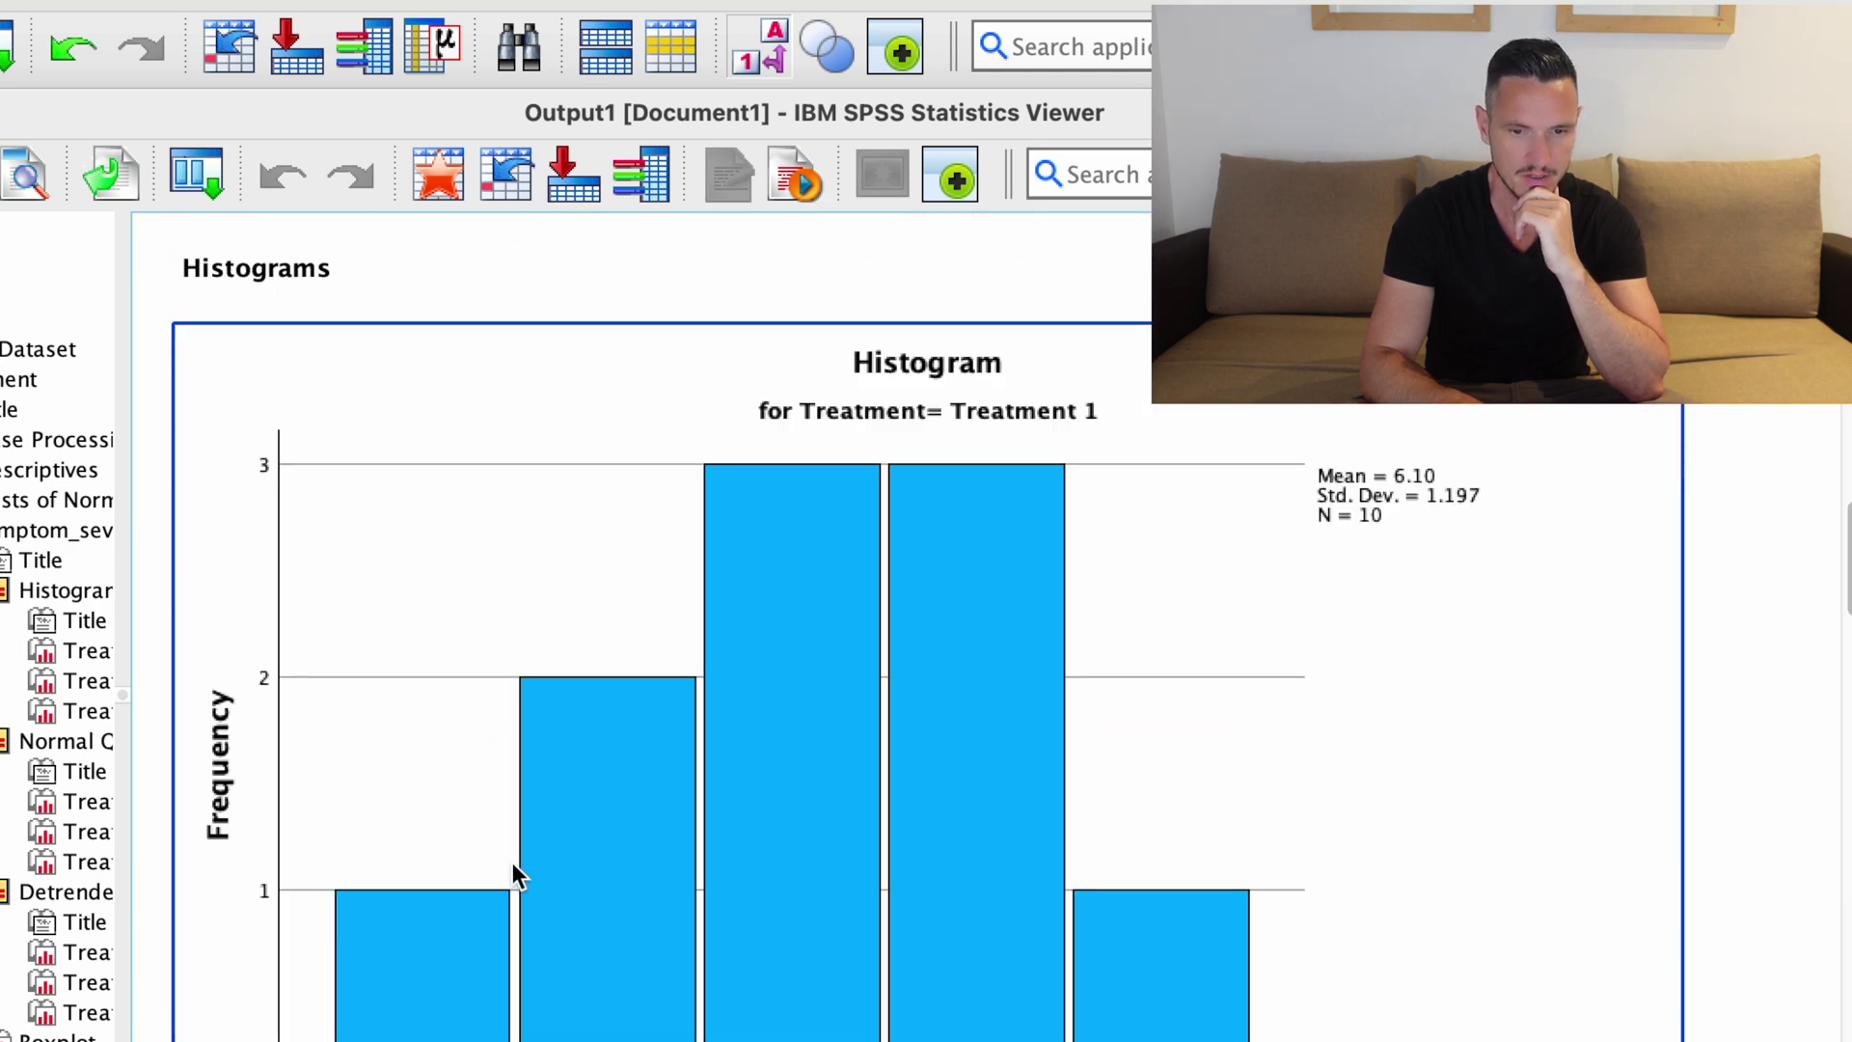
scroll(512, 868, down, 18)
scroll(512, 862, down, 6)
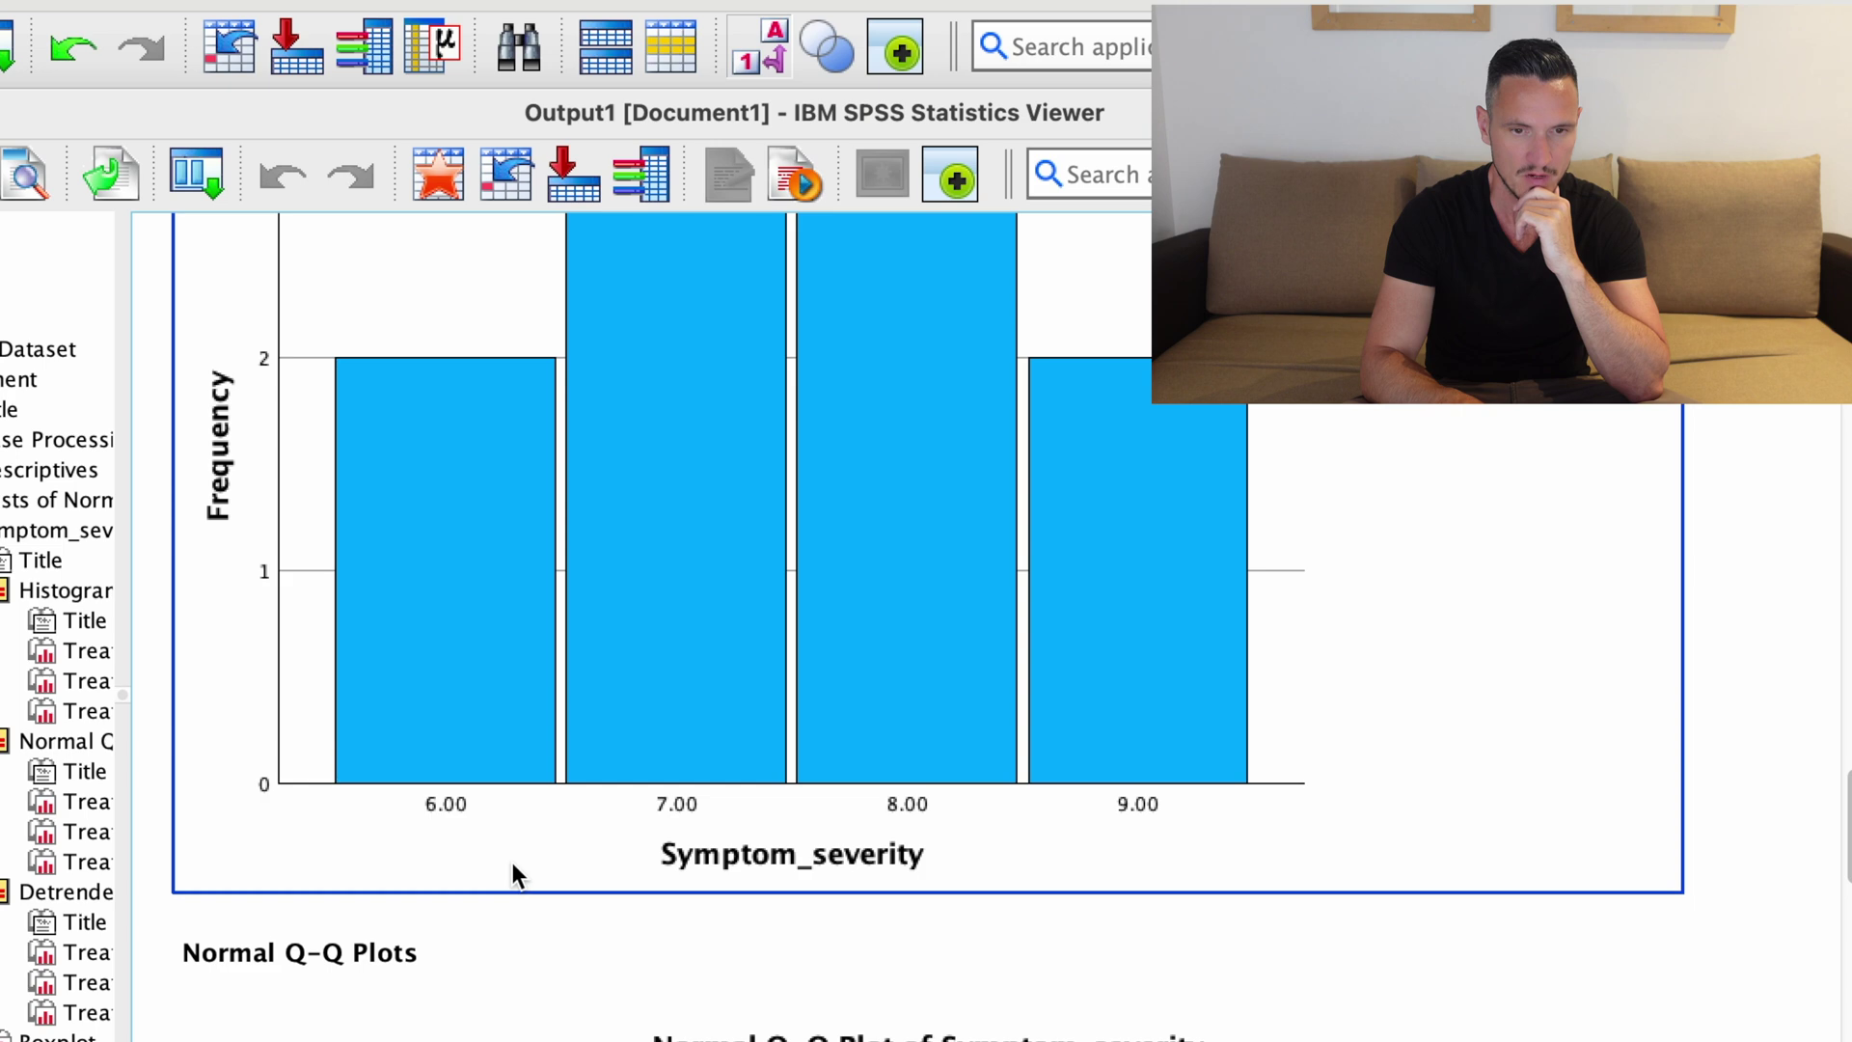
scroll(337, 757, up, 1)
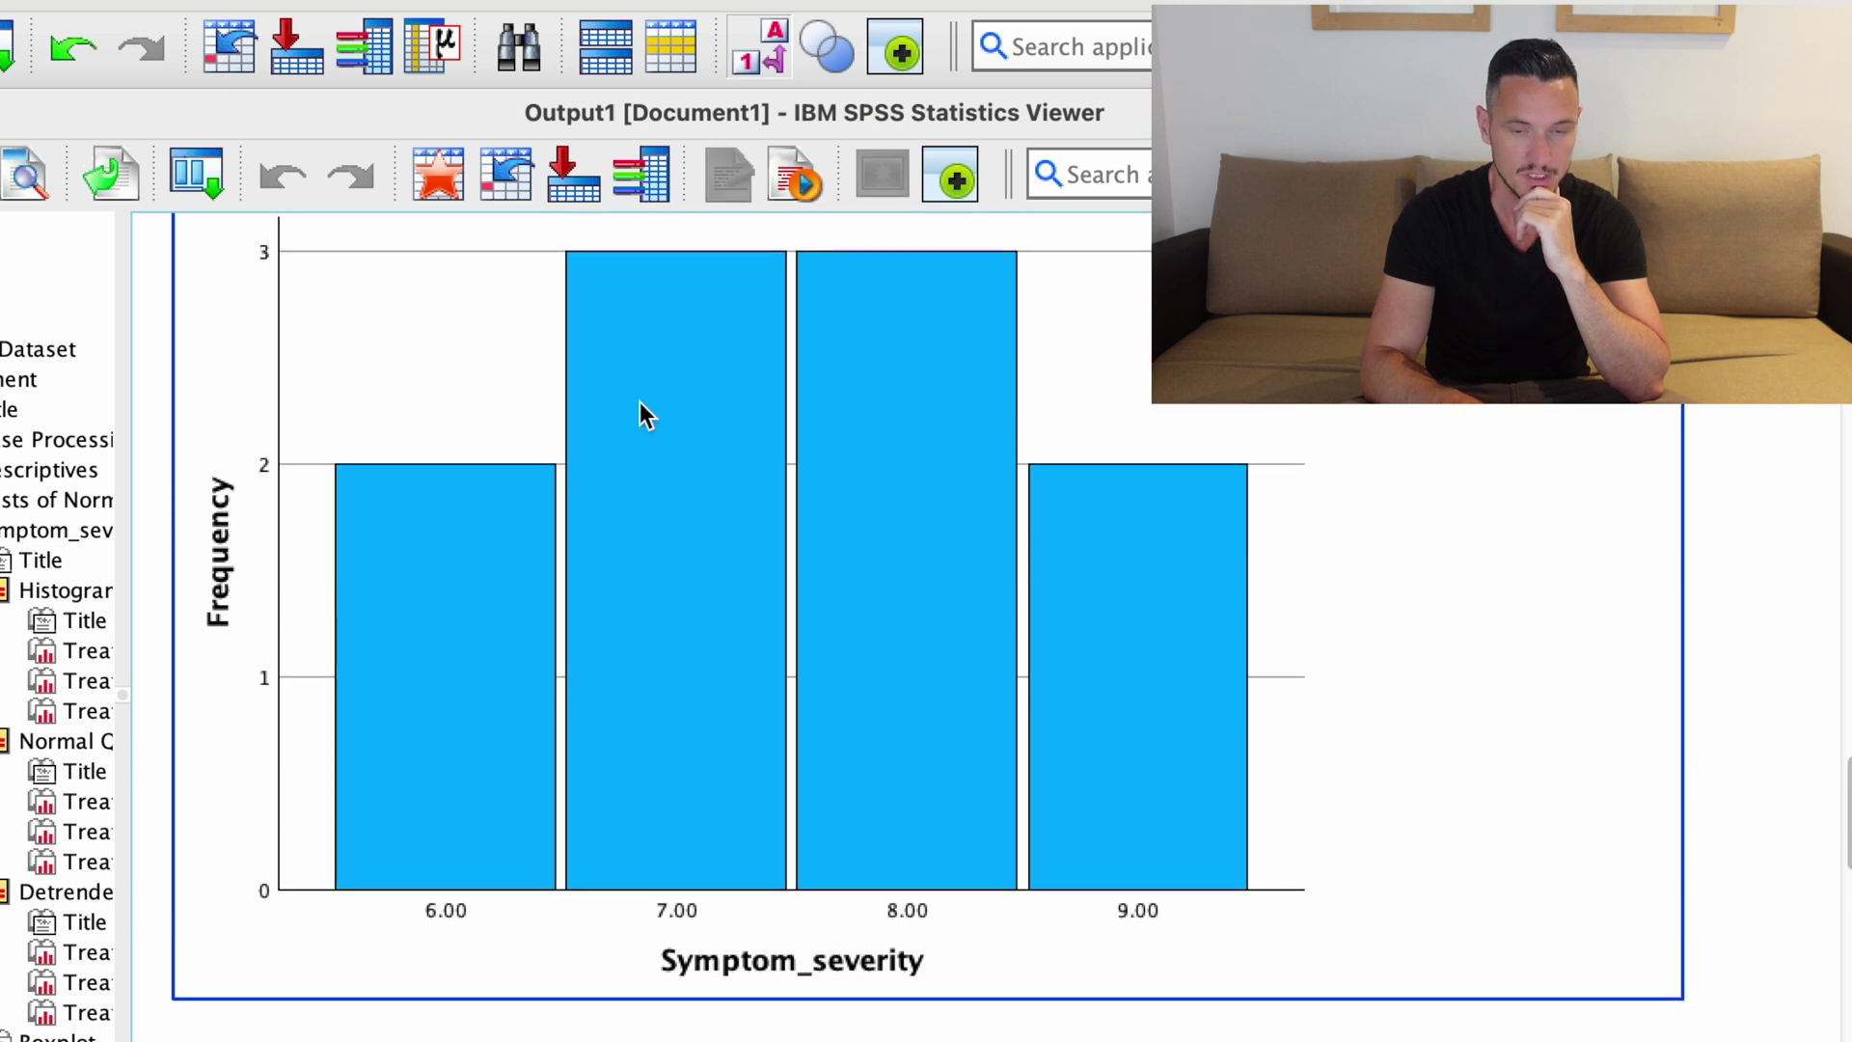
scroll(454, 733, up, 20)
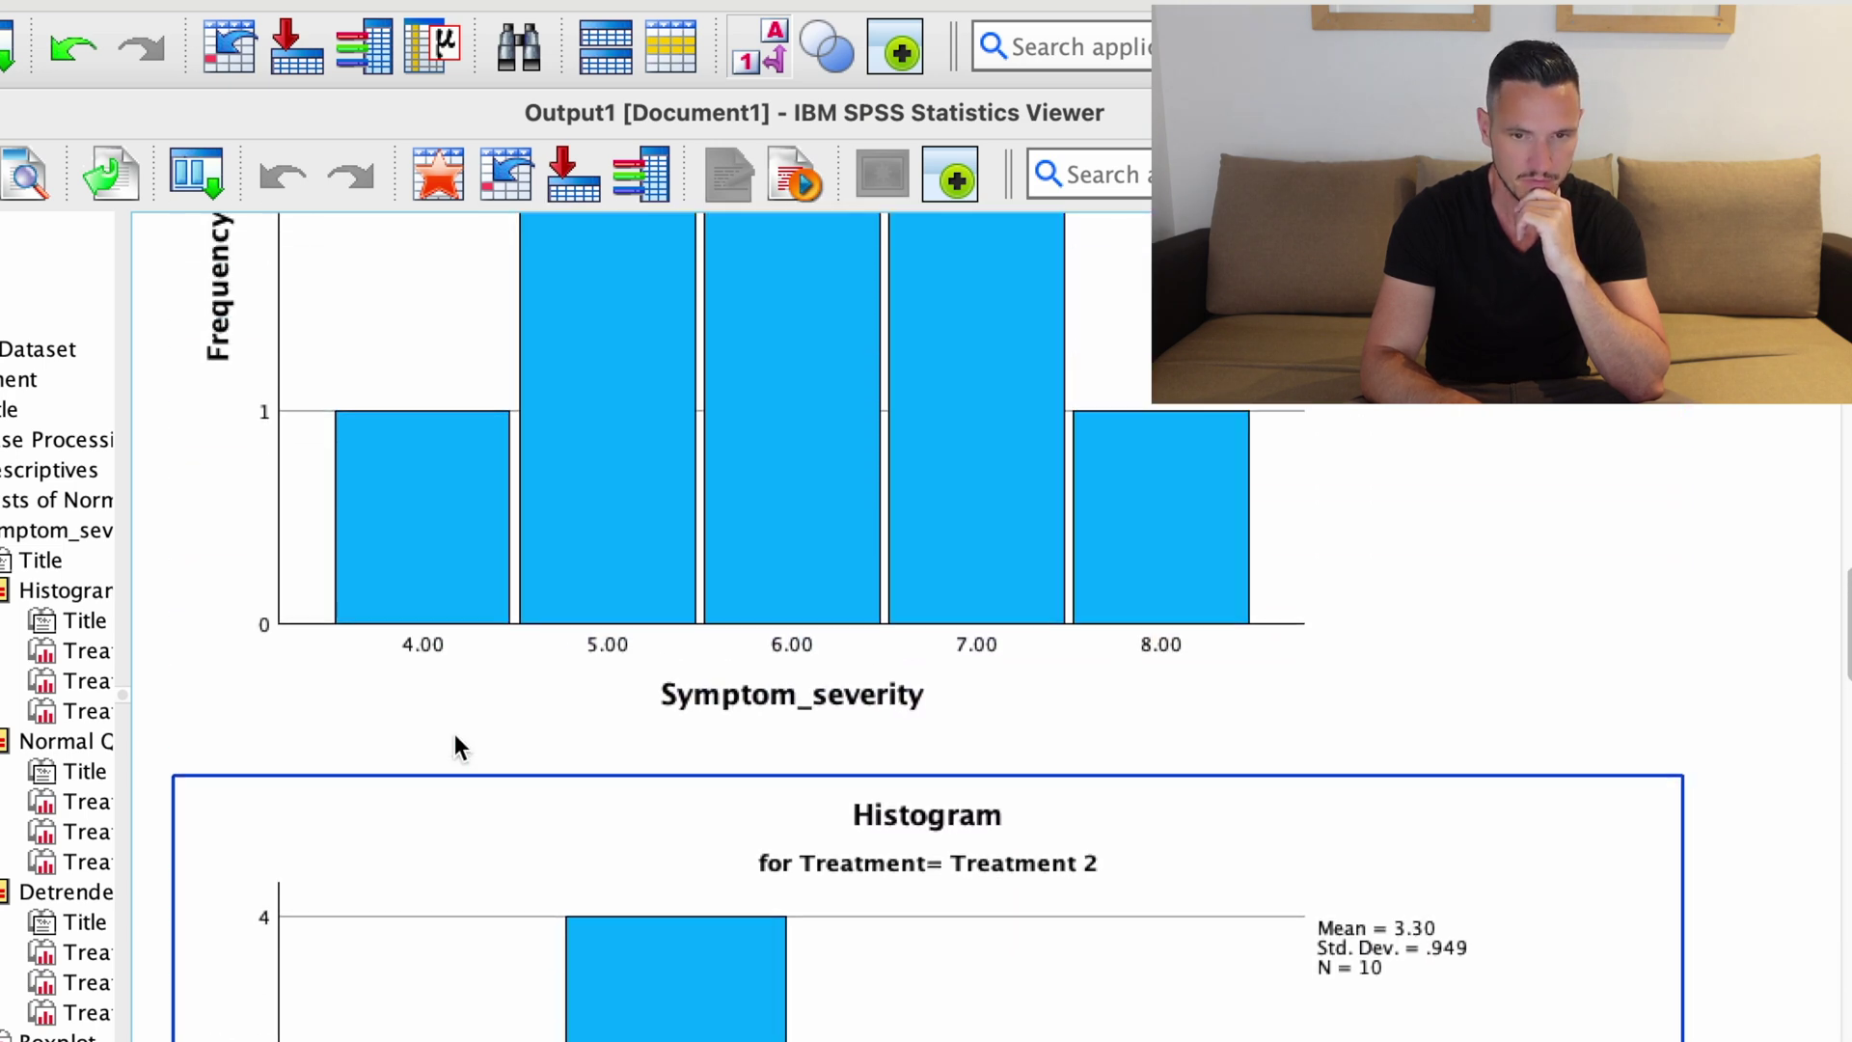
scroll(454, 733, up, 5)
click(1235, 785)
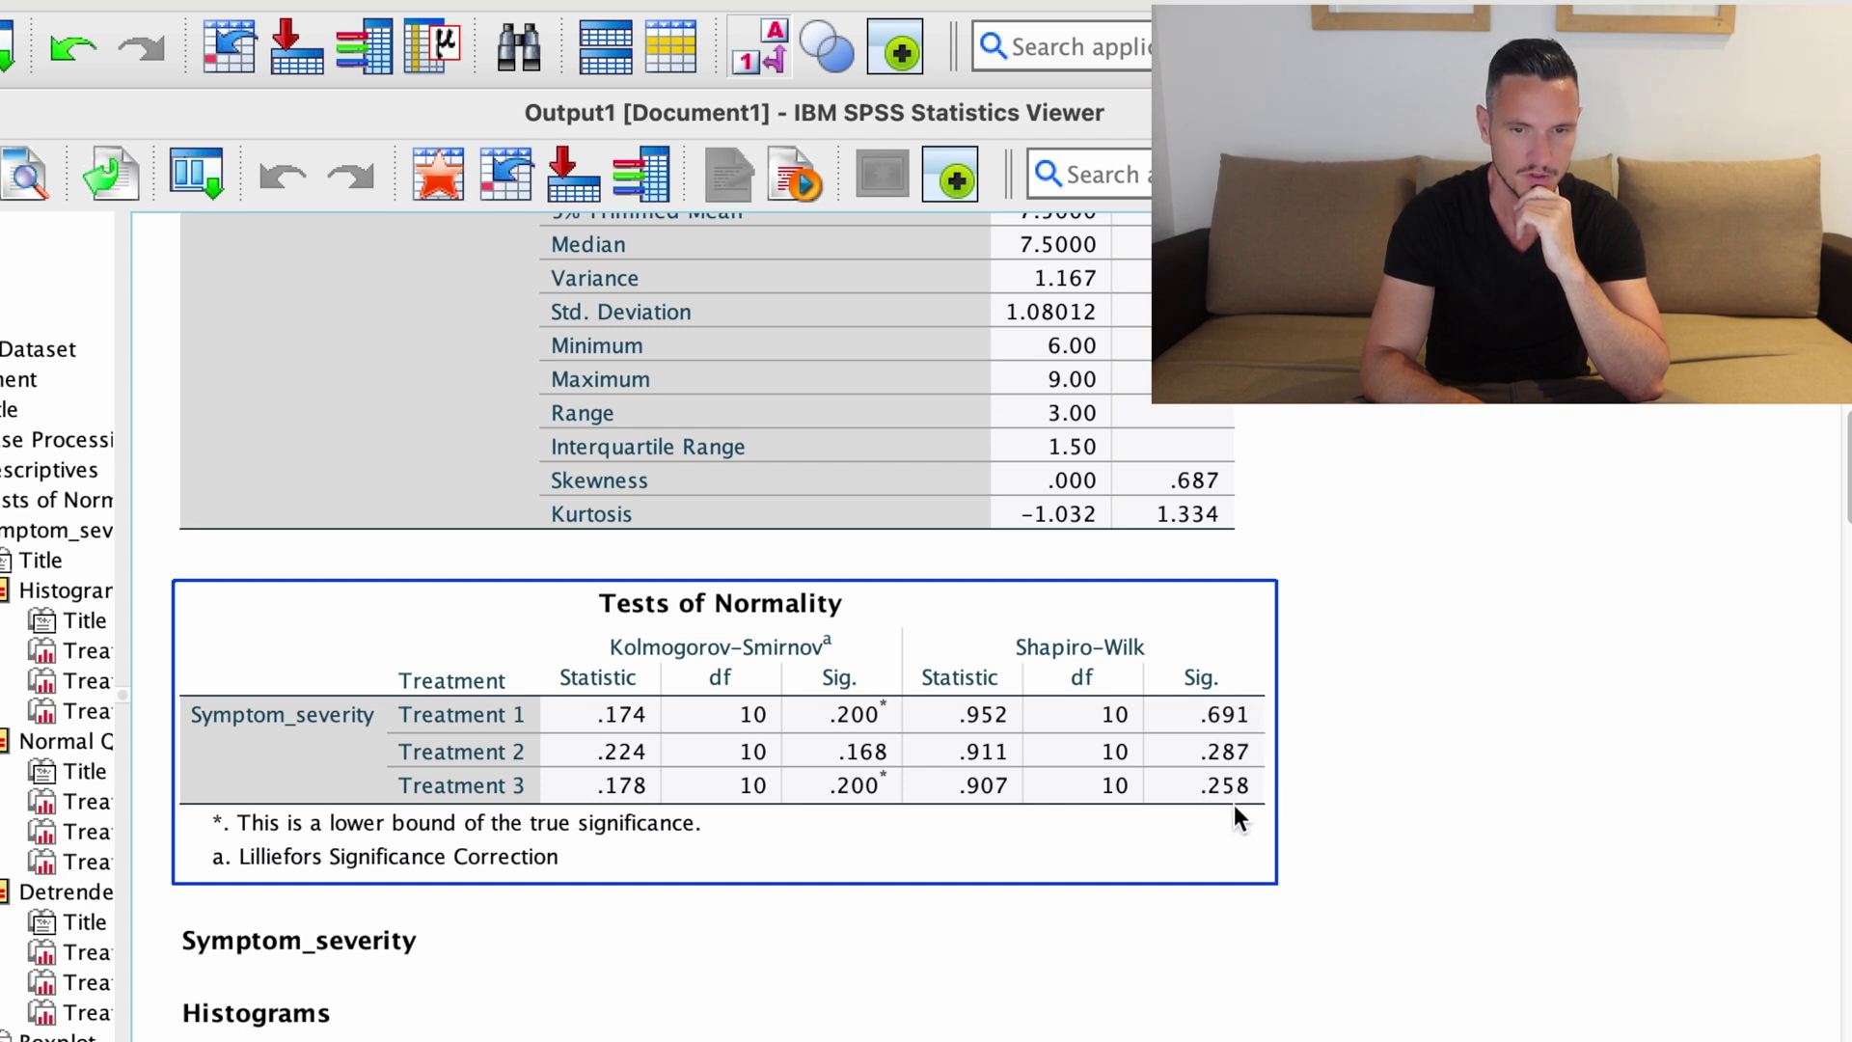
scroll(1240, 818, down, 1)
click(1240, 818)
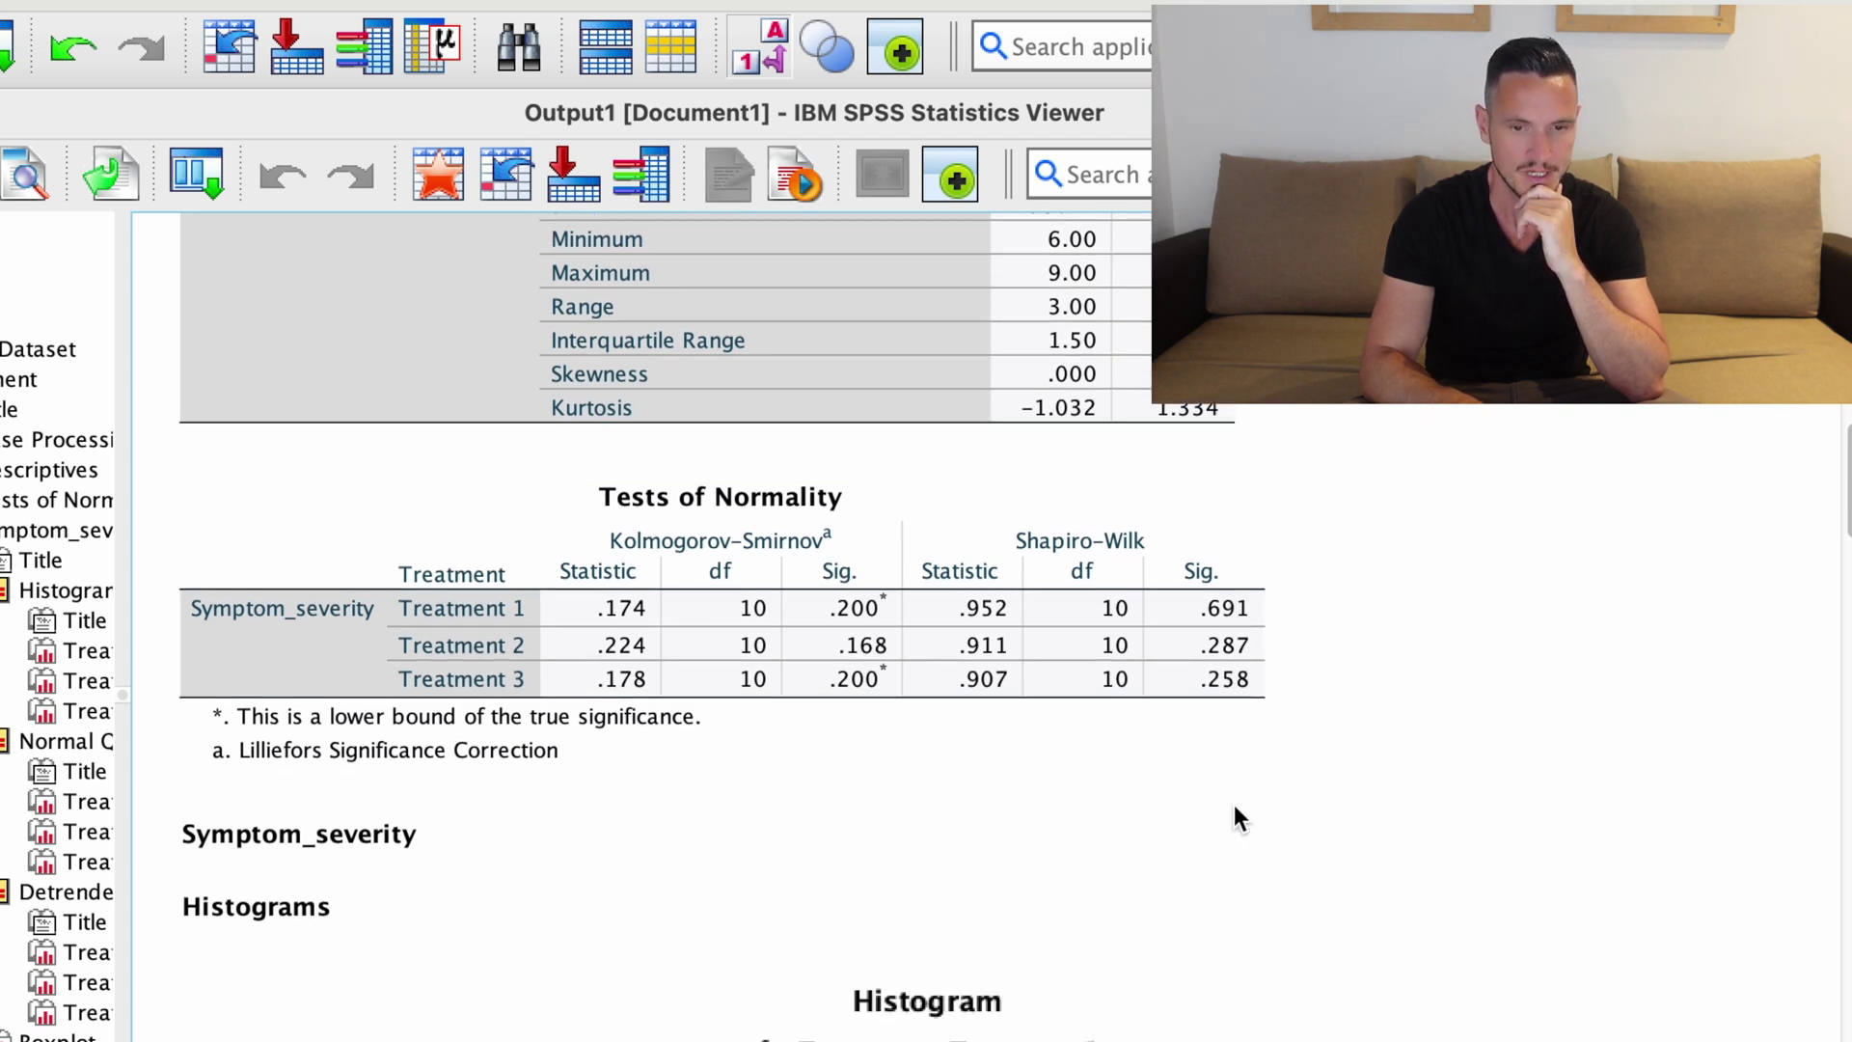
scroll(1238, 818, down, 7)
click(1239, 818)
scroll(1235, 804, up, 7)
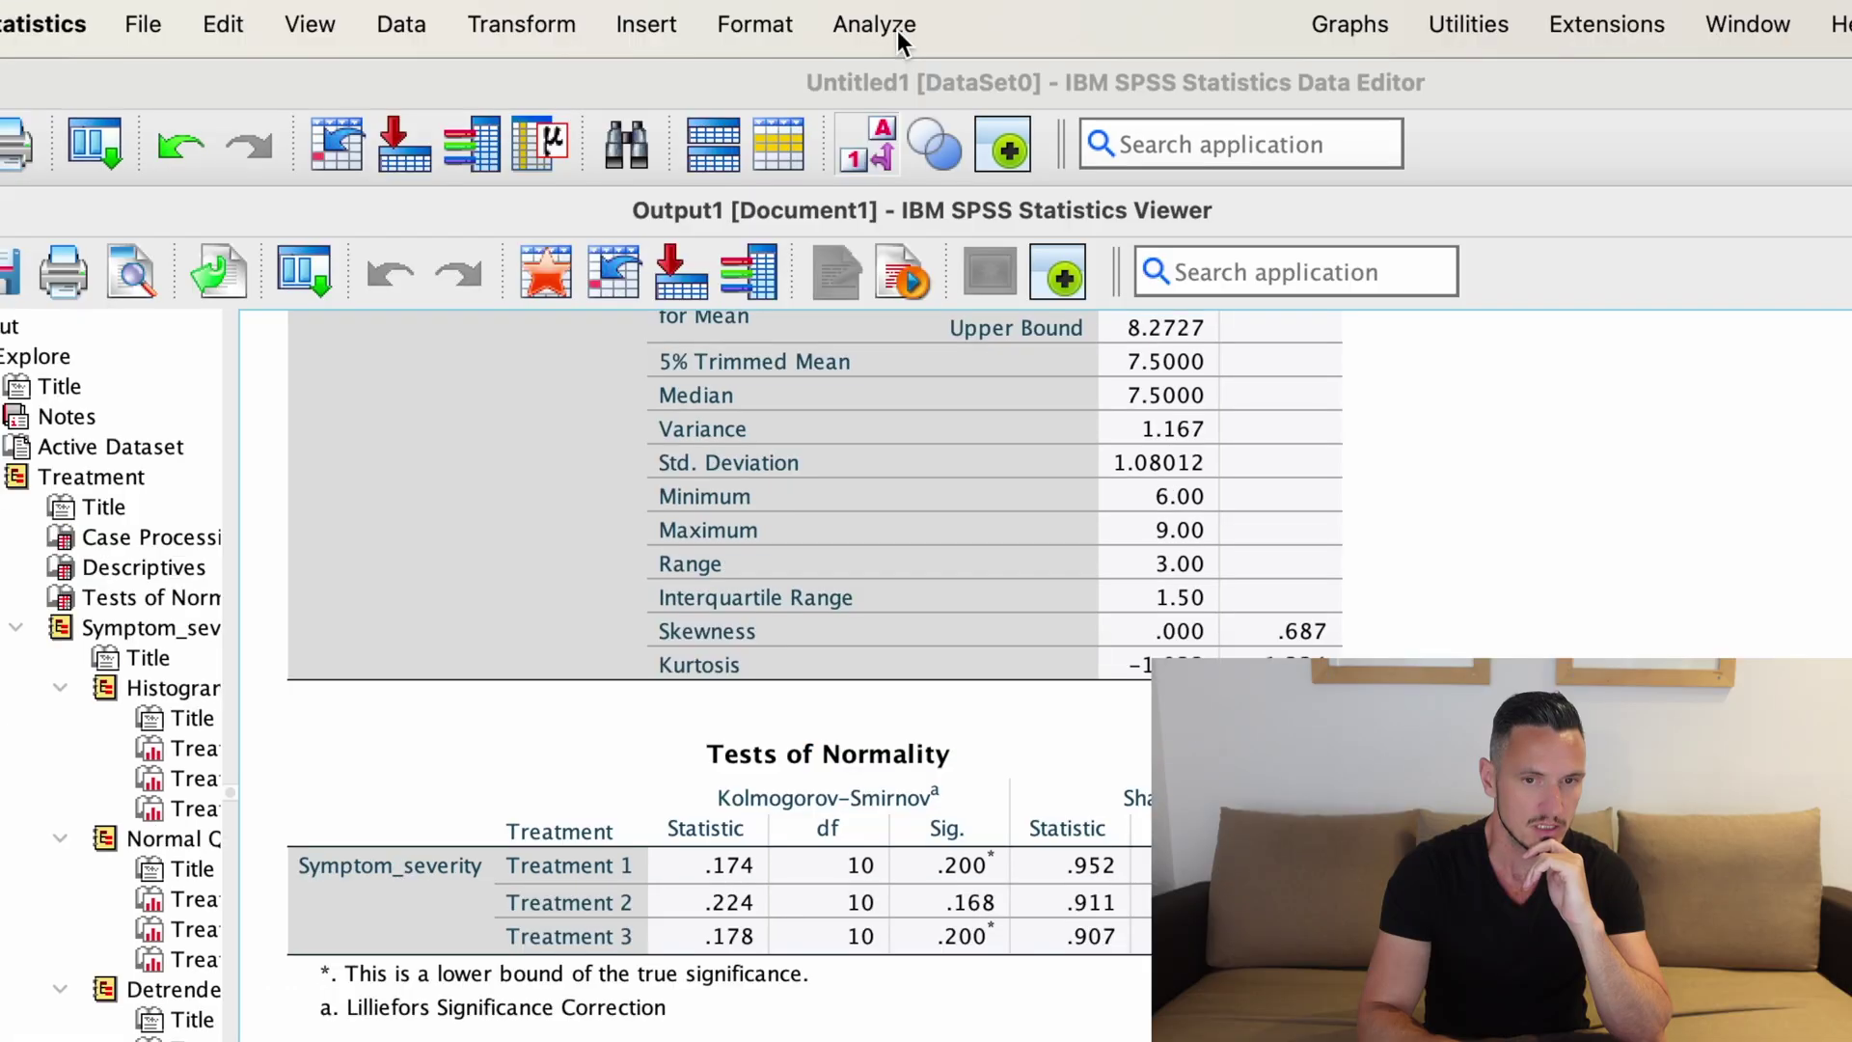
Start a Univariate General Linear Model with Treatment as the fixed factor and Symptom_severity as the dependent variable
click(897, 31)
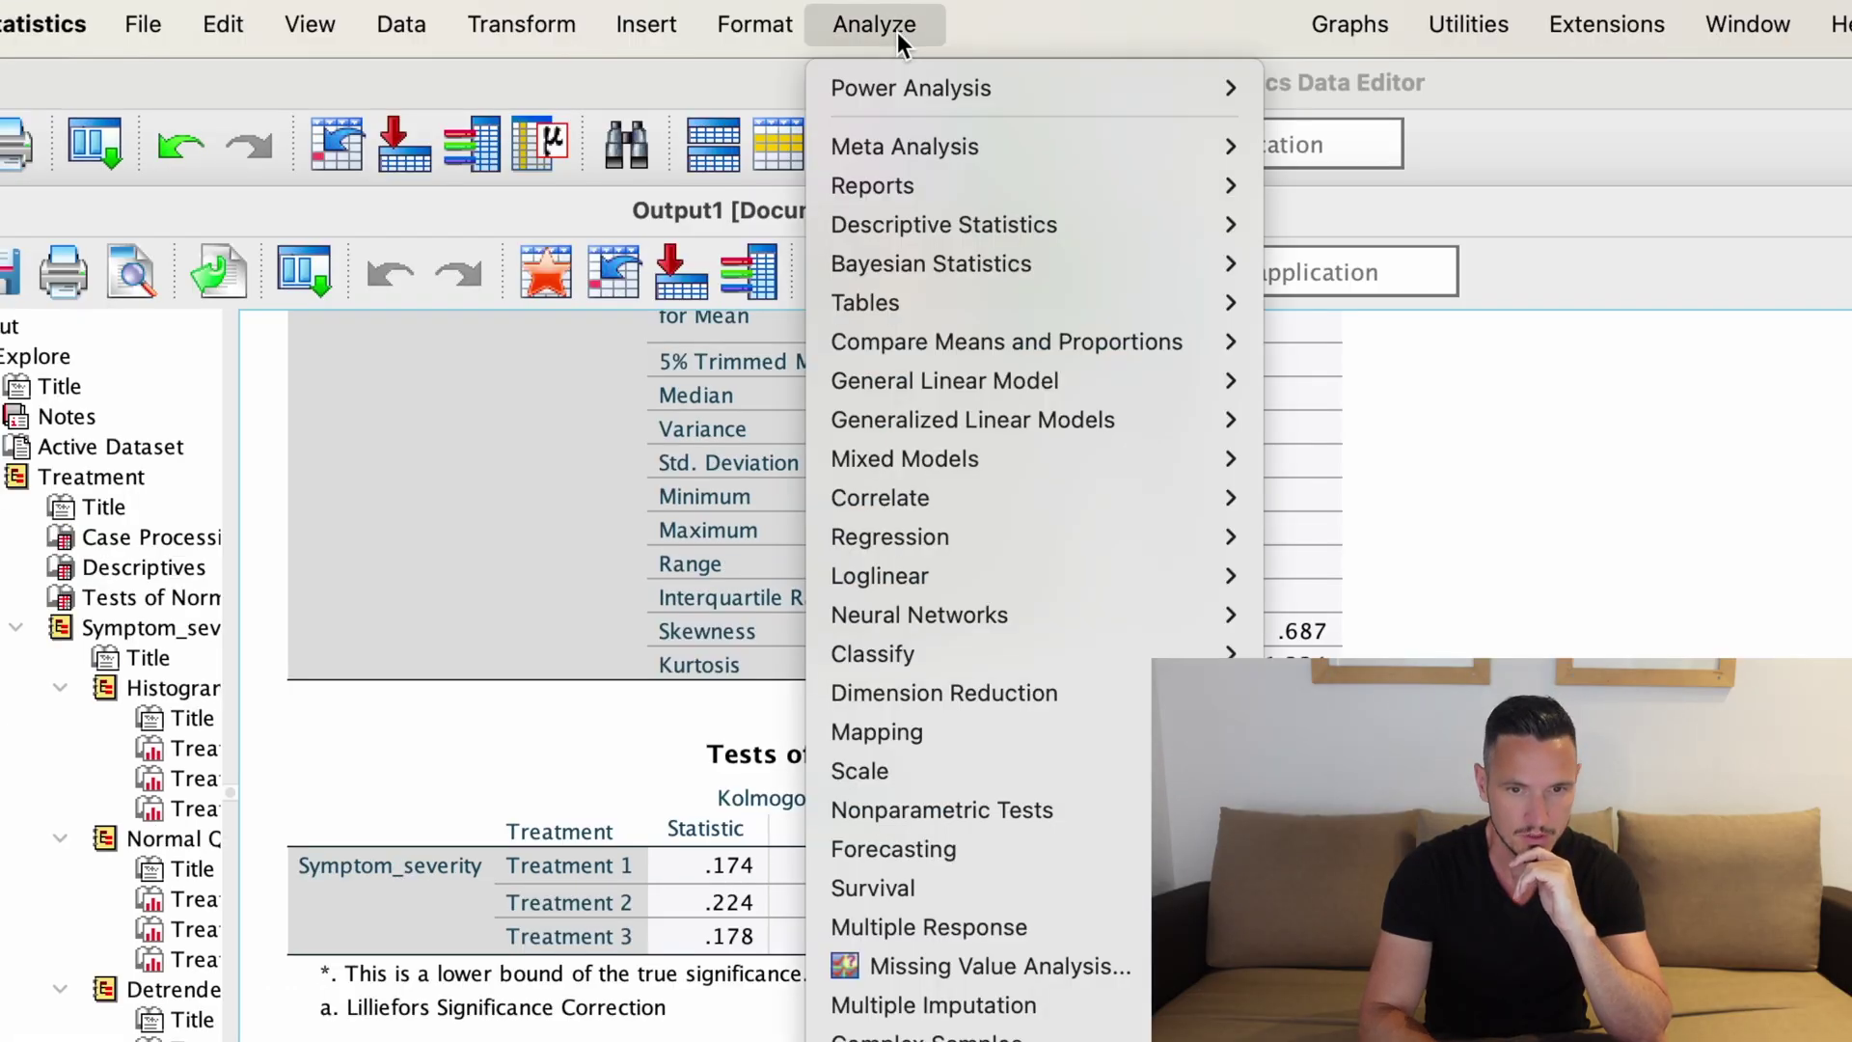
mouse_move(968, 384)
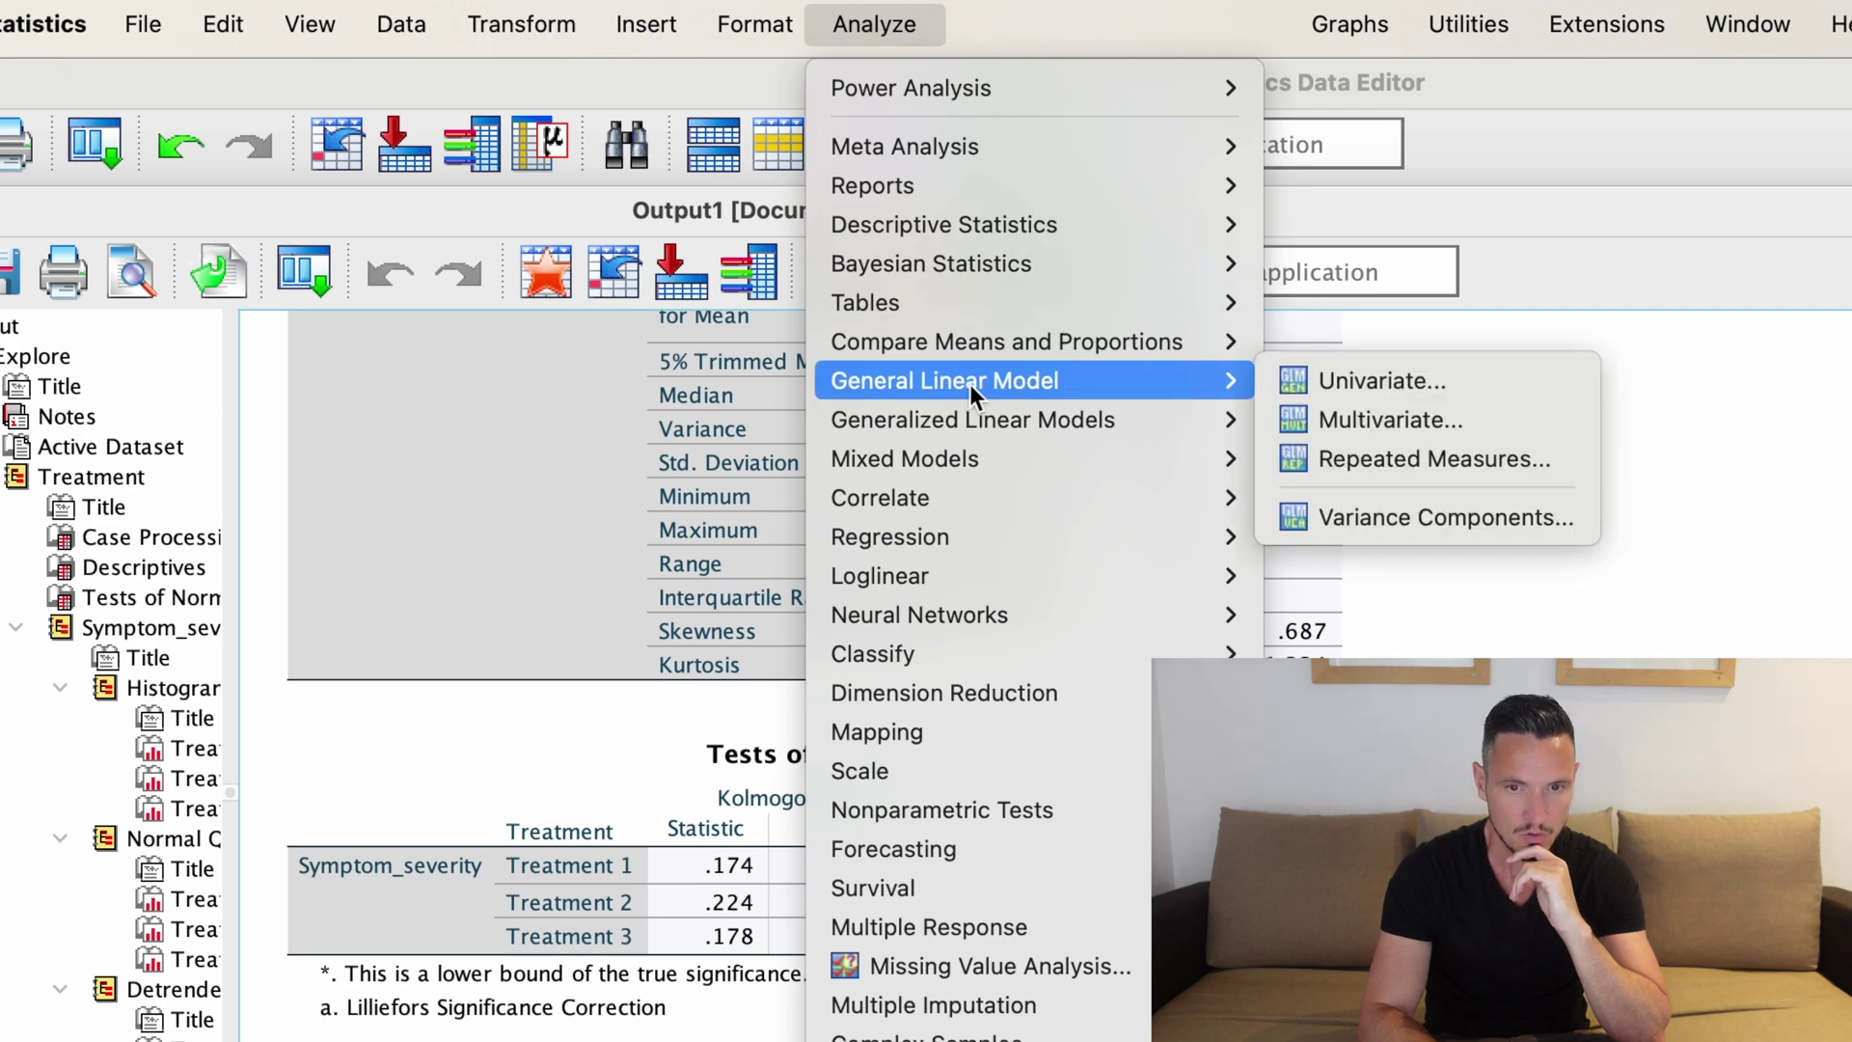
click(1352, 384)
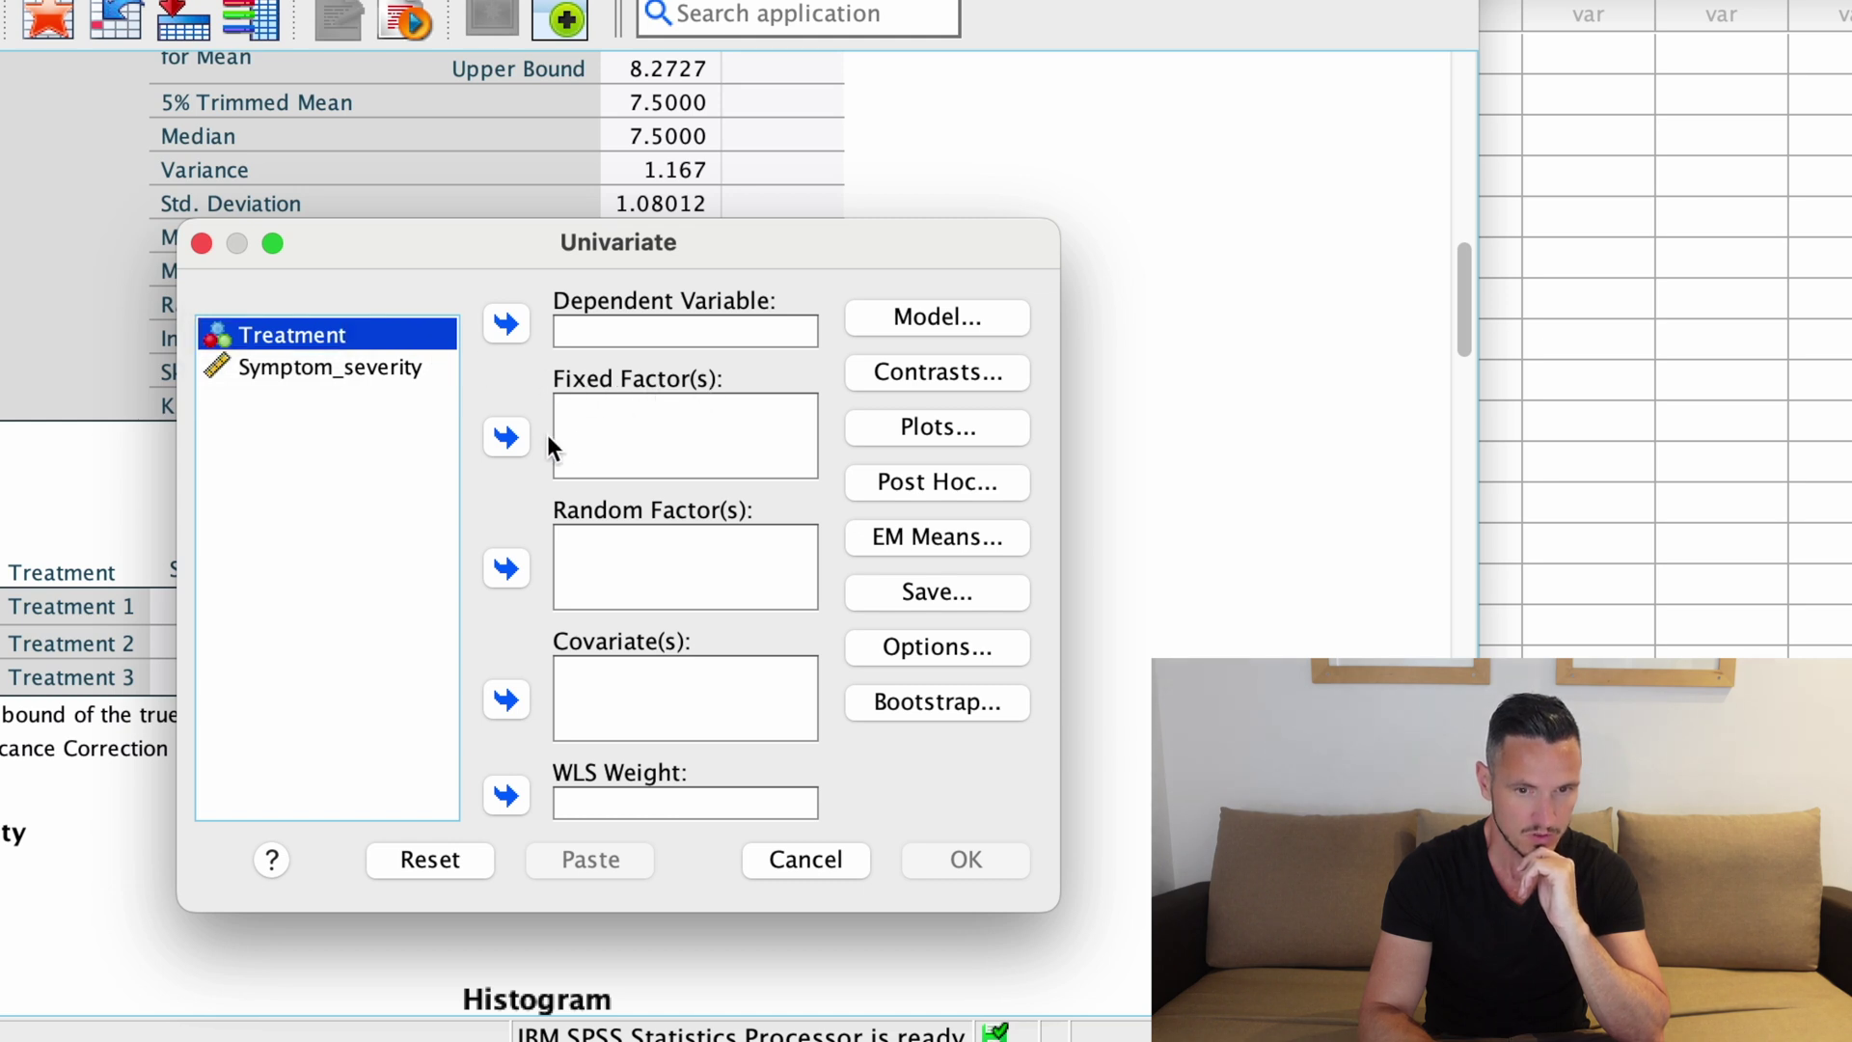
click(506, 436)
click(330, 338)
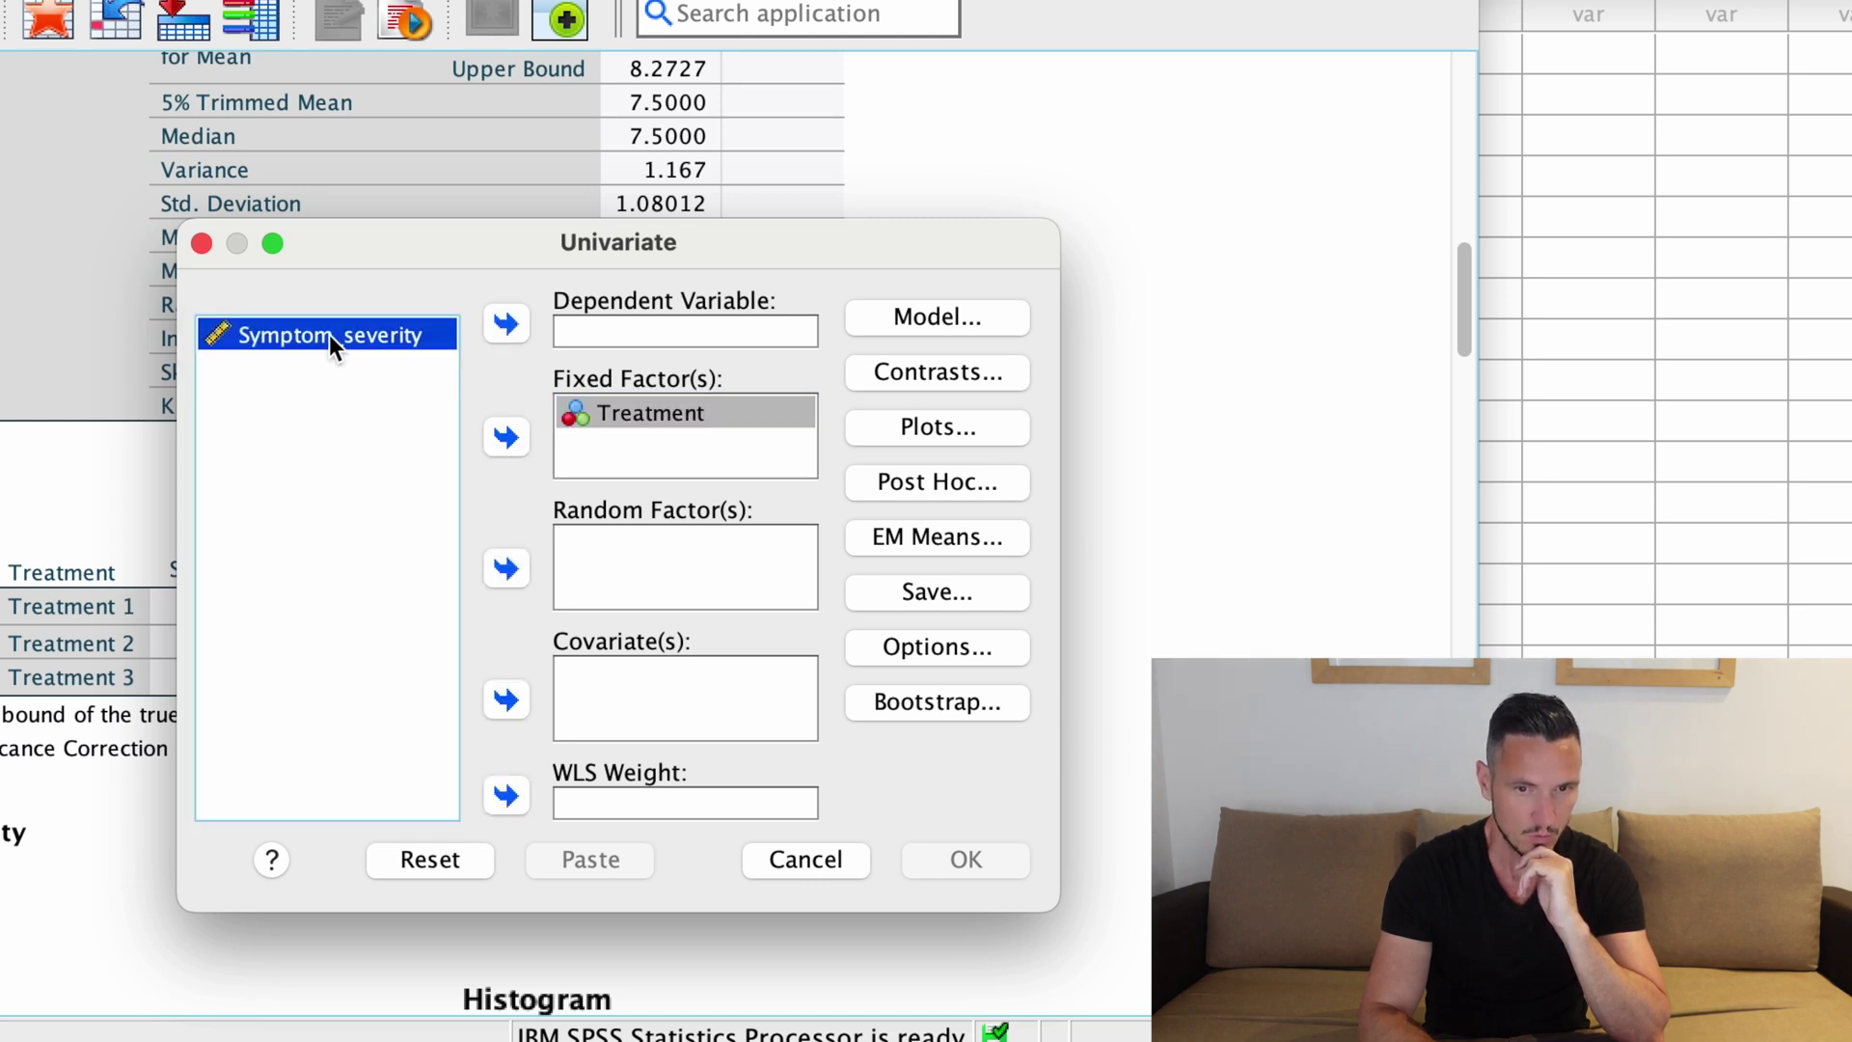
click(510, 331)
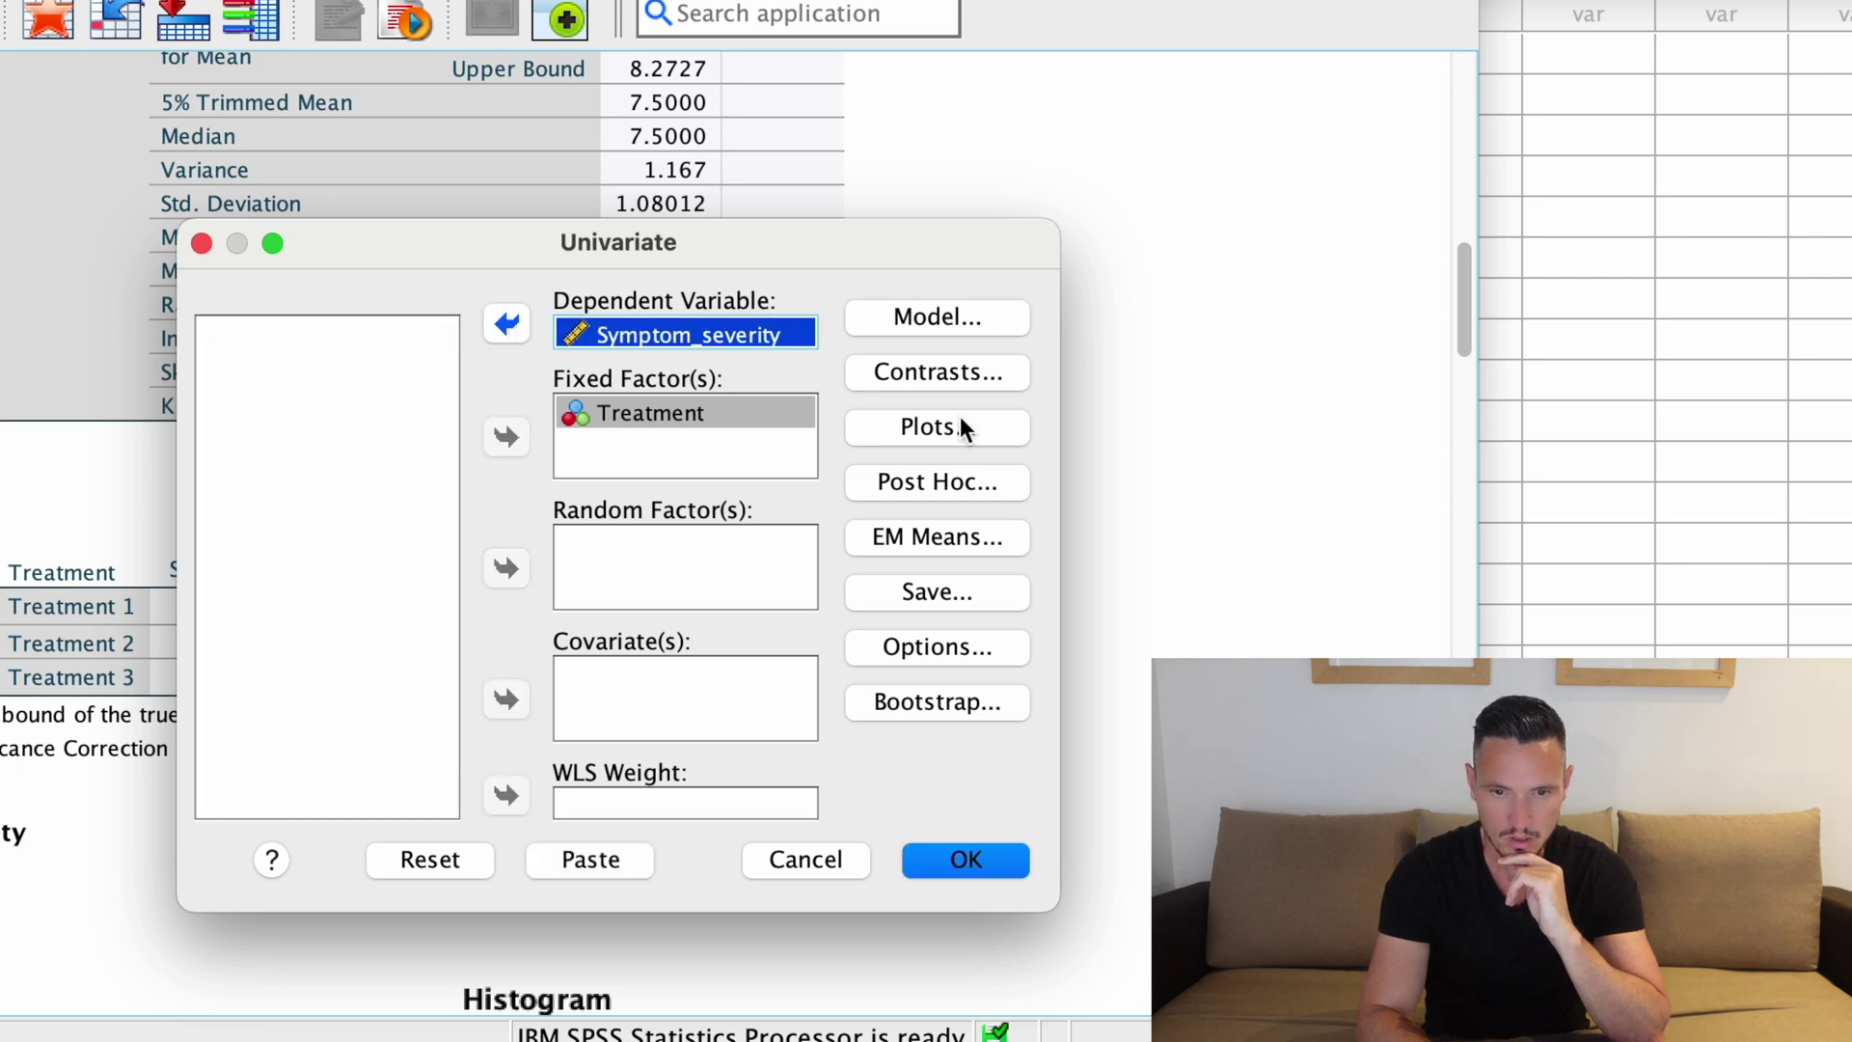
Request descriptive statistics, estimates of effect size and homogeneity tests in the Univariate options
click(934, 646)
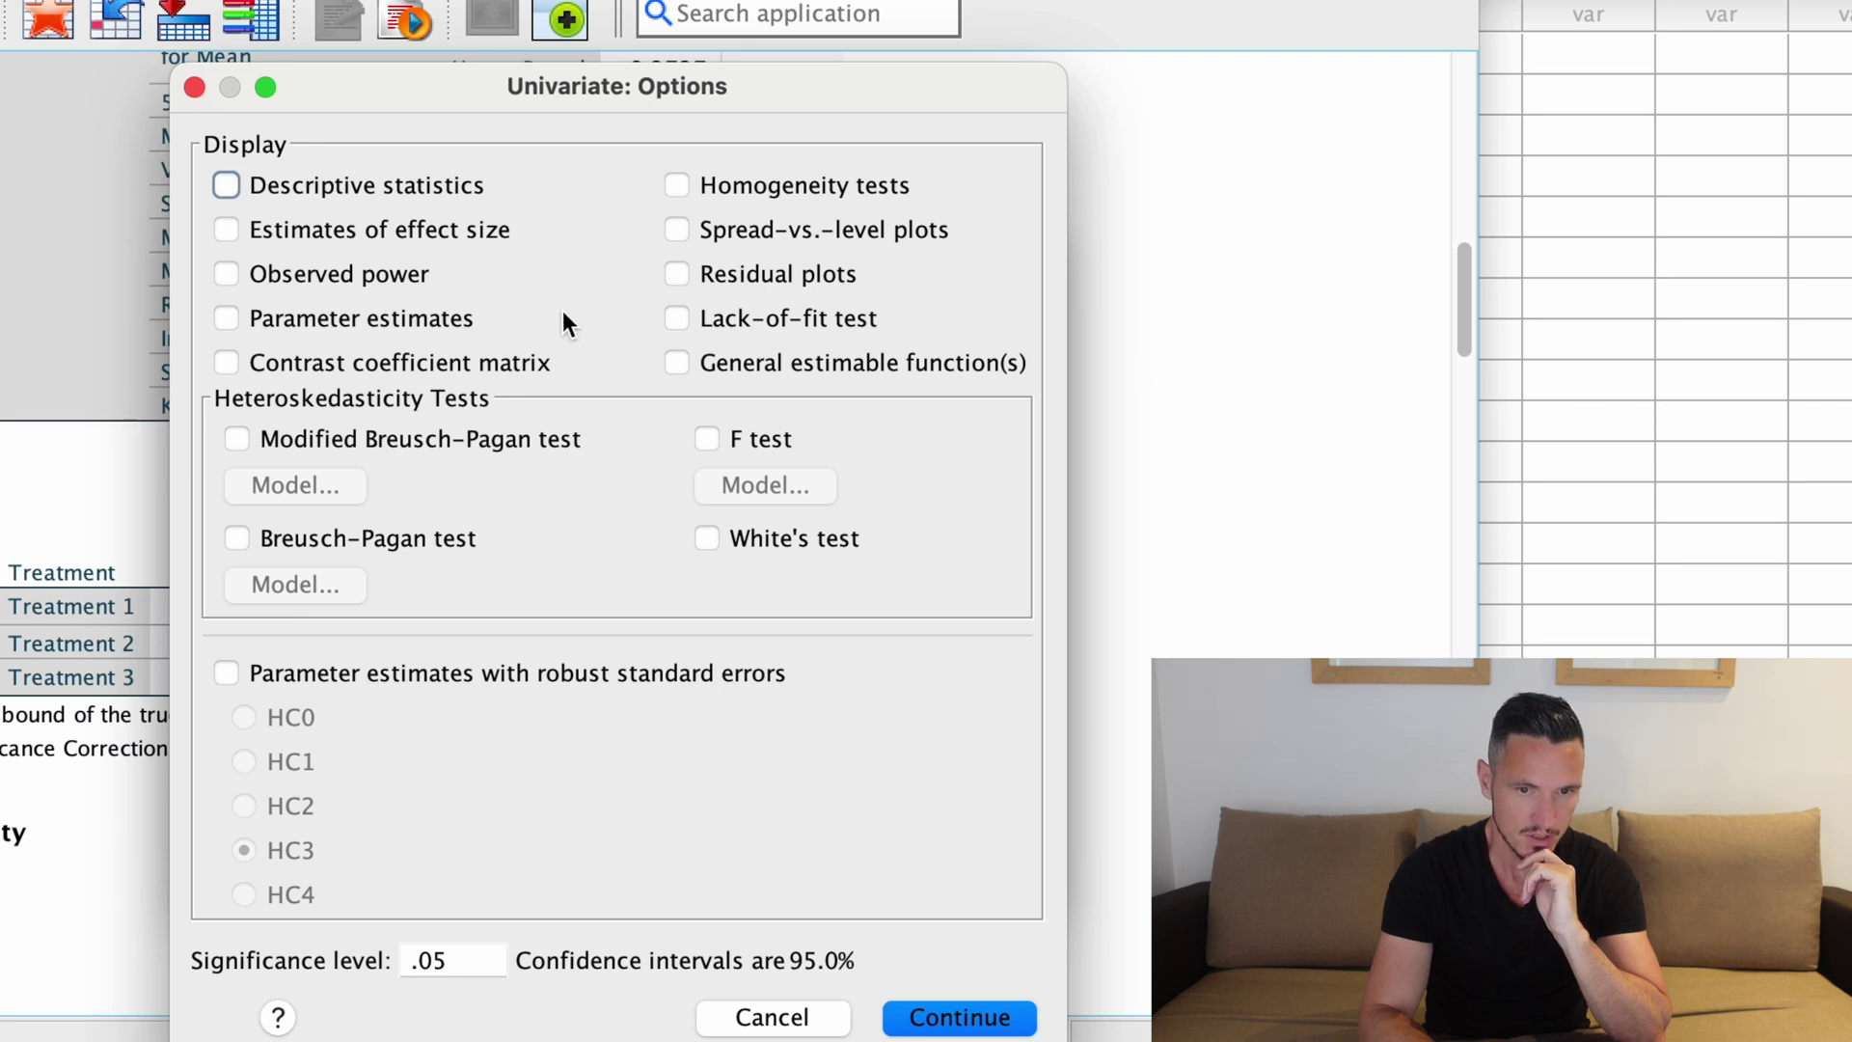
click(316, 185)
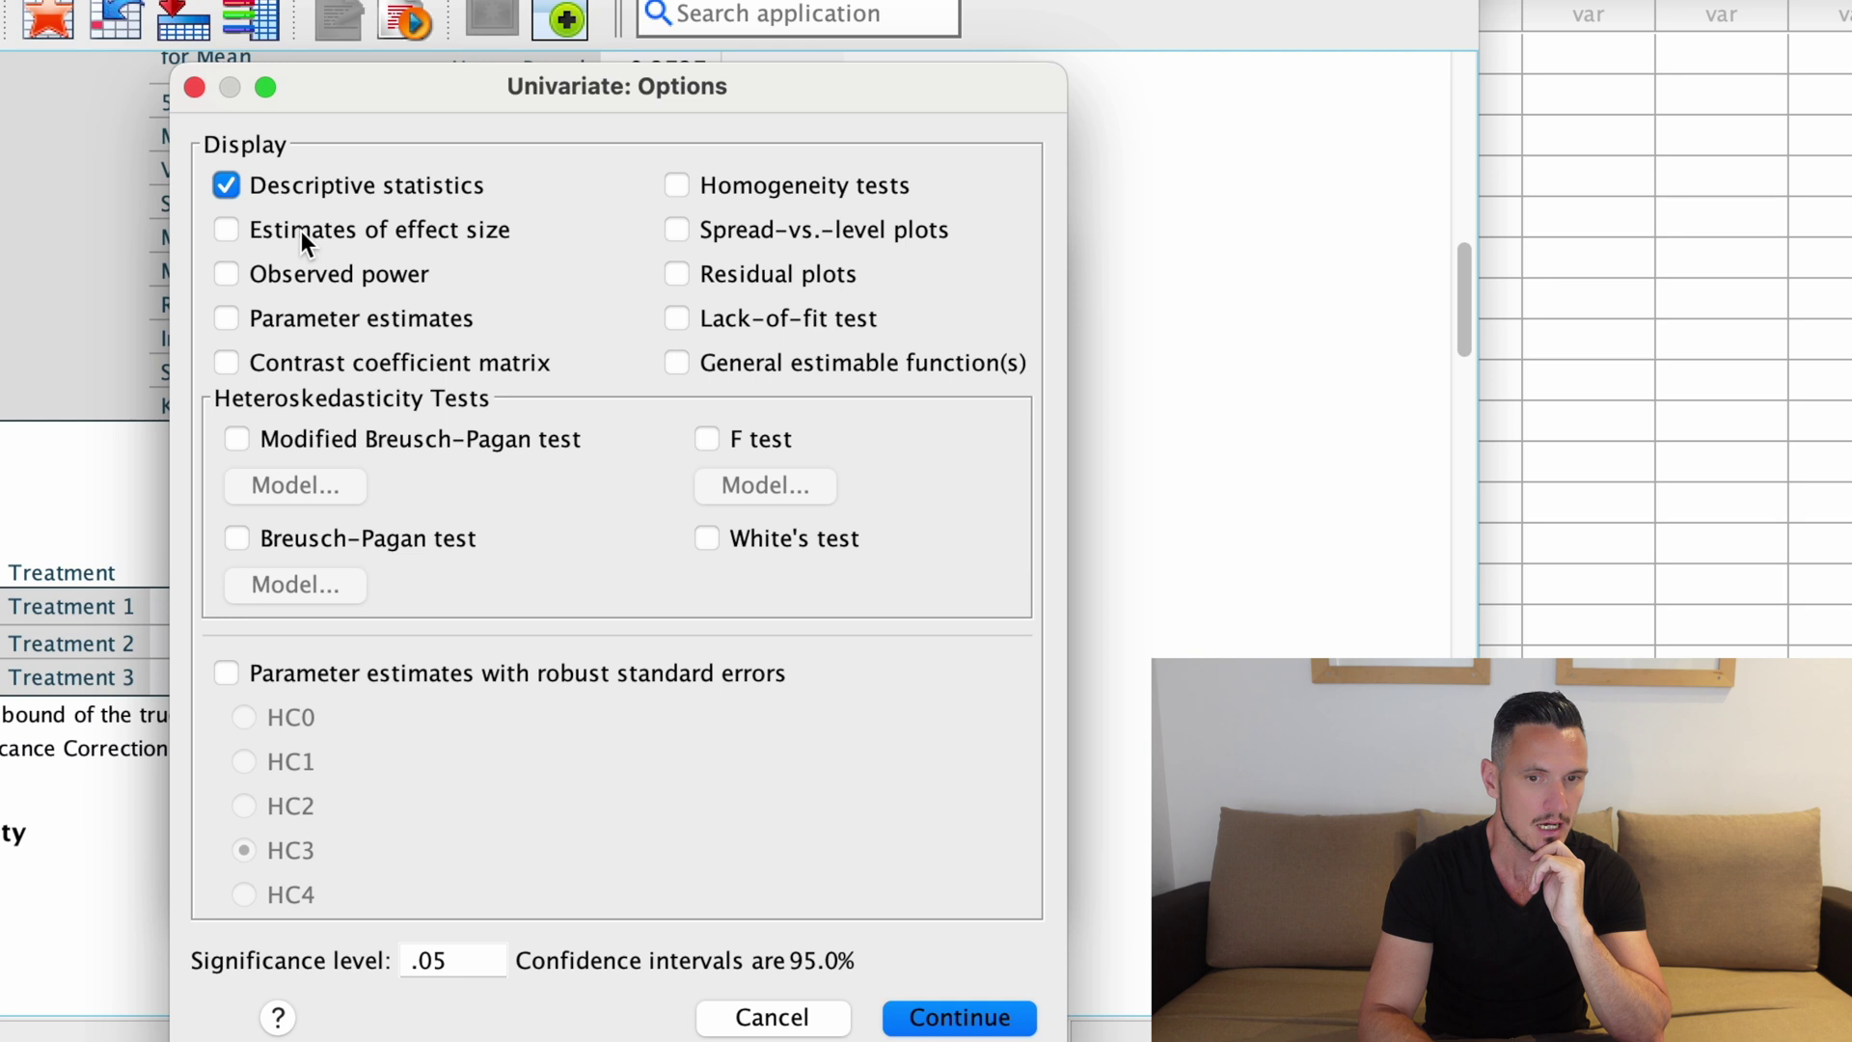
click(324, 233)
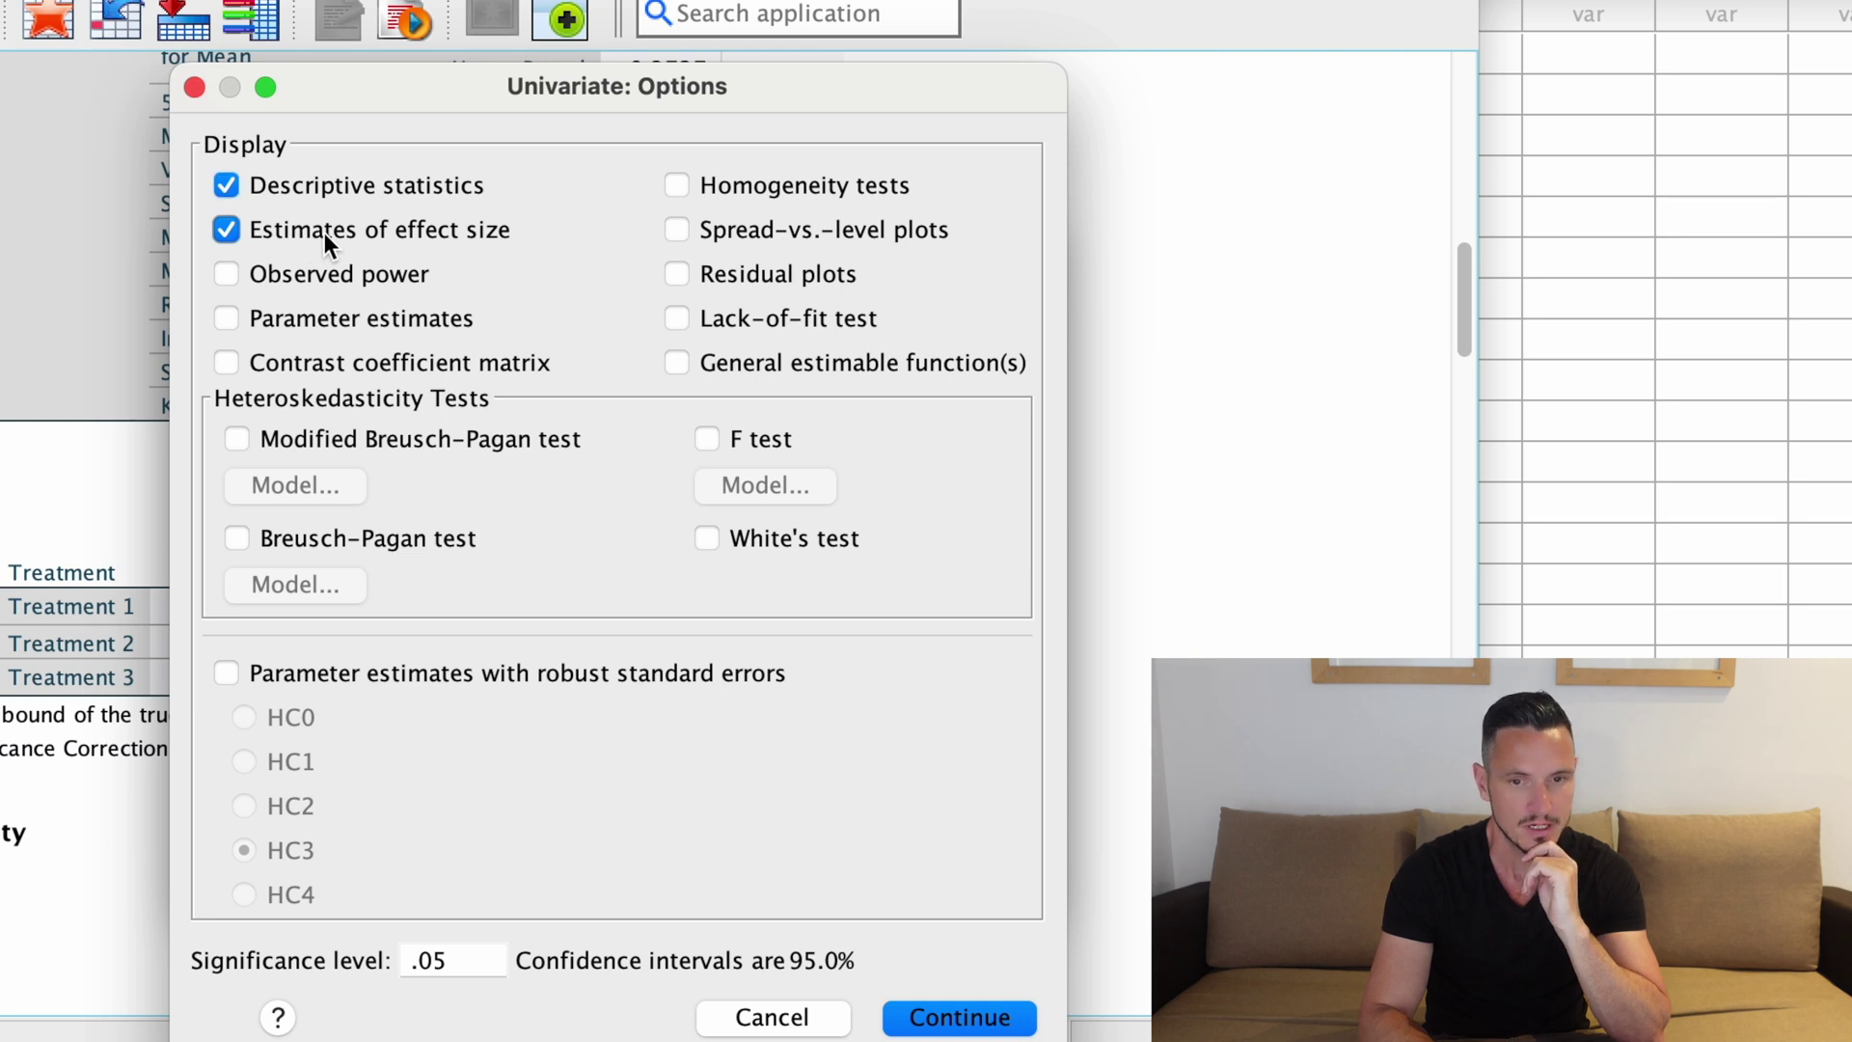
click(841, 185)
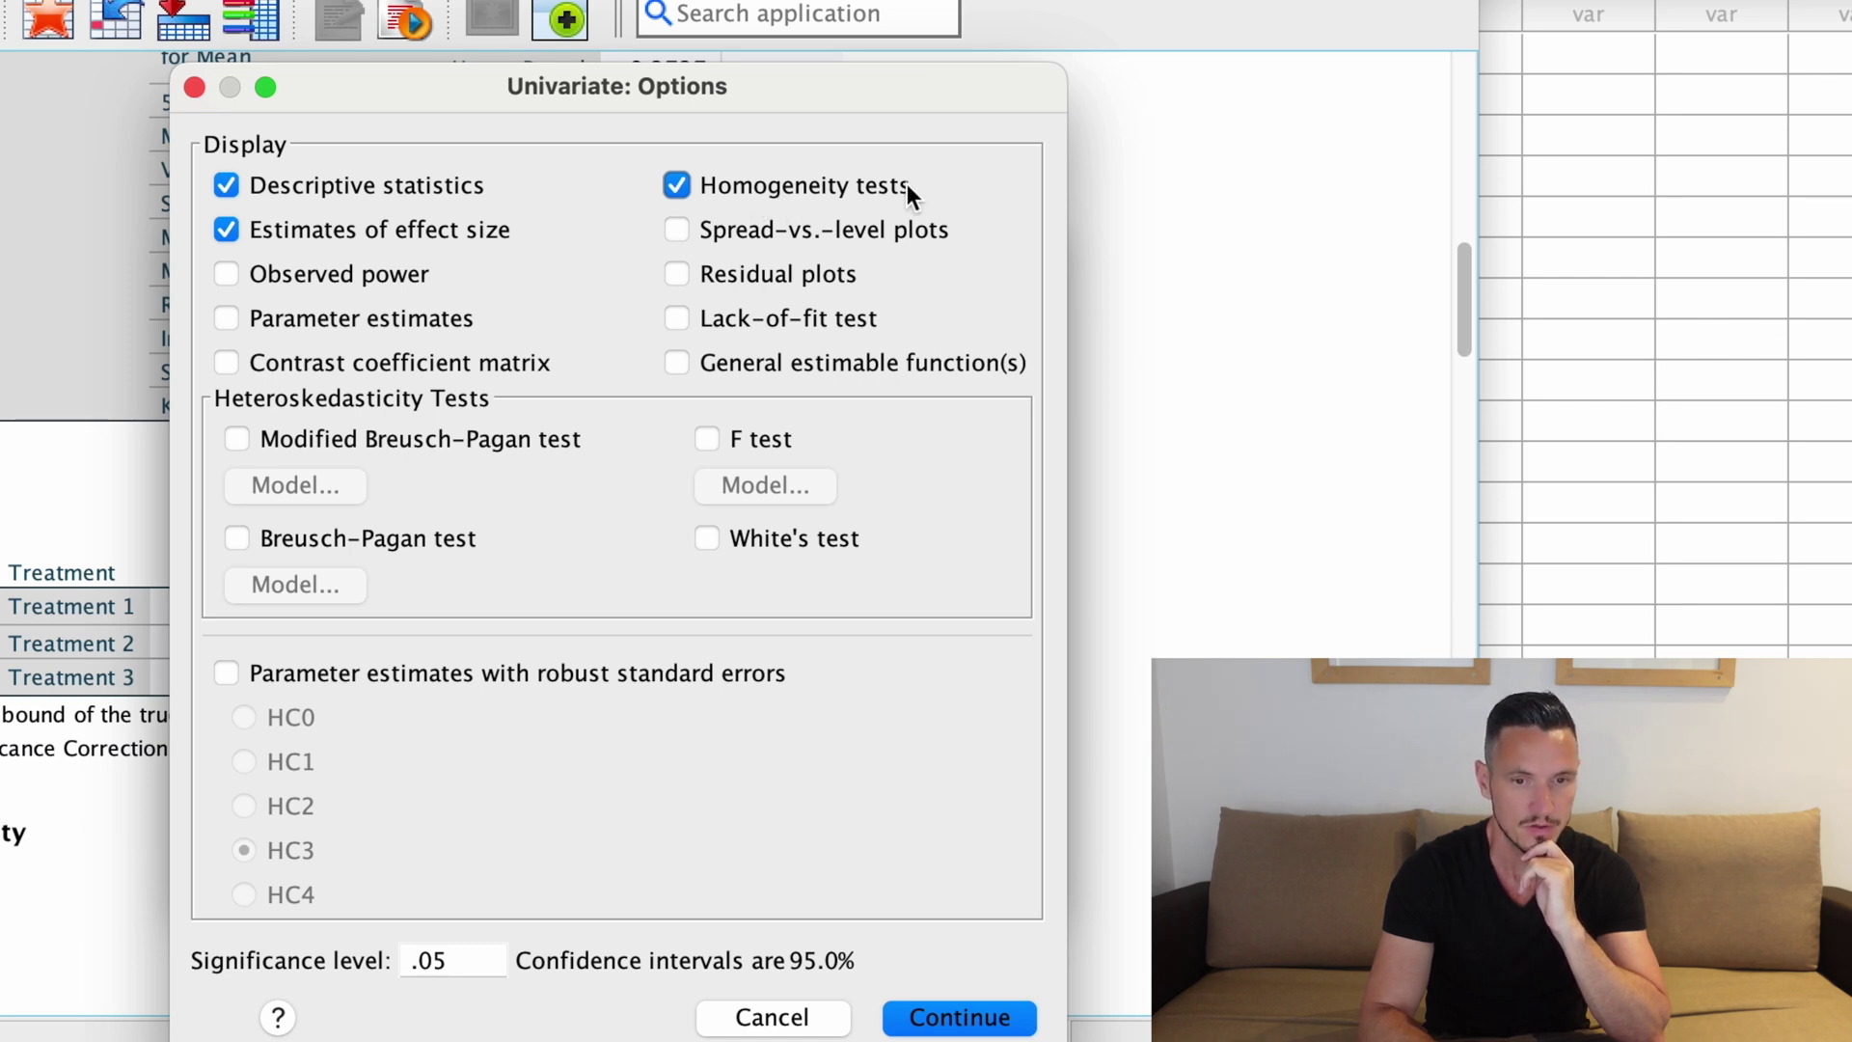
click(999, 1022)
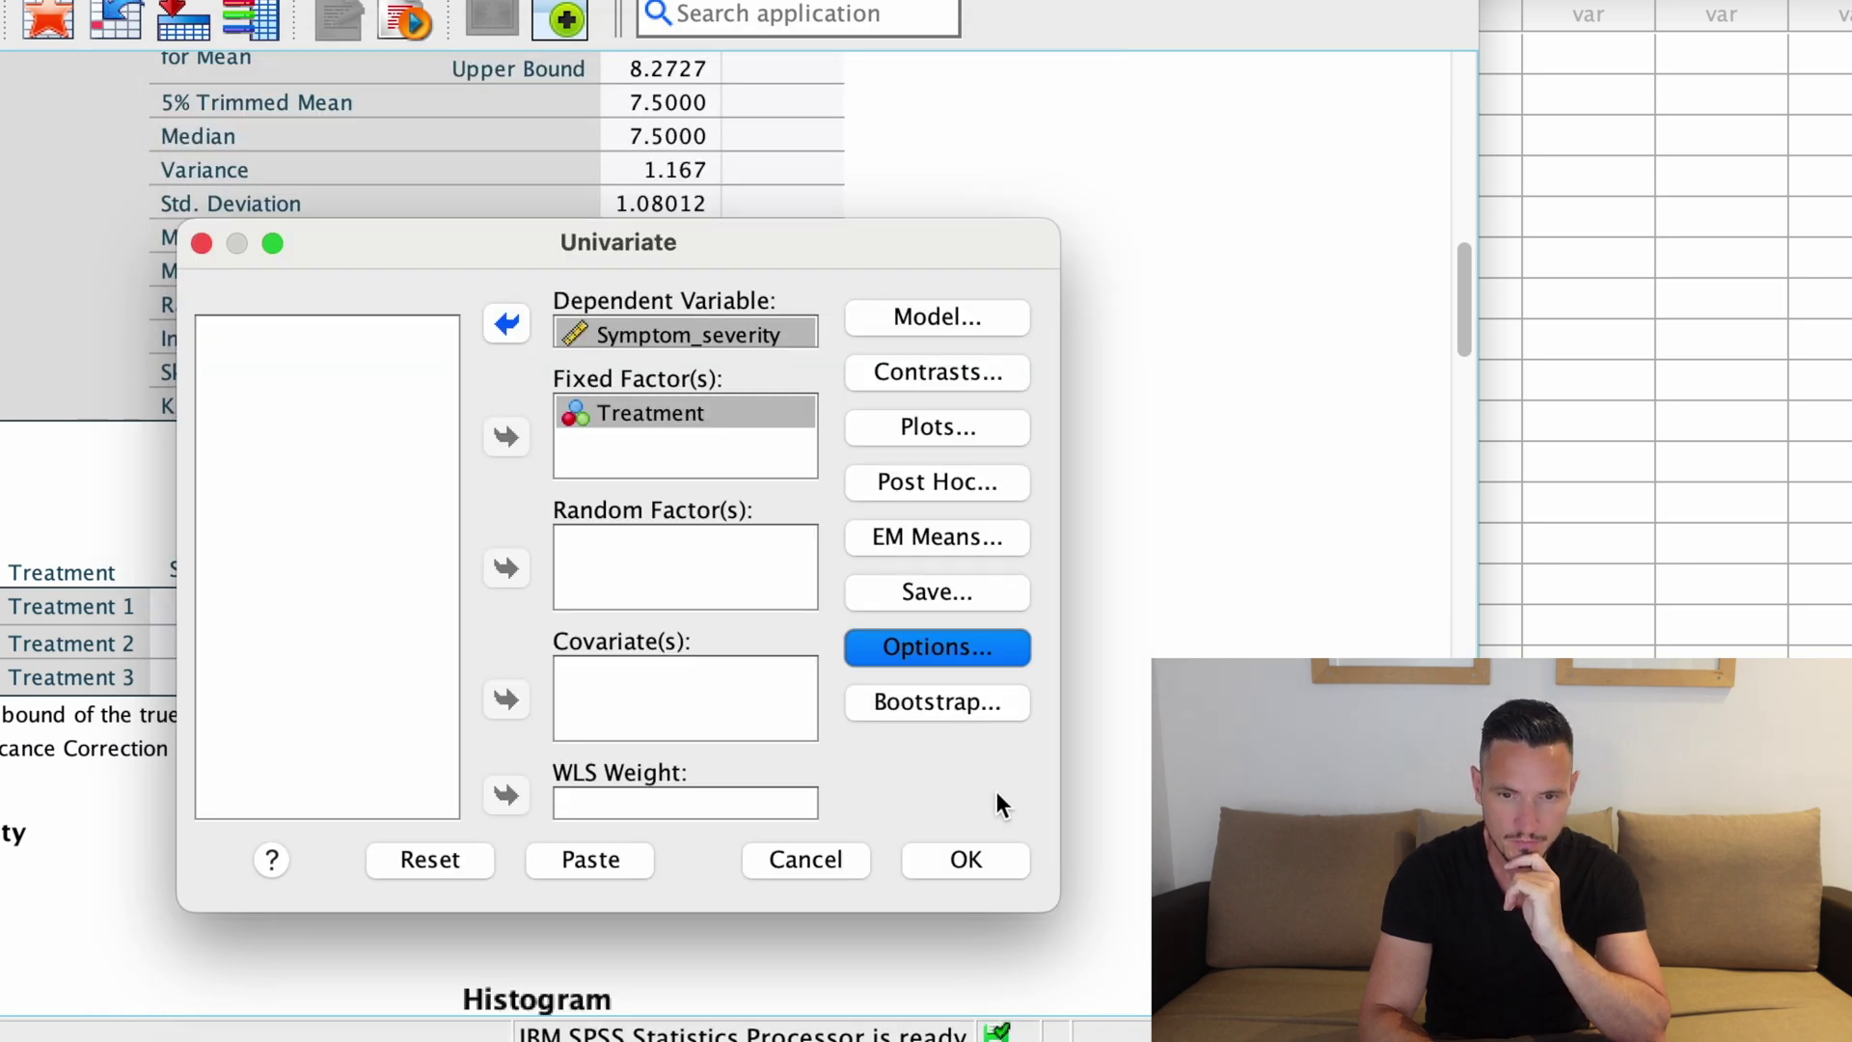
Request Bonferroni post hoc multiple comparisons for the Treatment factor
click(921, 482)
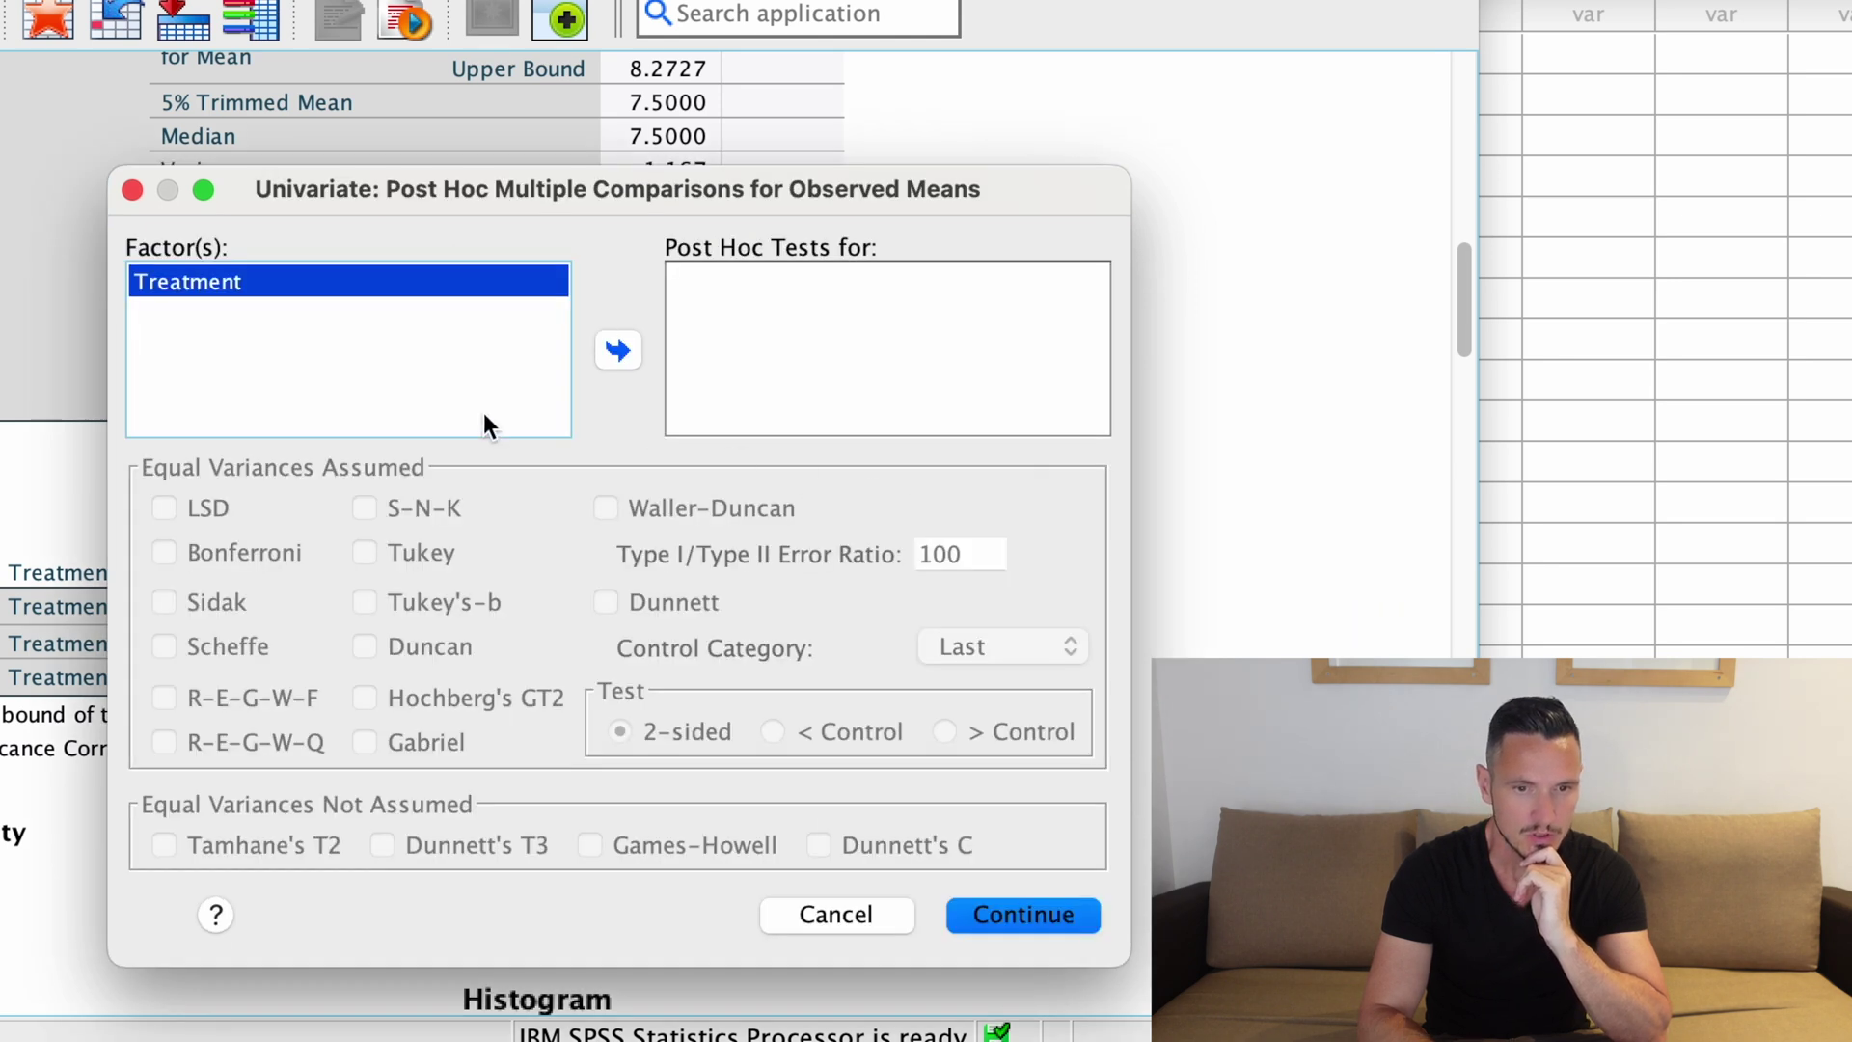
click(189, 282)
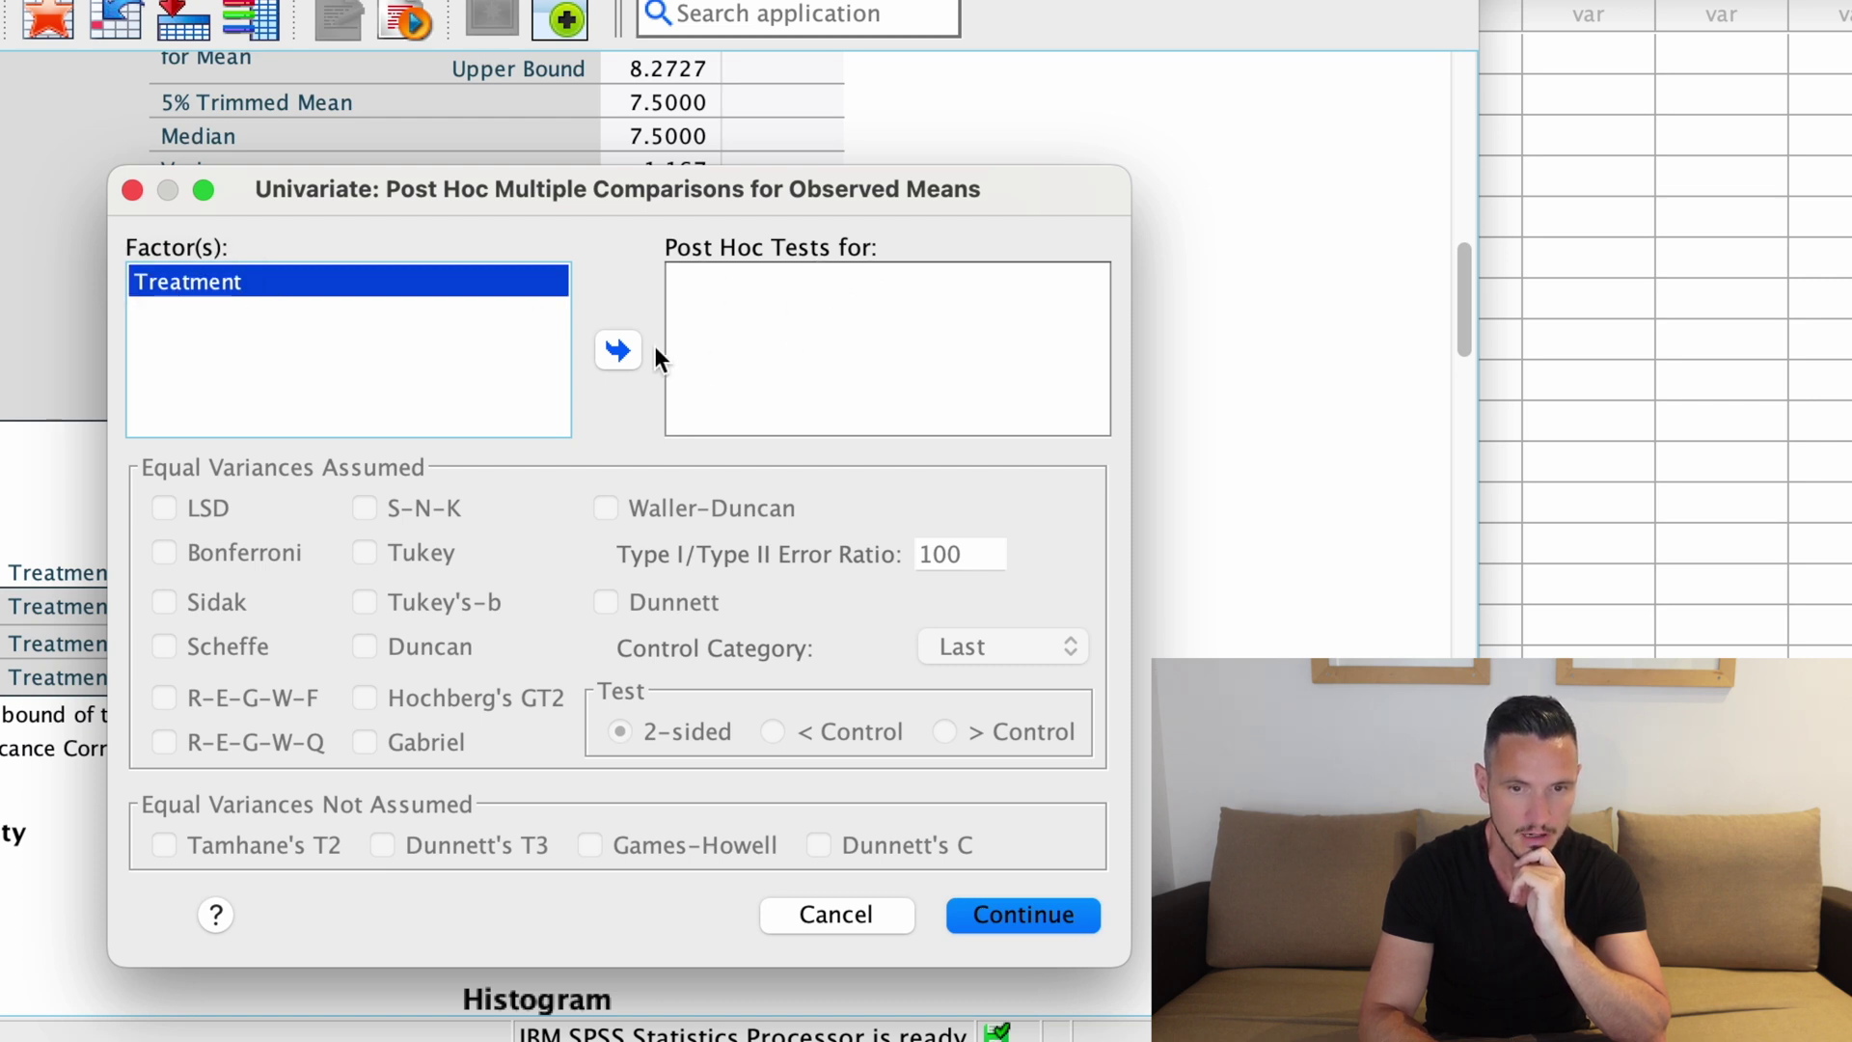
click(615, 353)
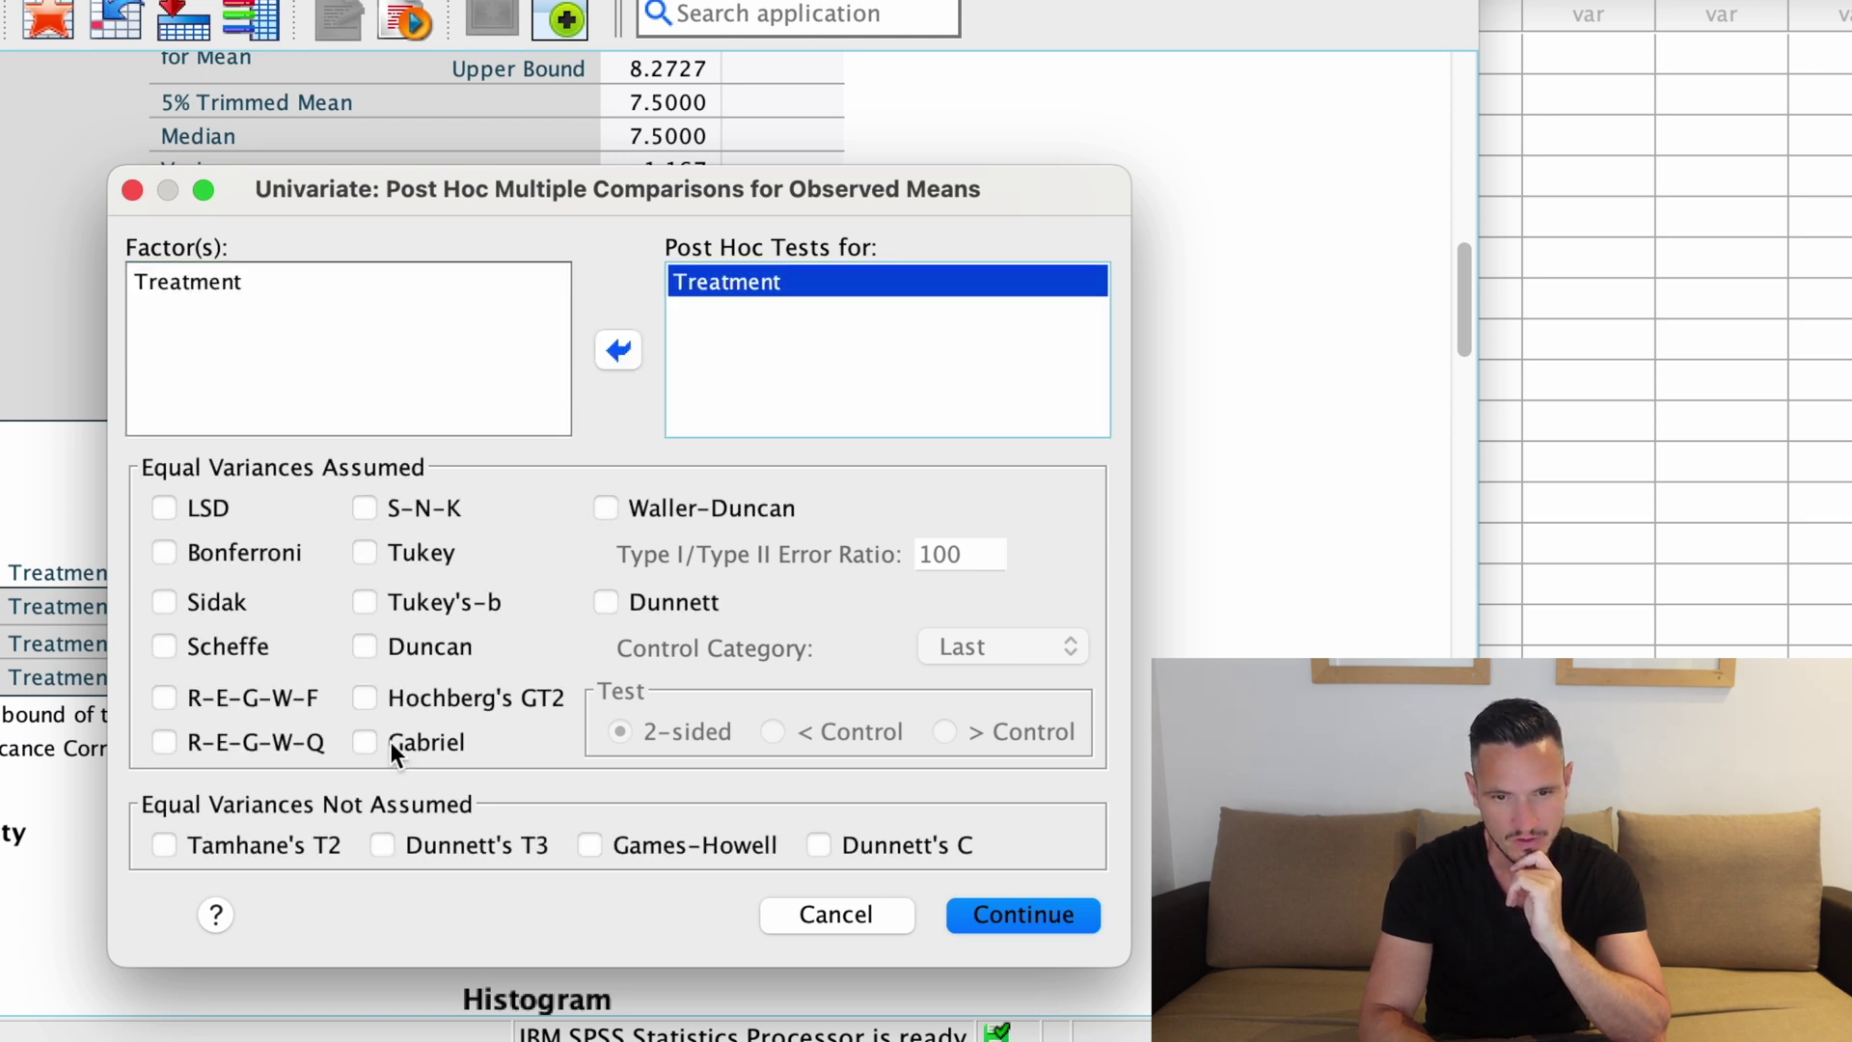
click(242, 569)
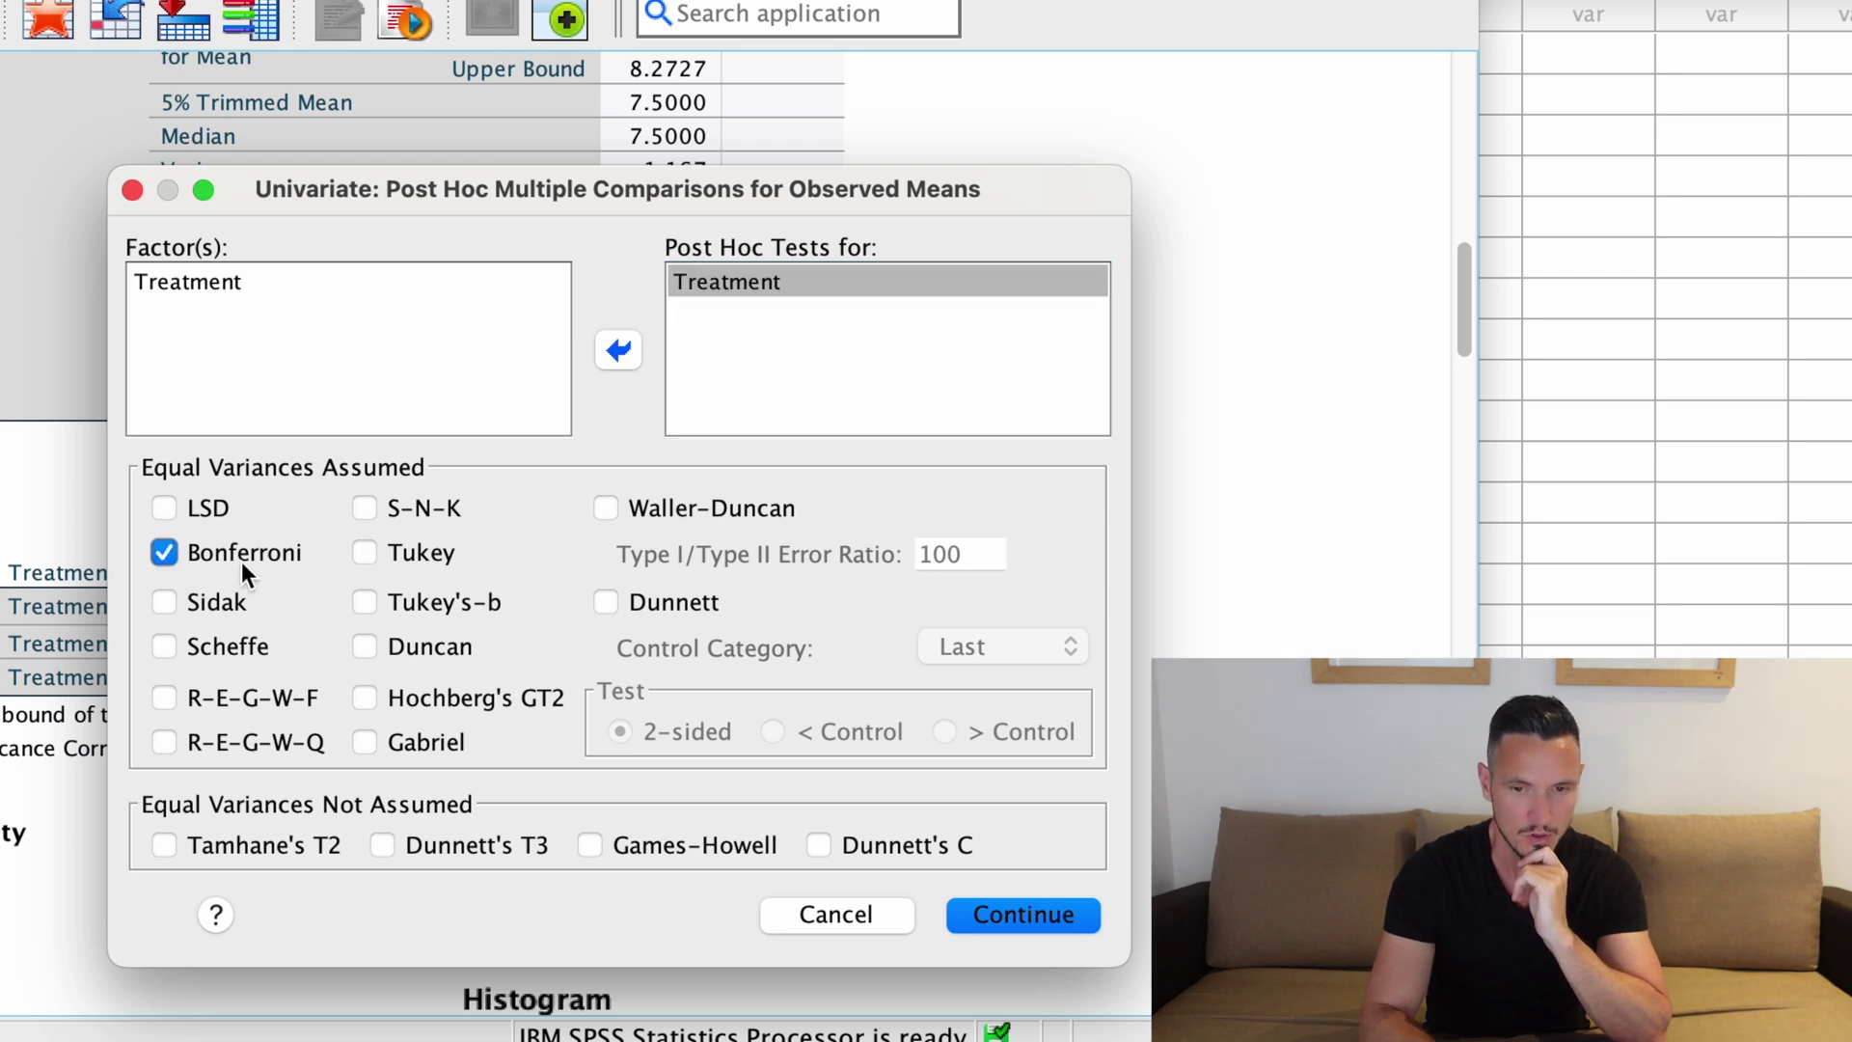
click(1024, 915)
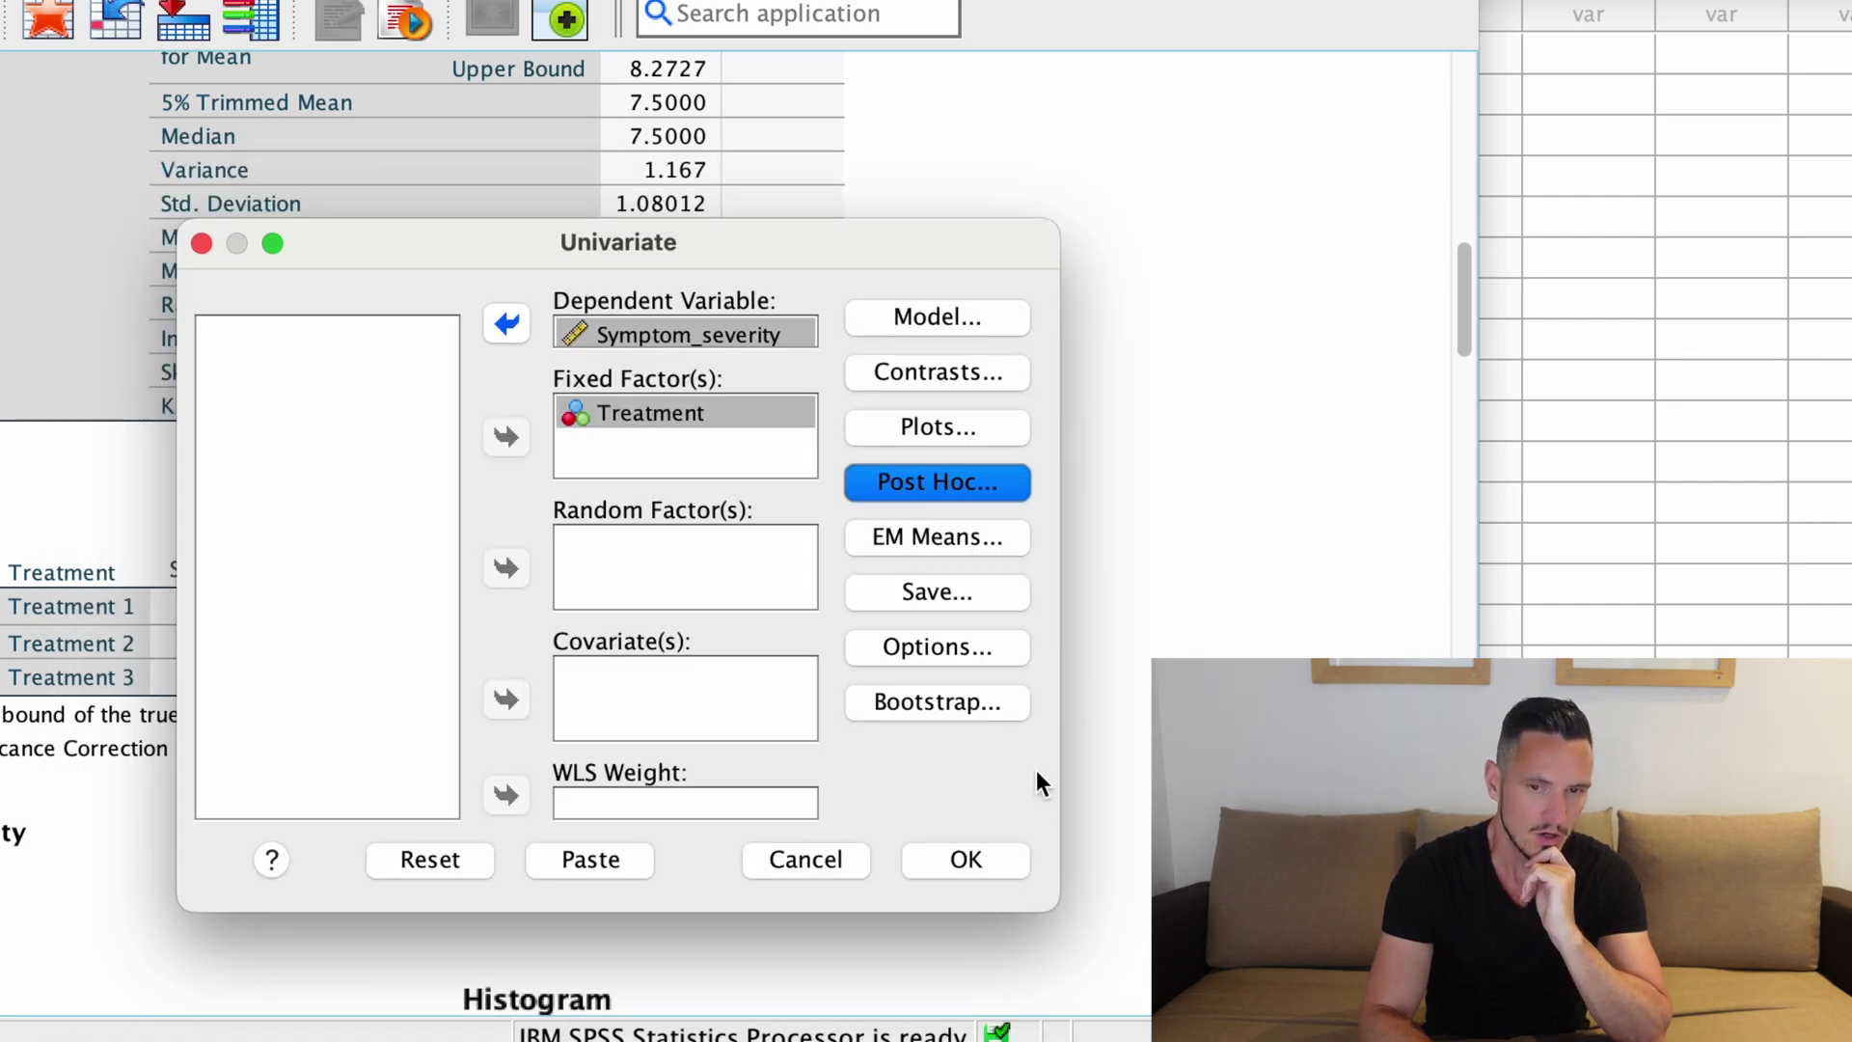
Add a bar-chart profile plot of Treatment with 95% confidence interval error bars and run the univariate analysis
click(920, 430)
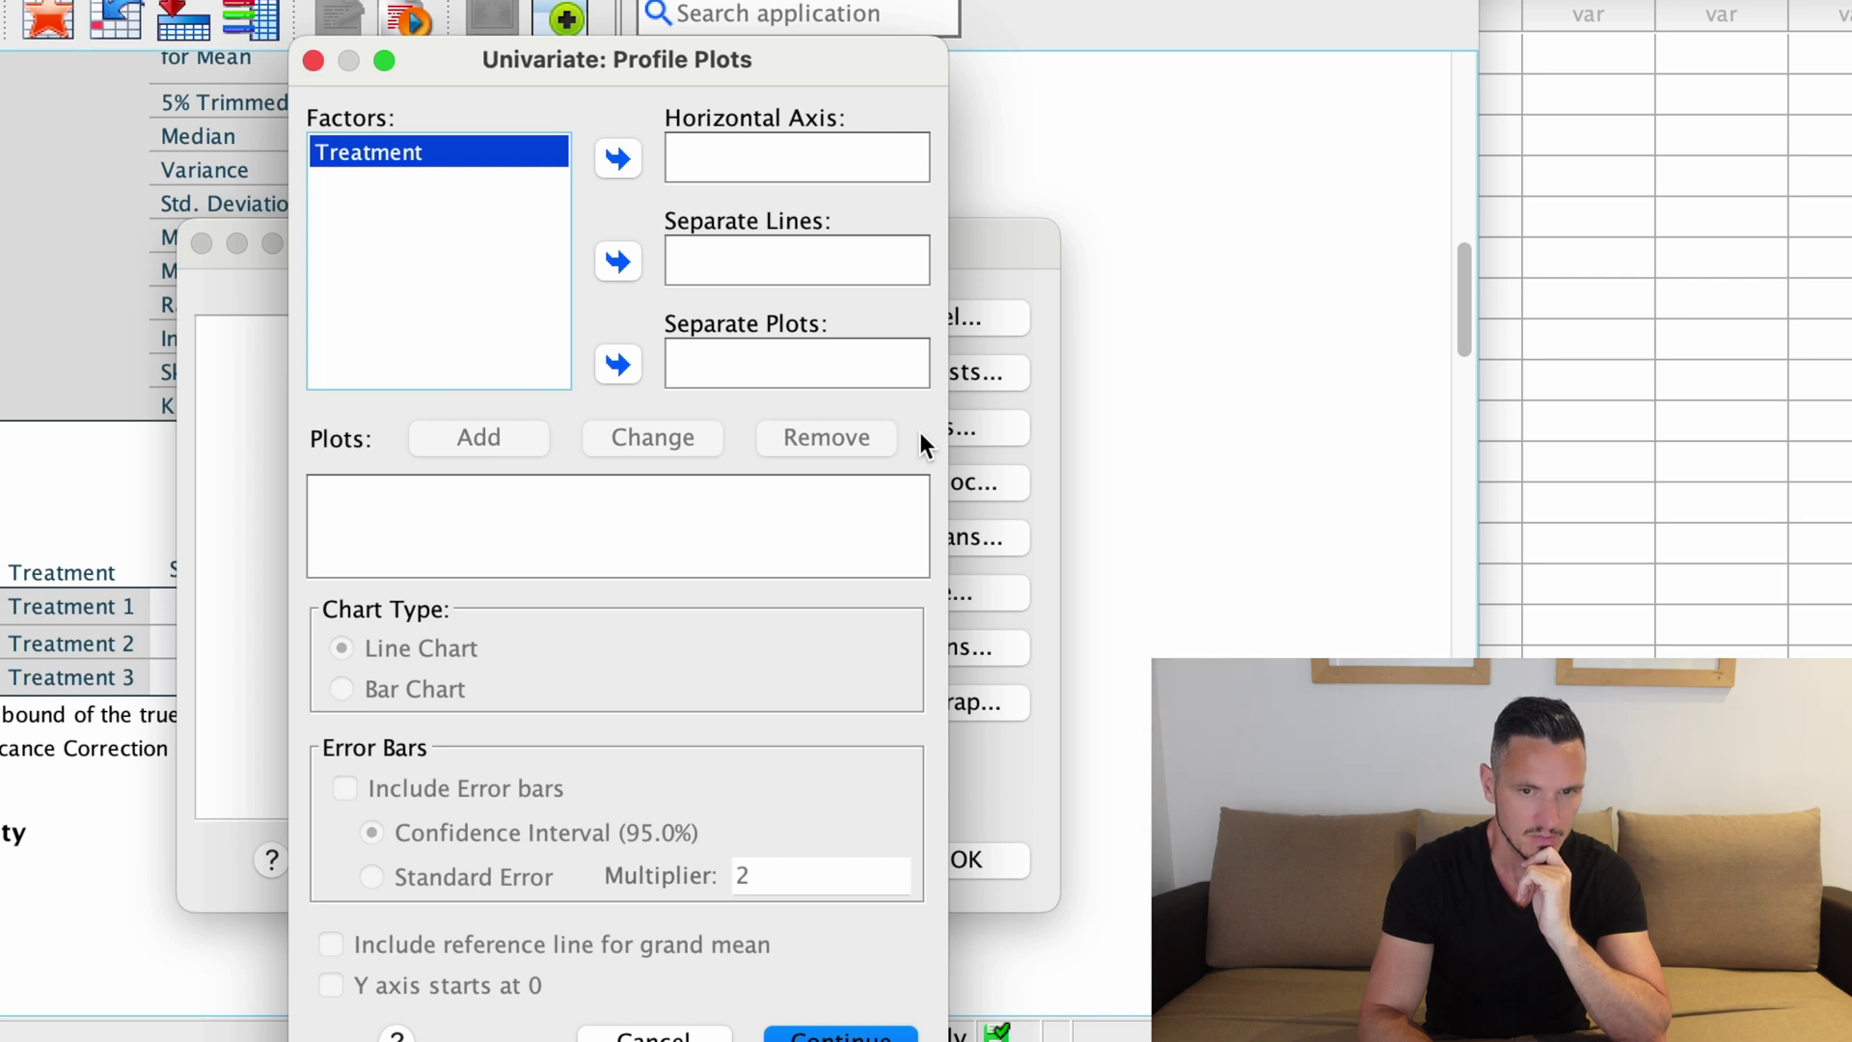
click(600, 156)
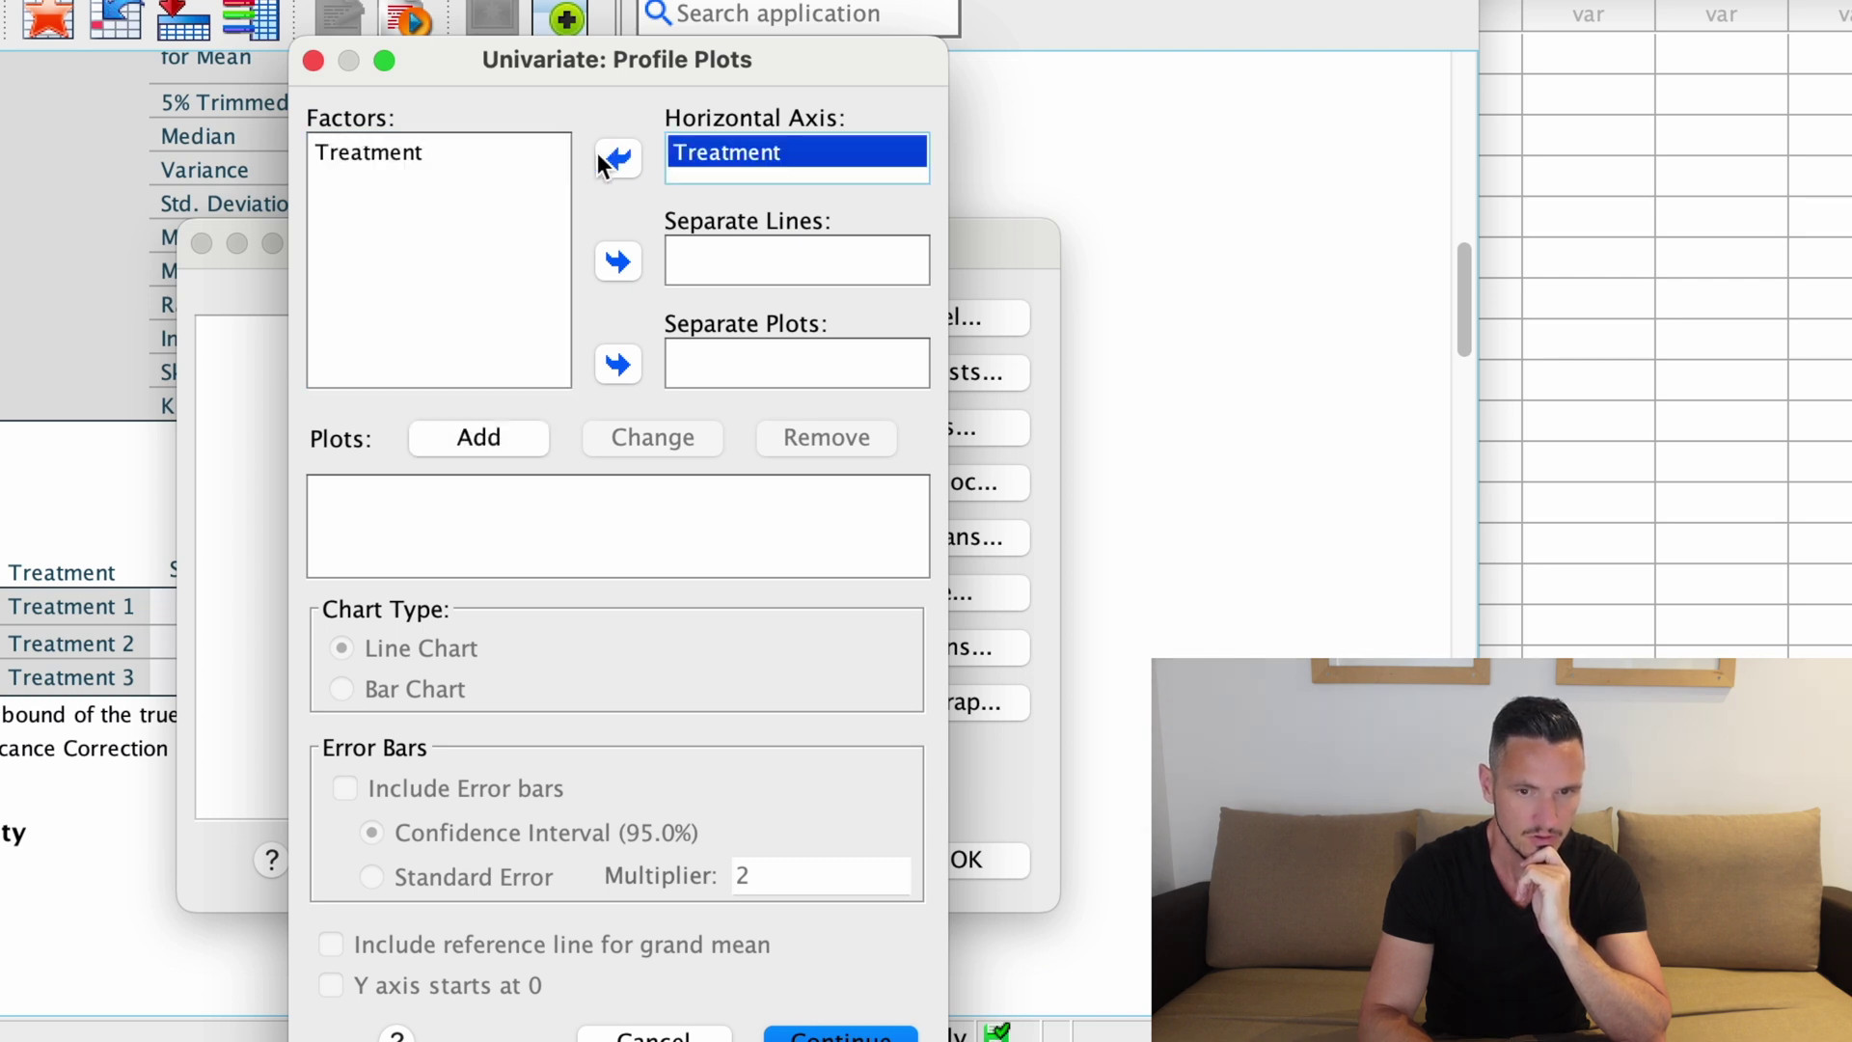
click(500, 431)
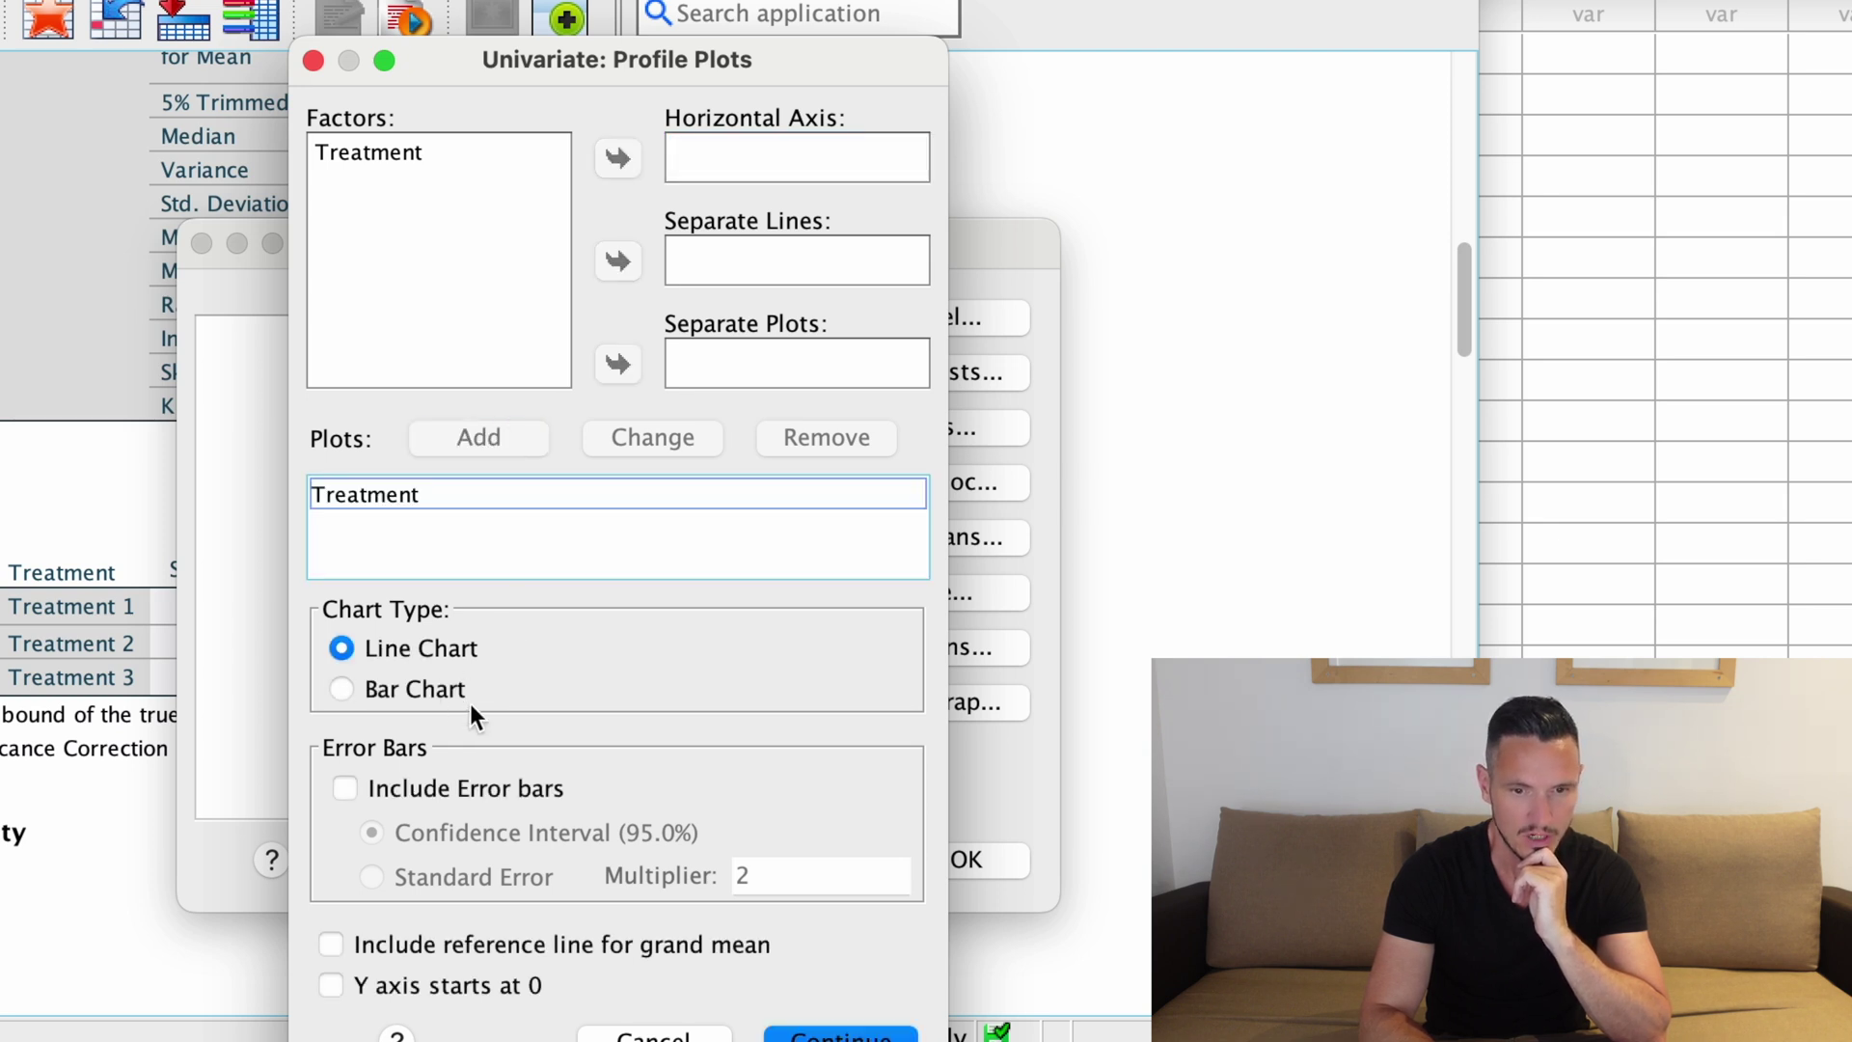
click(344, 690)
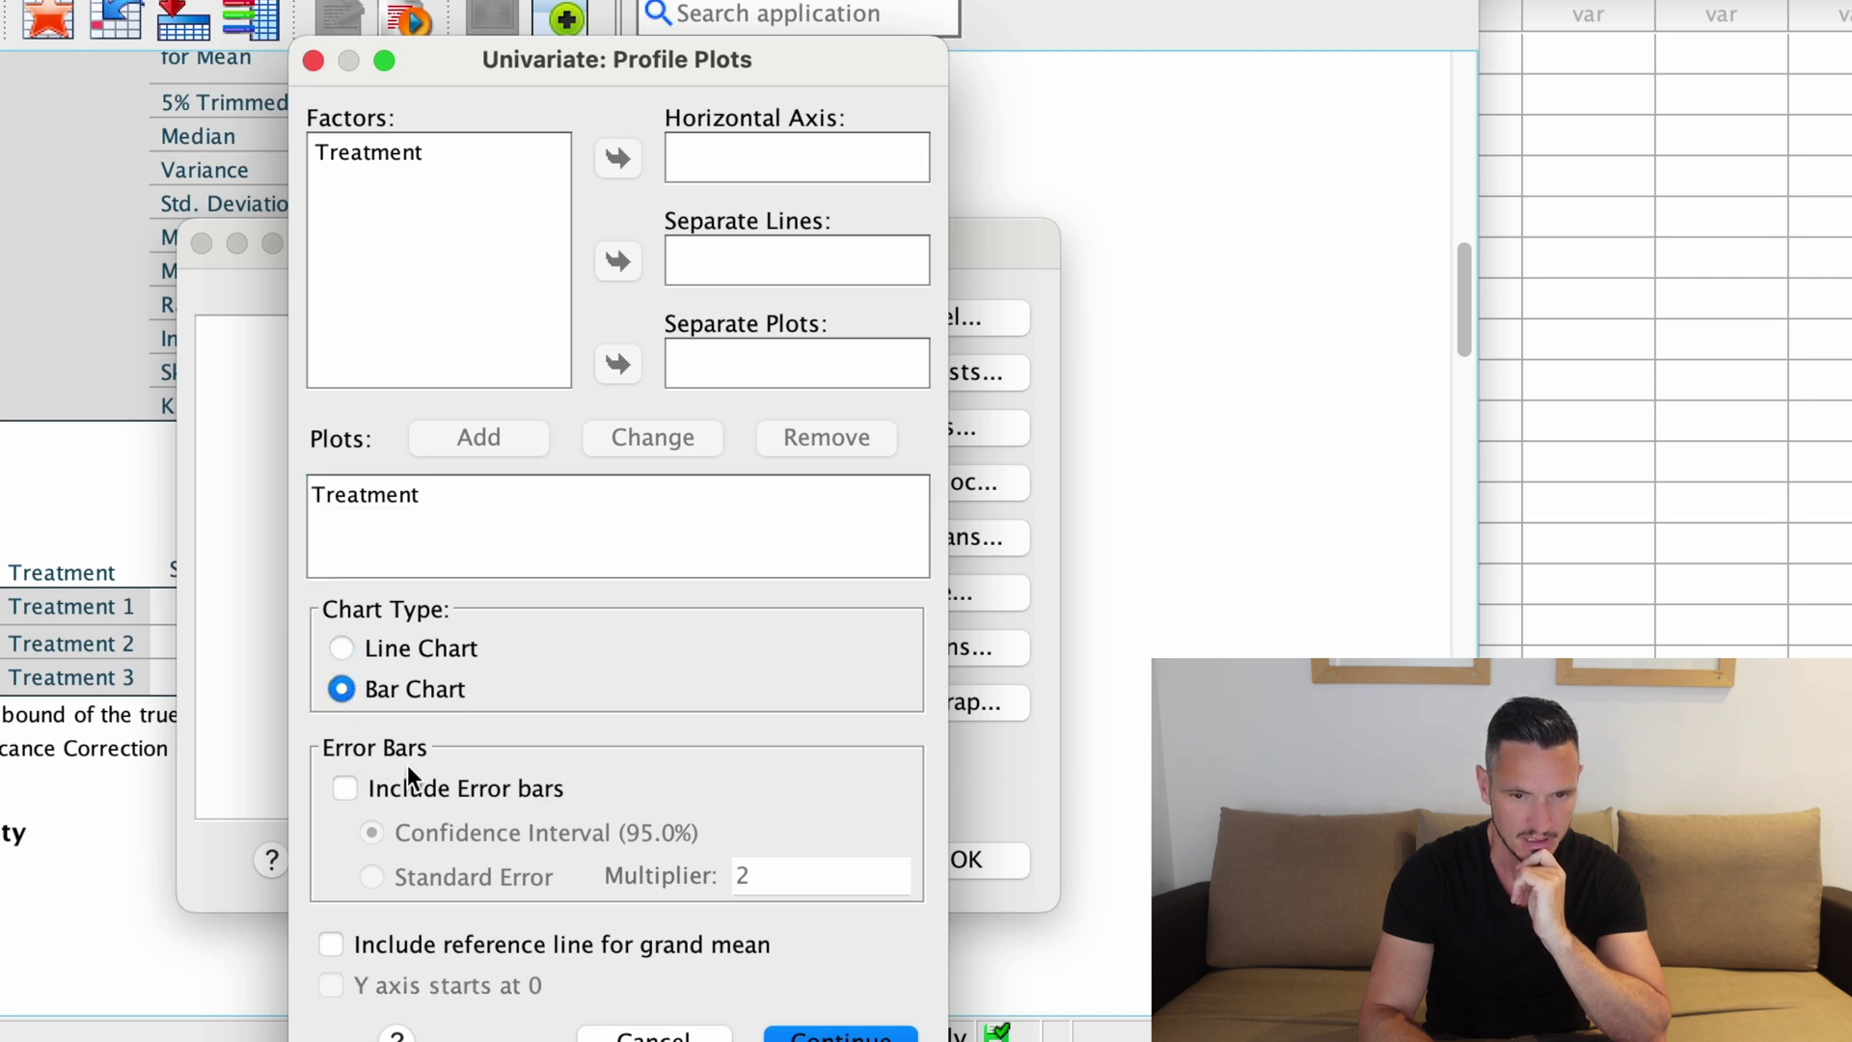
click(346, 789)
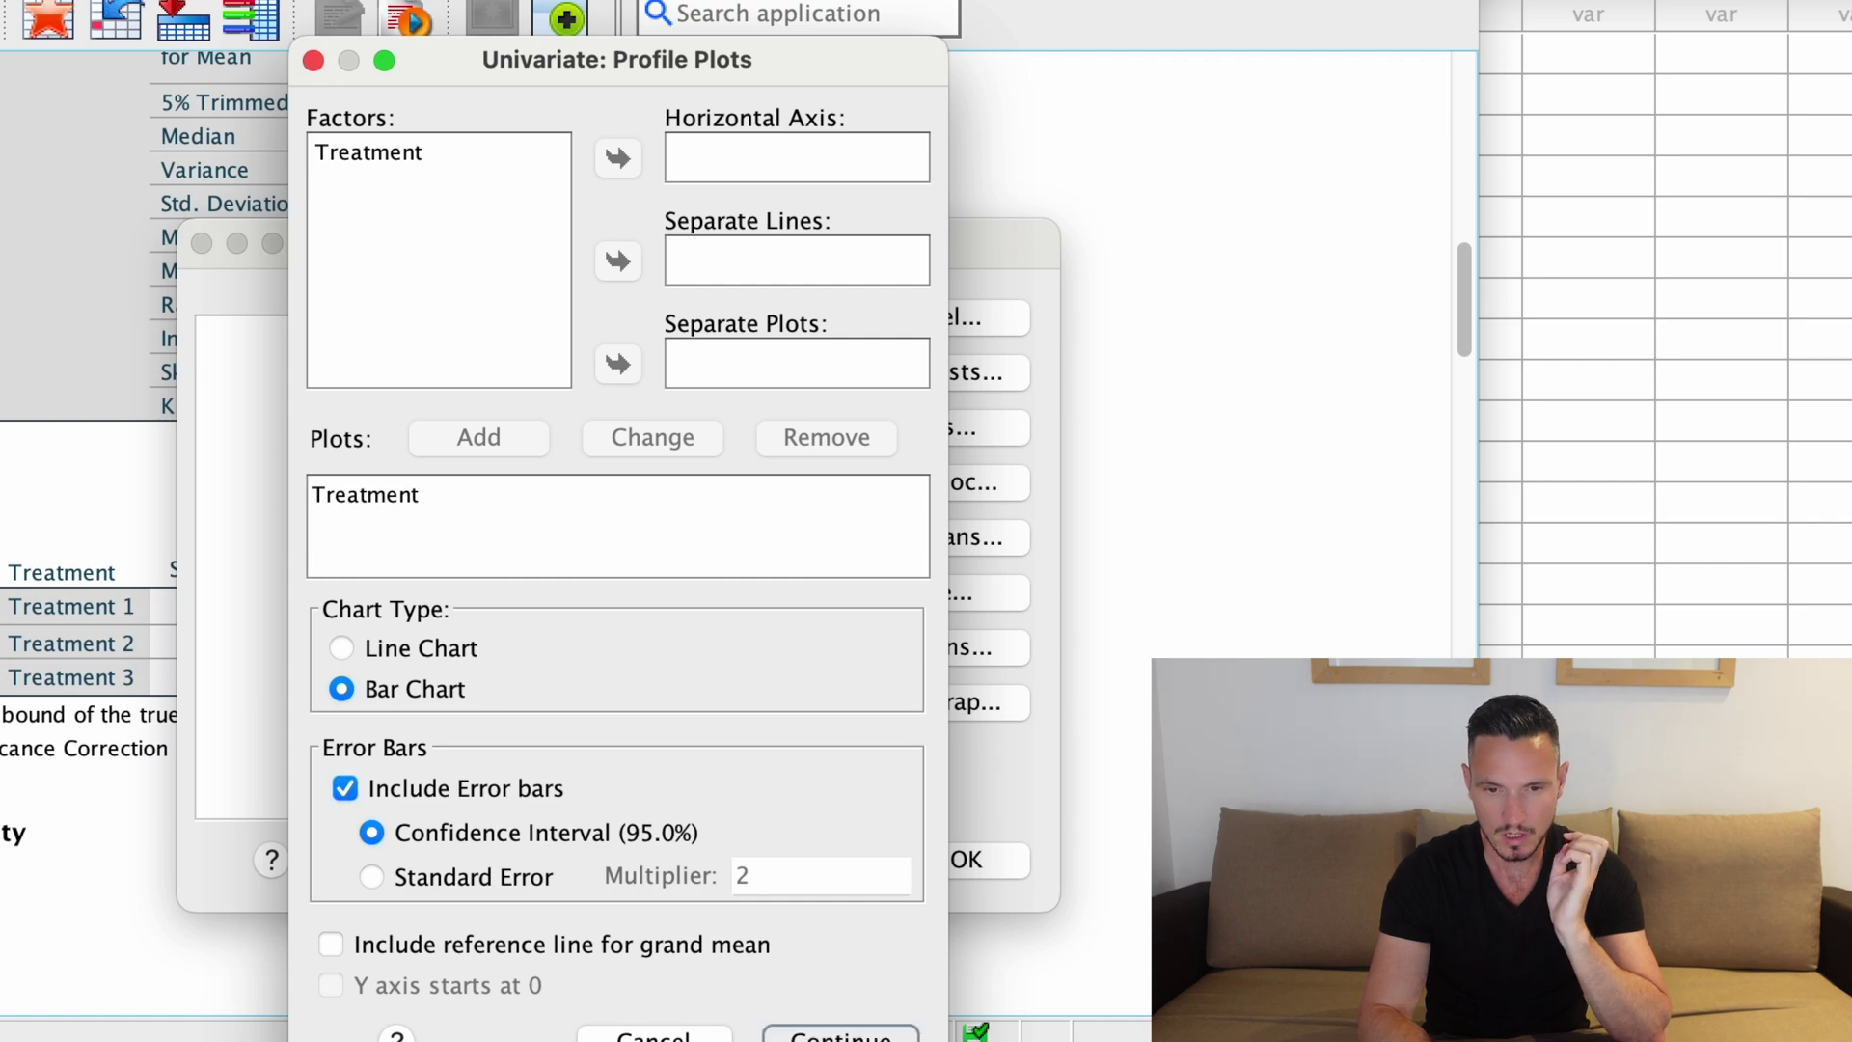
click(840, 1035)
click(969, 861)
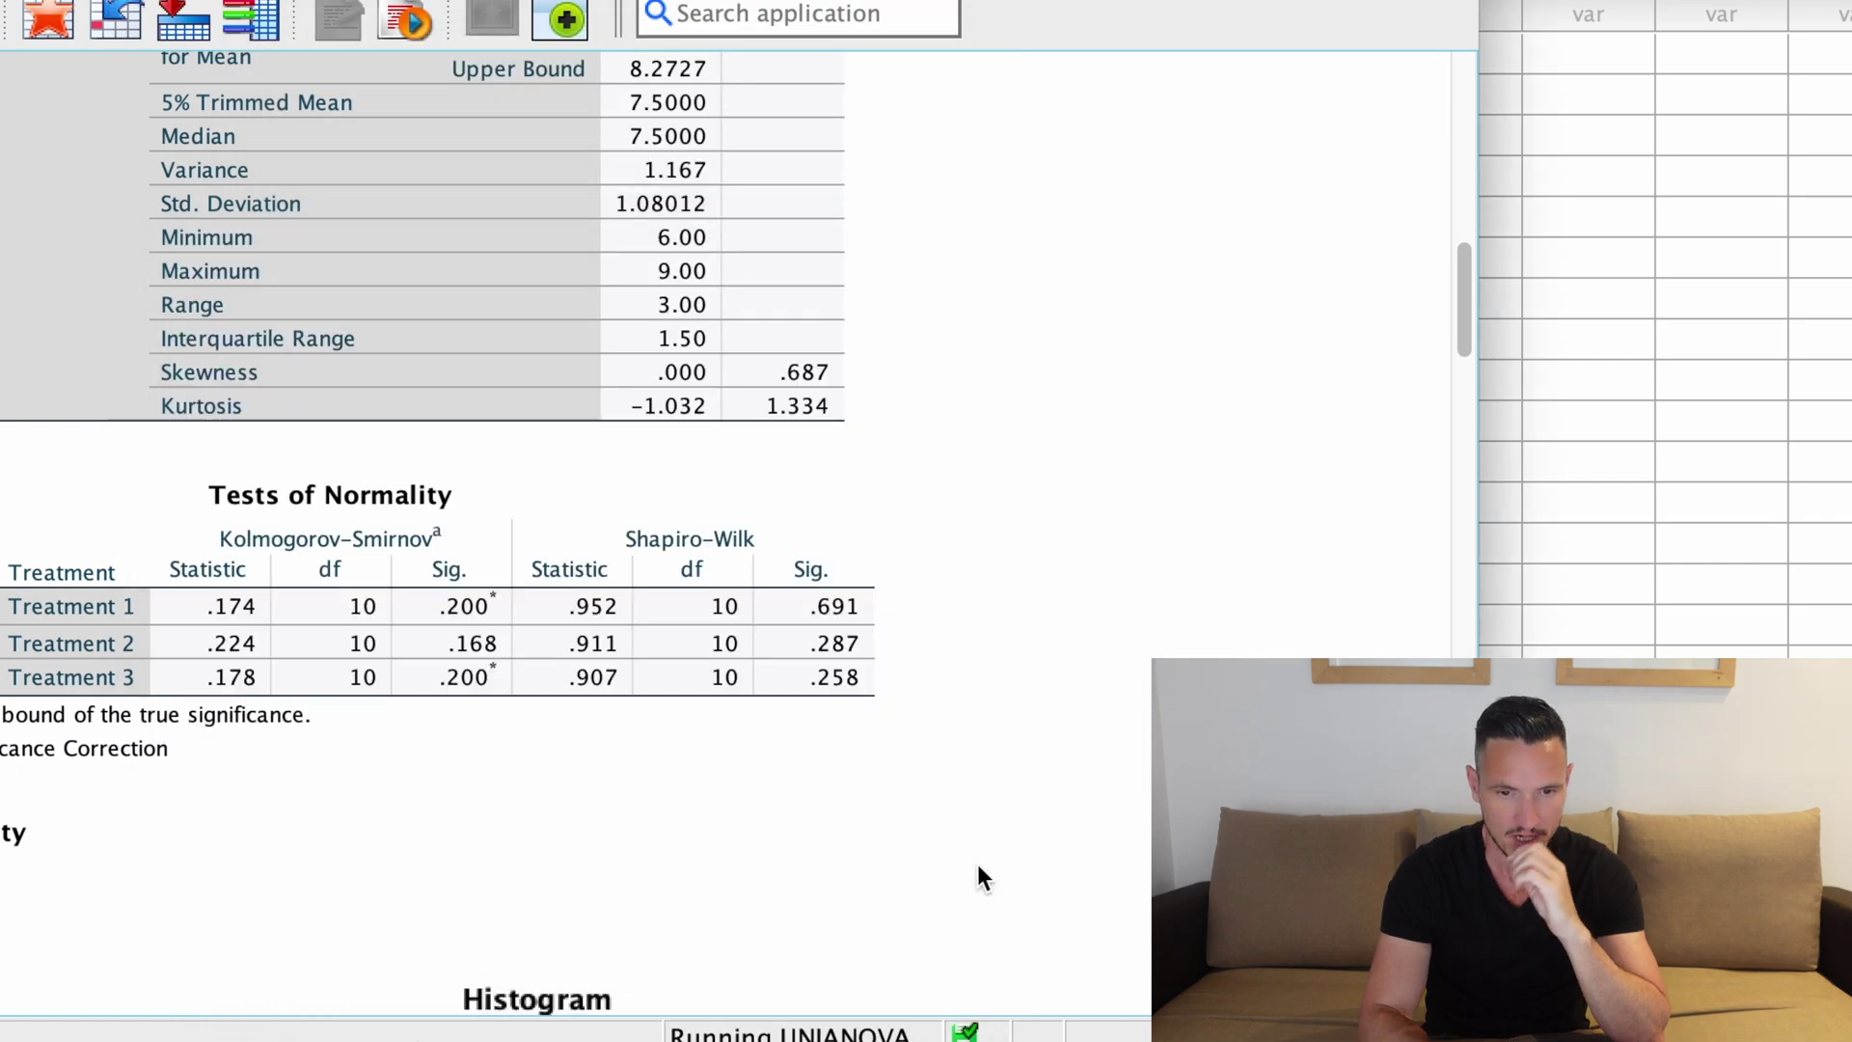
Examine Levene's Test of Equality of Error Variances for Symptom_severity in the new output
scroll(1005, 648, down, 15)
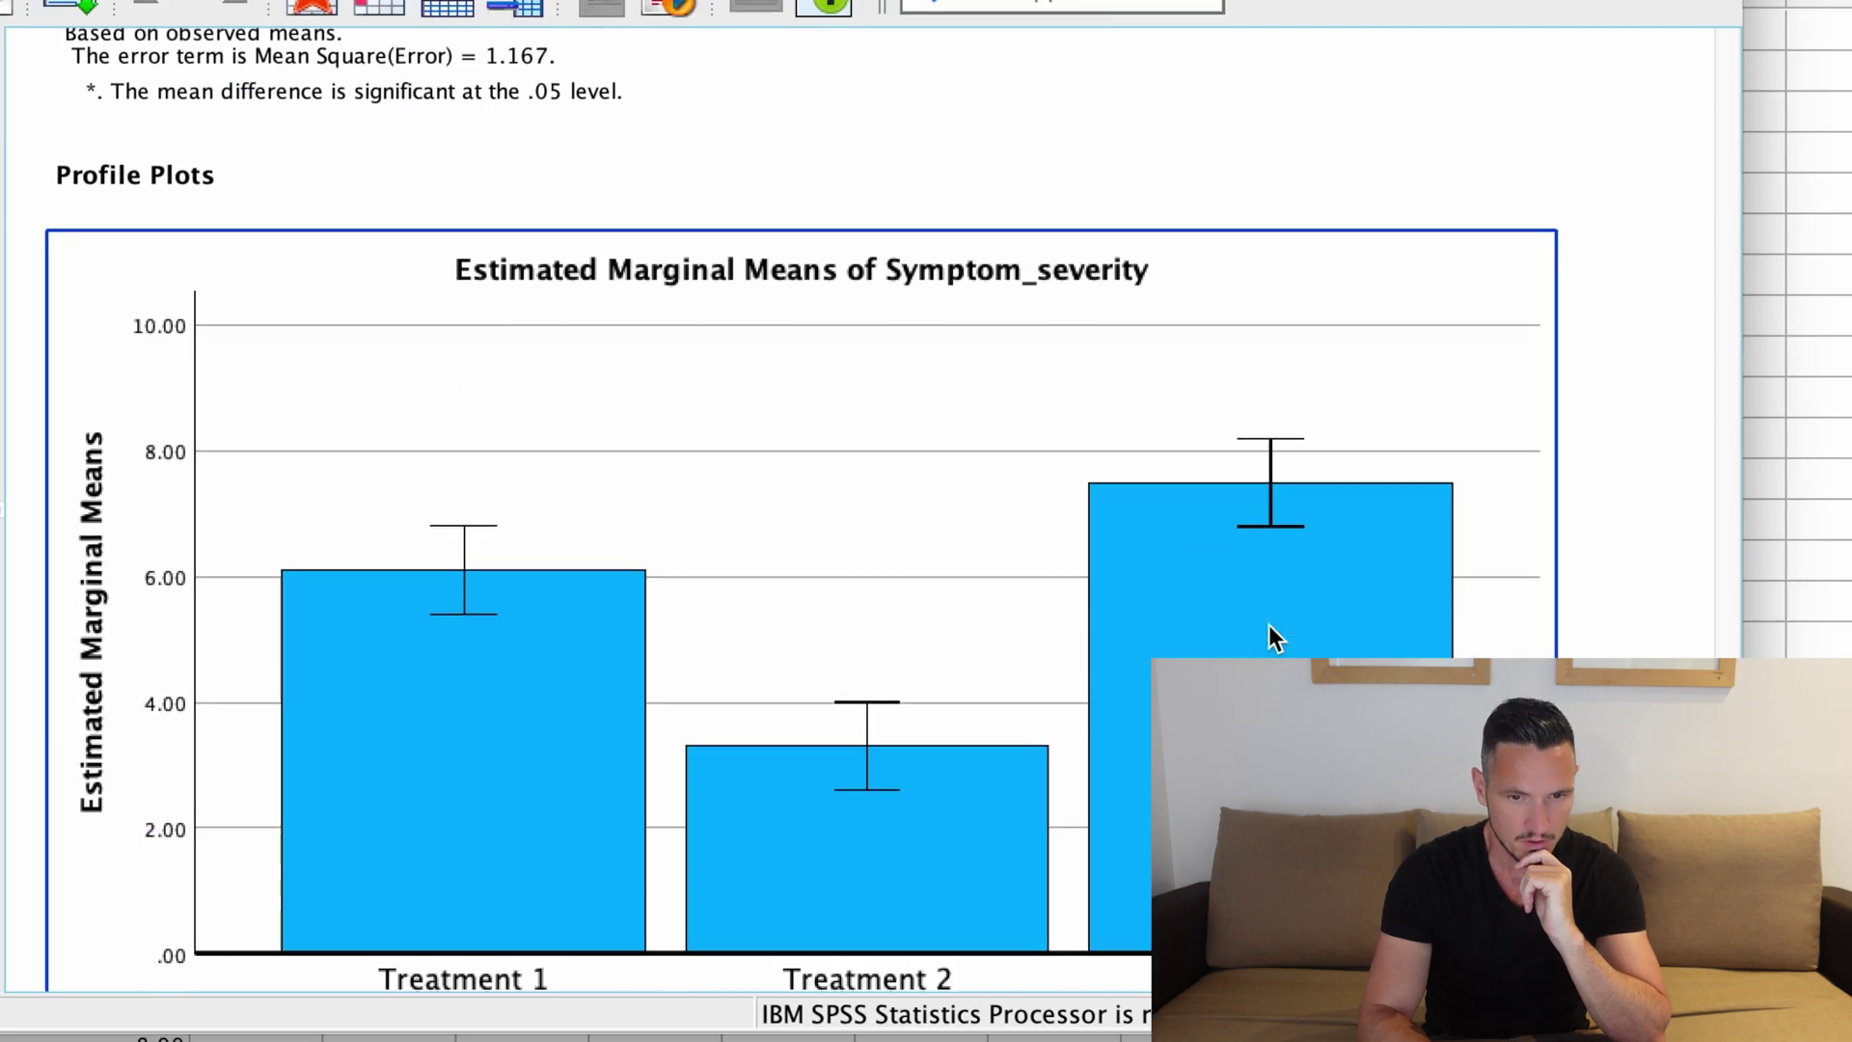
scroll(1005, 648, up, 15)
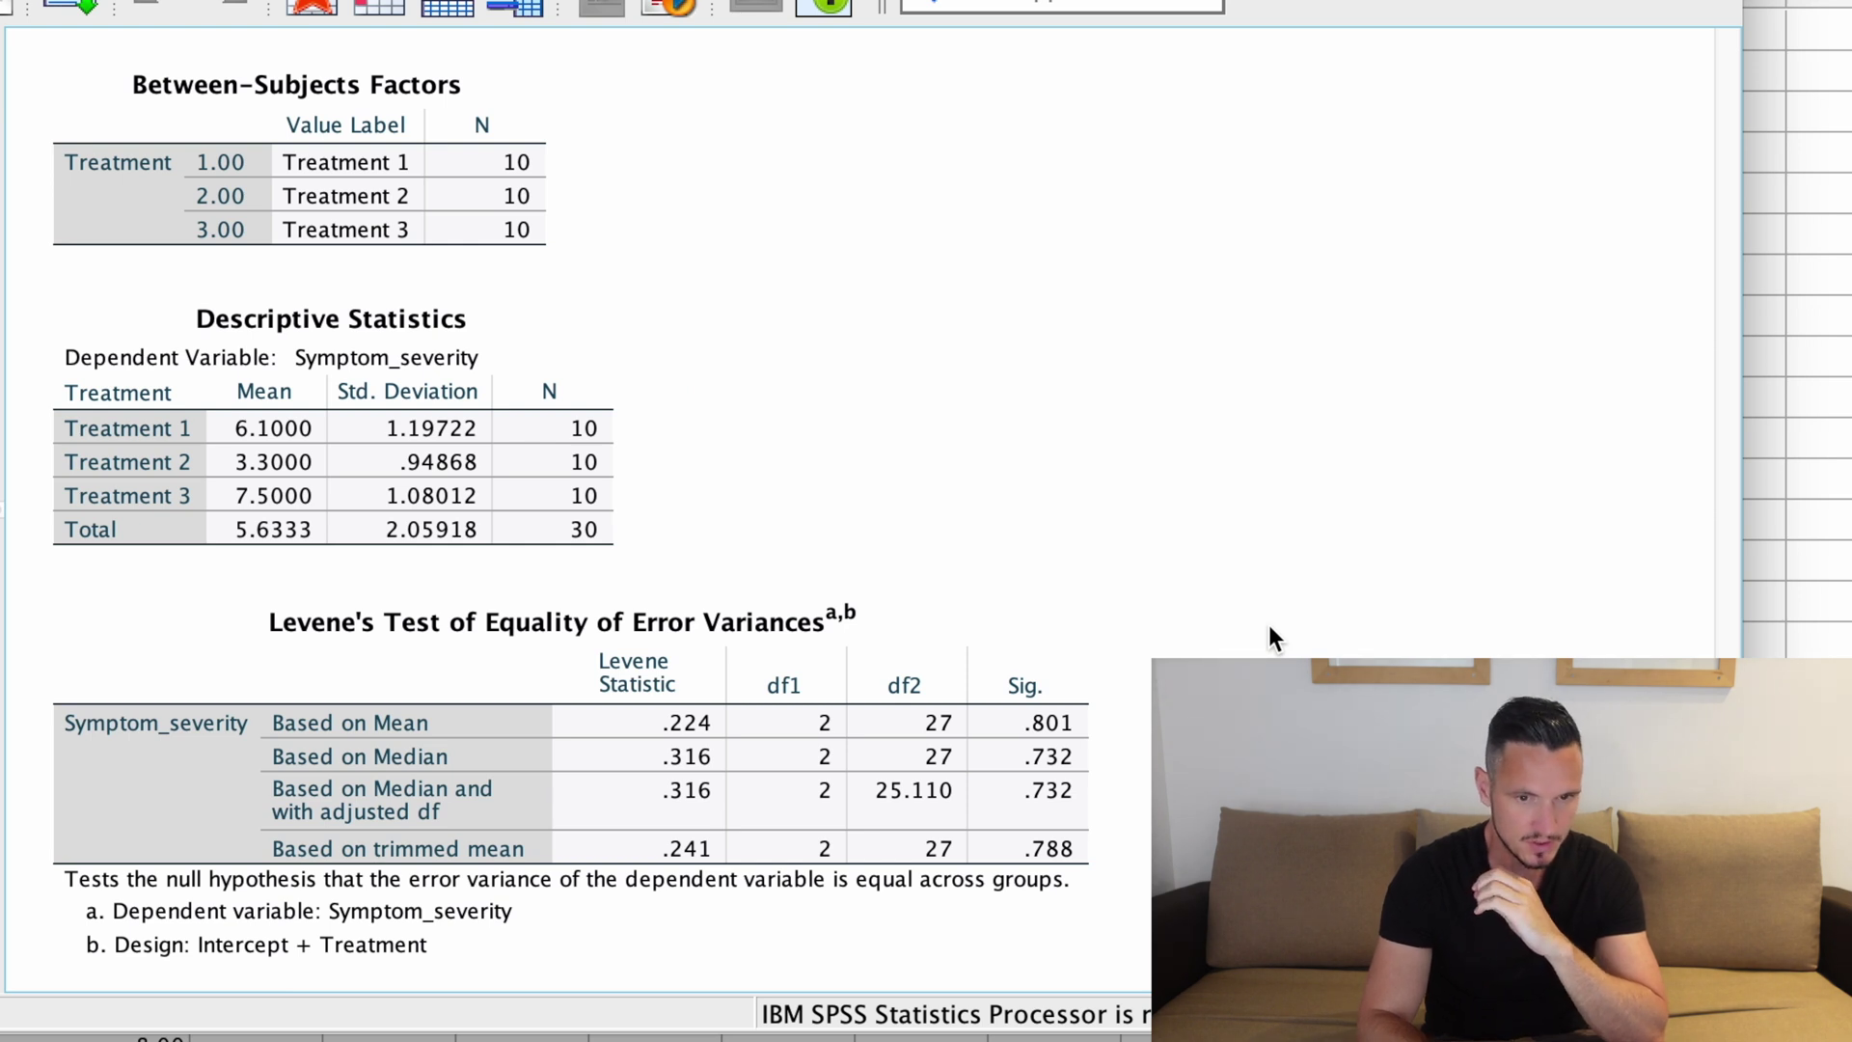
click(418, 621)
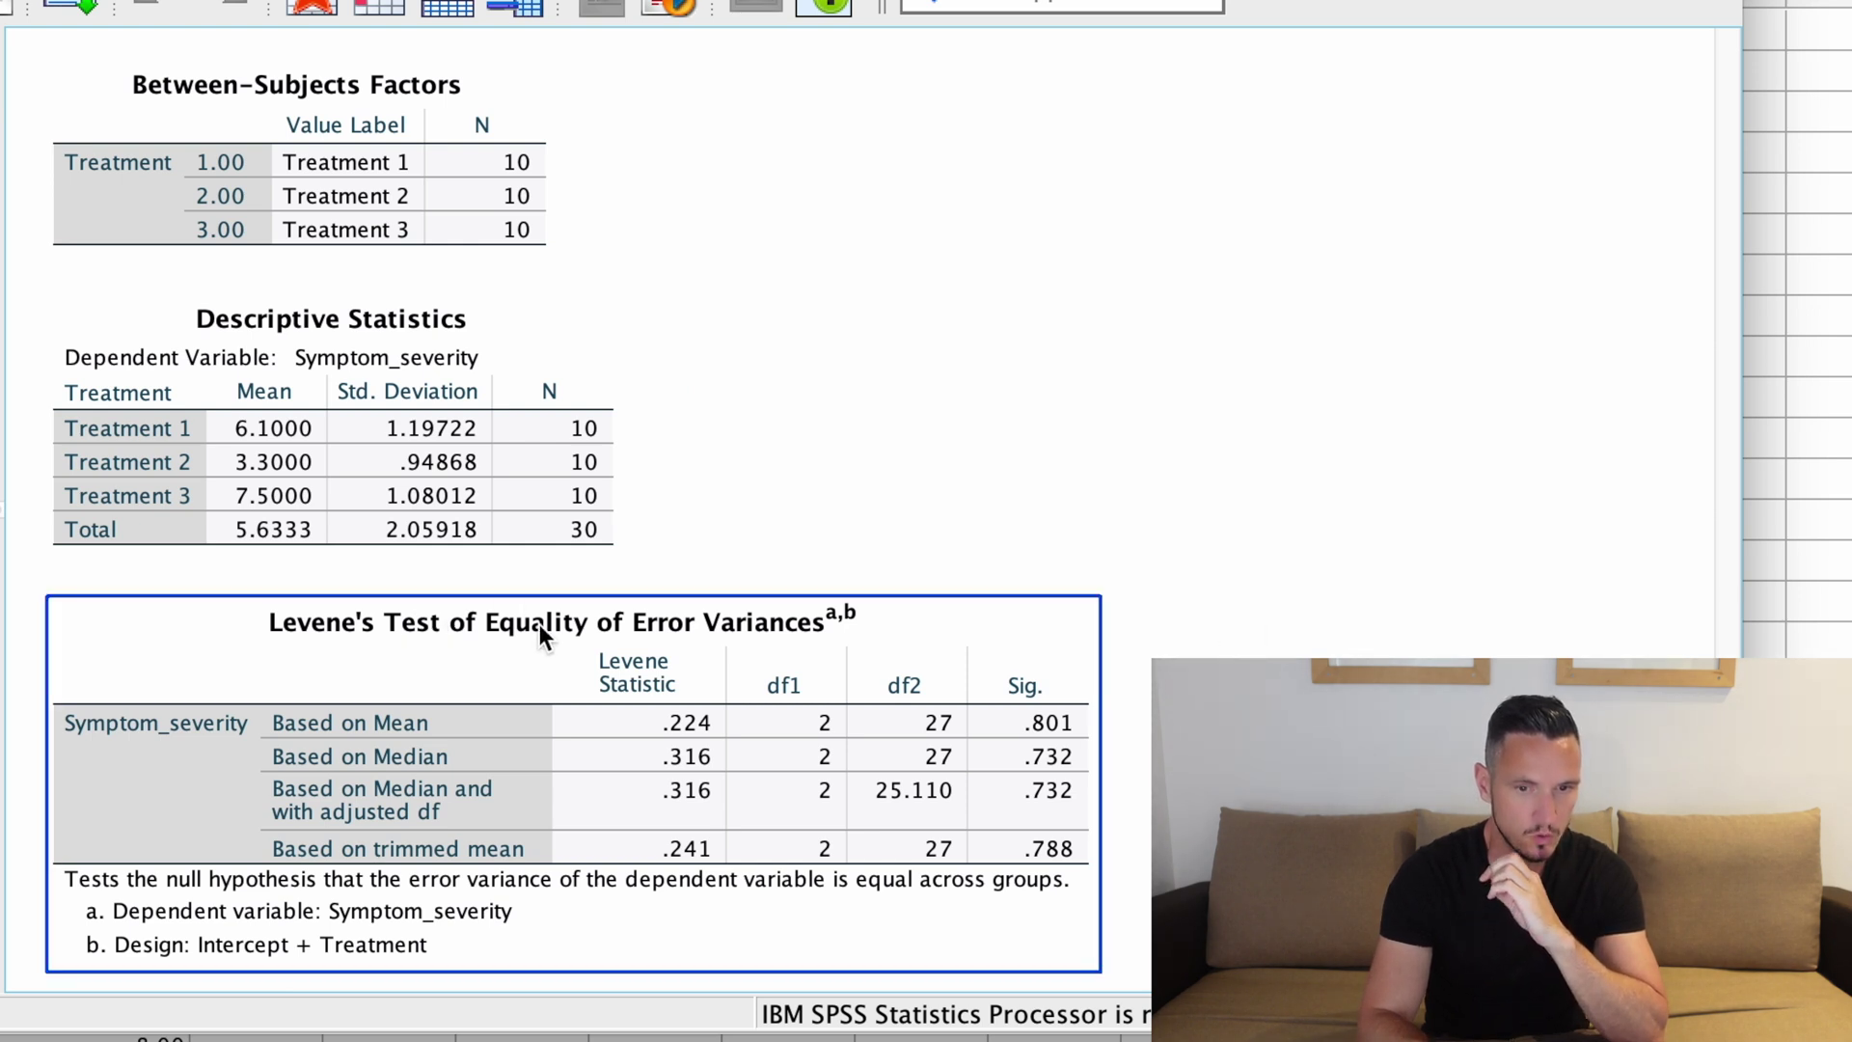
click(1187, 675)
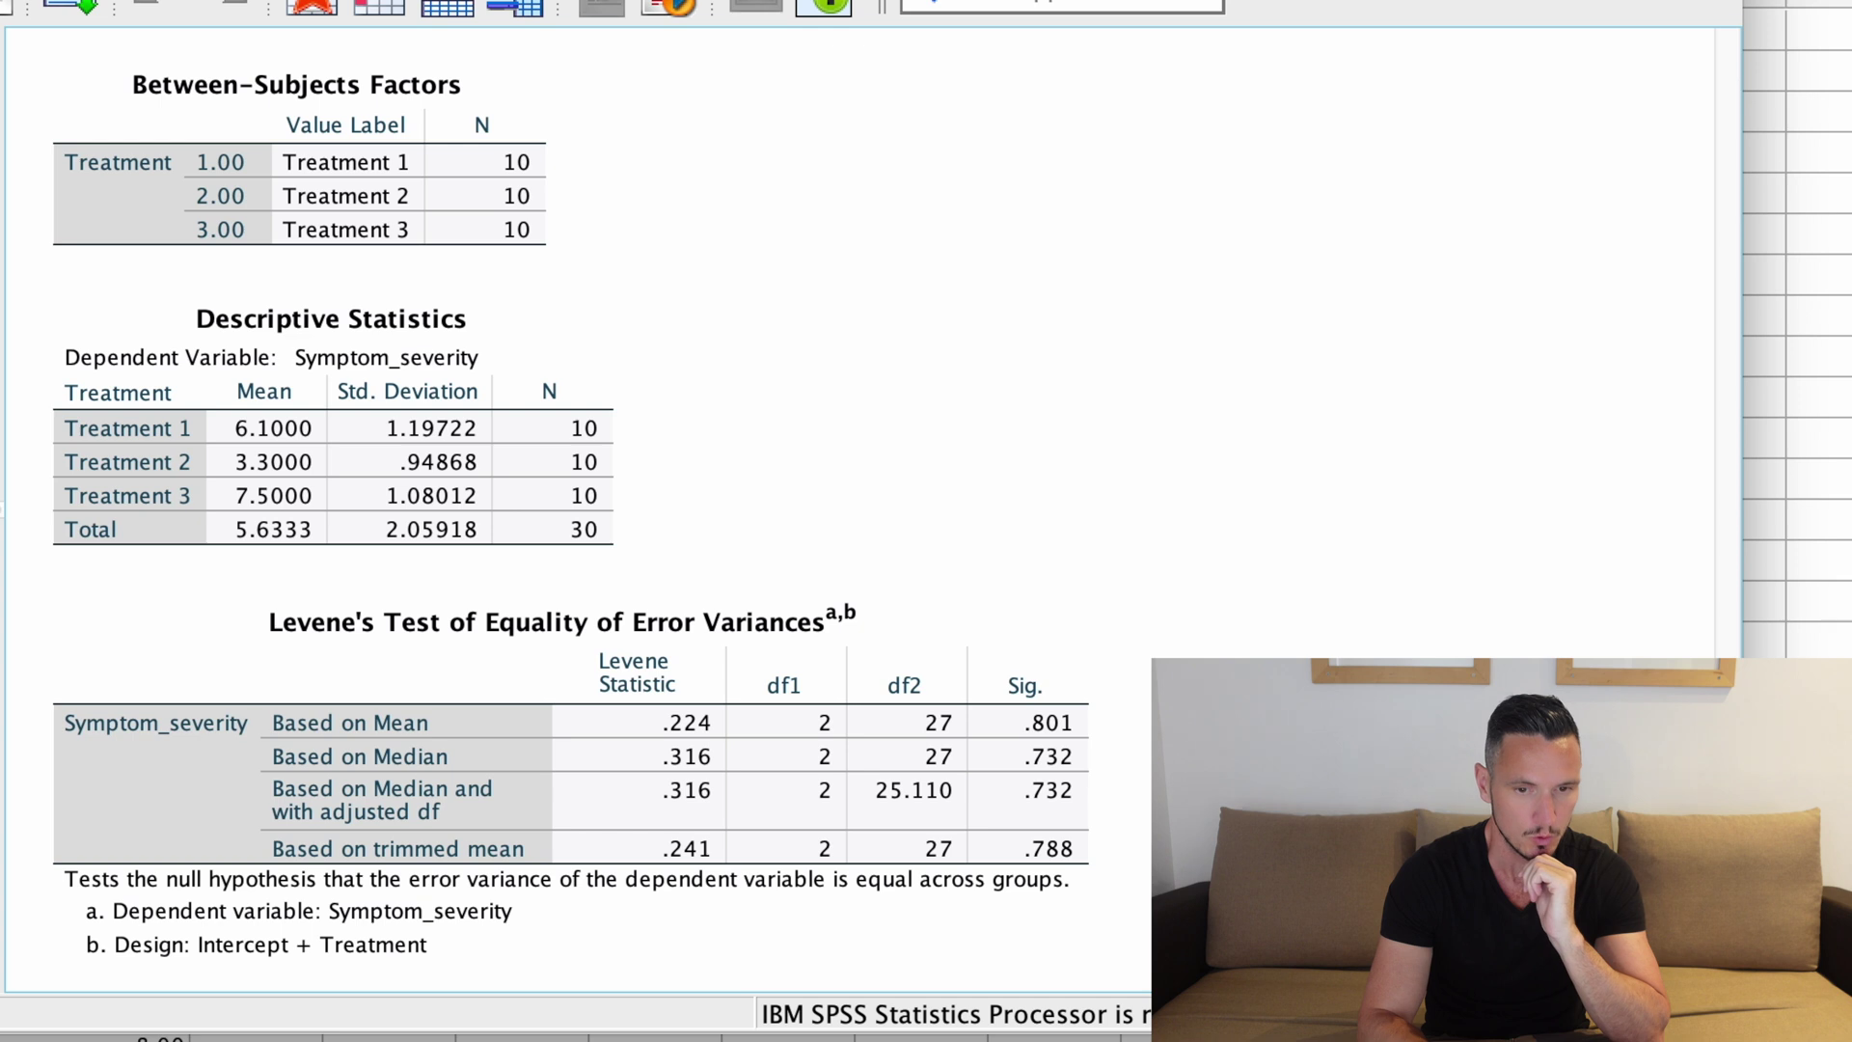
scroll(571, 510, down, 1)
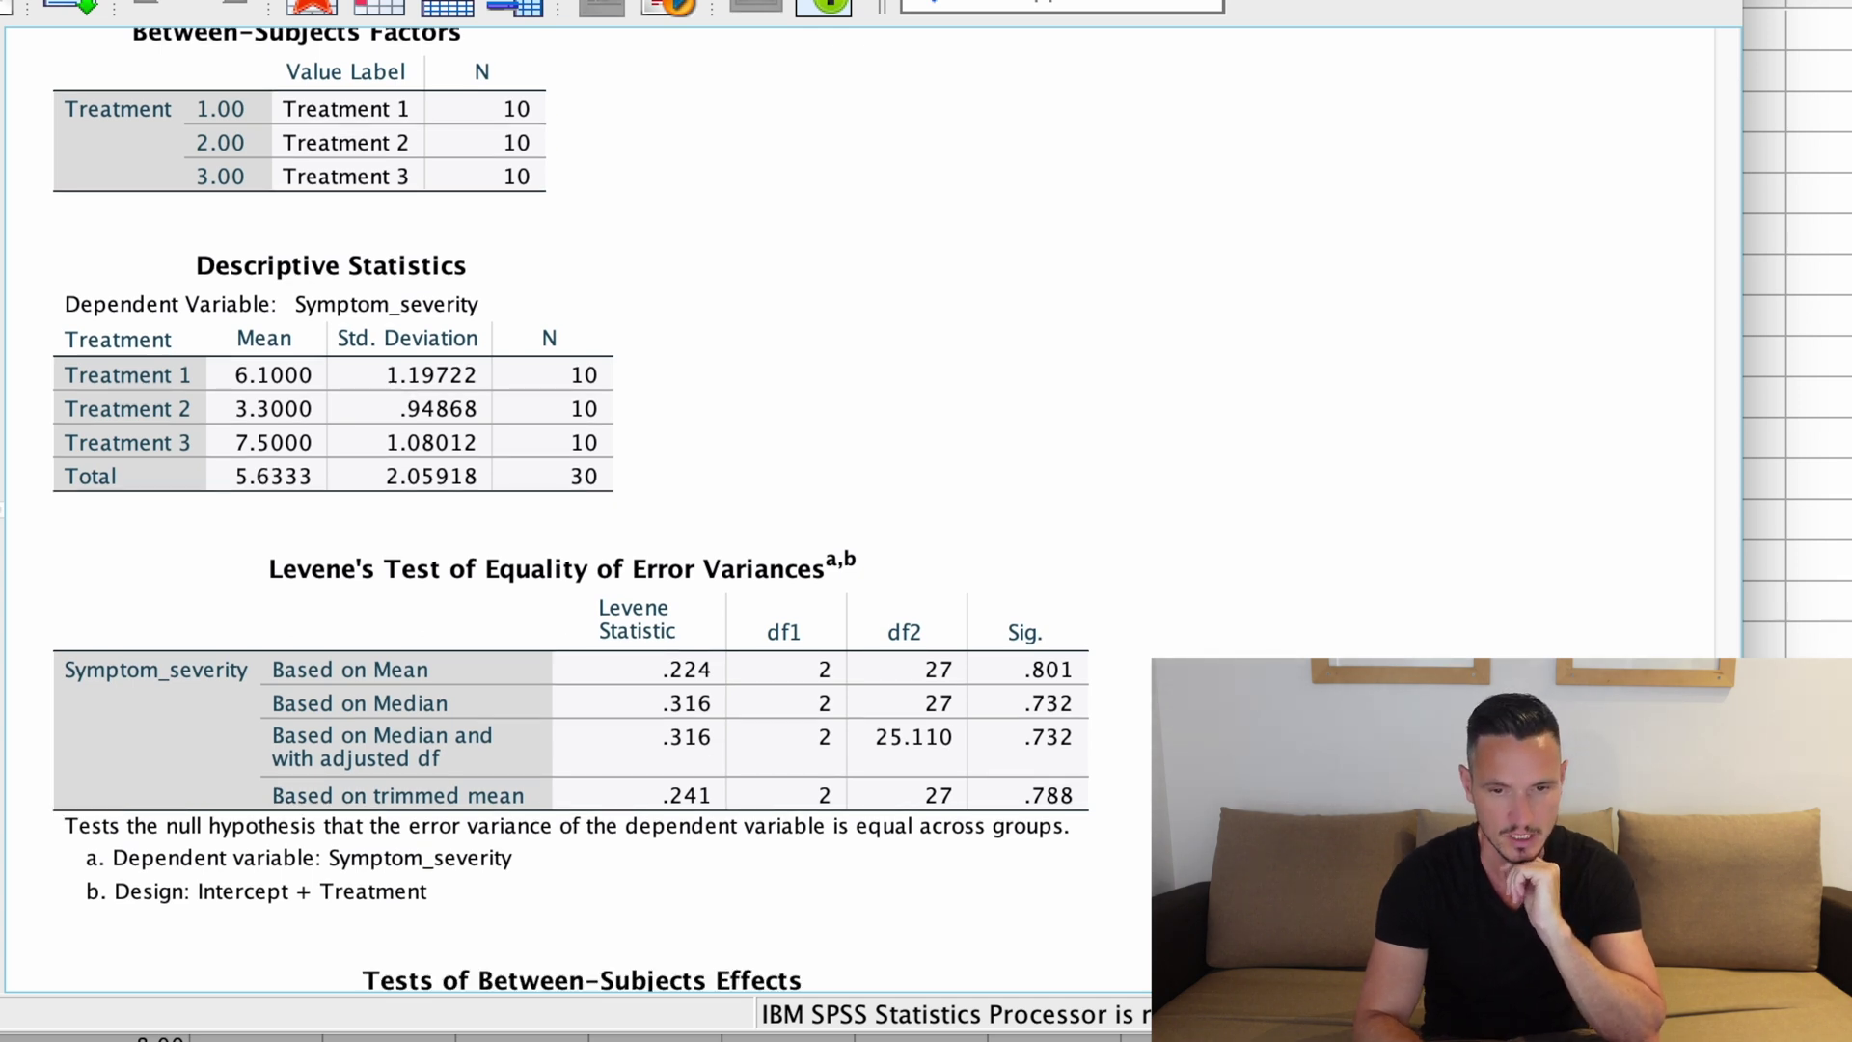
click(823, 665)
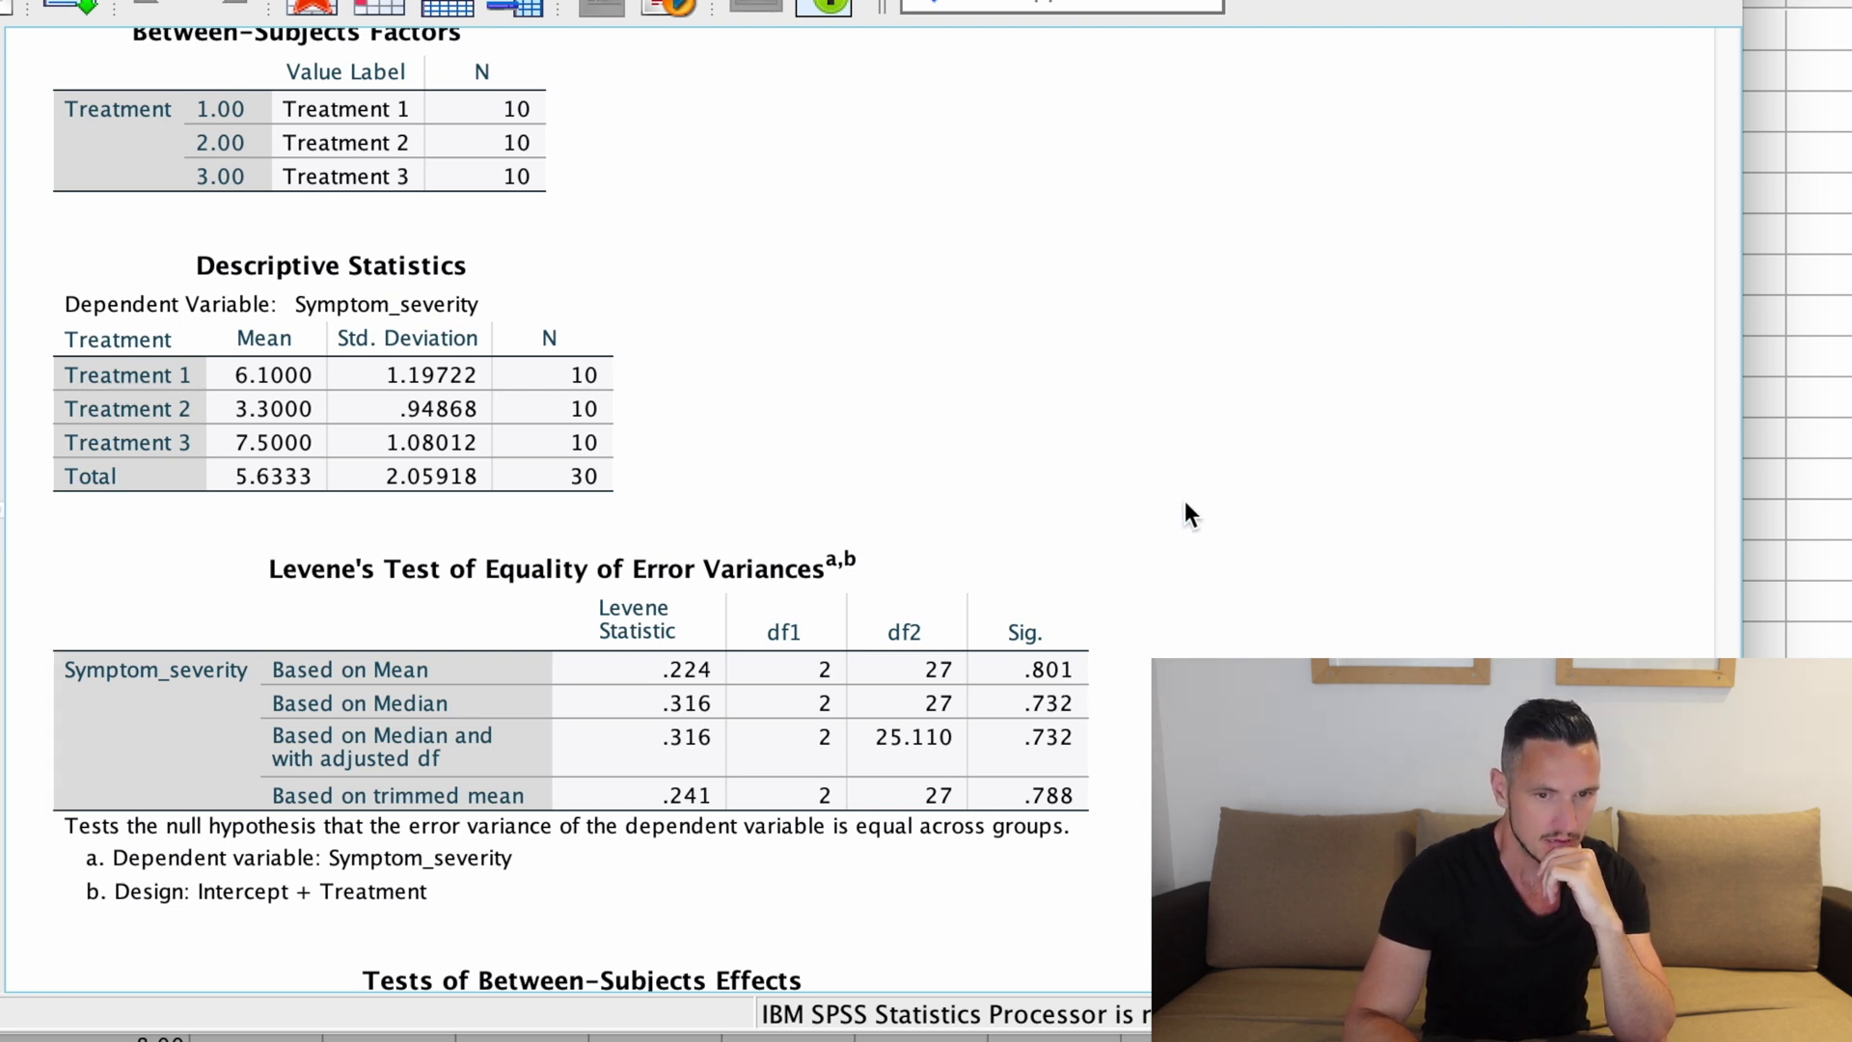
Check the Treatment effect in Tests of Between-Subjects Effects and compare the group means in the Descriptive Statistics table
scroll(1185, 503, down, 8)
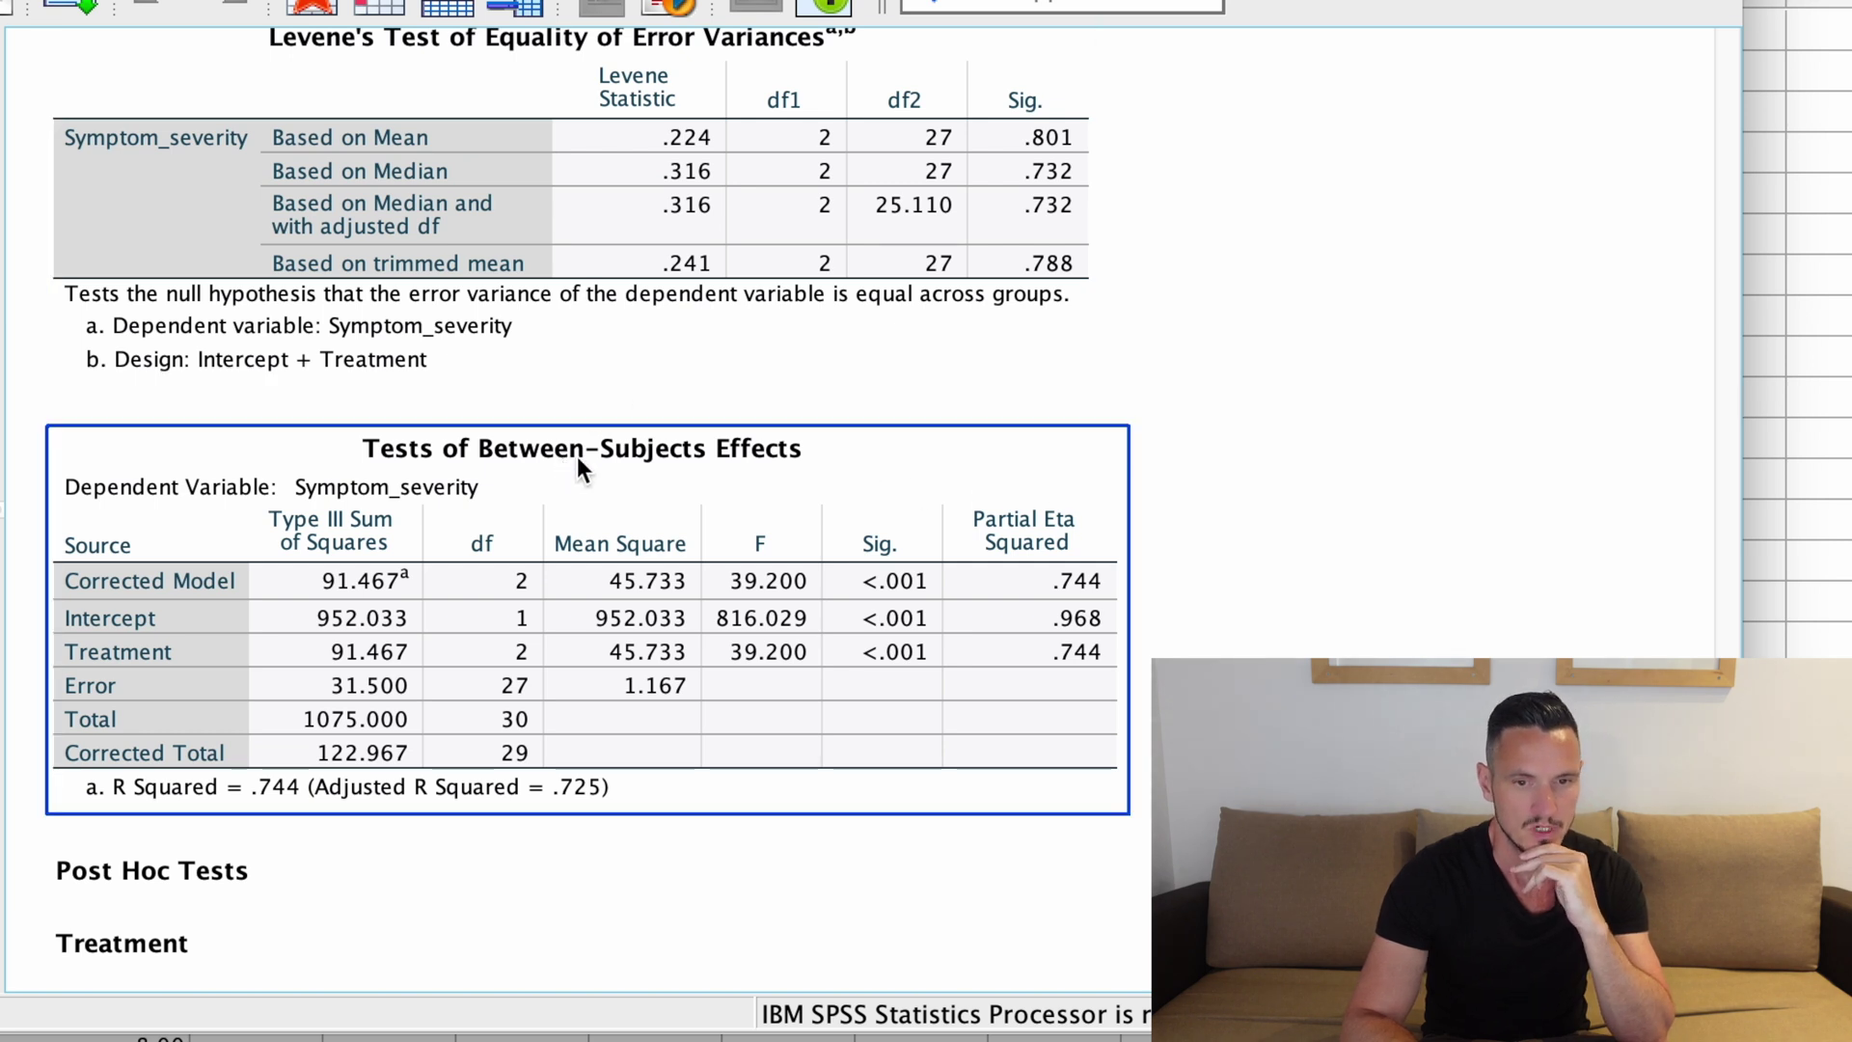
scroll(1266, 432, down, 1)
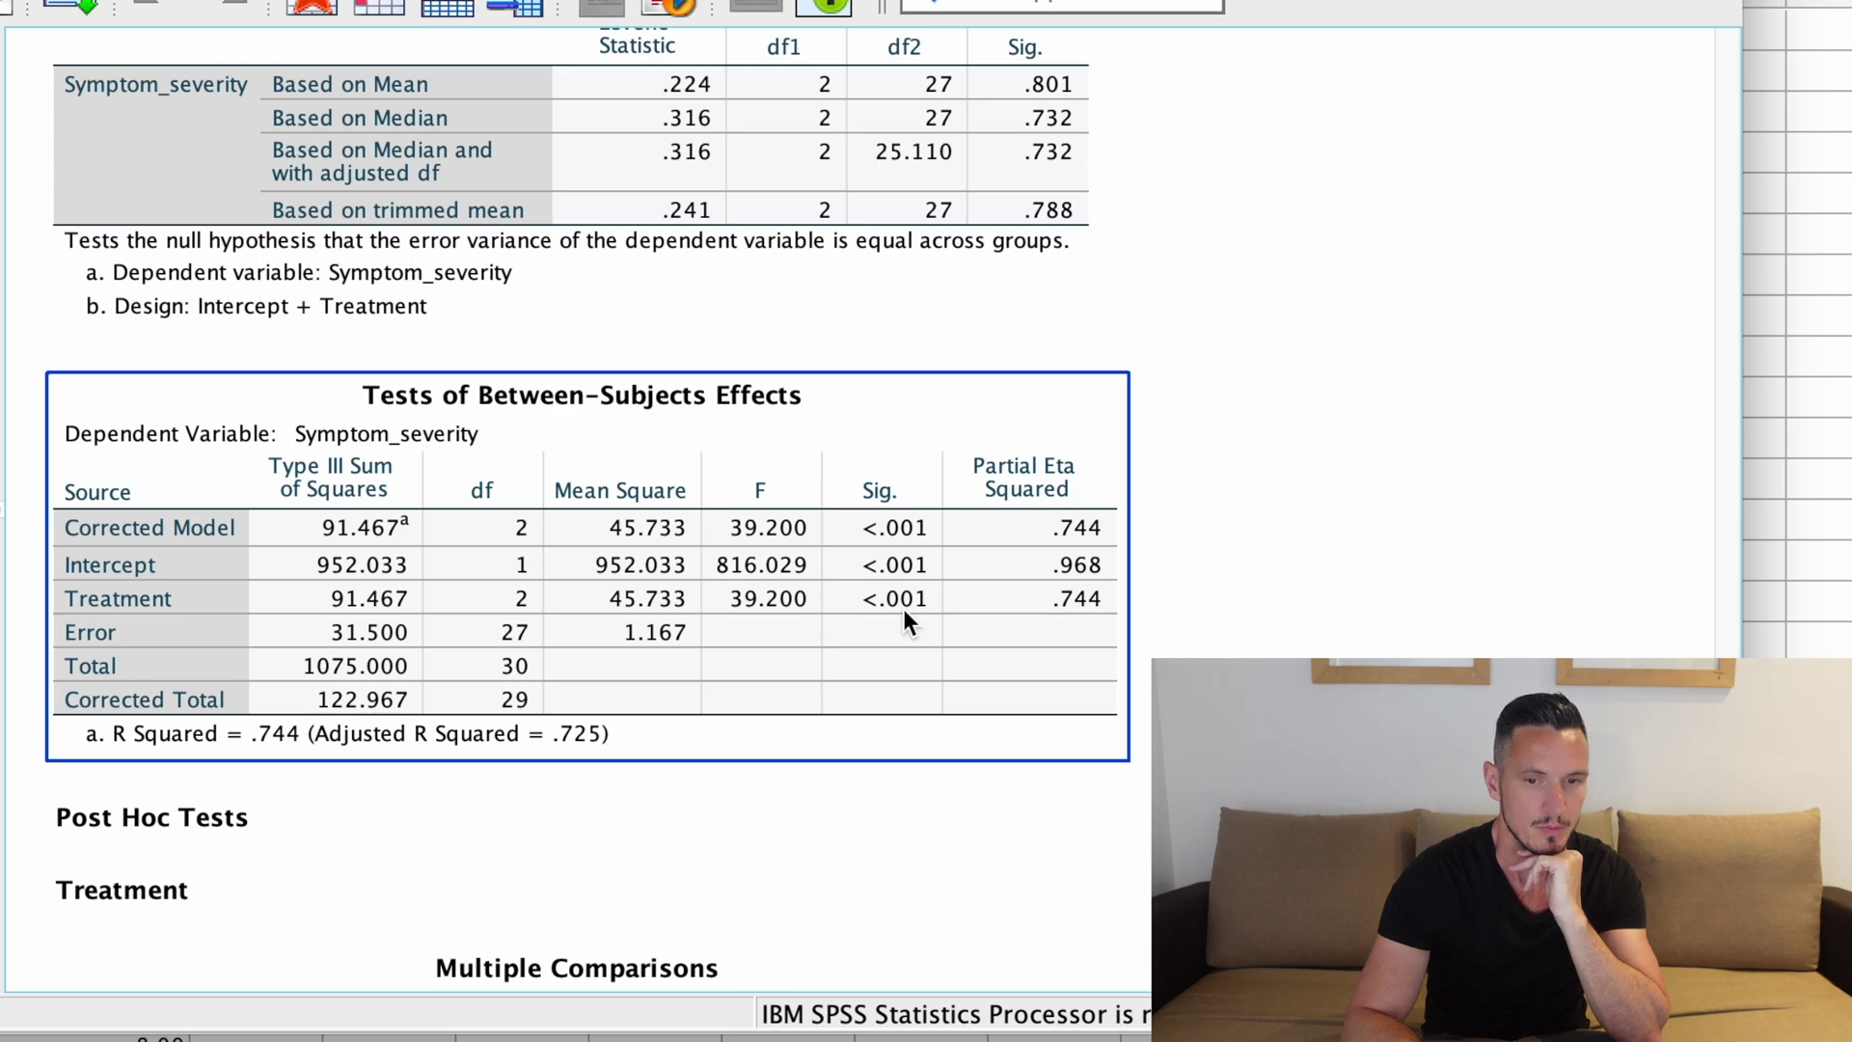
scroll(1275, 615, up, 3)
scroll(1275, 615, up, 6)
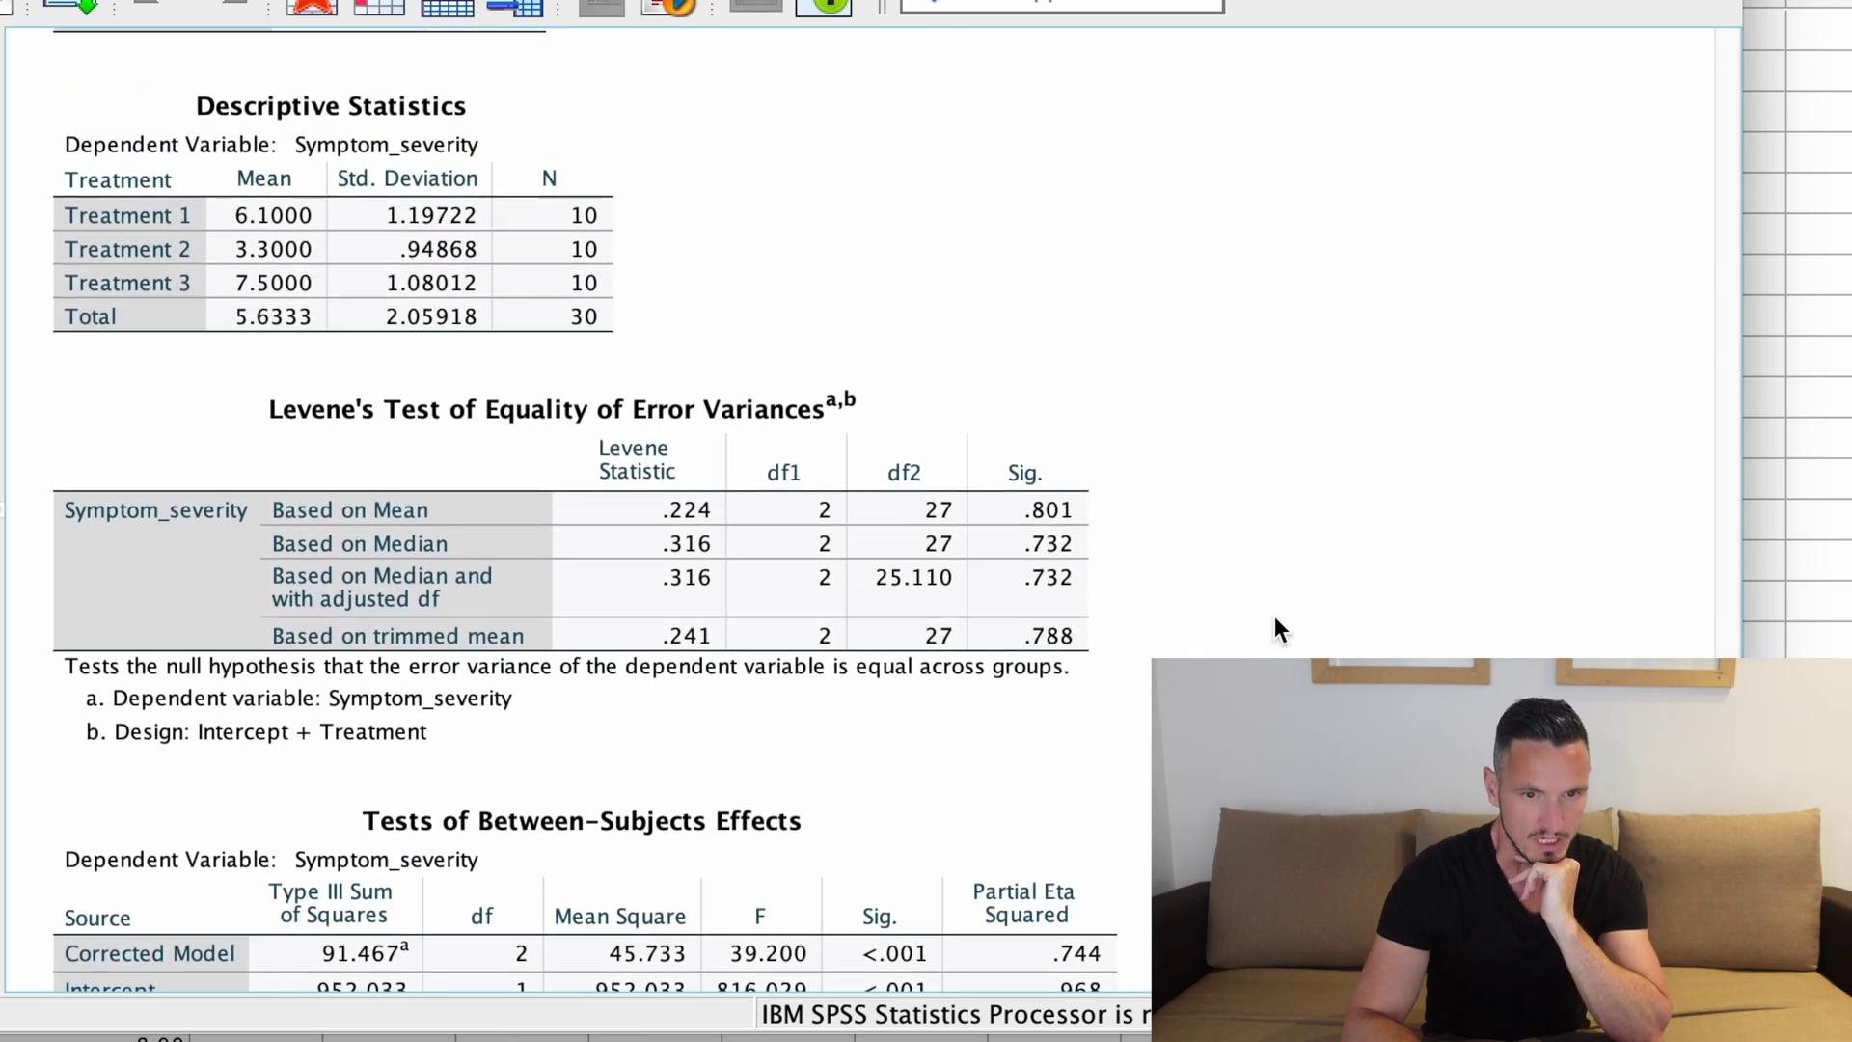
click(460, 230)
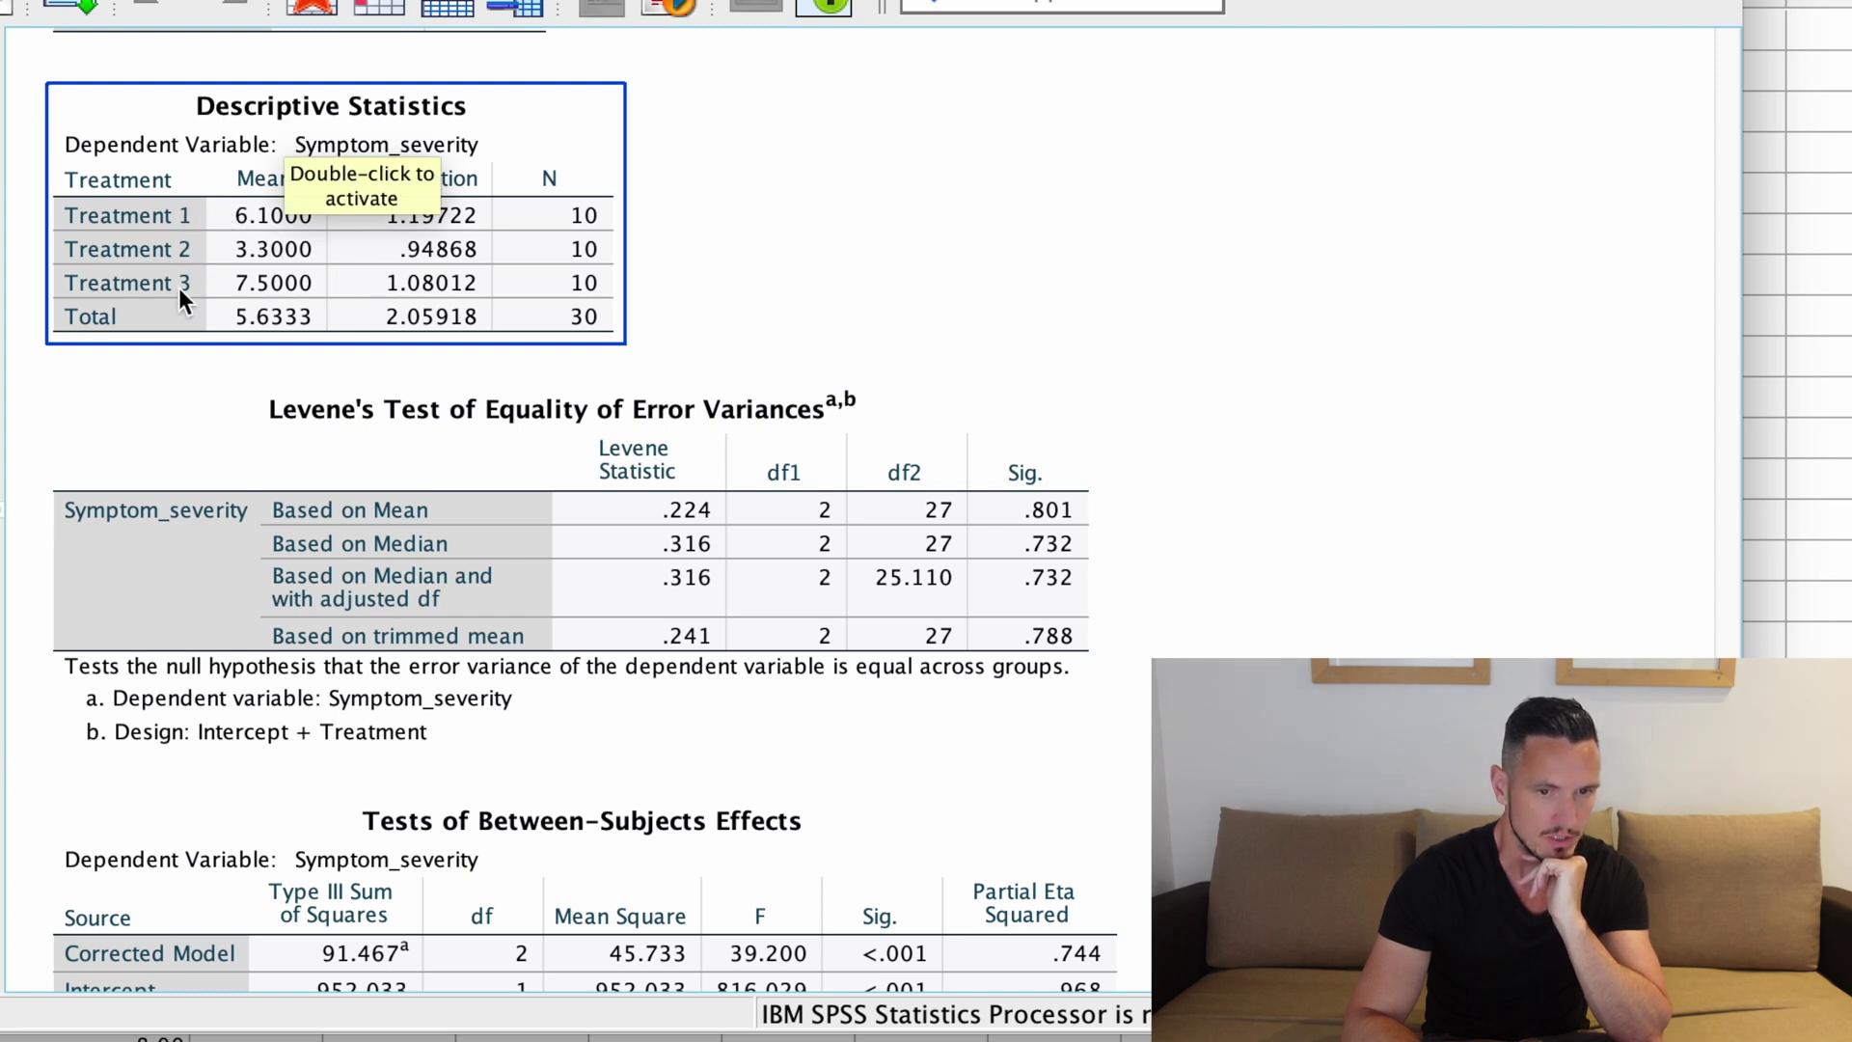
click(1003, 226)
click(355, 204)
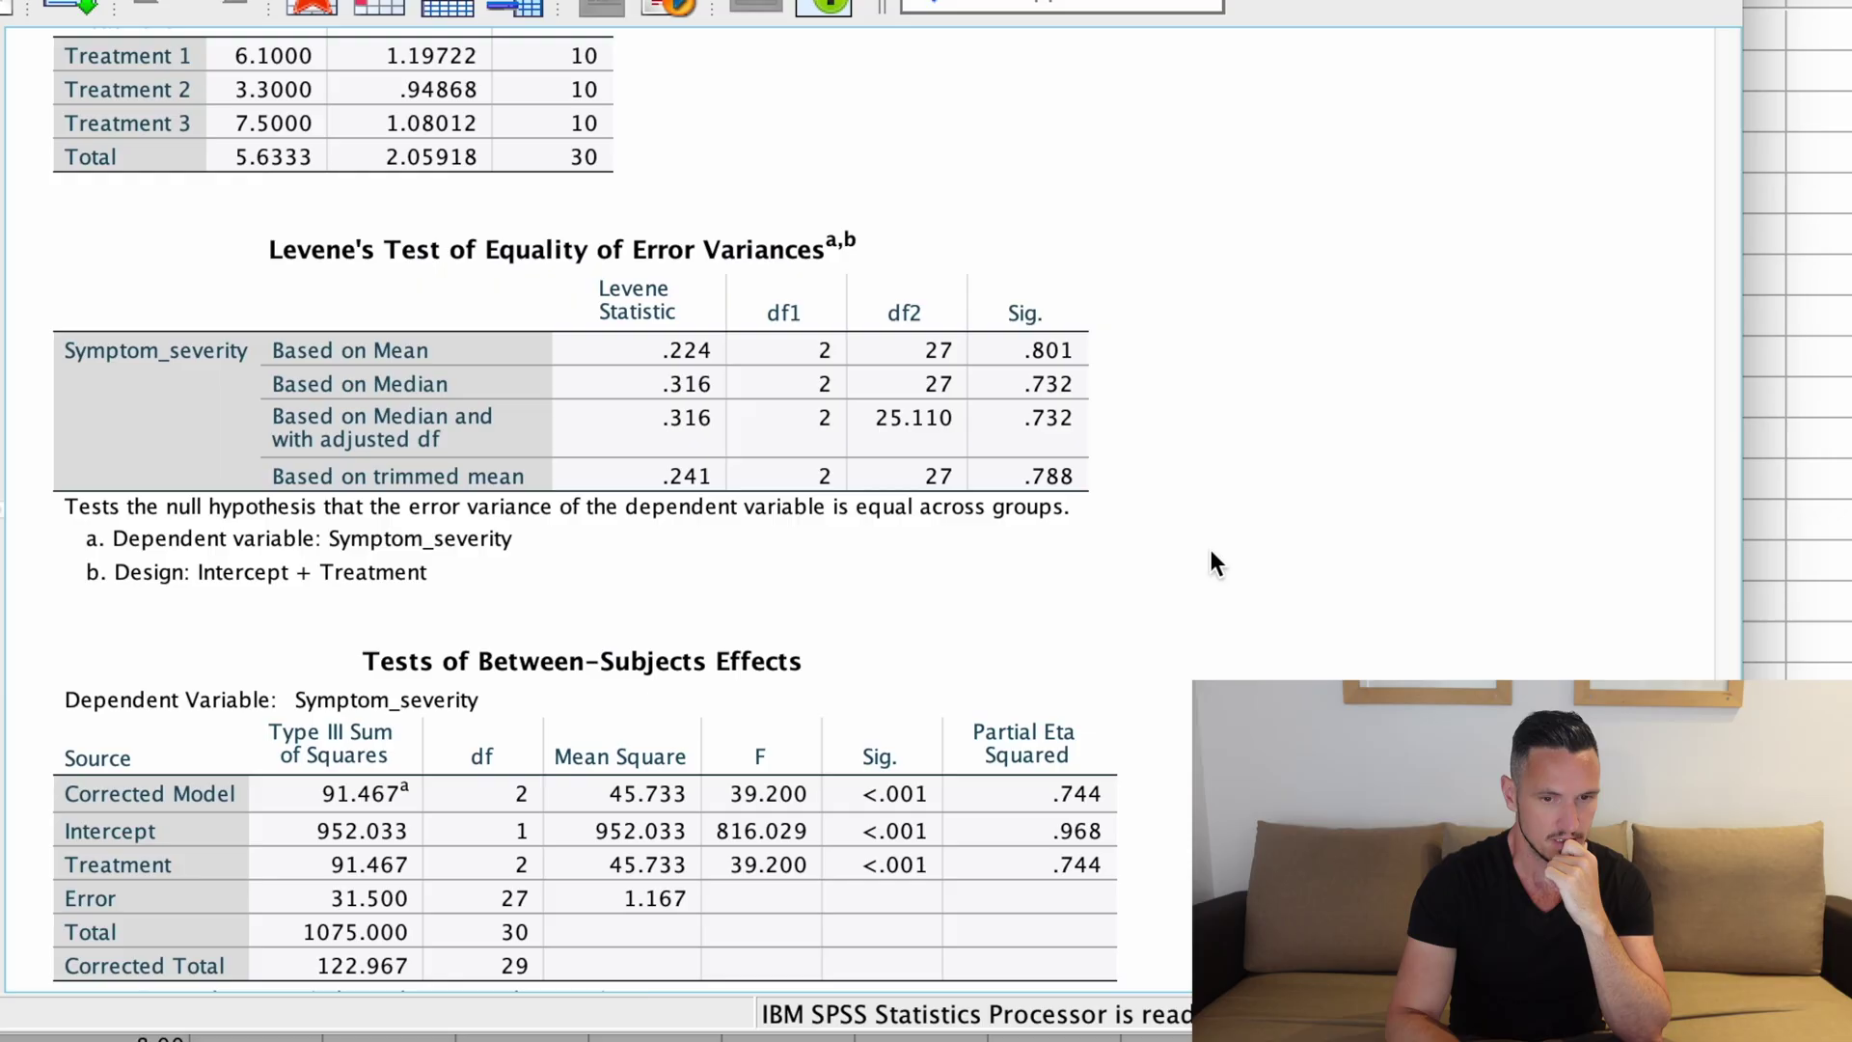
Review the Bonferroni Multiple Comparisons table for differences between each pair of treatments
scroll(1207, 546, down, 10)
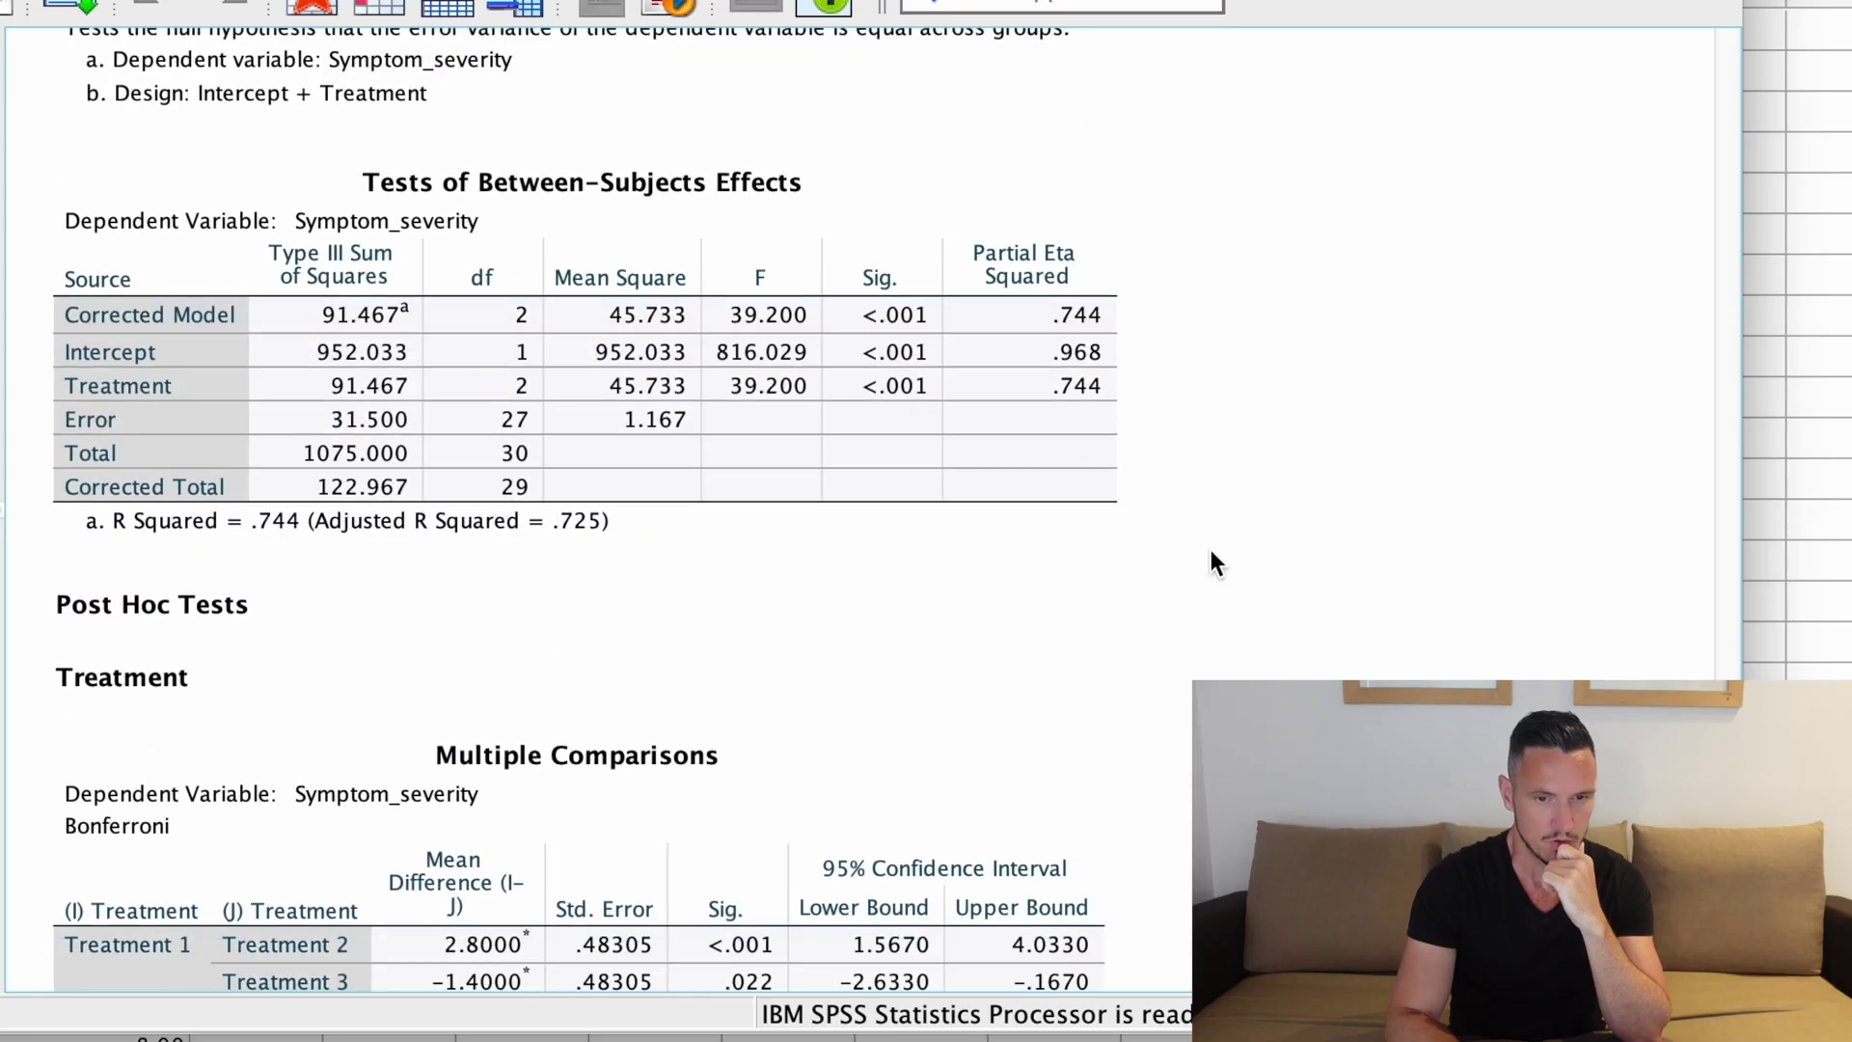
click(1362, 479)
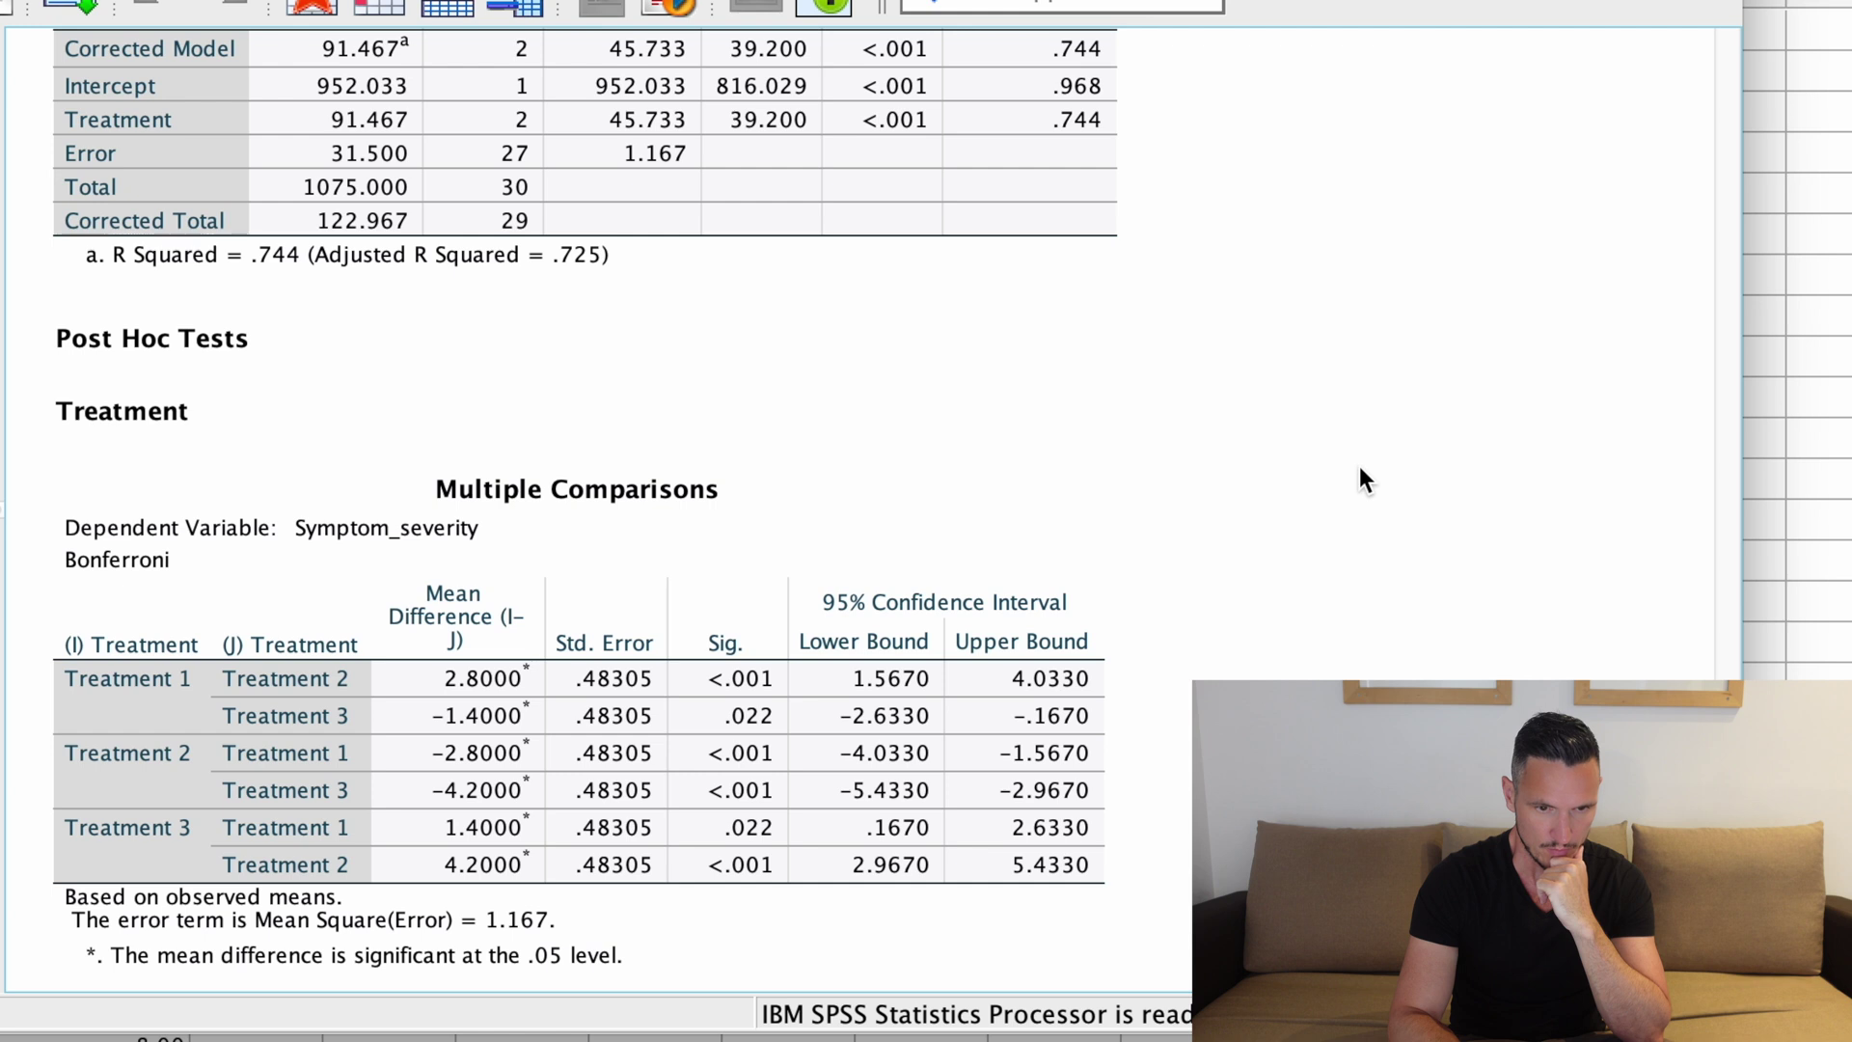
scroll(1362, 478, down, 4)
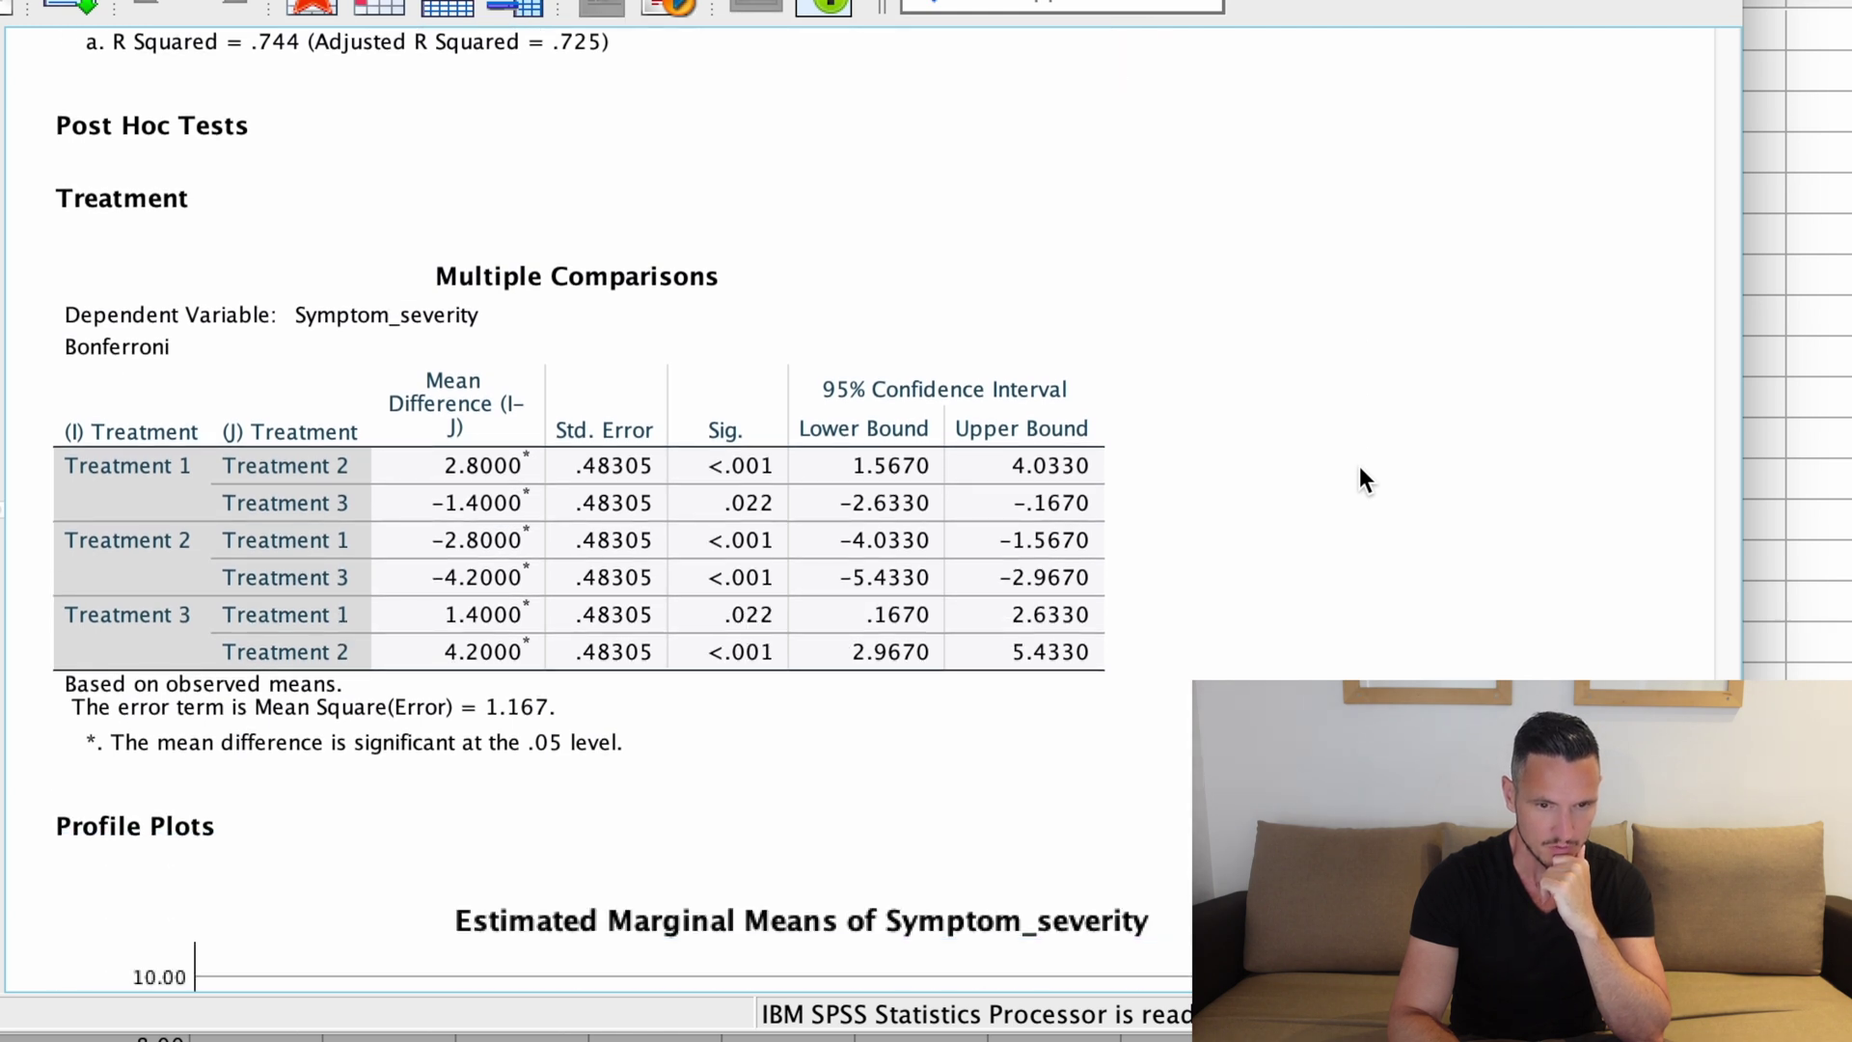
click(62, 411)
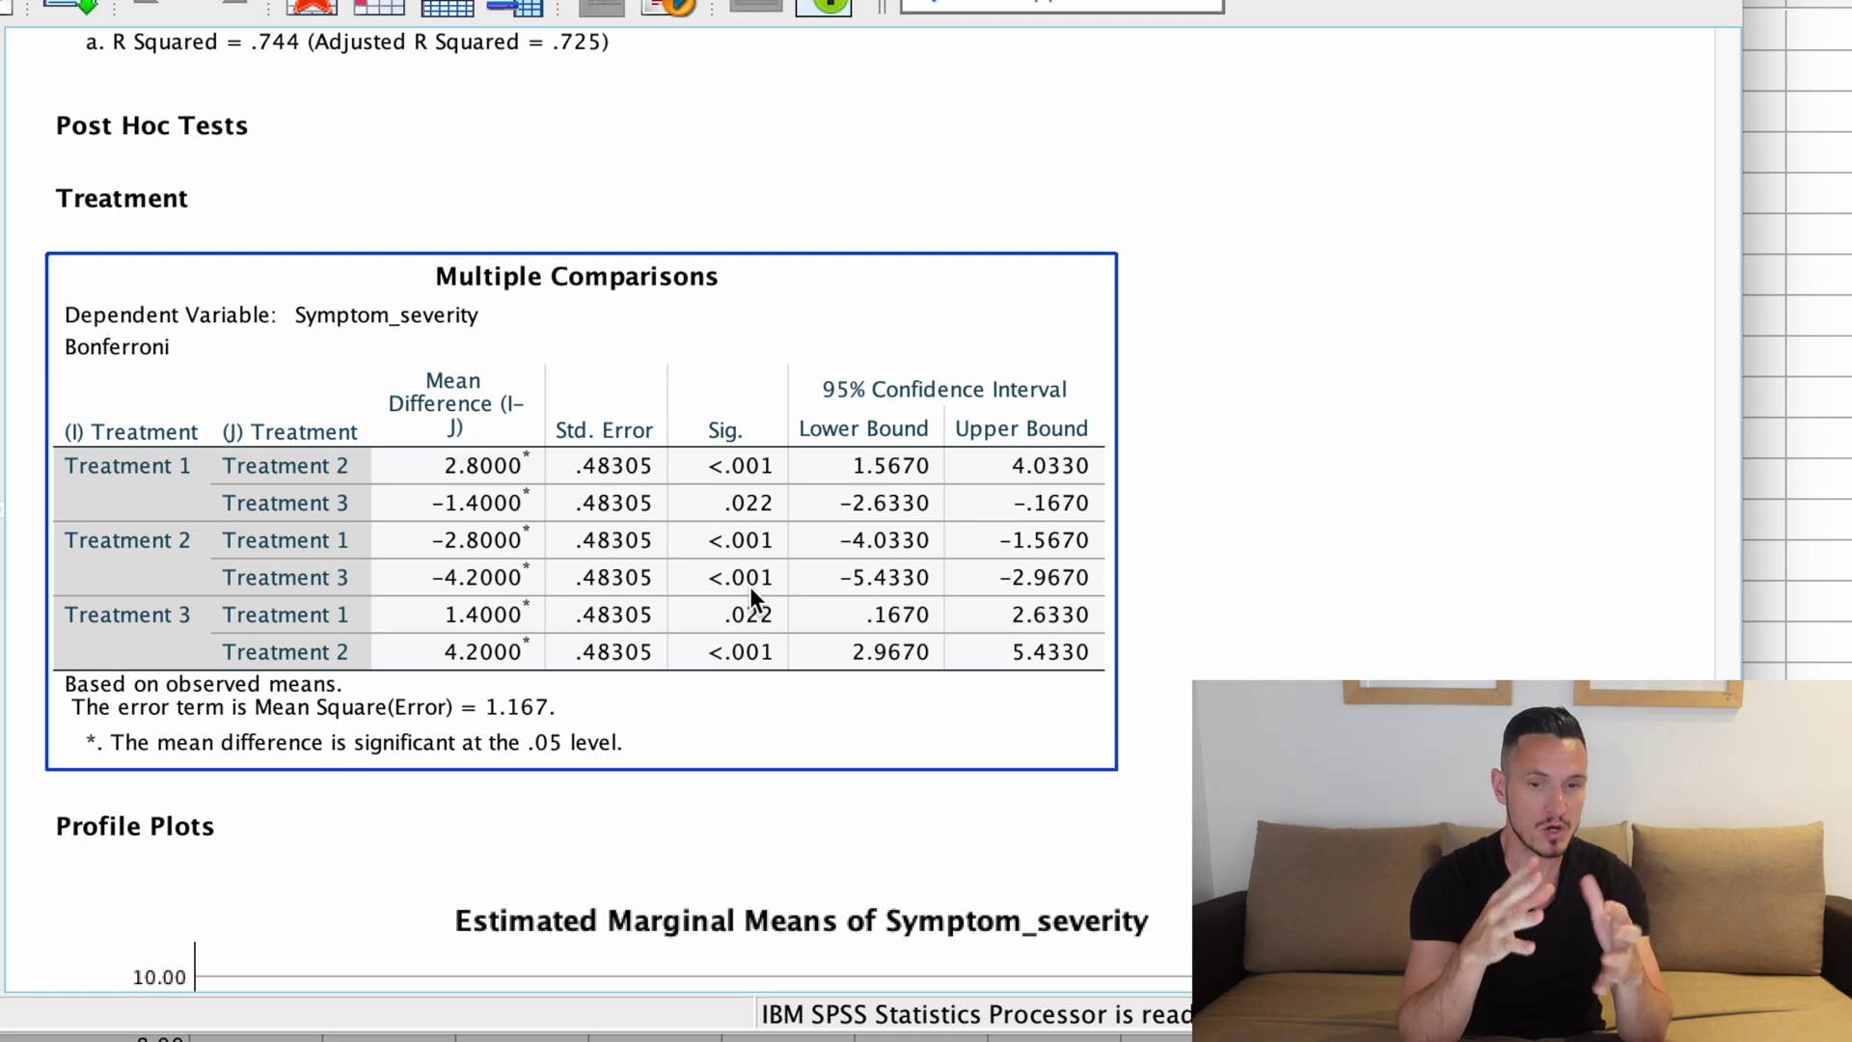
click(1328, 523)
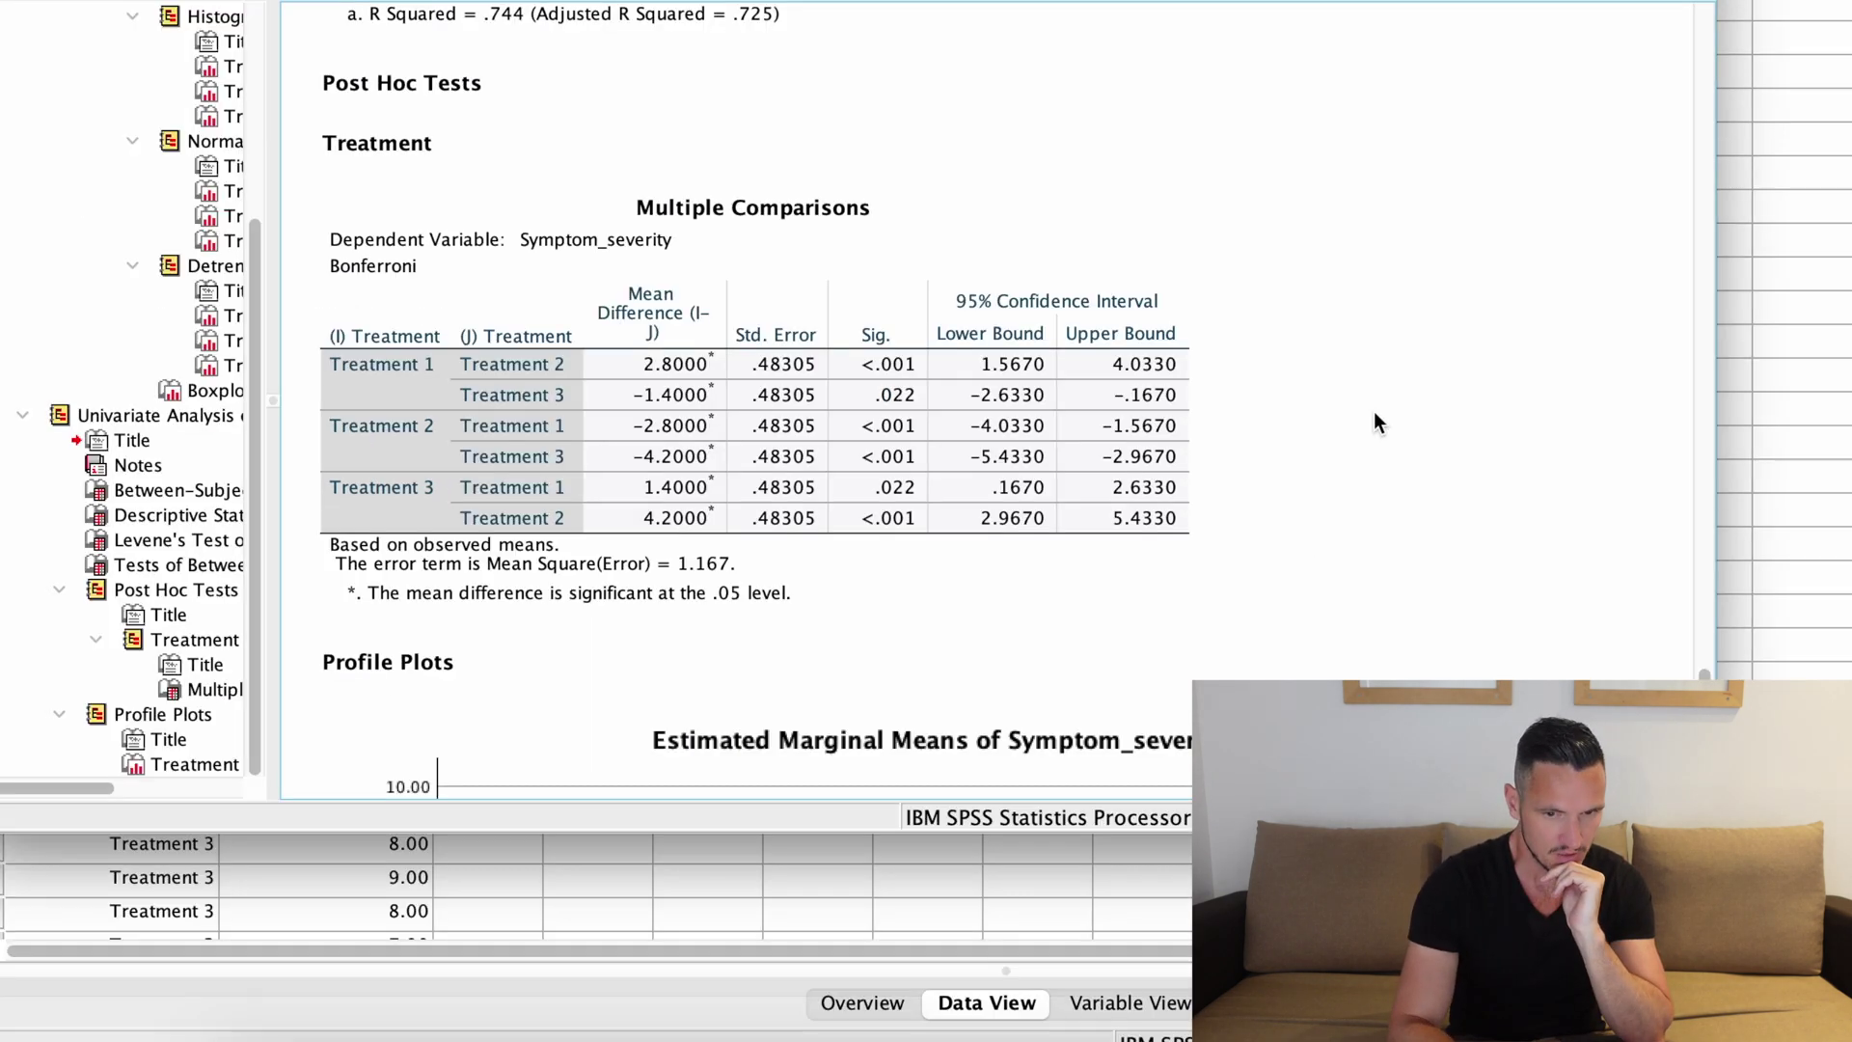
scroll(1373, 422, down, 2)
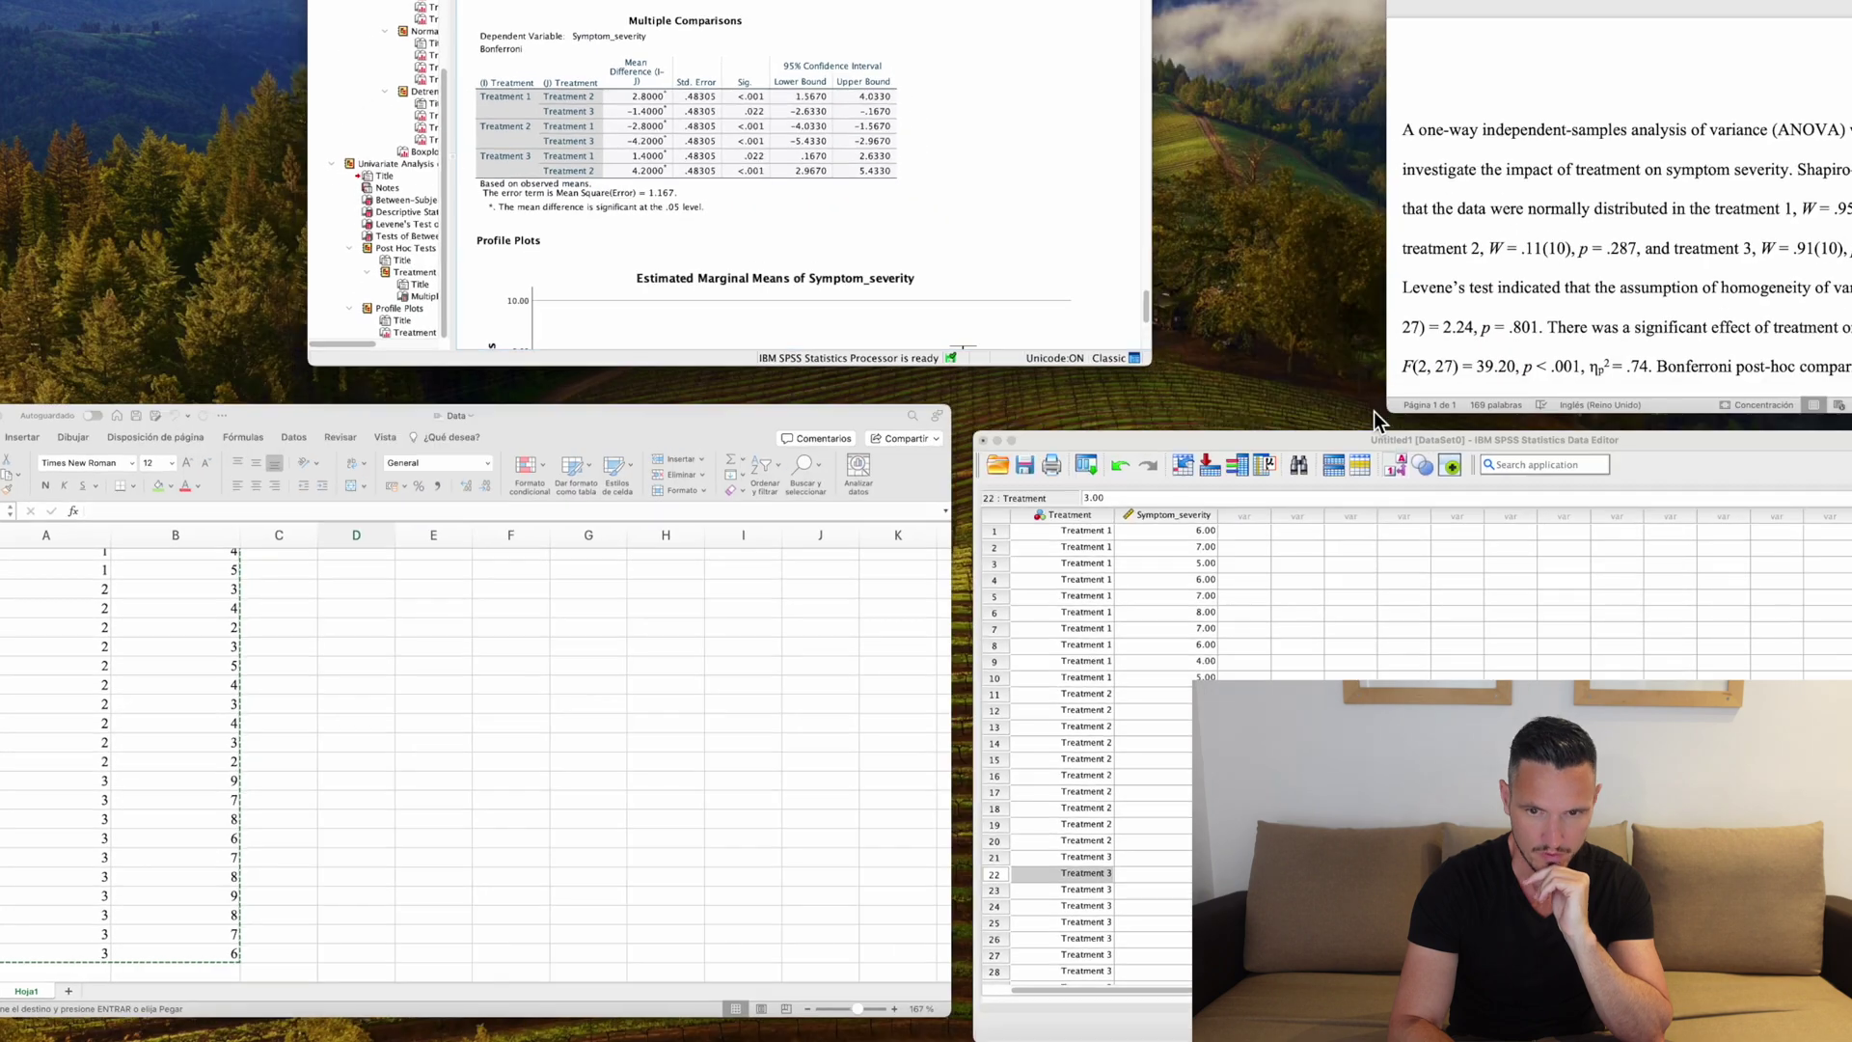
Switch to the Word write-up and dismiss the Grammarly suggestions on "independent-samples" and "the treatment"
click(1708, 282)
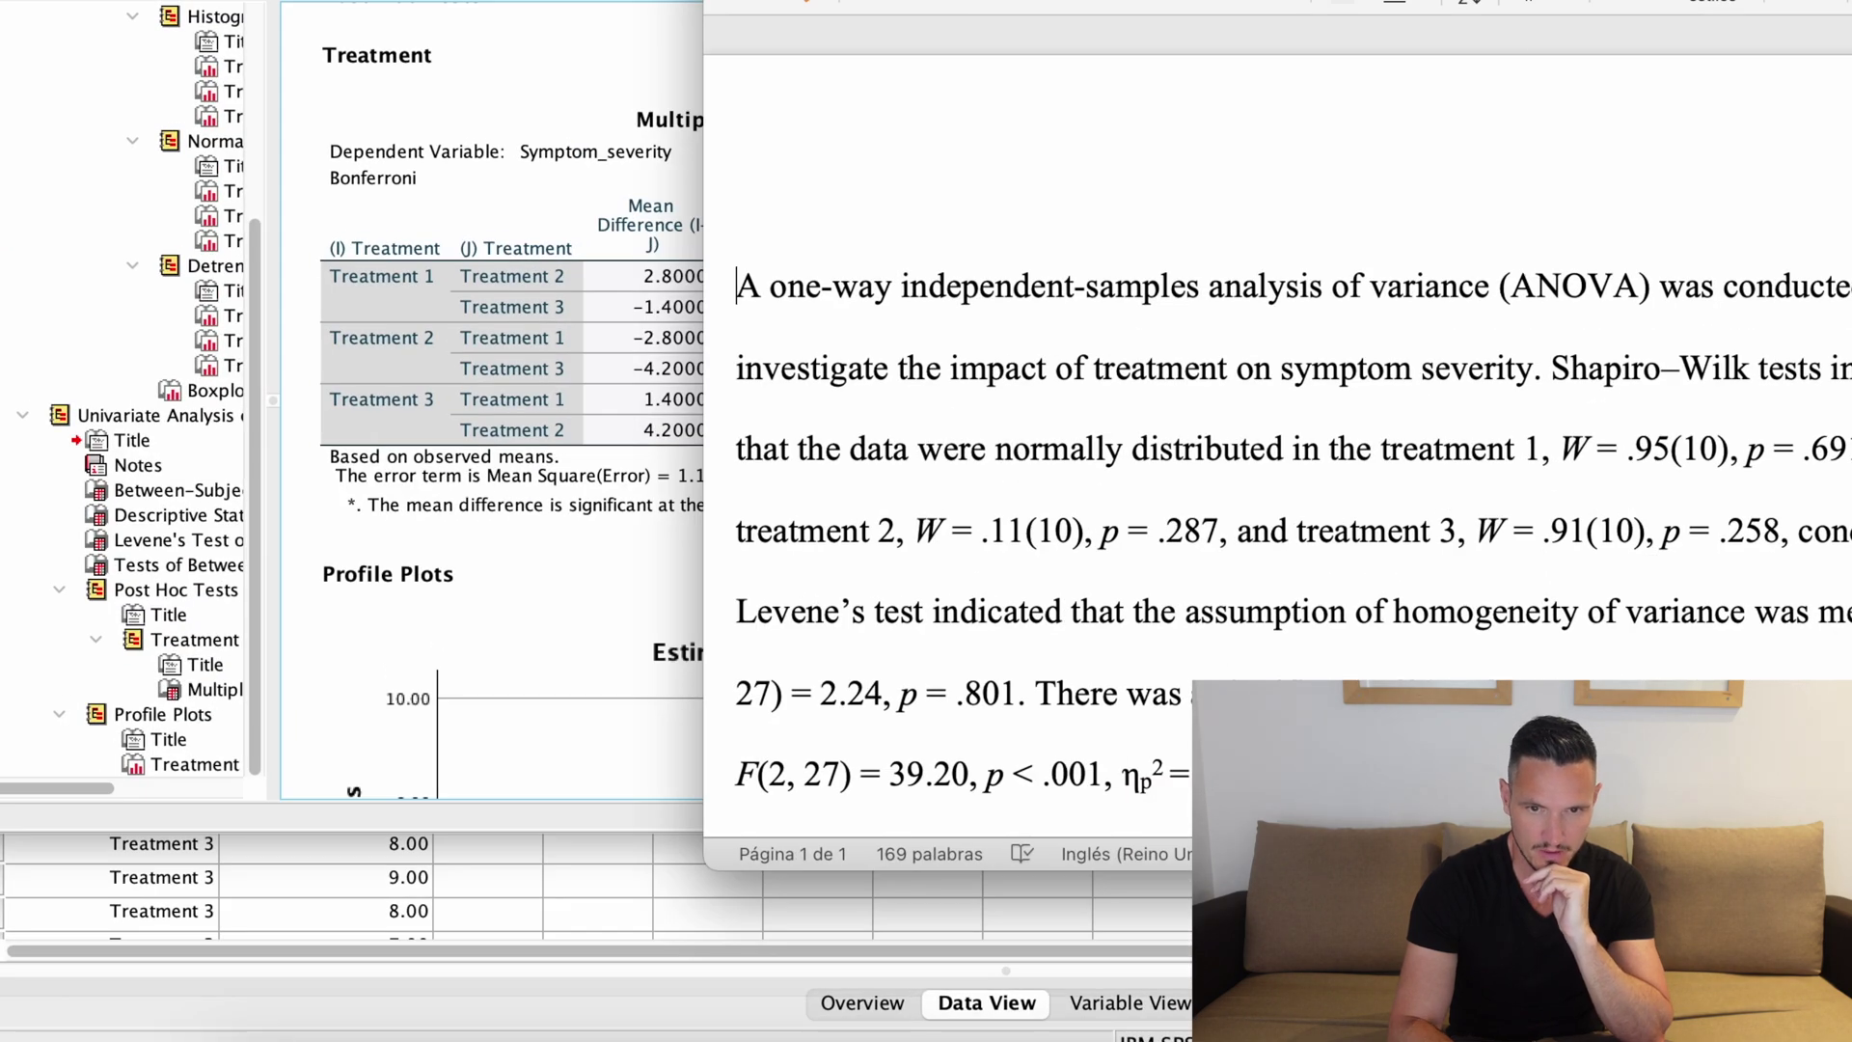
double_click(1562, 7)
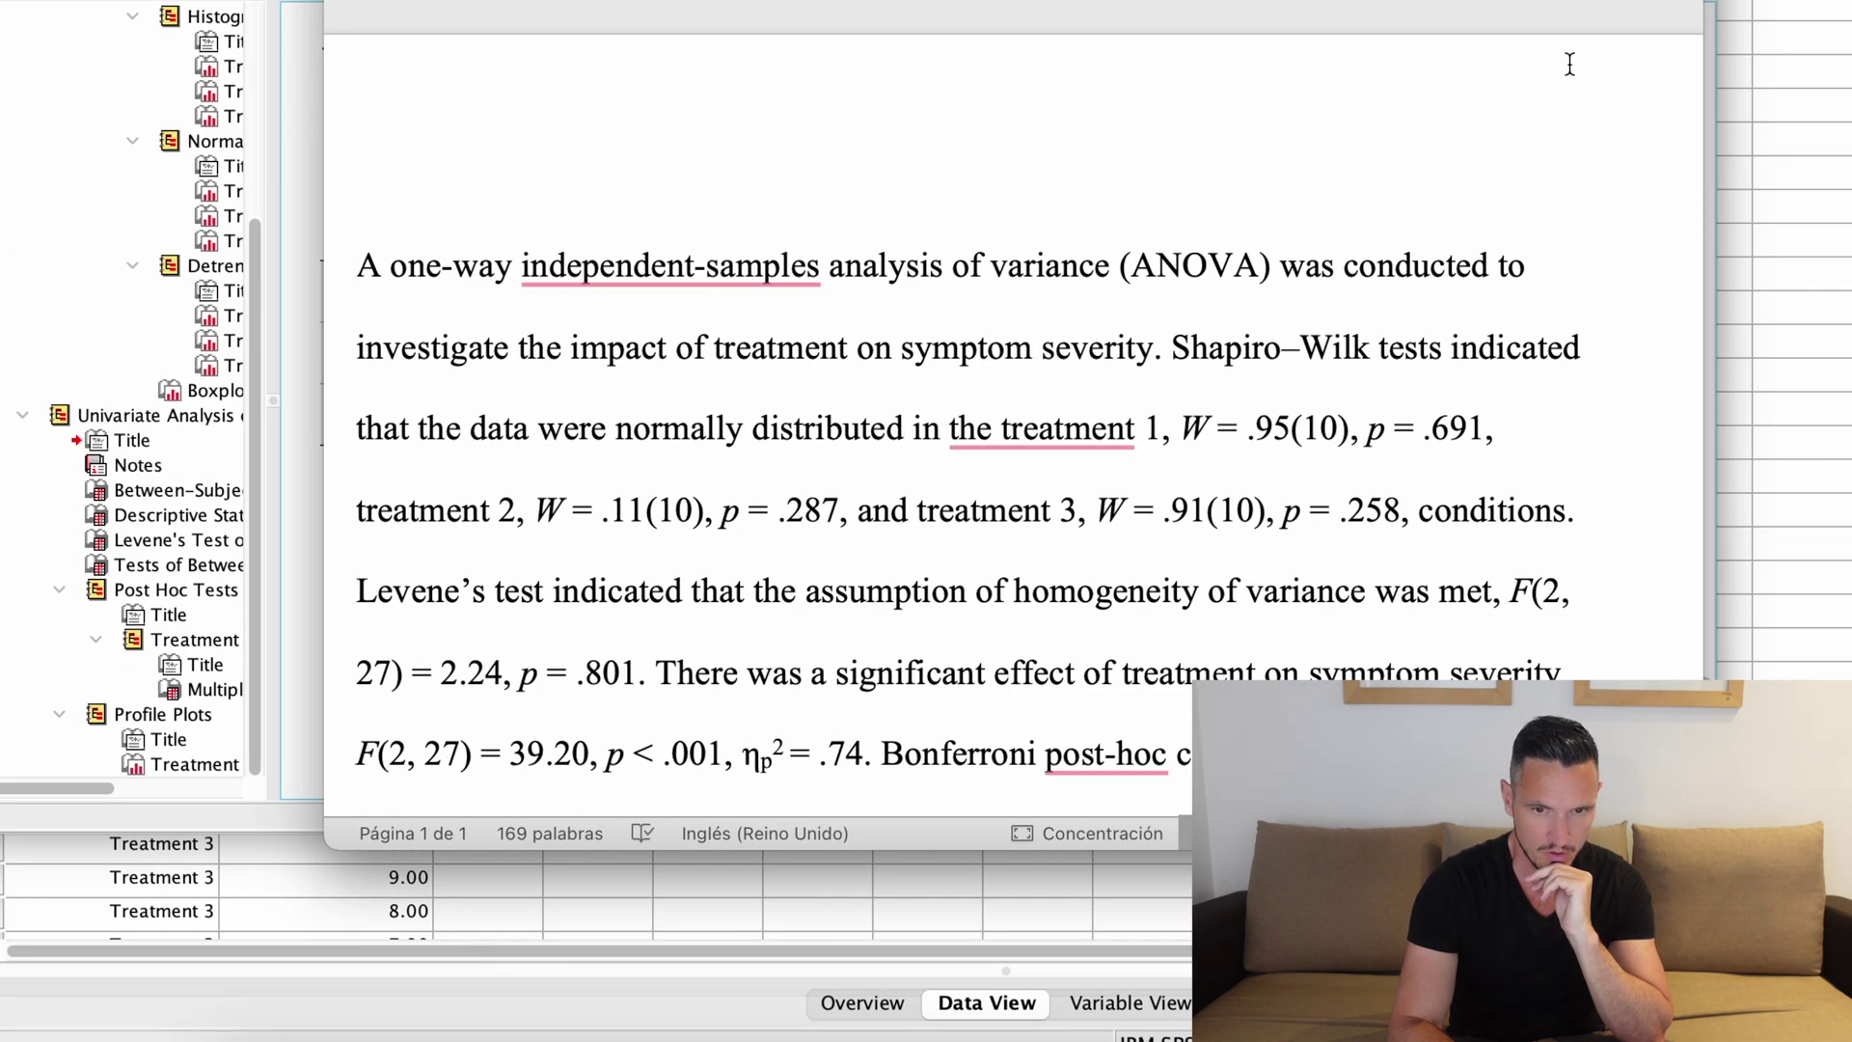
click(765, 266)
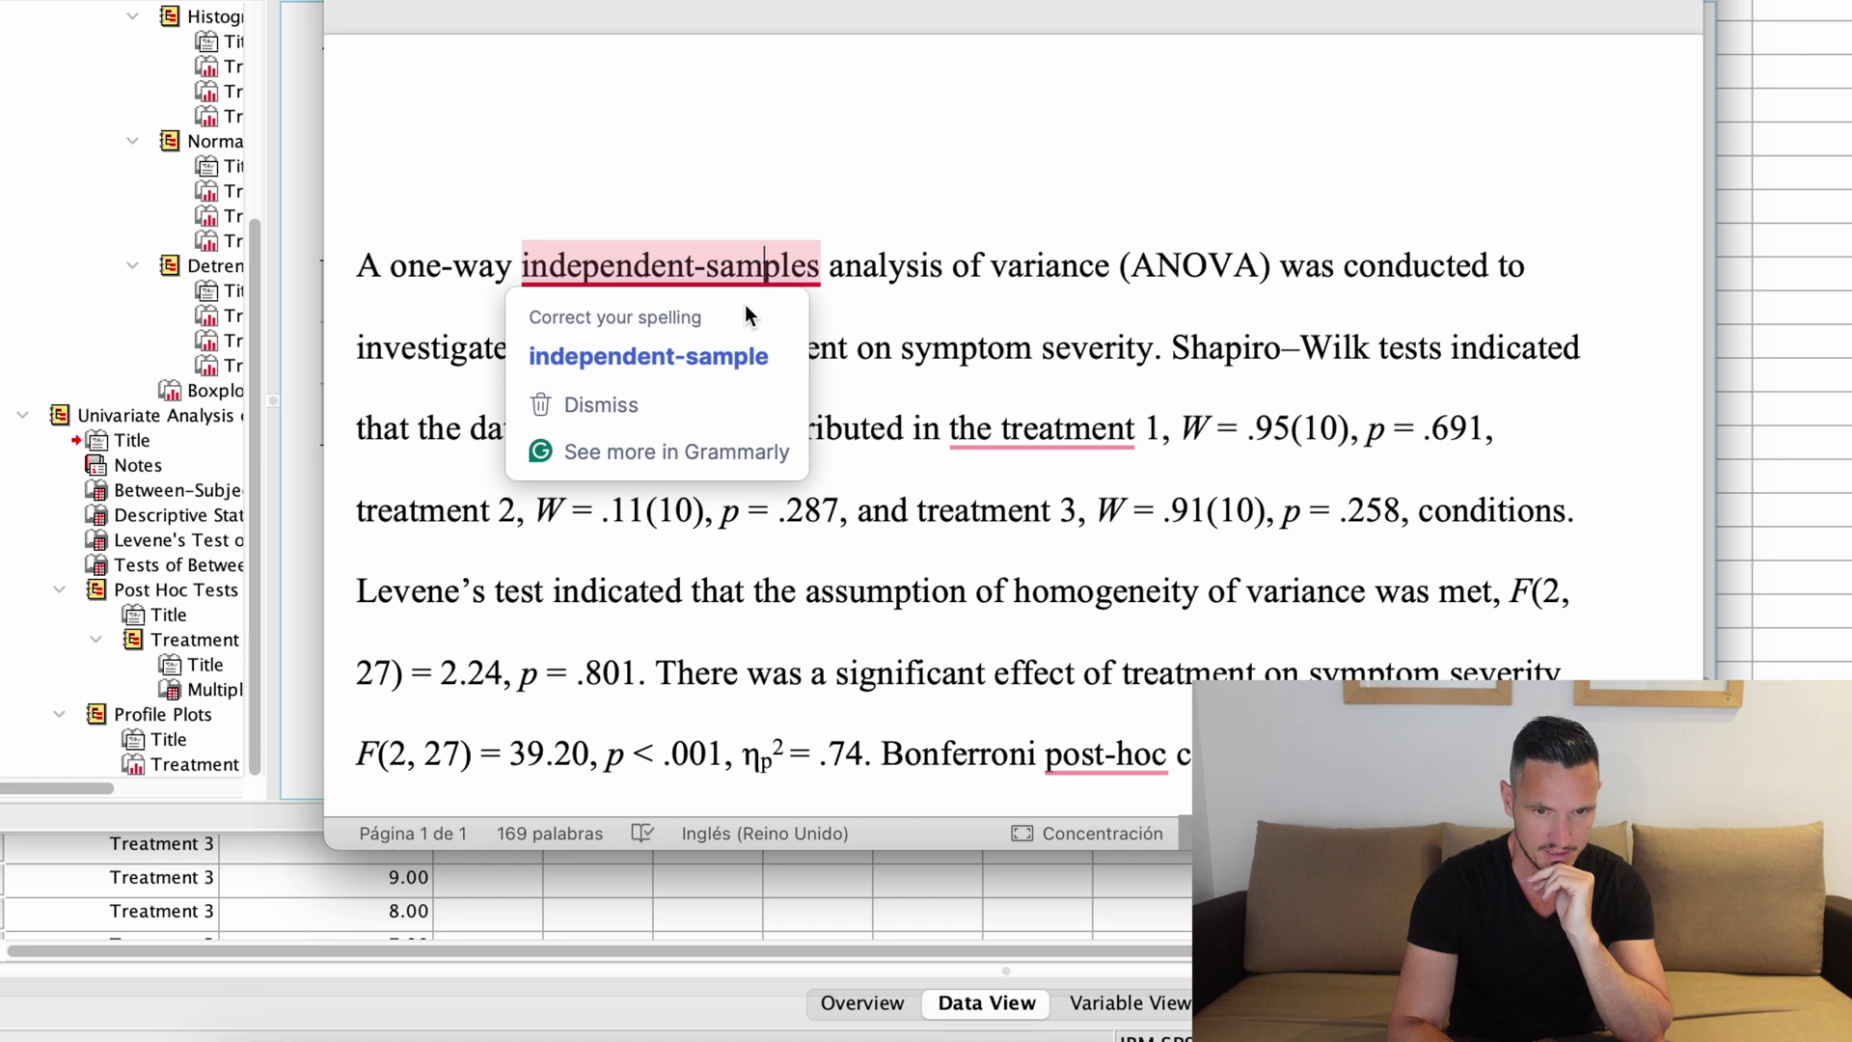
click(691, 405)
click(965, 428)
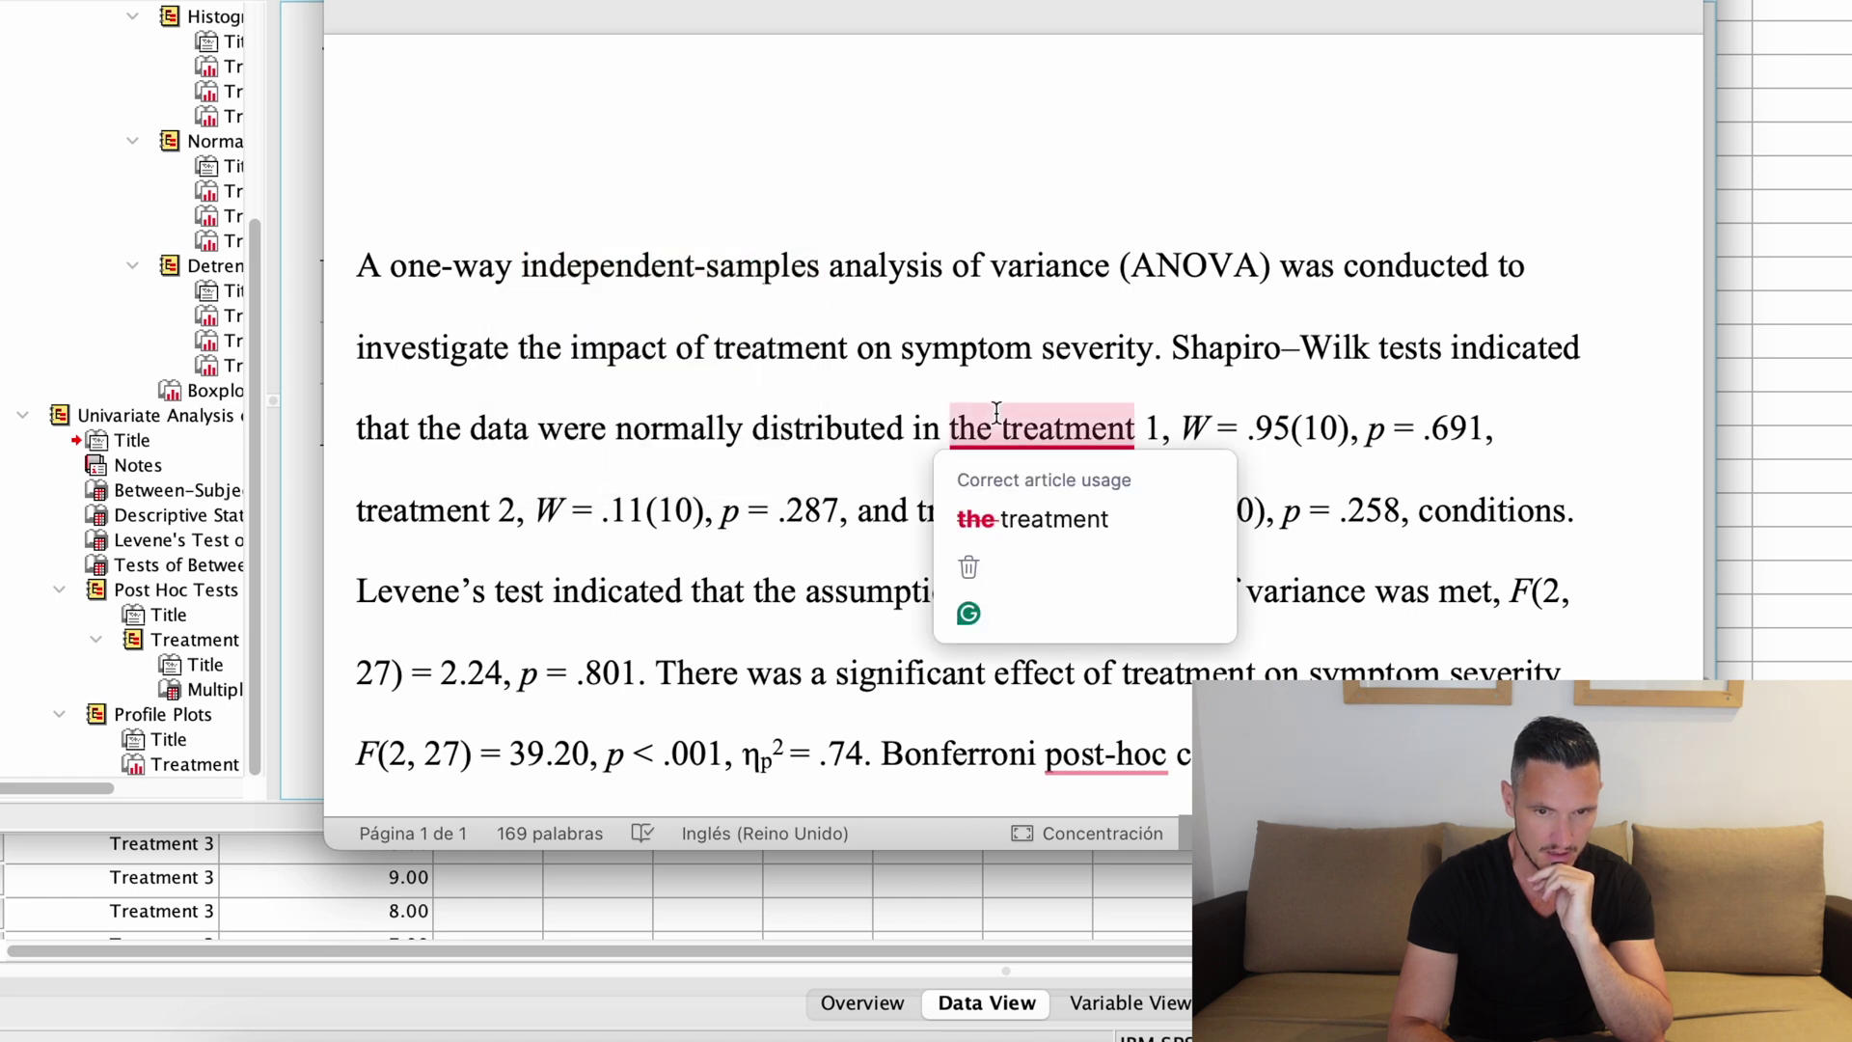
click(1018, 569)
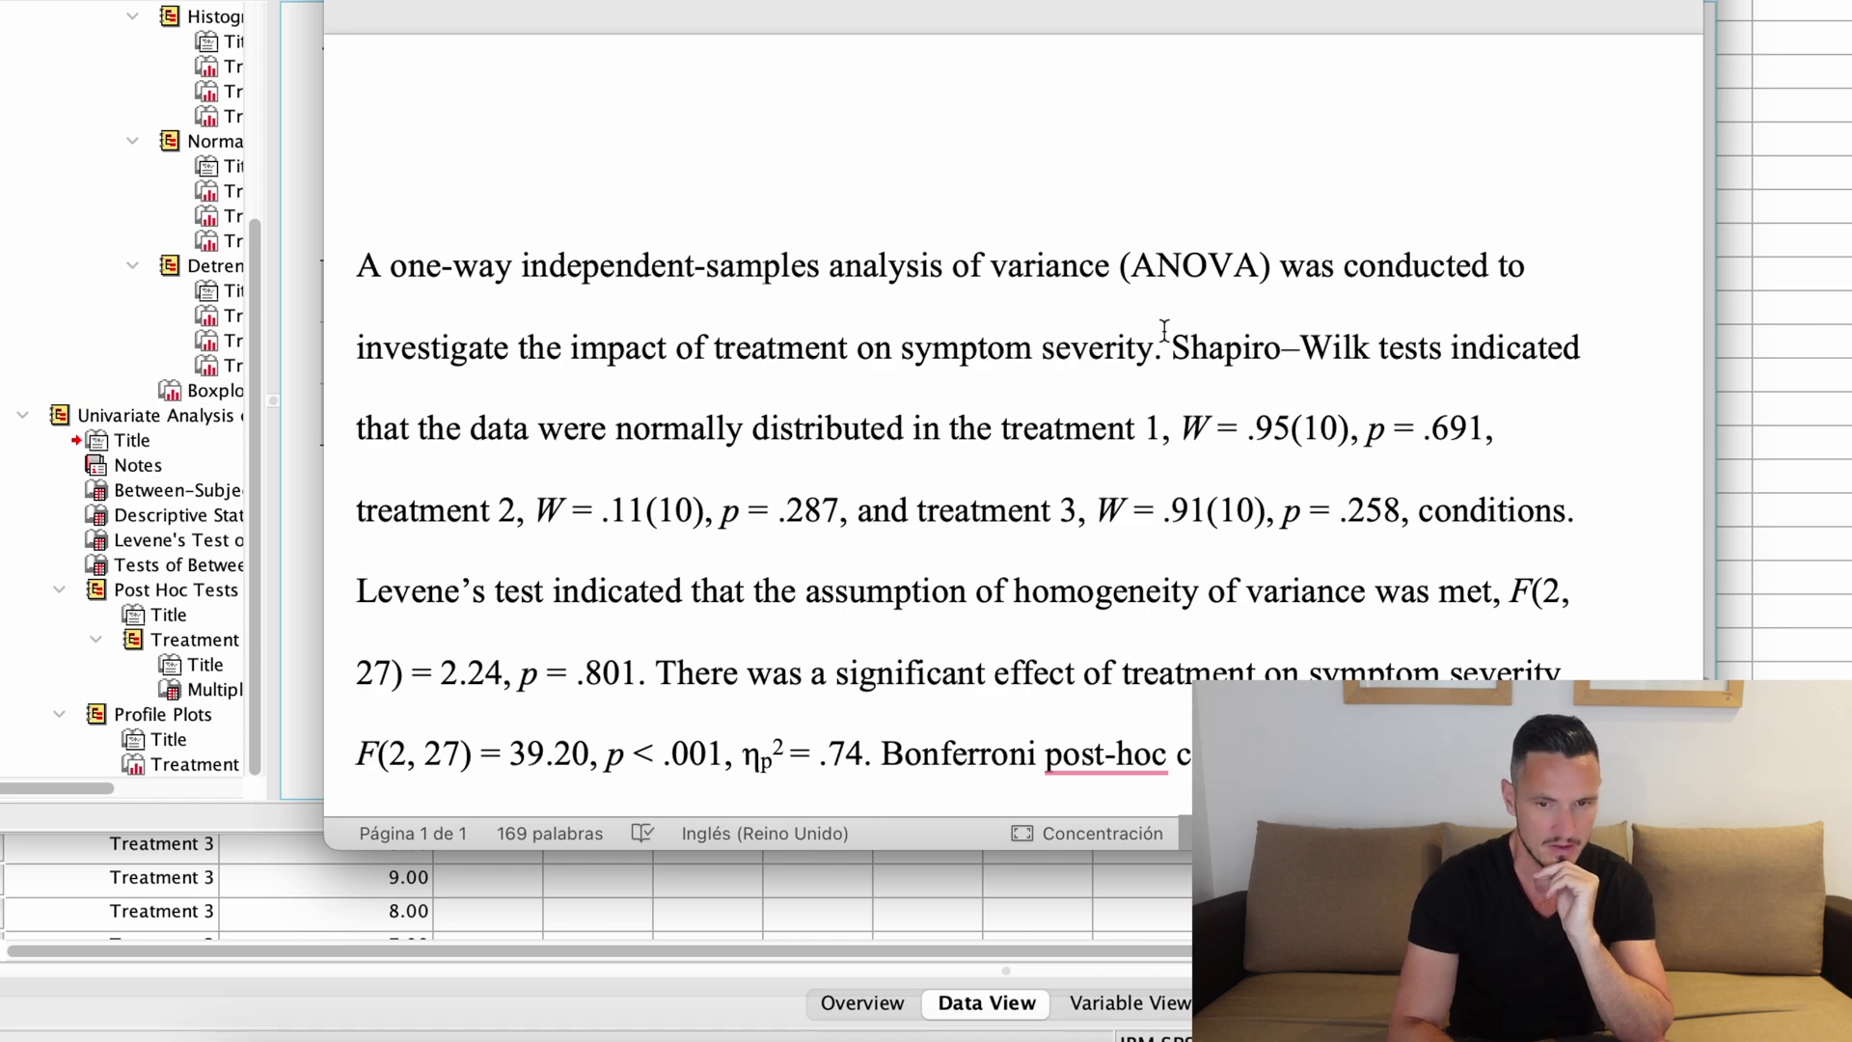
Return to the SPSS output's Tests of Normality table and compare its Shapiro-Wilk results with the Word write-up
scroll(1165, 330, down, 1)
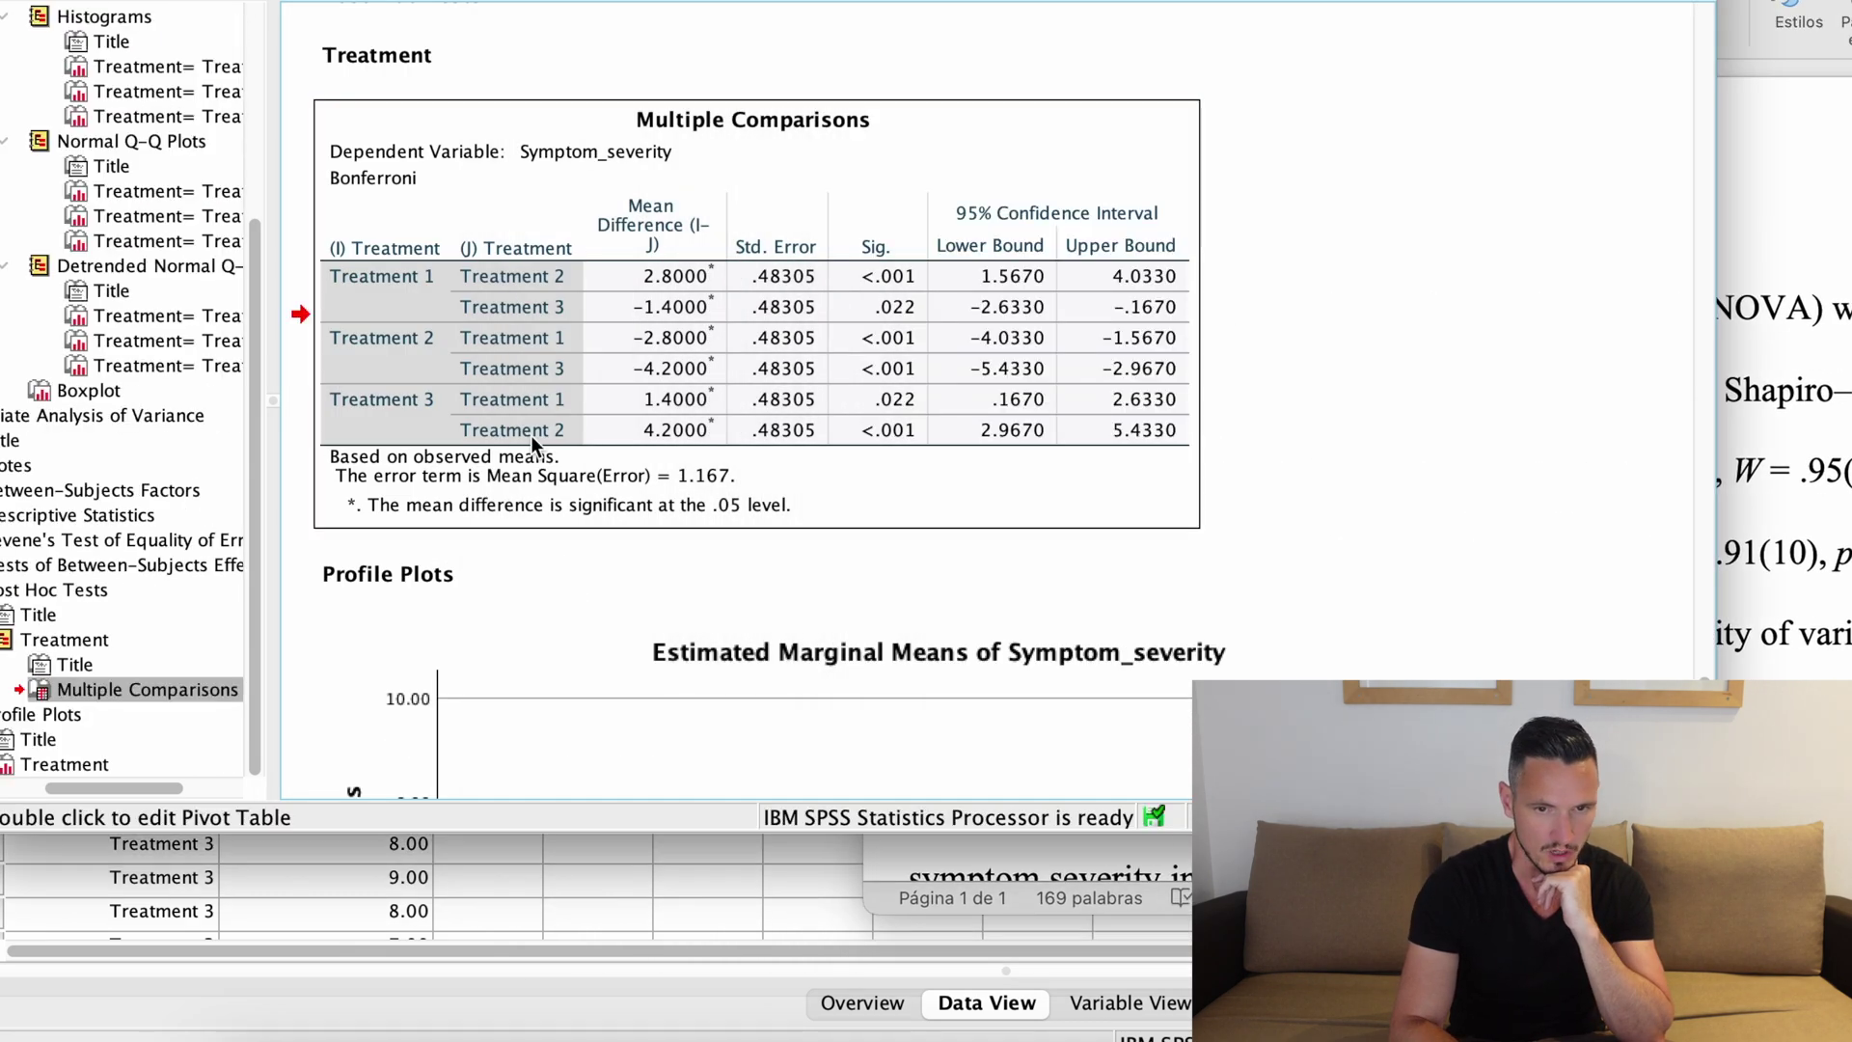
scroll(530, 436, up, 10)
scroll(531, 435, up, 15)
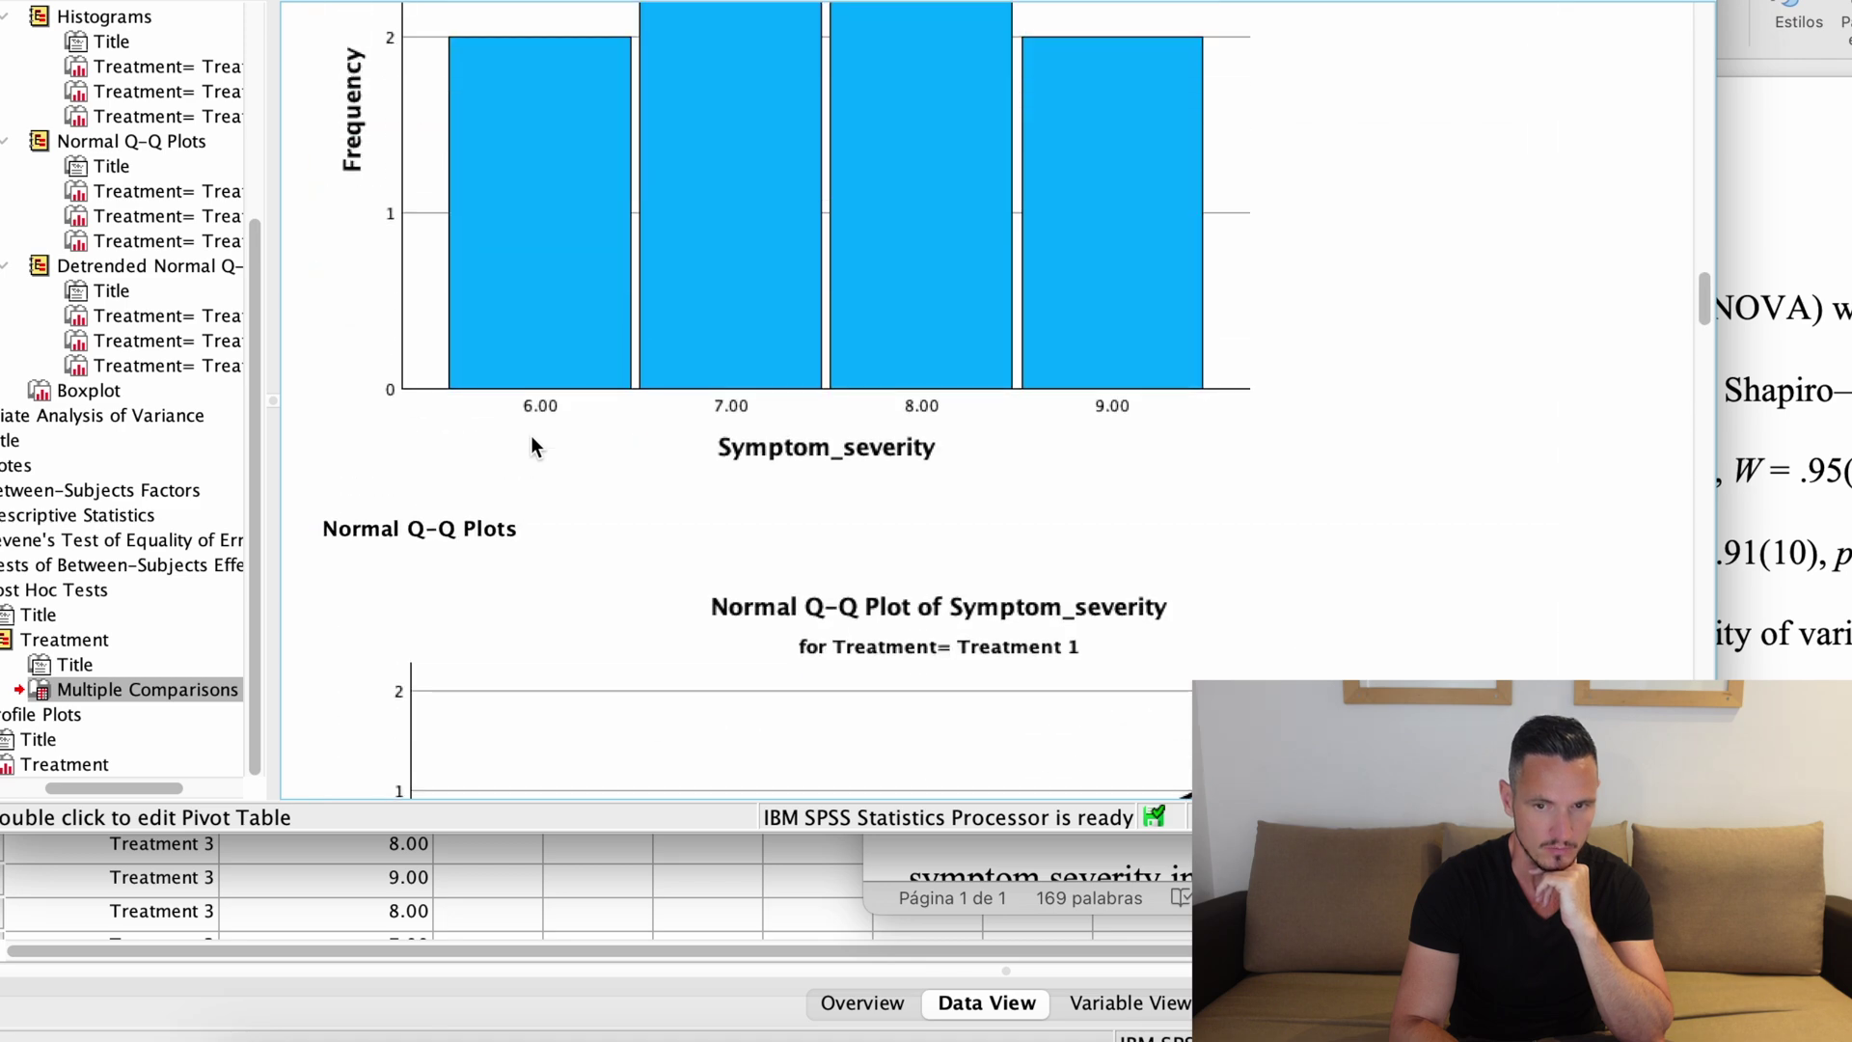
scroll(533, 444, up, 15)
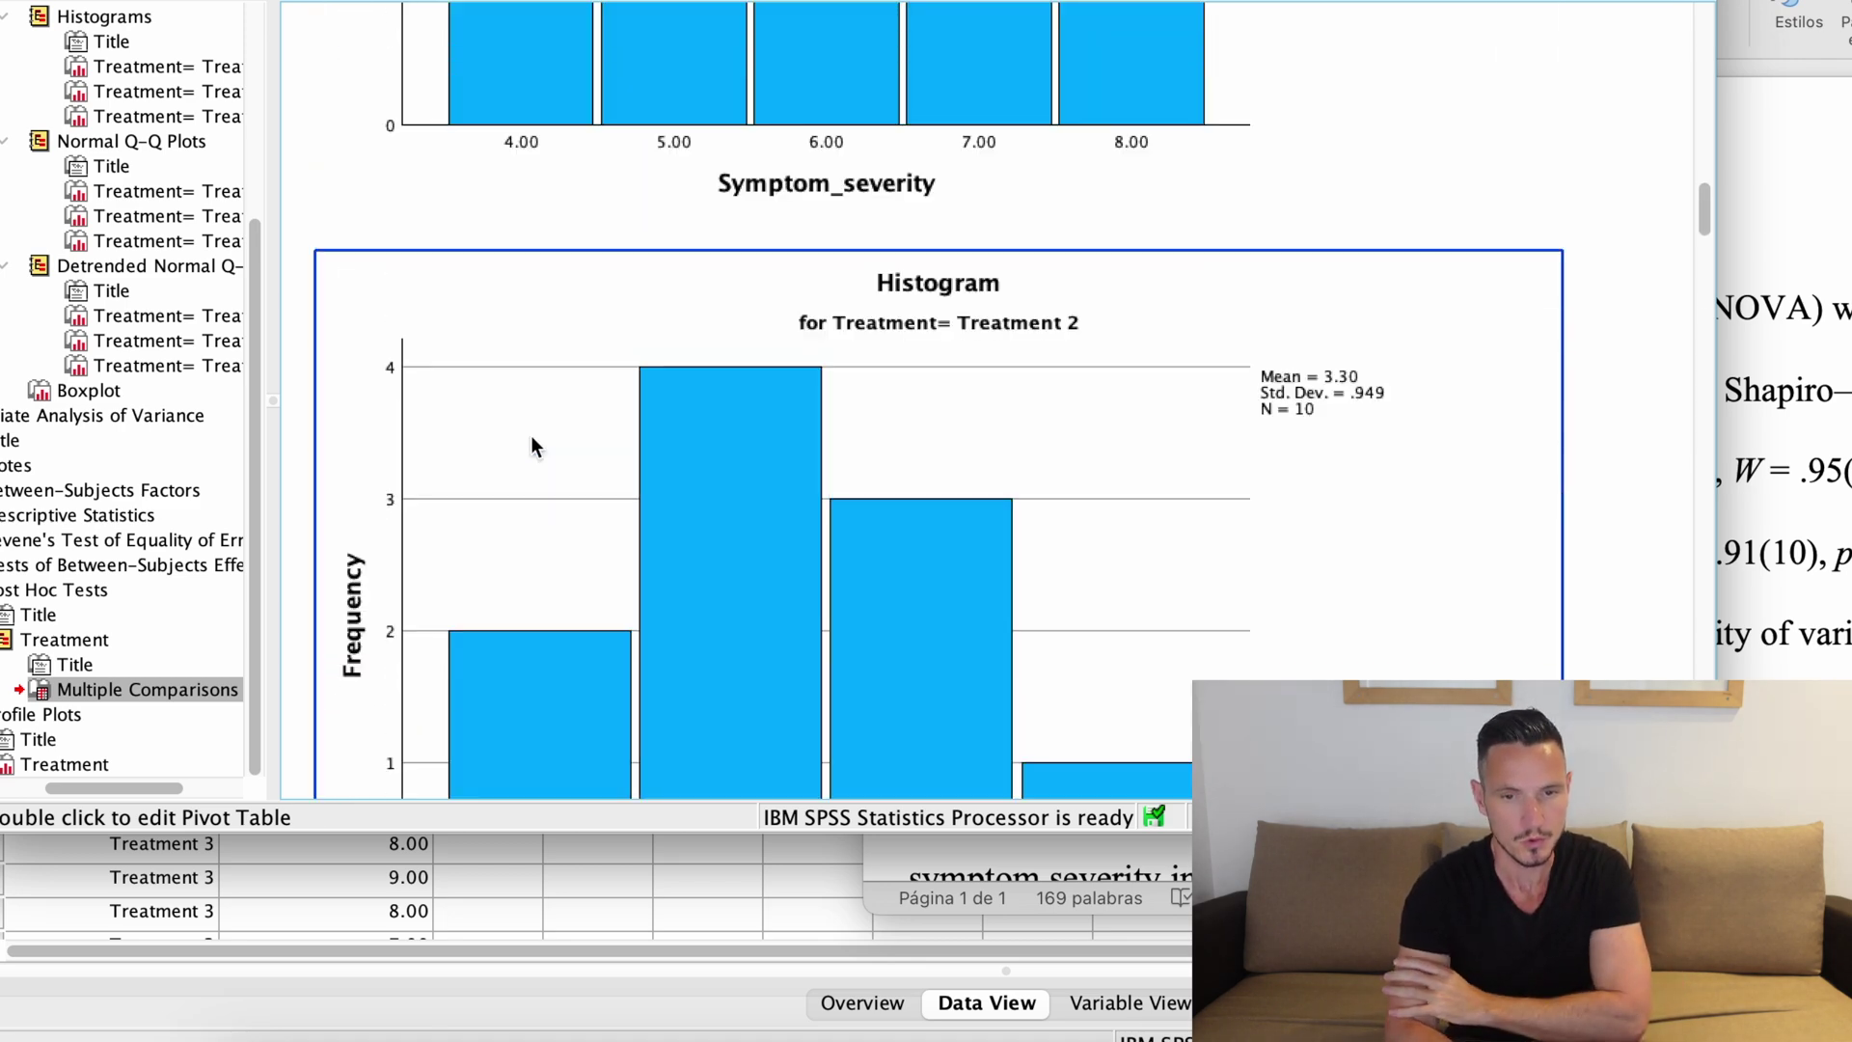
scroll(530, 436, down, 10)
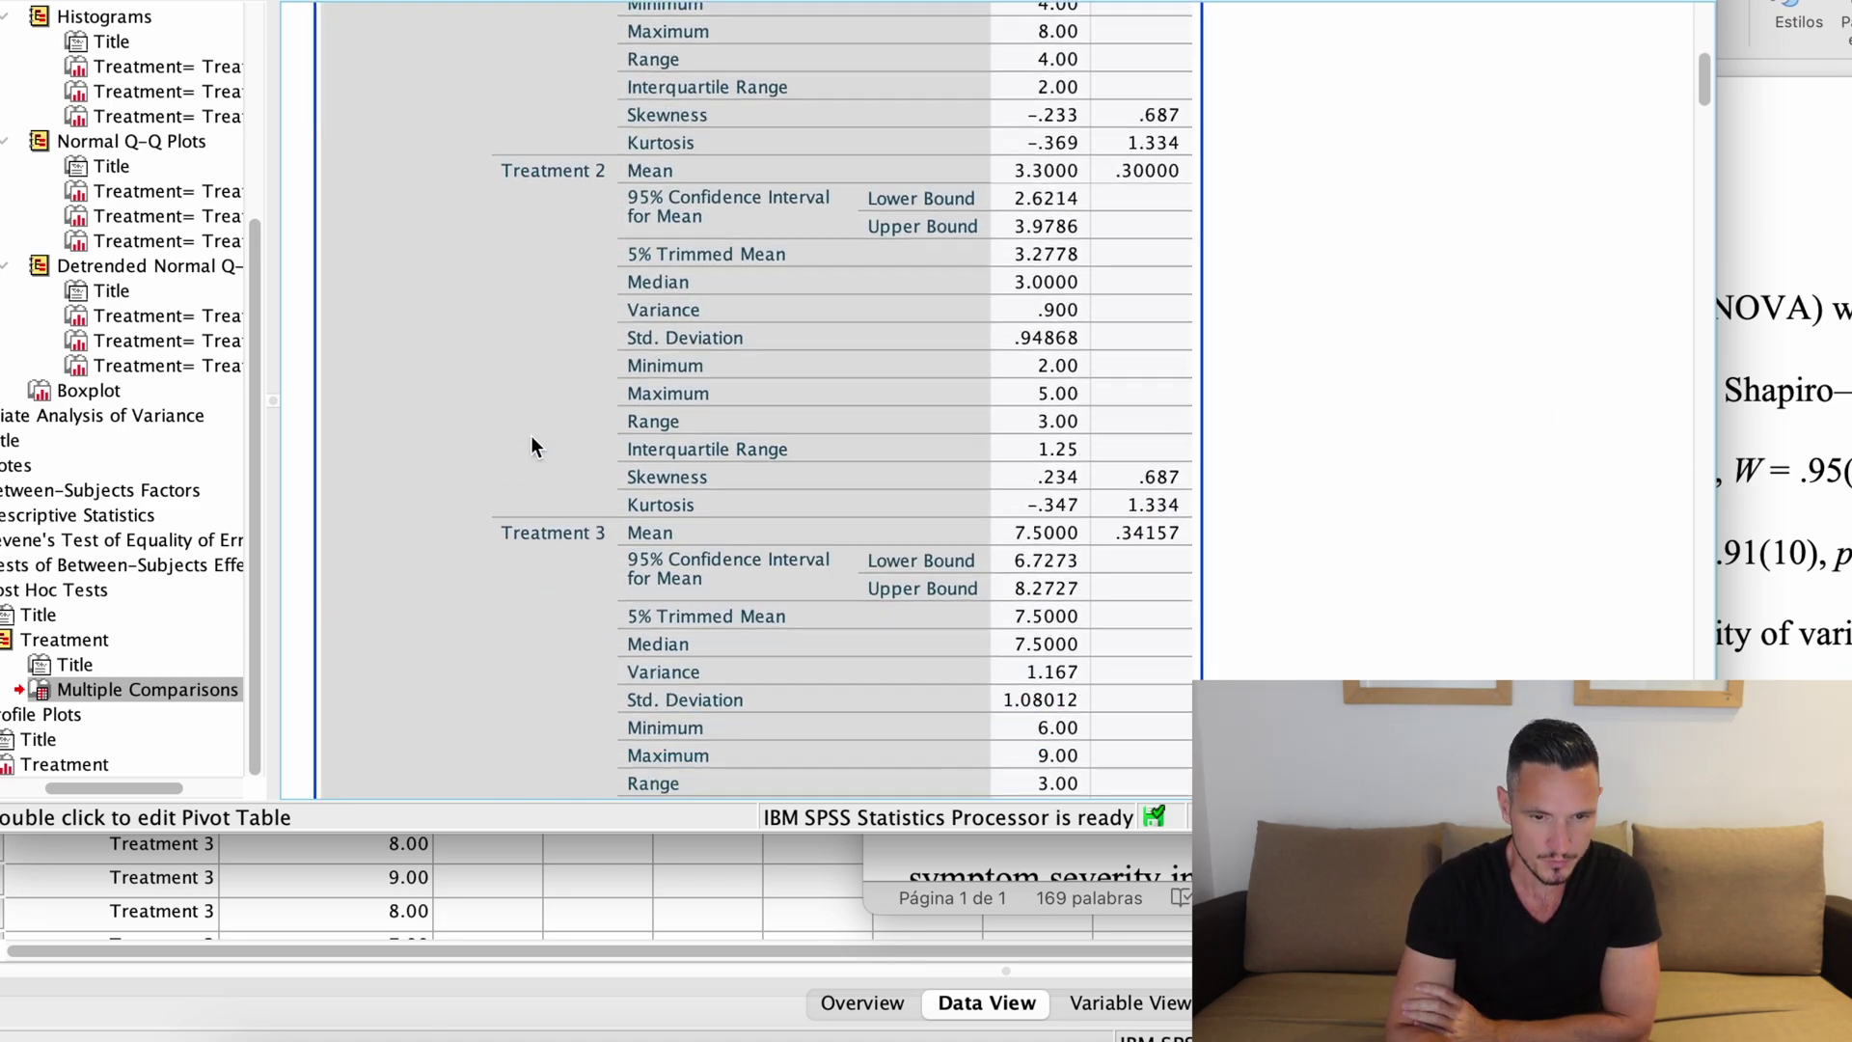
scroll(530, 436, down, 4)
click(582, 403)
click(1264, 294)
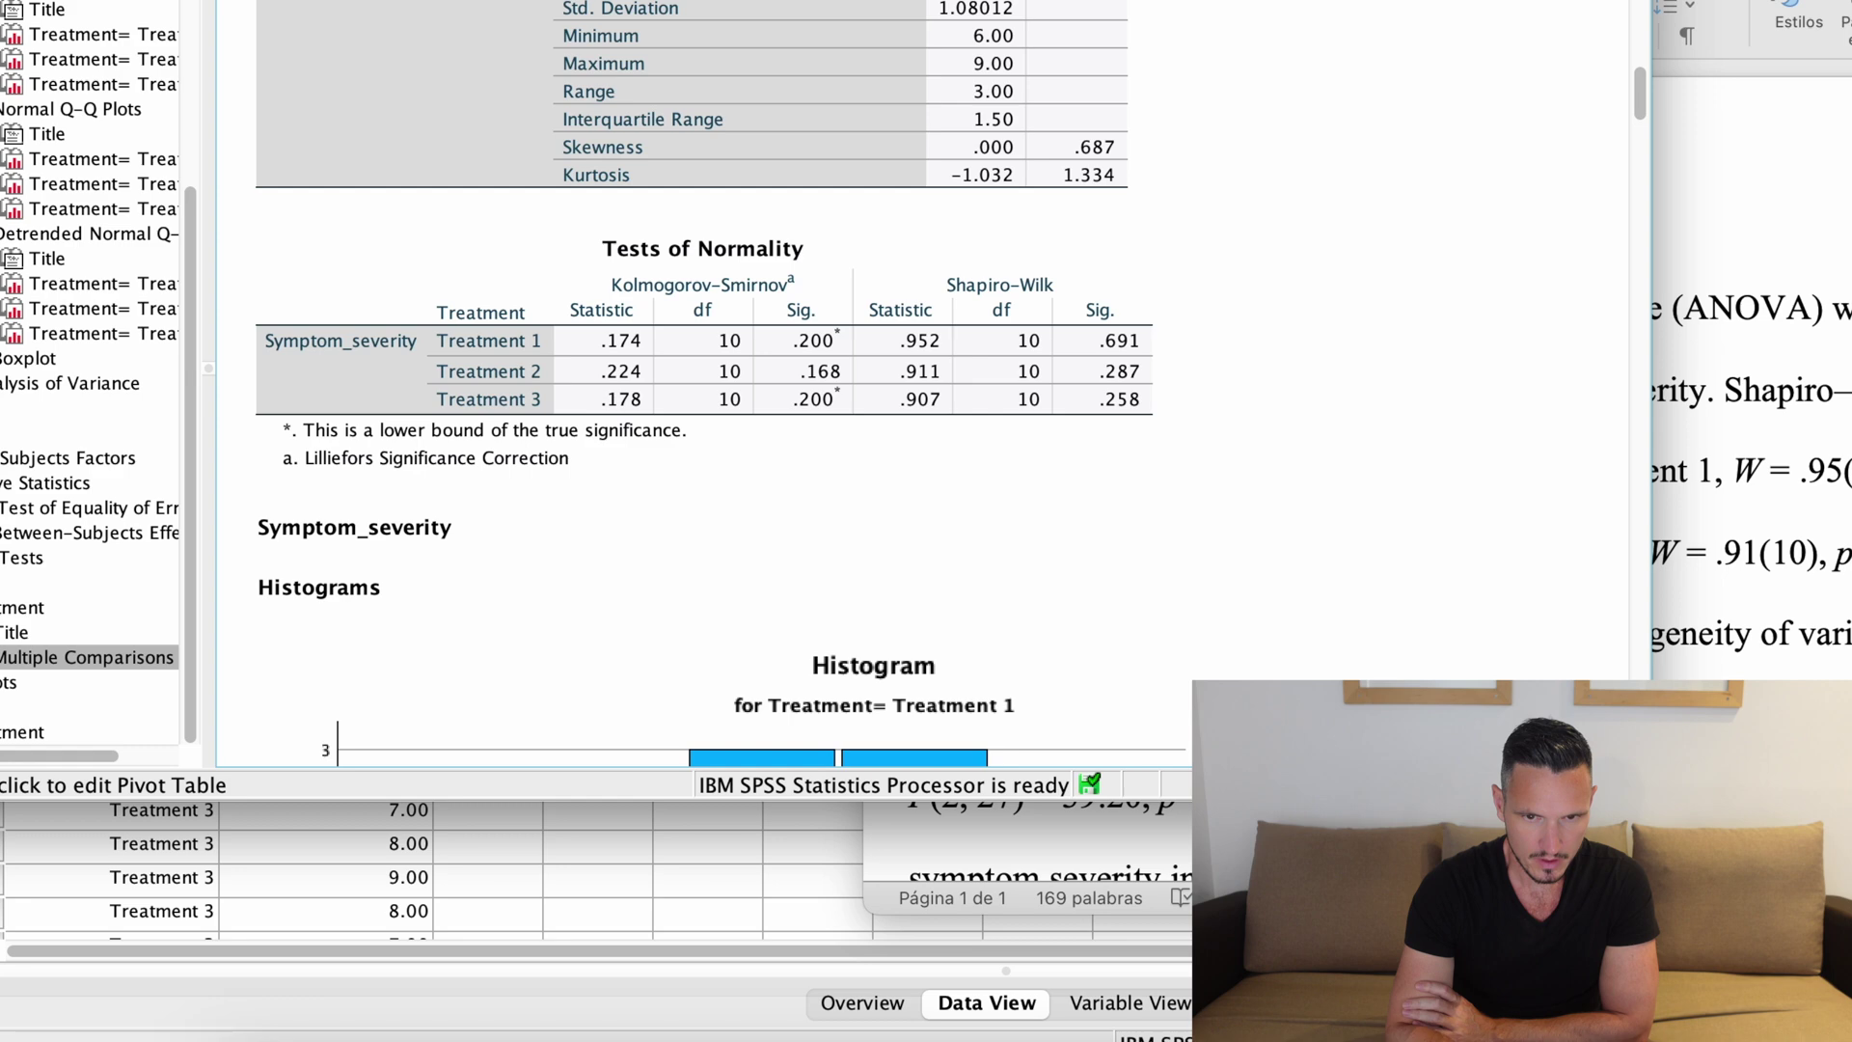
click(301, 314)
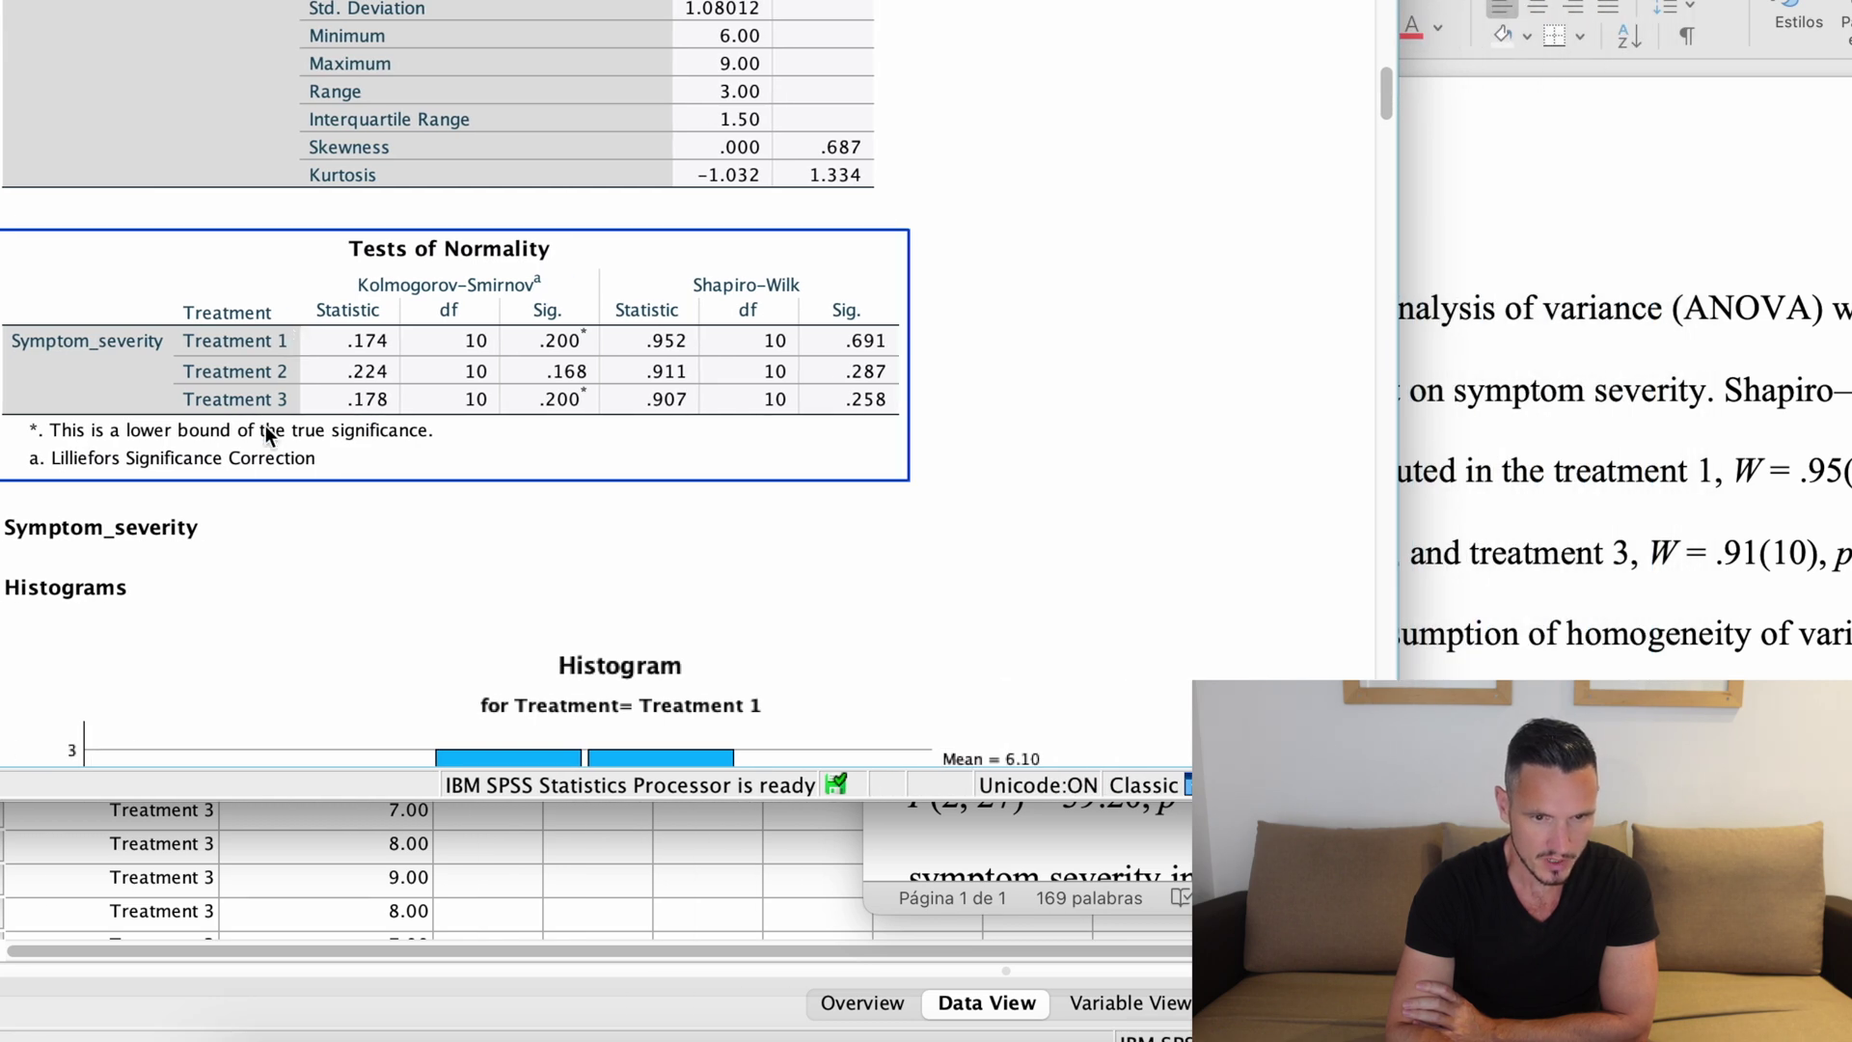
key(super+Tab)
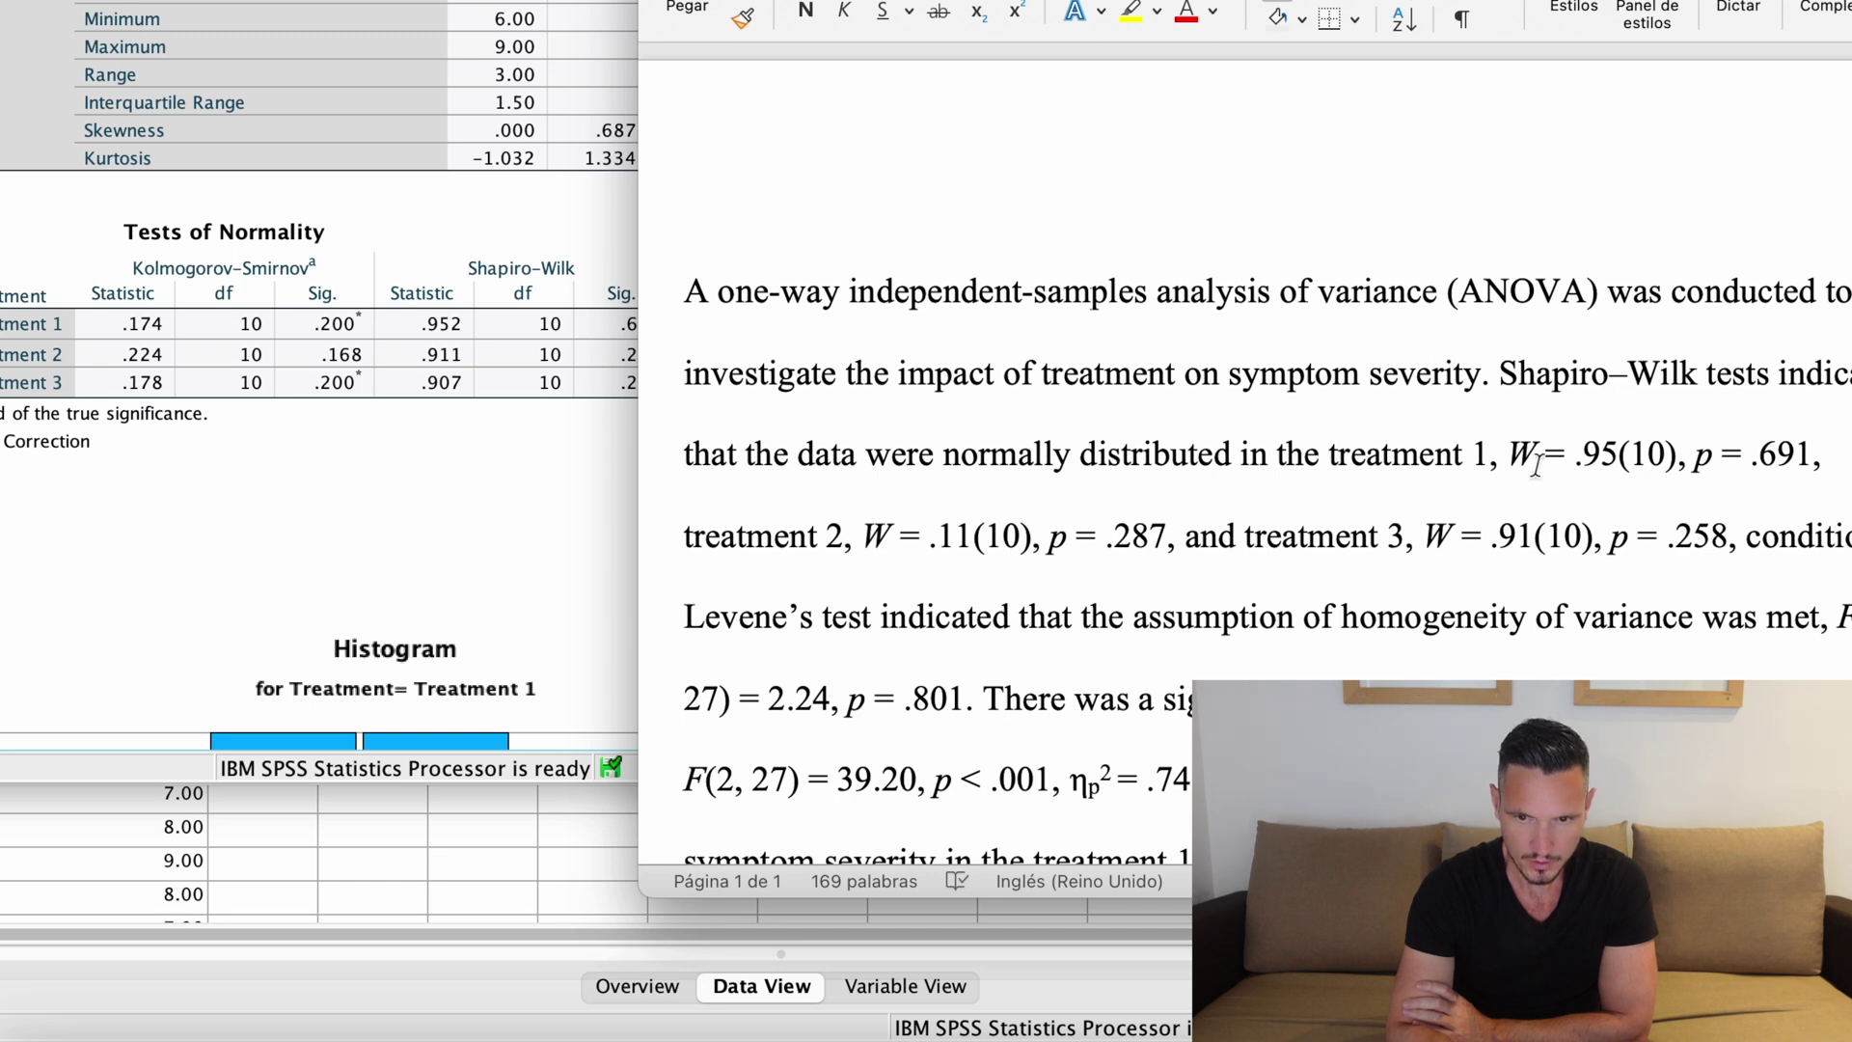
Check the Shapiro-Wilk statistic, df and significance for Treatment 1 in the SPSS Tests of Normality table against the Word write-up
click(603, 433)
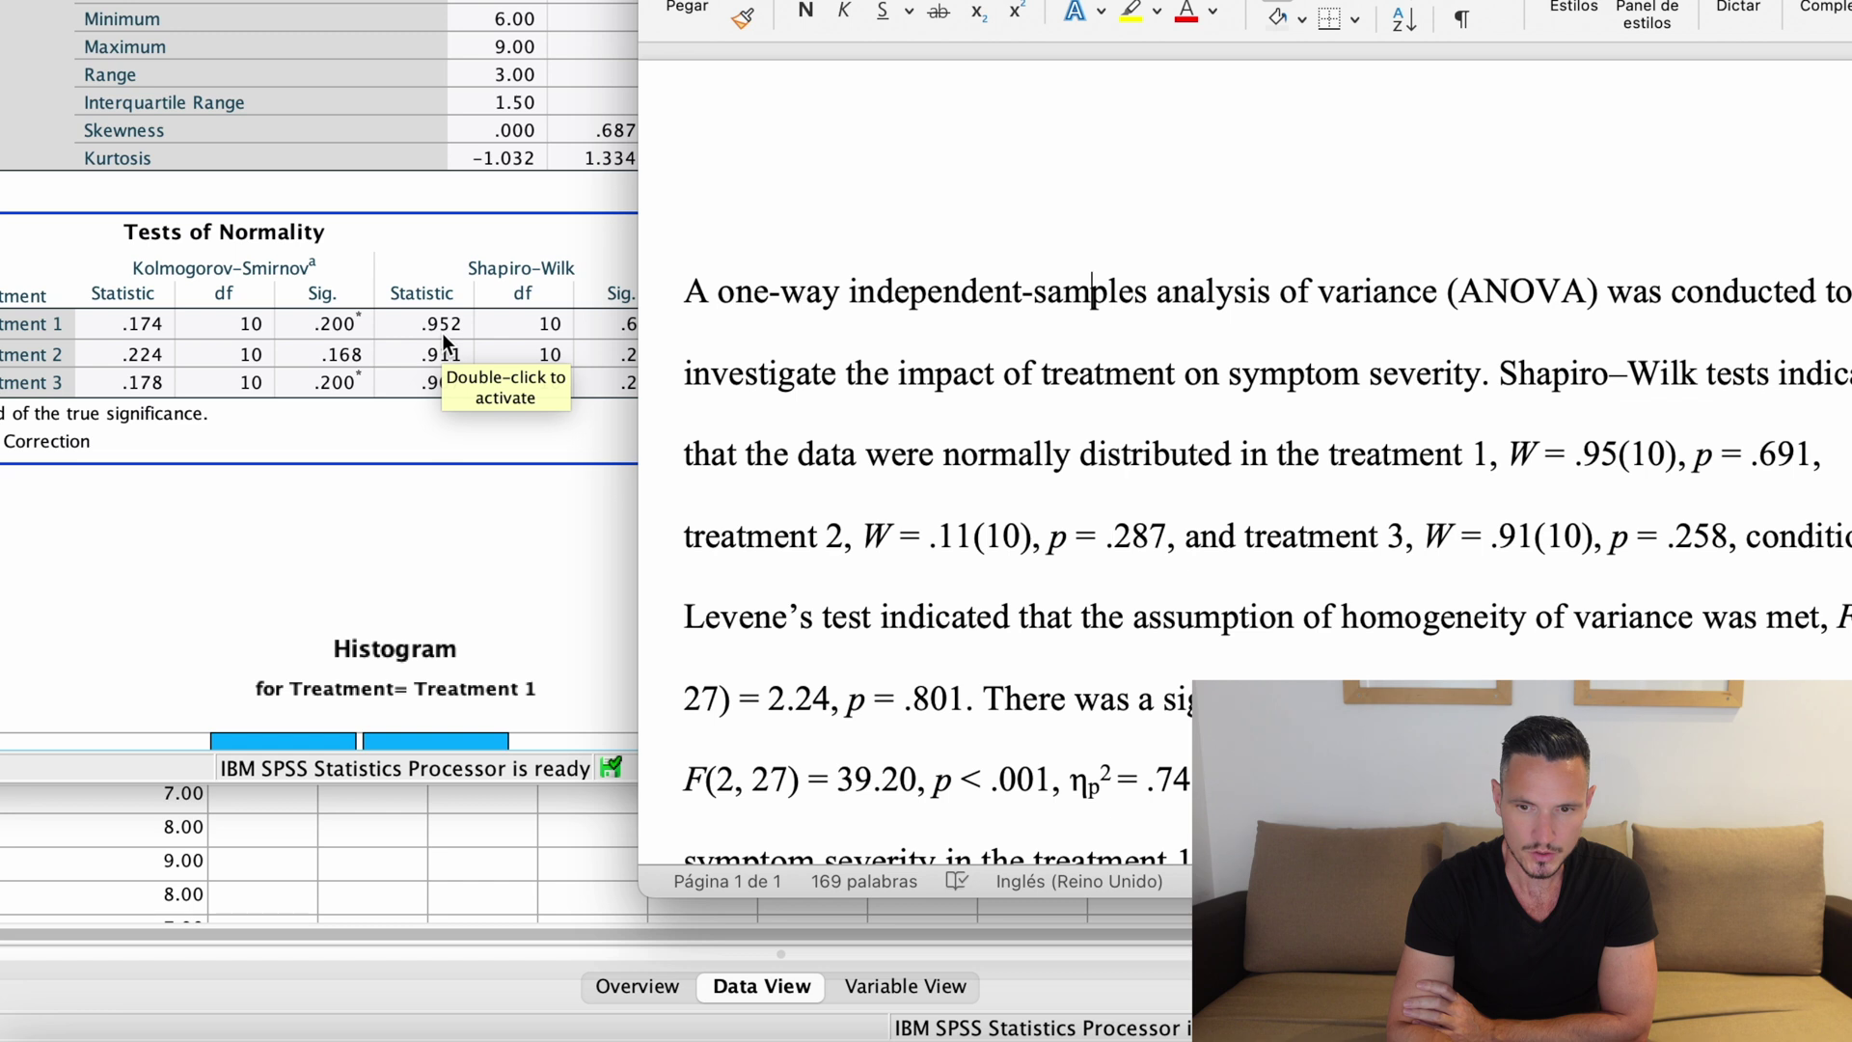
click(1629, 378)
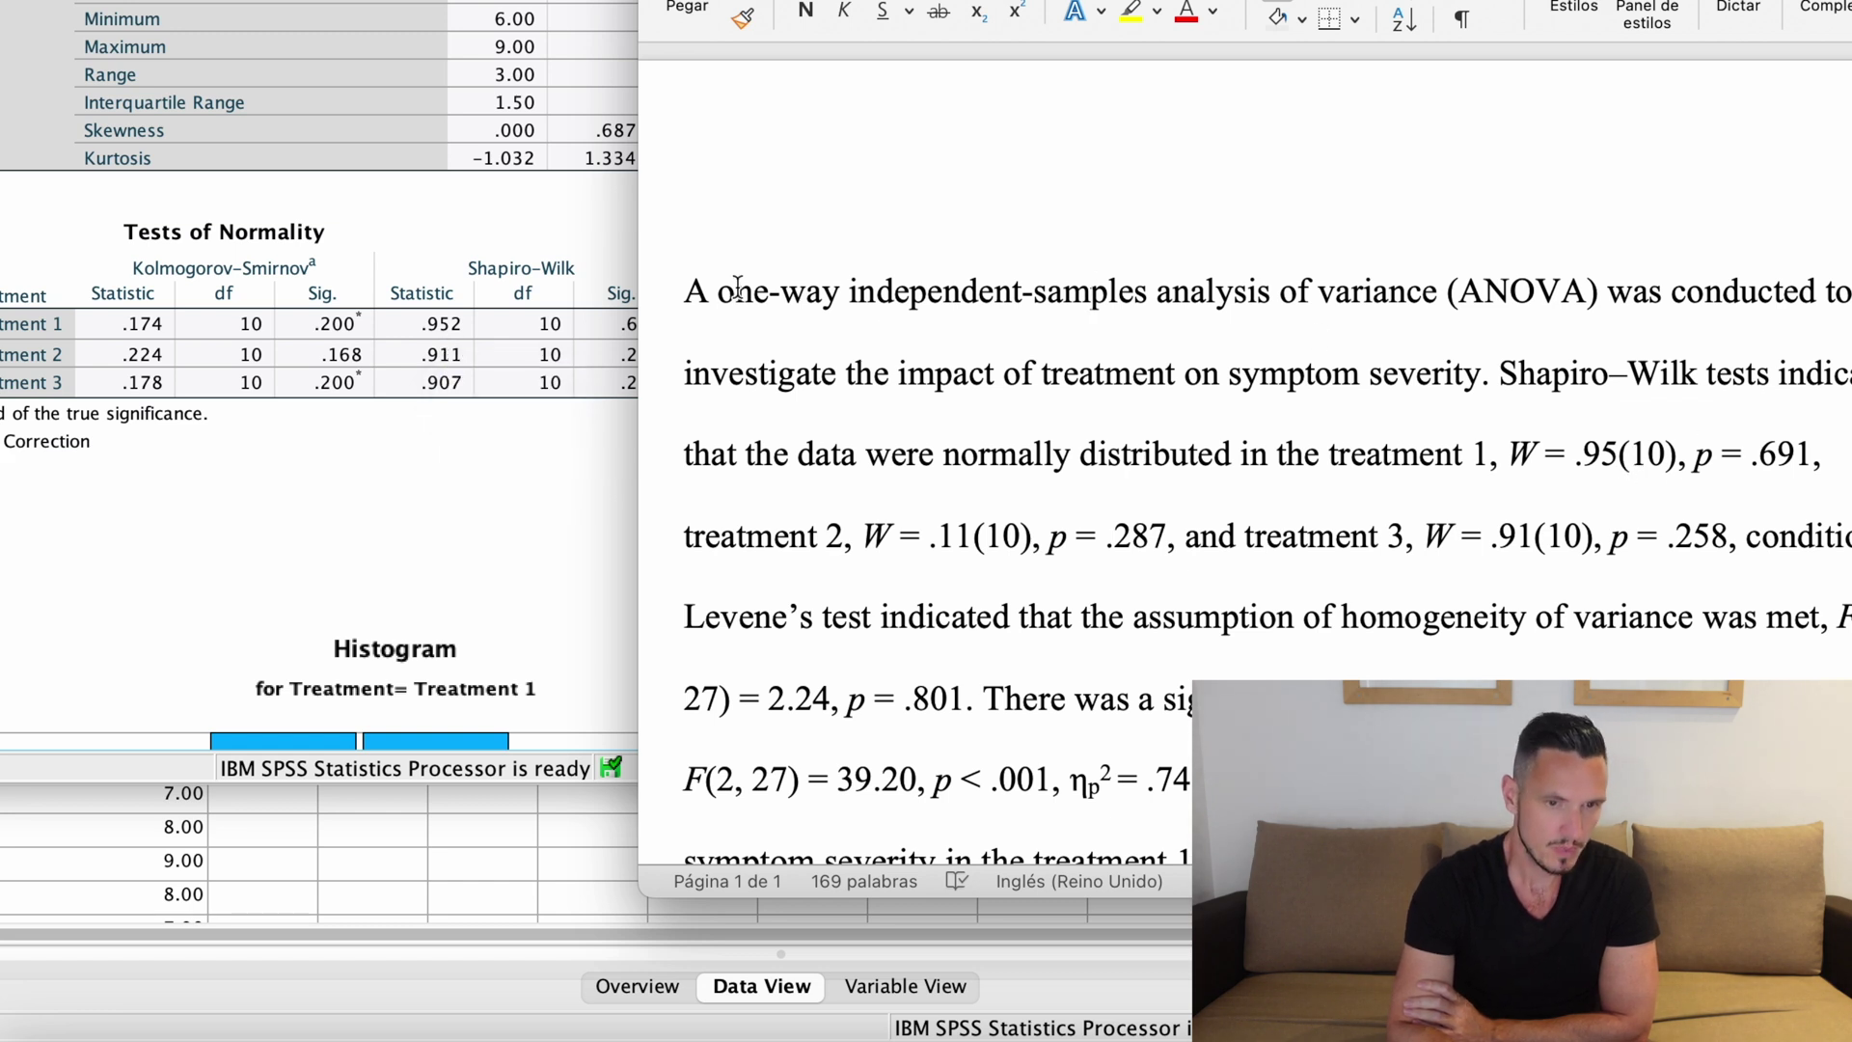
click(588, 275)
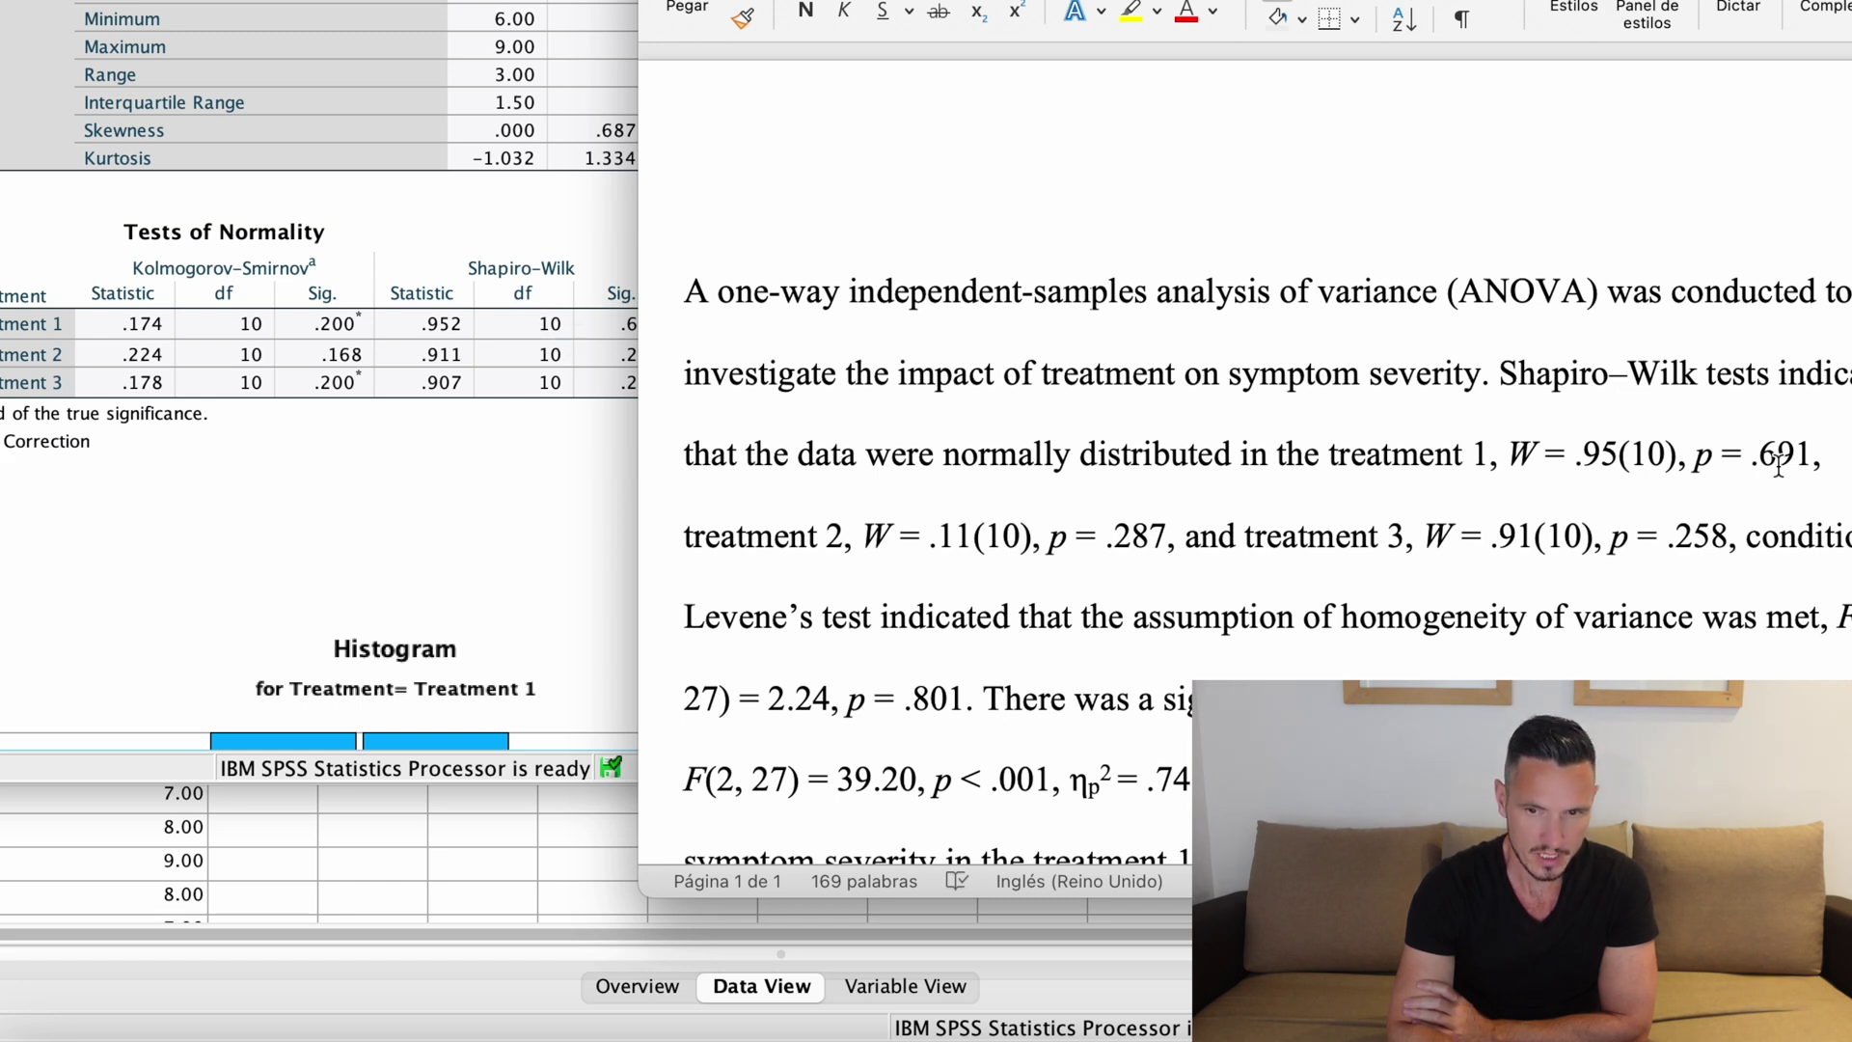
click(605, 195)
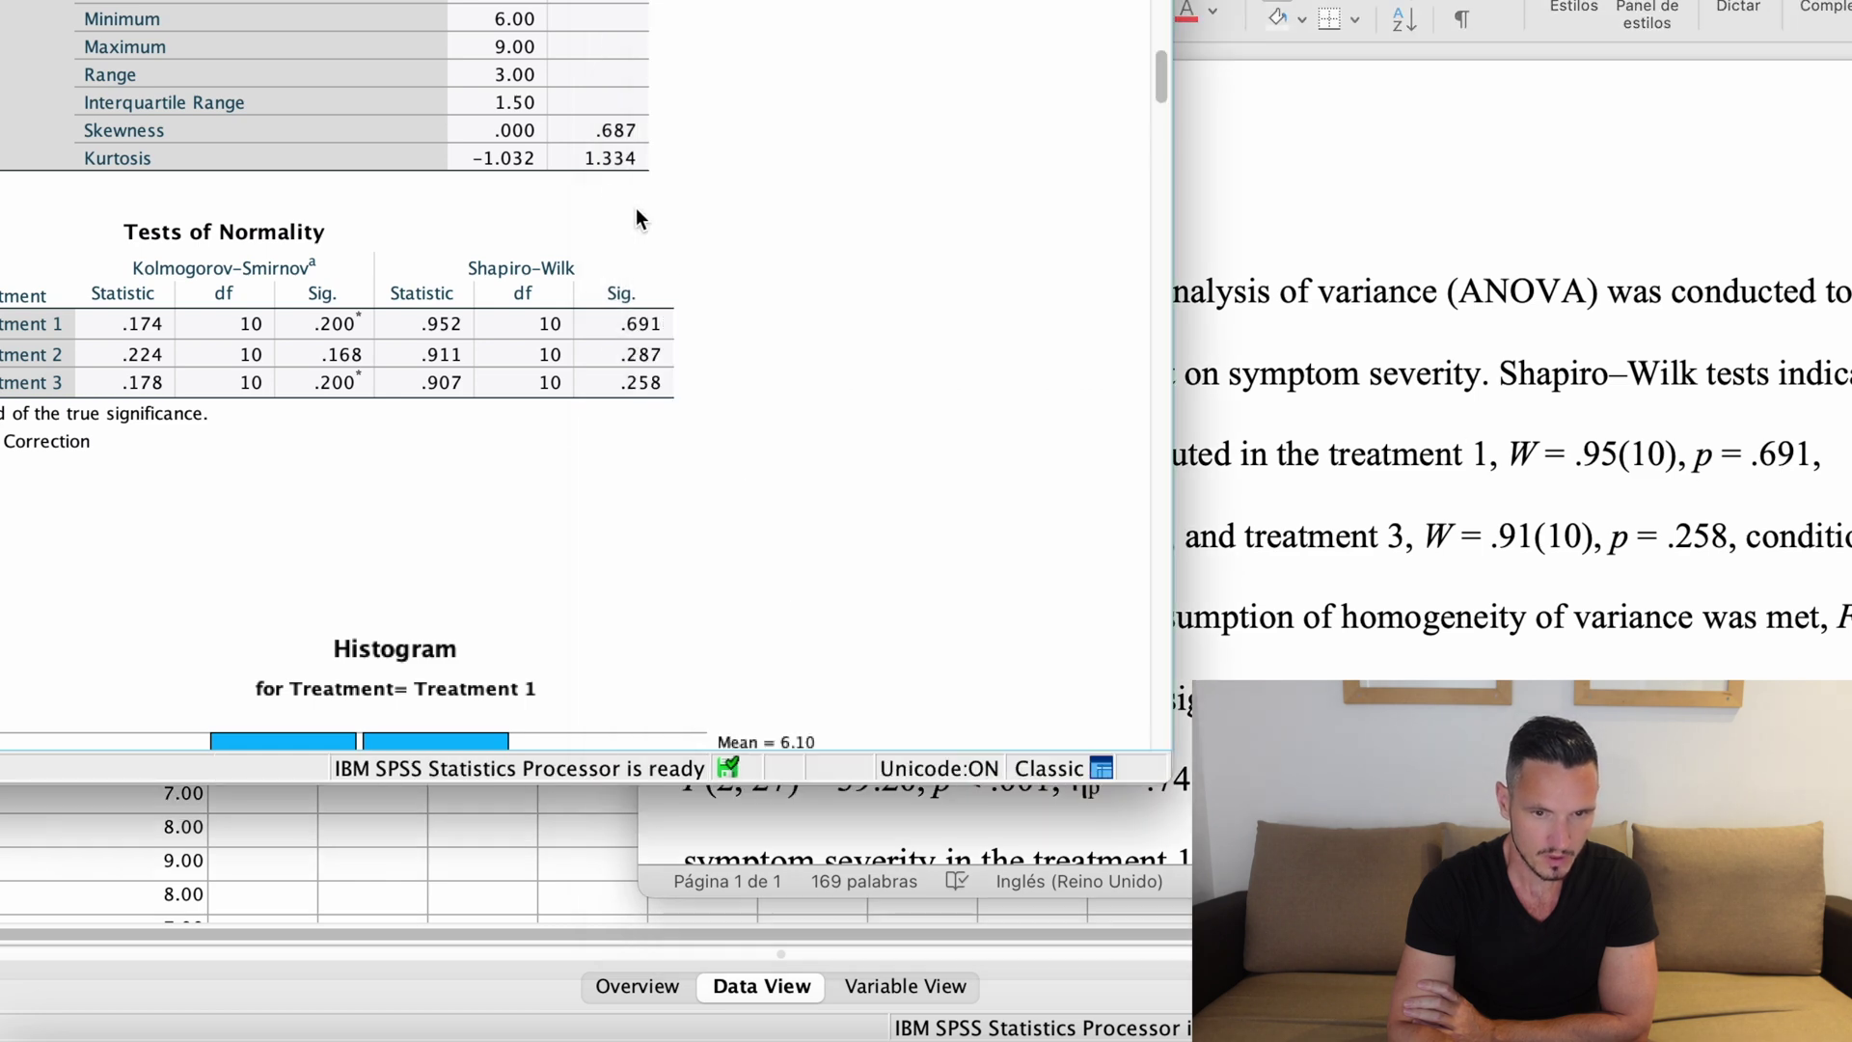
click(627, 330)
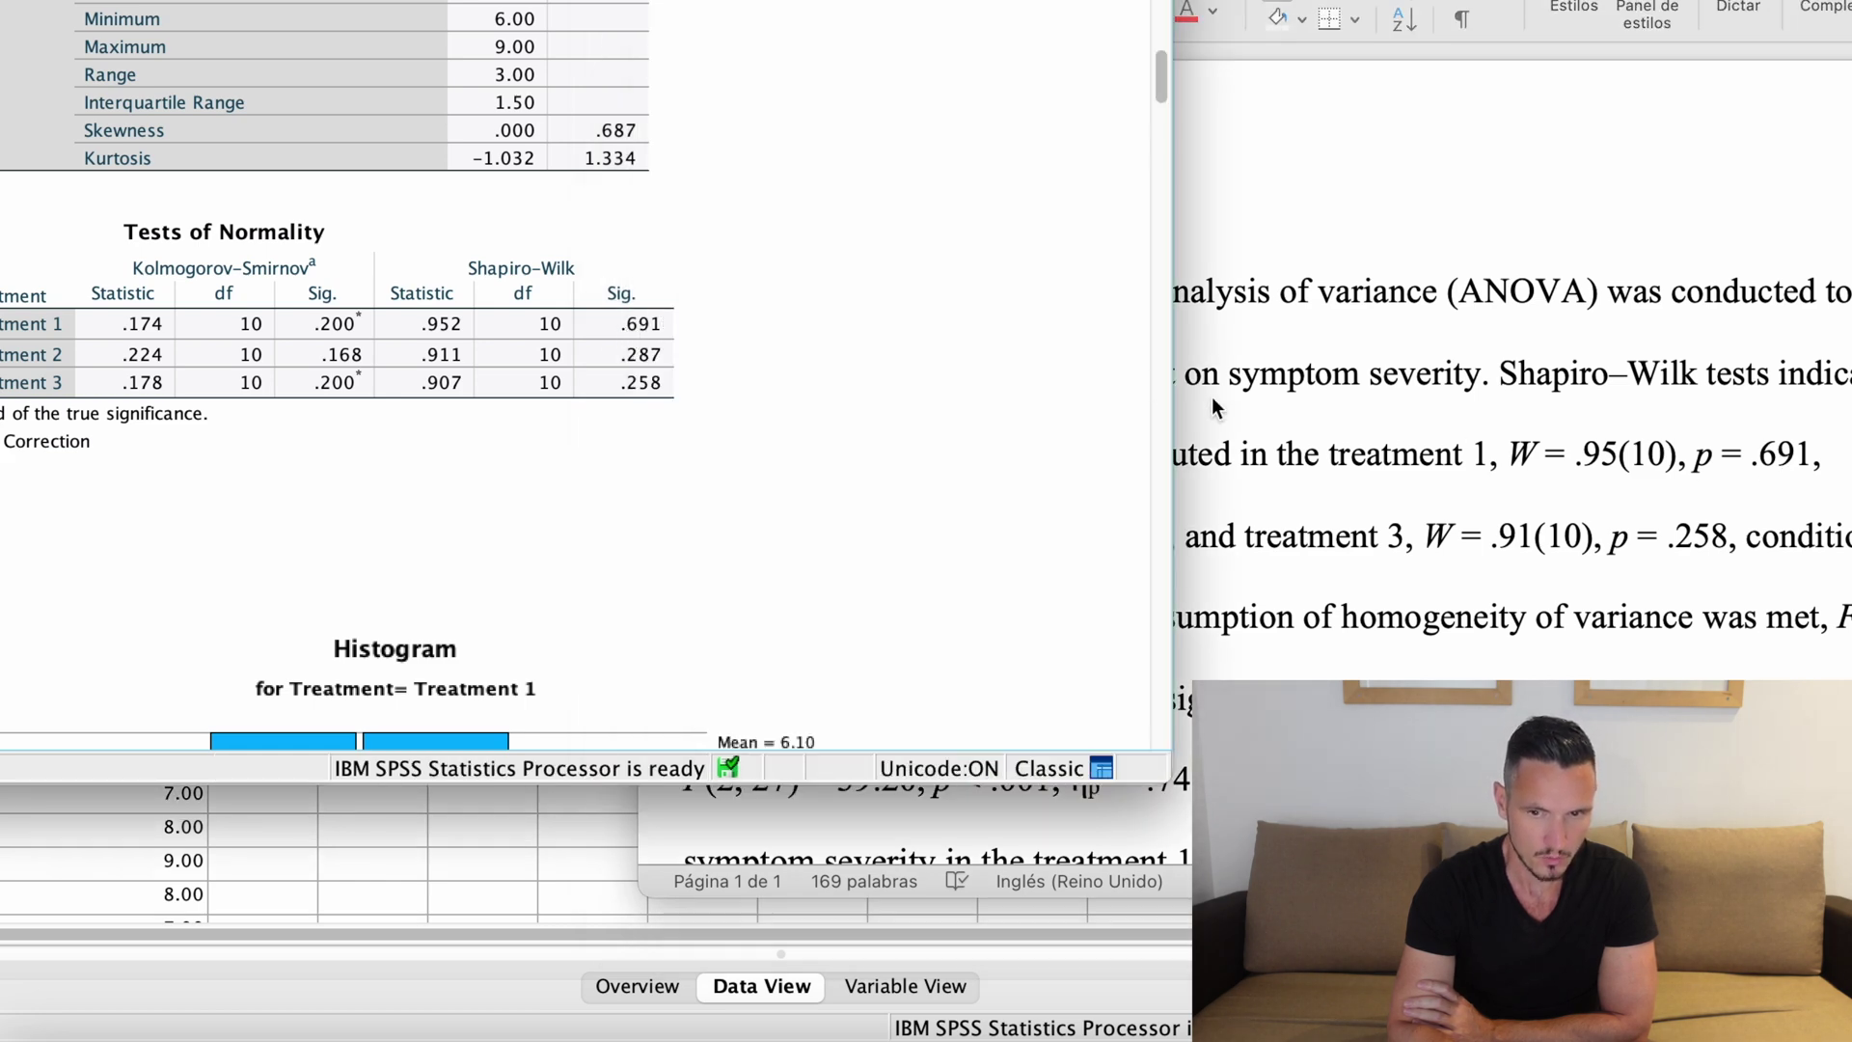
click(1577, 518)
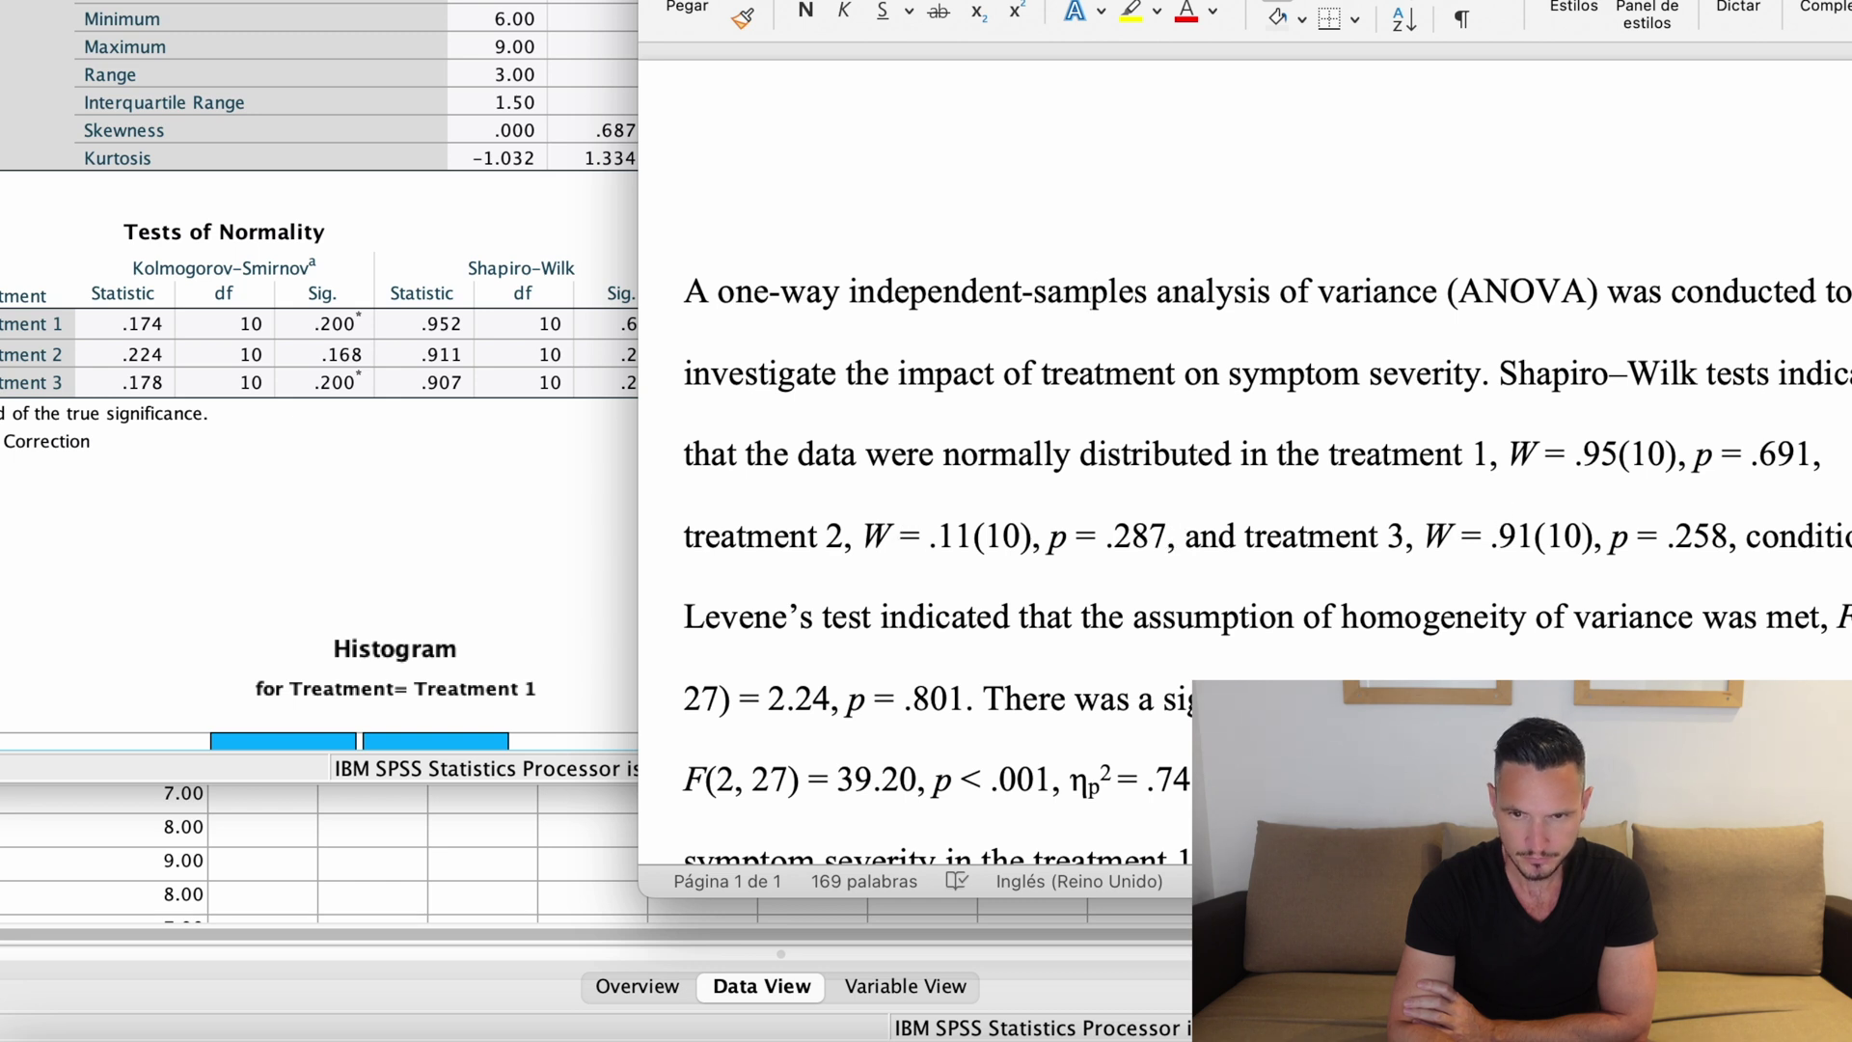
Reposition the Word window so the full text lines show, and read the sentence reporting Levene's test
drag(1253, 0, 1006, 0)
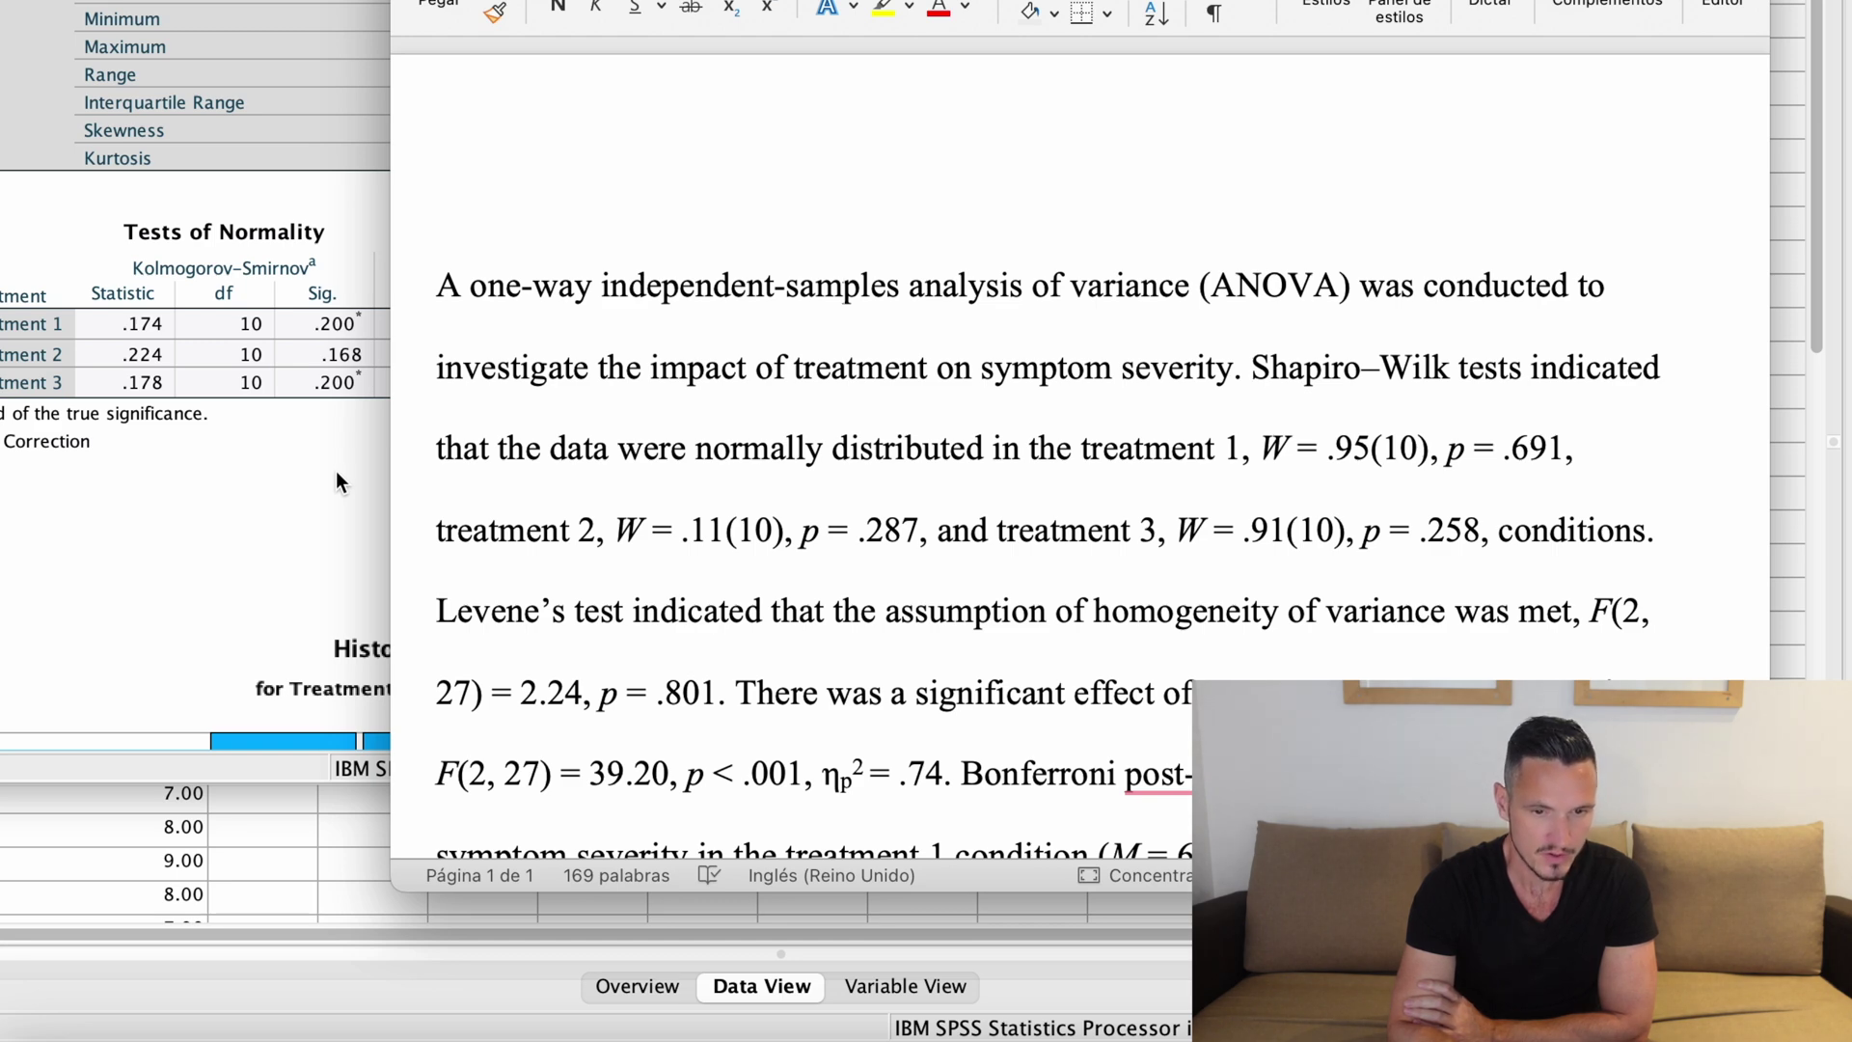
scroll(337, 482, down, 2)
scroll(526, 599, down, 1)
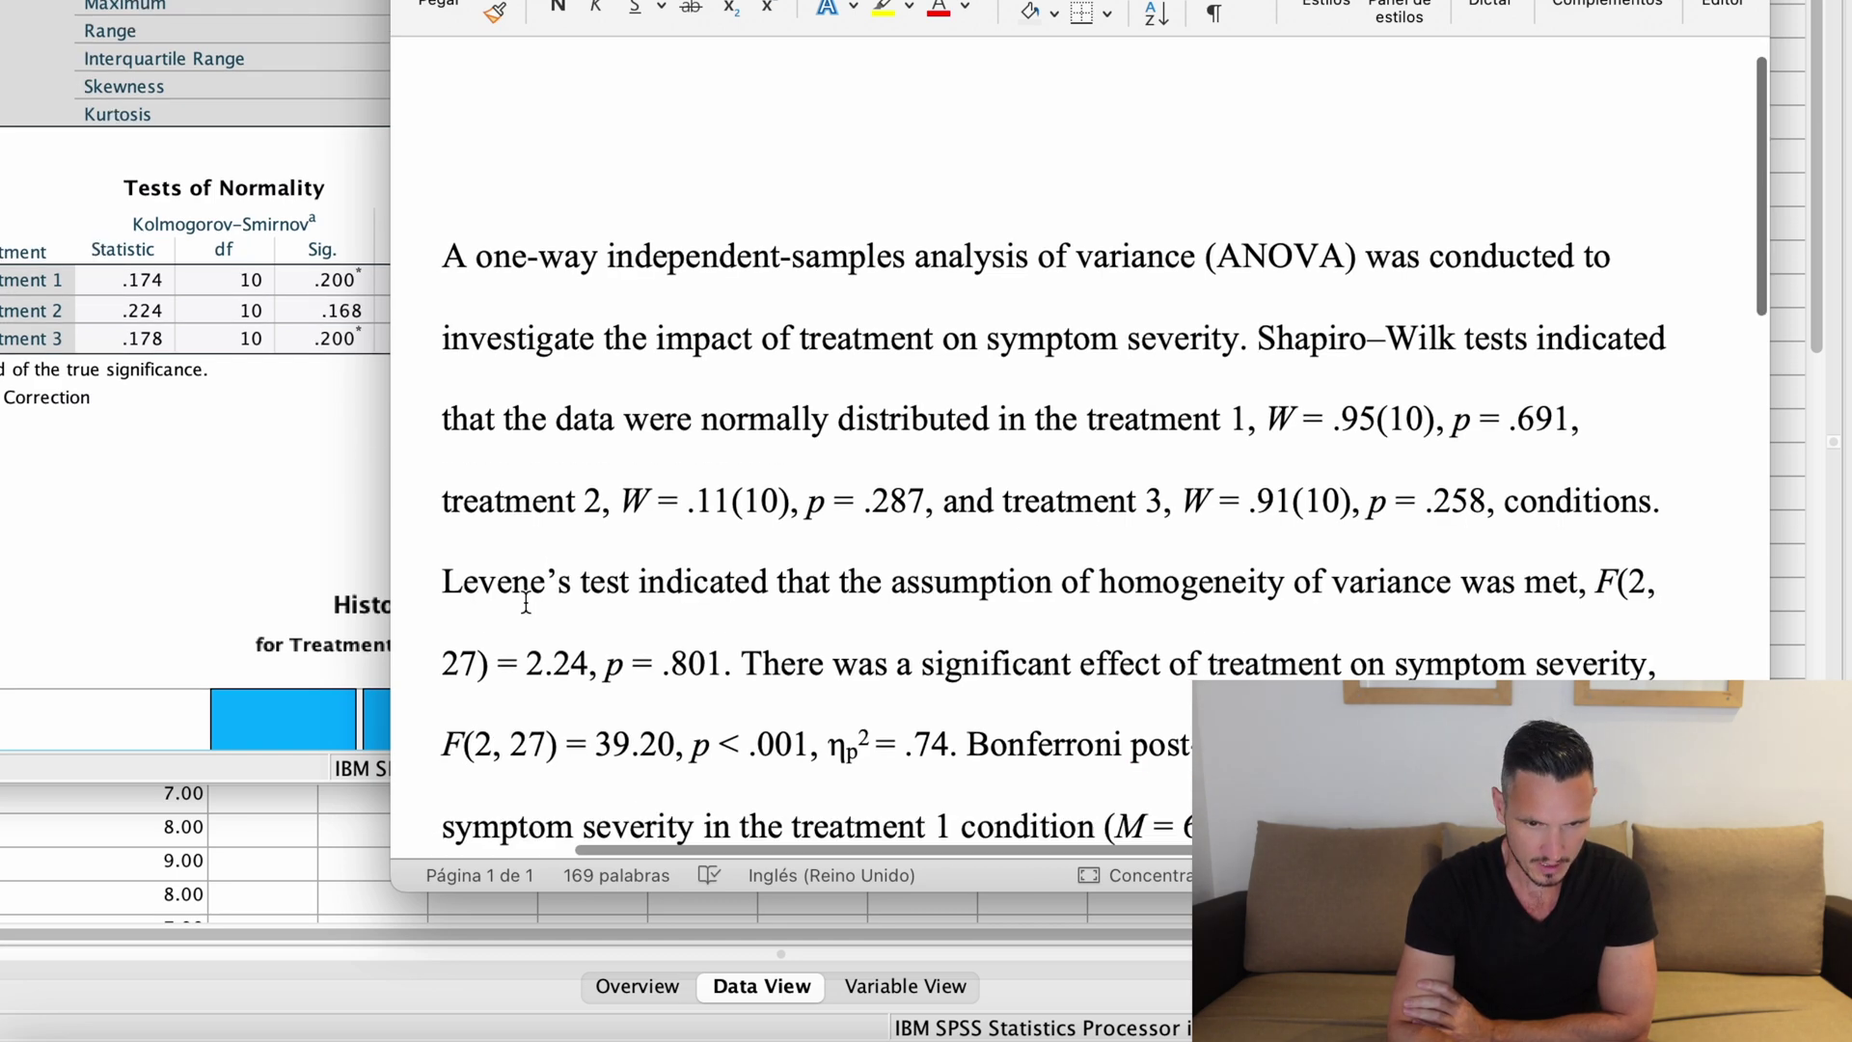
scroll(526, 600, down, 5)
scroll(730, 344, right, 1)
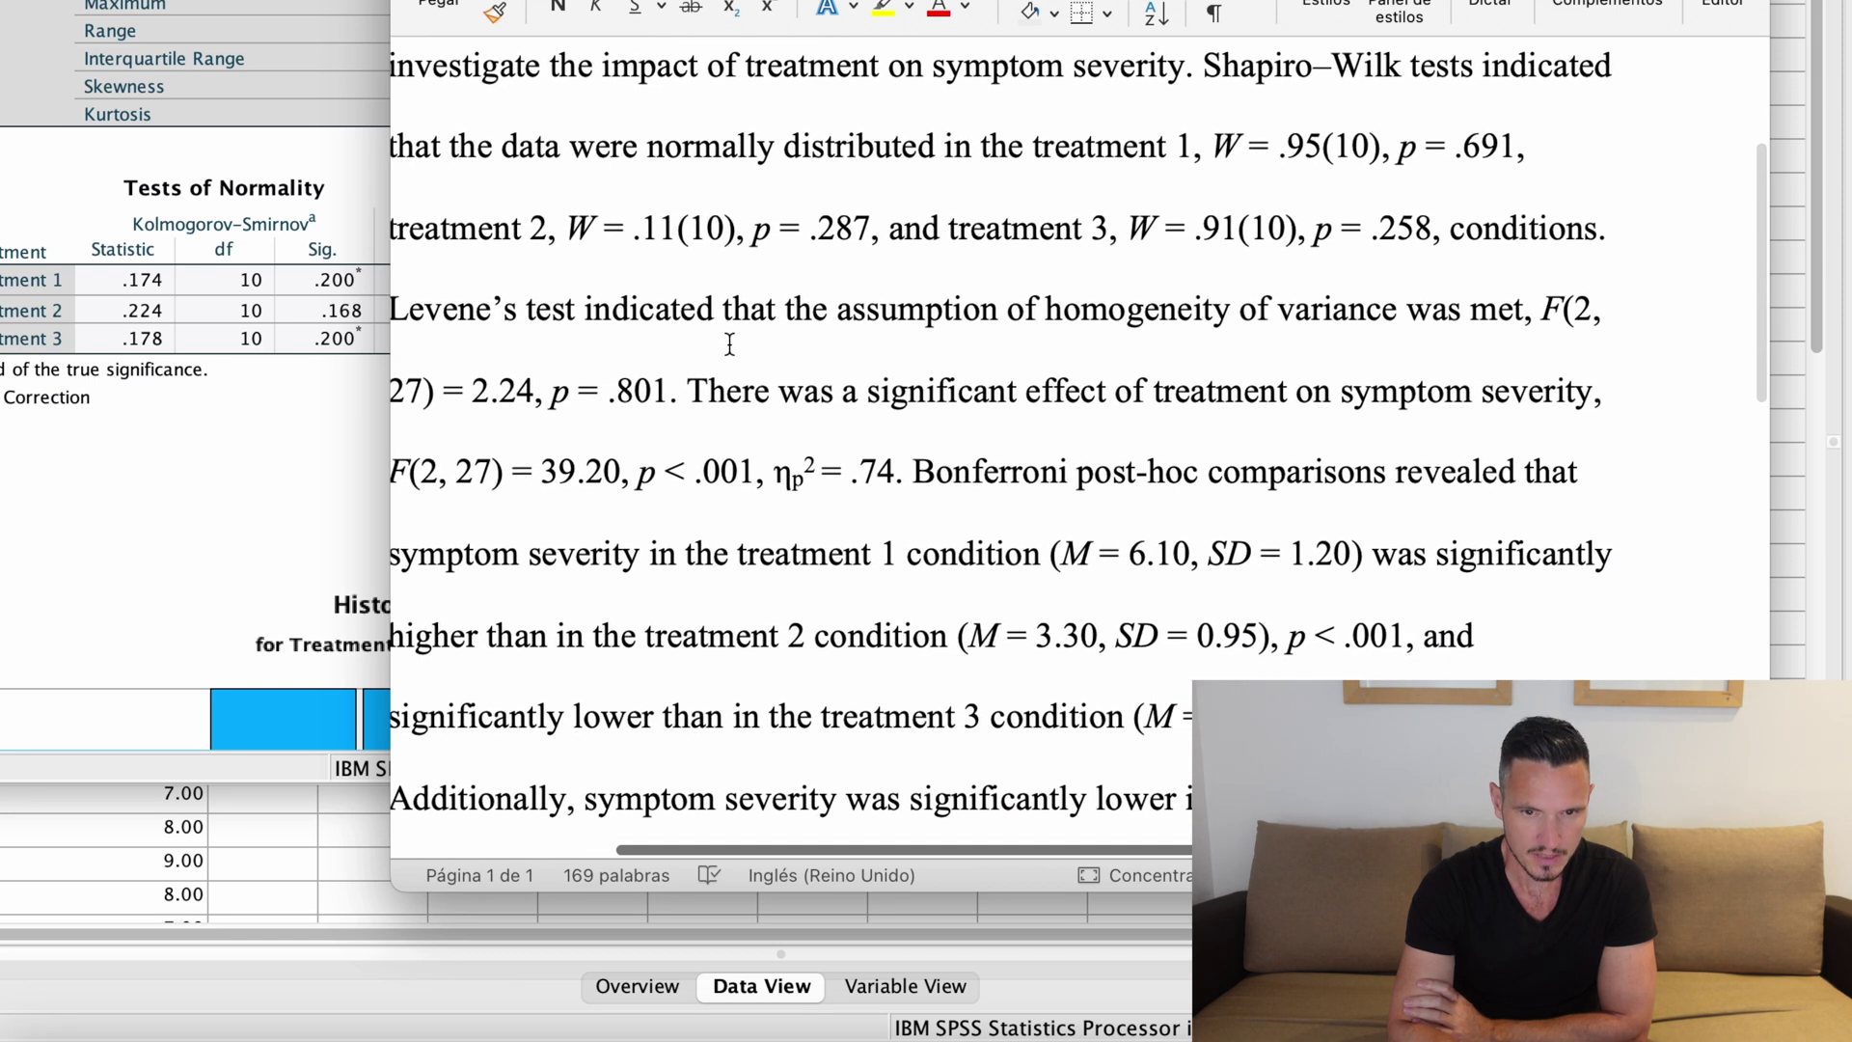
scroll(731, 344, left, 2)
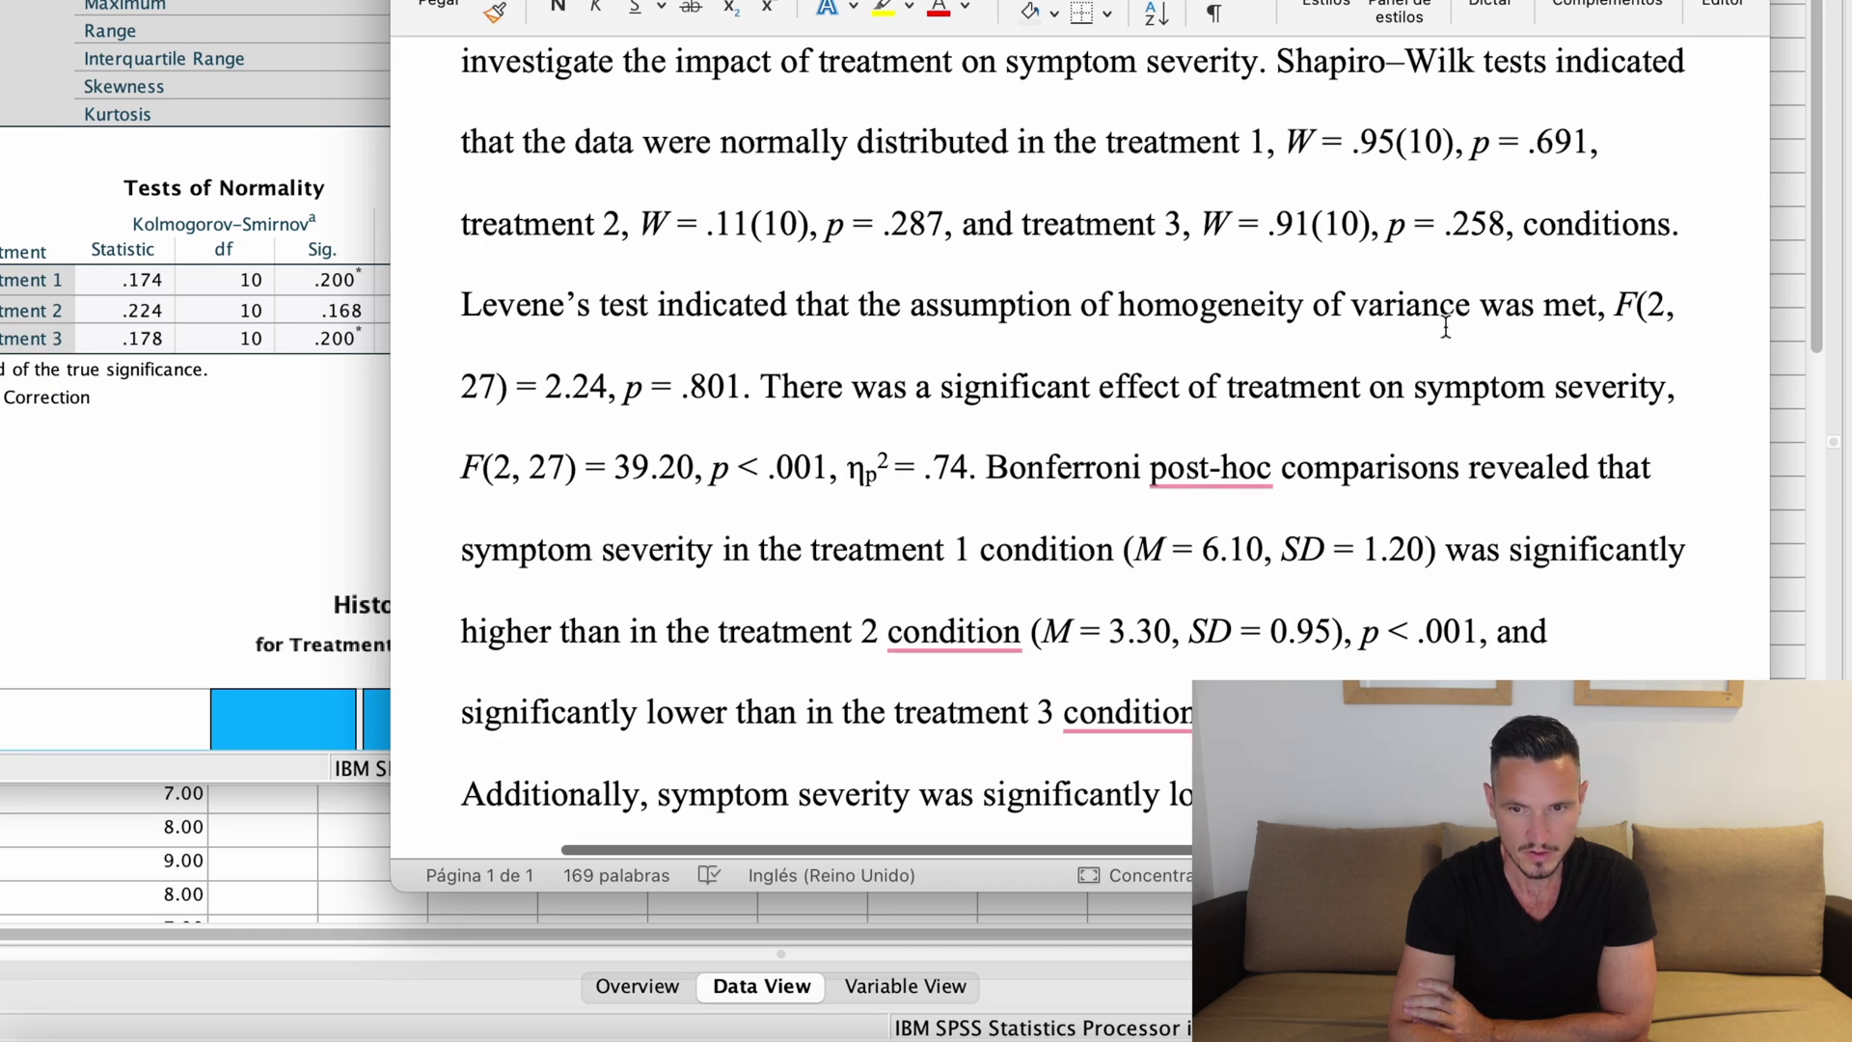
scroll(1446, 326, down, 1)
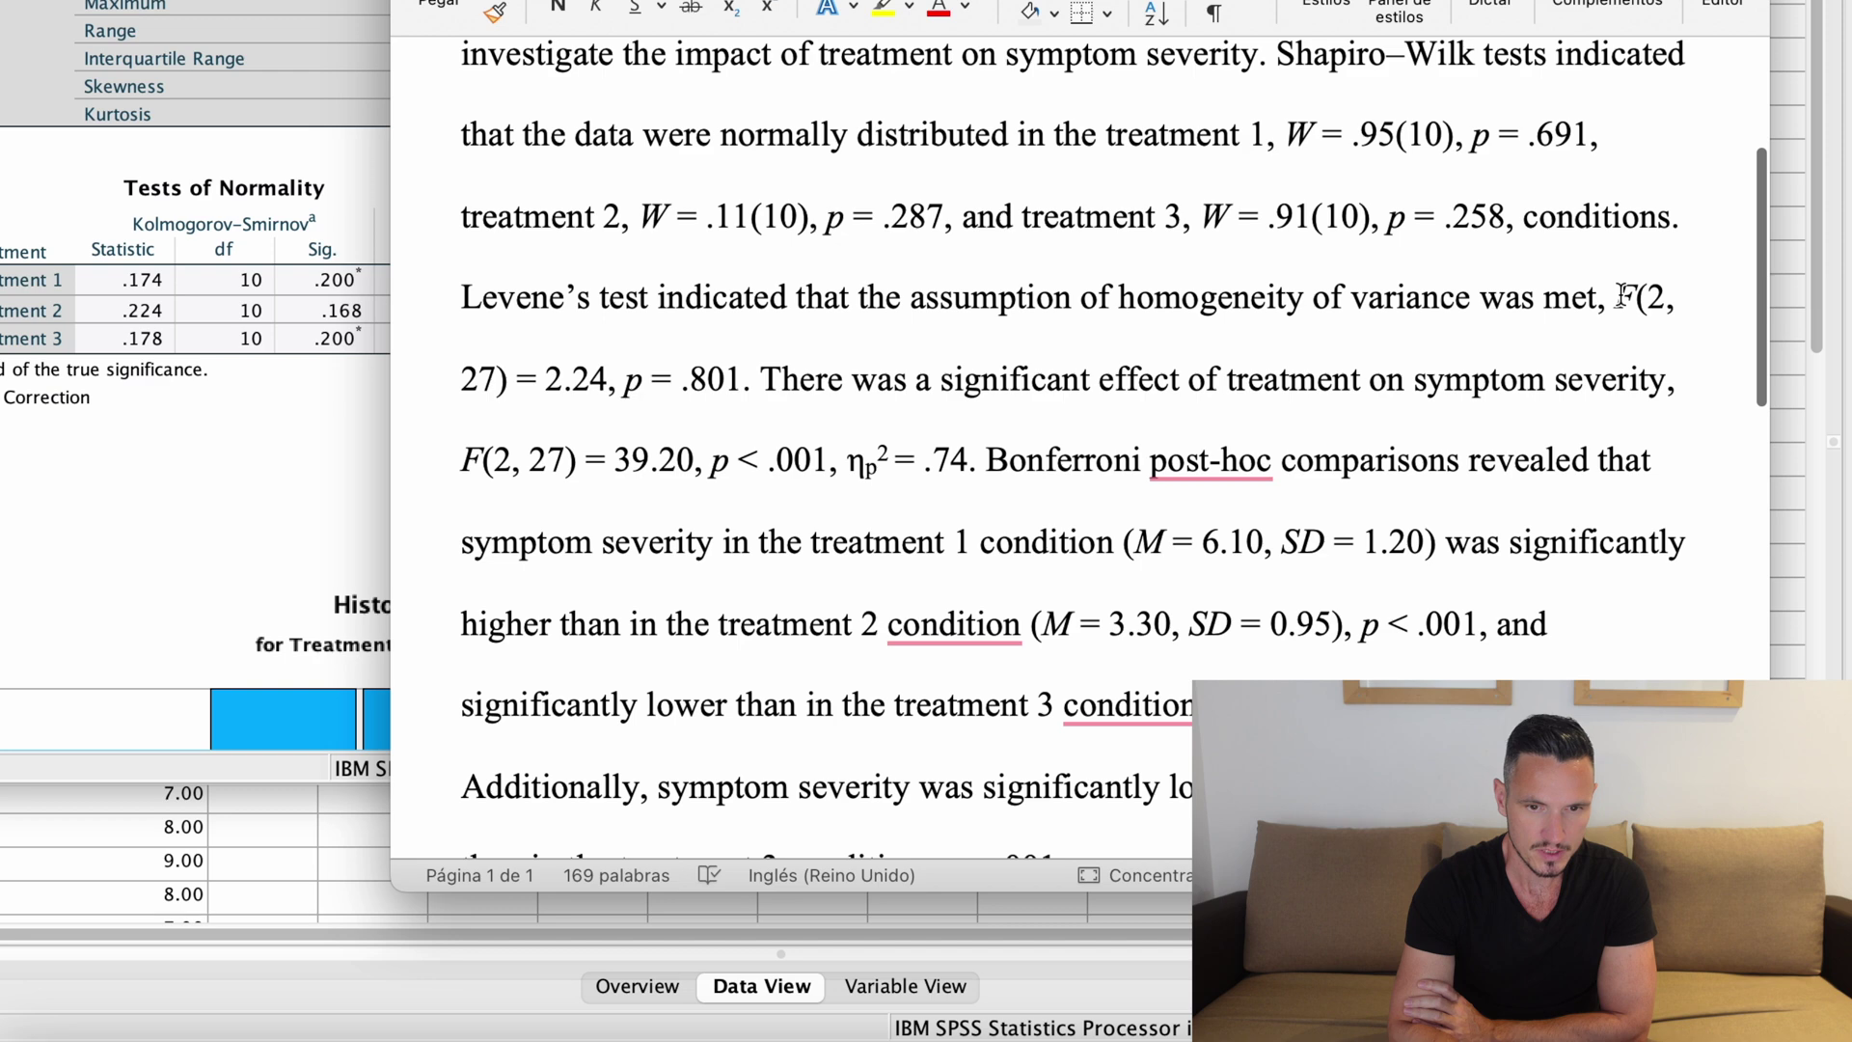
Switch to the SPSS output and compare the Based on Mean row of Levene's Test of Equality of Error Variances with the write-up
click(343, 448)
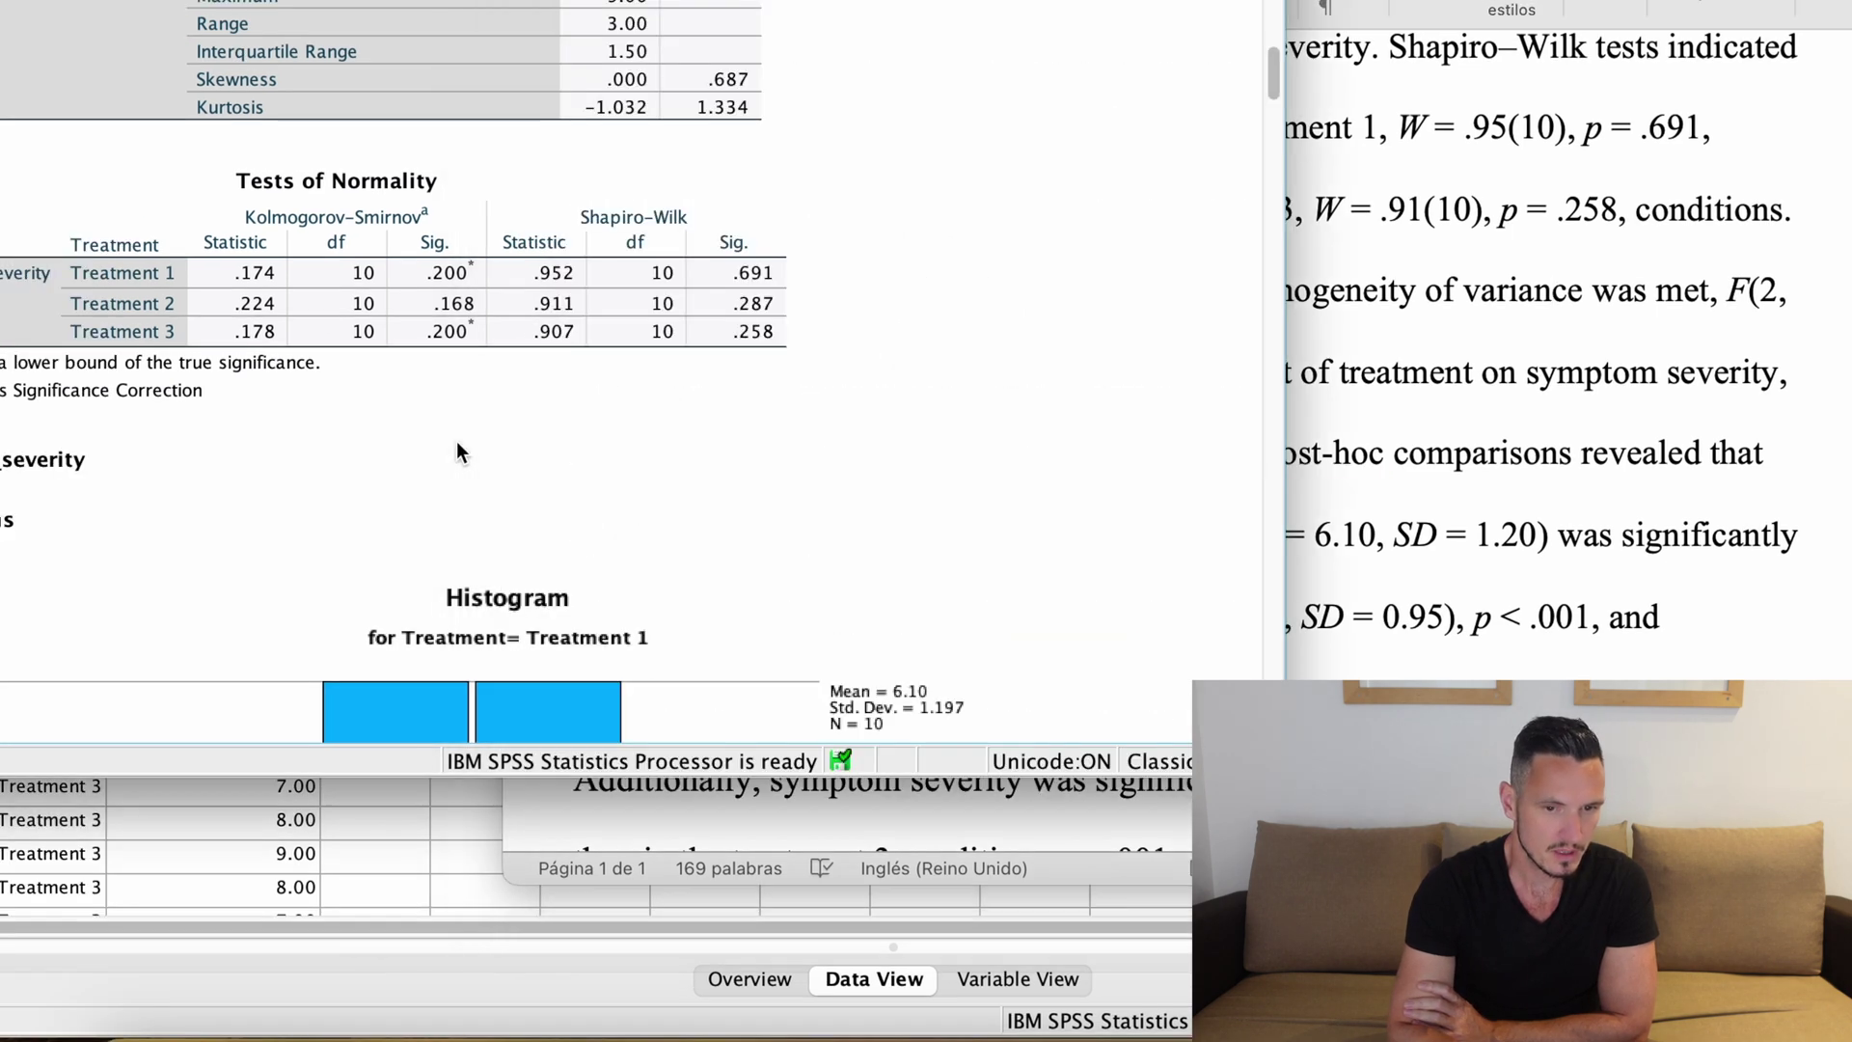
scroll(456, 441, down, 20)
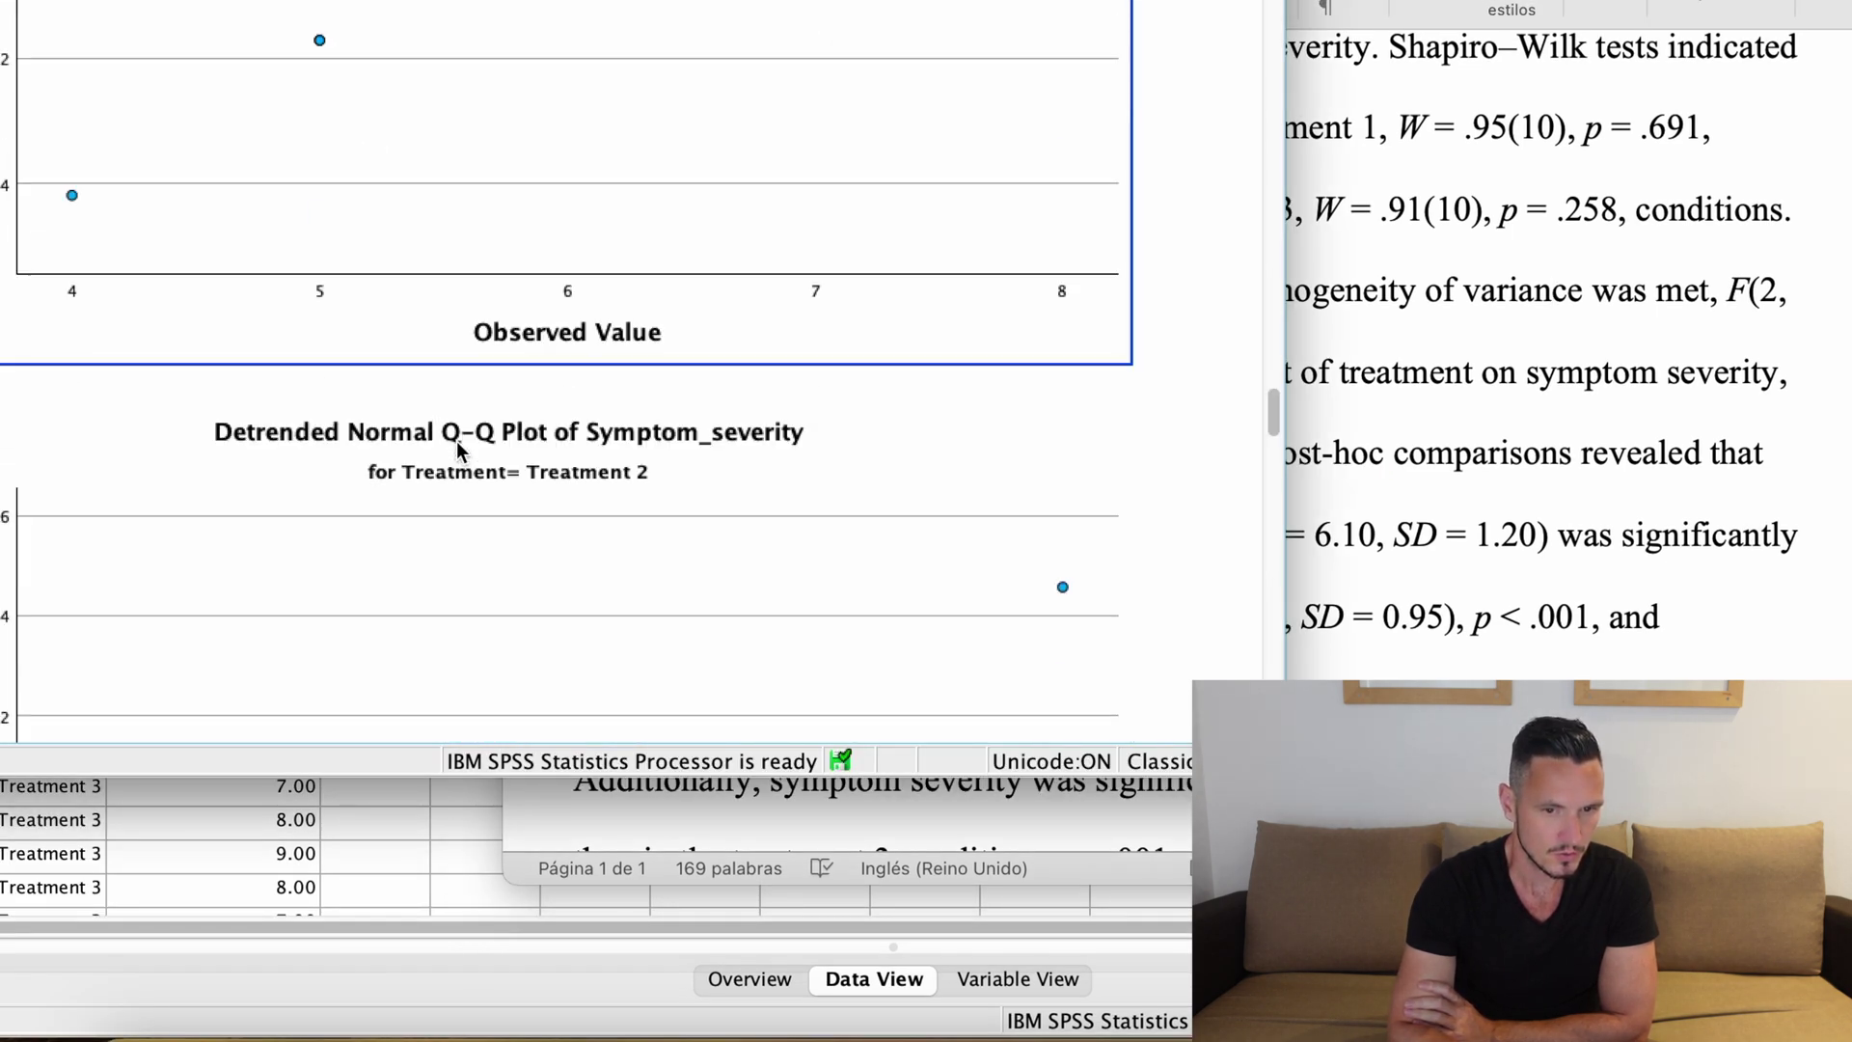
scroll(455, 442, down, 15)
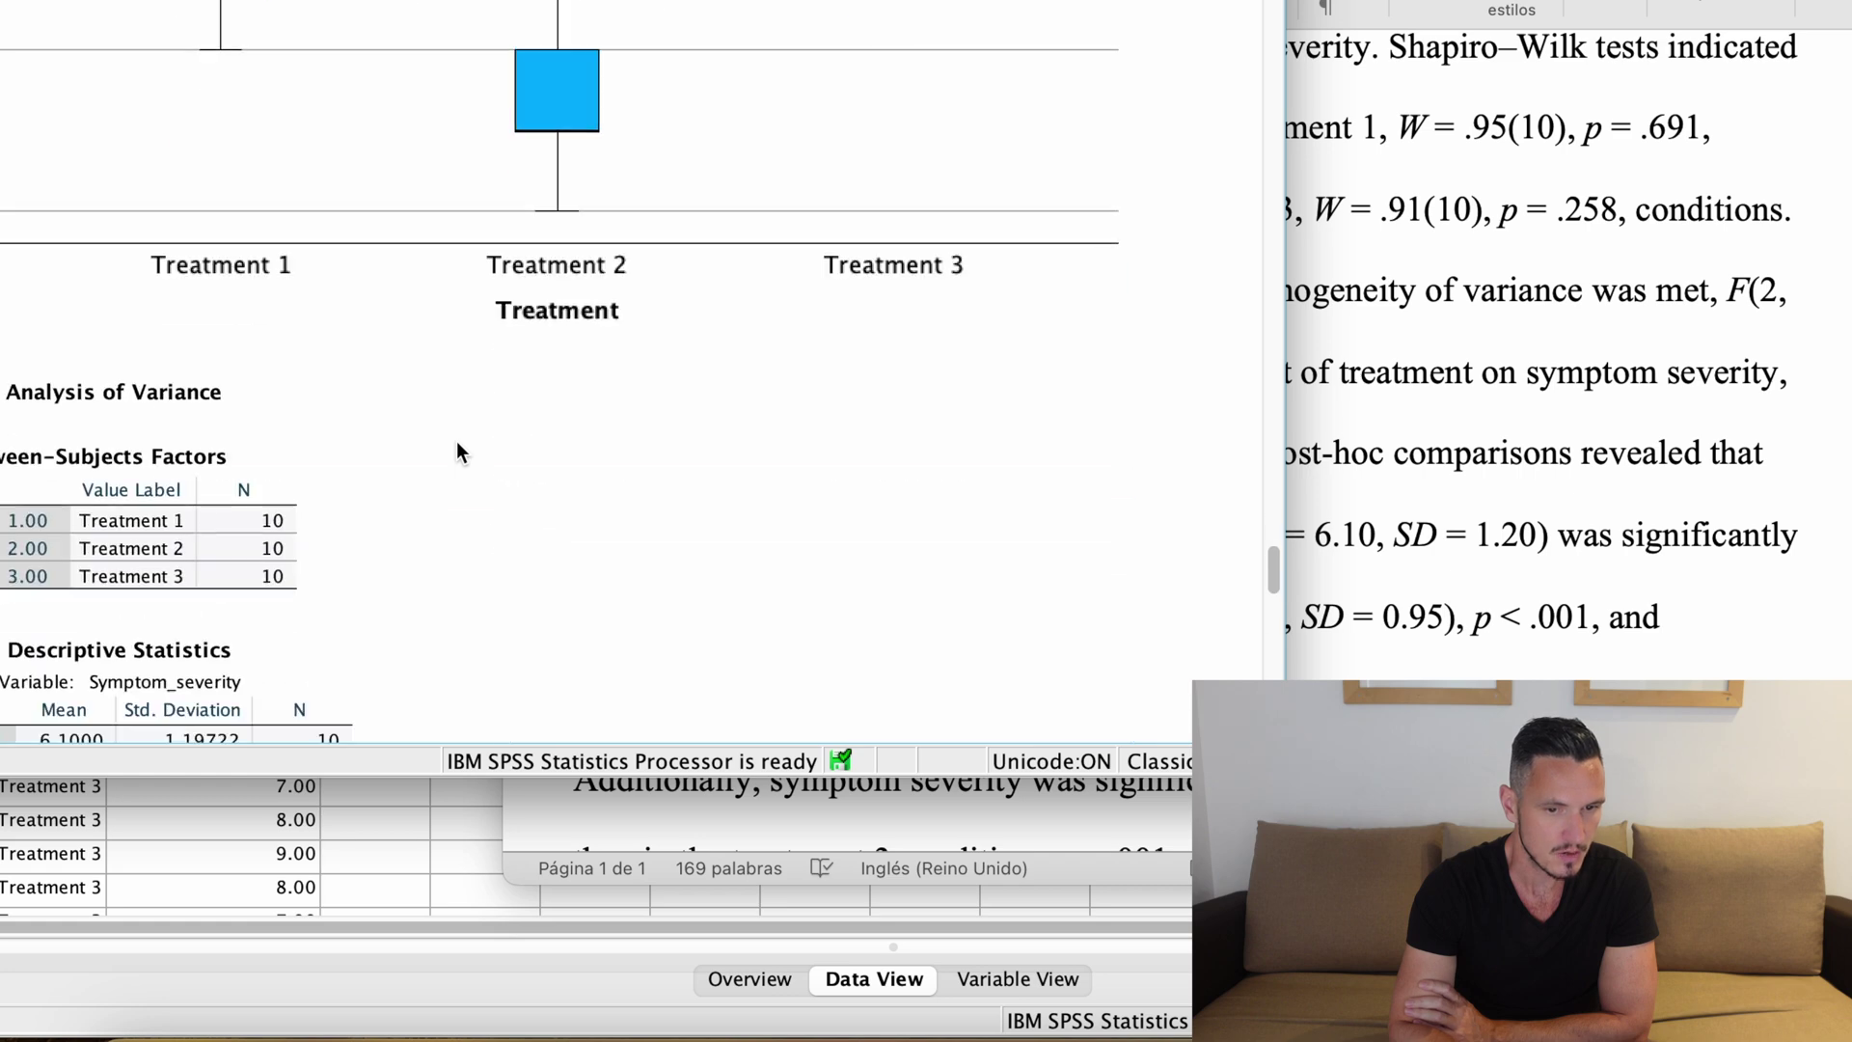
scroll(456, 441, down, 8)
click(171, 210)
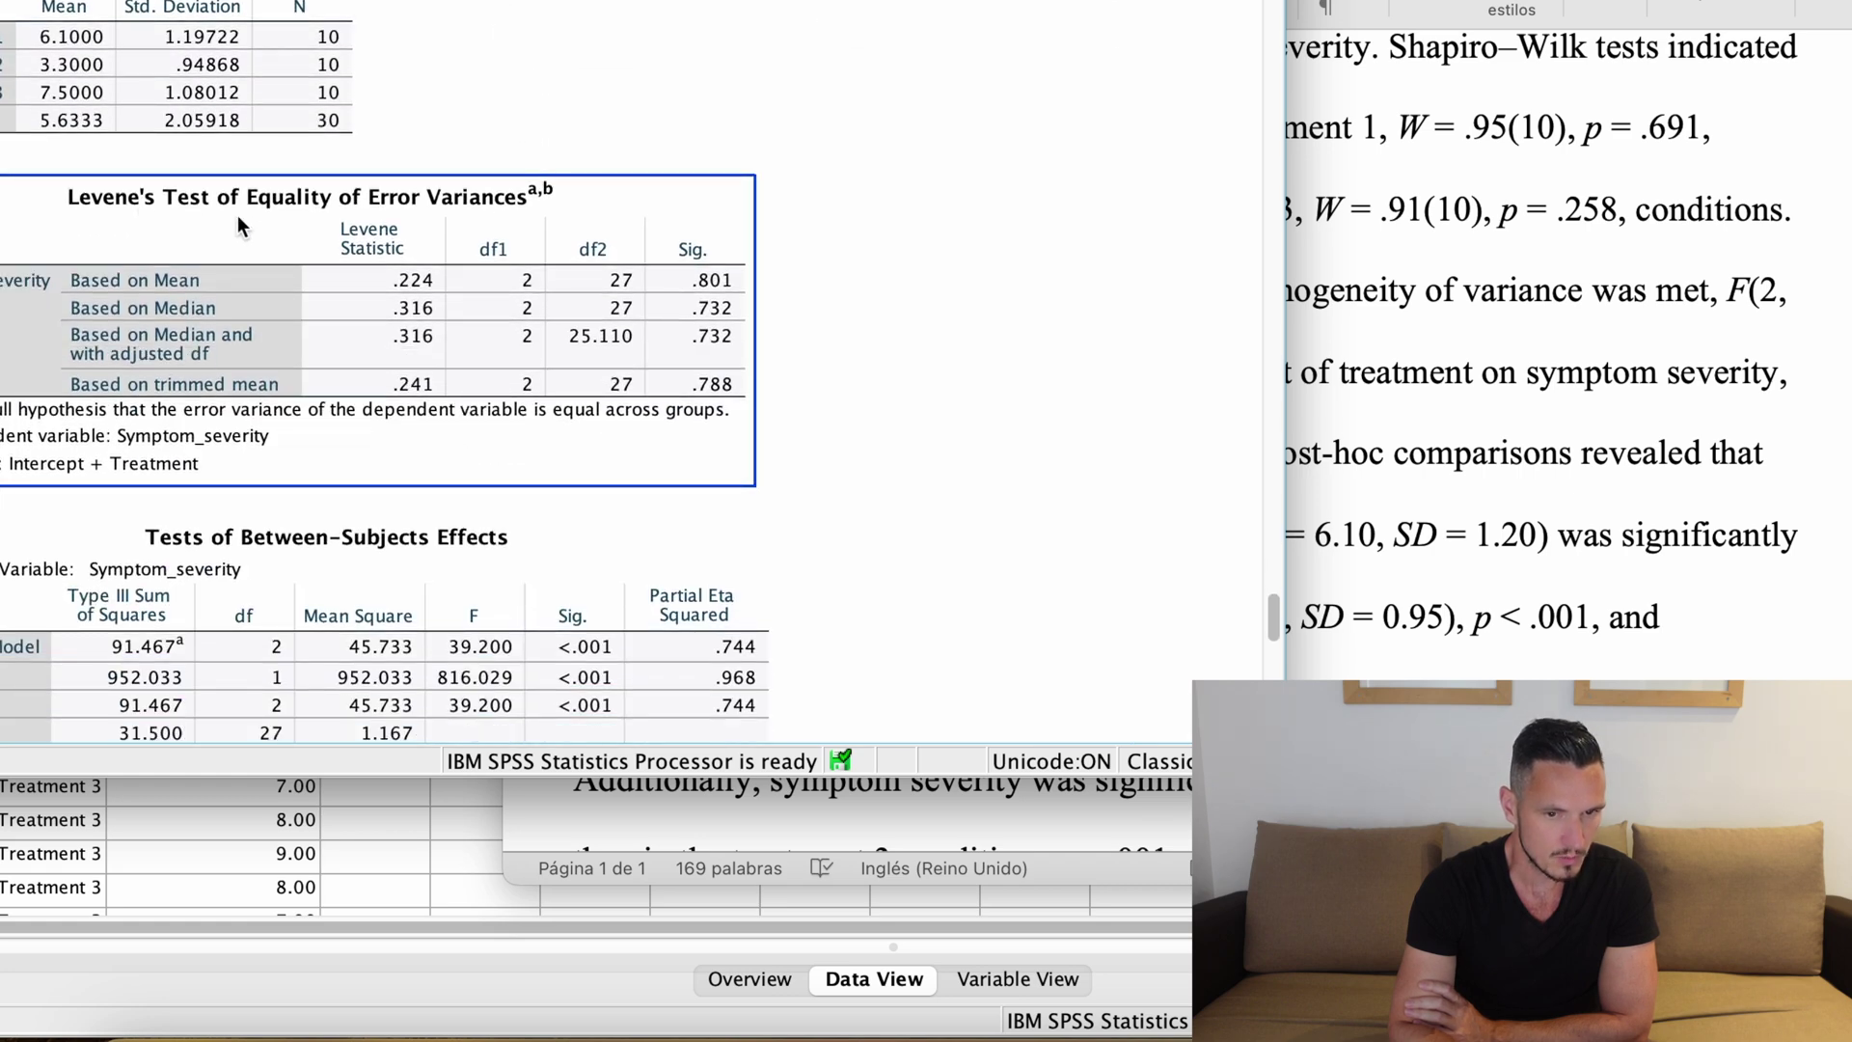
click(1695, 417)
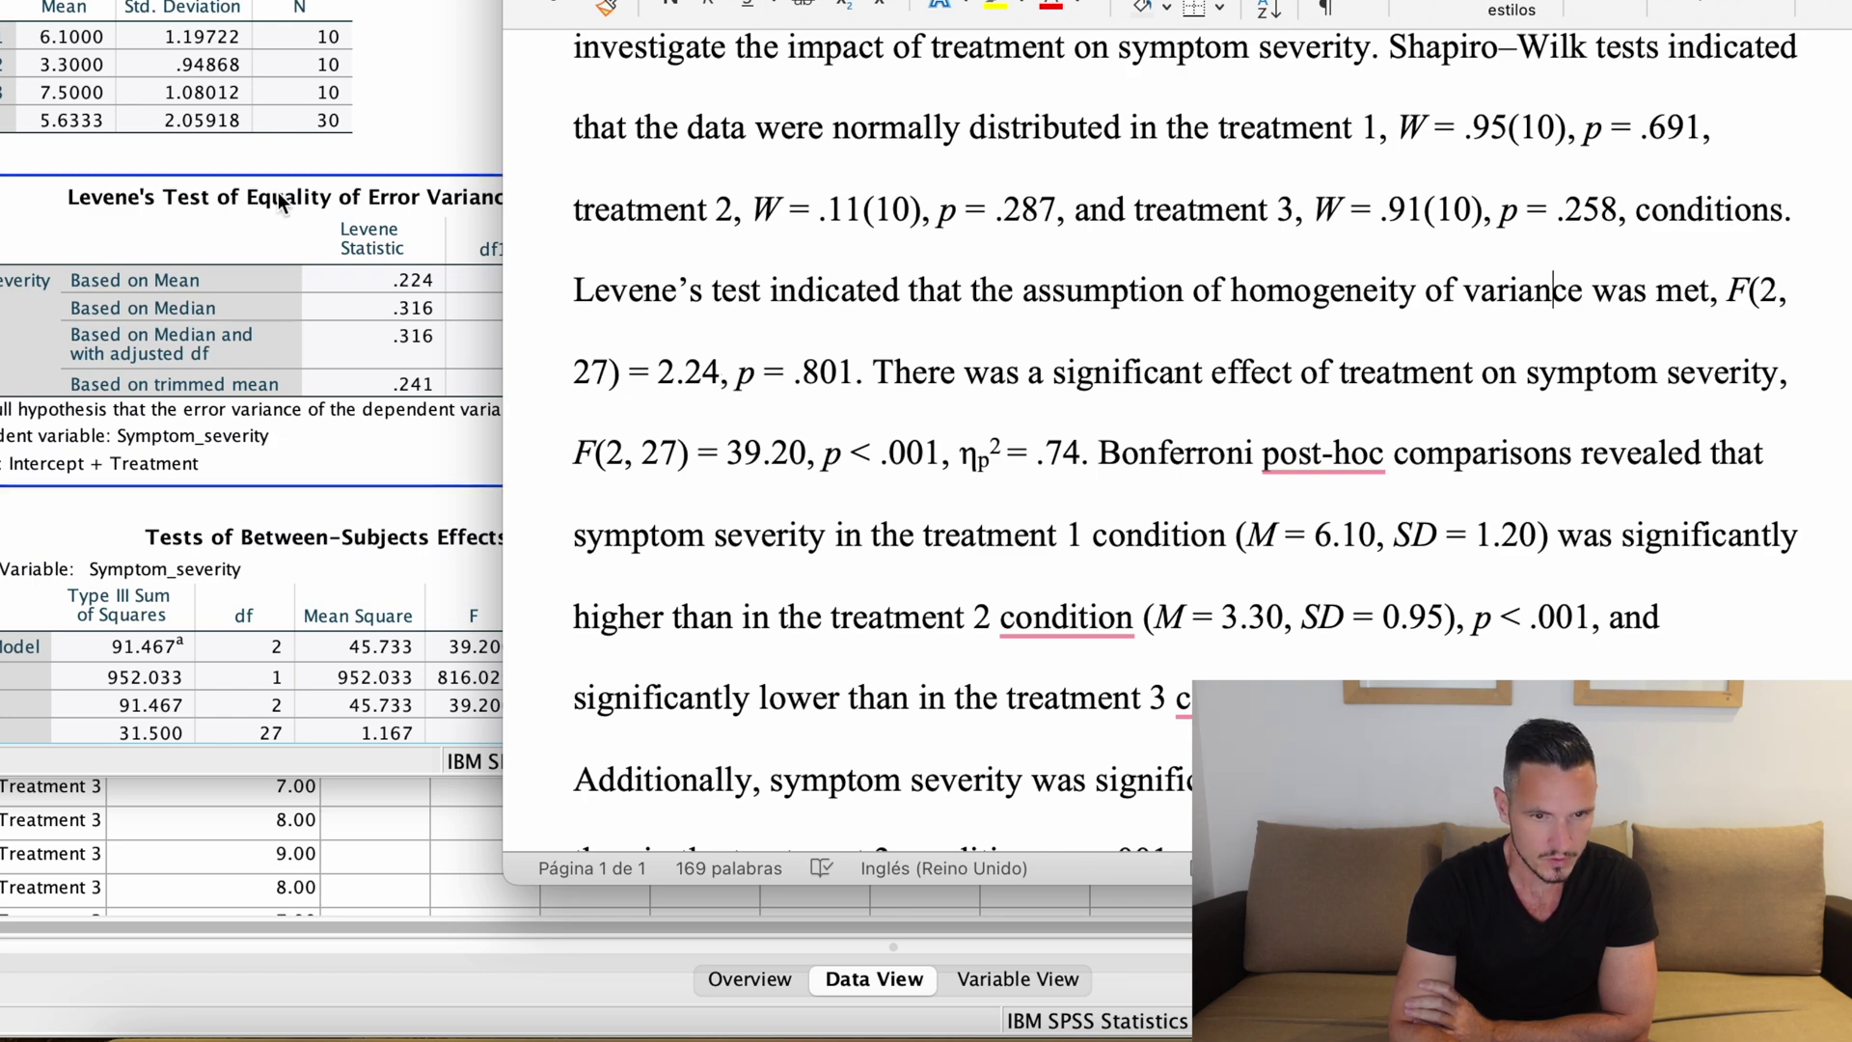
click(487, 85)
click(364, 286)
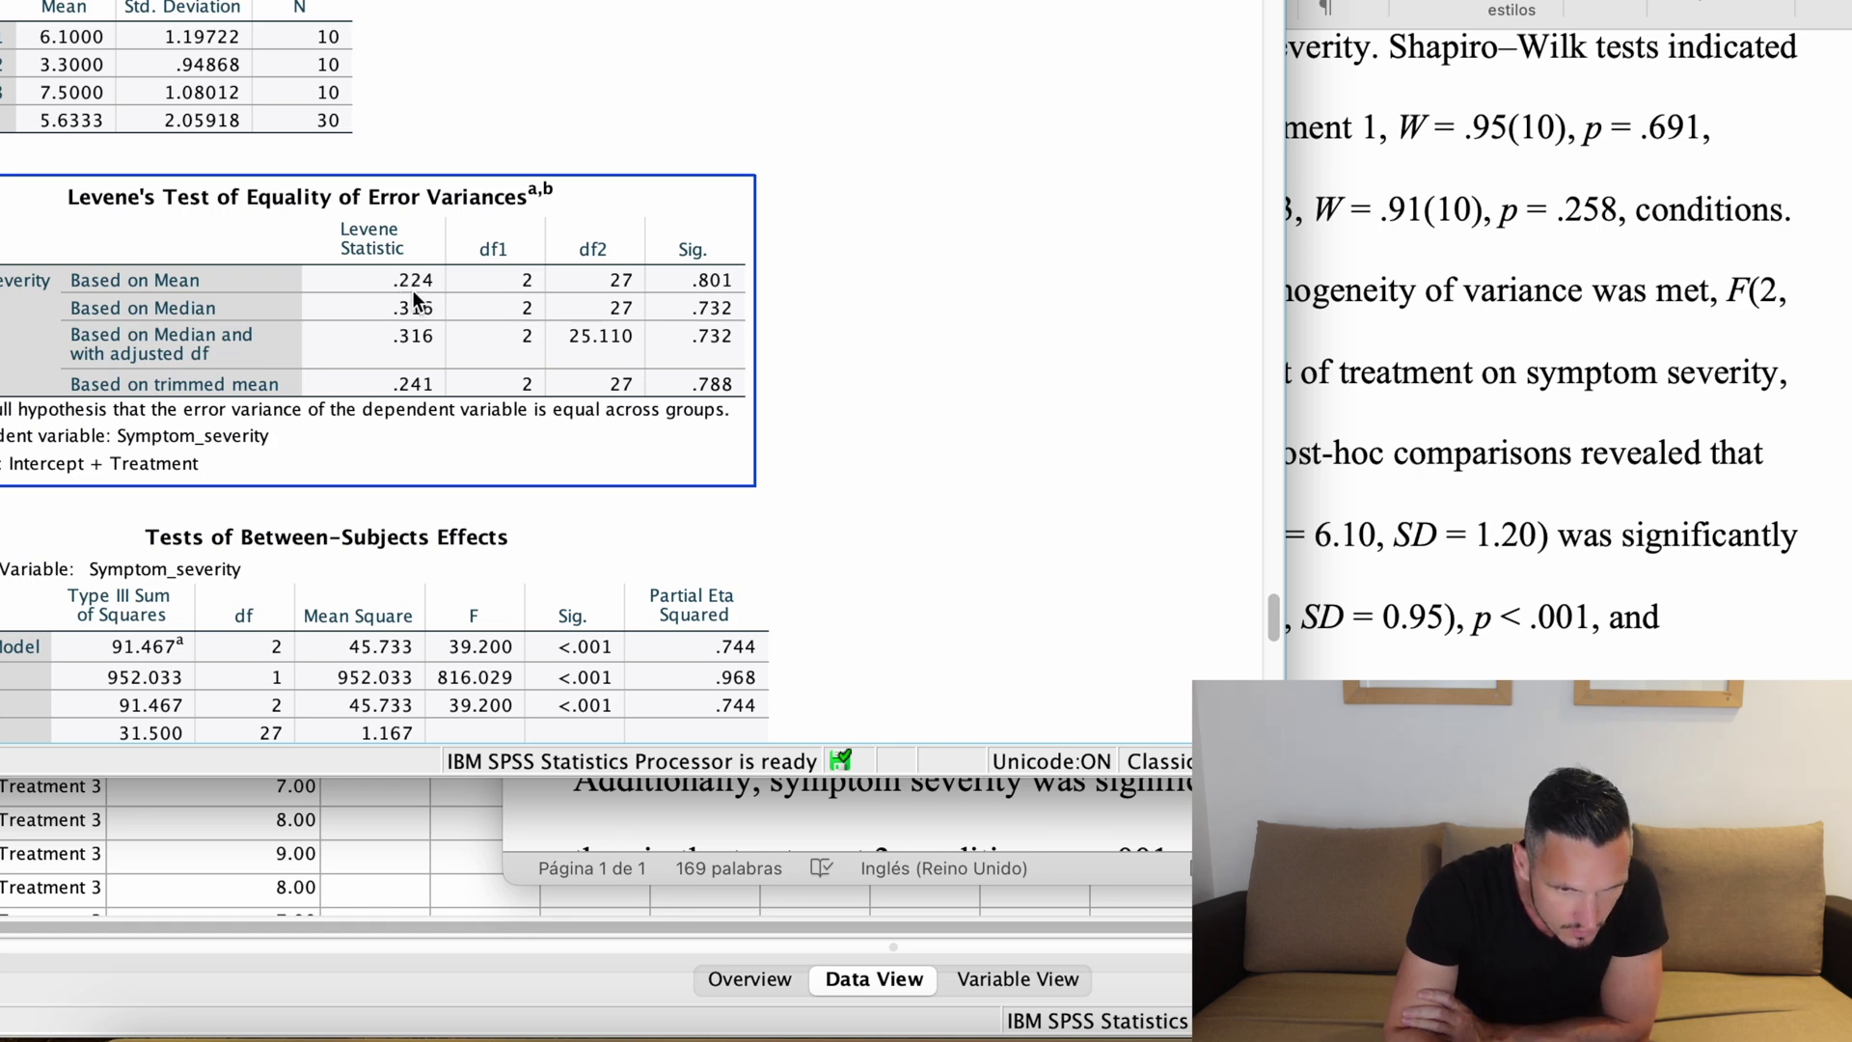
Correct the F value reported for Levene's test in the Word write-up to 0.22
click(1659, 386)
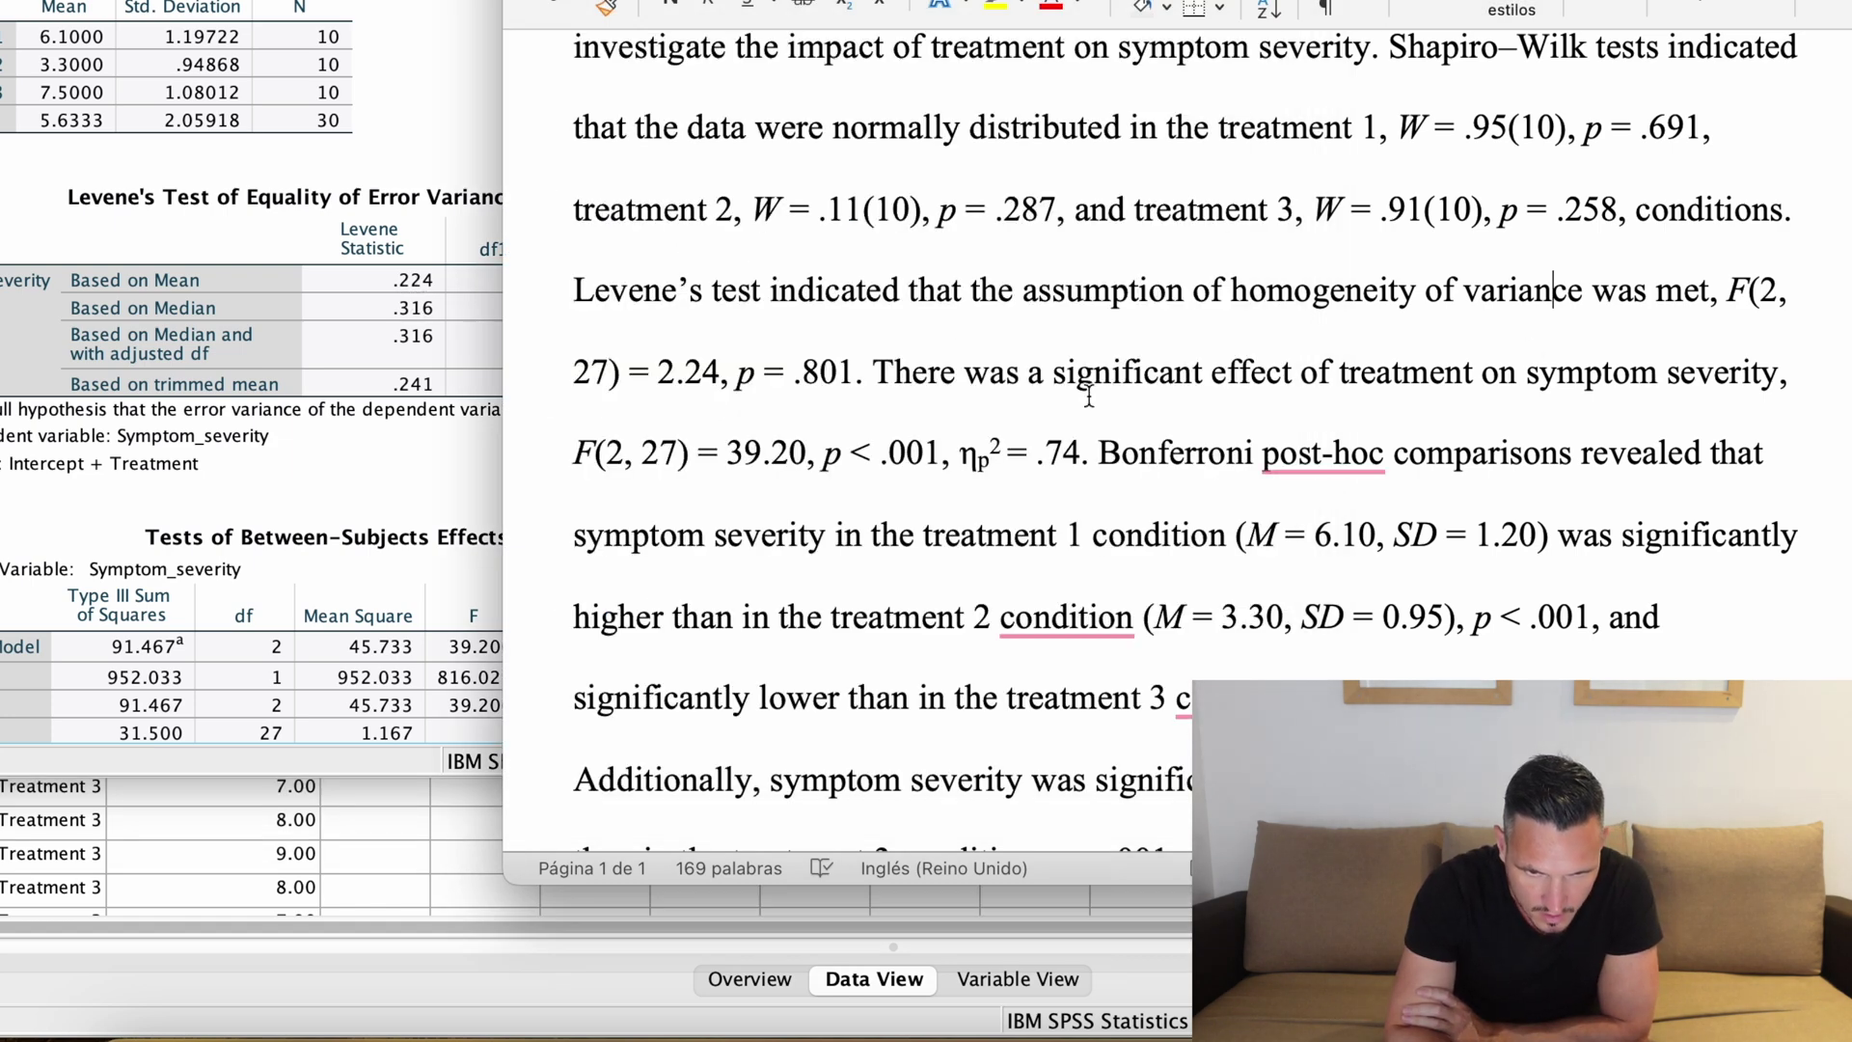
click(664, 374)
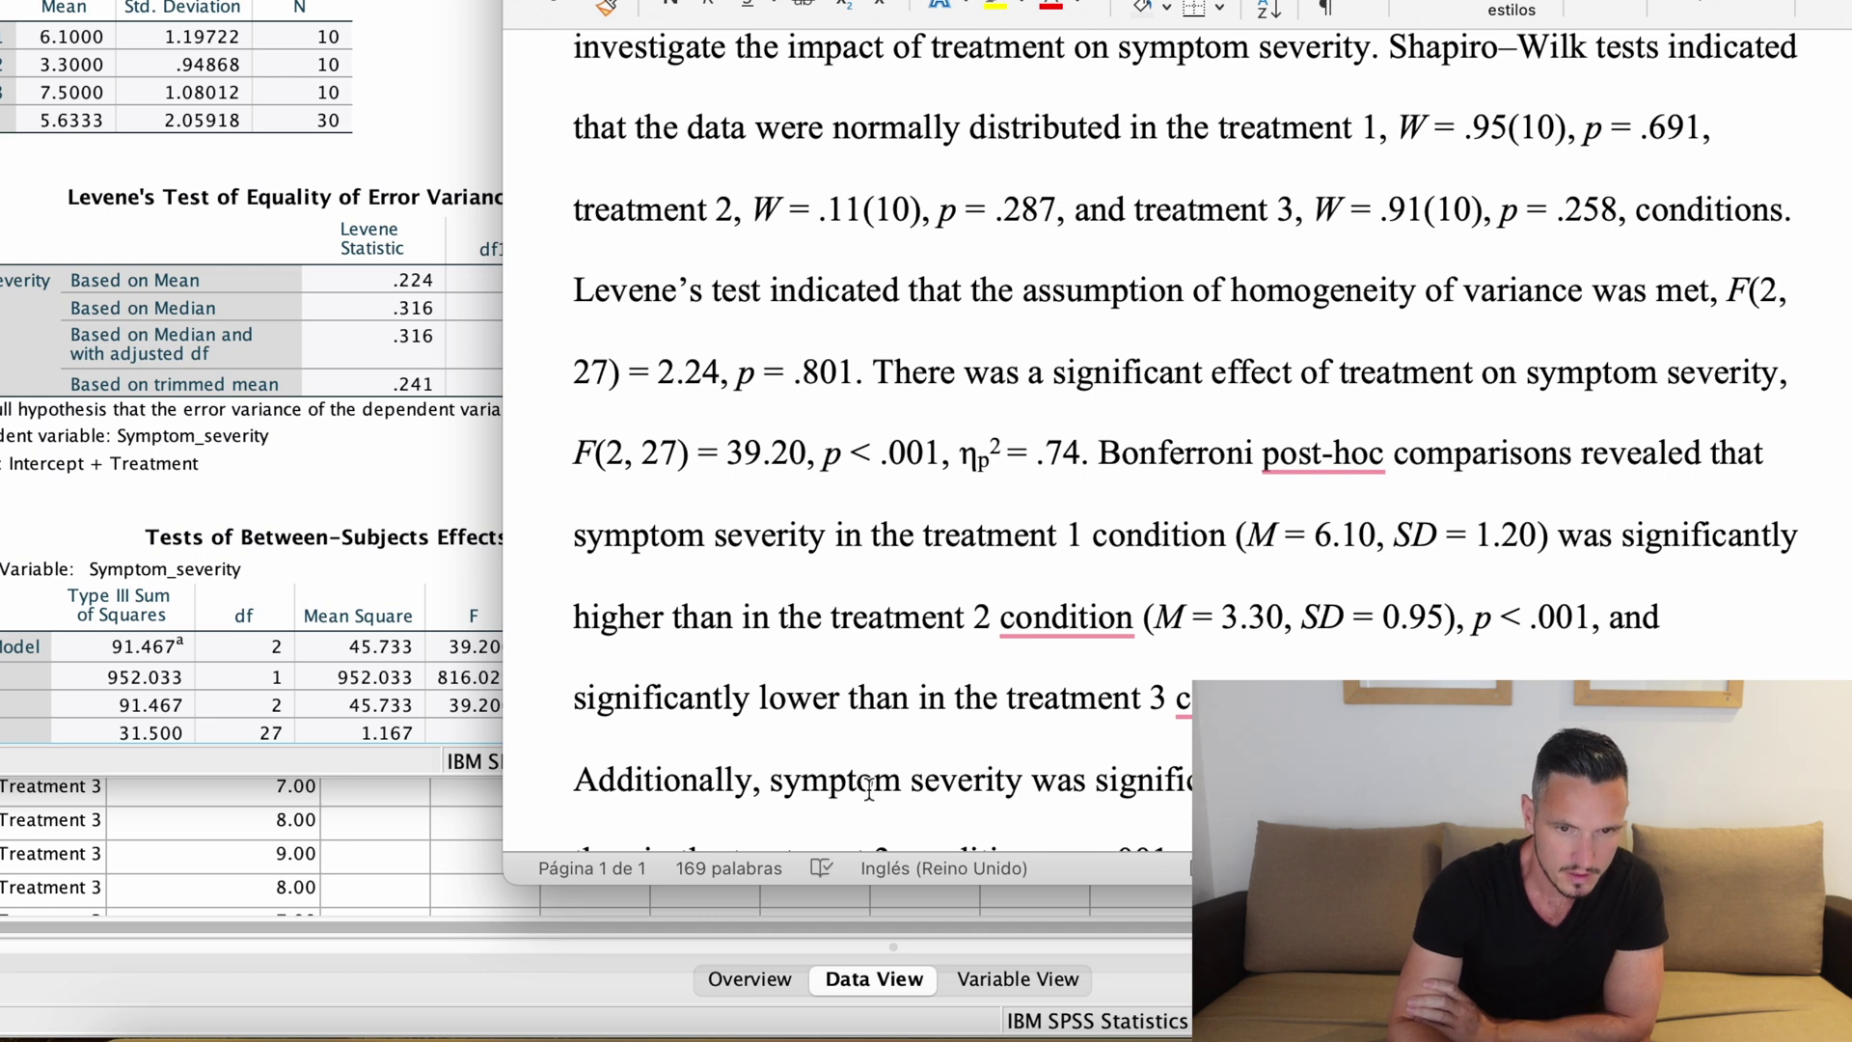
text(0)
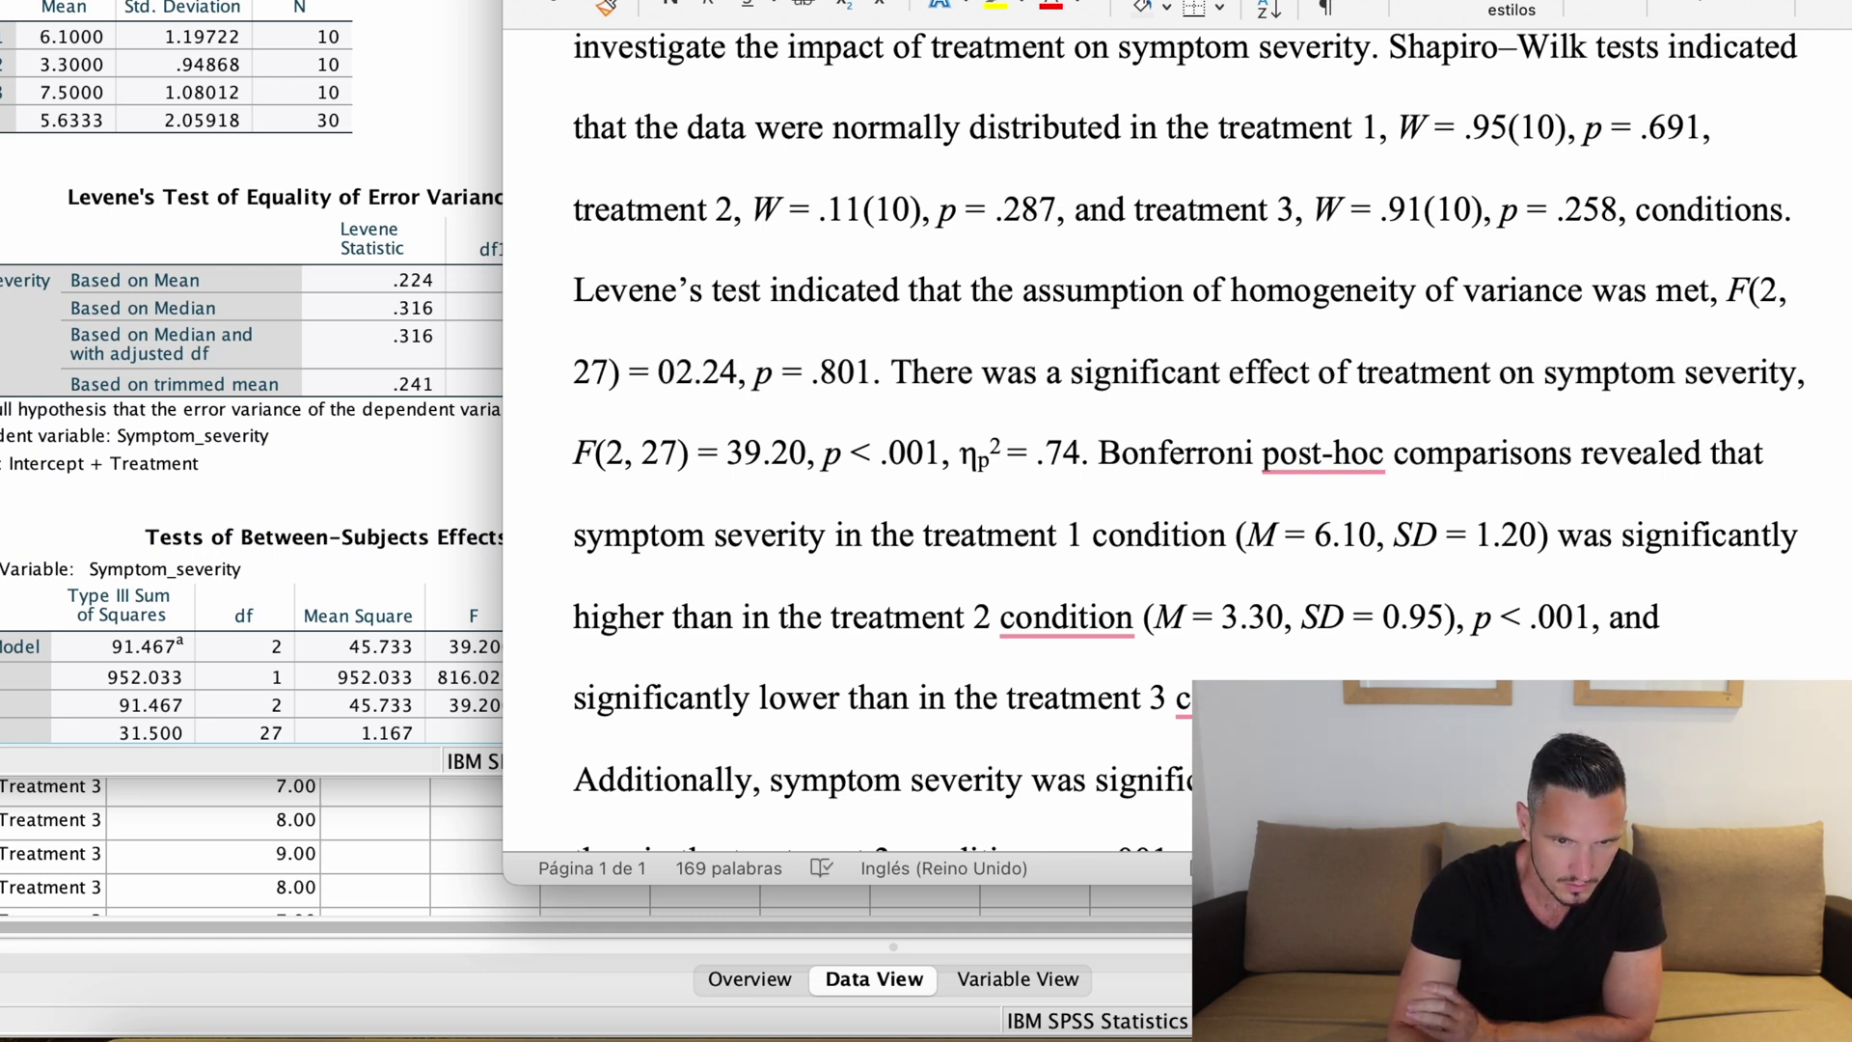
key(Right)
key(BackSpace)
key(Right)
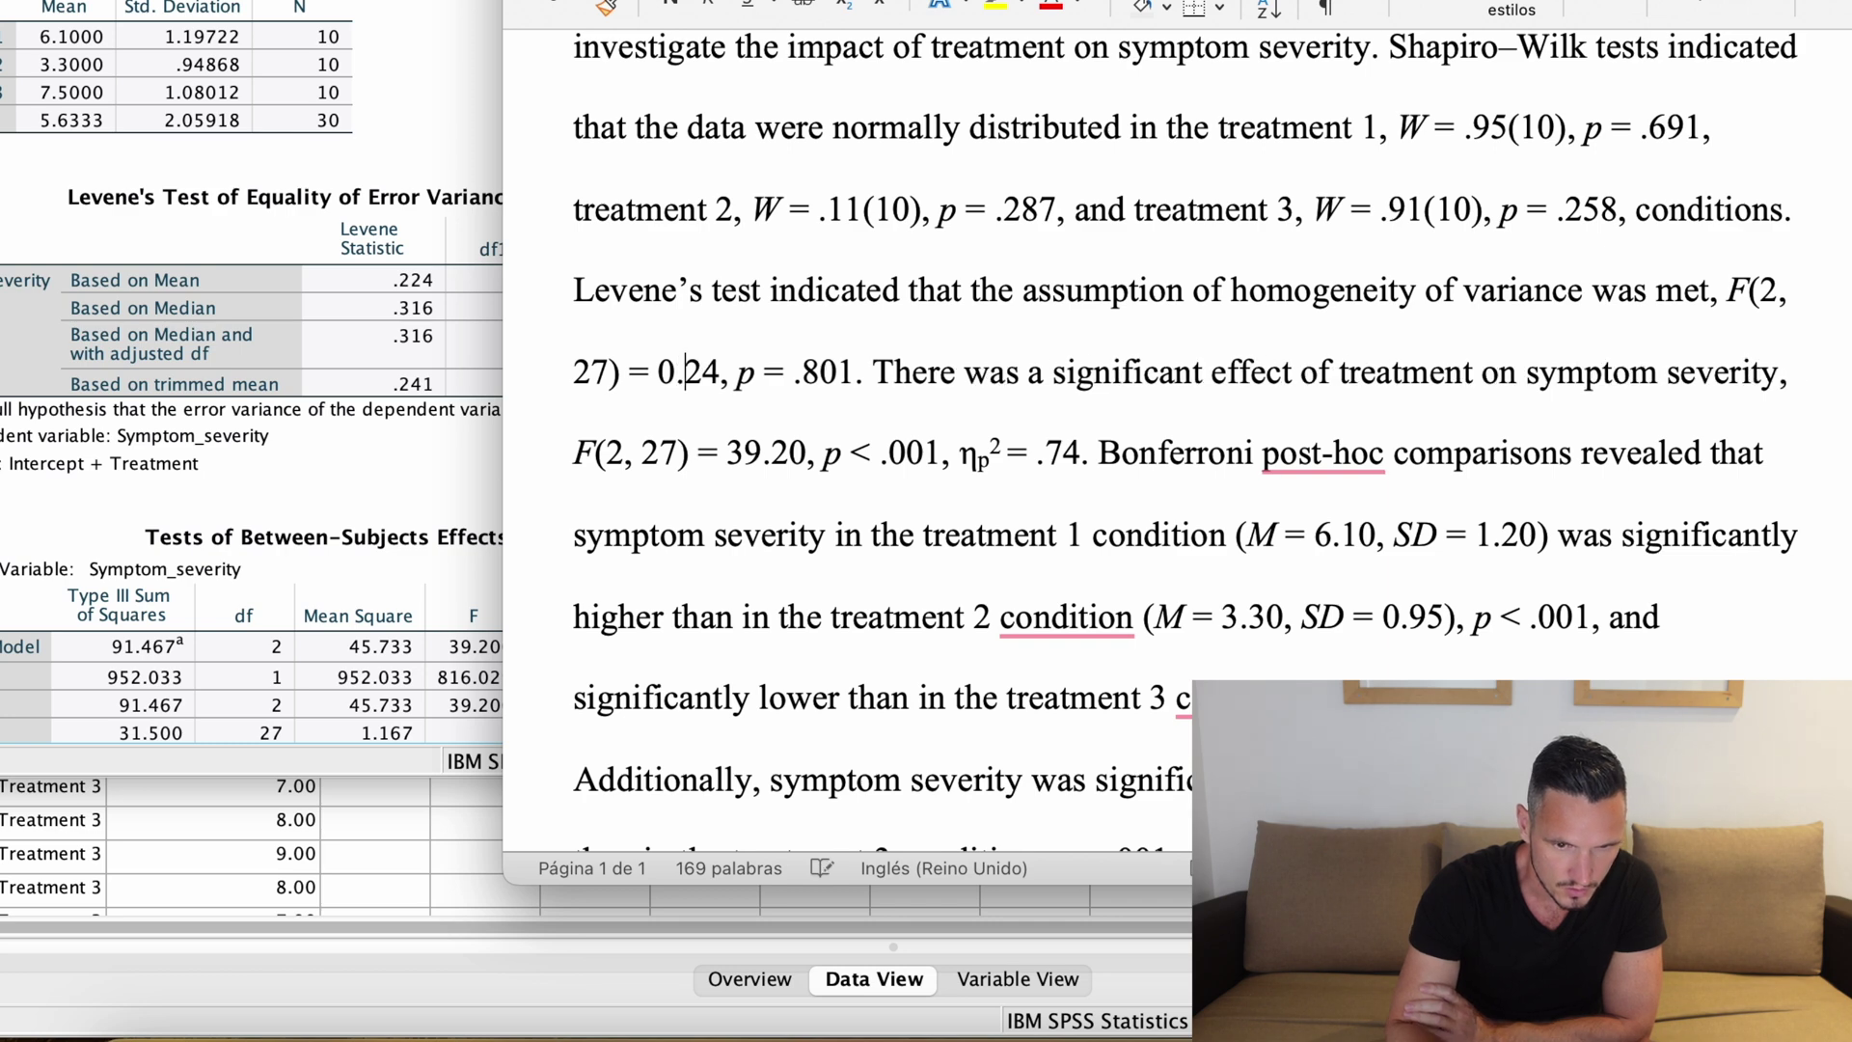
key(Right)
key(Right)
key(BackSpace)
text(2)
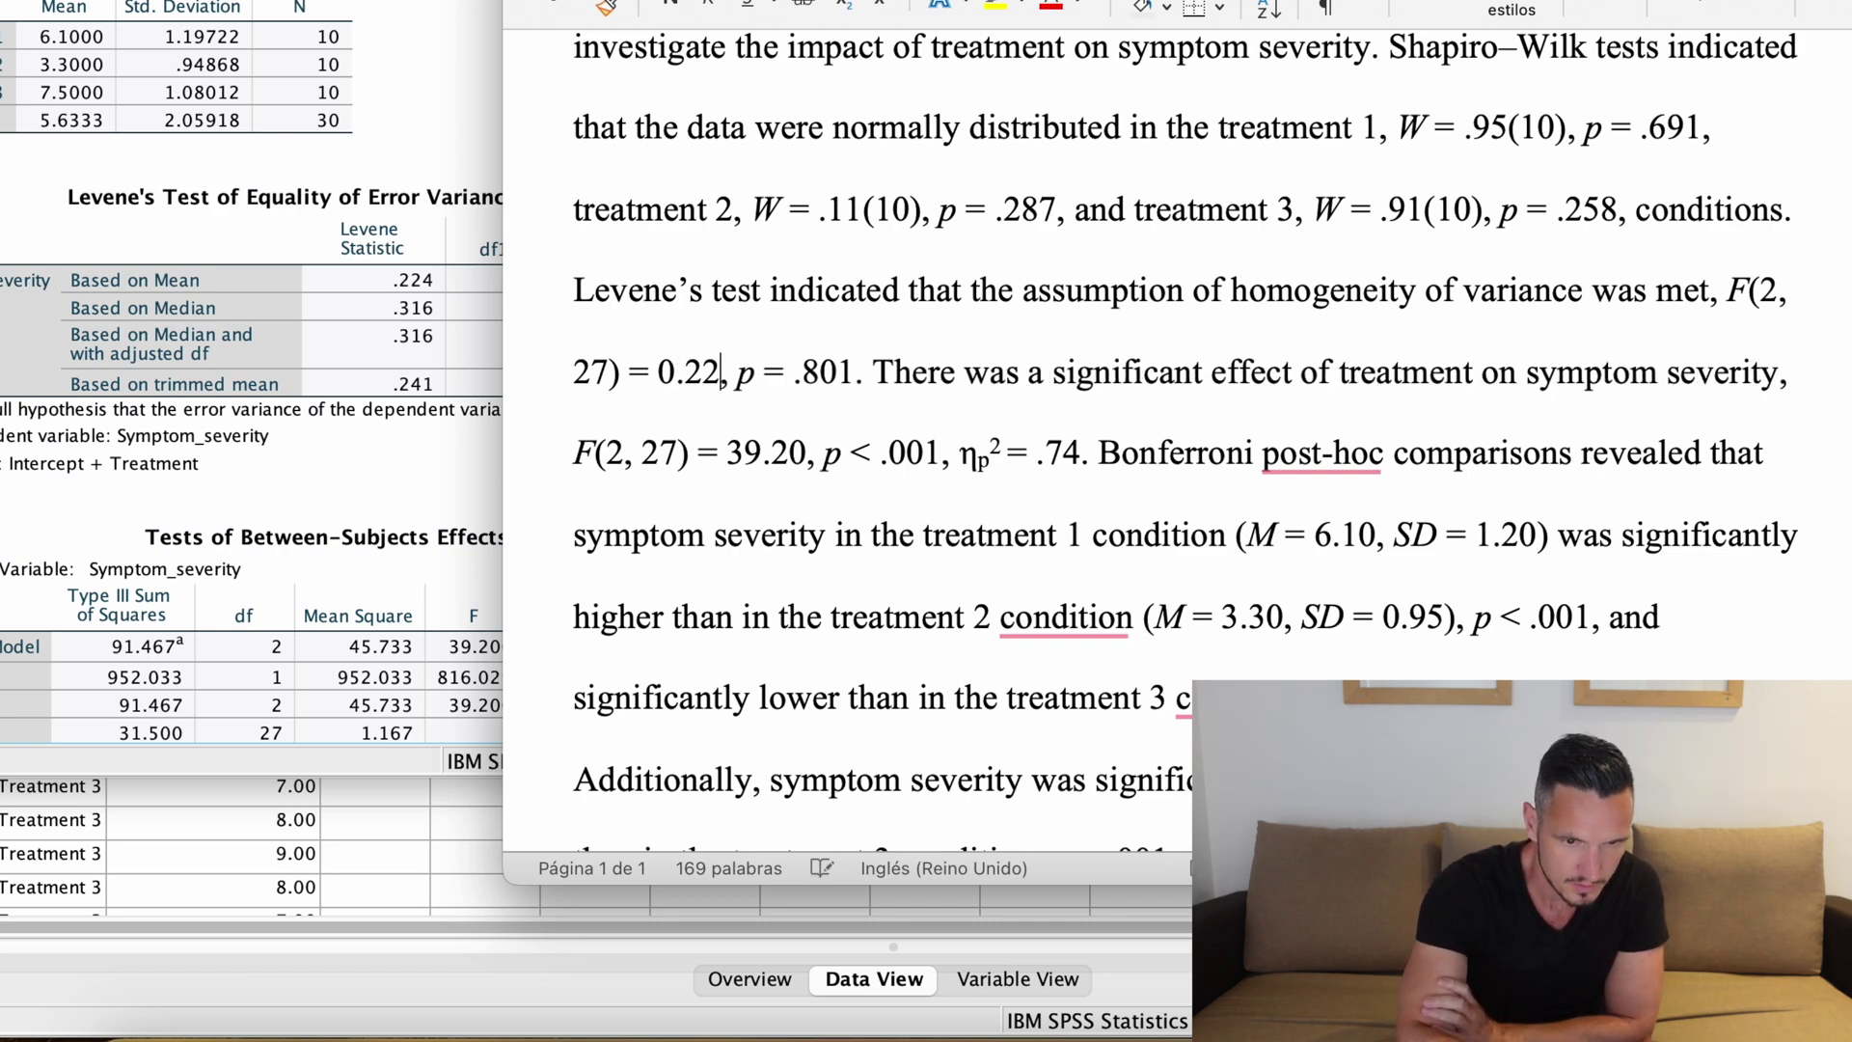
Check the degrees of freedom and significance in the SPSS Levene's test table against those reported in Word
click(411, 65)
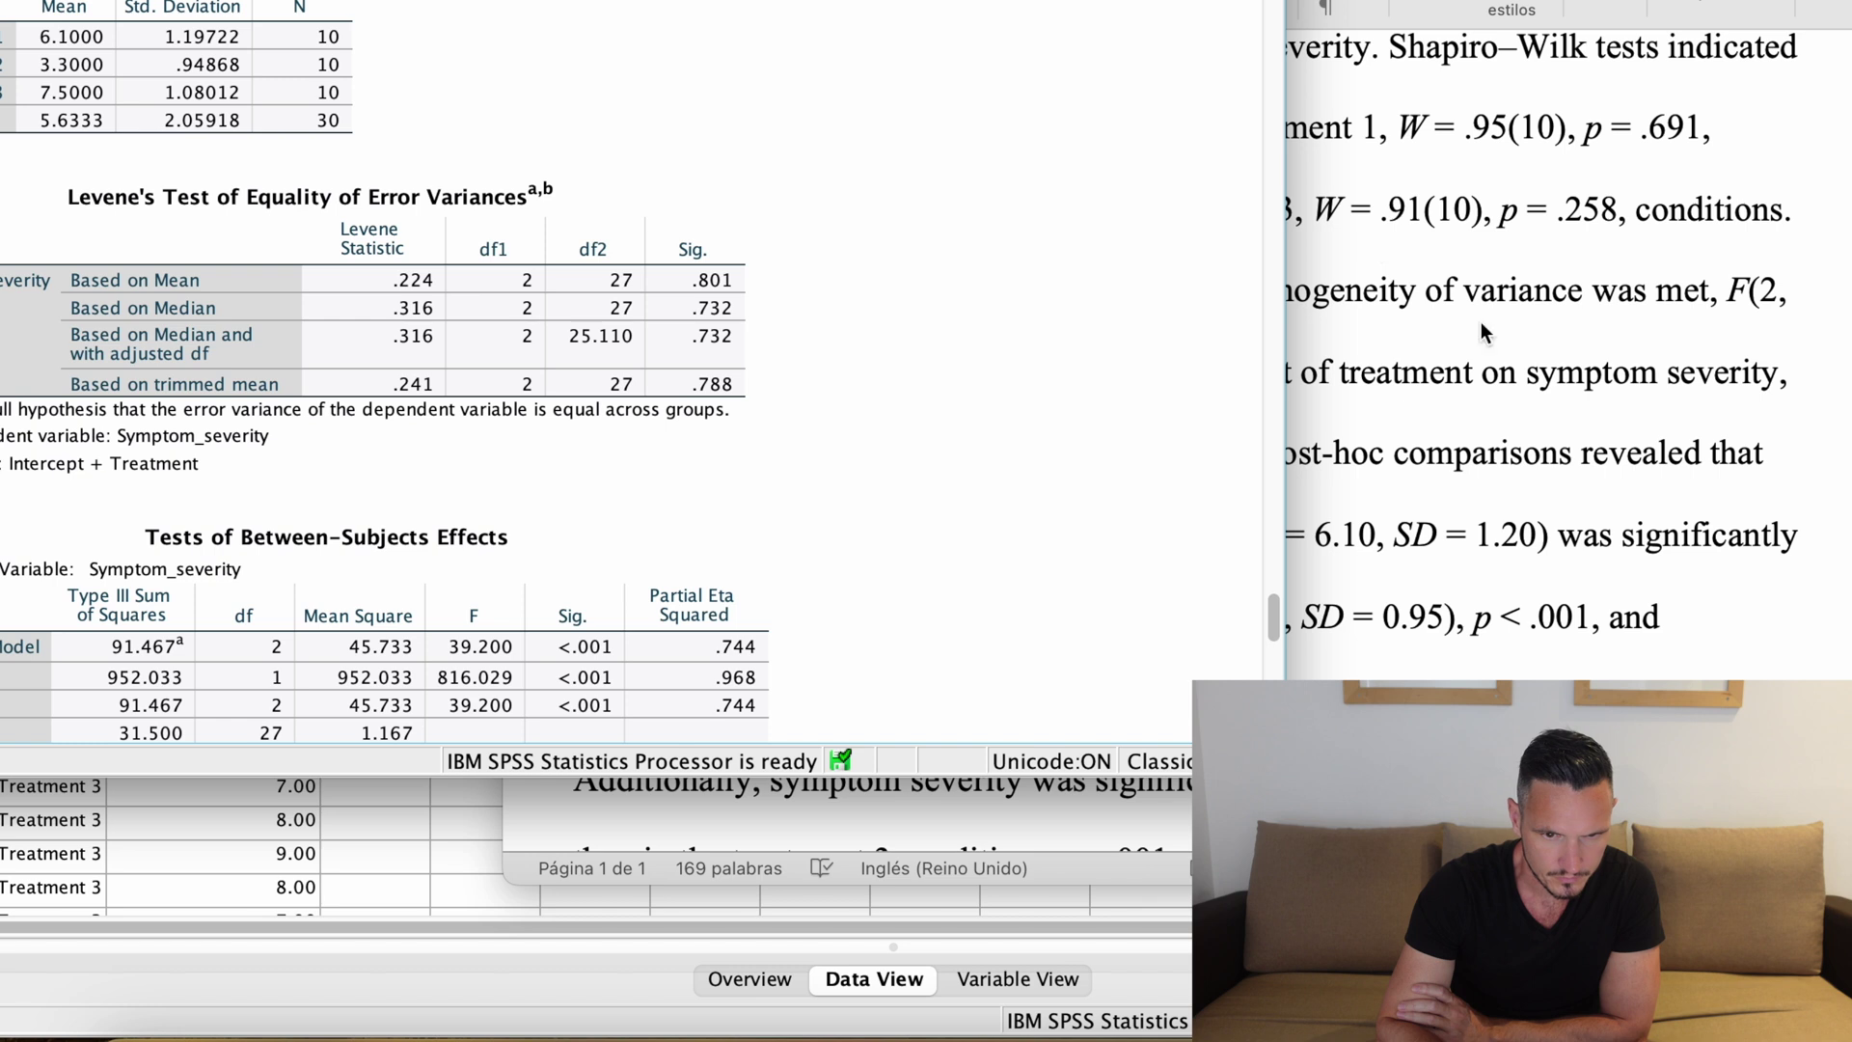
click(724, 236)
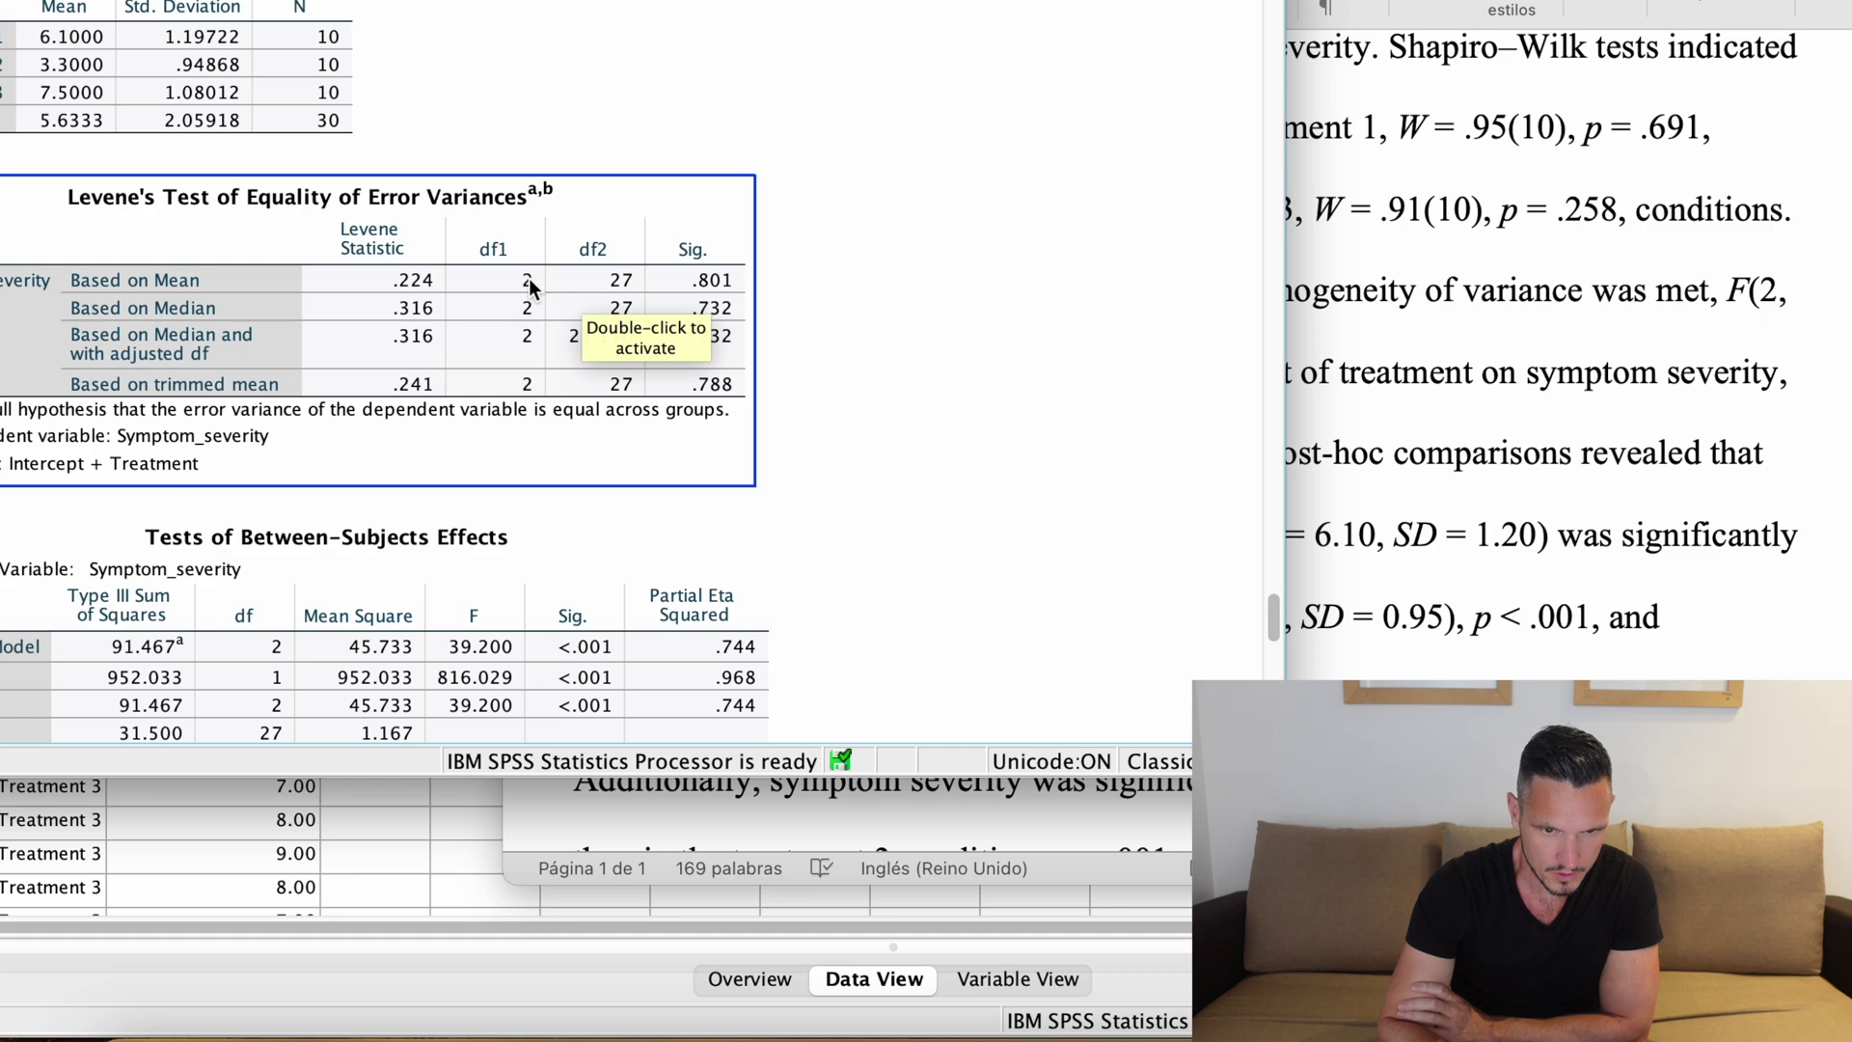
click(1696, 492)
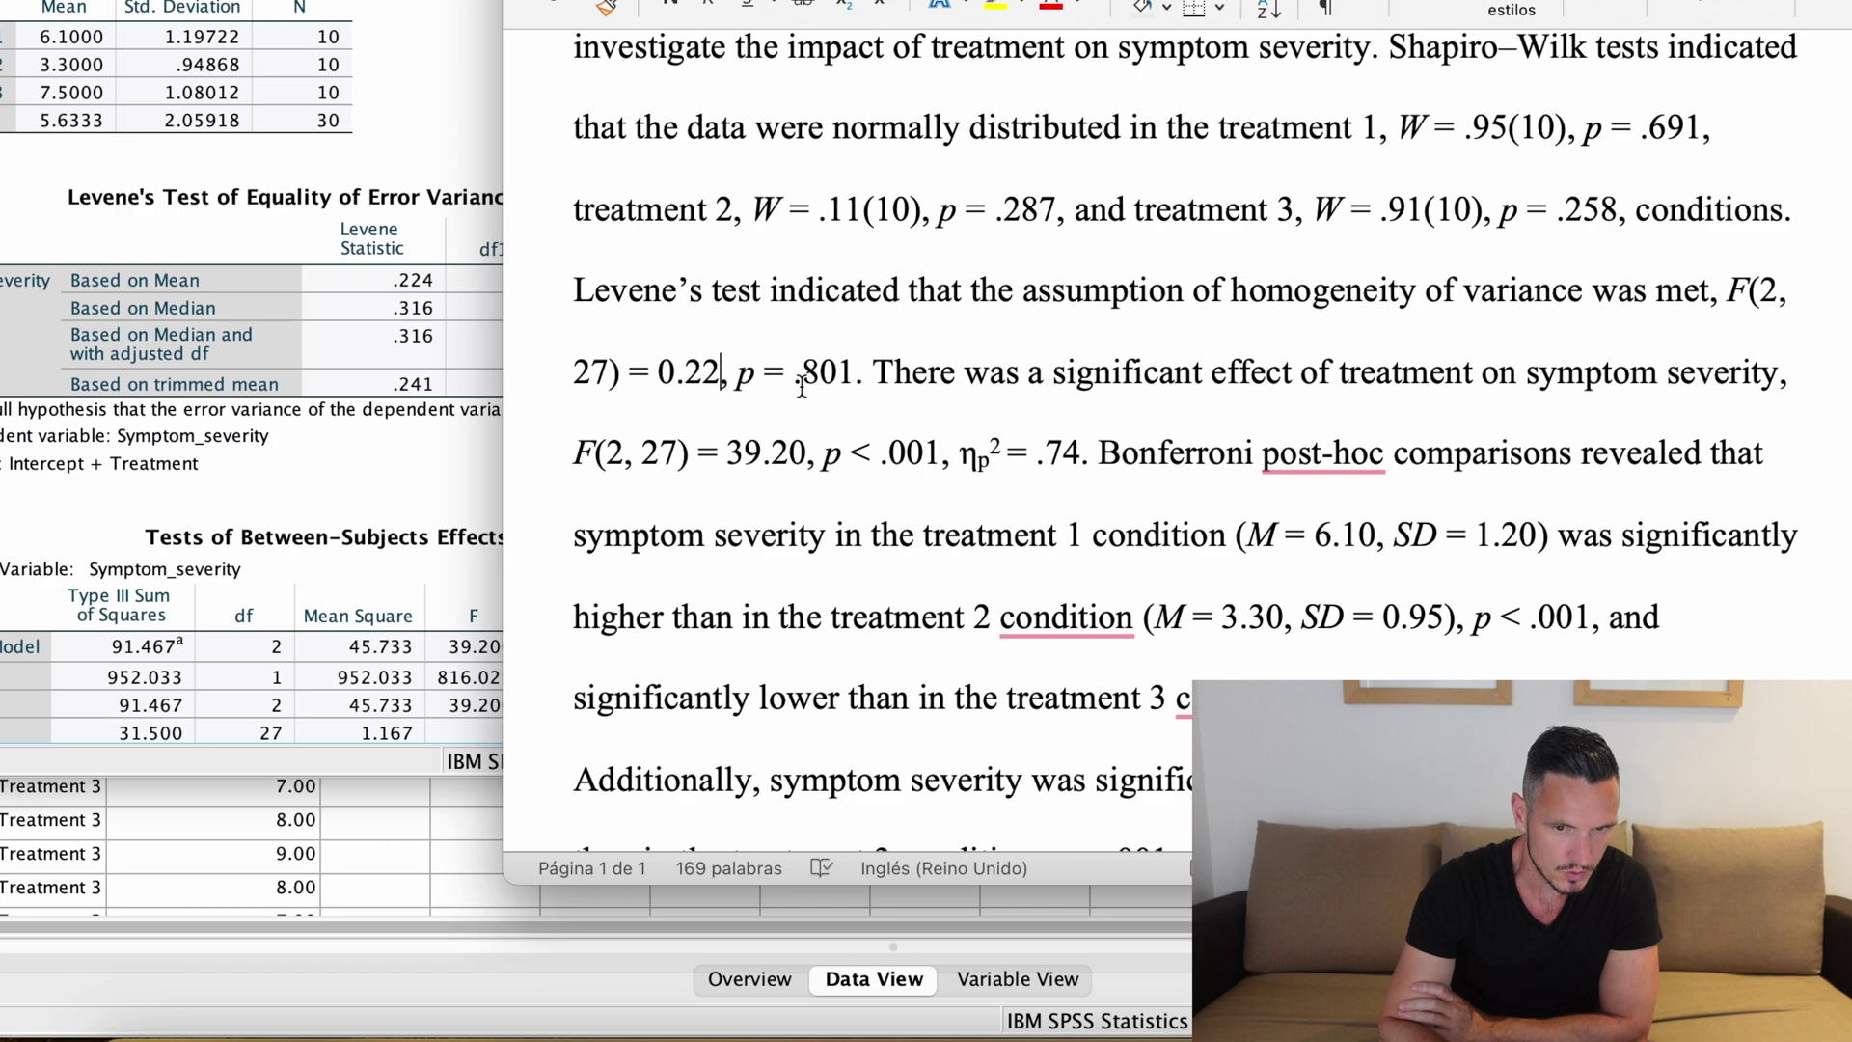
click(456, 148)
click(623, 226)
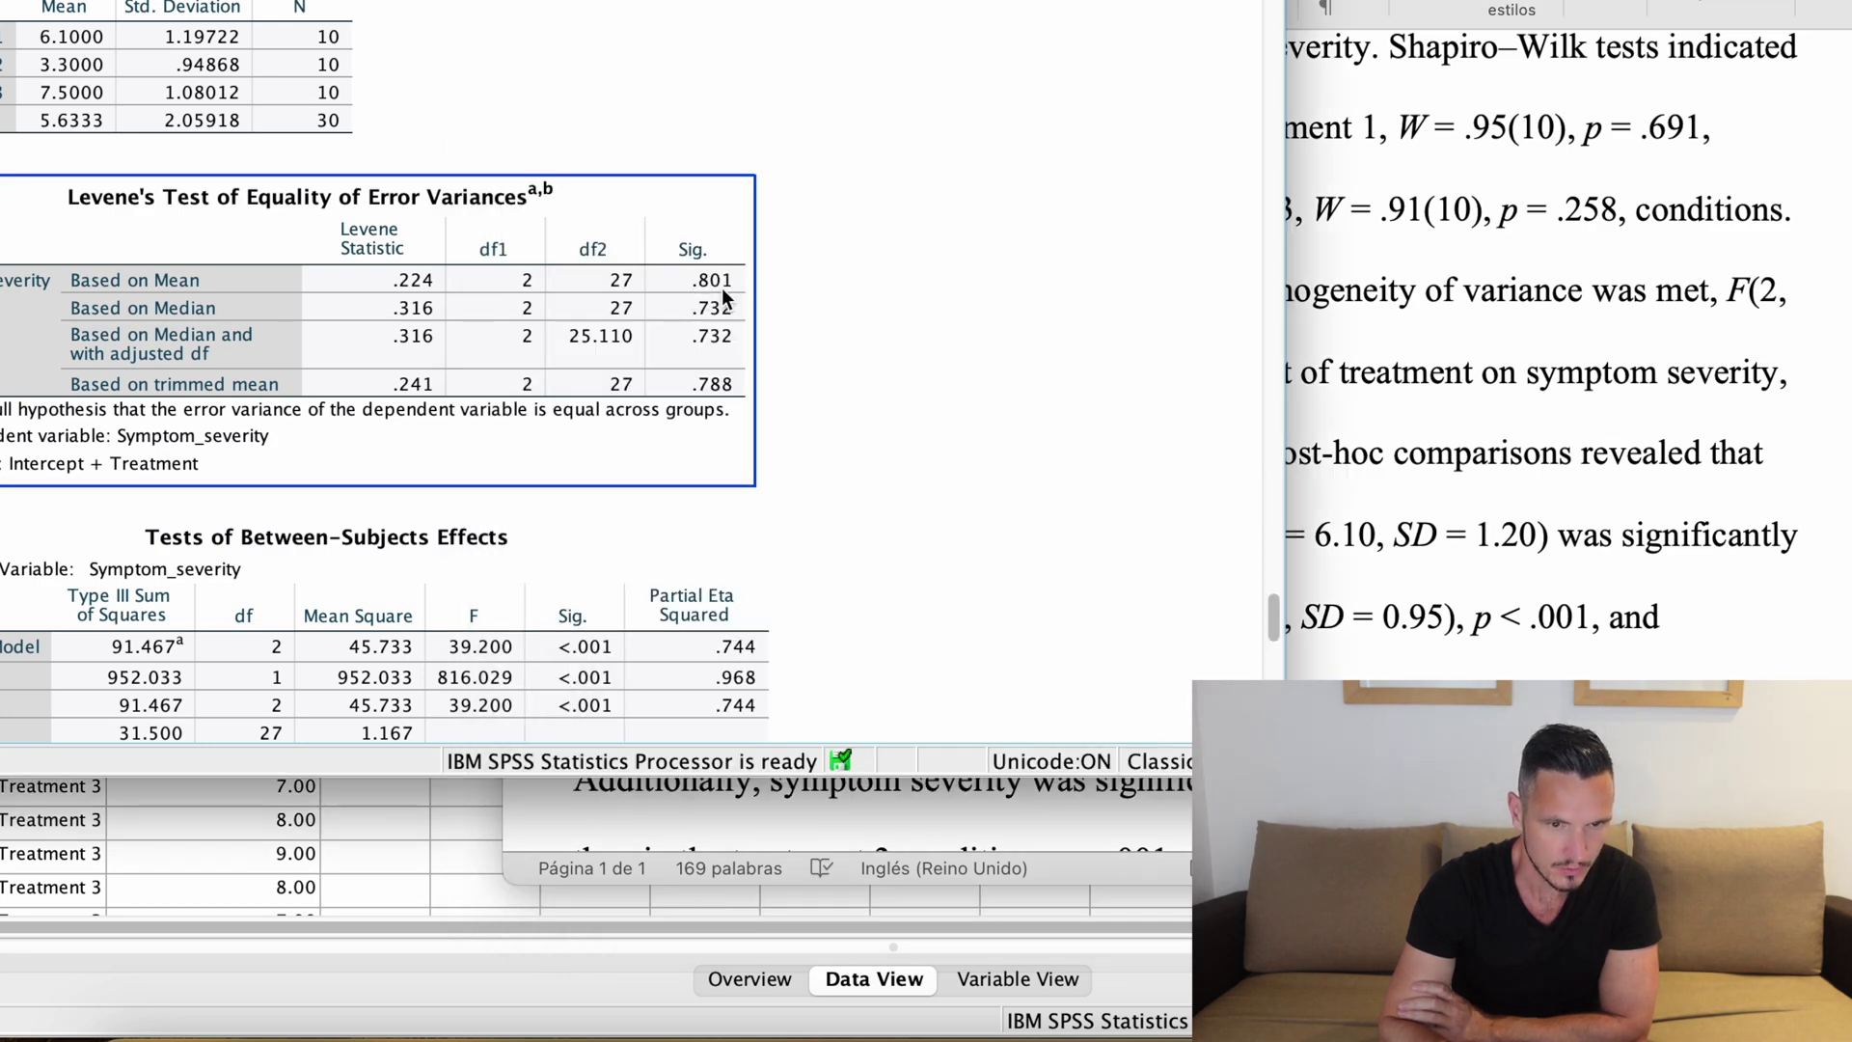
click(1686, 384)
Compare the Treatment effect's degrees of freedom and F value in the SPSS Tests of Between-Subjects Effects table with the Word write-up
scroll(1686, 384, down, 3)
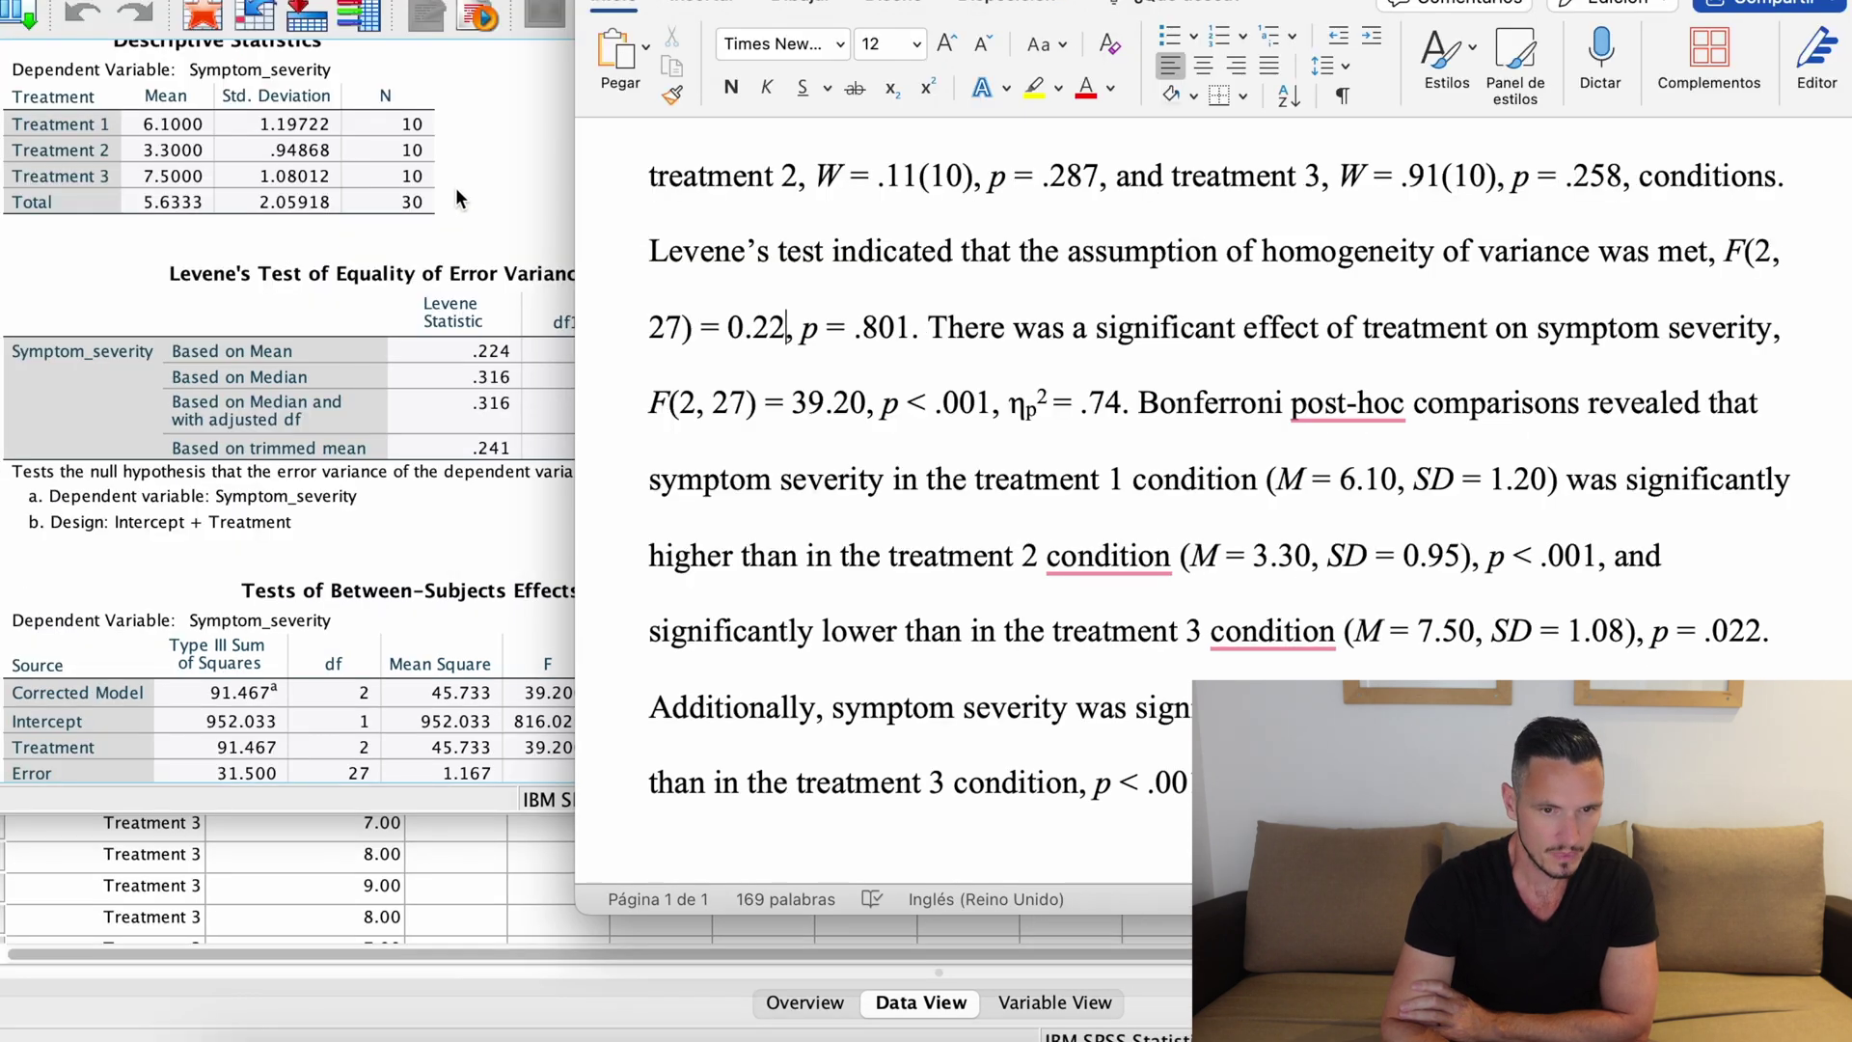
click(347, 77)
scroll(347, 77, down, 5)
click(266, 287)
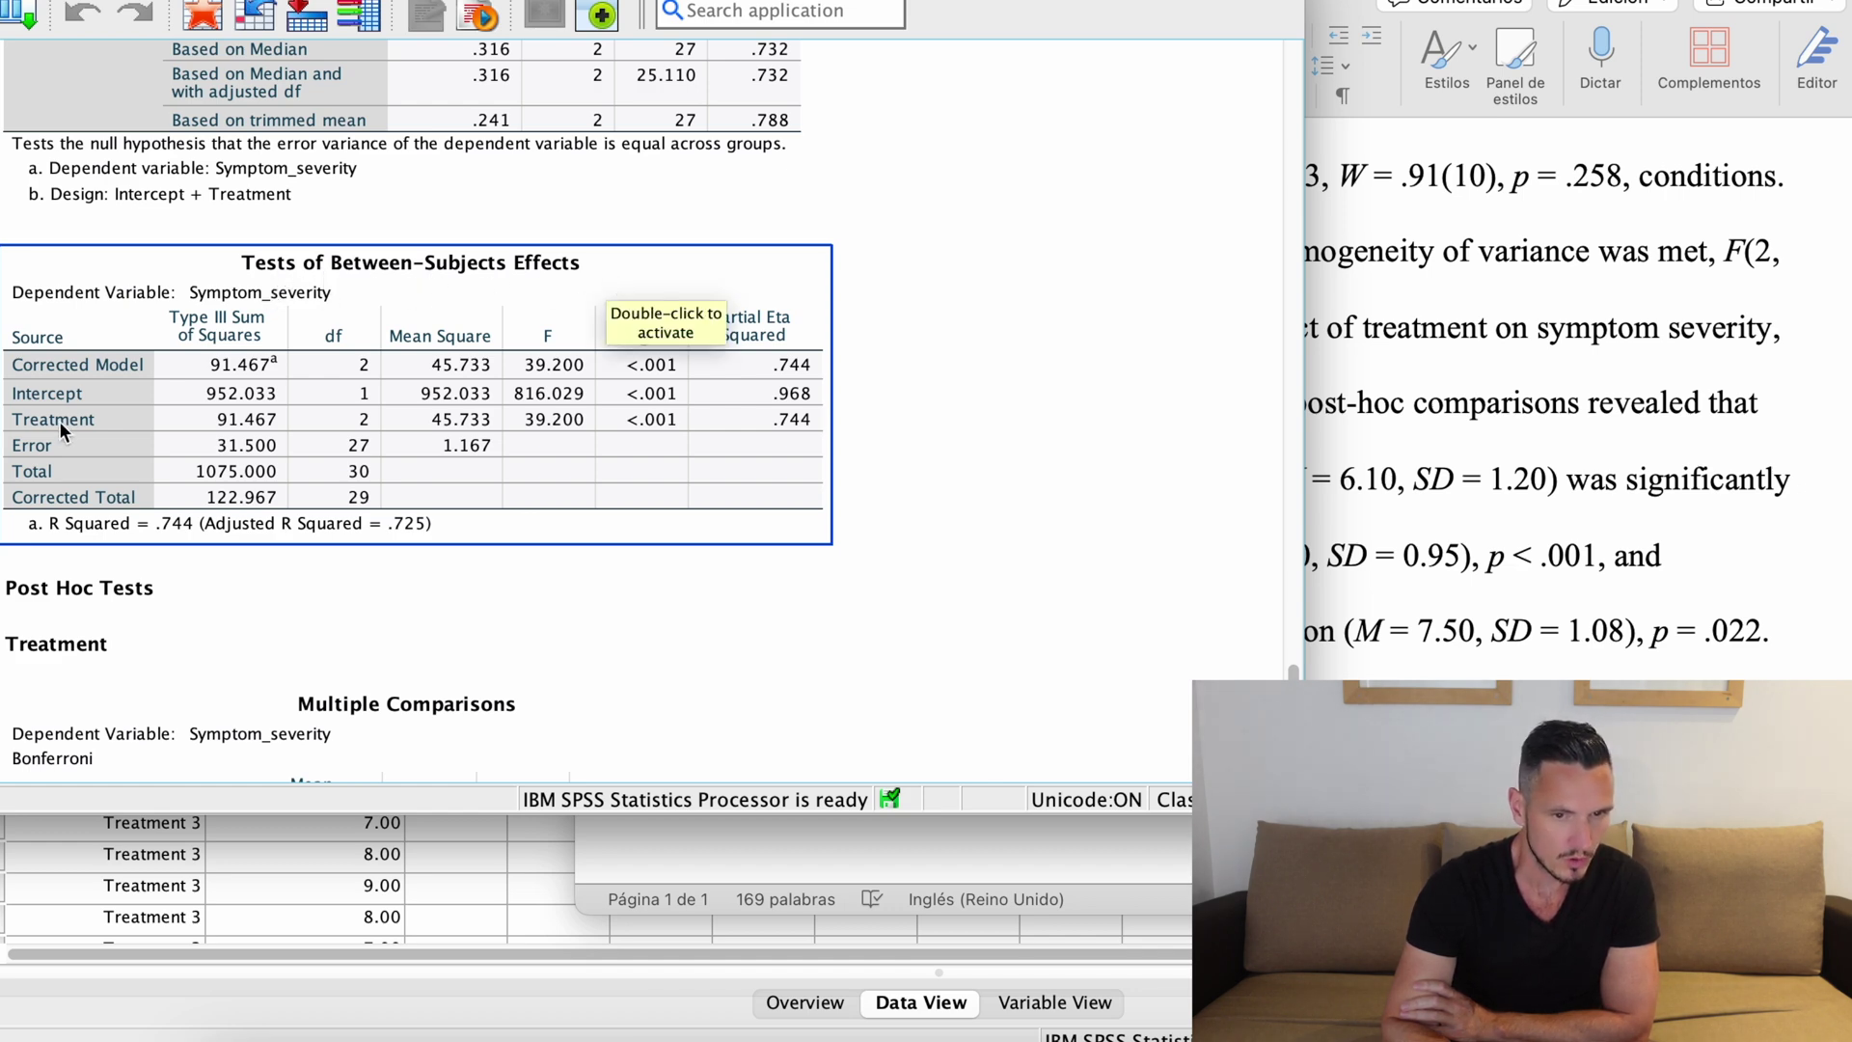
click(1789, 606)
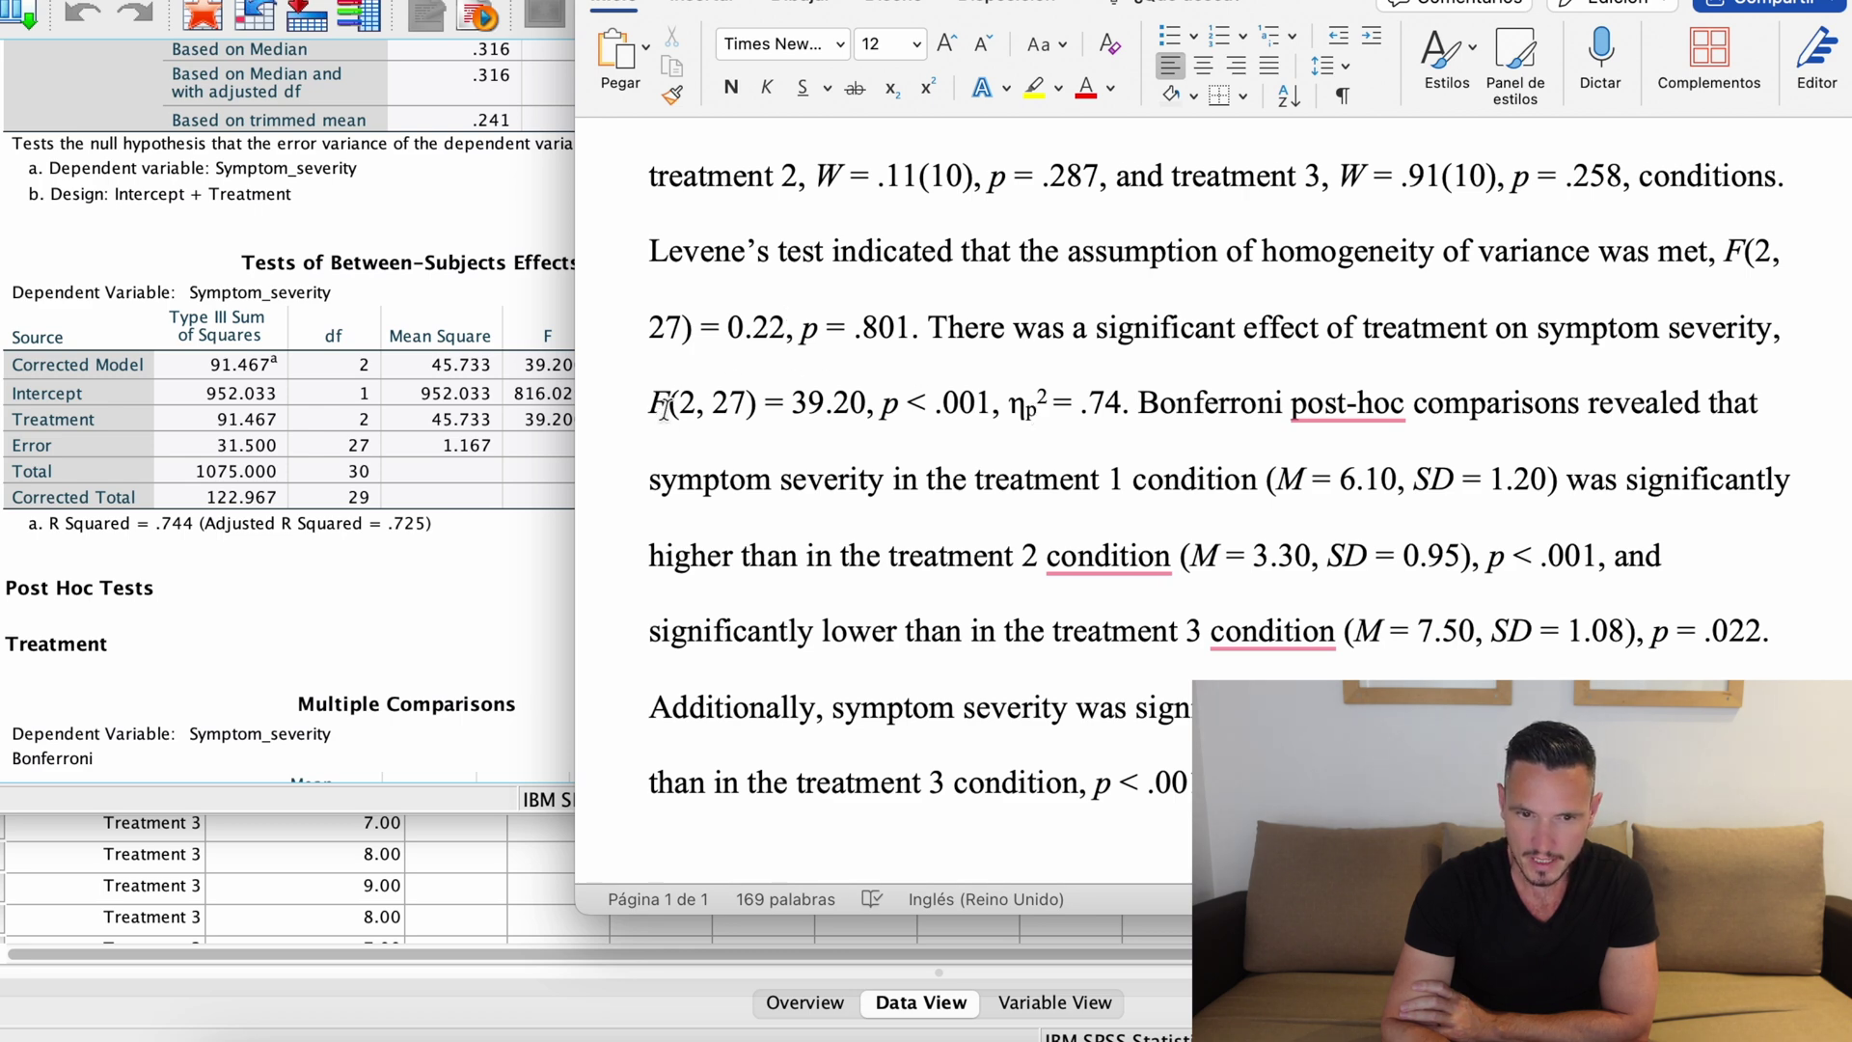
click(511, 443)
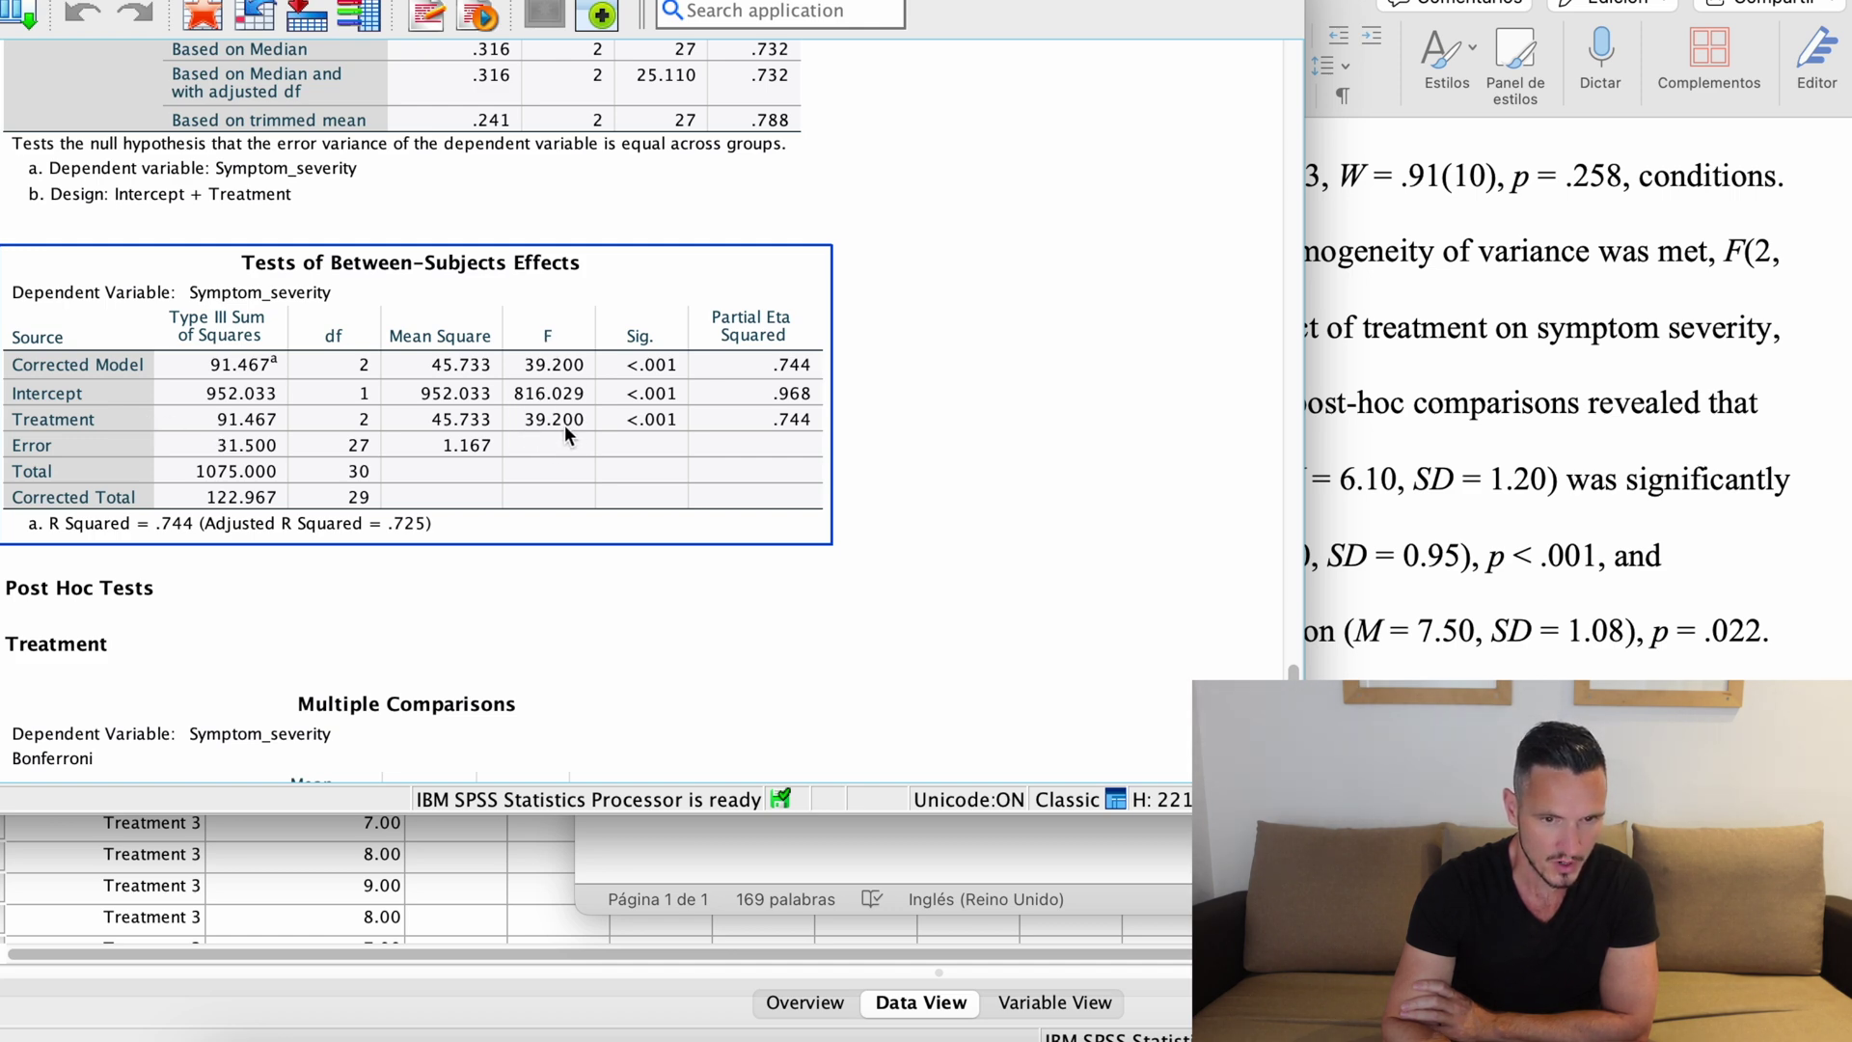
click(1576, 524)
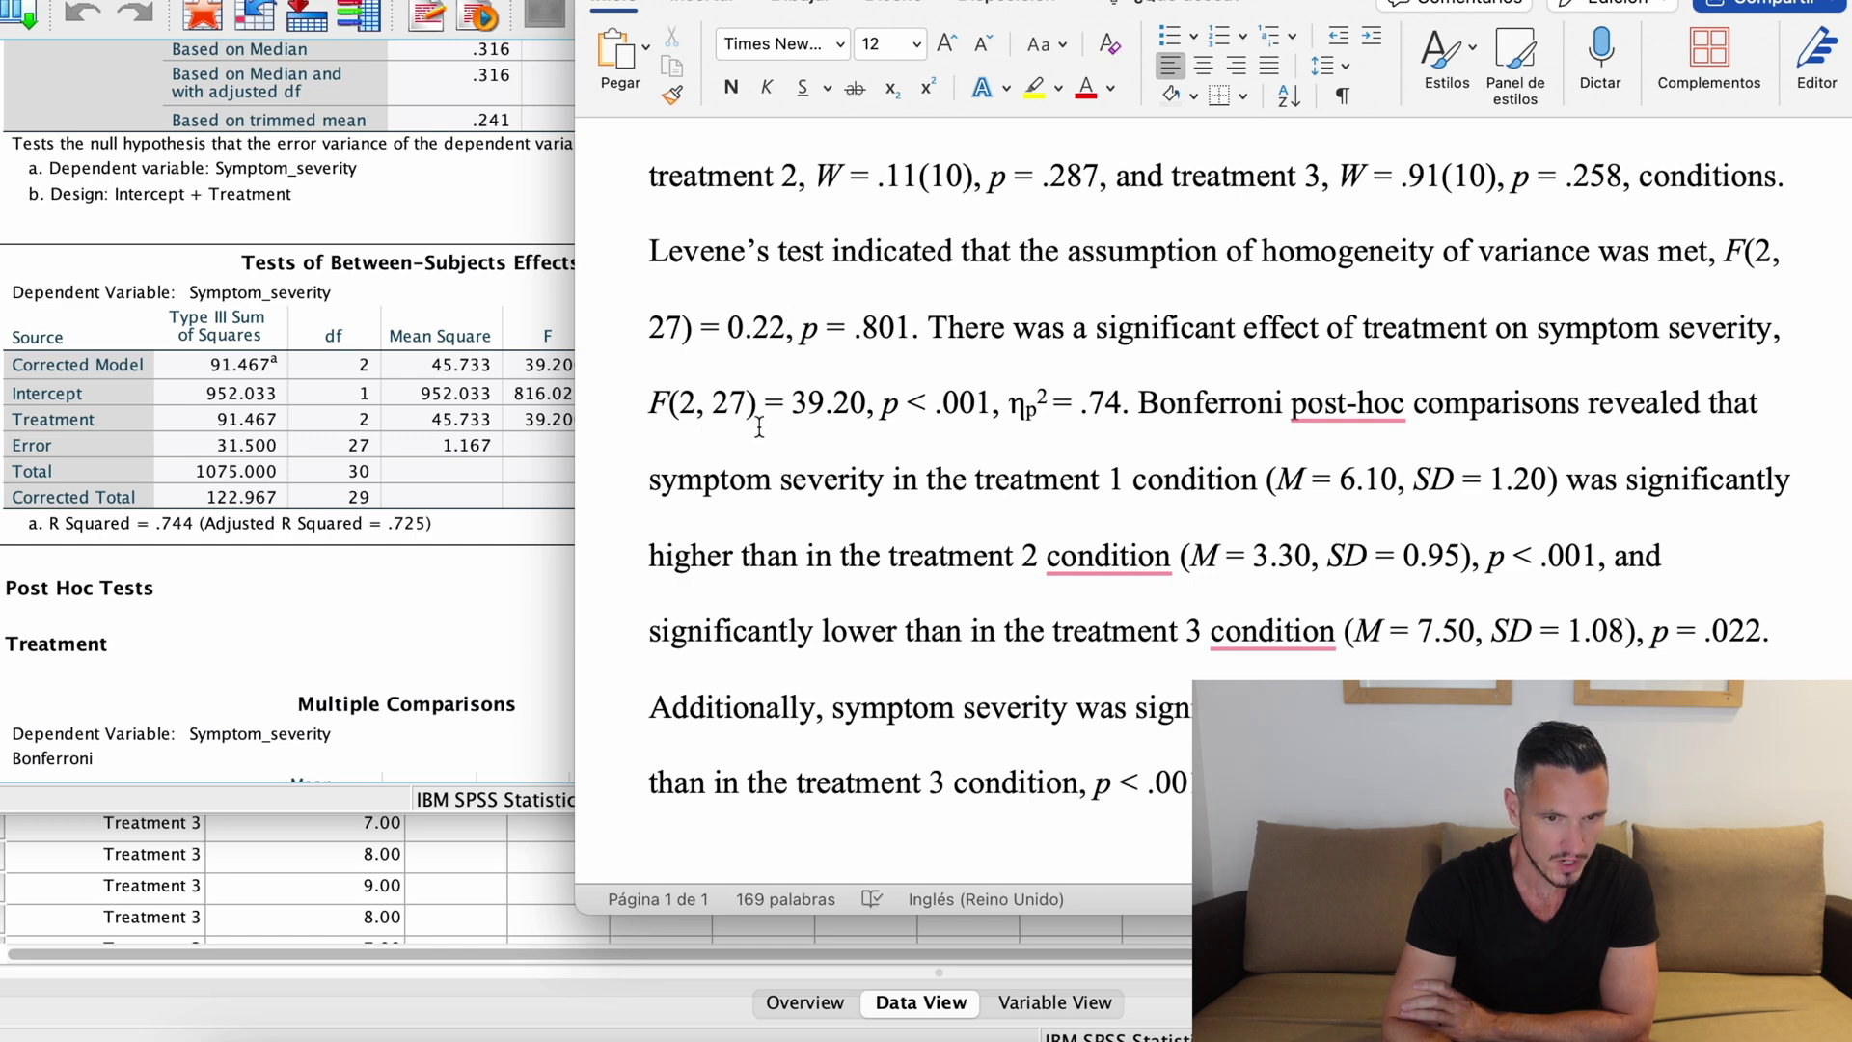
Compare the Treatment effect's significance and partial eta squared in the SPSS output with the values reported in Word
click(480, 200)
scroll(419, 523, up, 2)
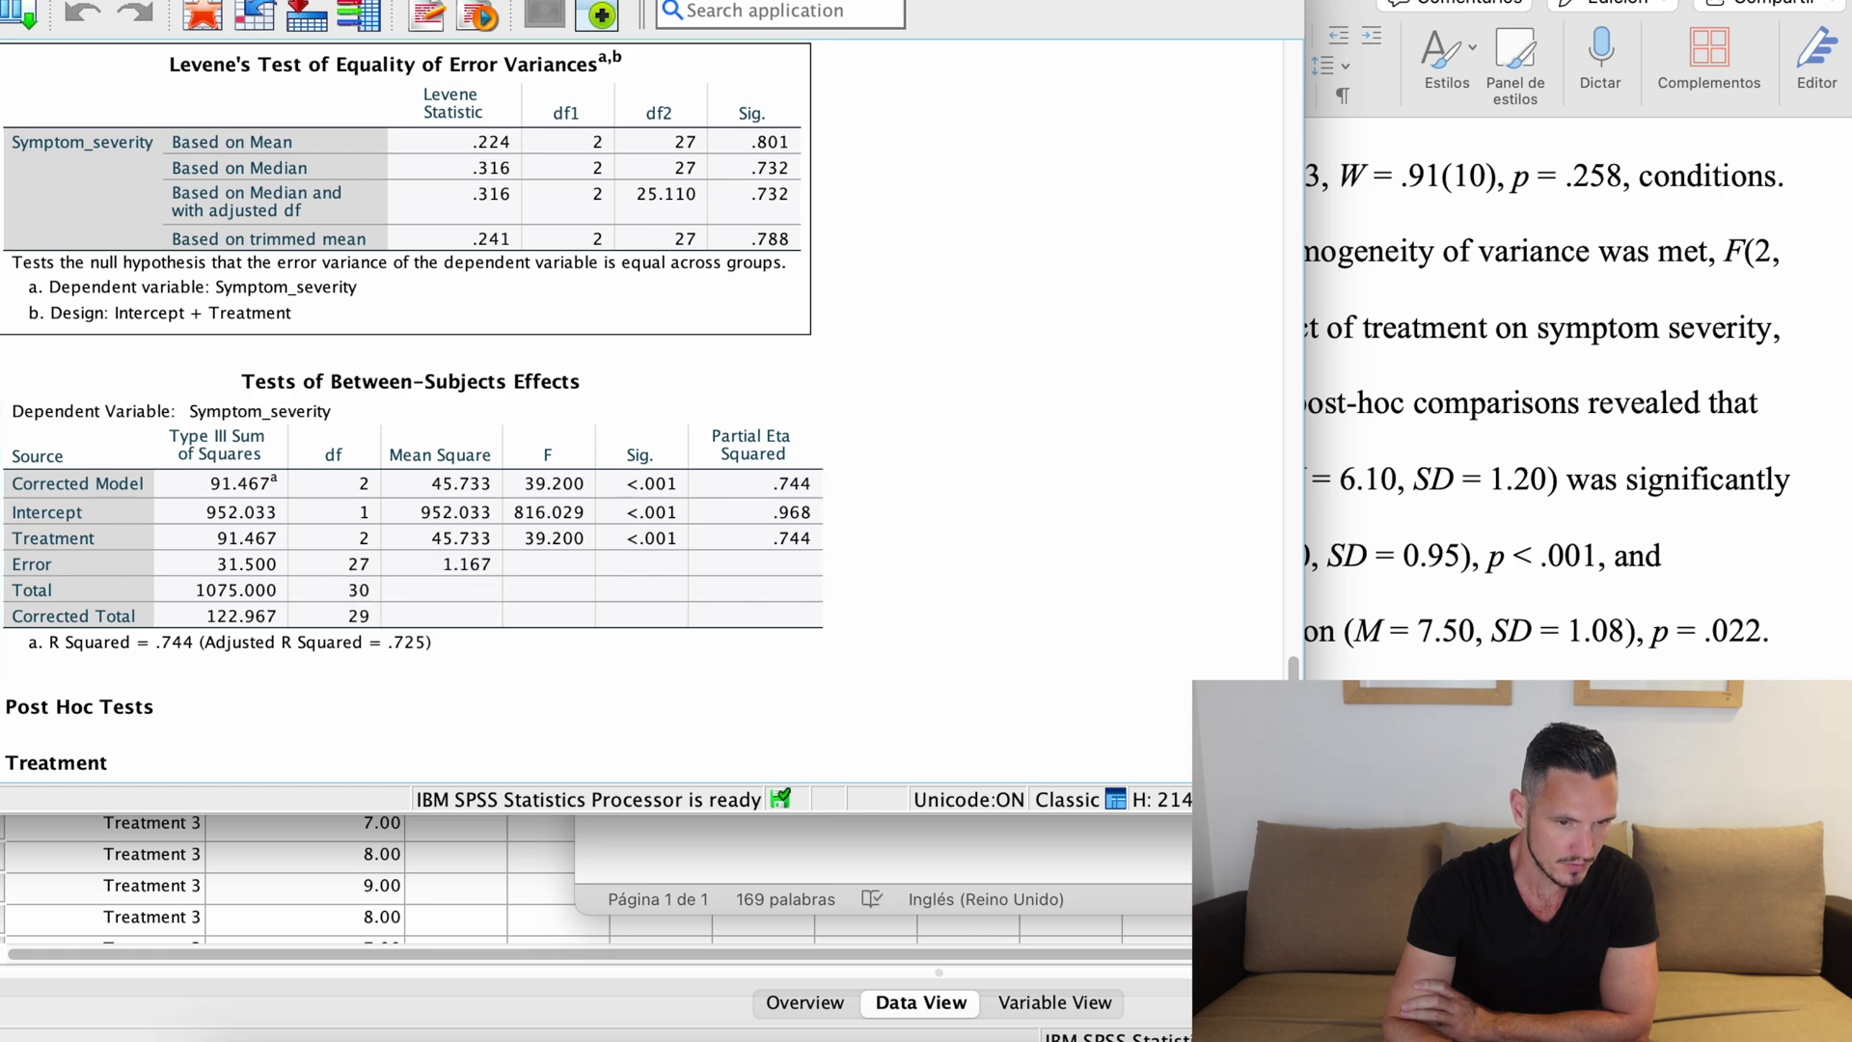
key(super+Tab)
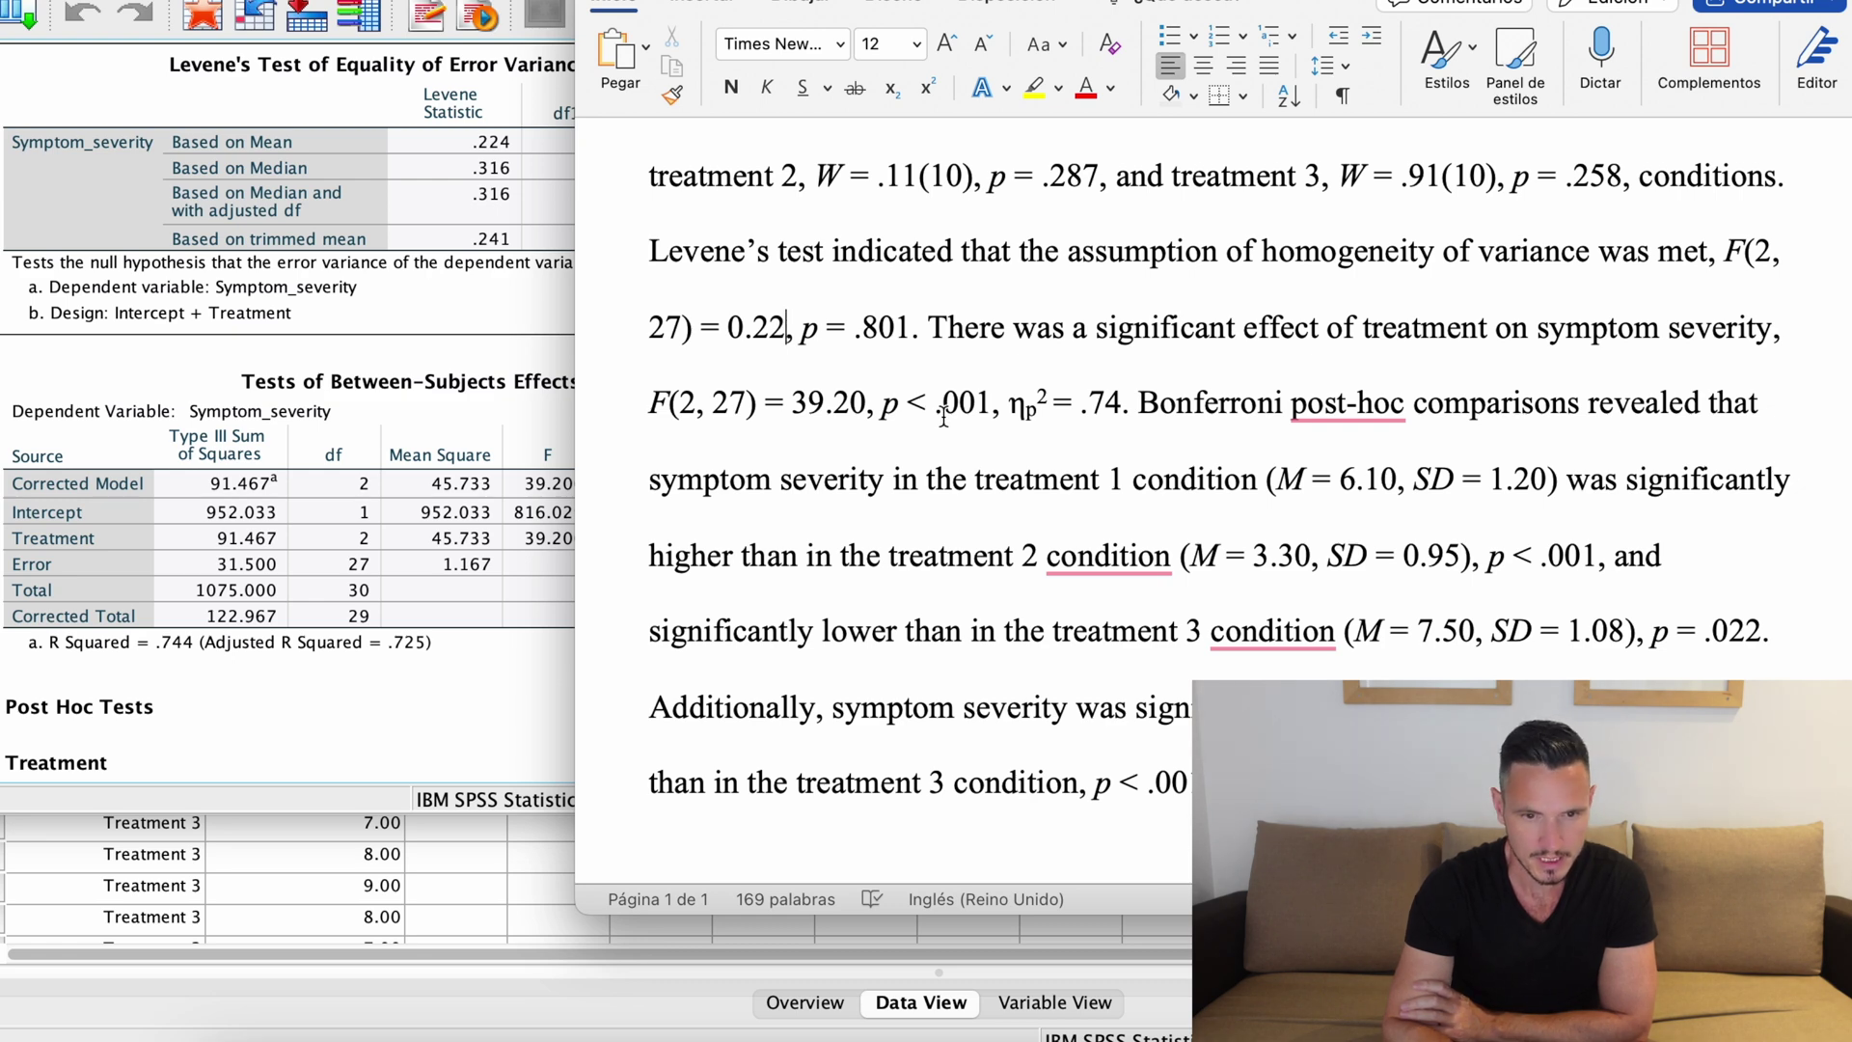
click(501, 357)
click(503, 372)
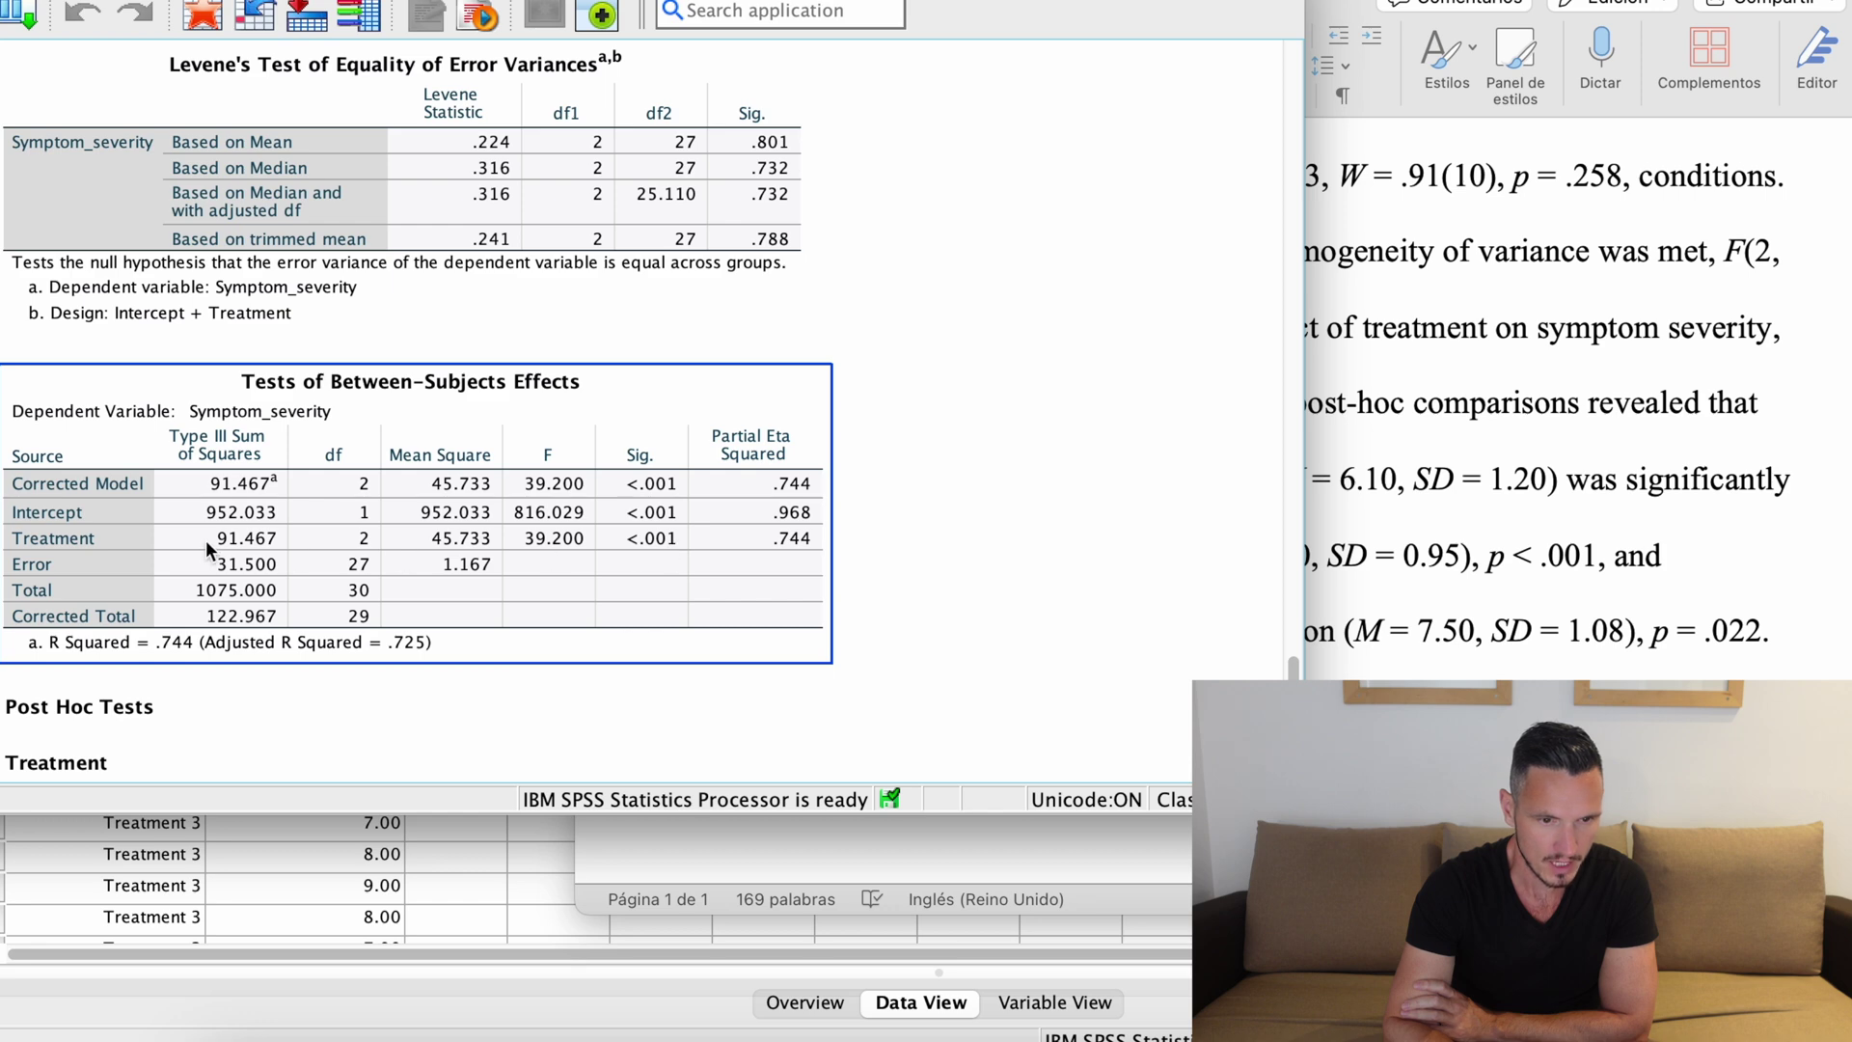
click(1554, 552)
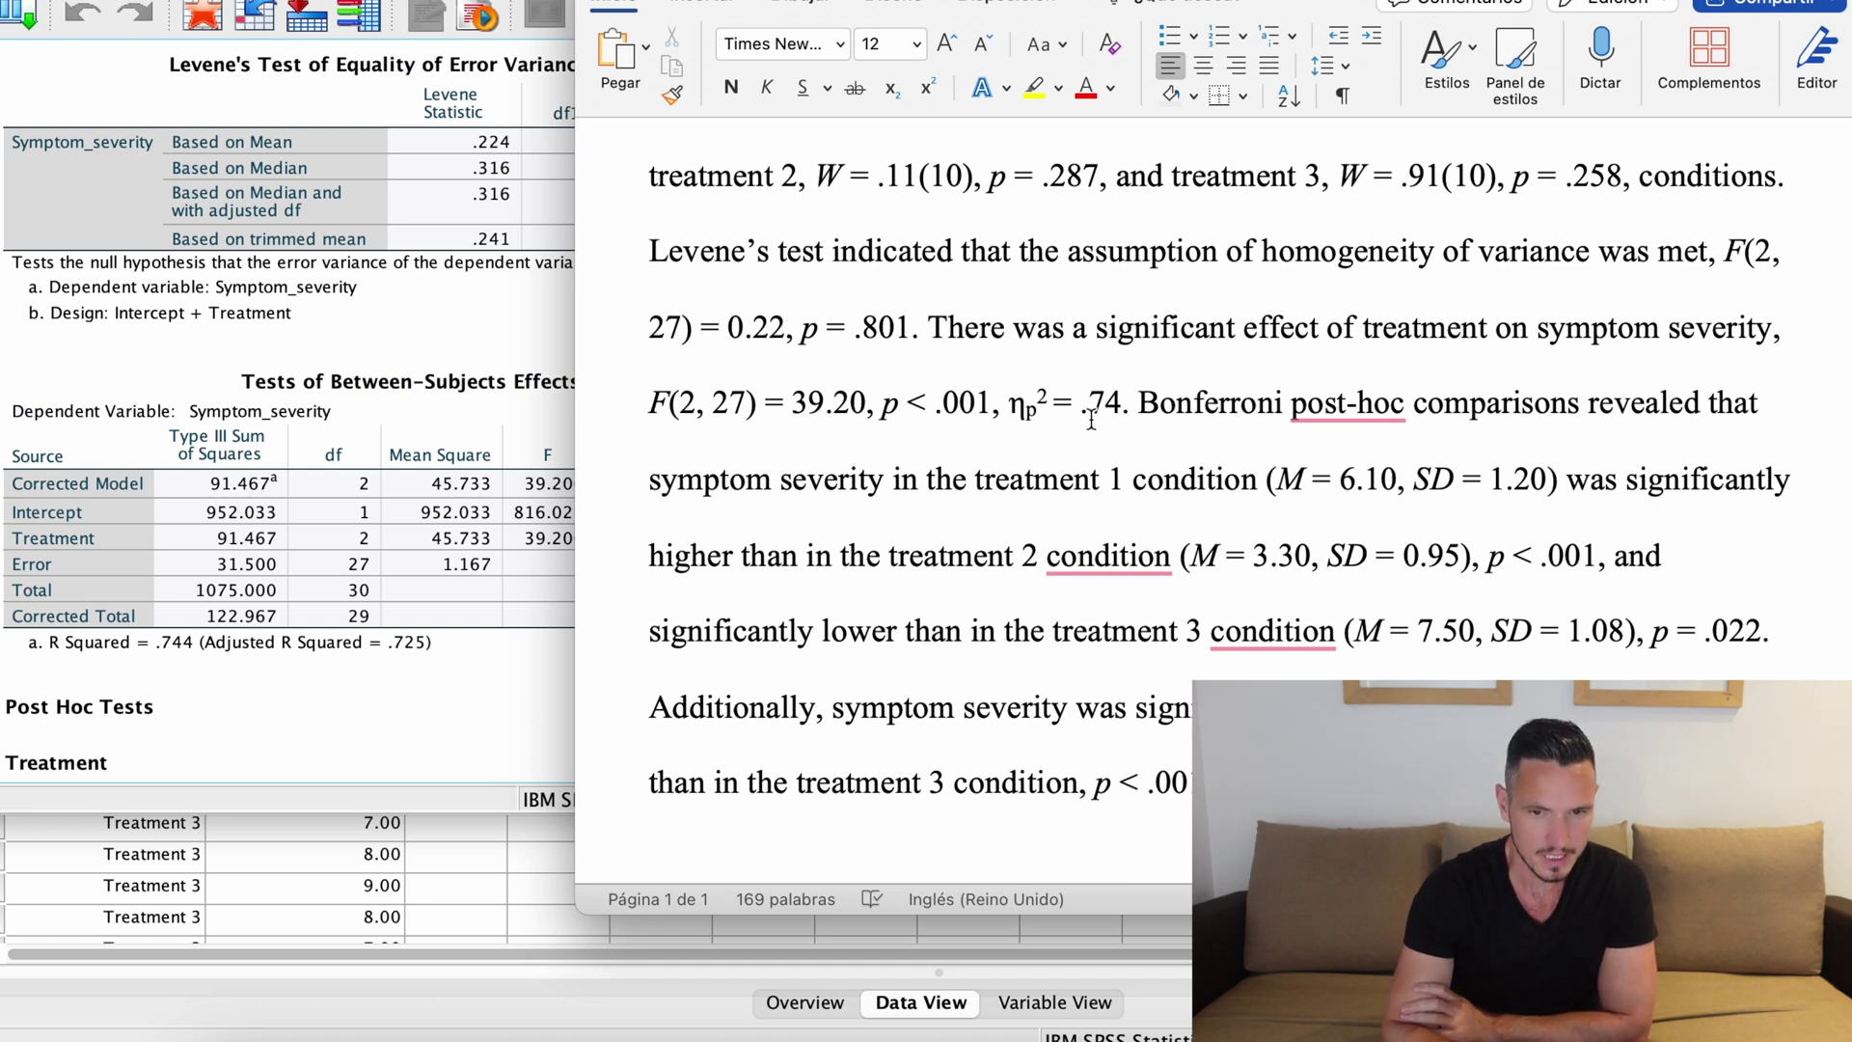
Compare the treatment means and standard deviations in the SPSS Descriptive Statistics table with those reported in the Word write-up
click(463, 540)
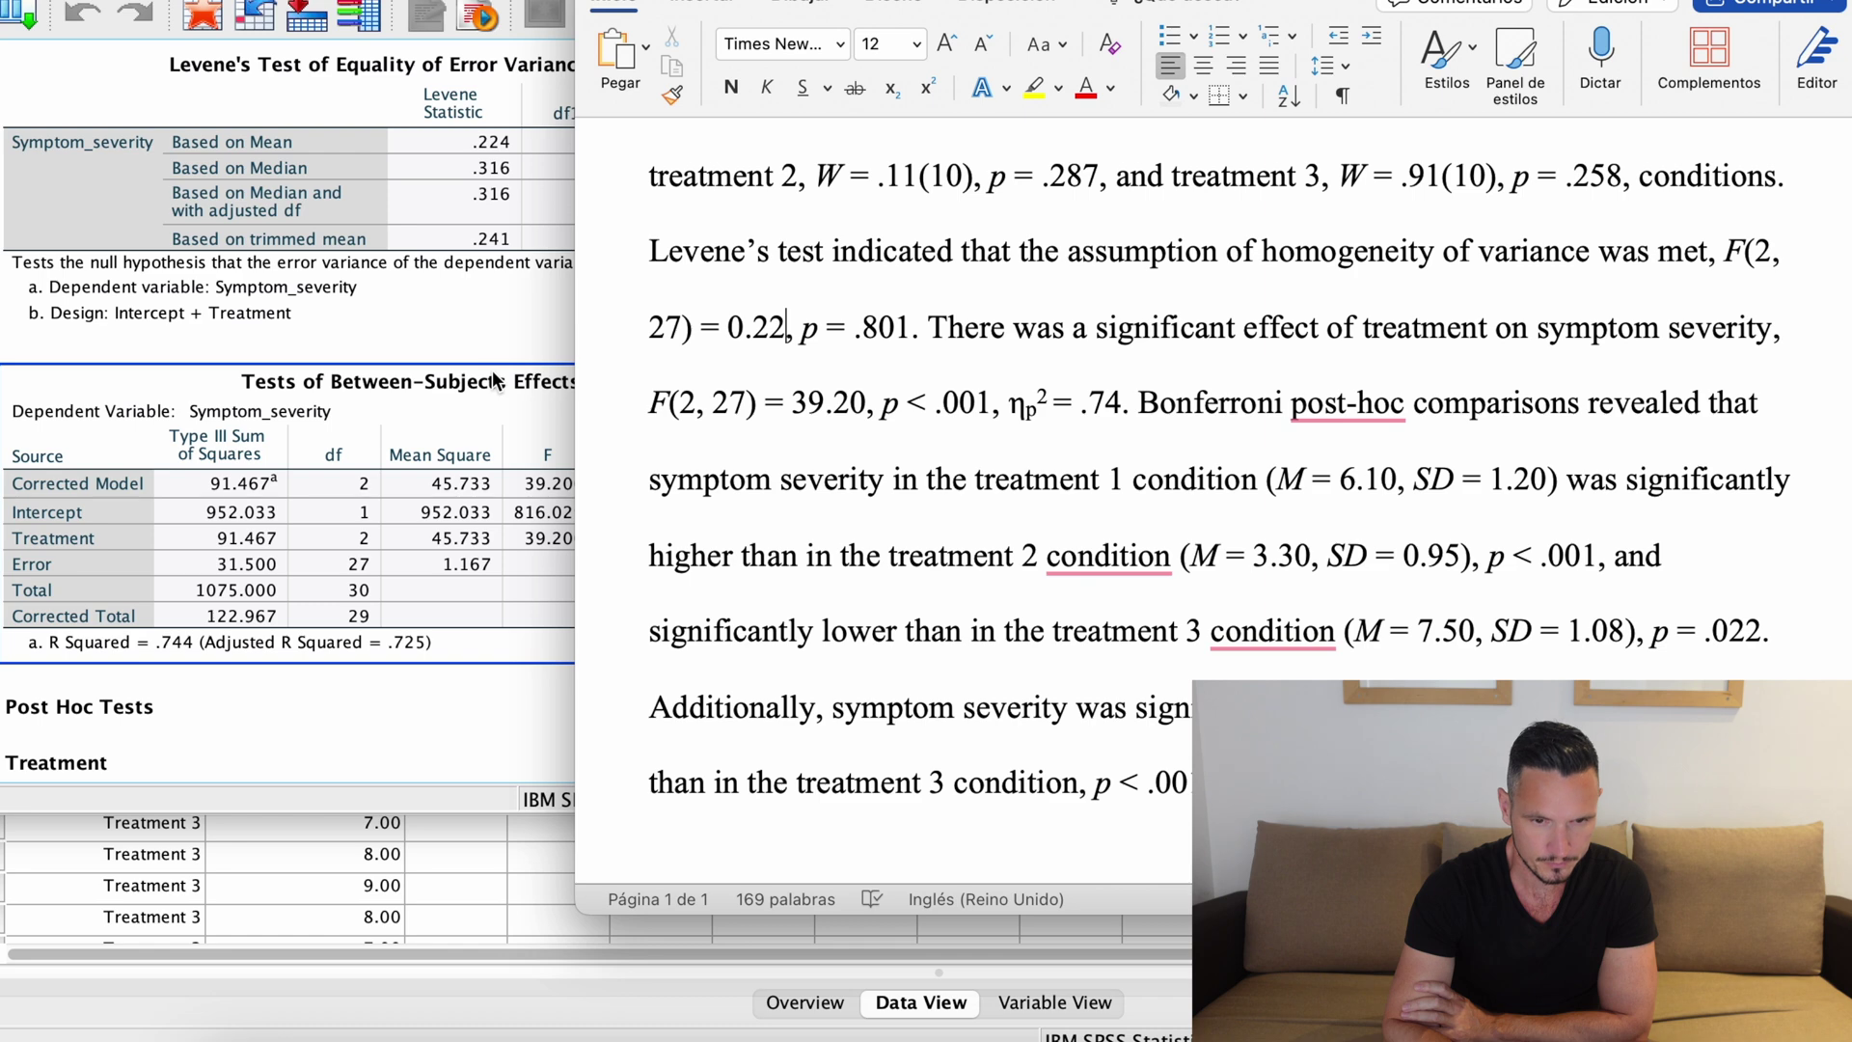
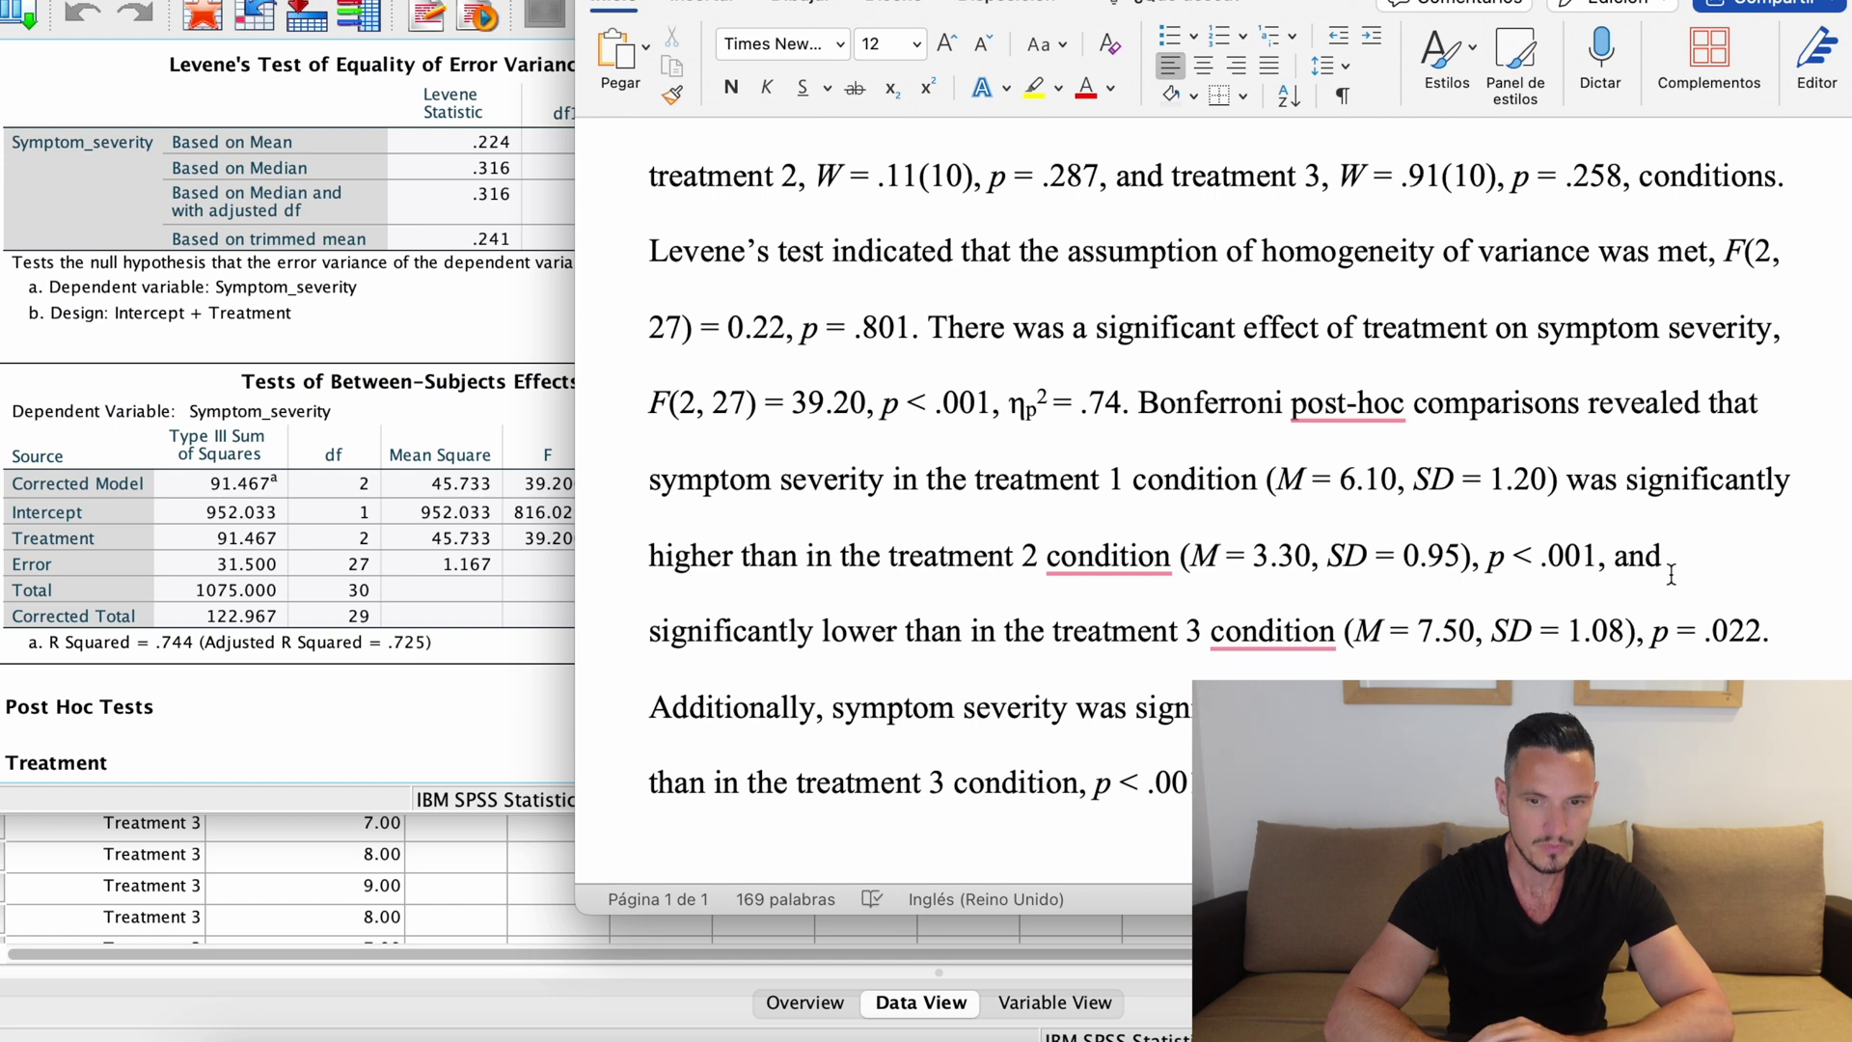
click(788, 328)
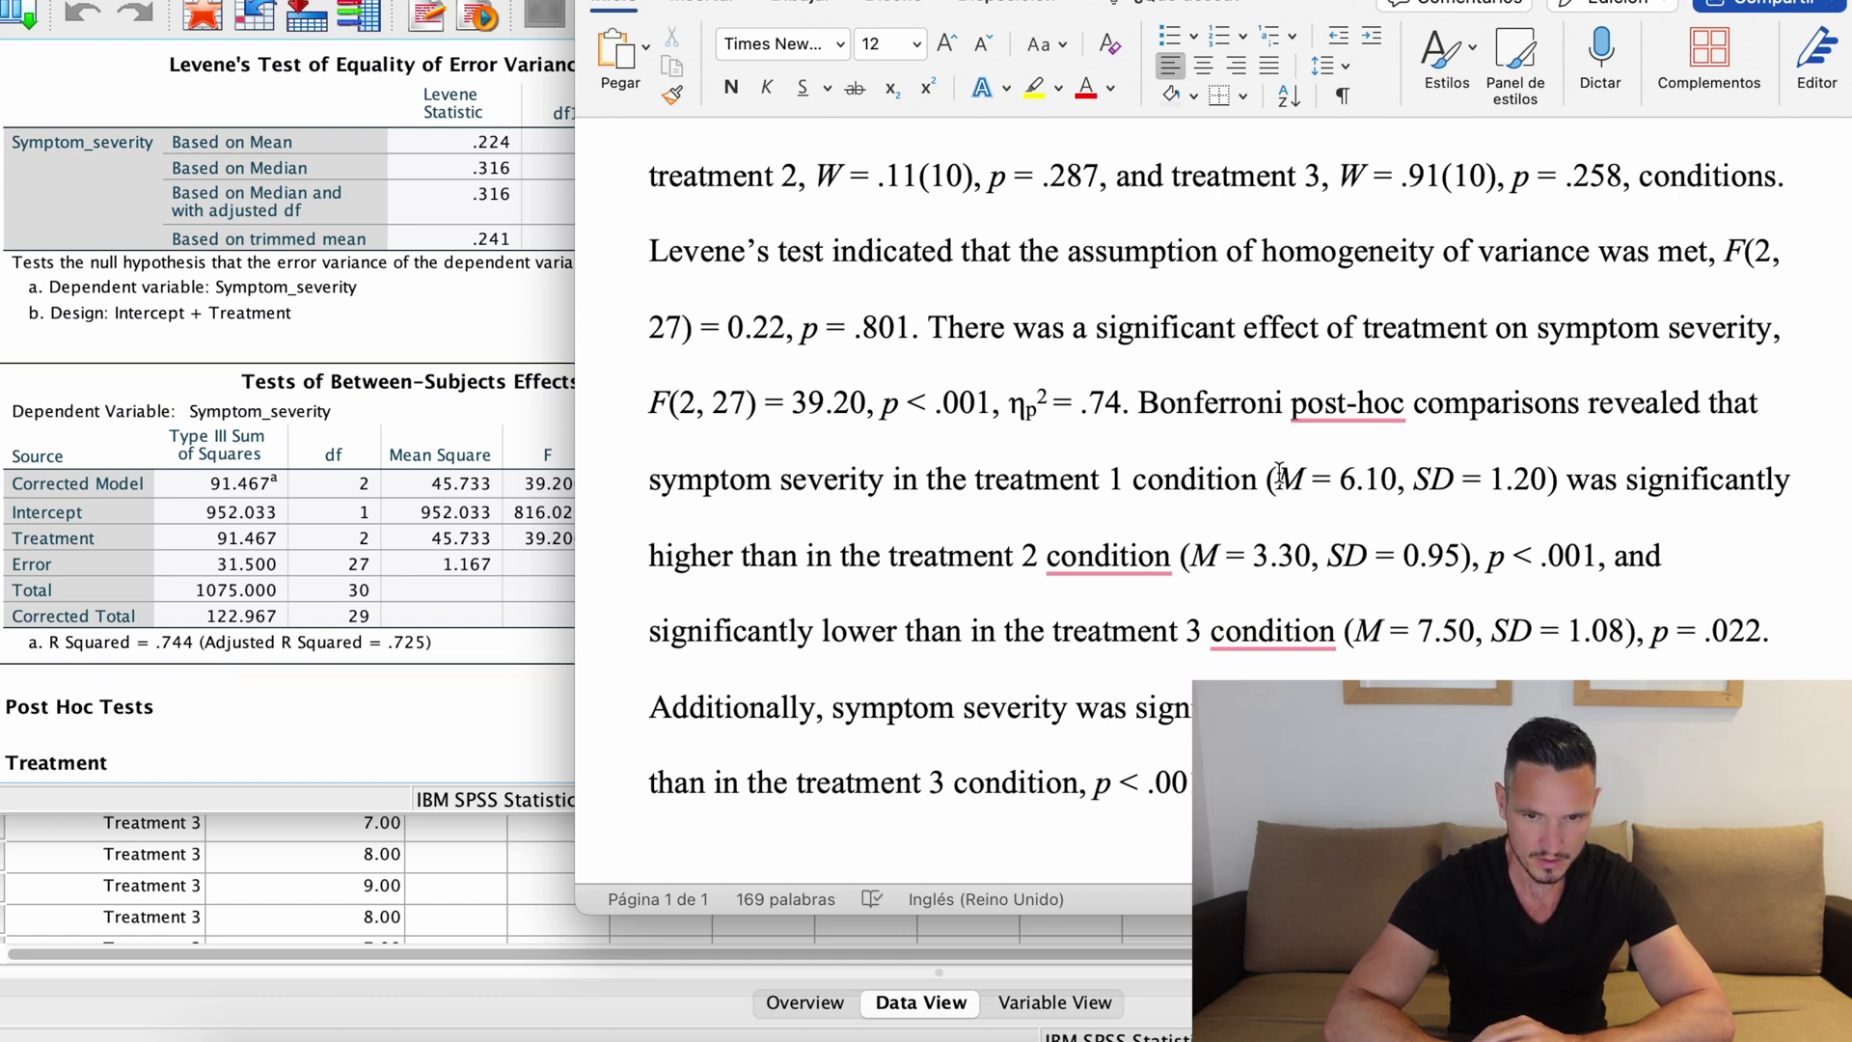
drag(1286, 478, 1541, 479)
click(1514, 480)
click(338, 328)
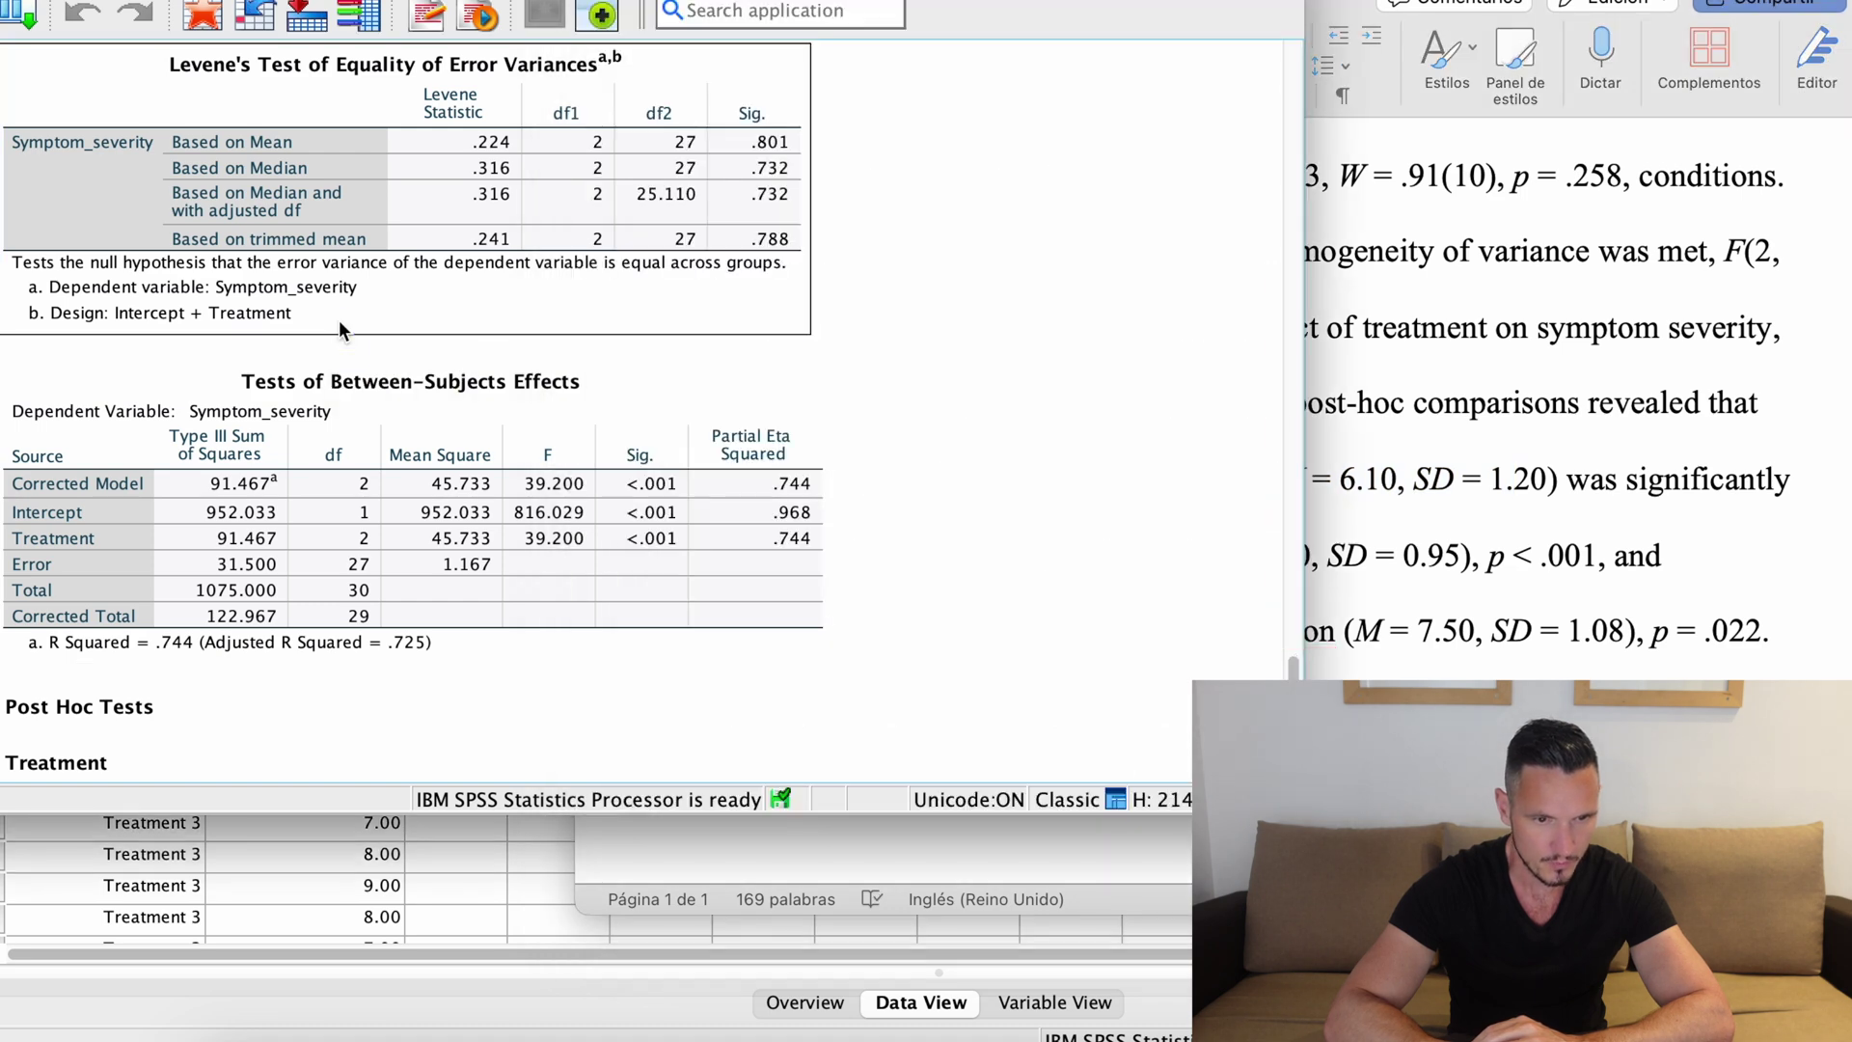
scroll(366, 333, up, 5)
click(249, 291)
key(super+Tab)
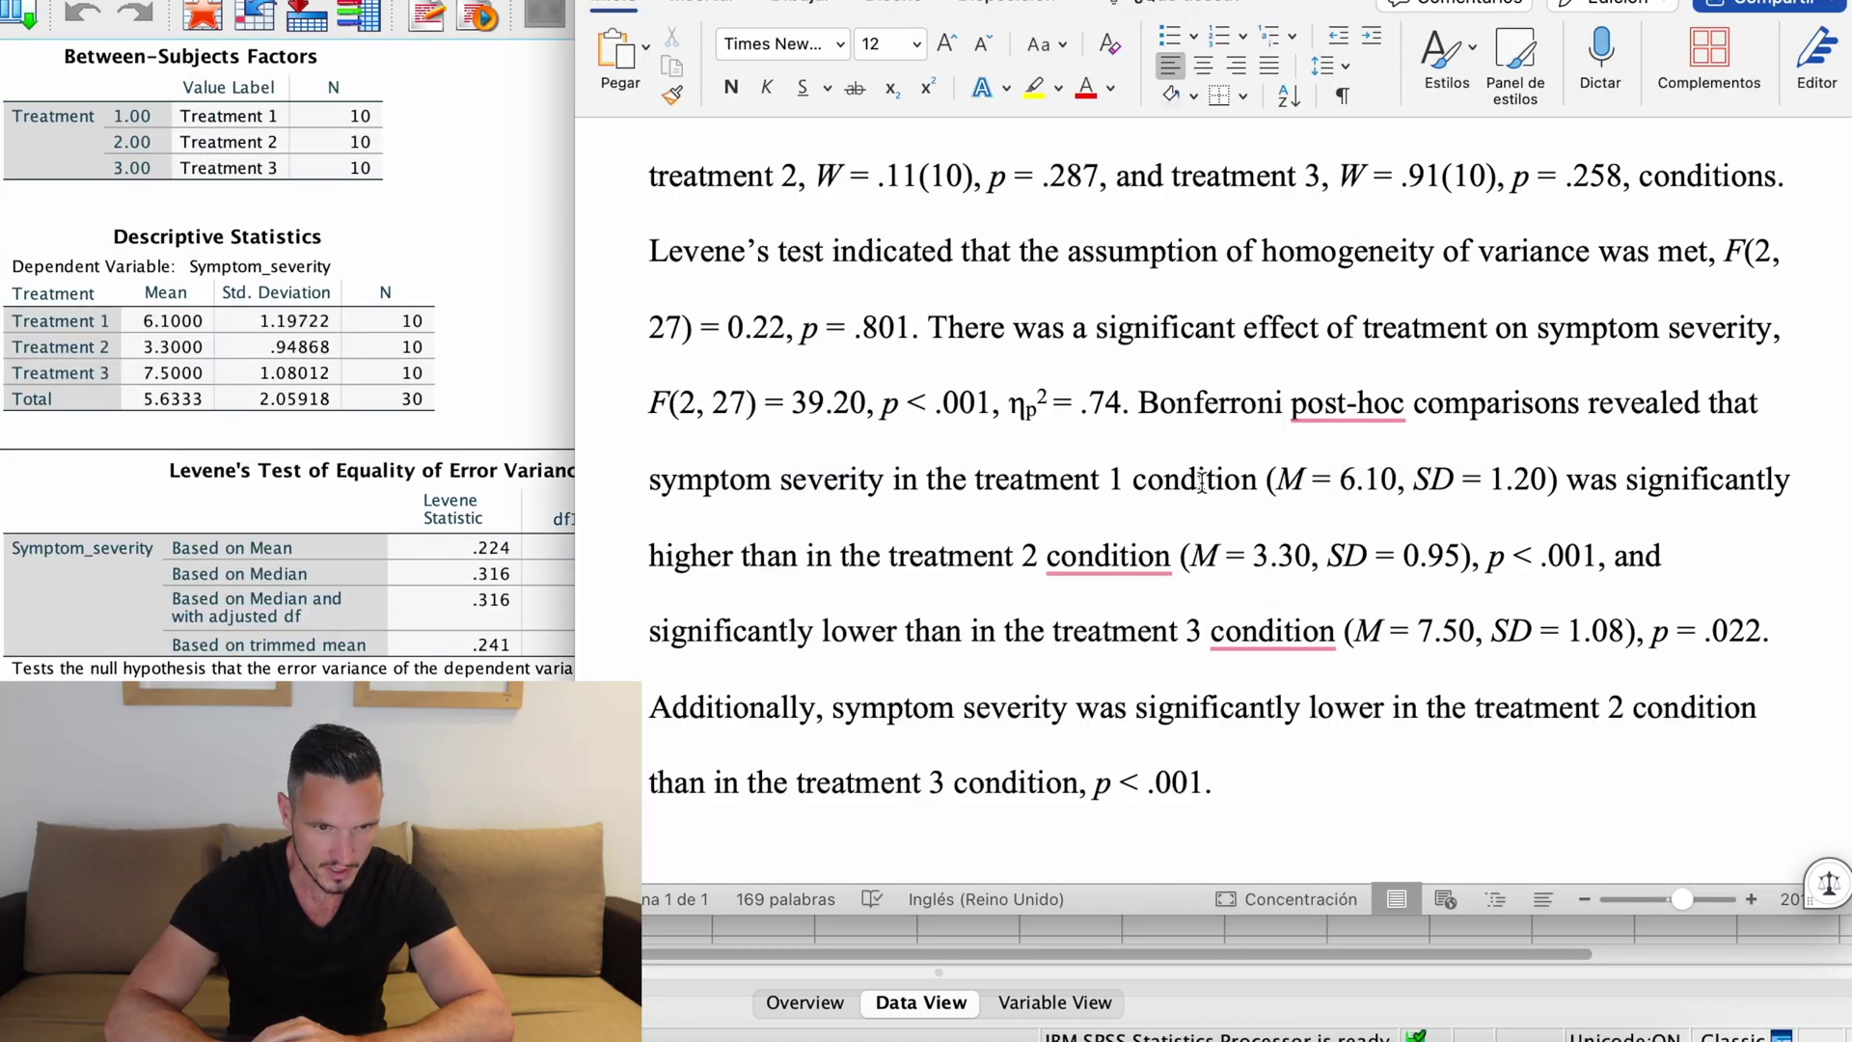
click(143, 366)
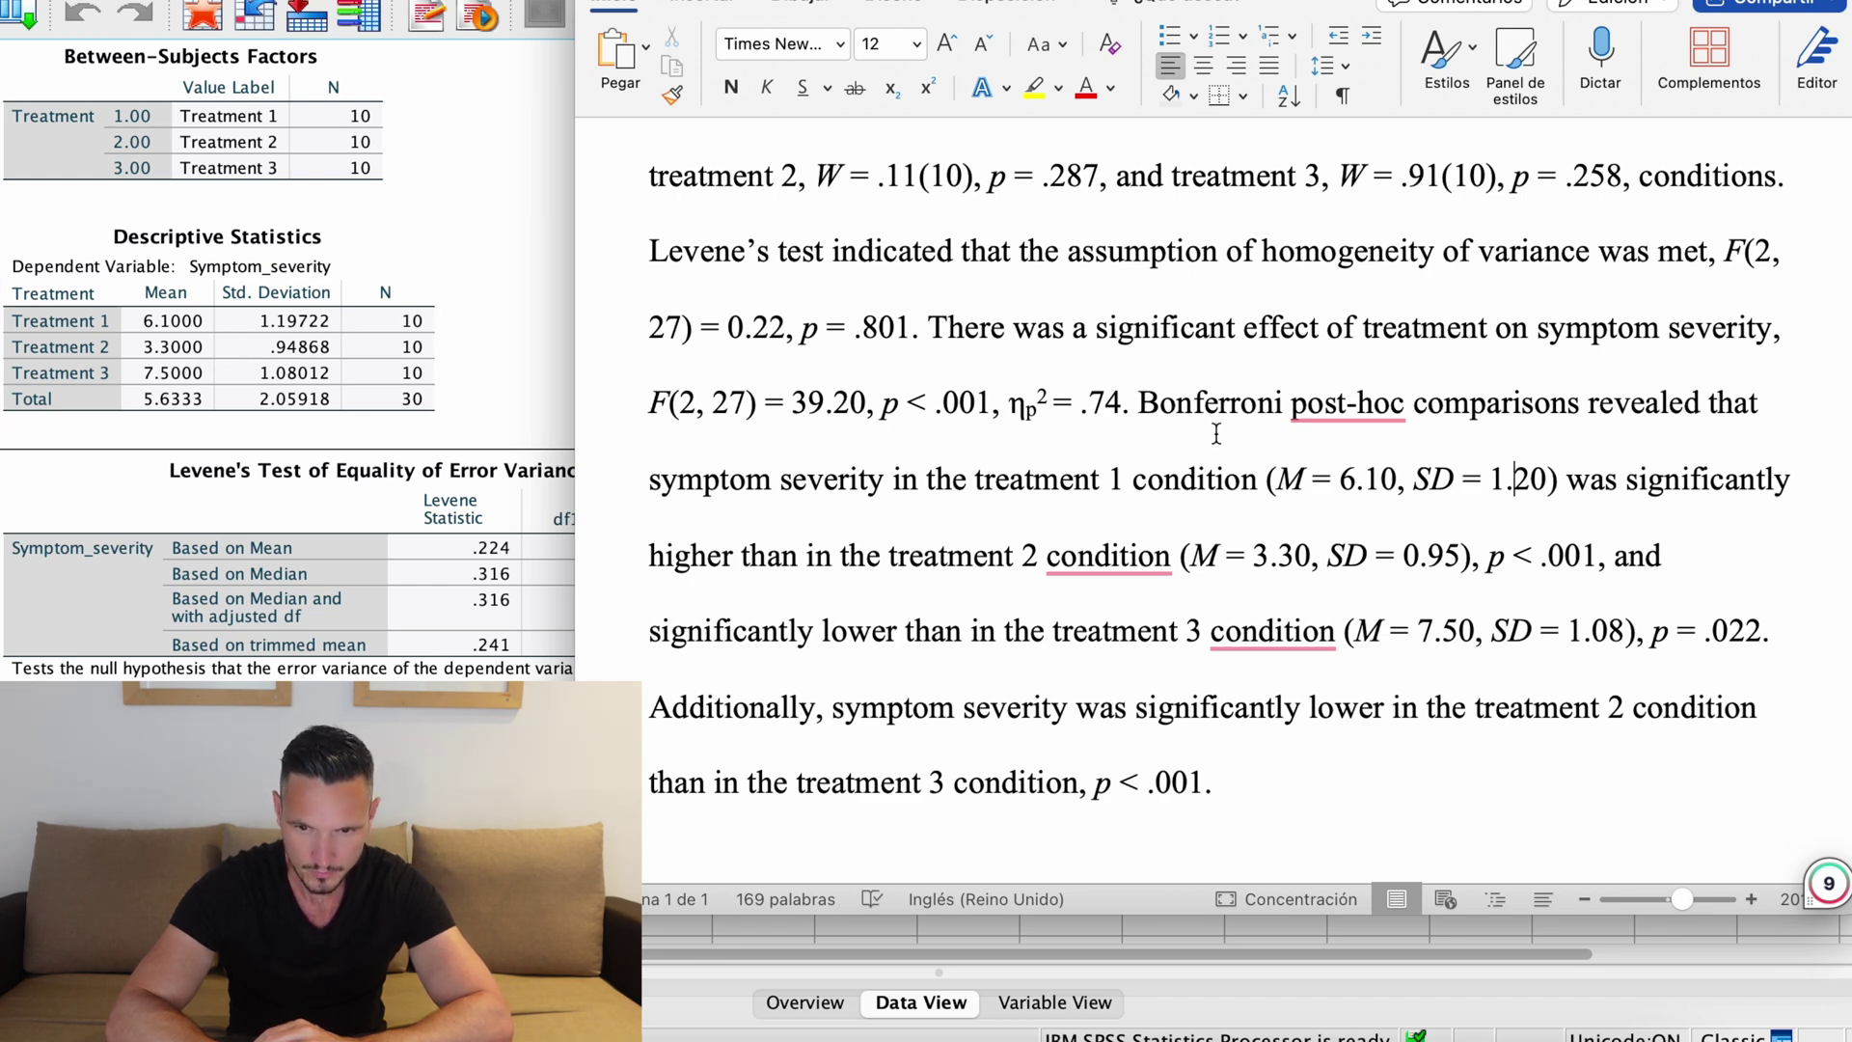
scroll(1217, 433, down, 1)
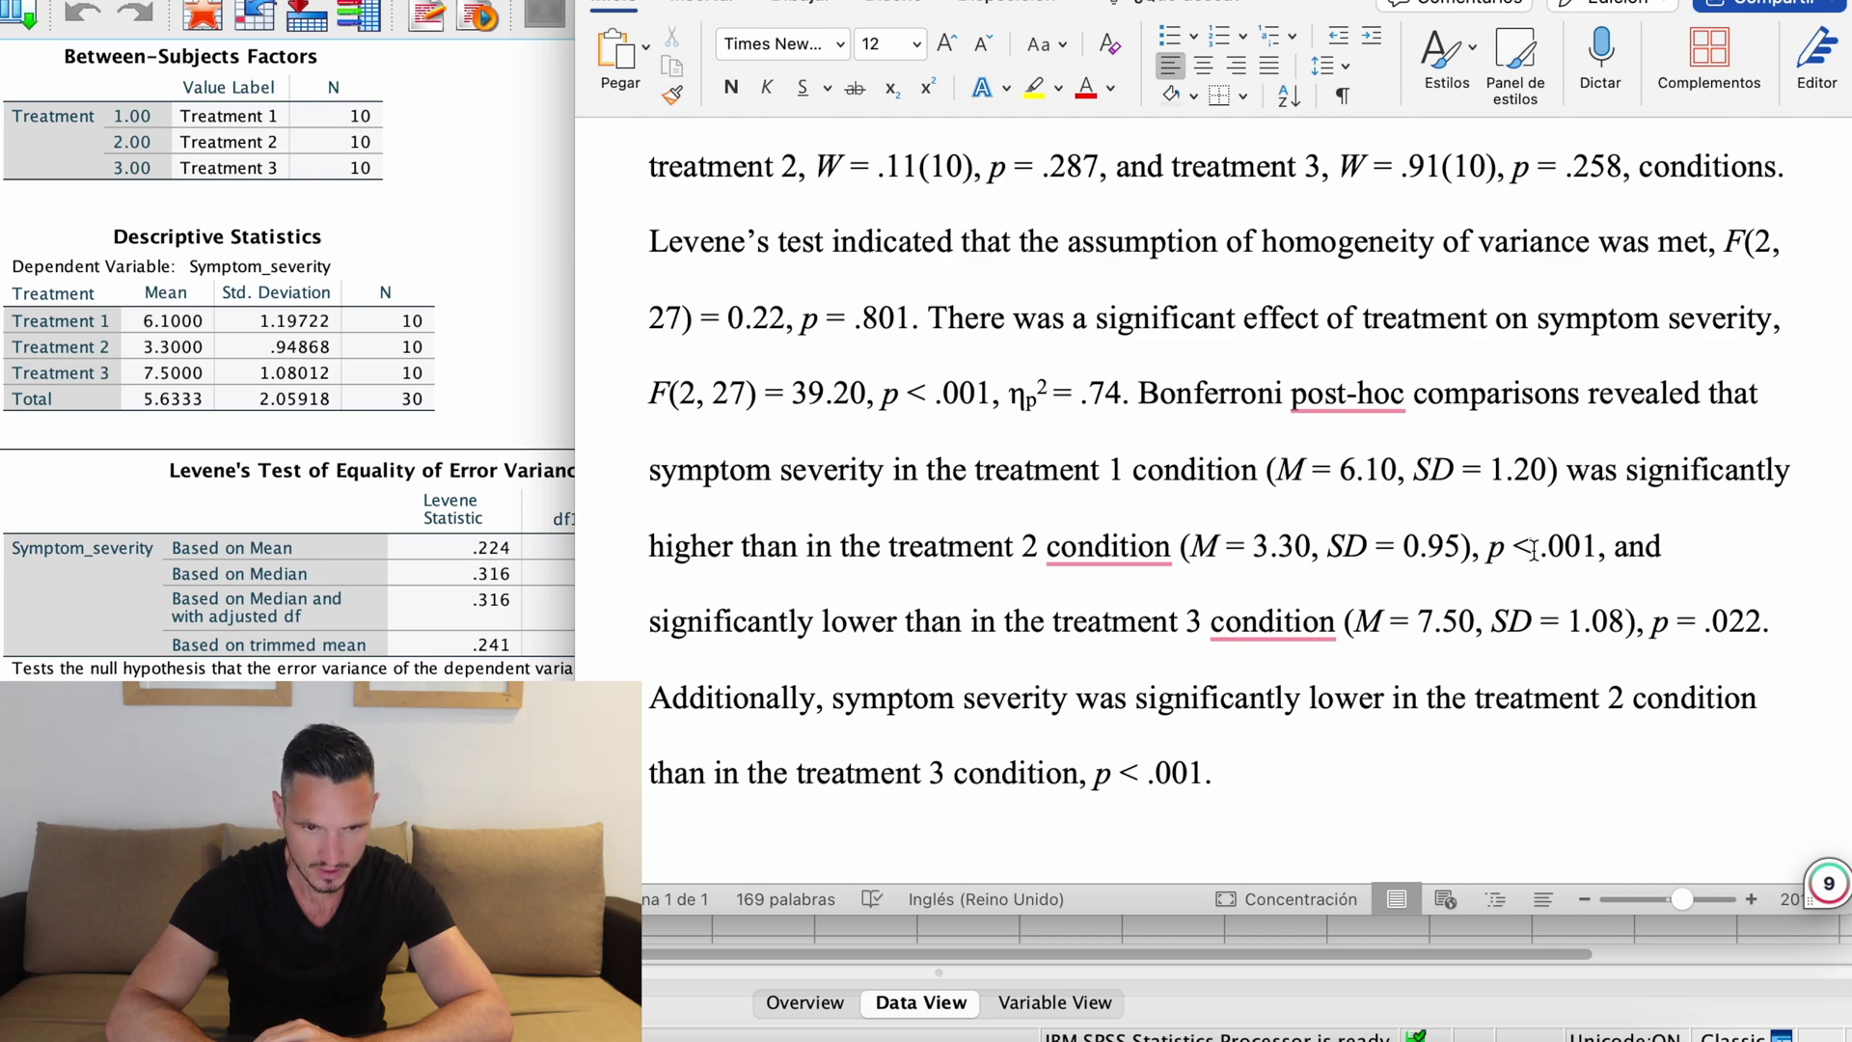
Check the Bonferroni significance values in the SPSS Multiple Comparisons table against the post-hoc p values reported in Word
key(super+Tab)
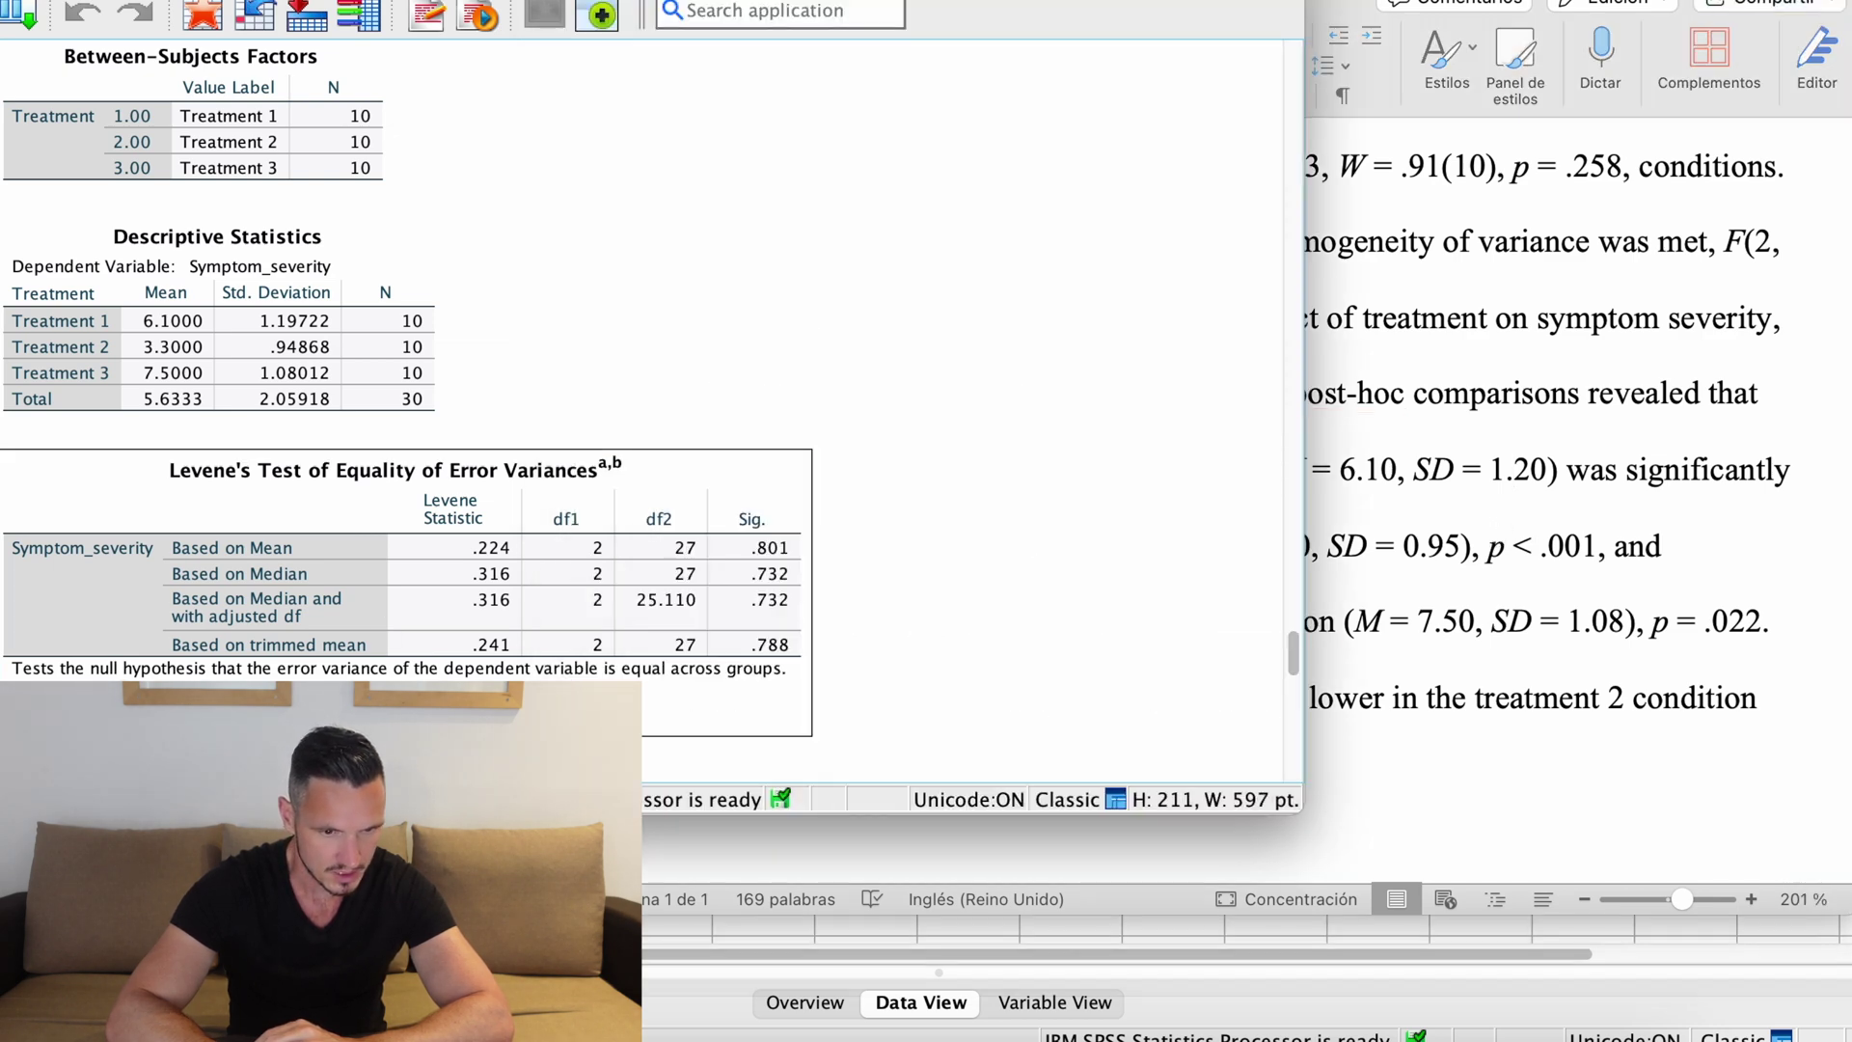
scroll(410, 434, down, 5)
scroll(410, 405, down, 10)
scroll(410, 405, up, 3)
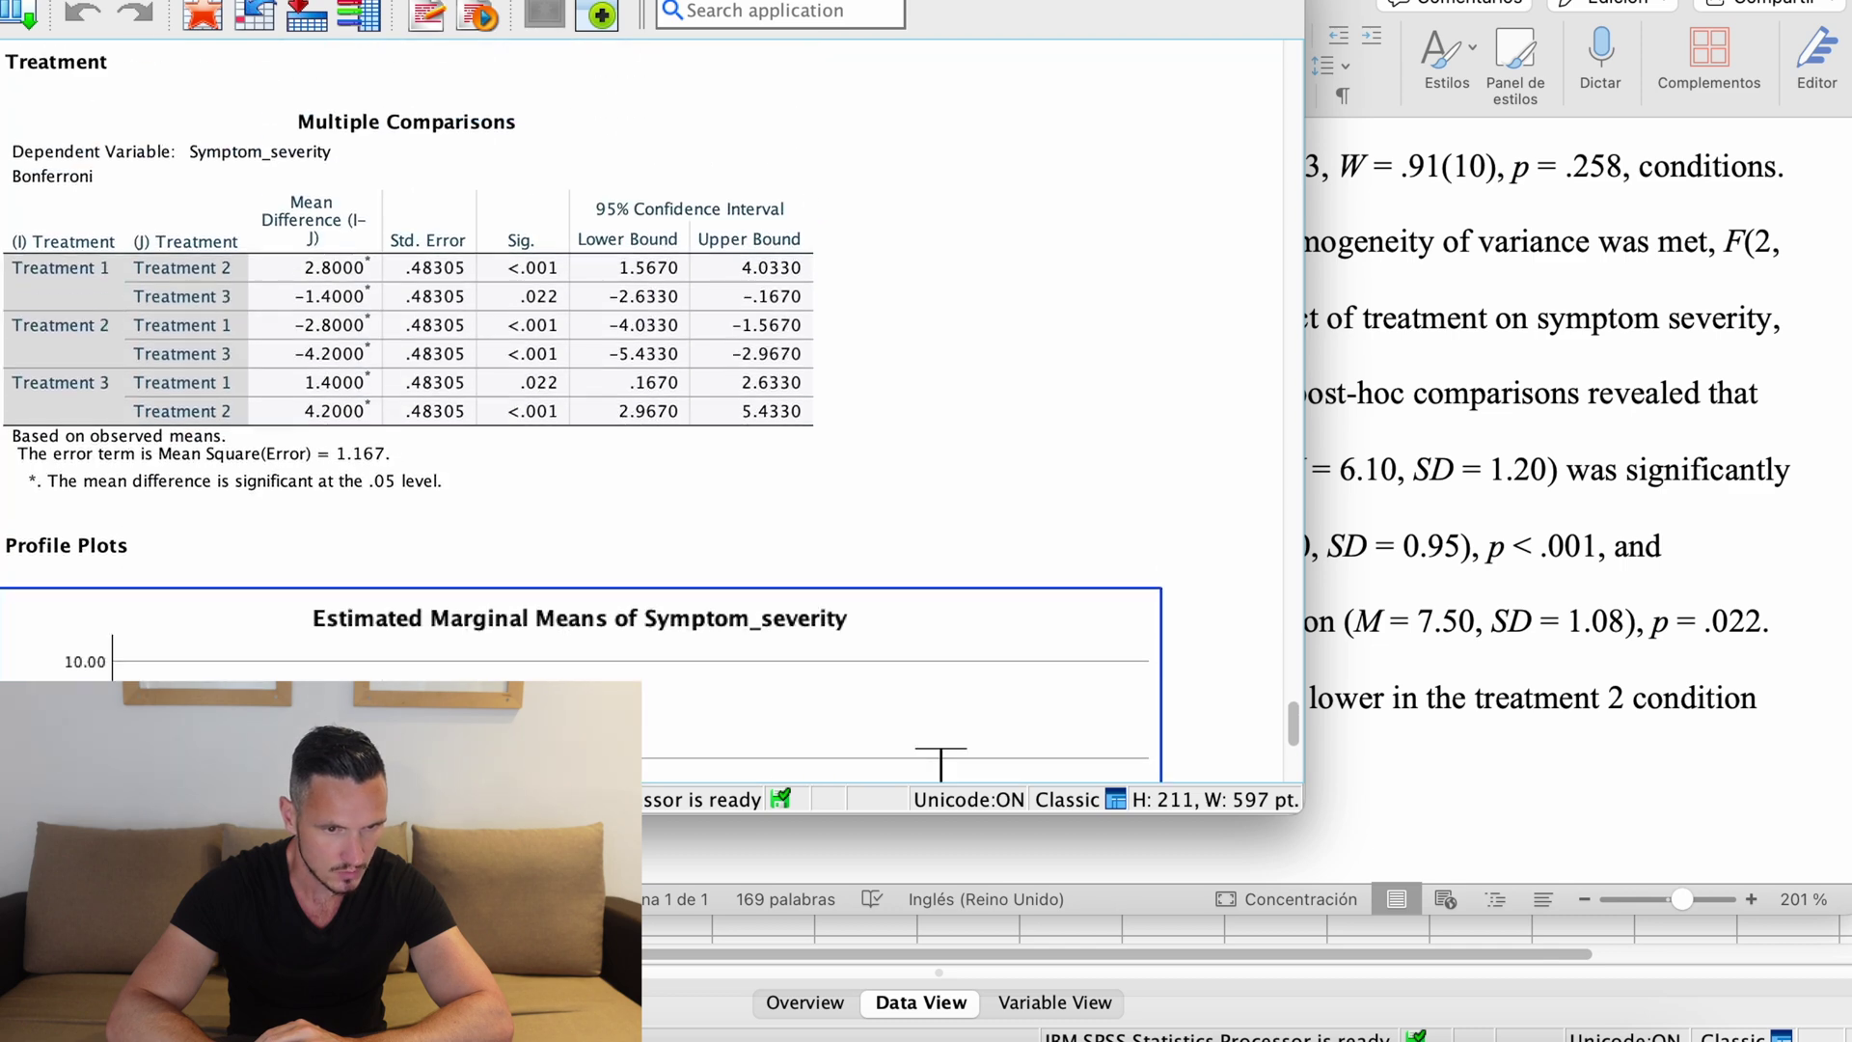
click(97, 412)
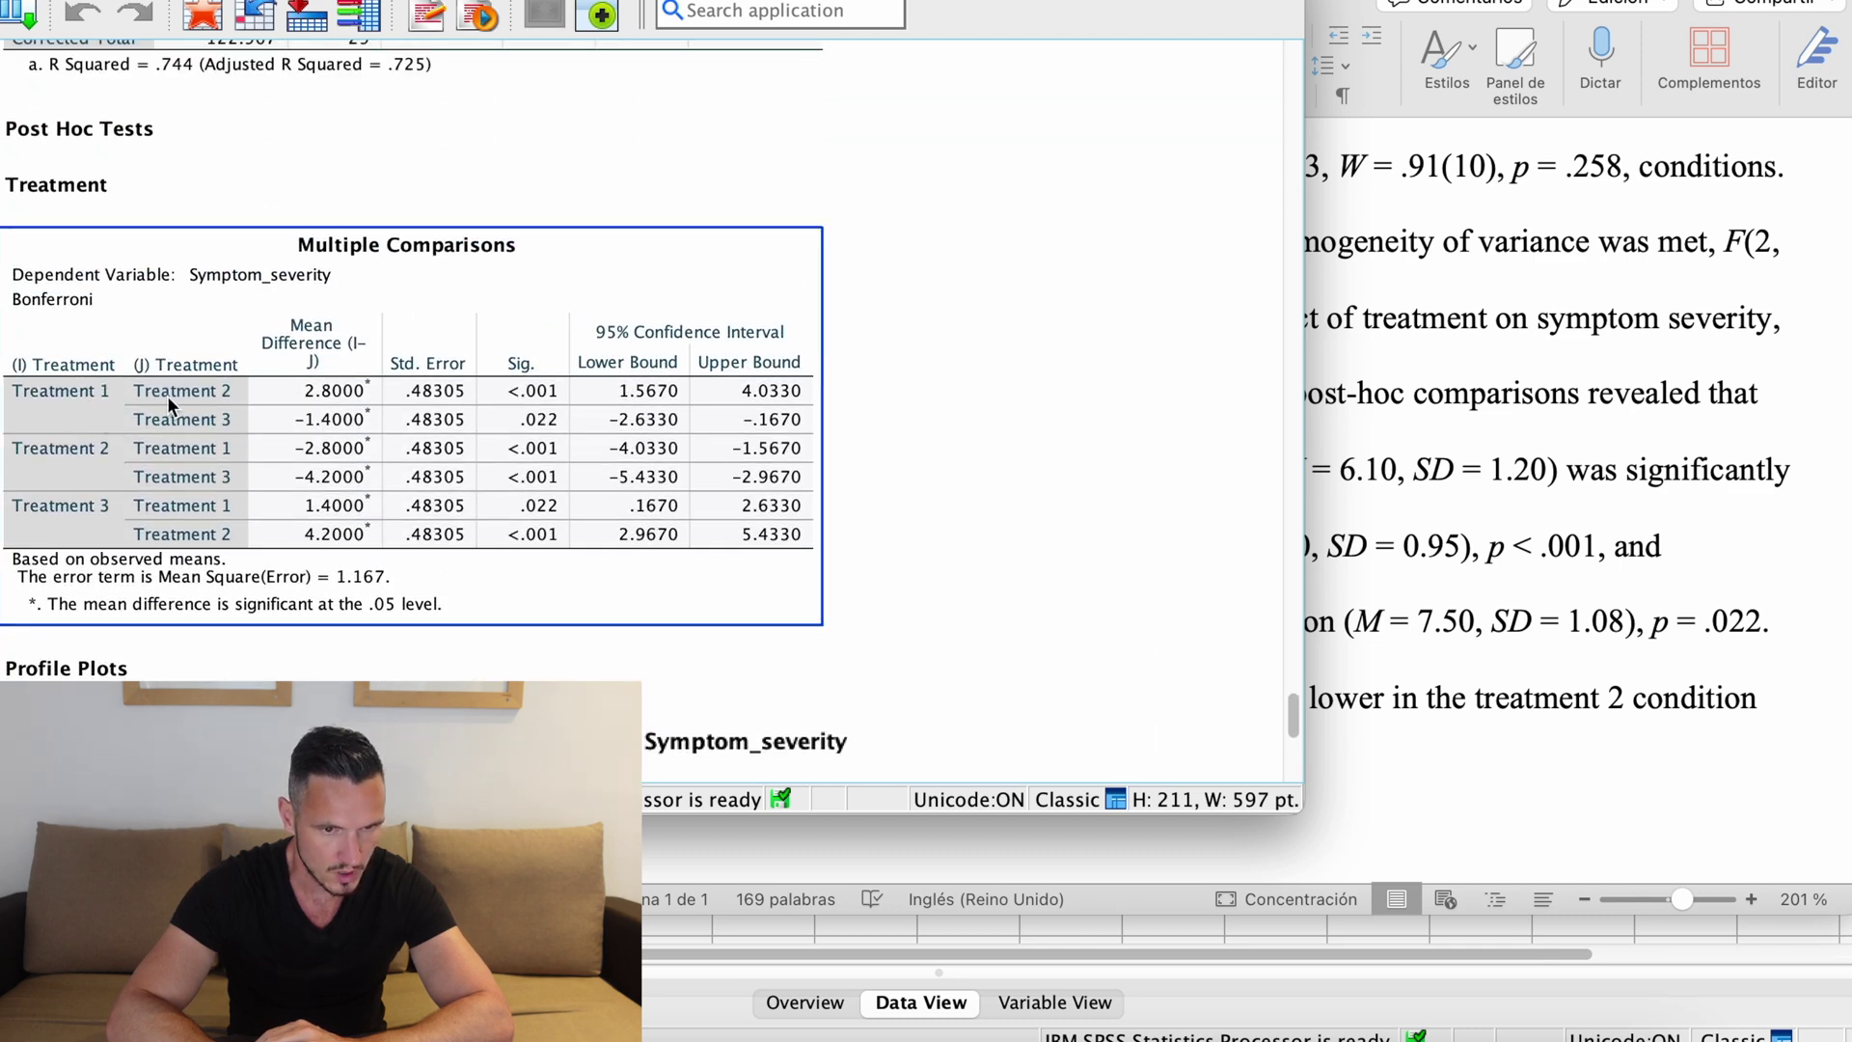
key(super+Tab)
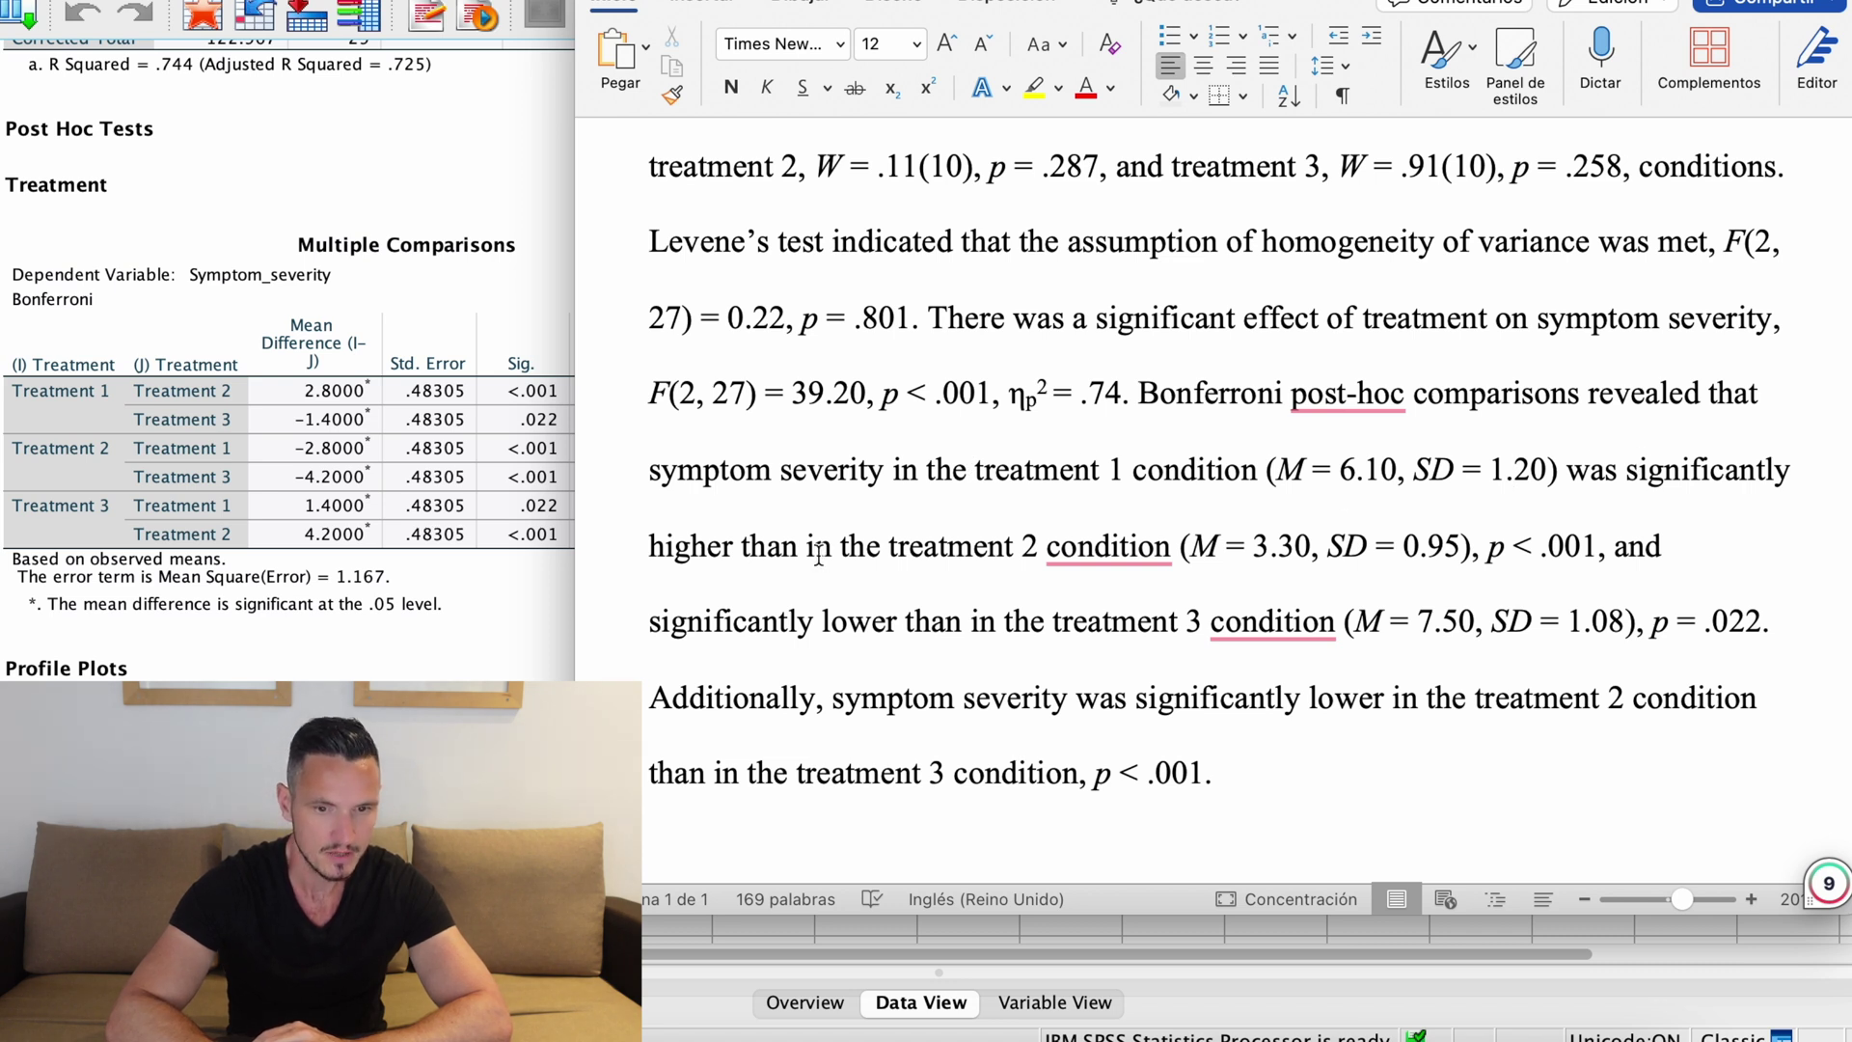
mouse_move(1119, 528)
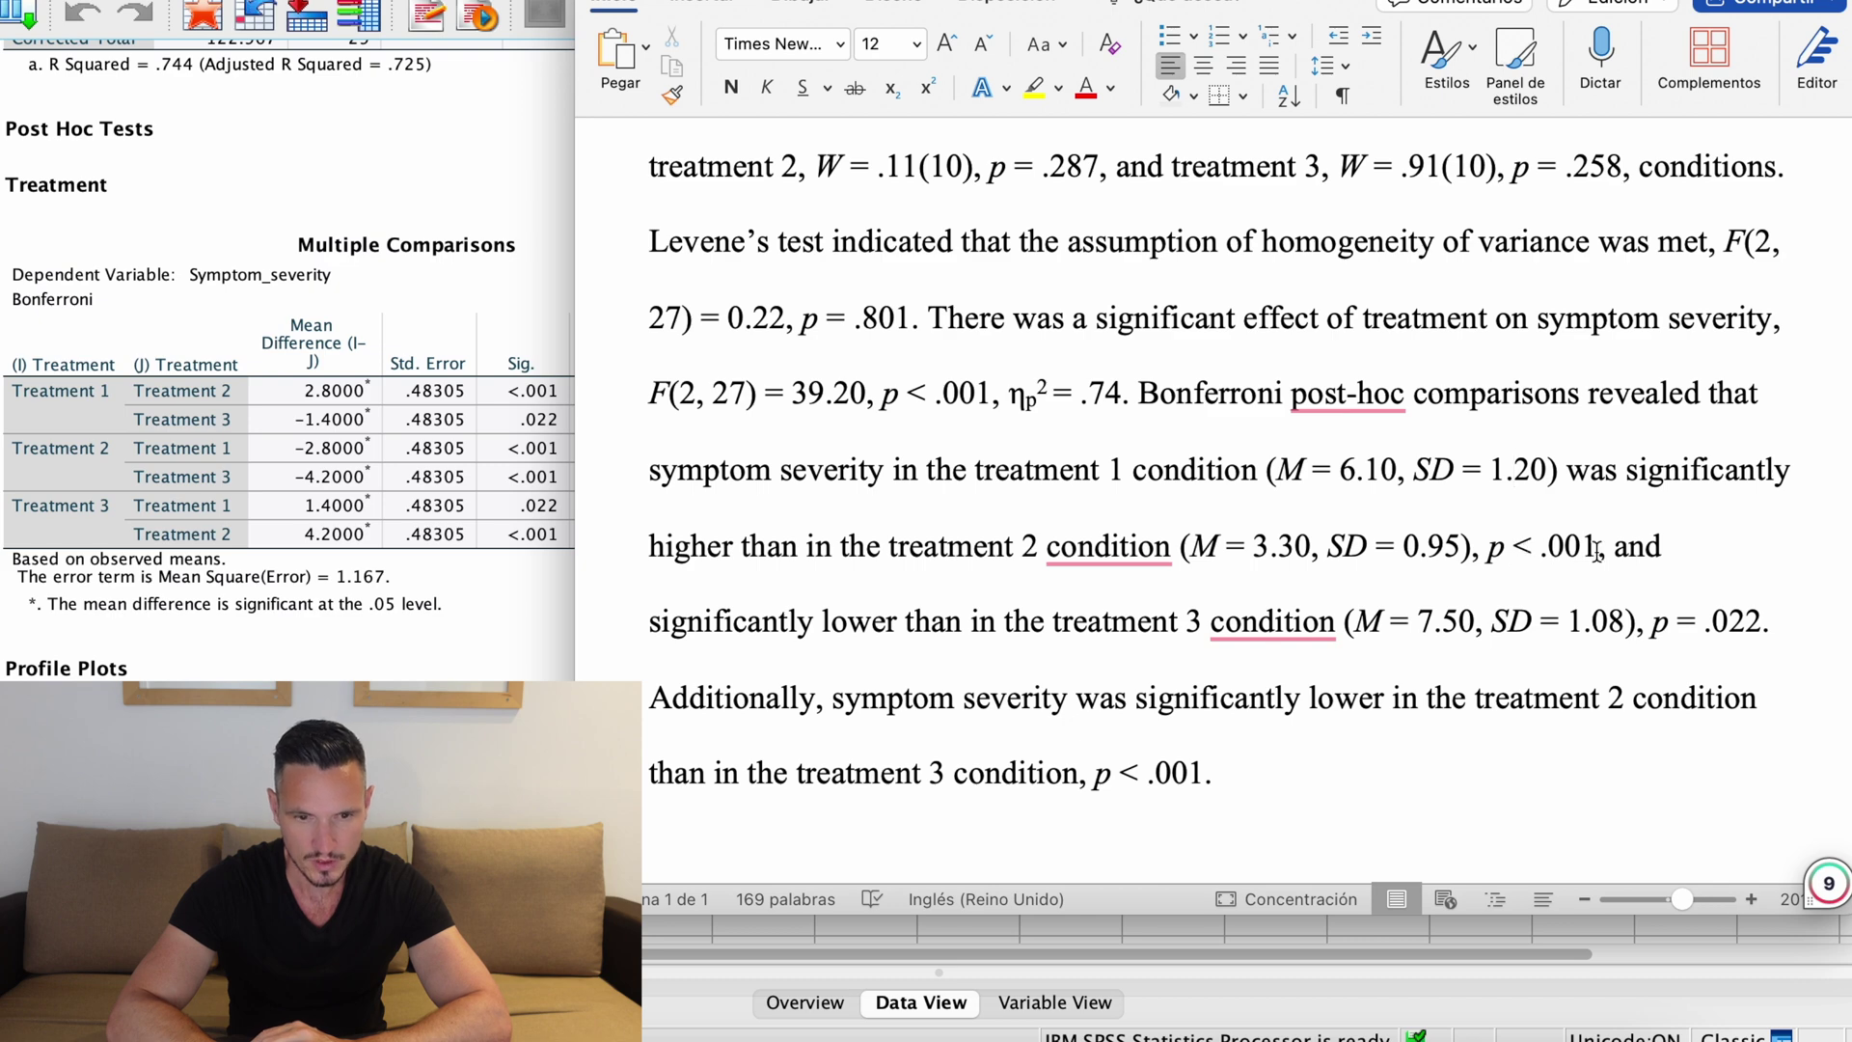
click(490, 233)
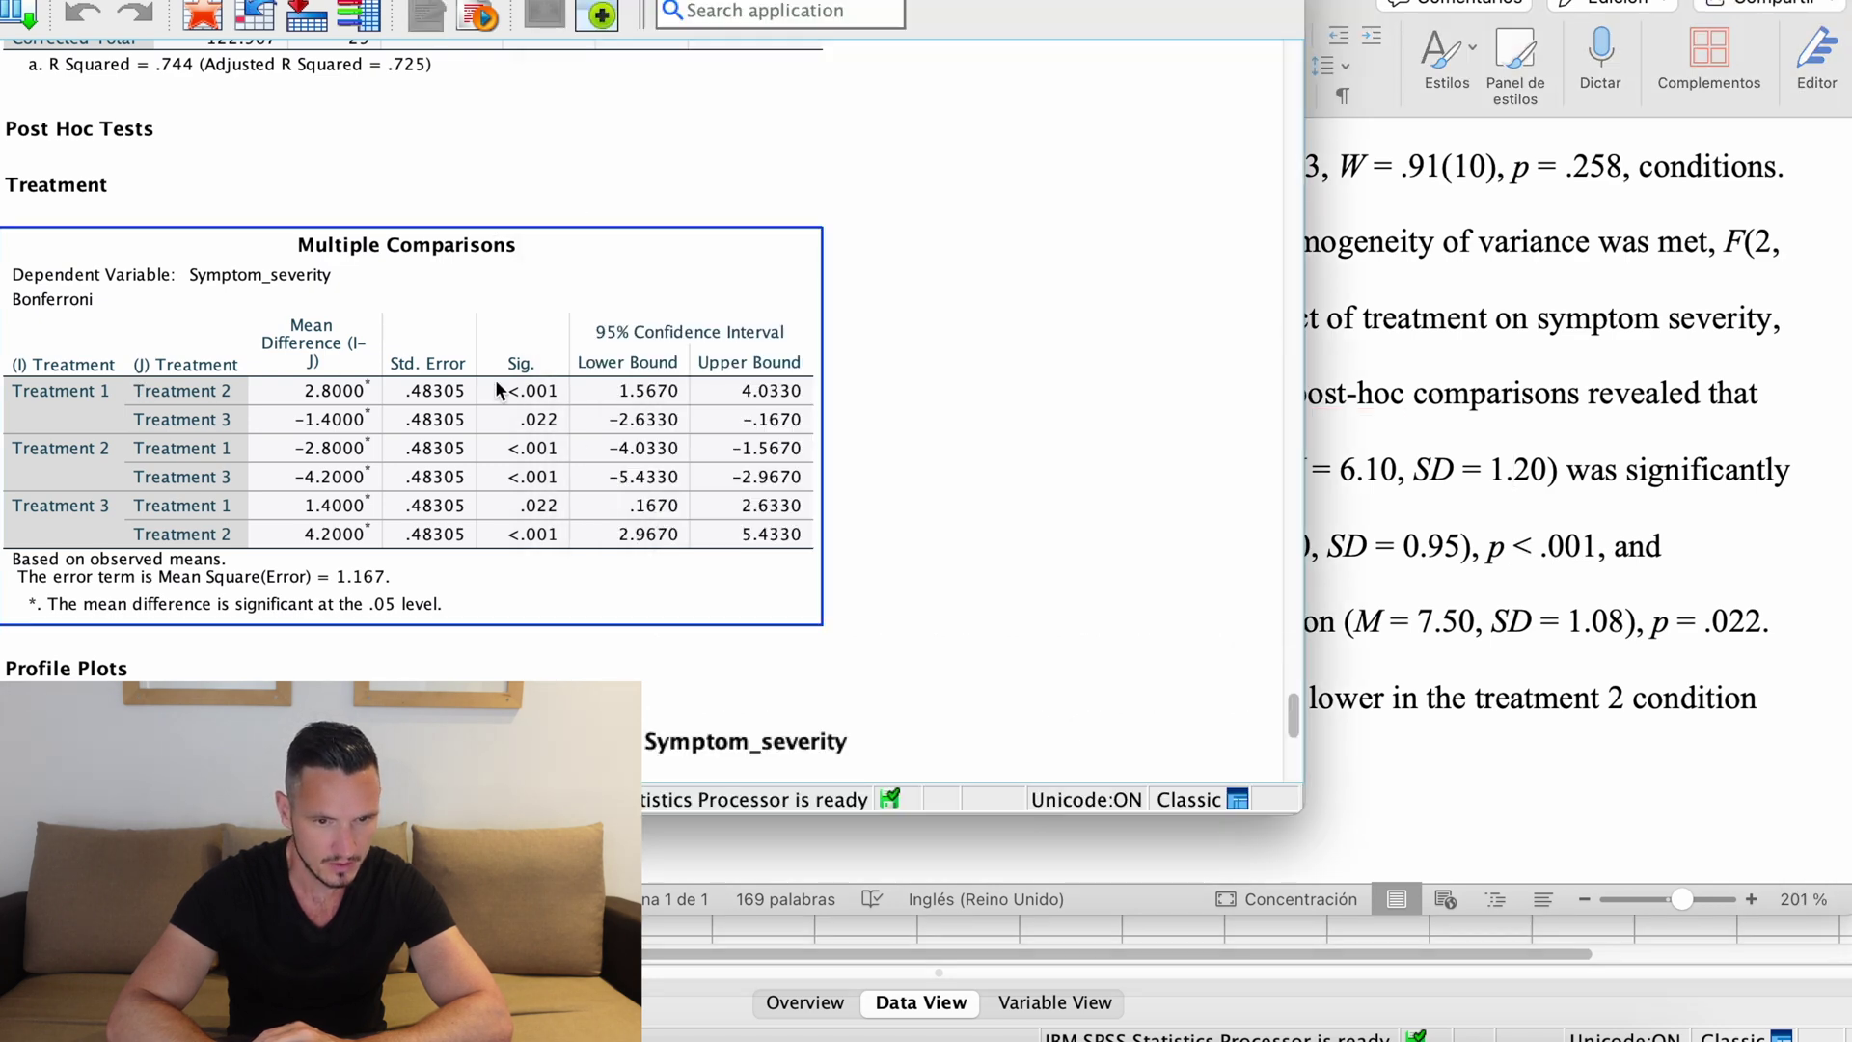
click(1657, 569)
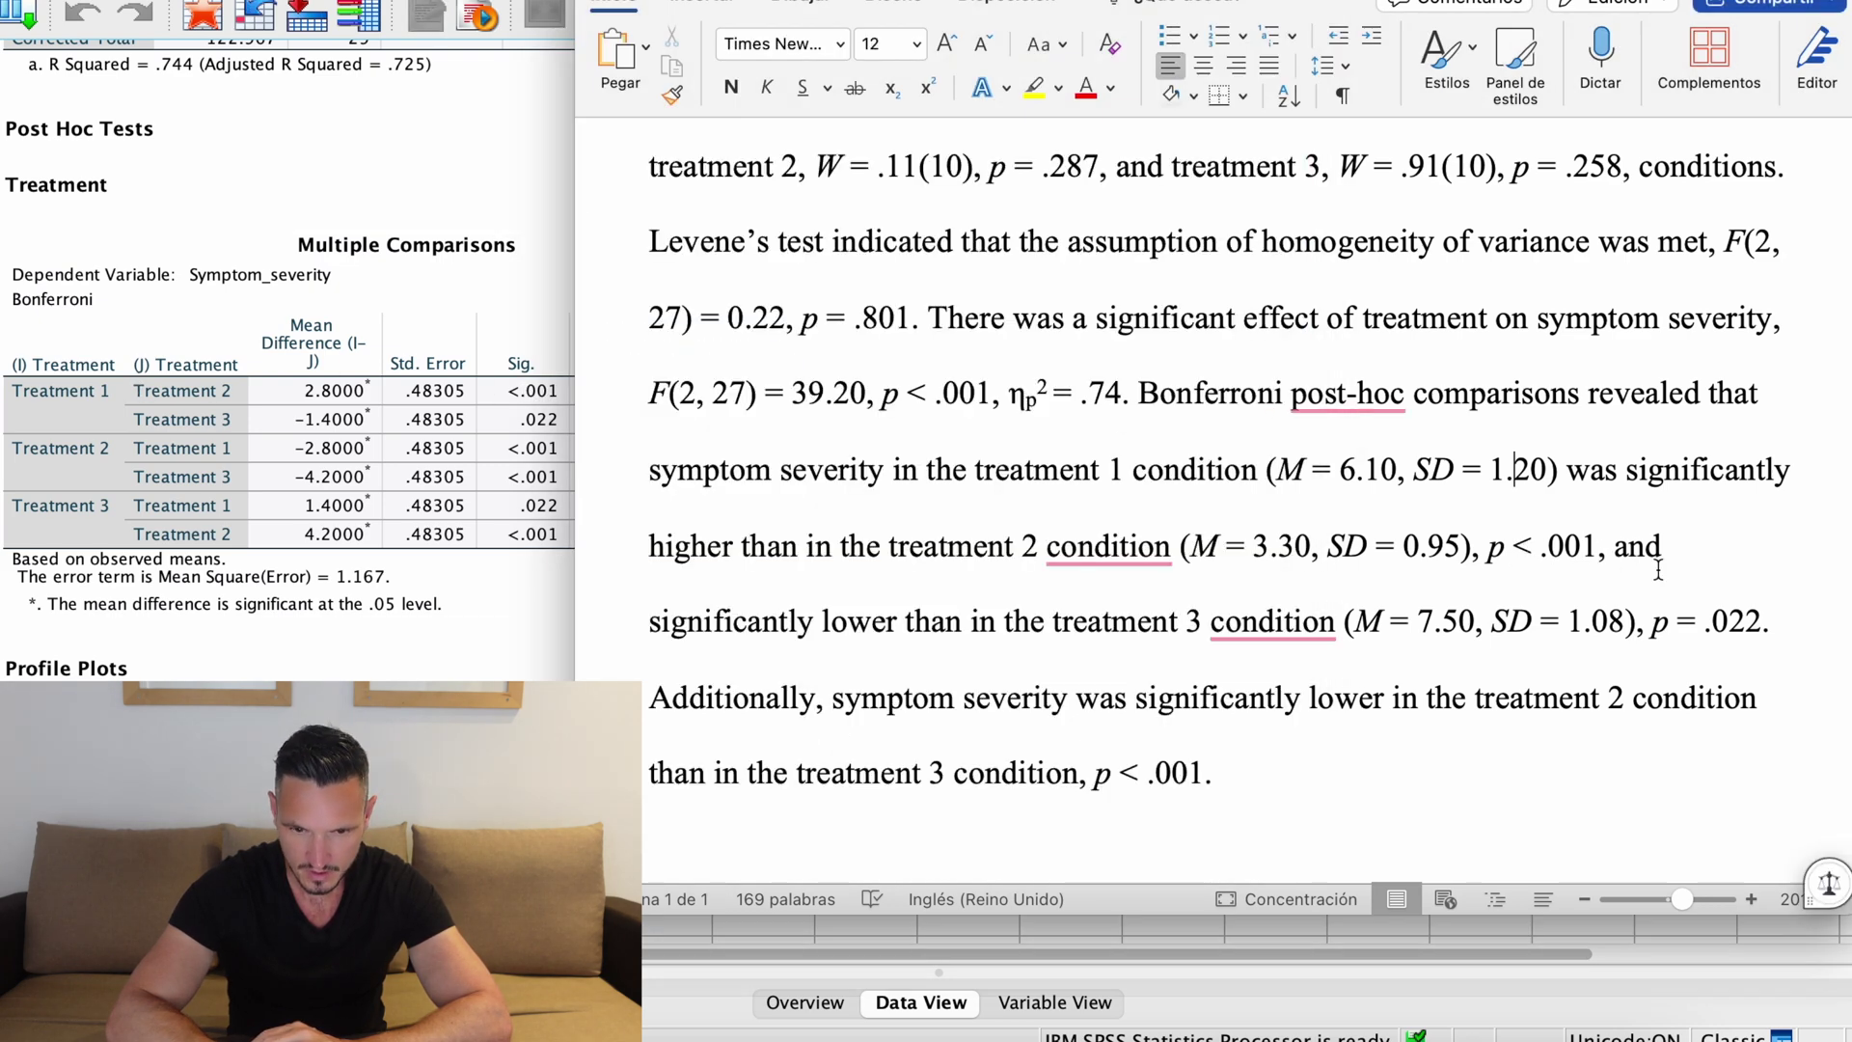
scroll(1657, 569, down, 5)
scroll(1657, 569, down, 2)
scroll(1657, 569, up, 6)
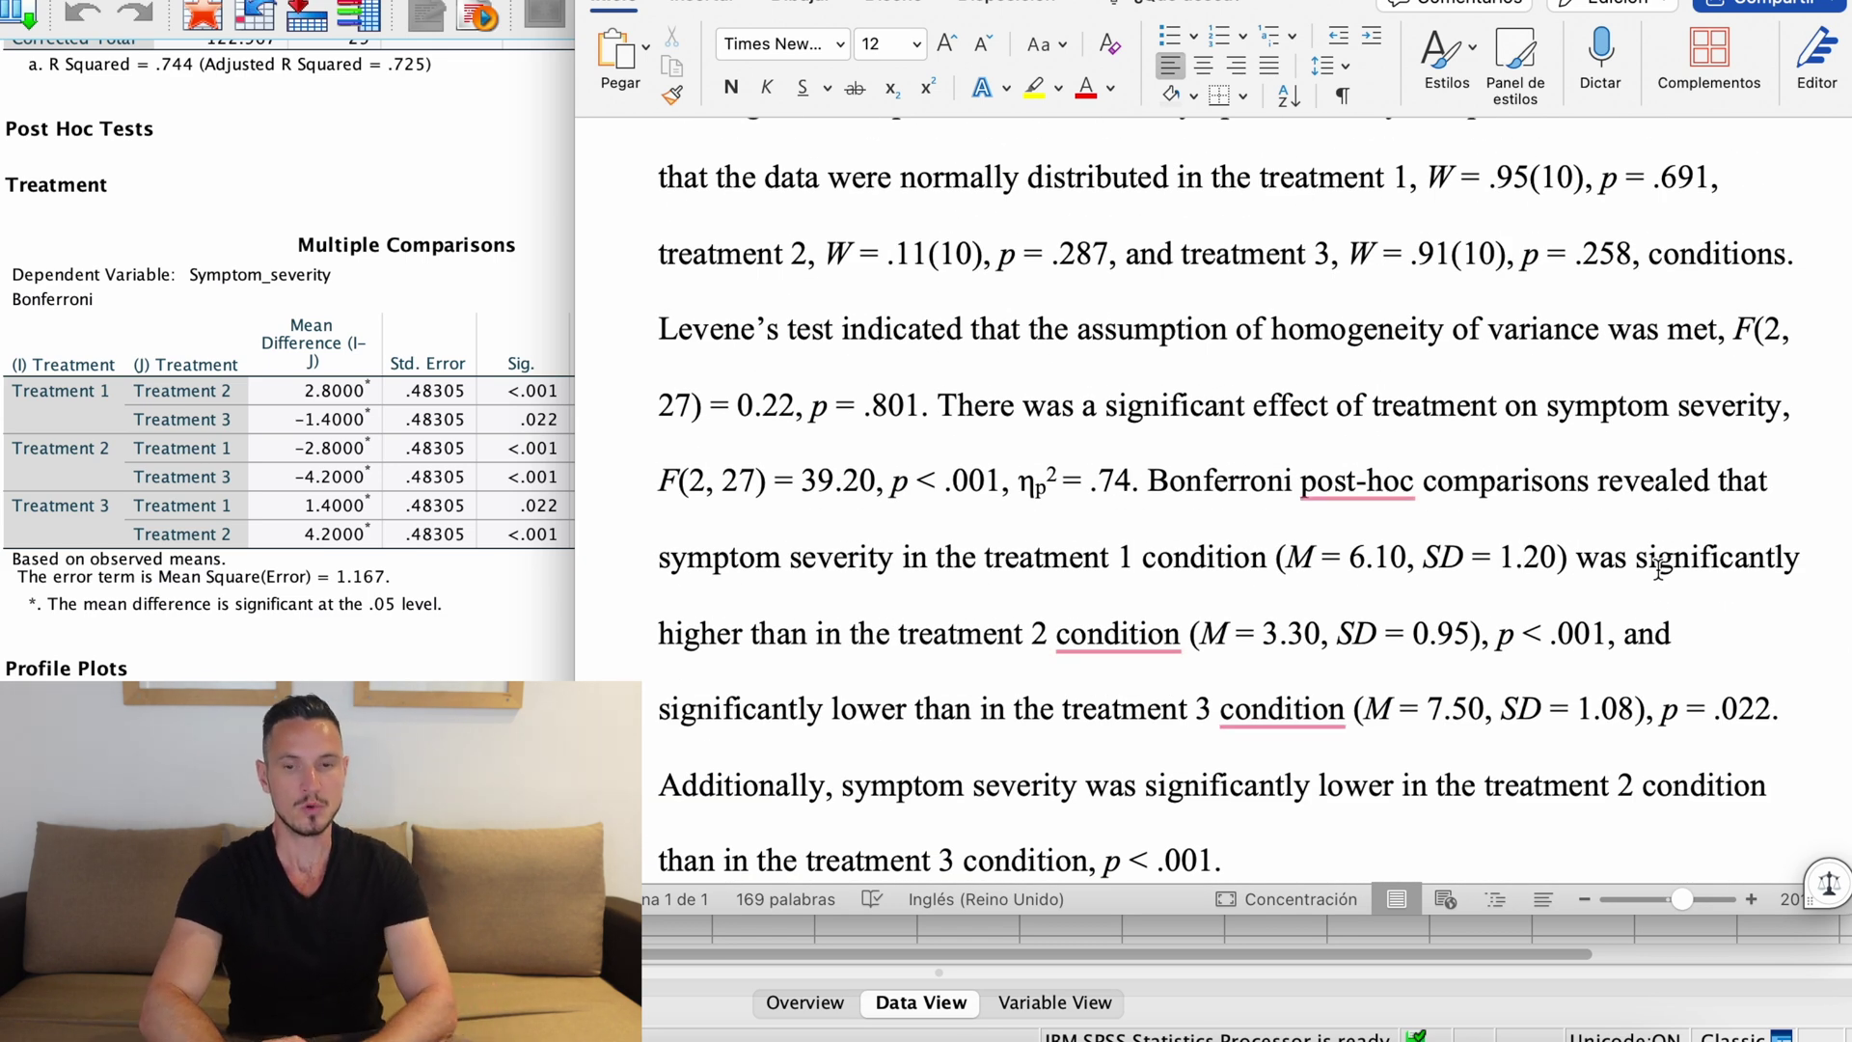
scroll(1657, 570, down, 4)
Open the SPSS estimated marginal means bar chart of Symptom_severity in the Chart Editor and close the chart size properties
click(488, 303)
scroll(469, 212, down, 10)
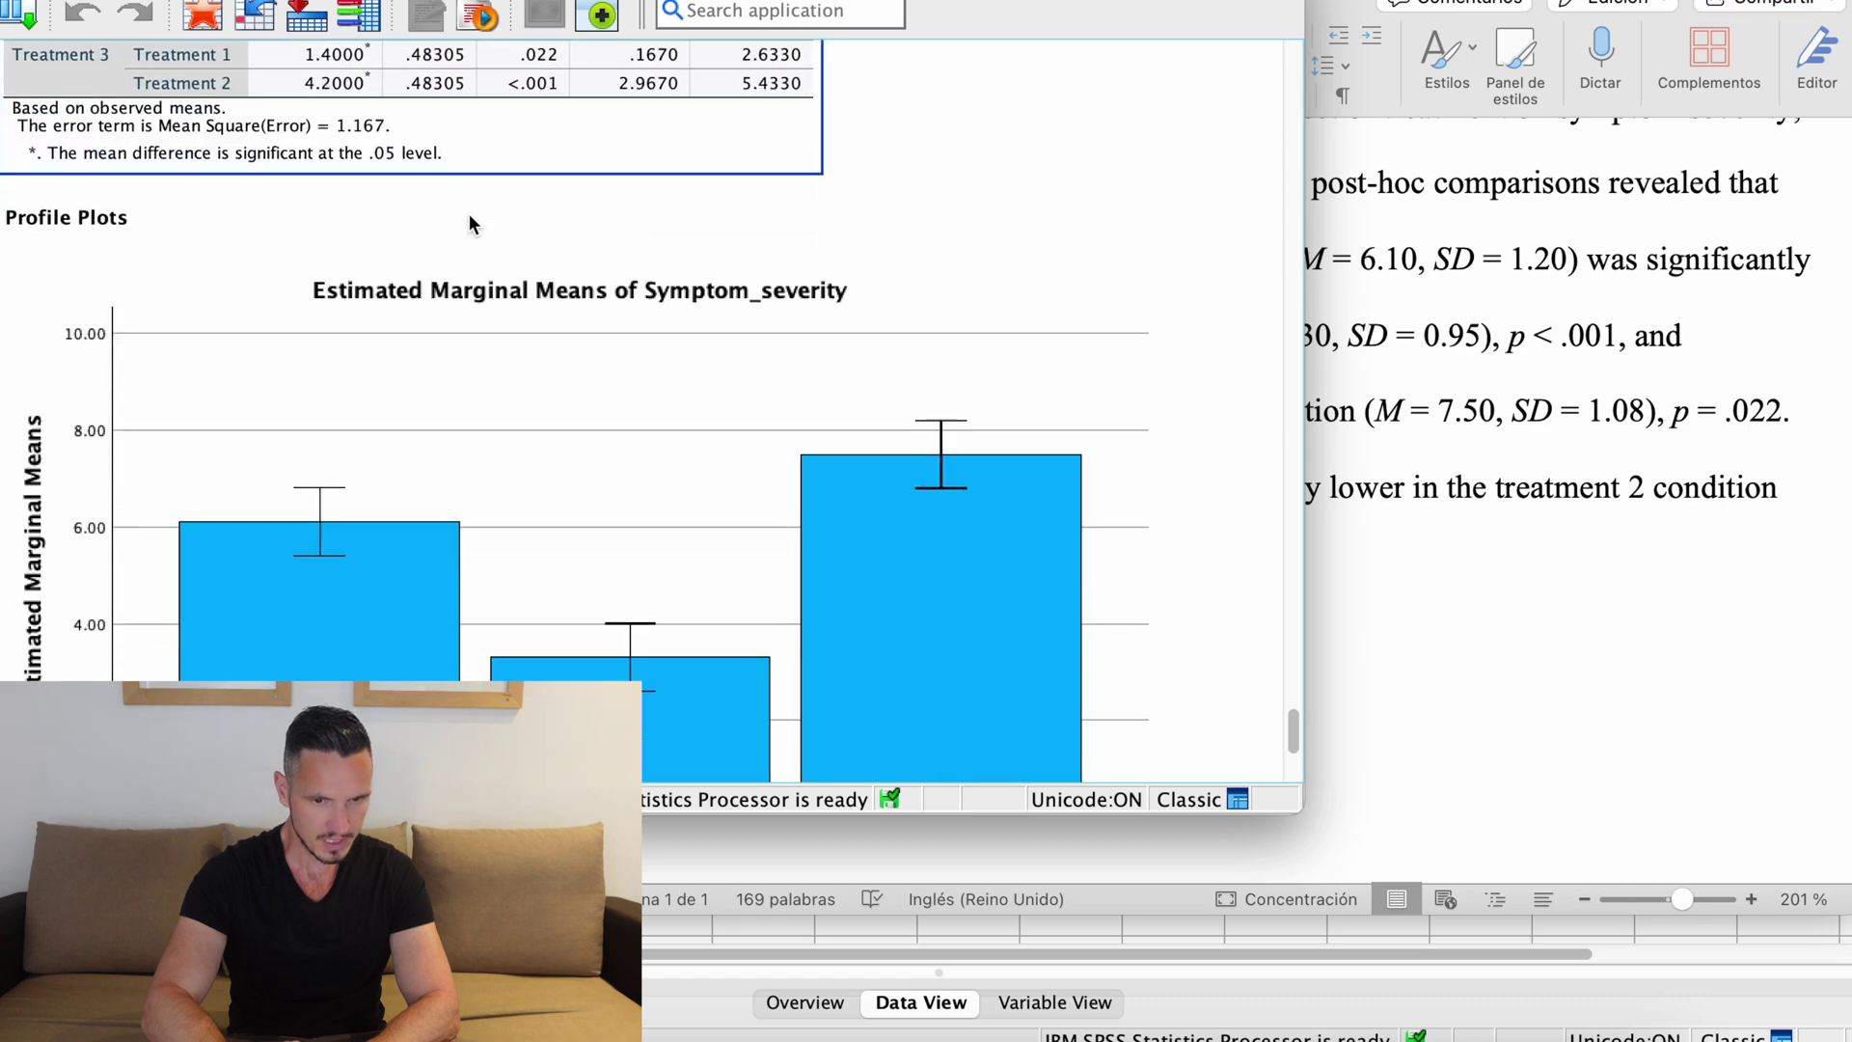
click(1034, 171)
click(986, 406)
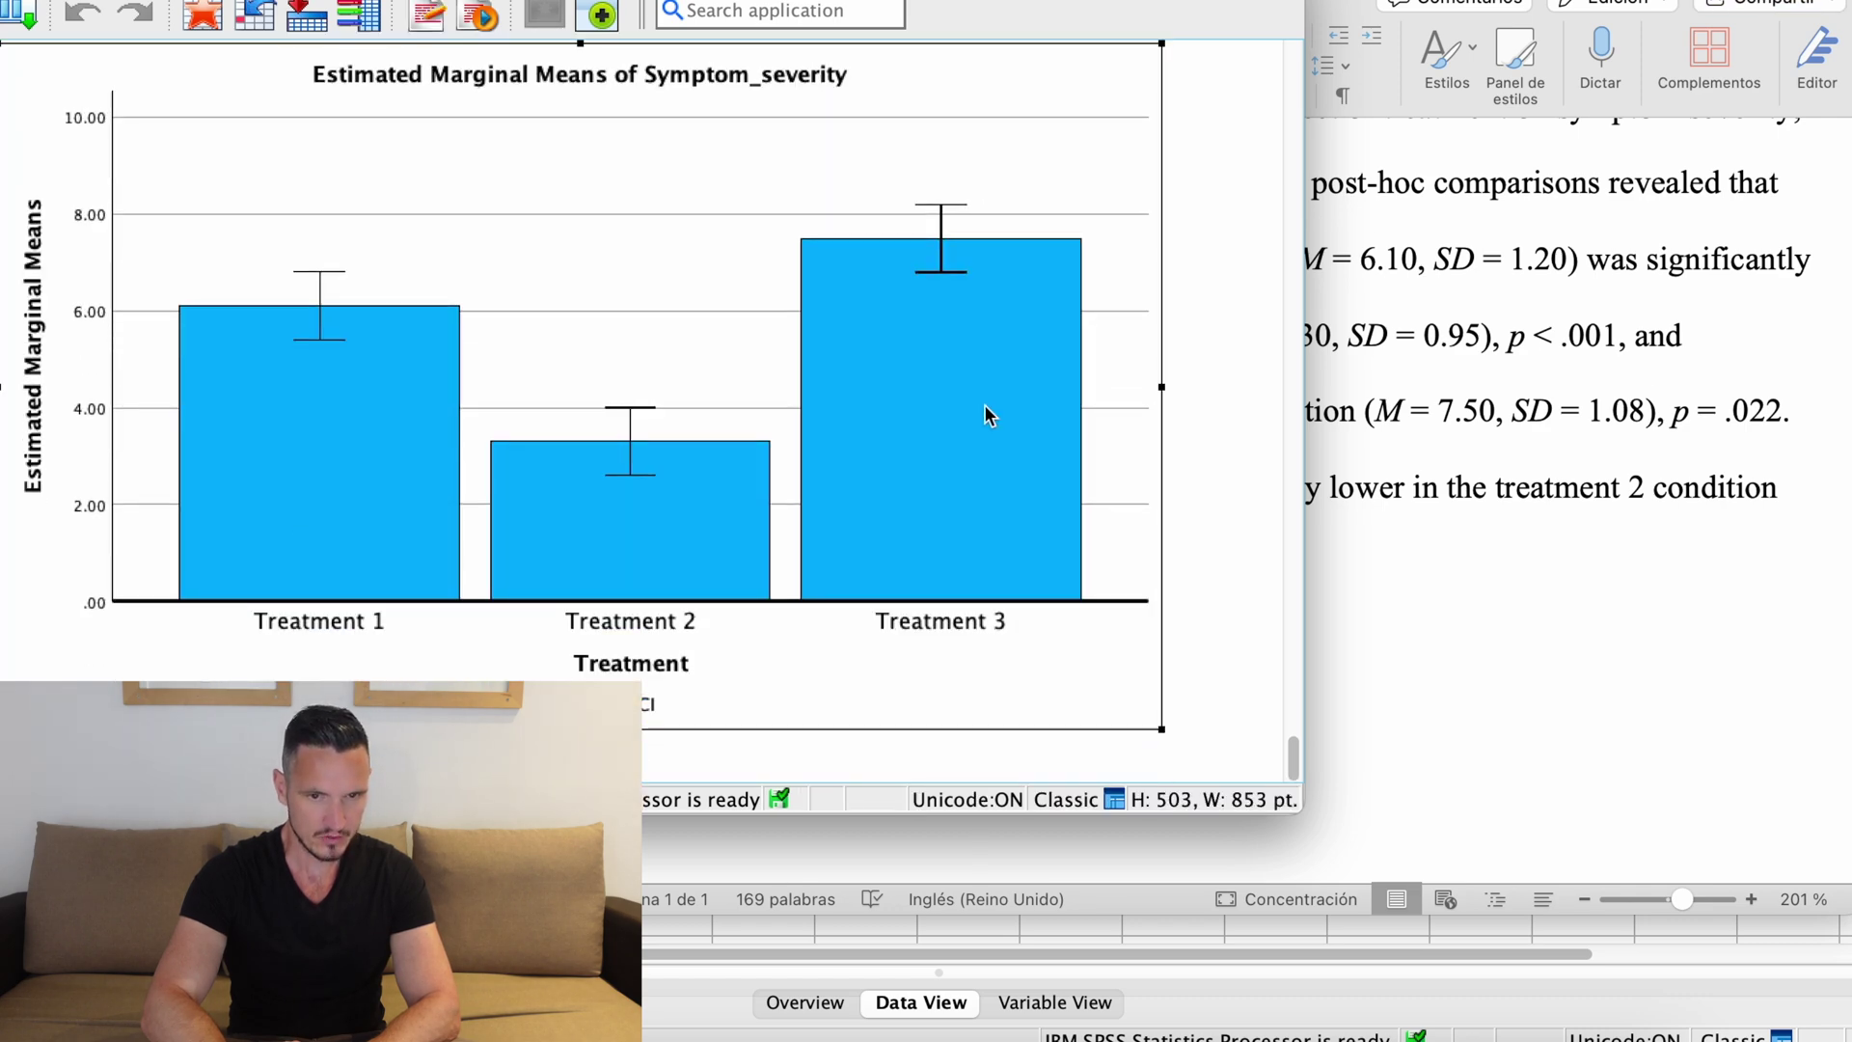
double_click(985, 406)
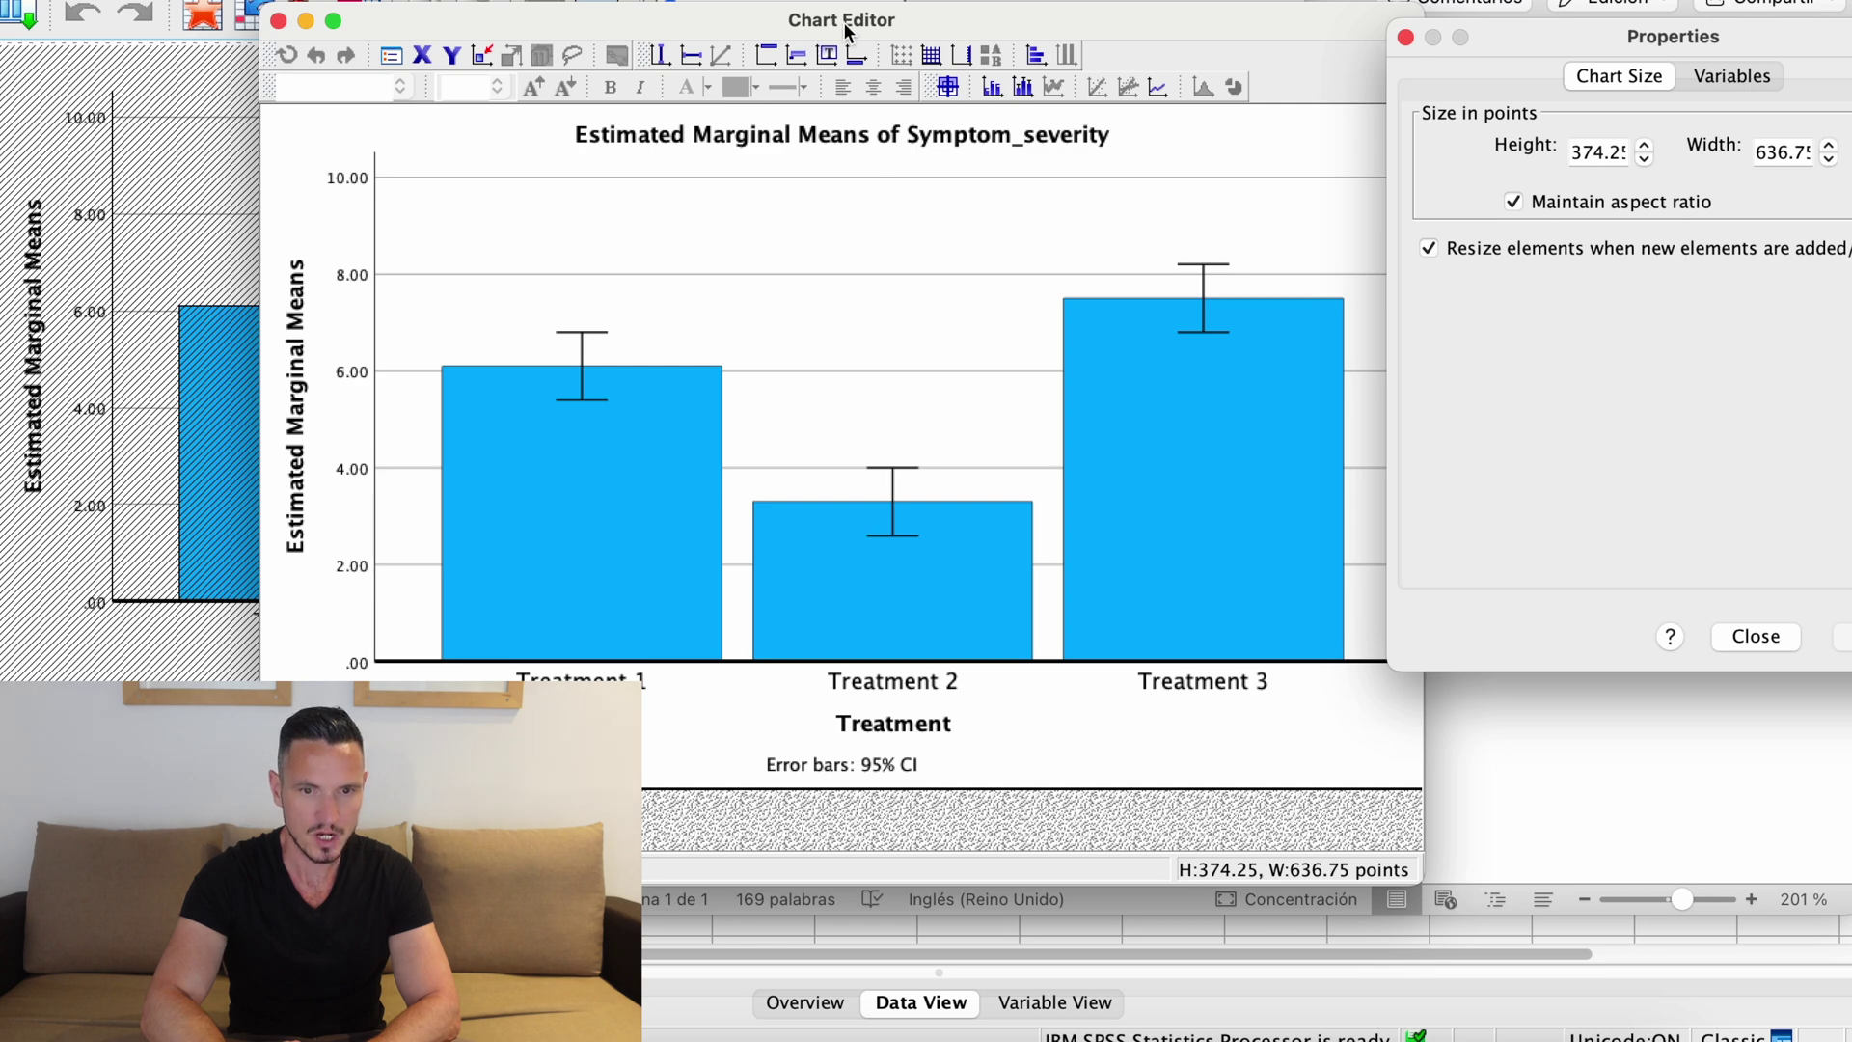
drag(1299, 27, 1132, 0)
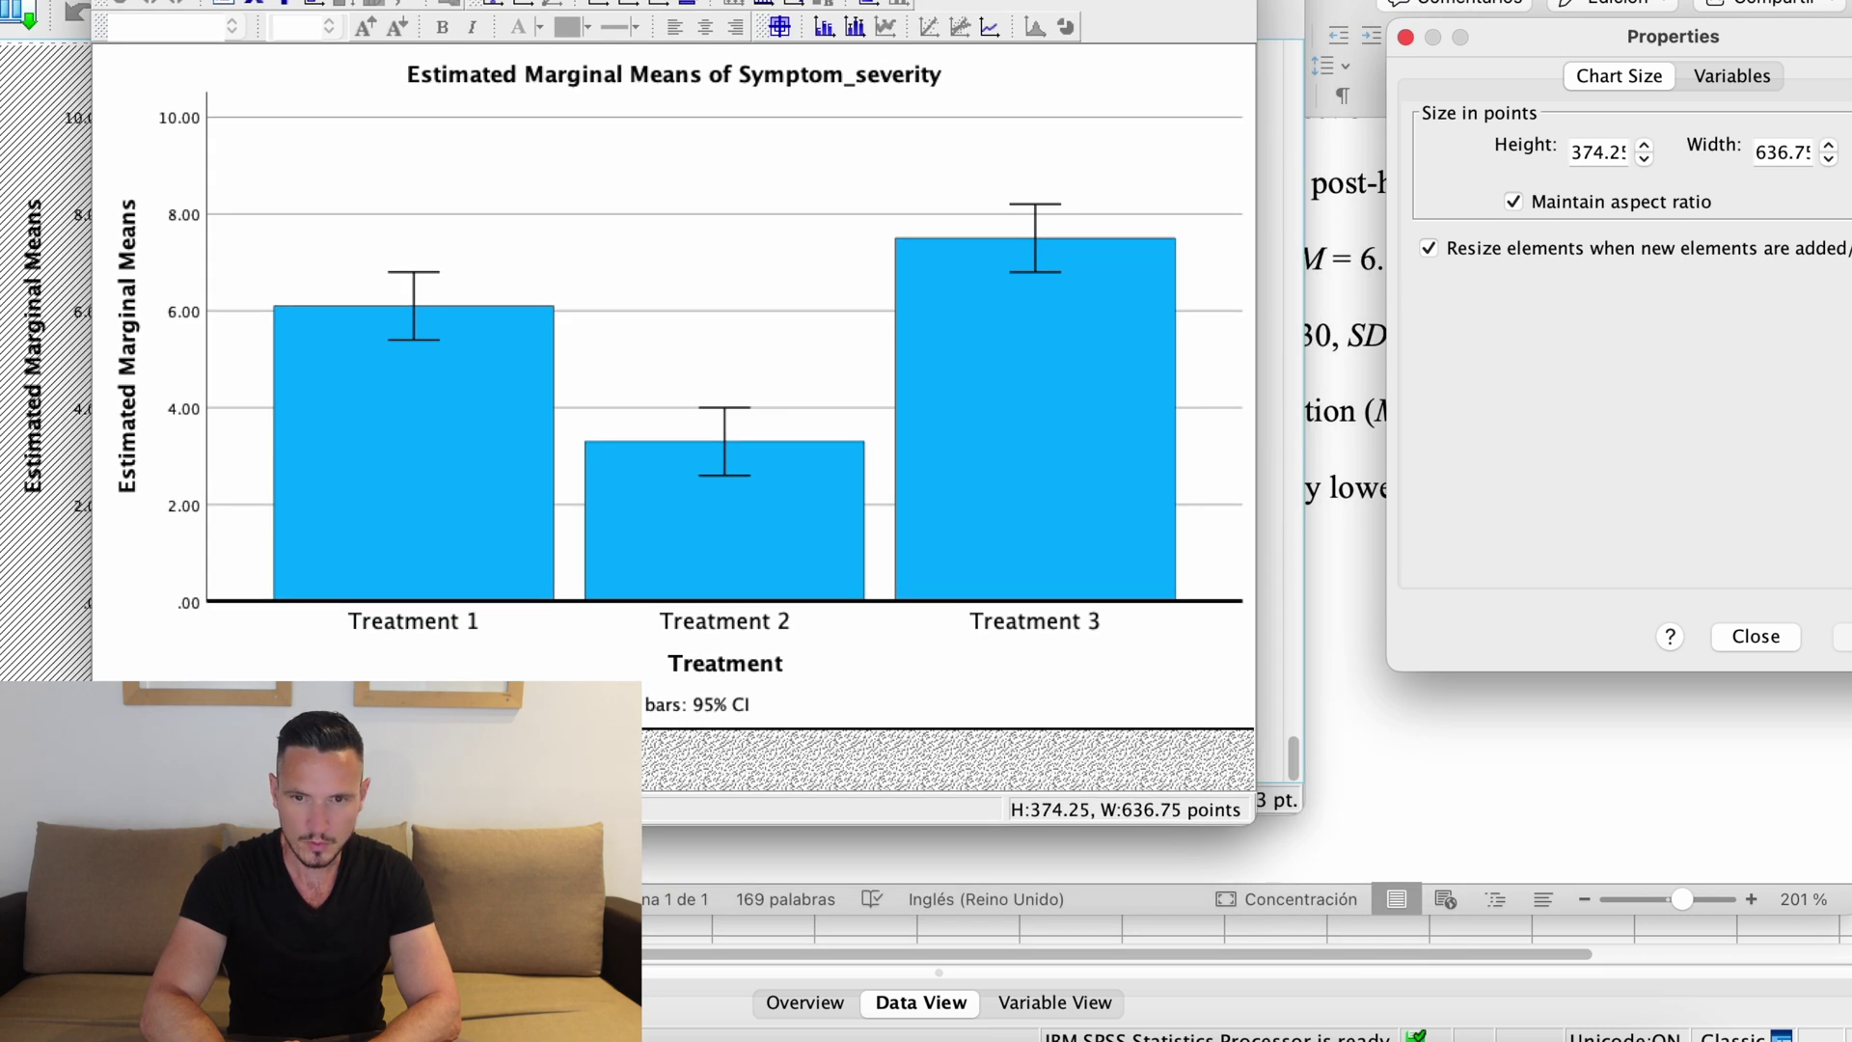
drag(1558, 37, 1151, 0)
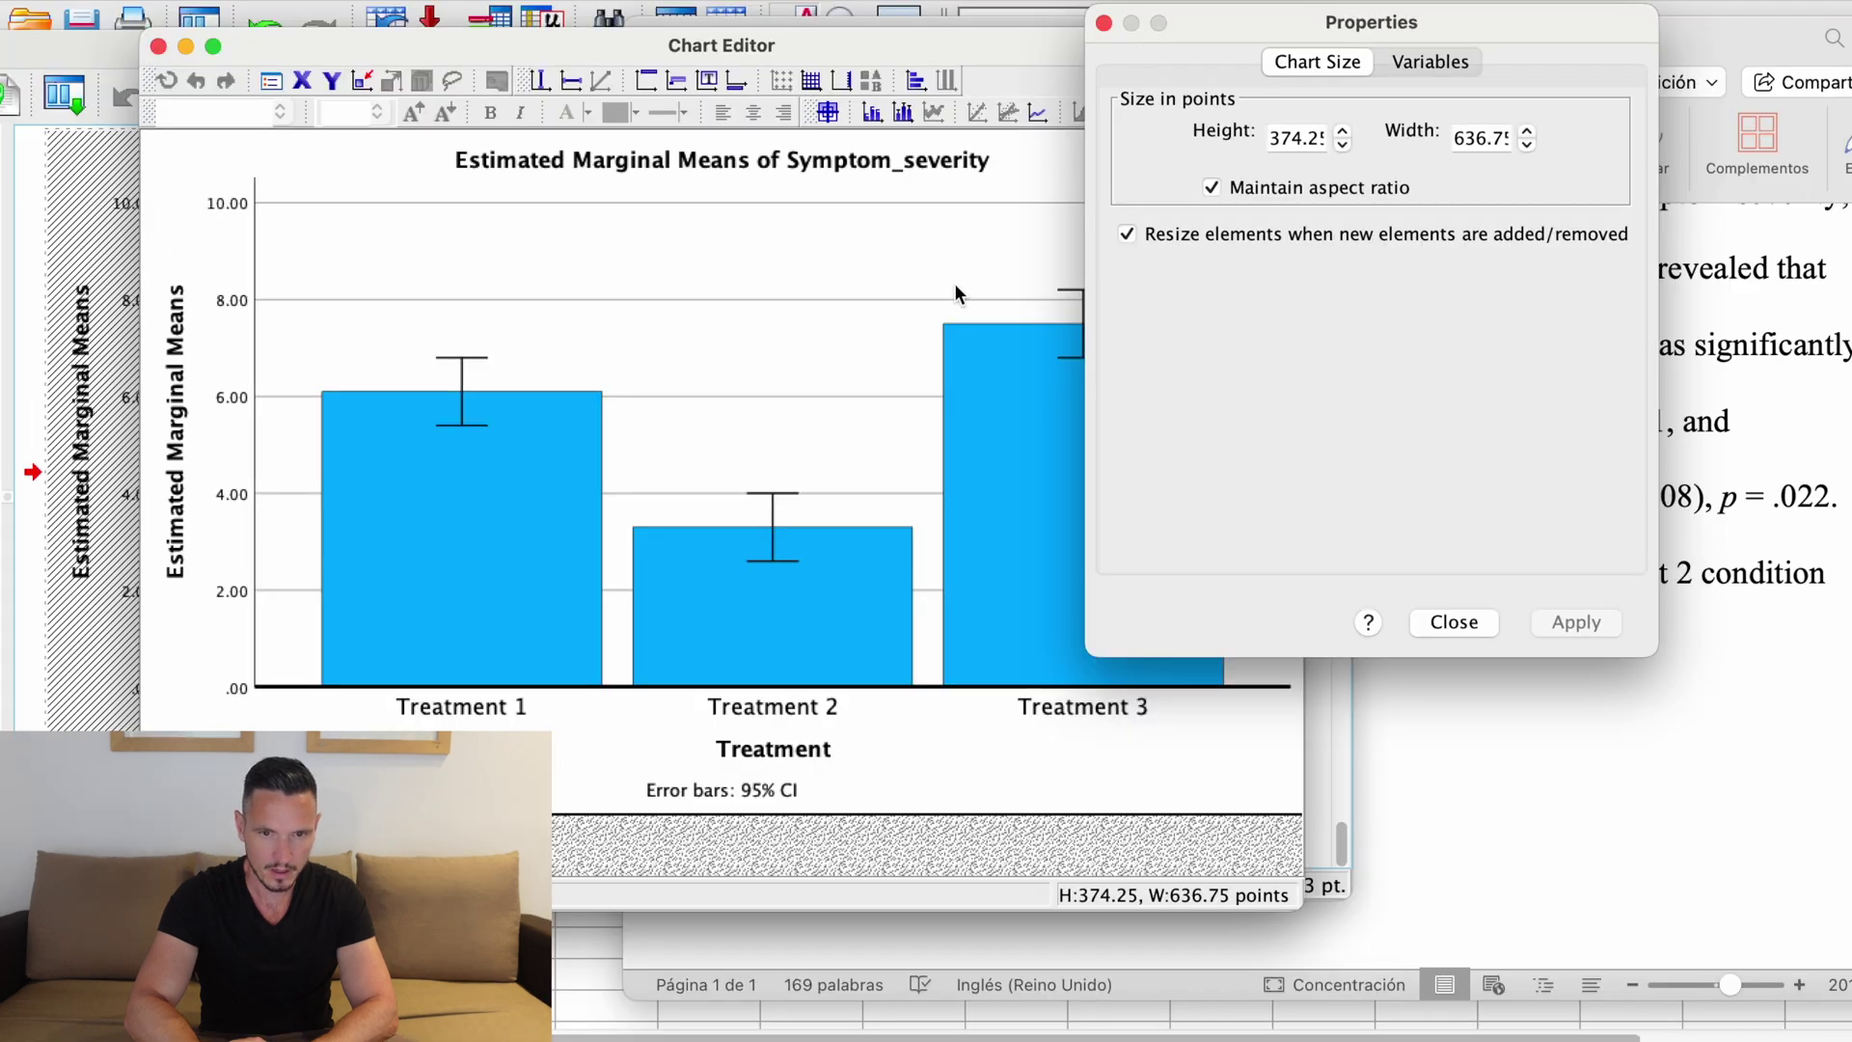
click(955, 293)
click(1105, 23)
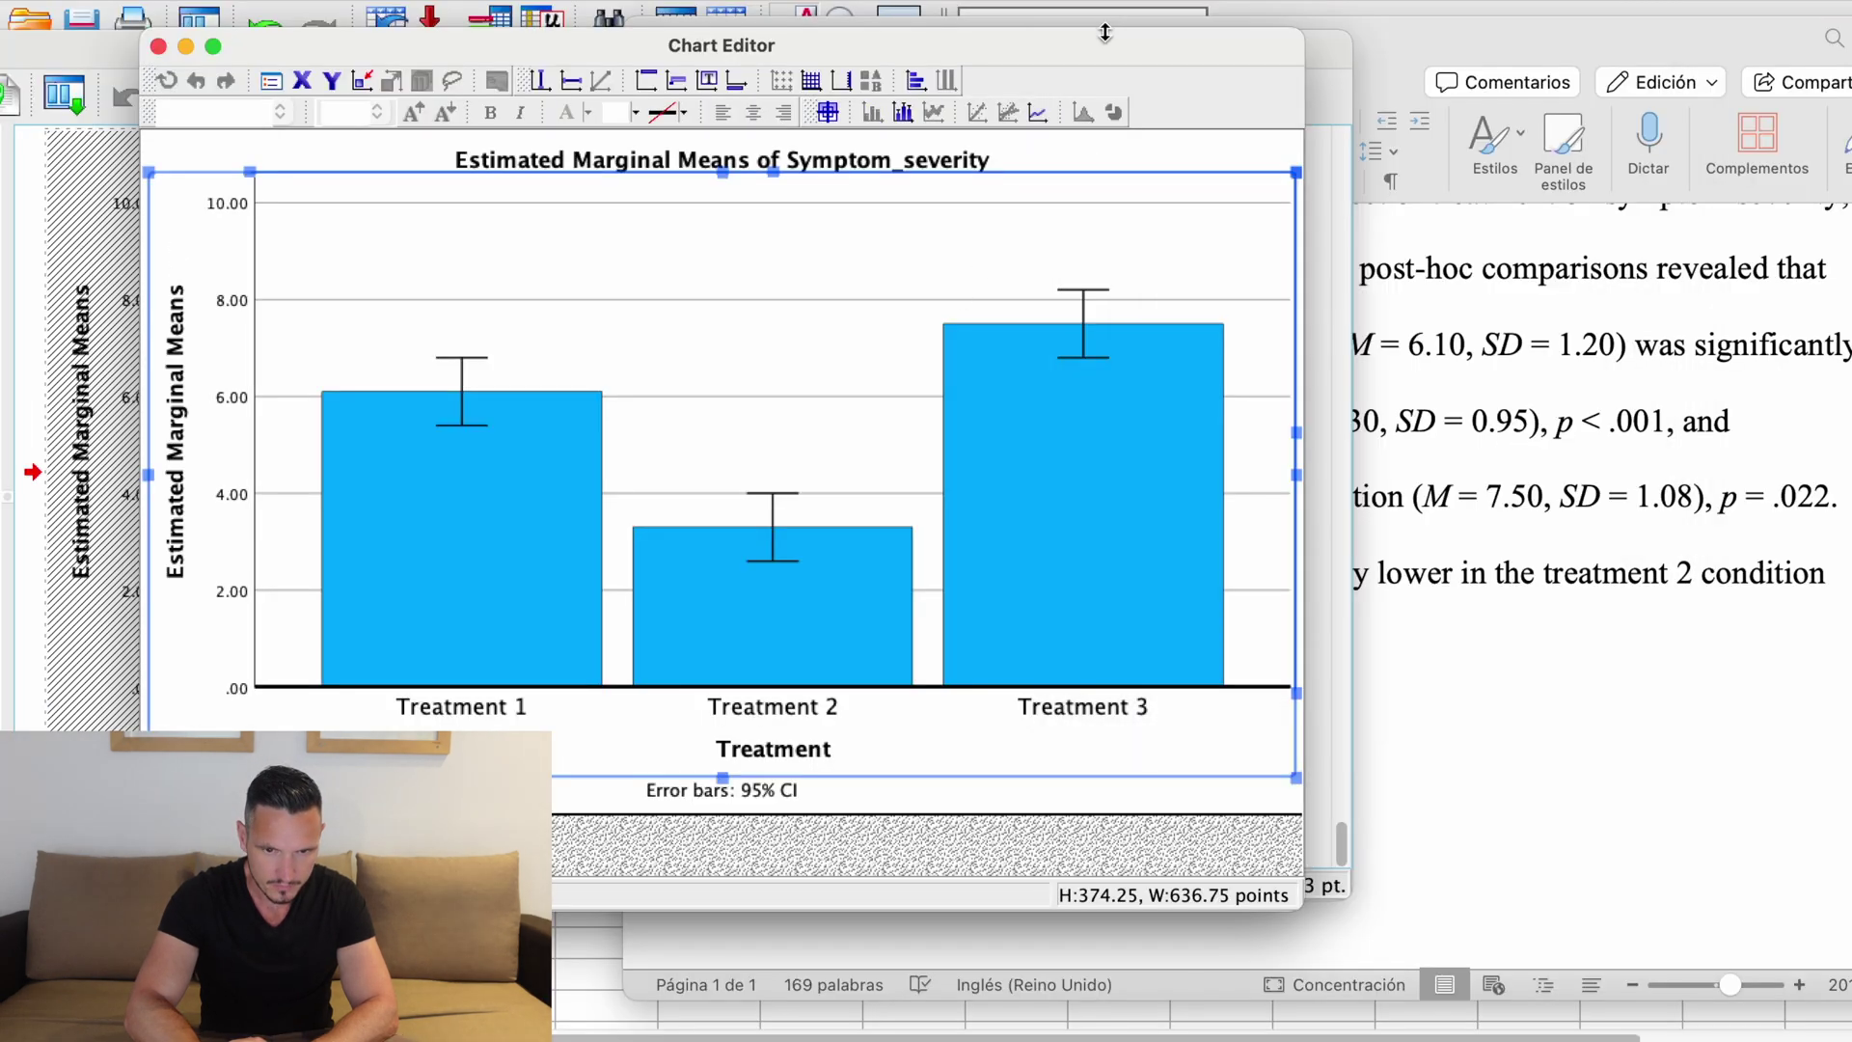
Change the fill color of the chart's bars to grey (150, 145, 145)
double_click(1068, 513)
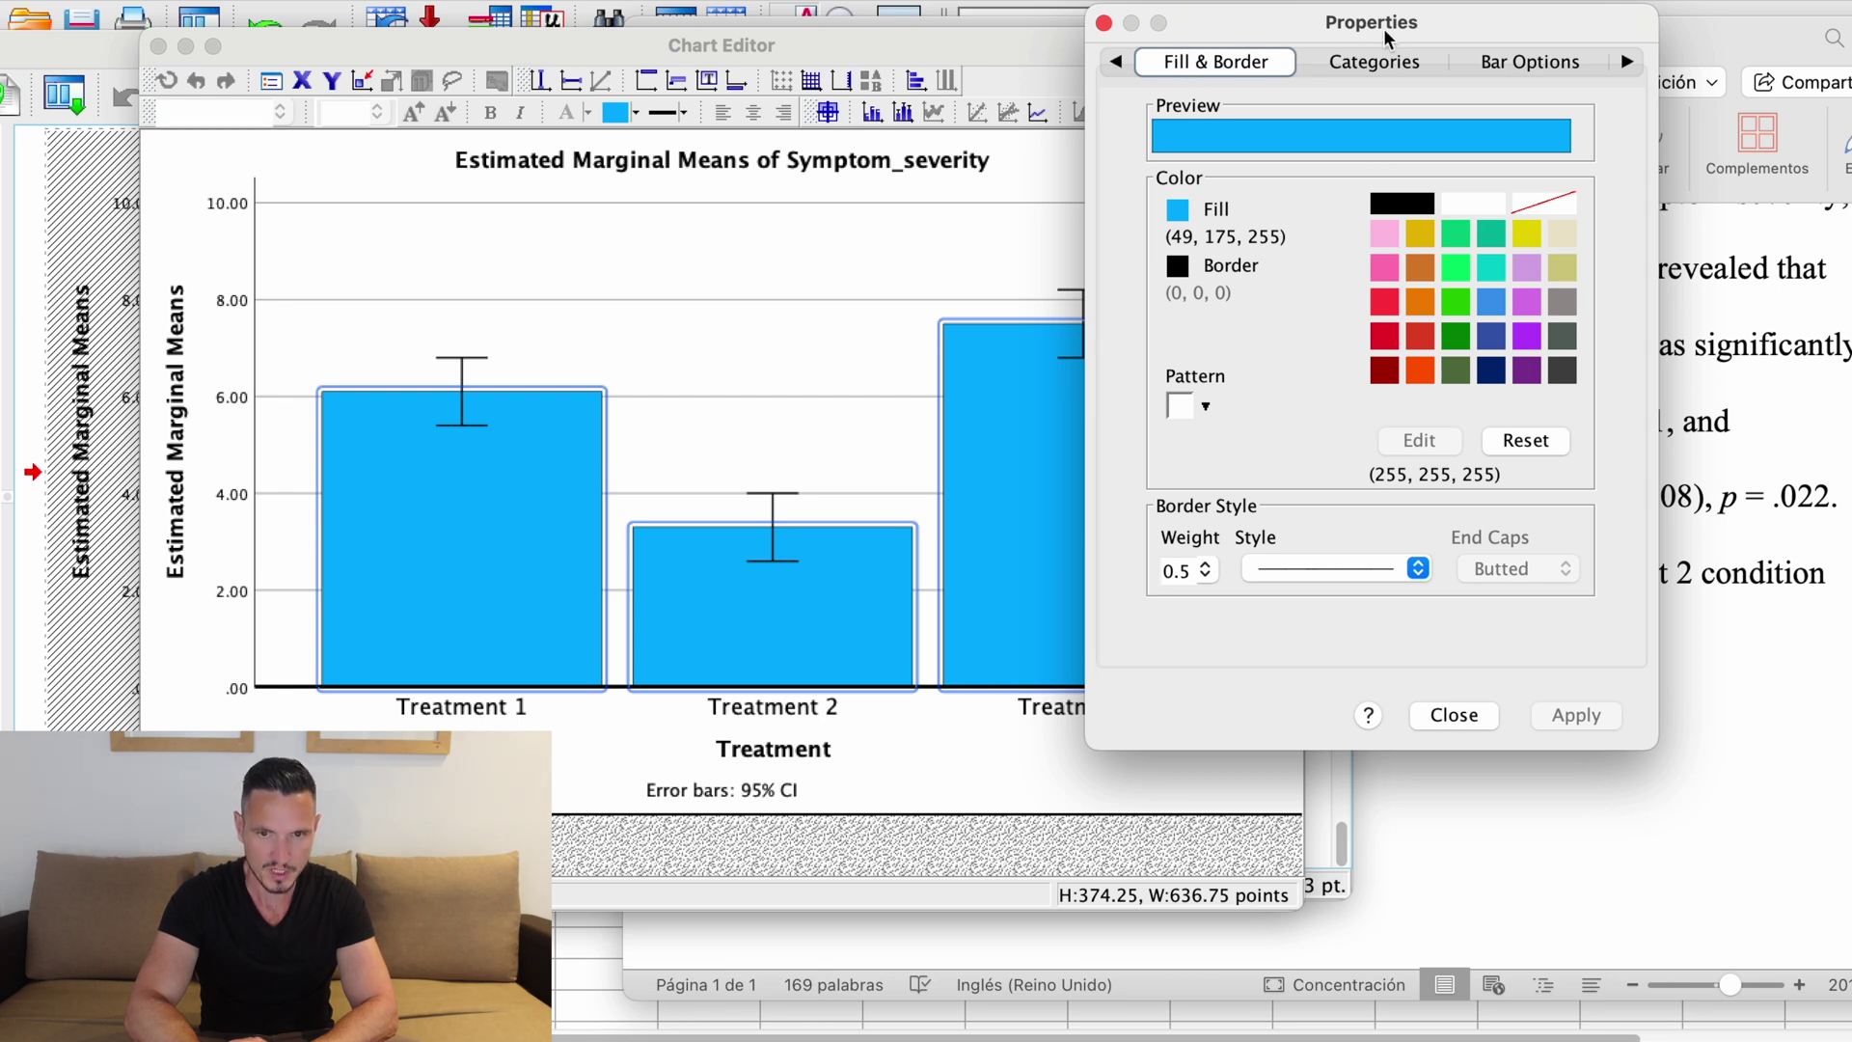
click(1559, 301)
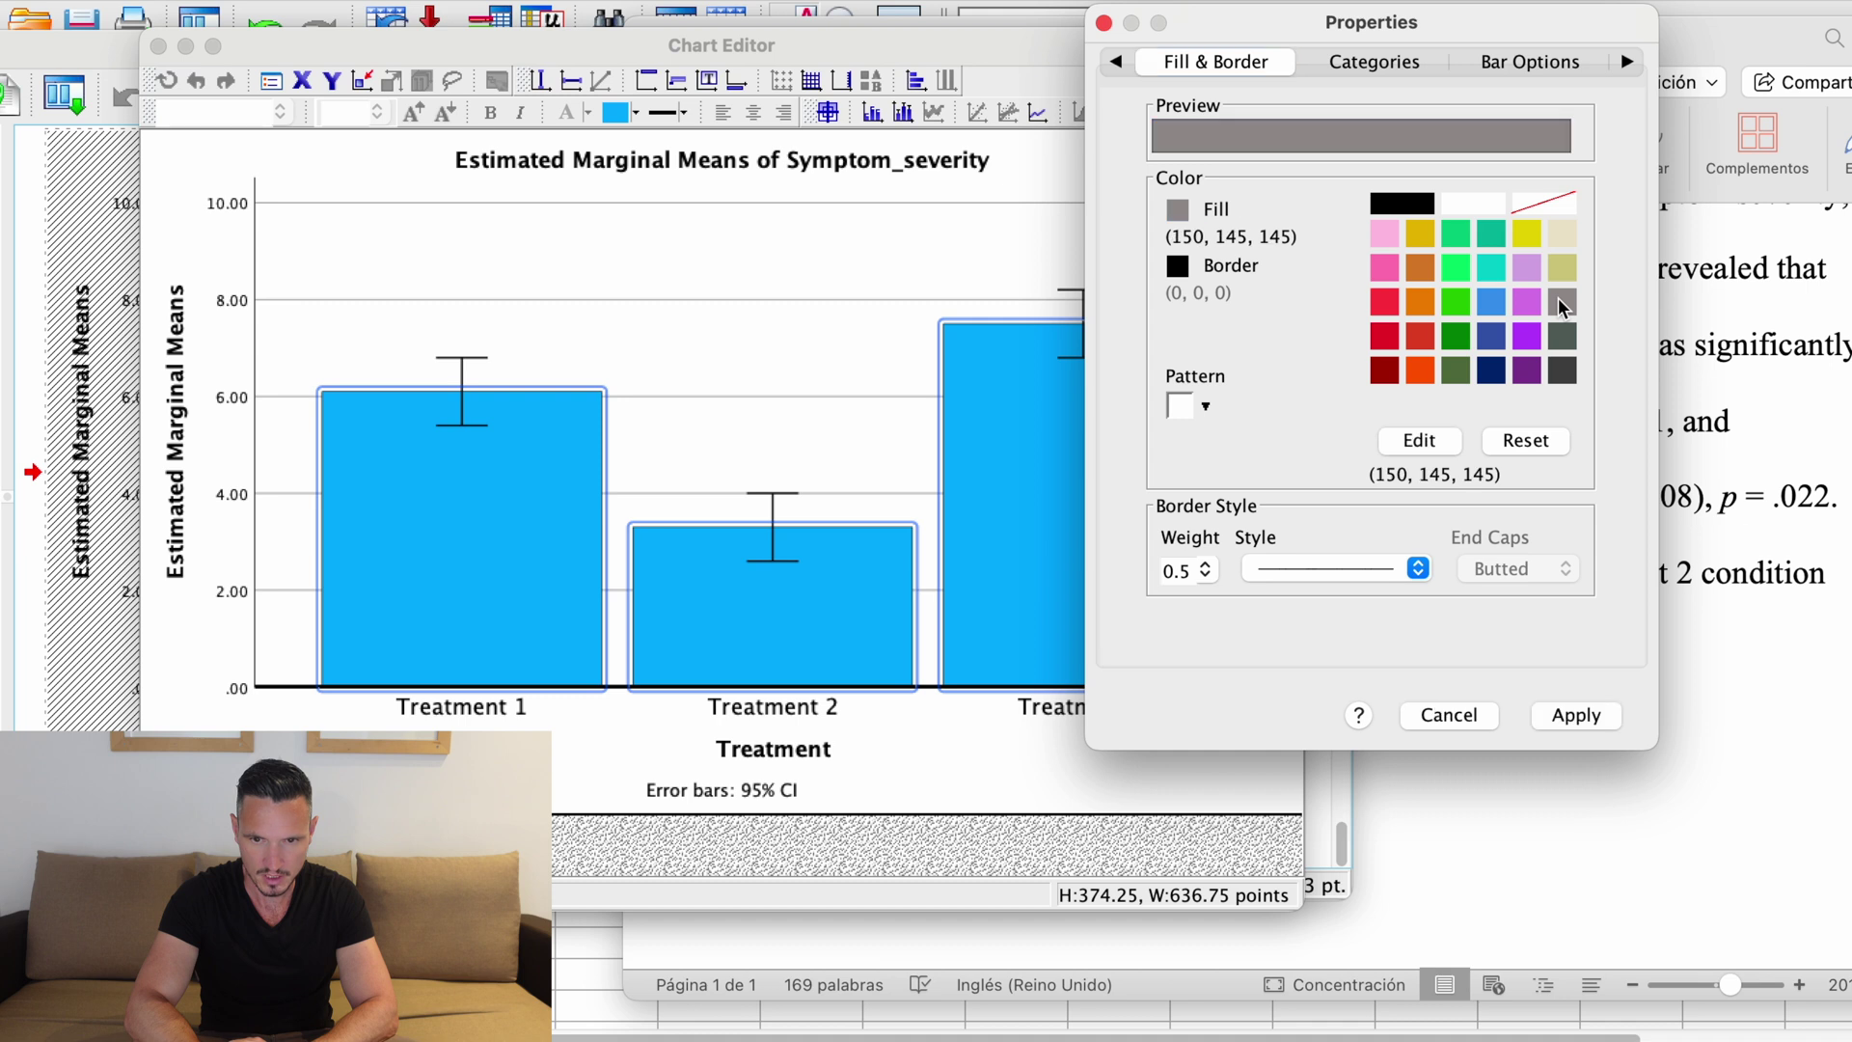
click(1603, 715)
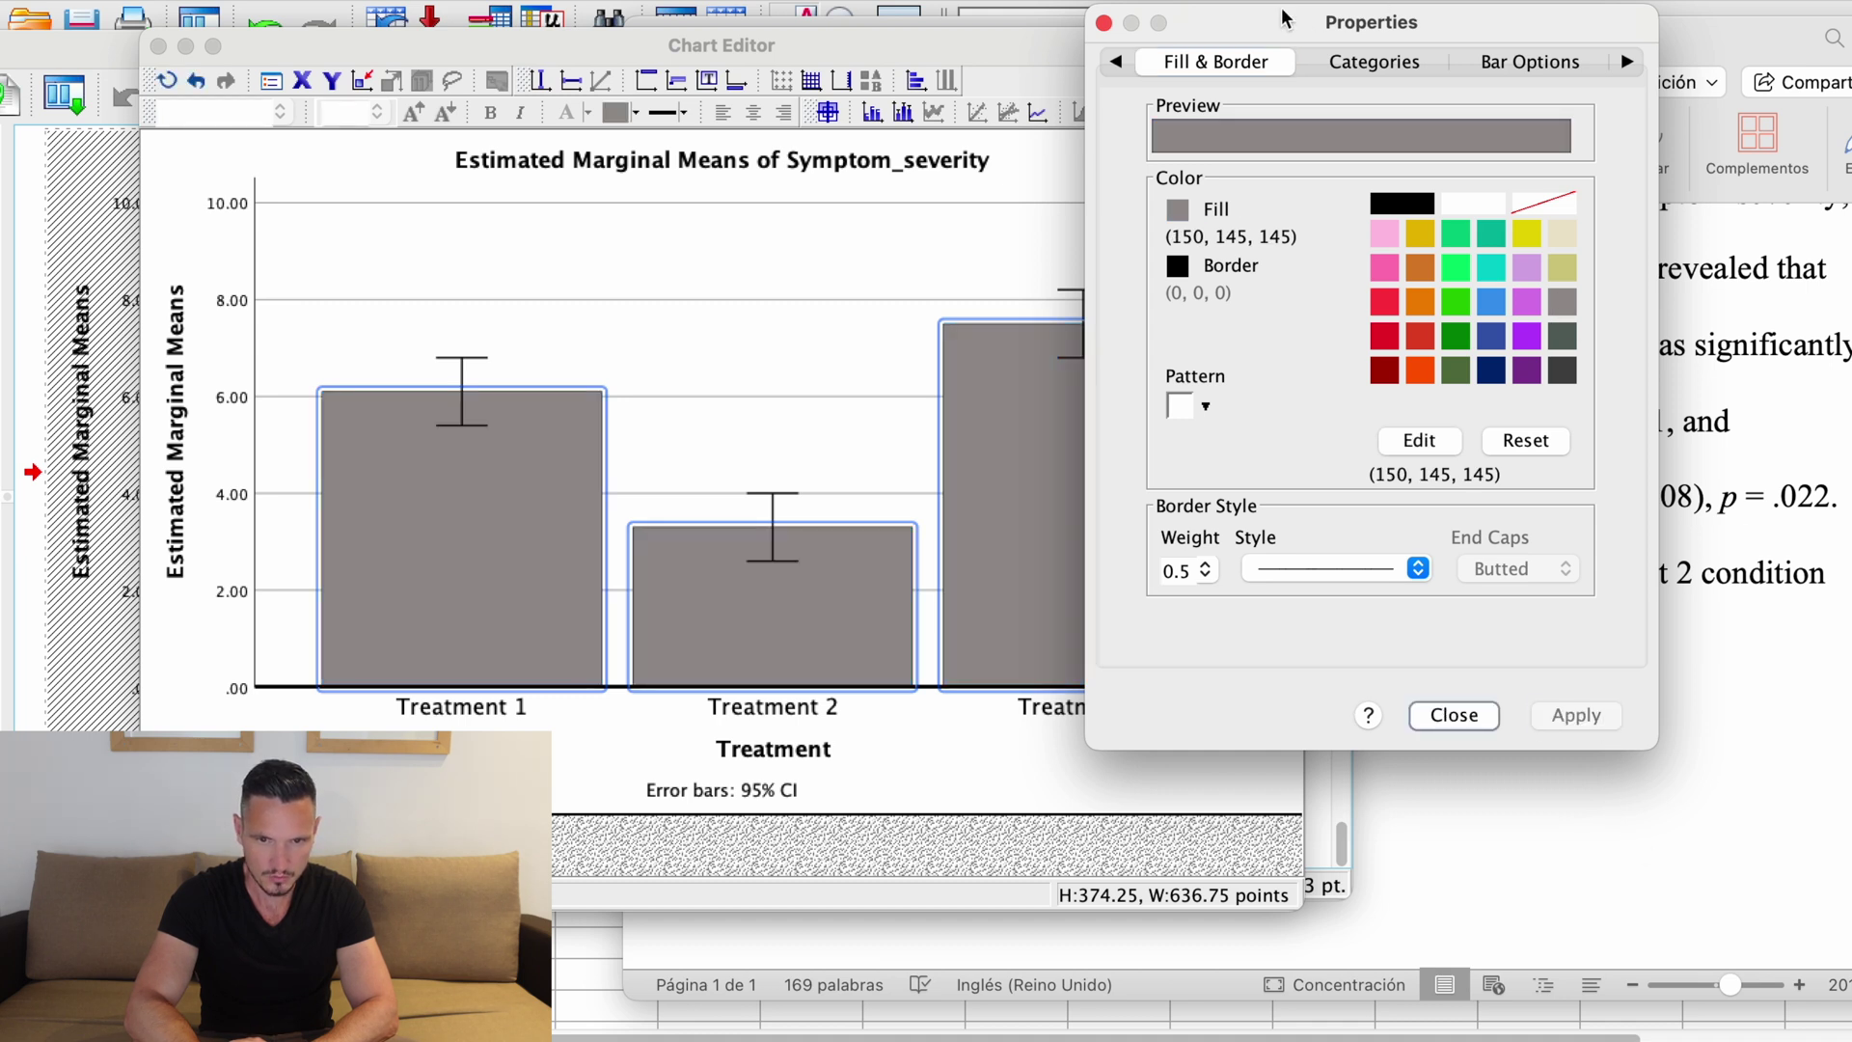
drag(1283, 14, 1469, 19)
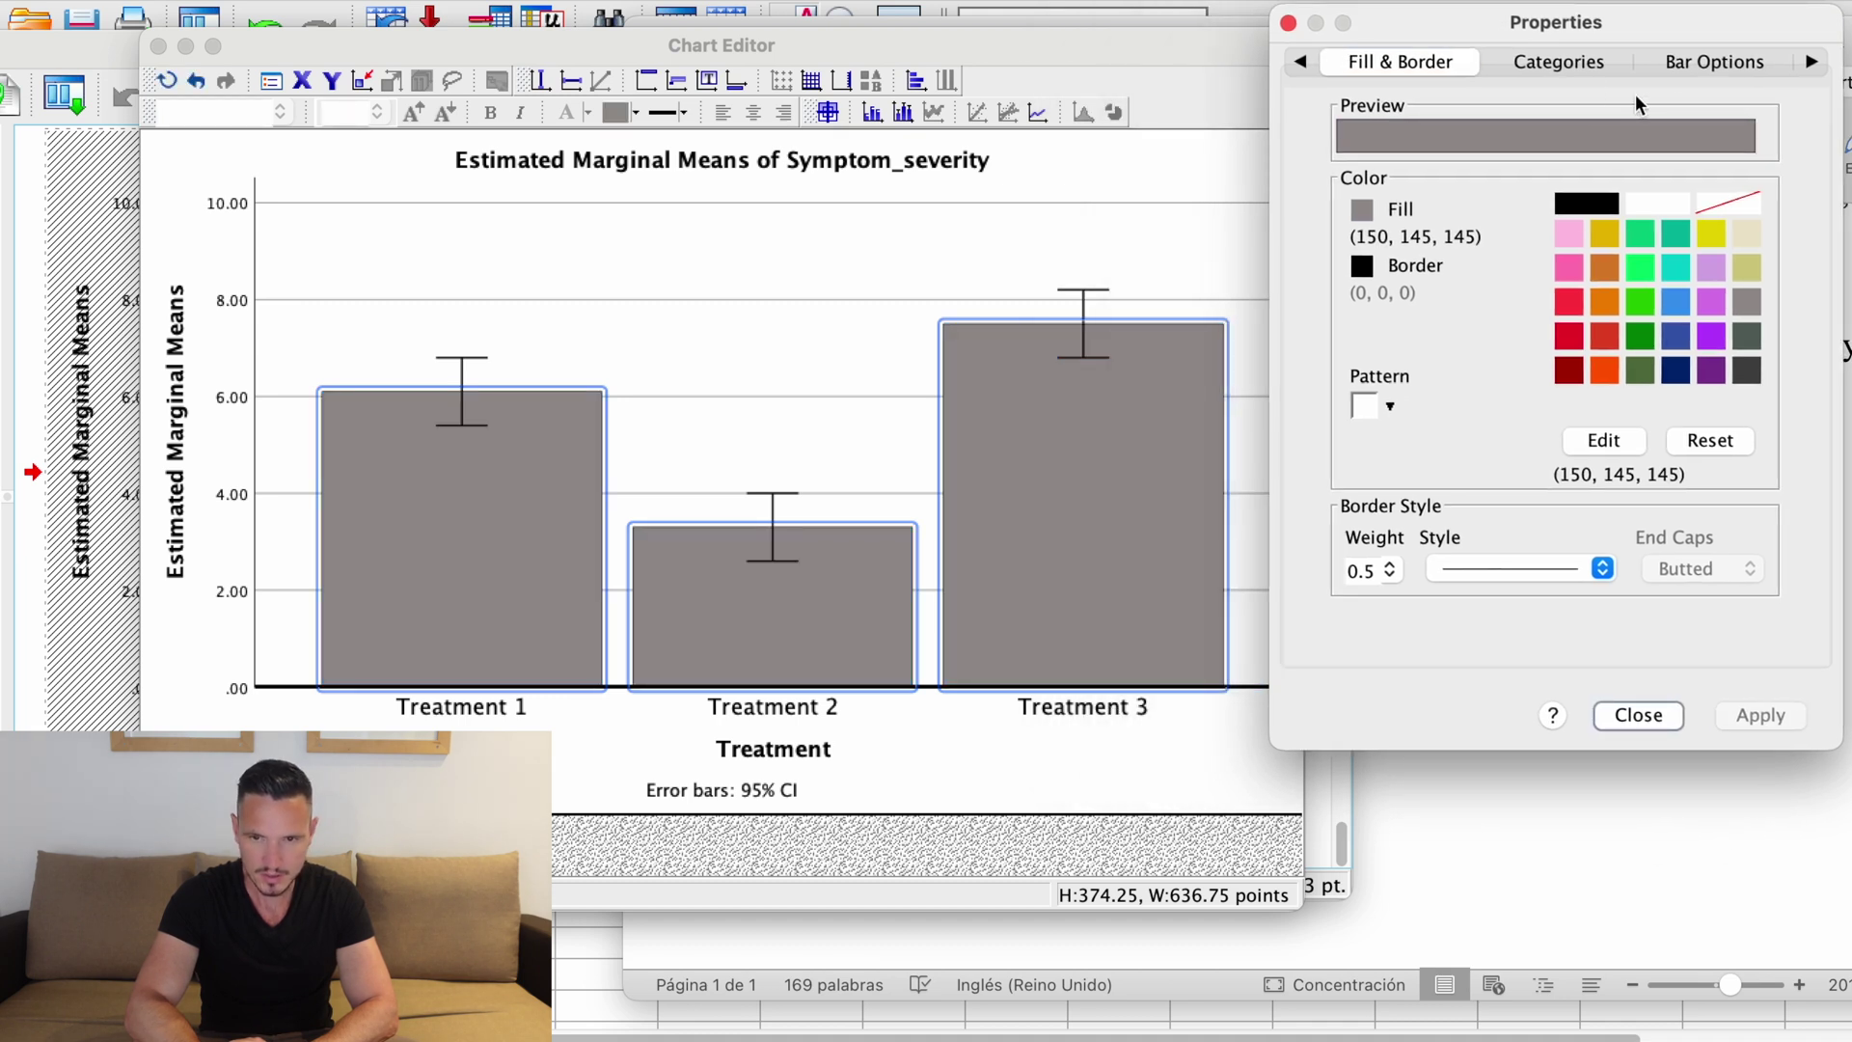
Set the width of the chart's bars to 40%
click(1731, 64)
drag(1549, 162, 1449, 182)
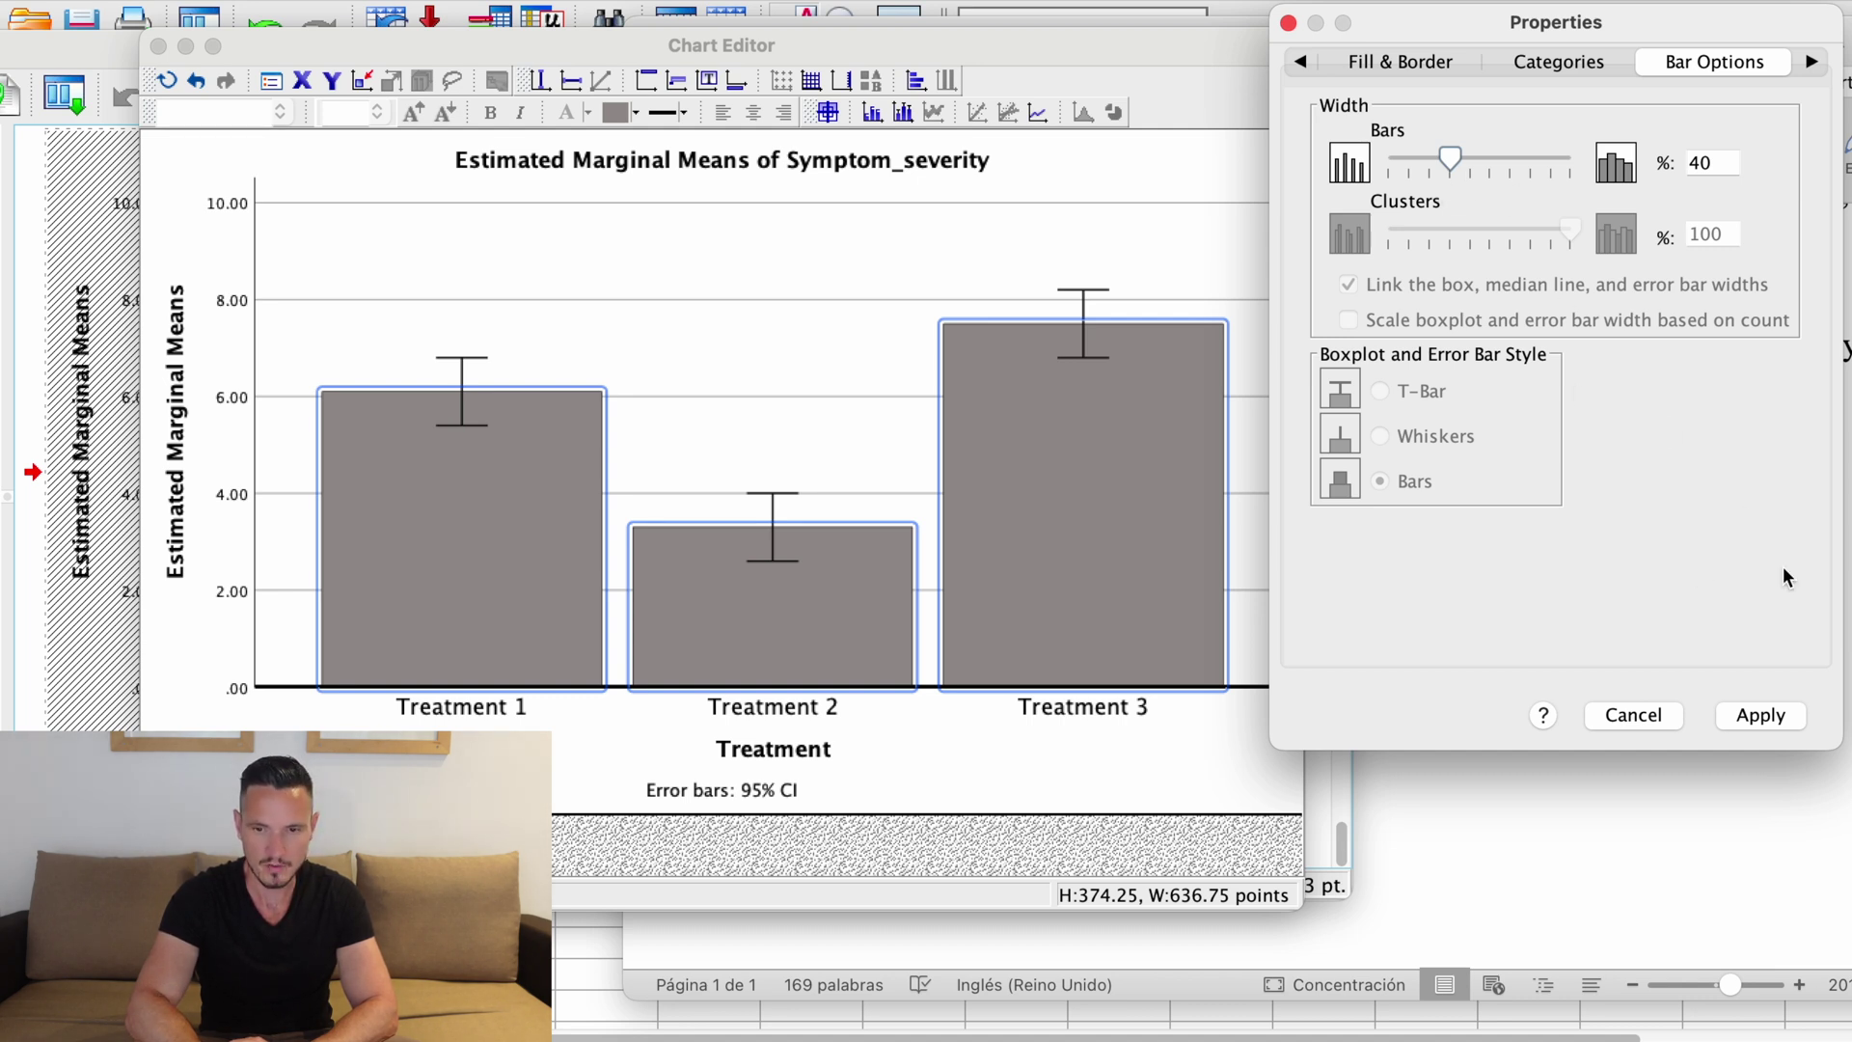
click(1760, 714)
click(1168, 724)
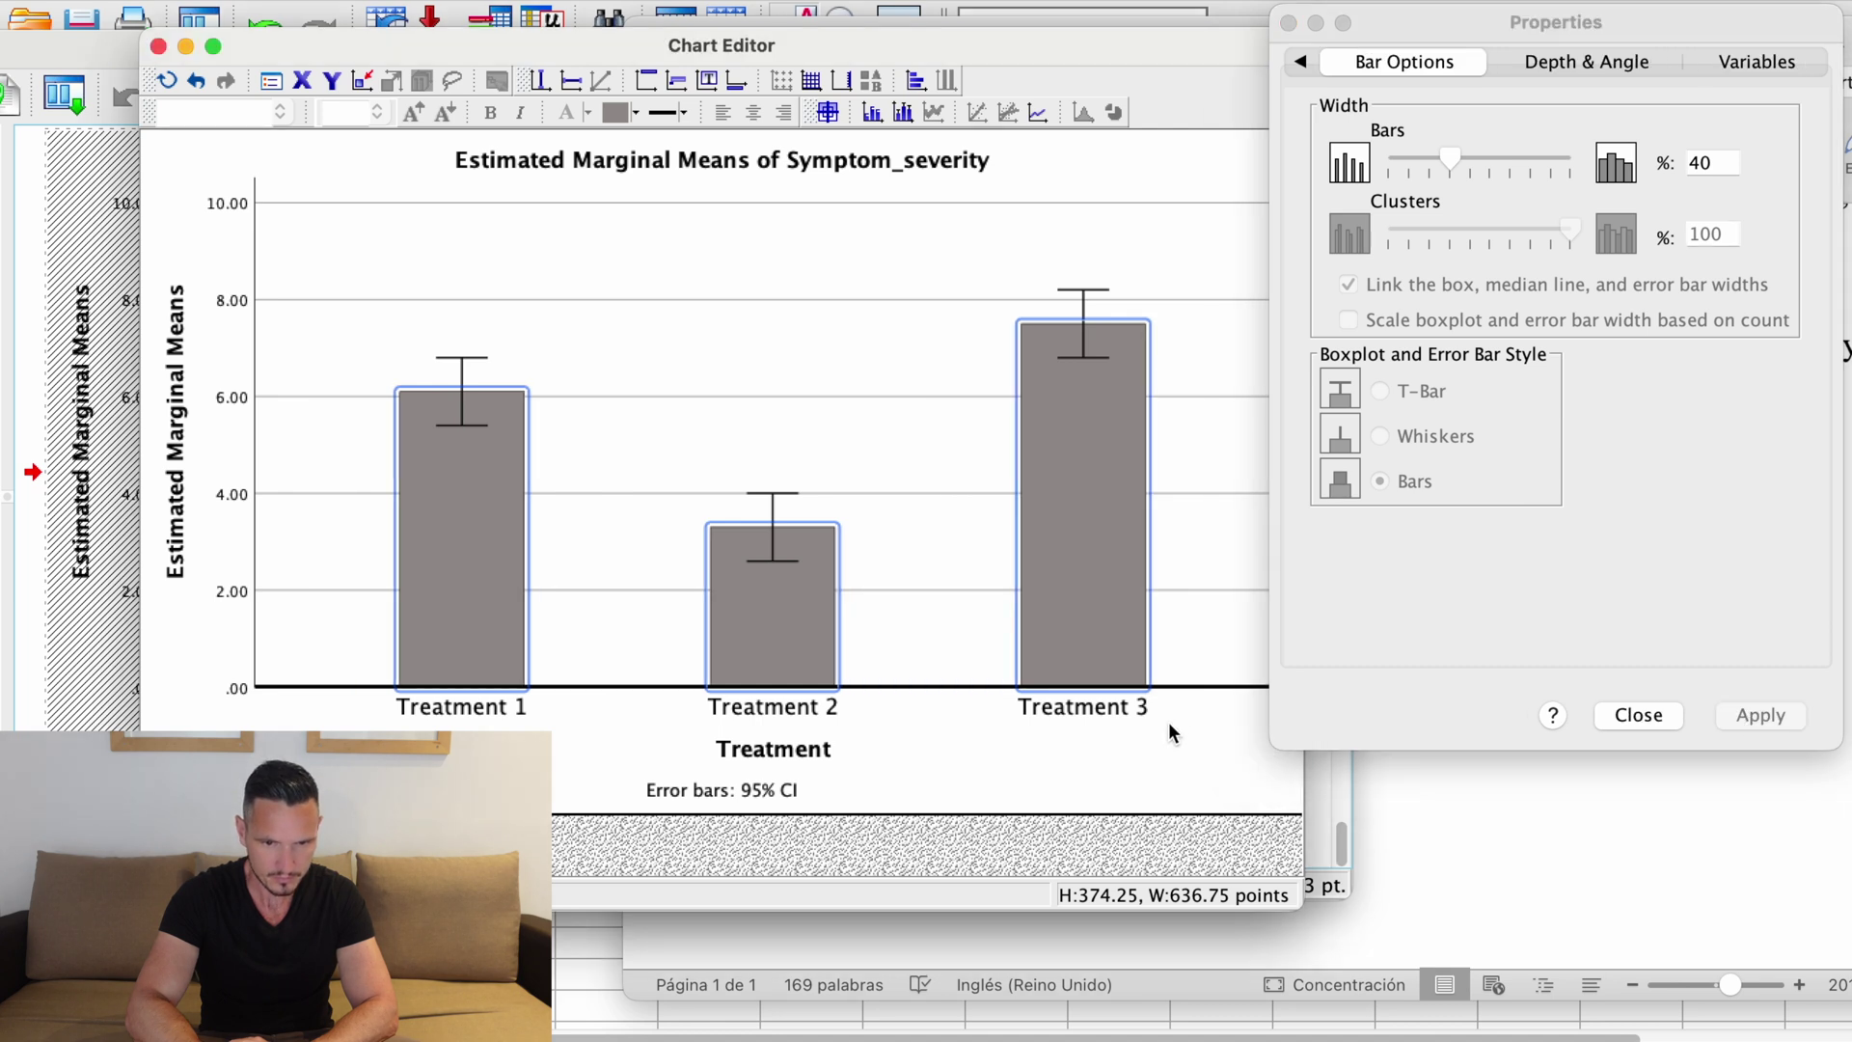
Delete the chart title and the footnote about the 95% CI error bars
click(1044, 148)
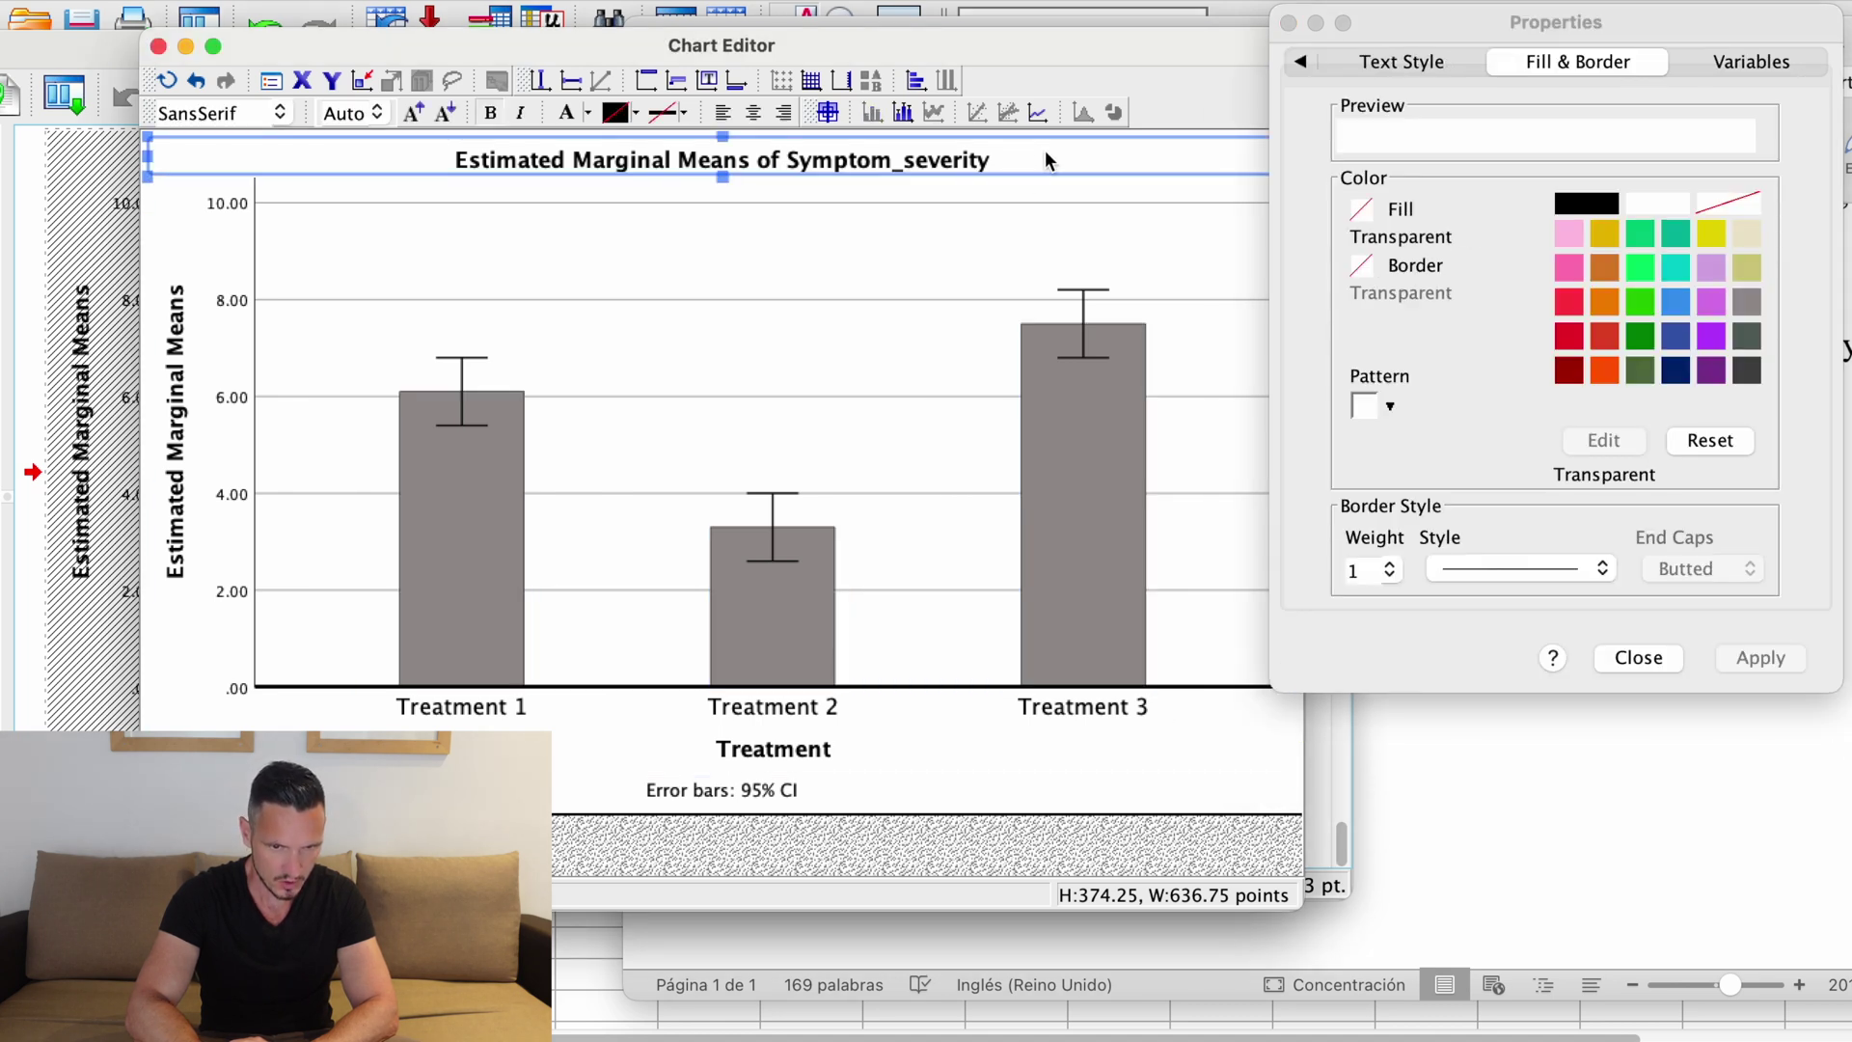
click(932, 162)
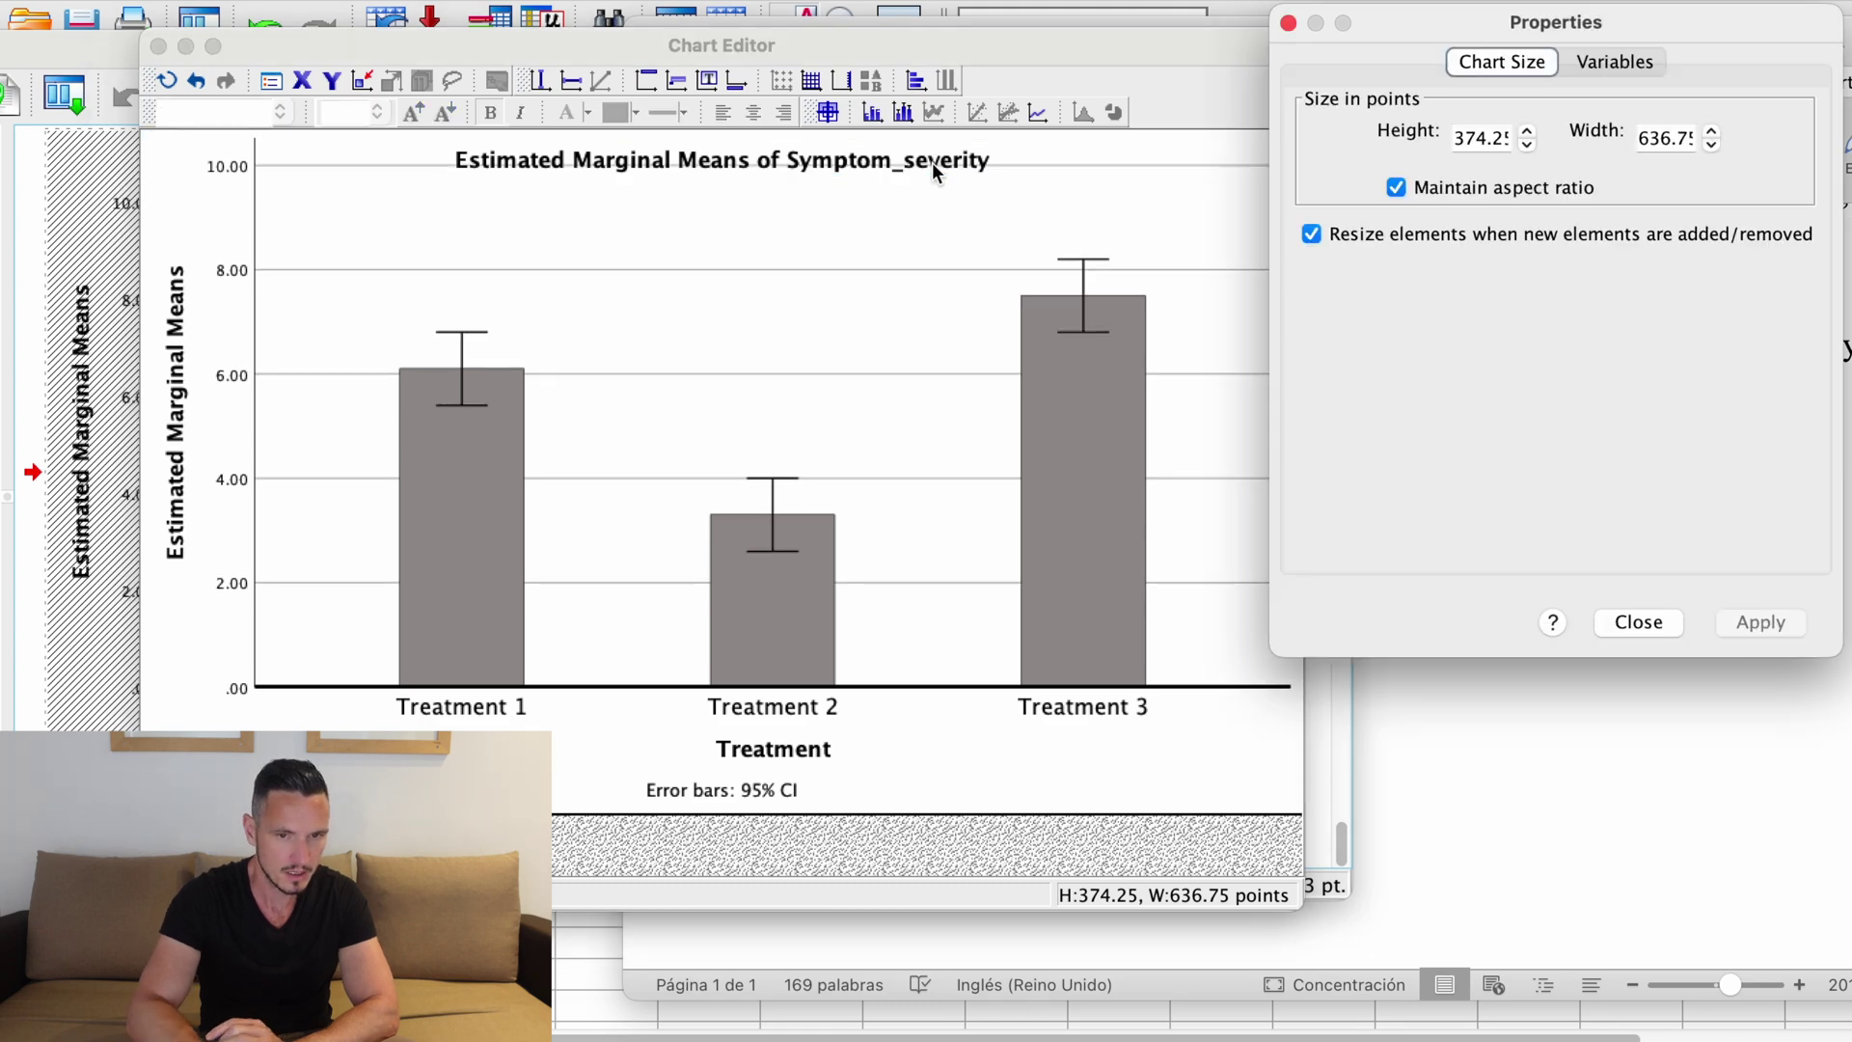
click(910, 164)
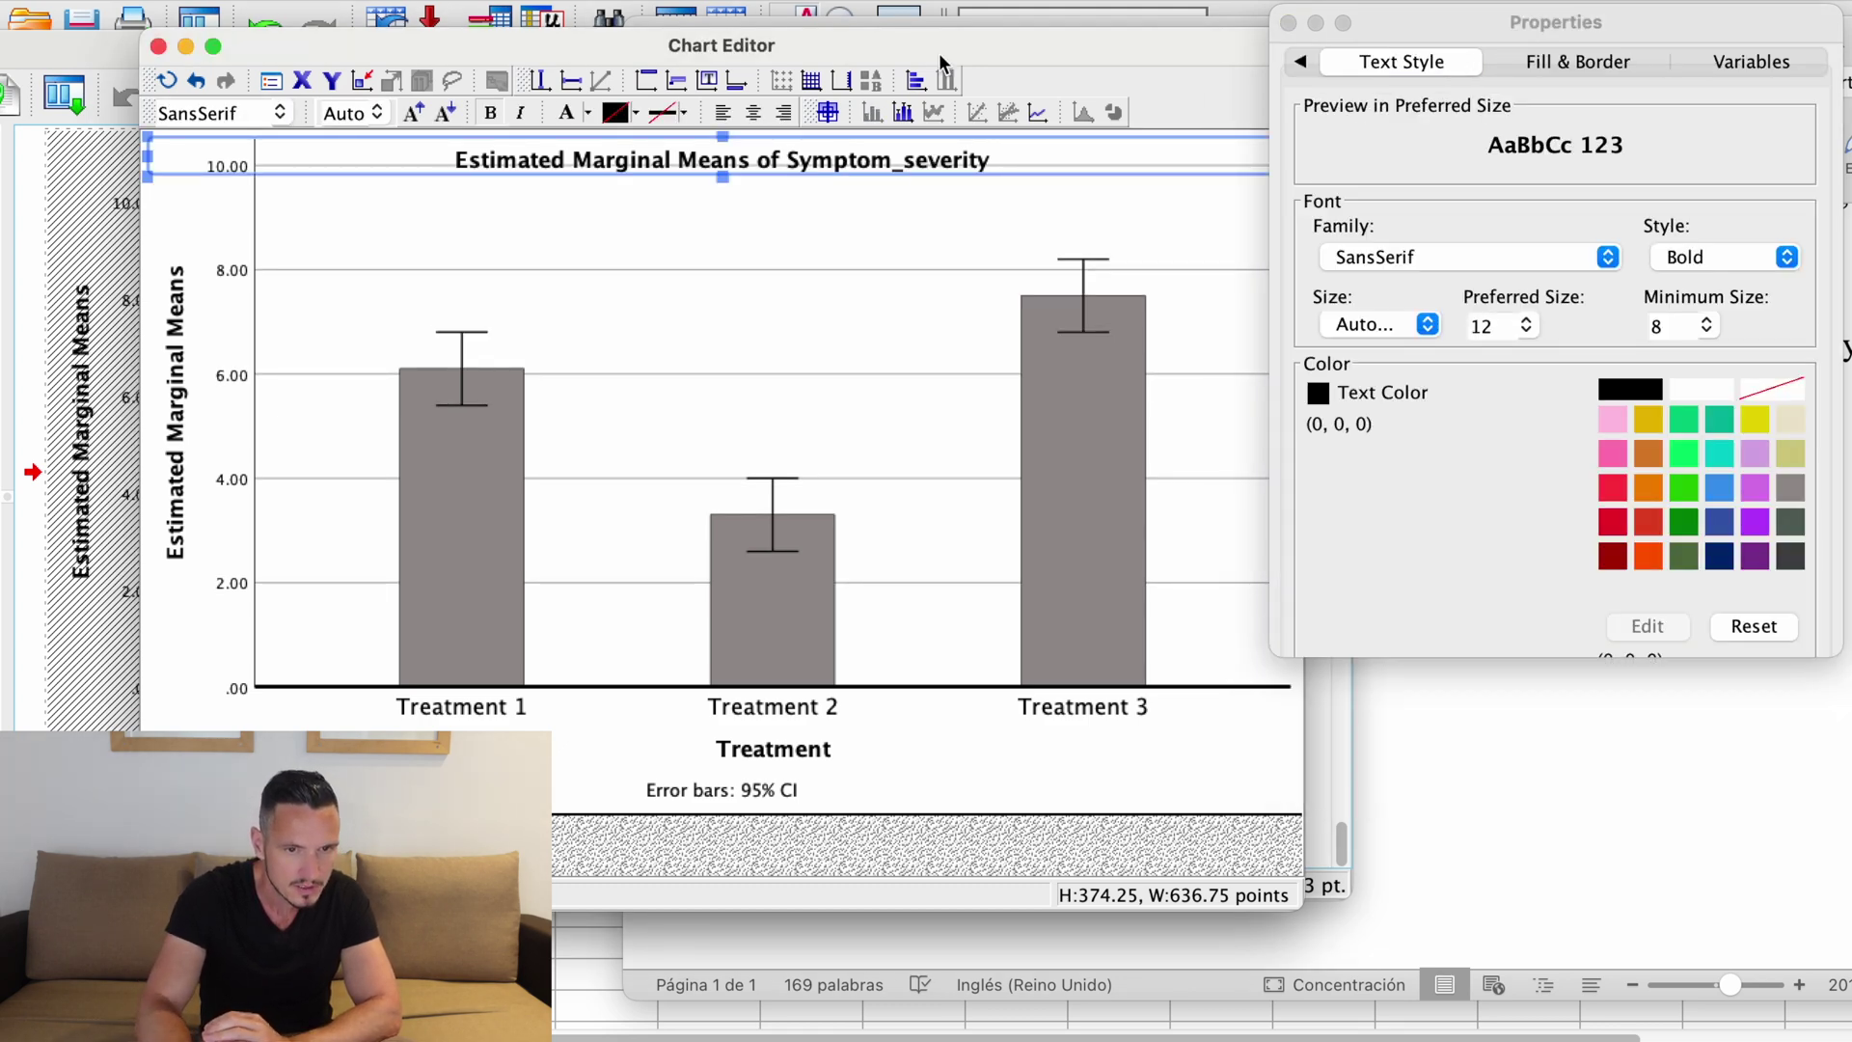
click(800, 728)
click(751, 793)
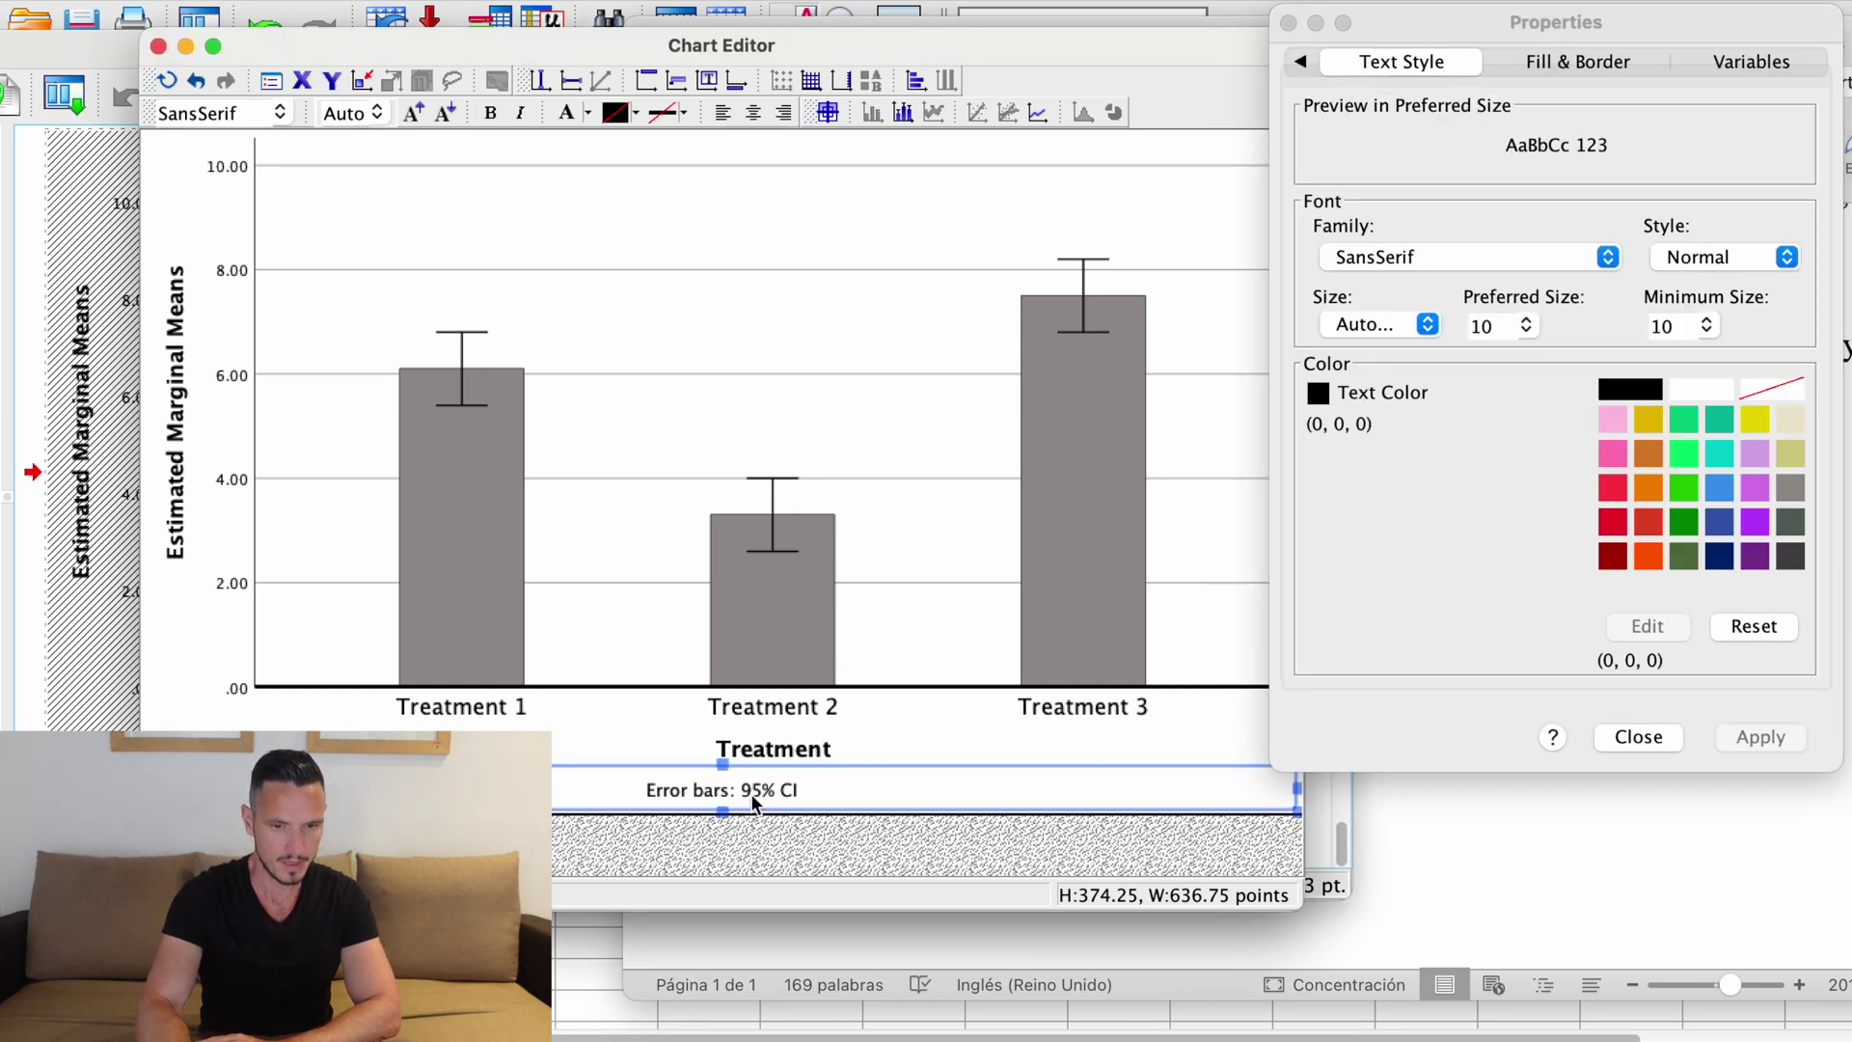
key(Delete)
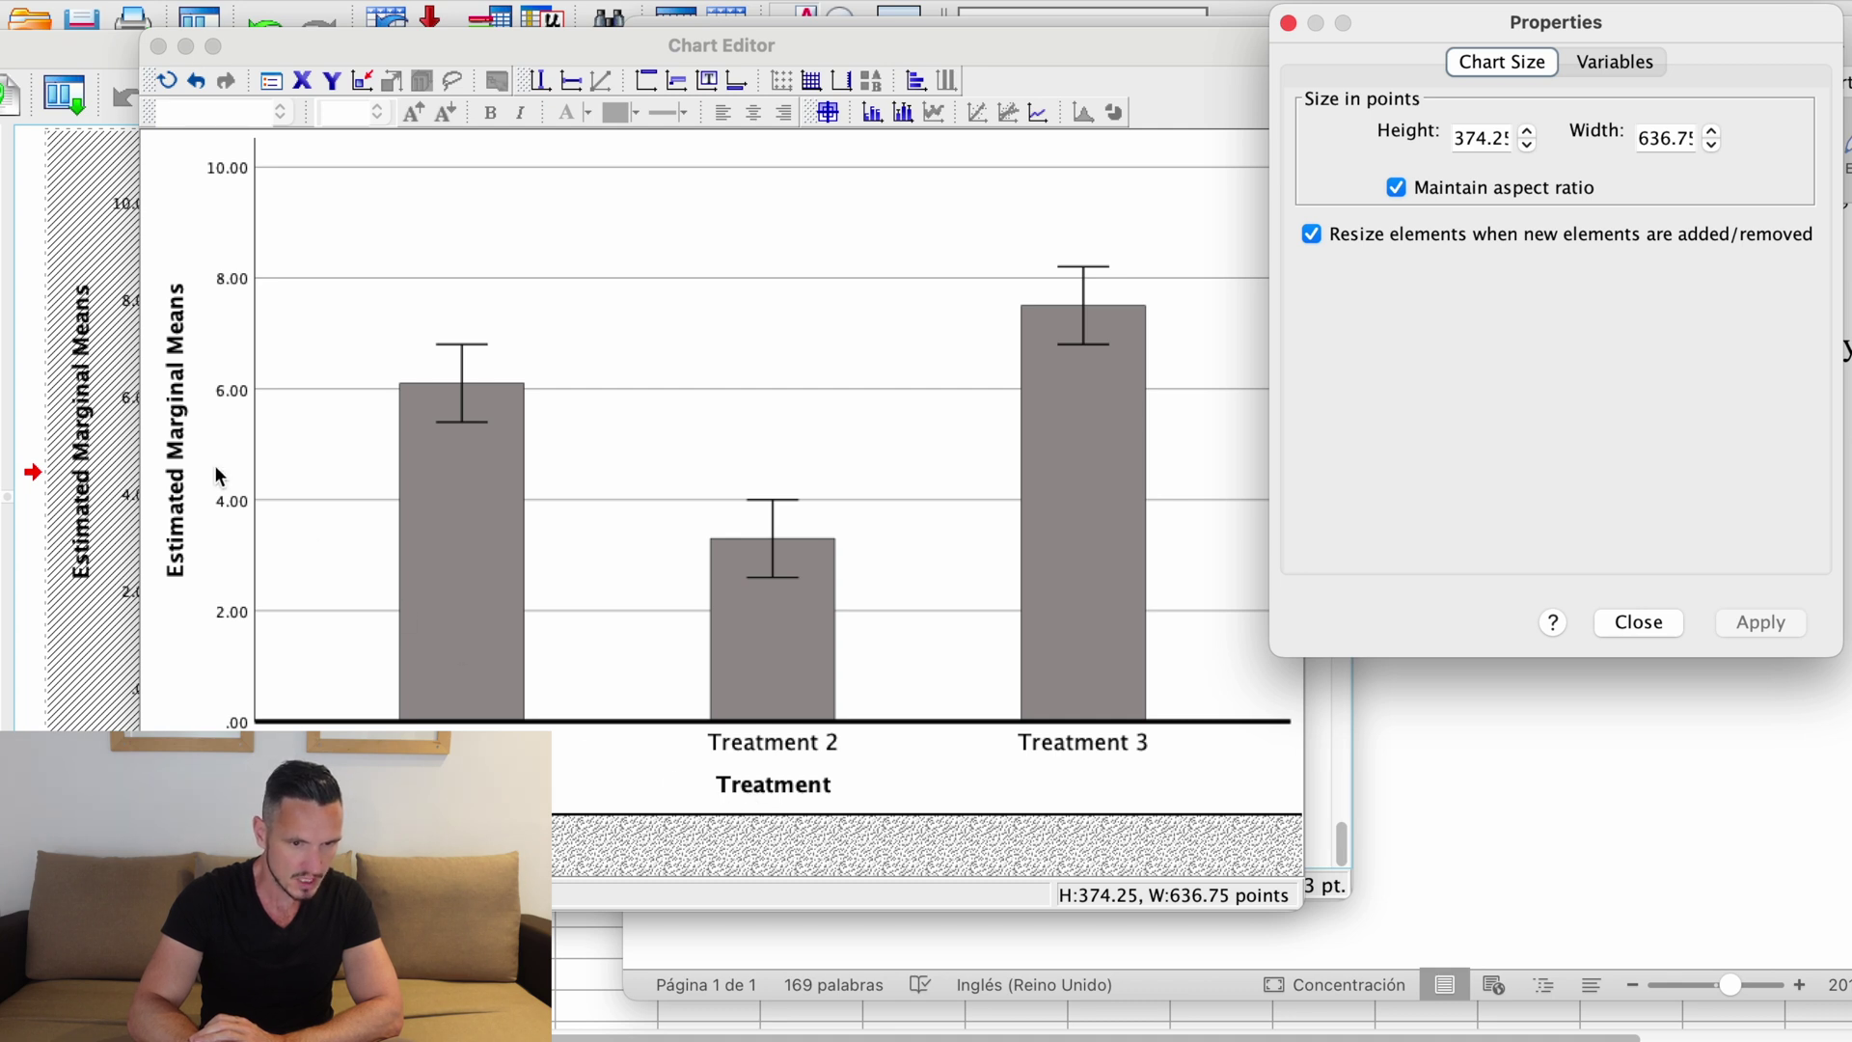
Replace the chart's y-axis title text with "Symptom severity"
click(180, 446)
click(180, 446)
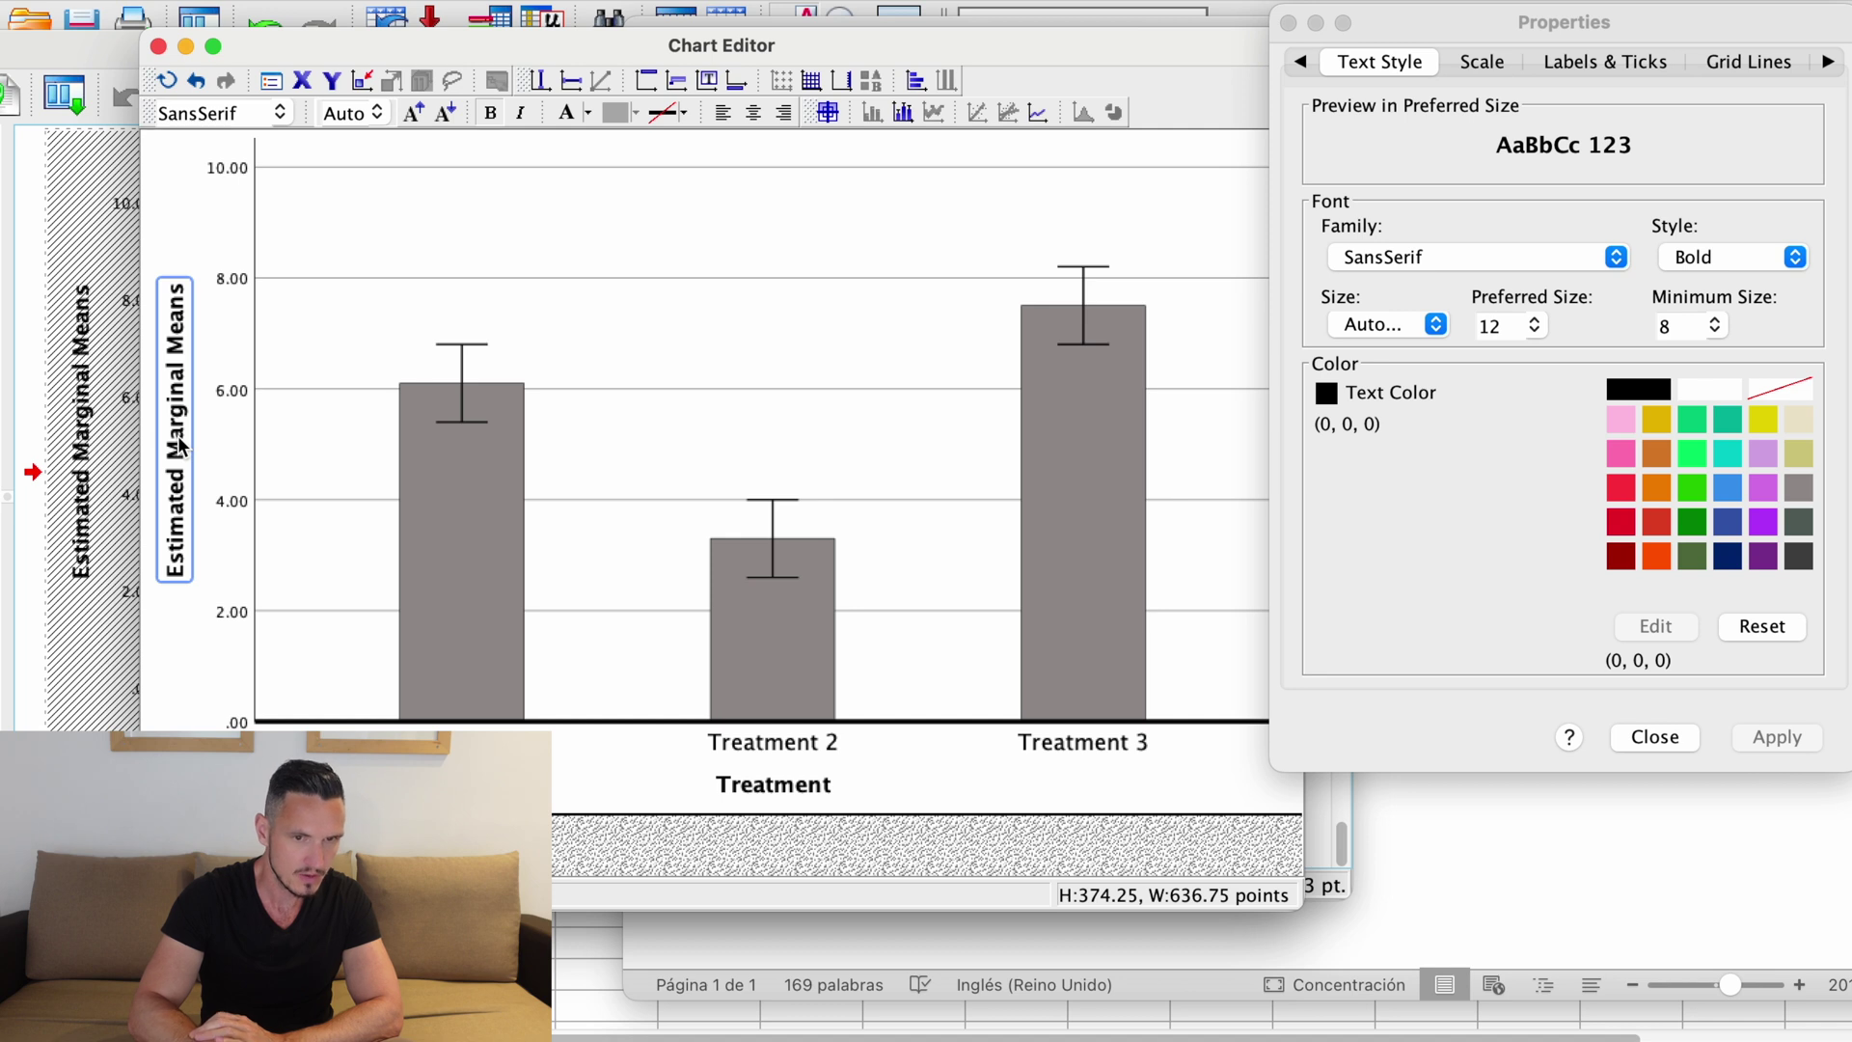
click(180, 445)
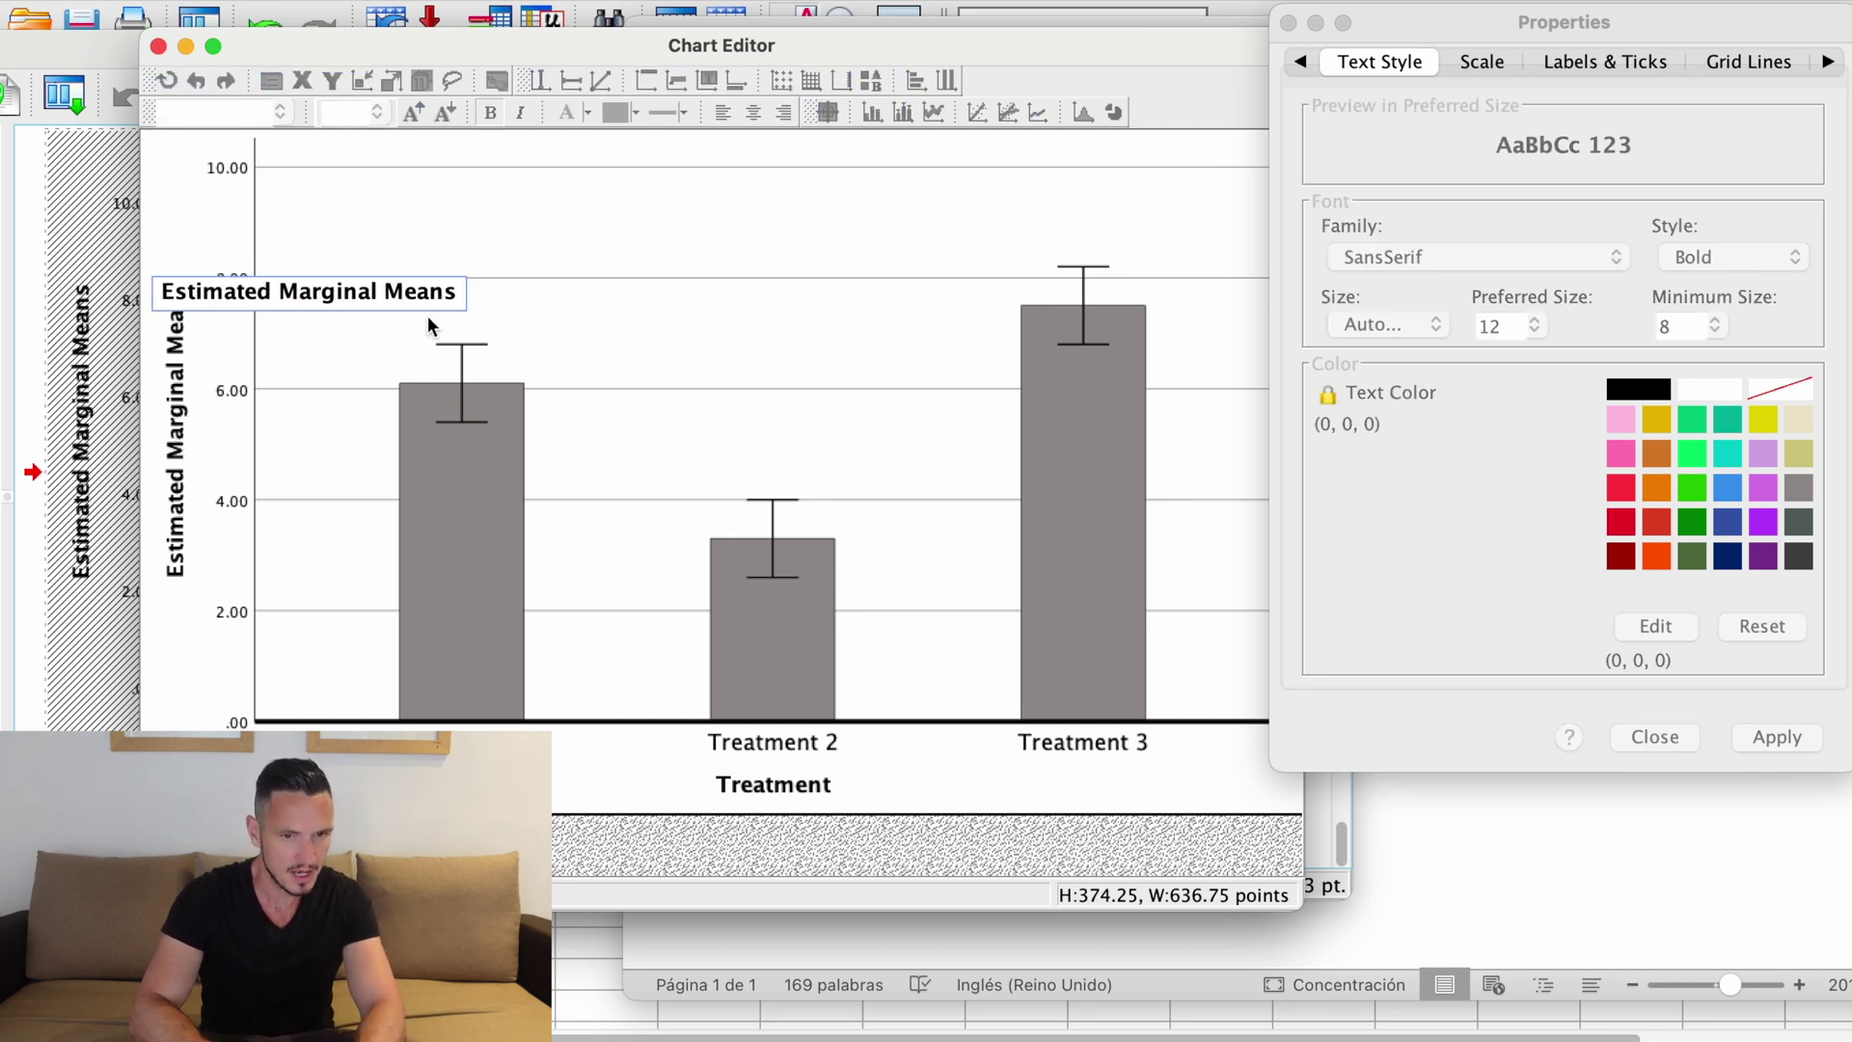
drag(454, 294, 289, 262)
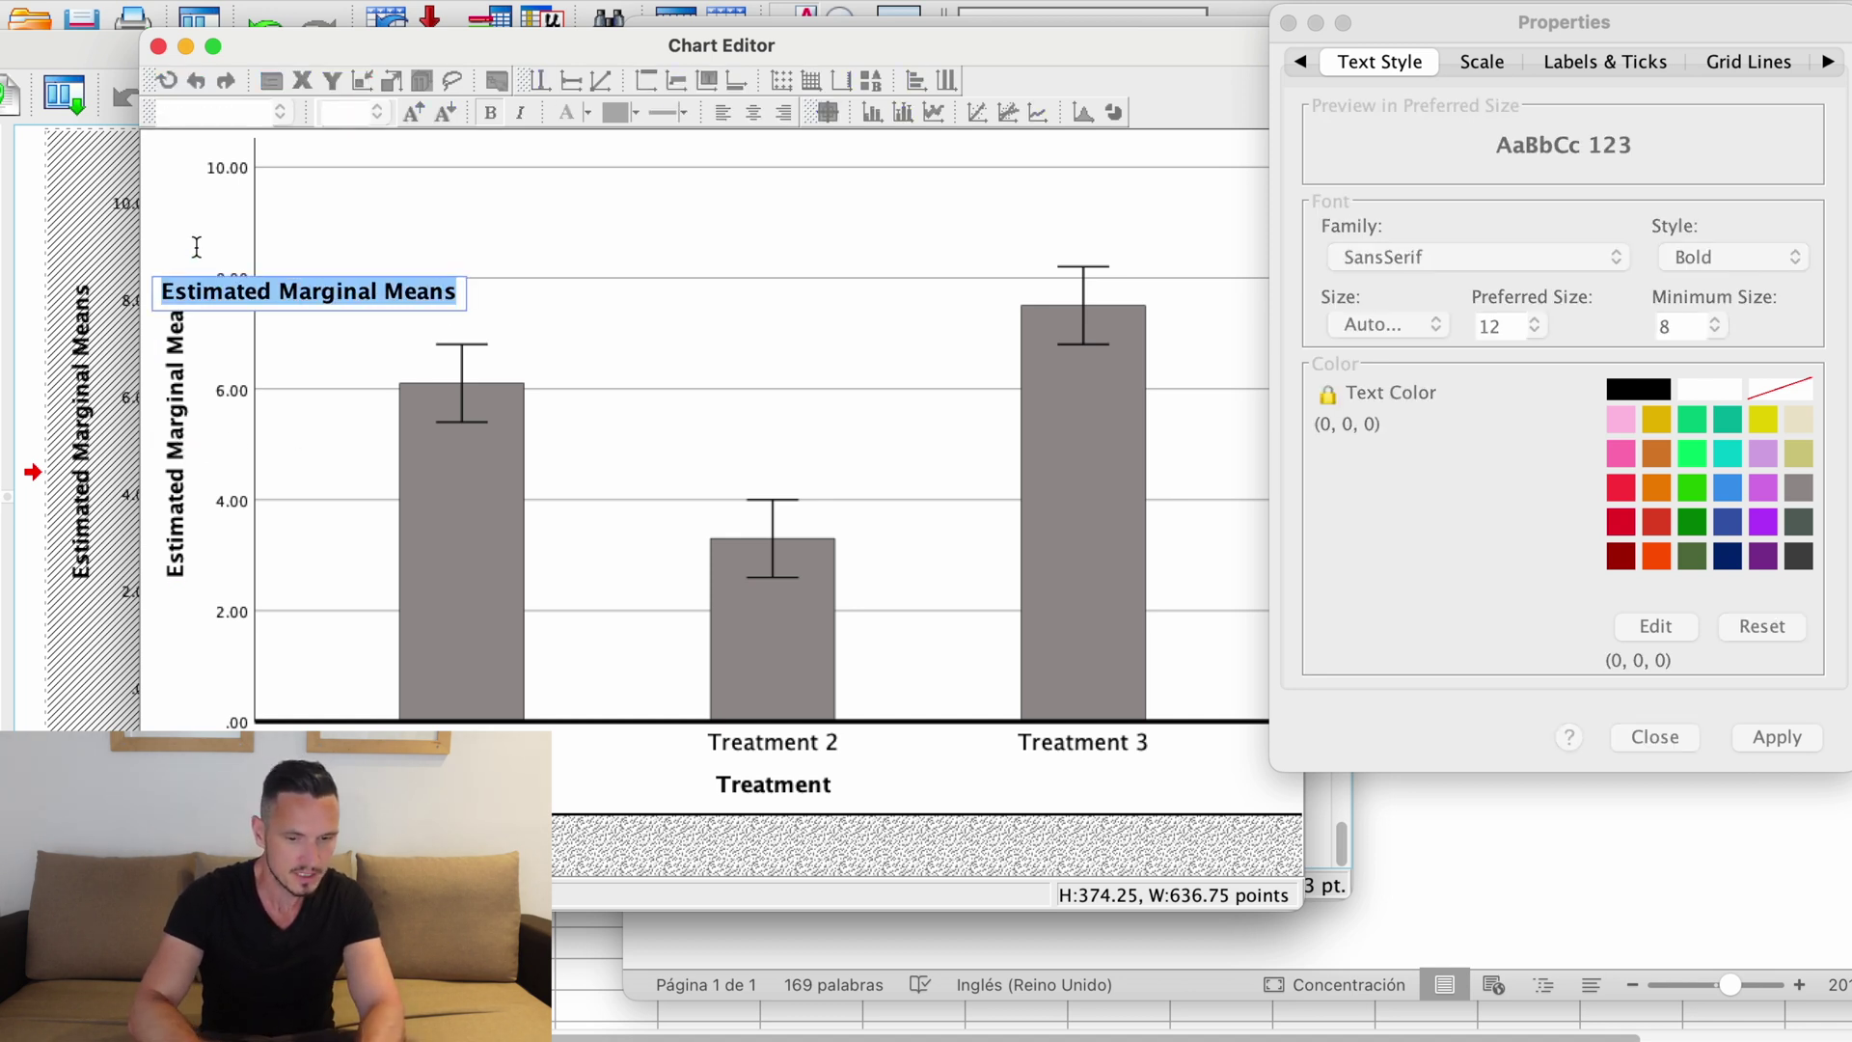
text(Severit)
key(BackSpace)
key(BackSpace)
key(BackSpace)
key(BackSpace)
key(BackSpace)
key(BackSpace)
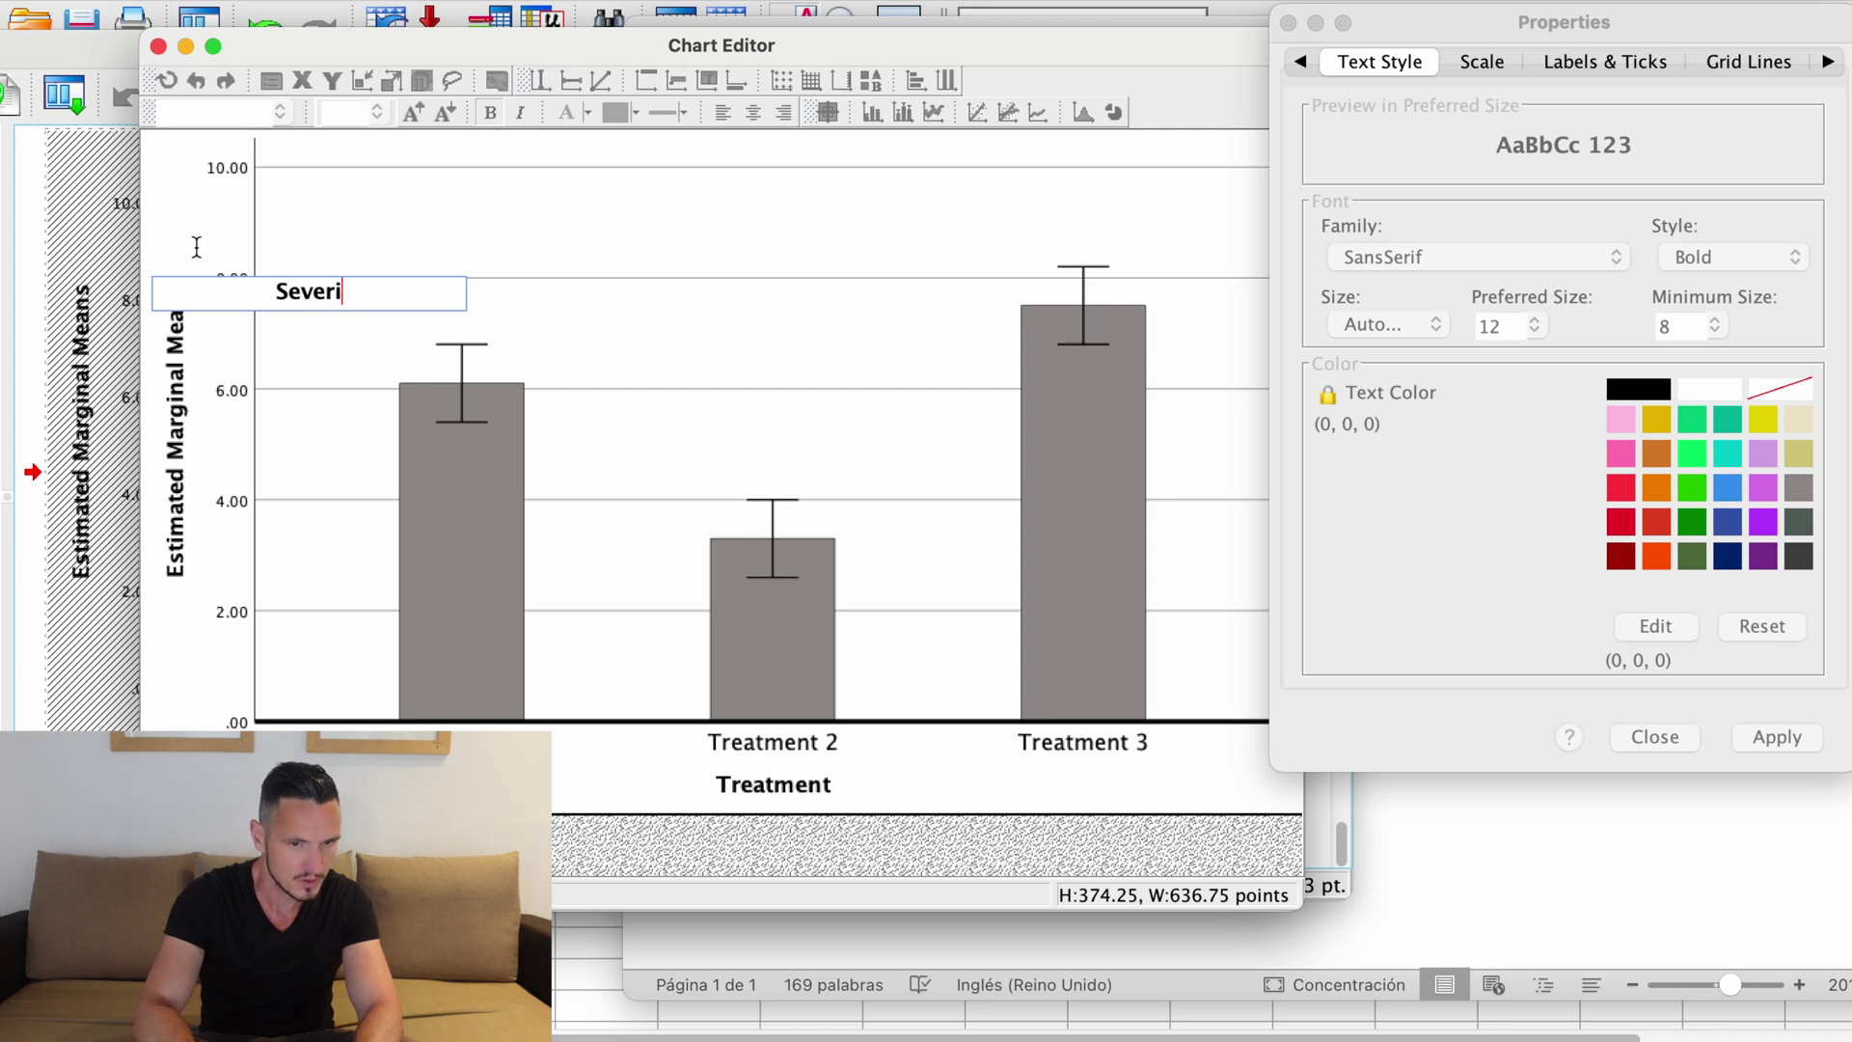
text(ymp)
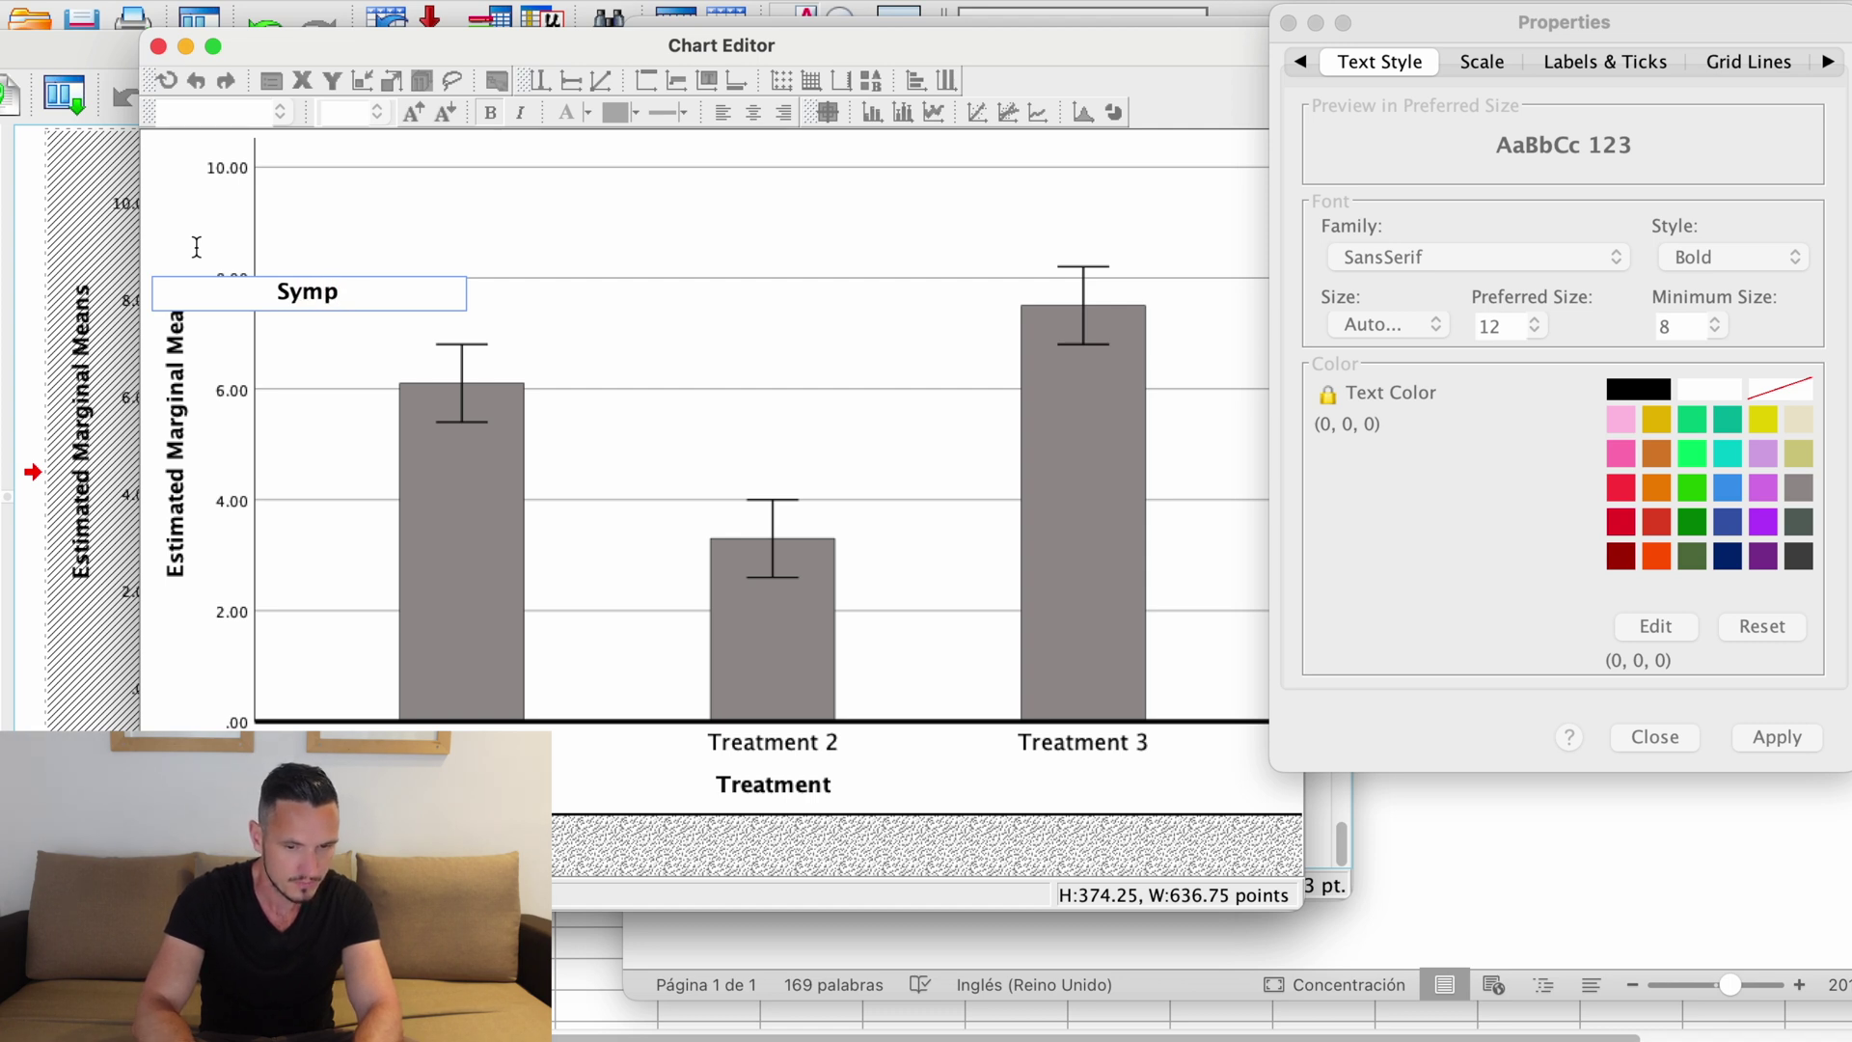
text(tom severity)
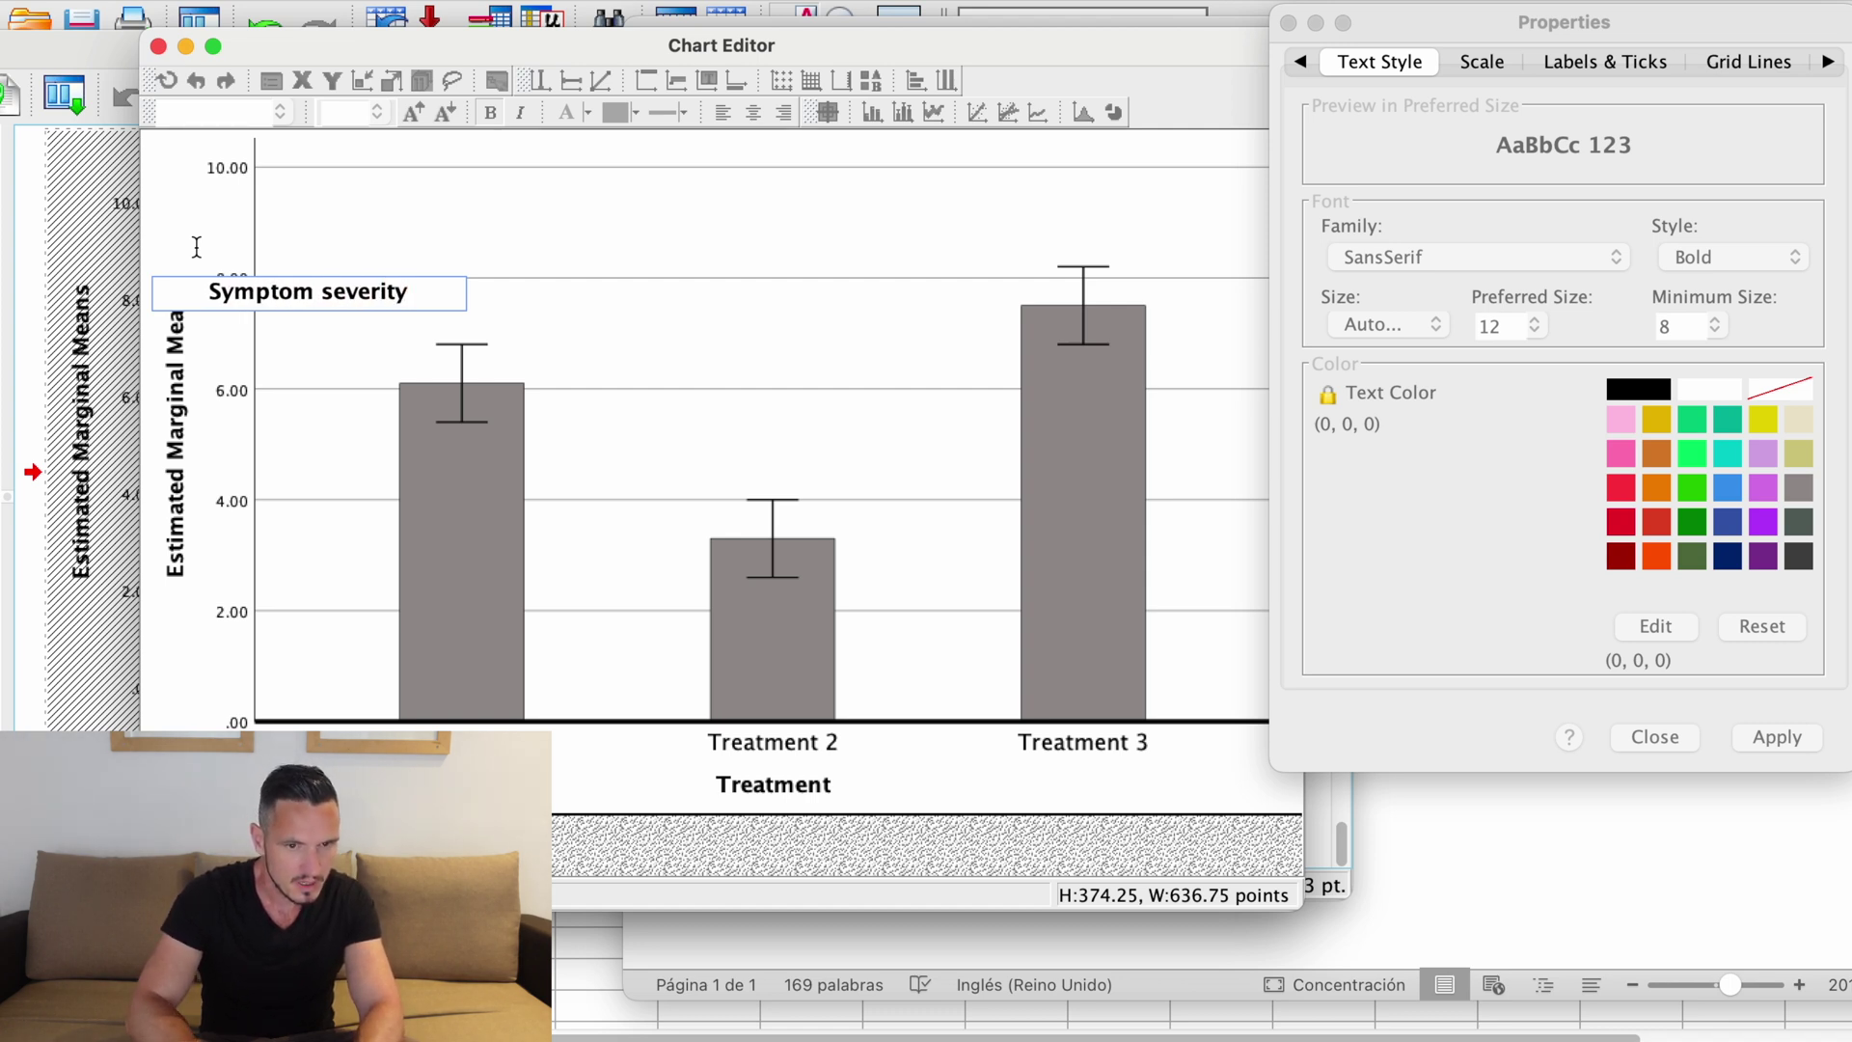
click(197, 247)
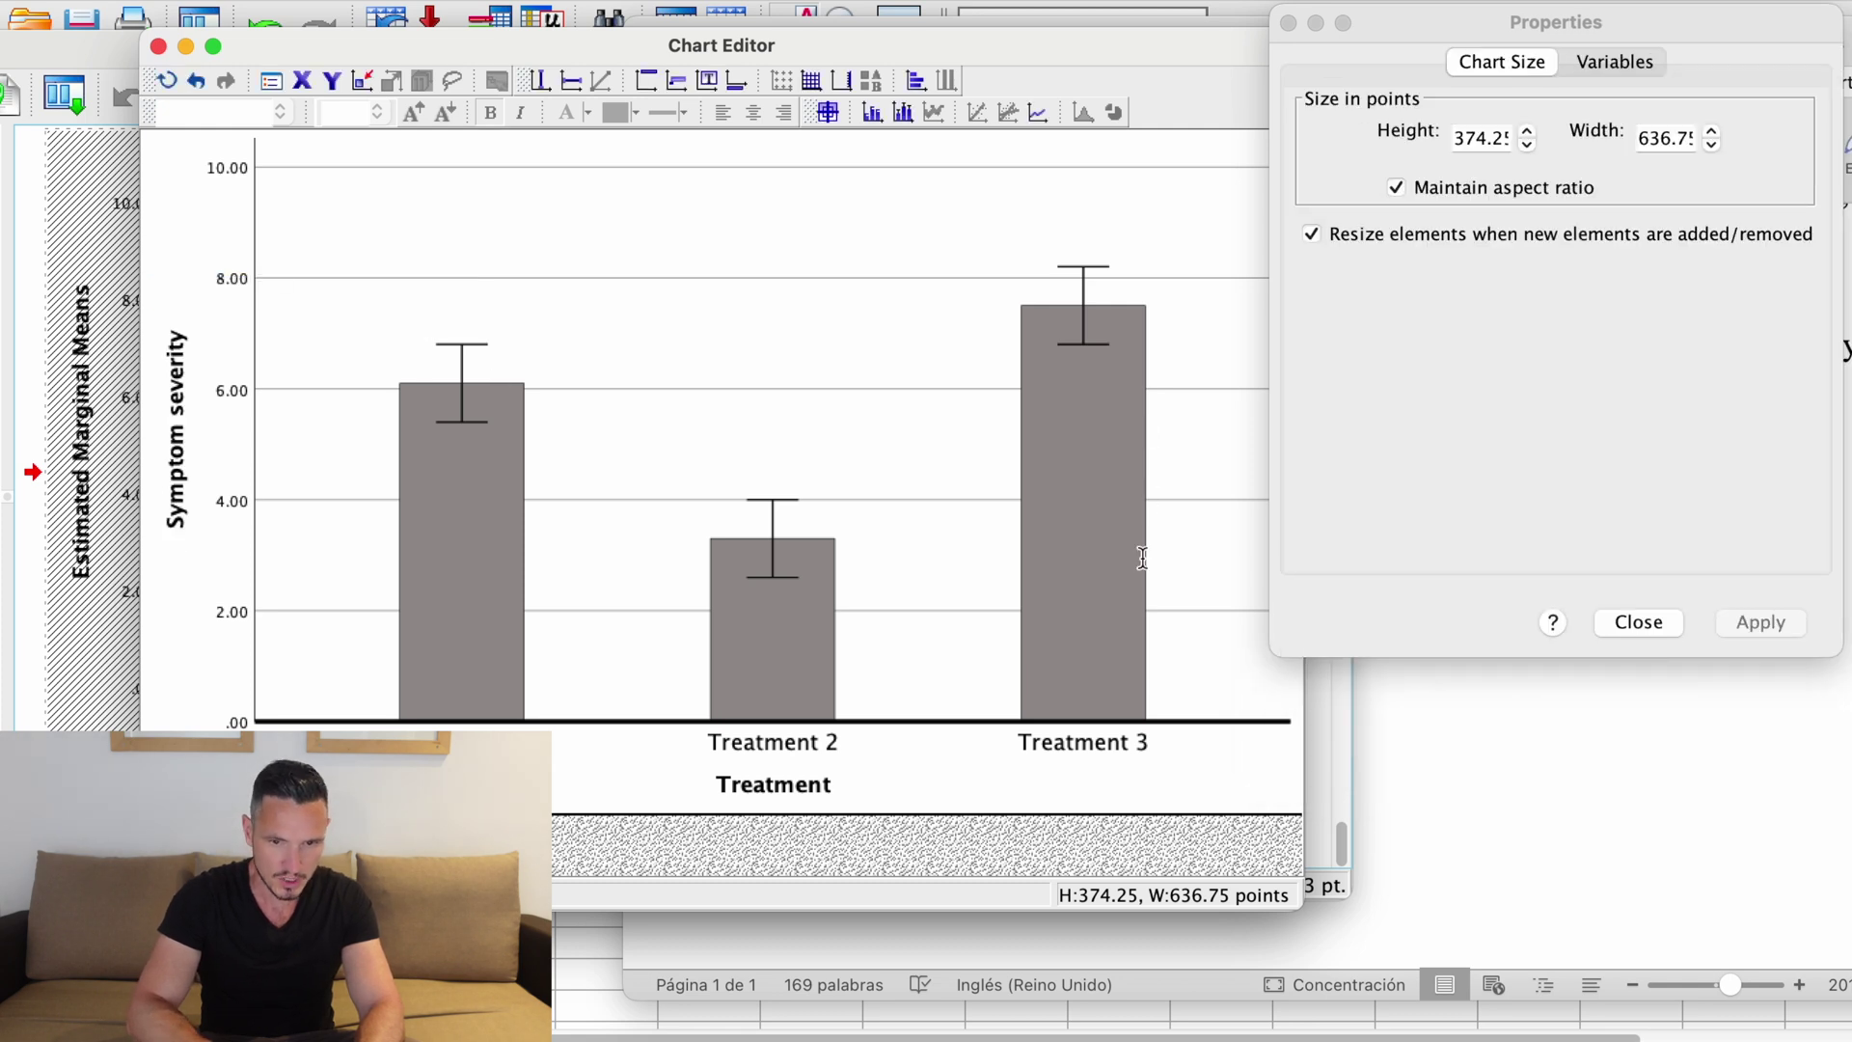
Change the y-axis number labels to Times New Roman with a preferred size of 16
click(223, 281)
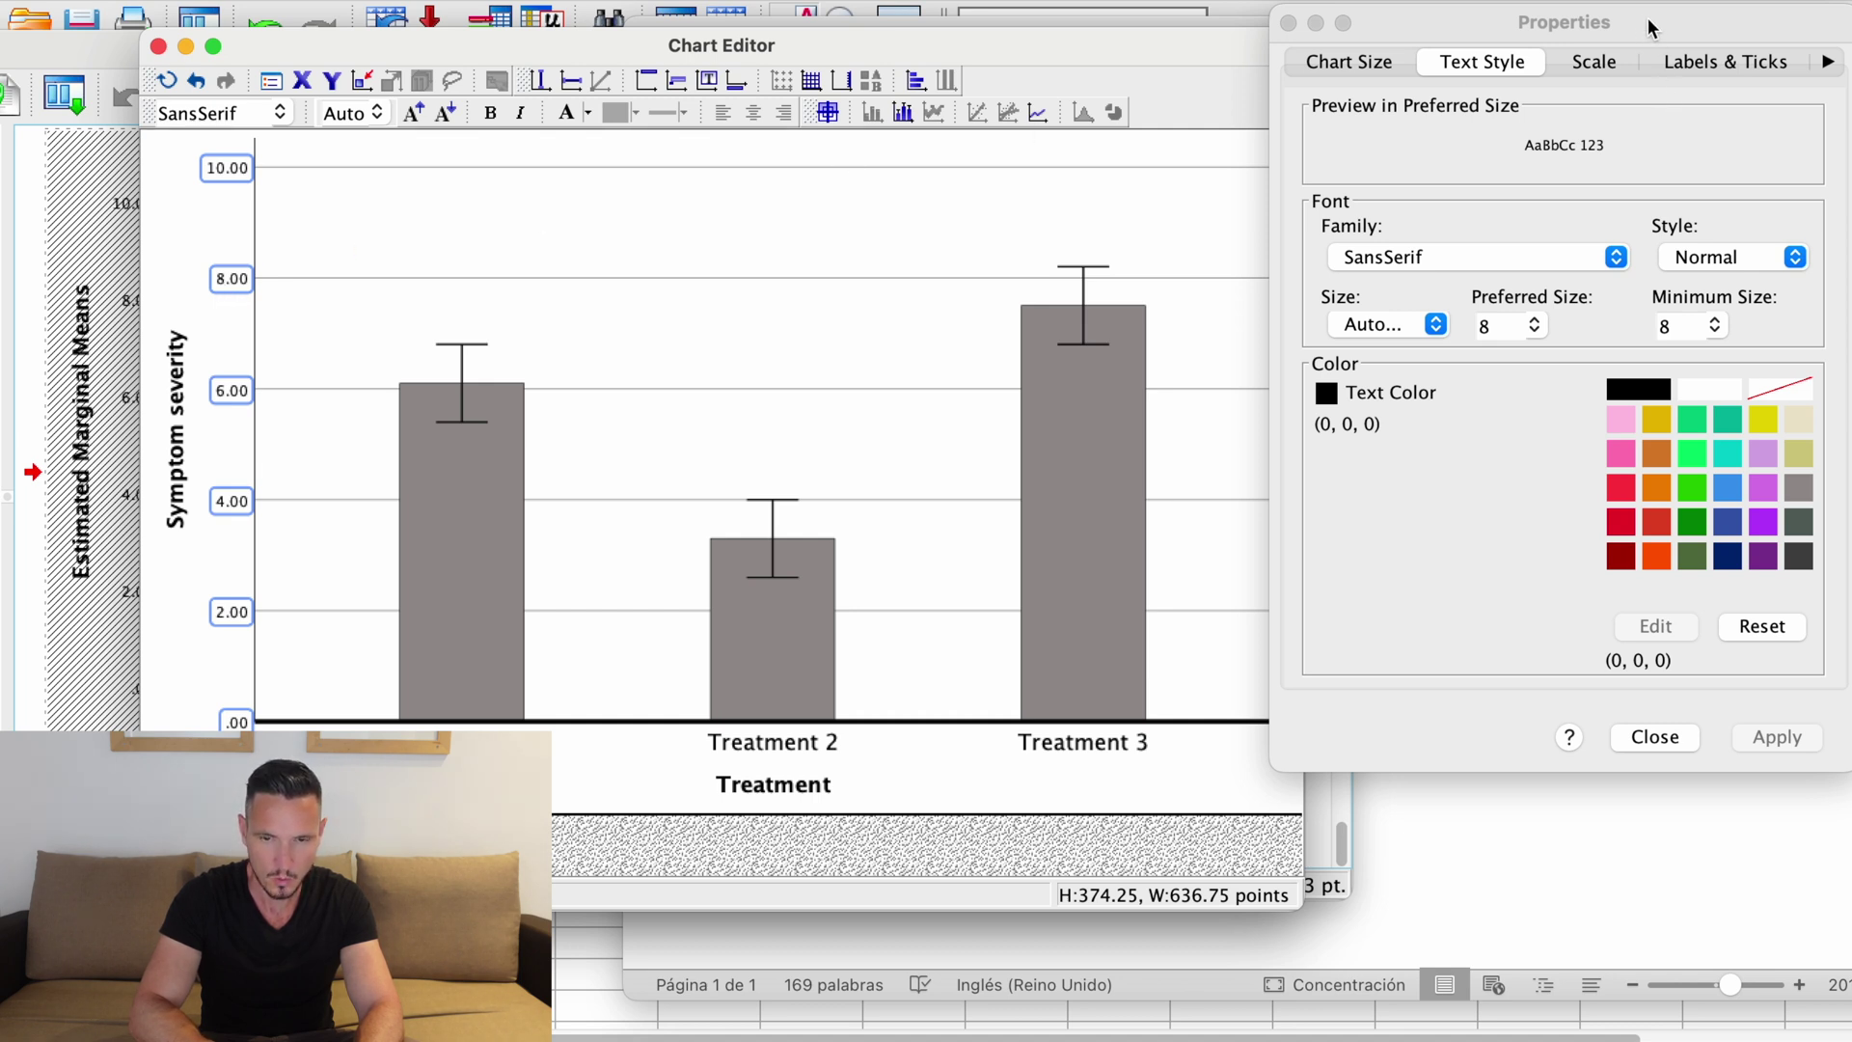
click(1513, 259)
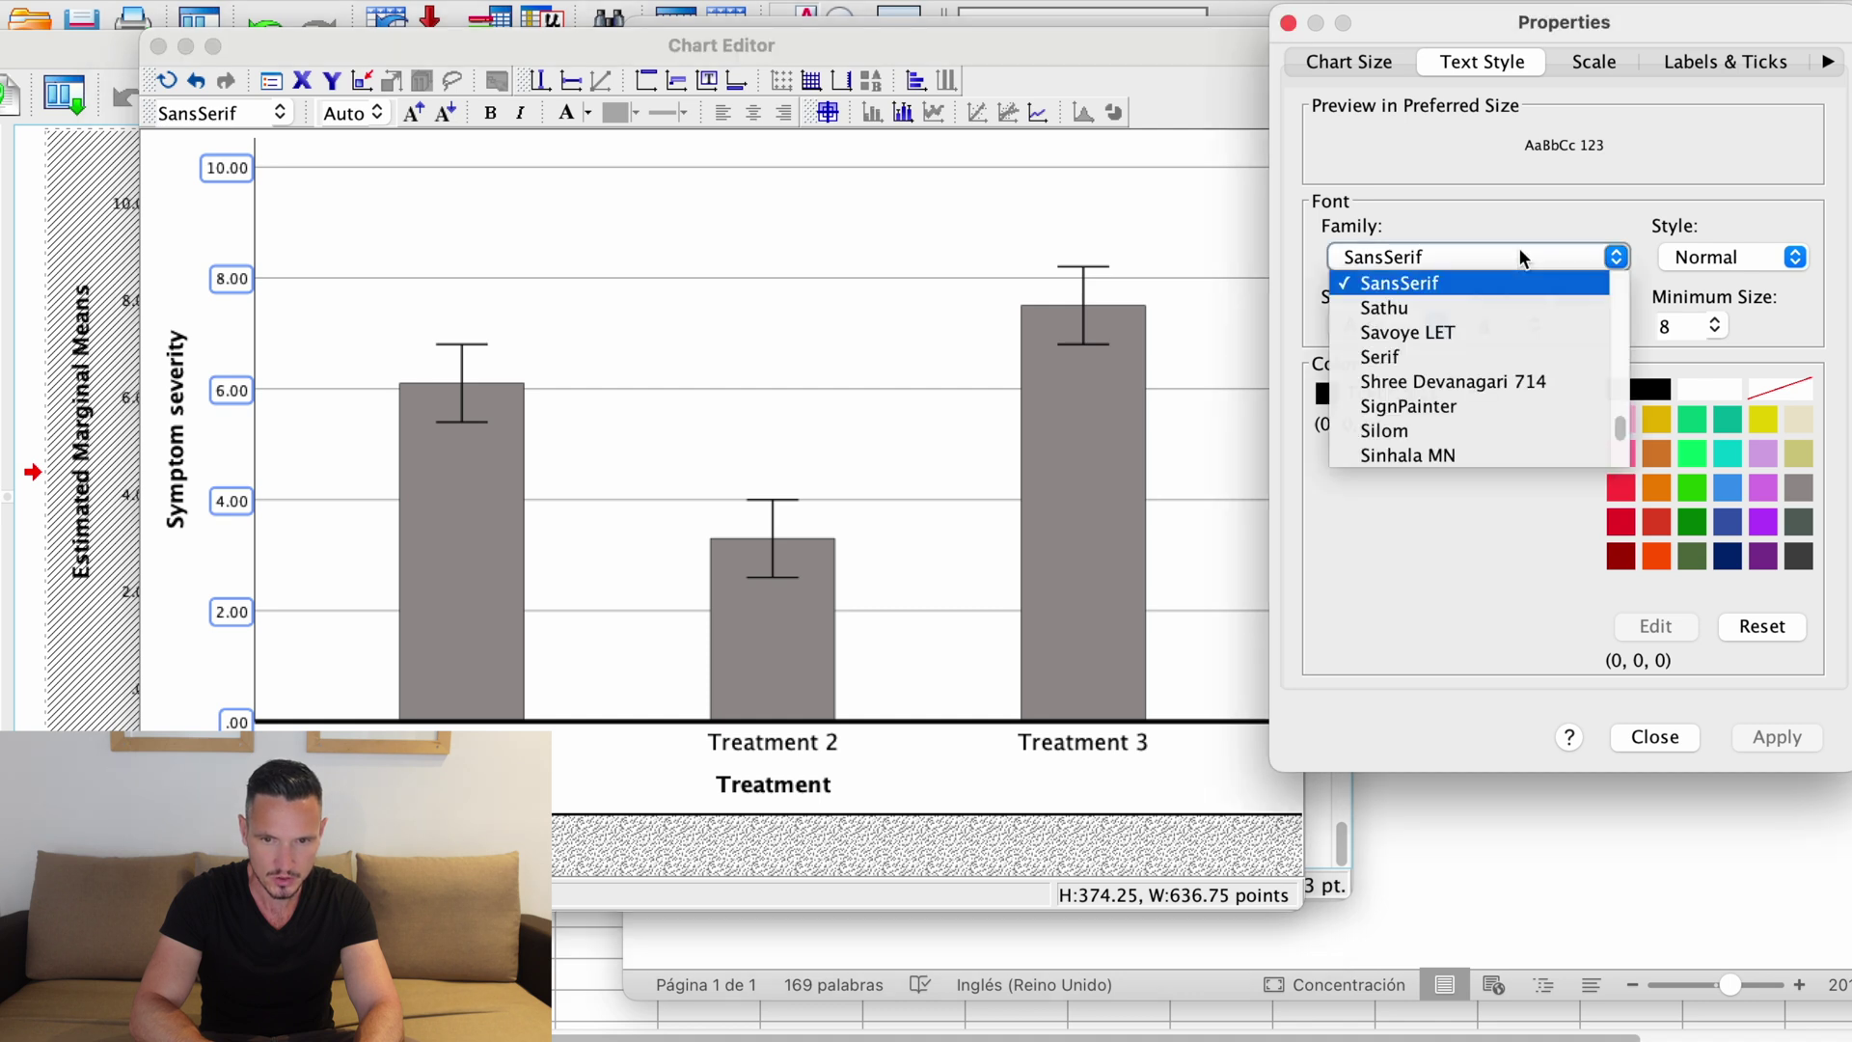
scroll(1496, 350, down, 10)
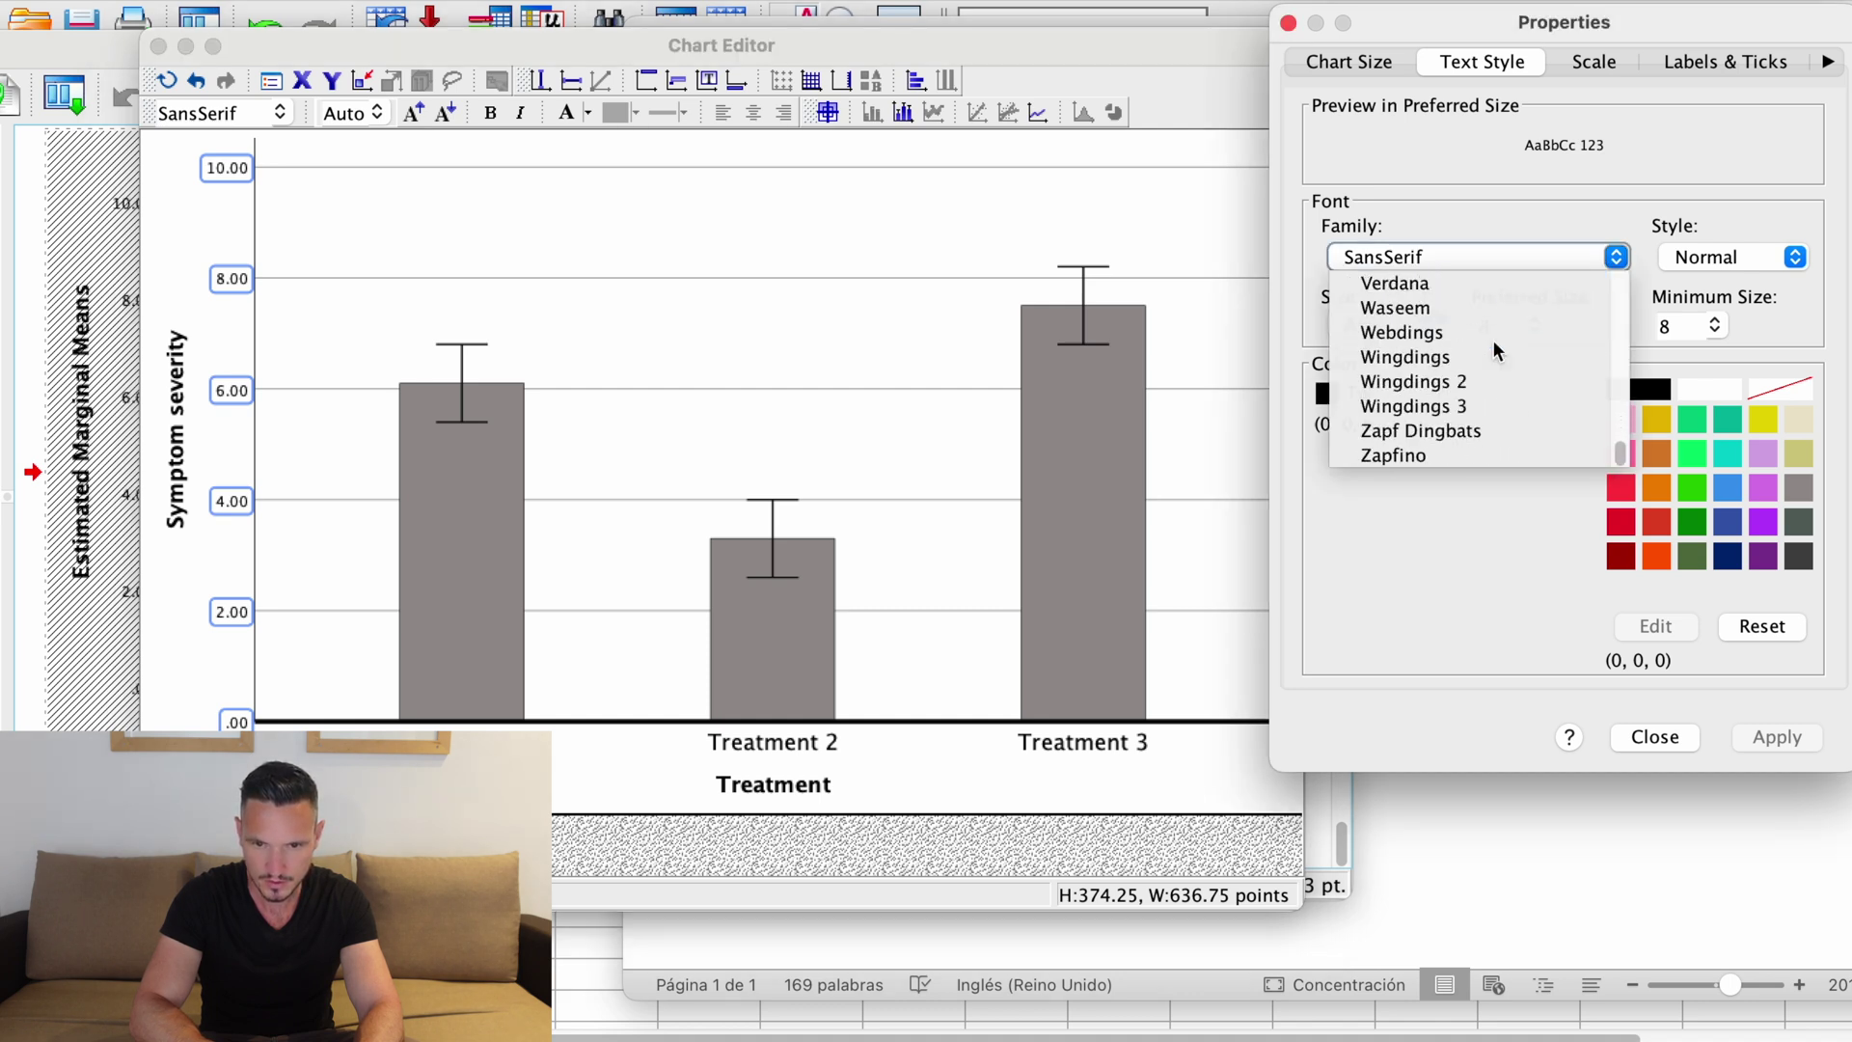
scroll(1496, 350, up, 3)
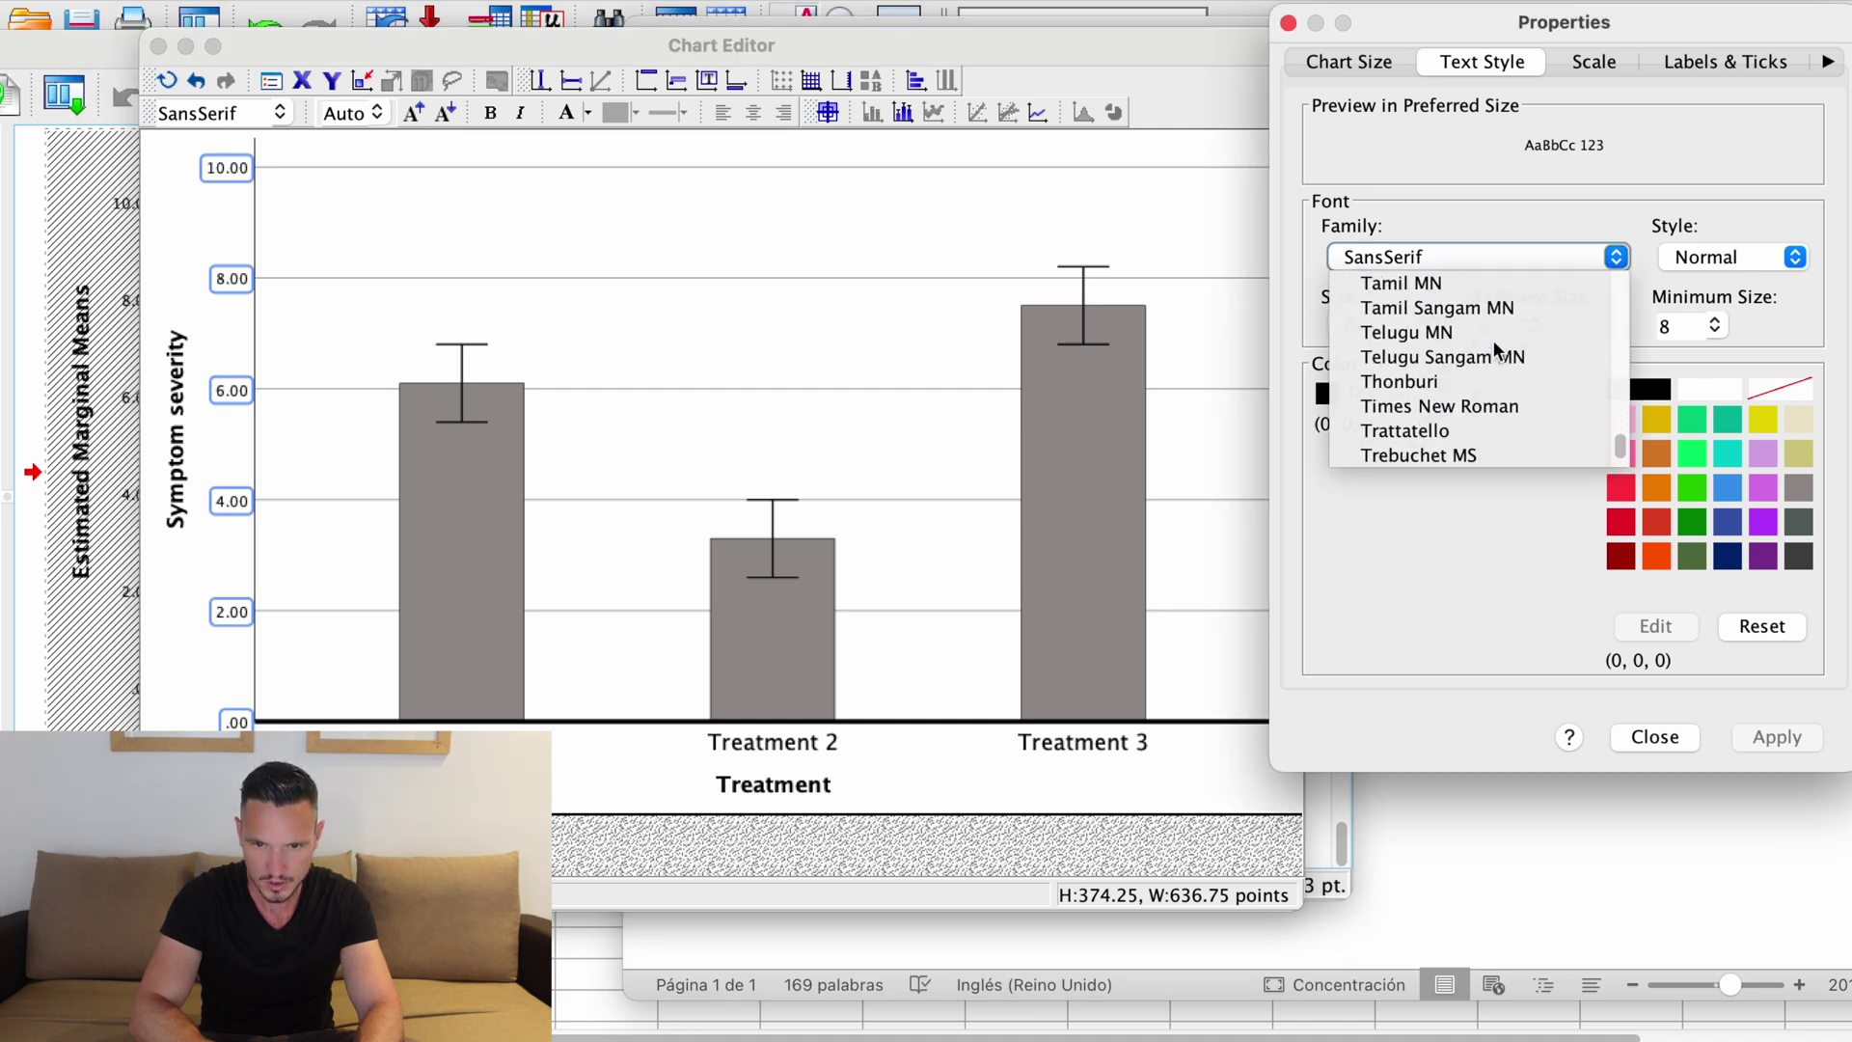
click(1486, 410)
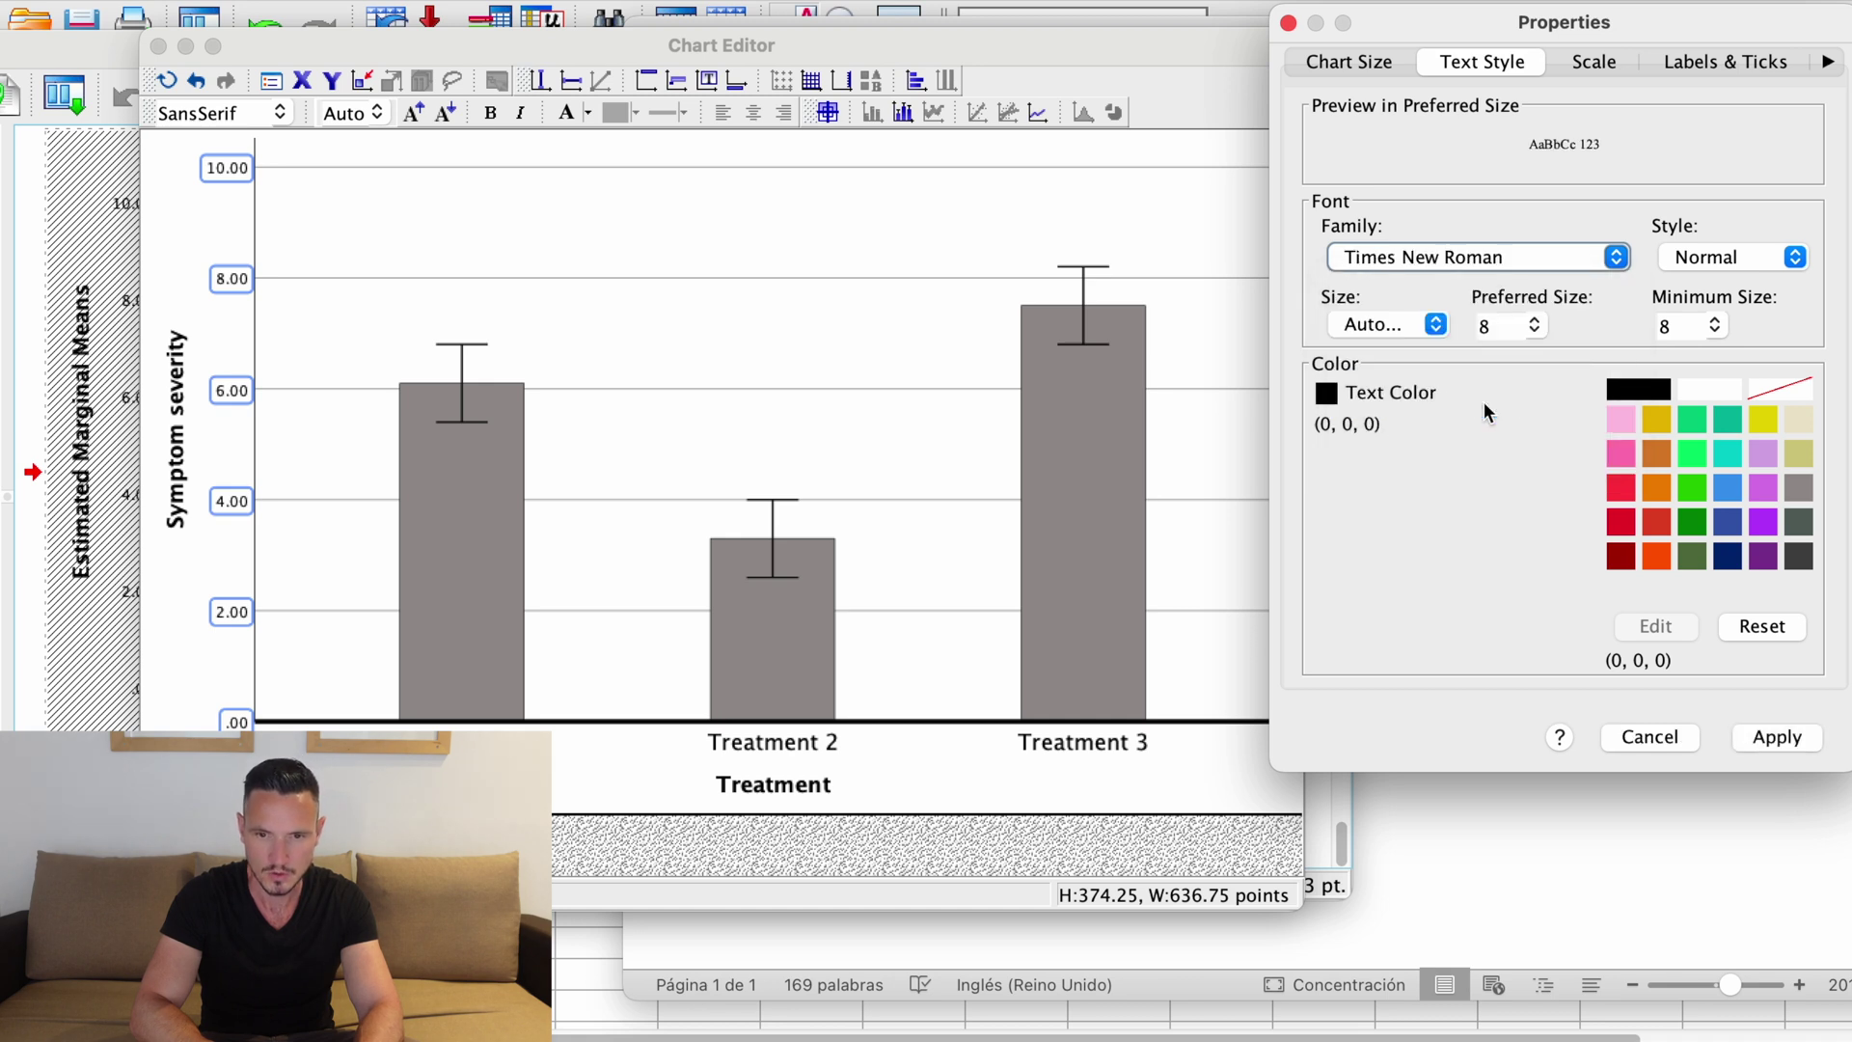
click(1534, 326)
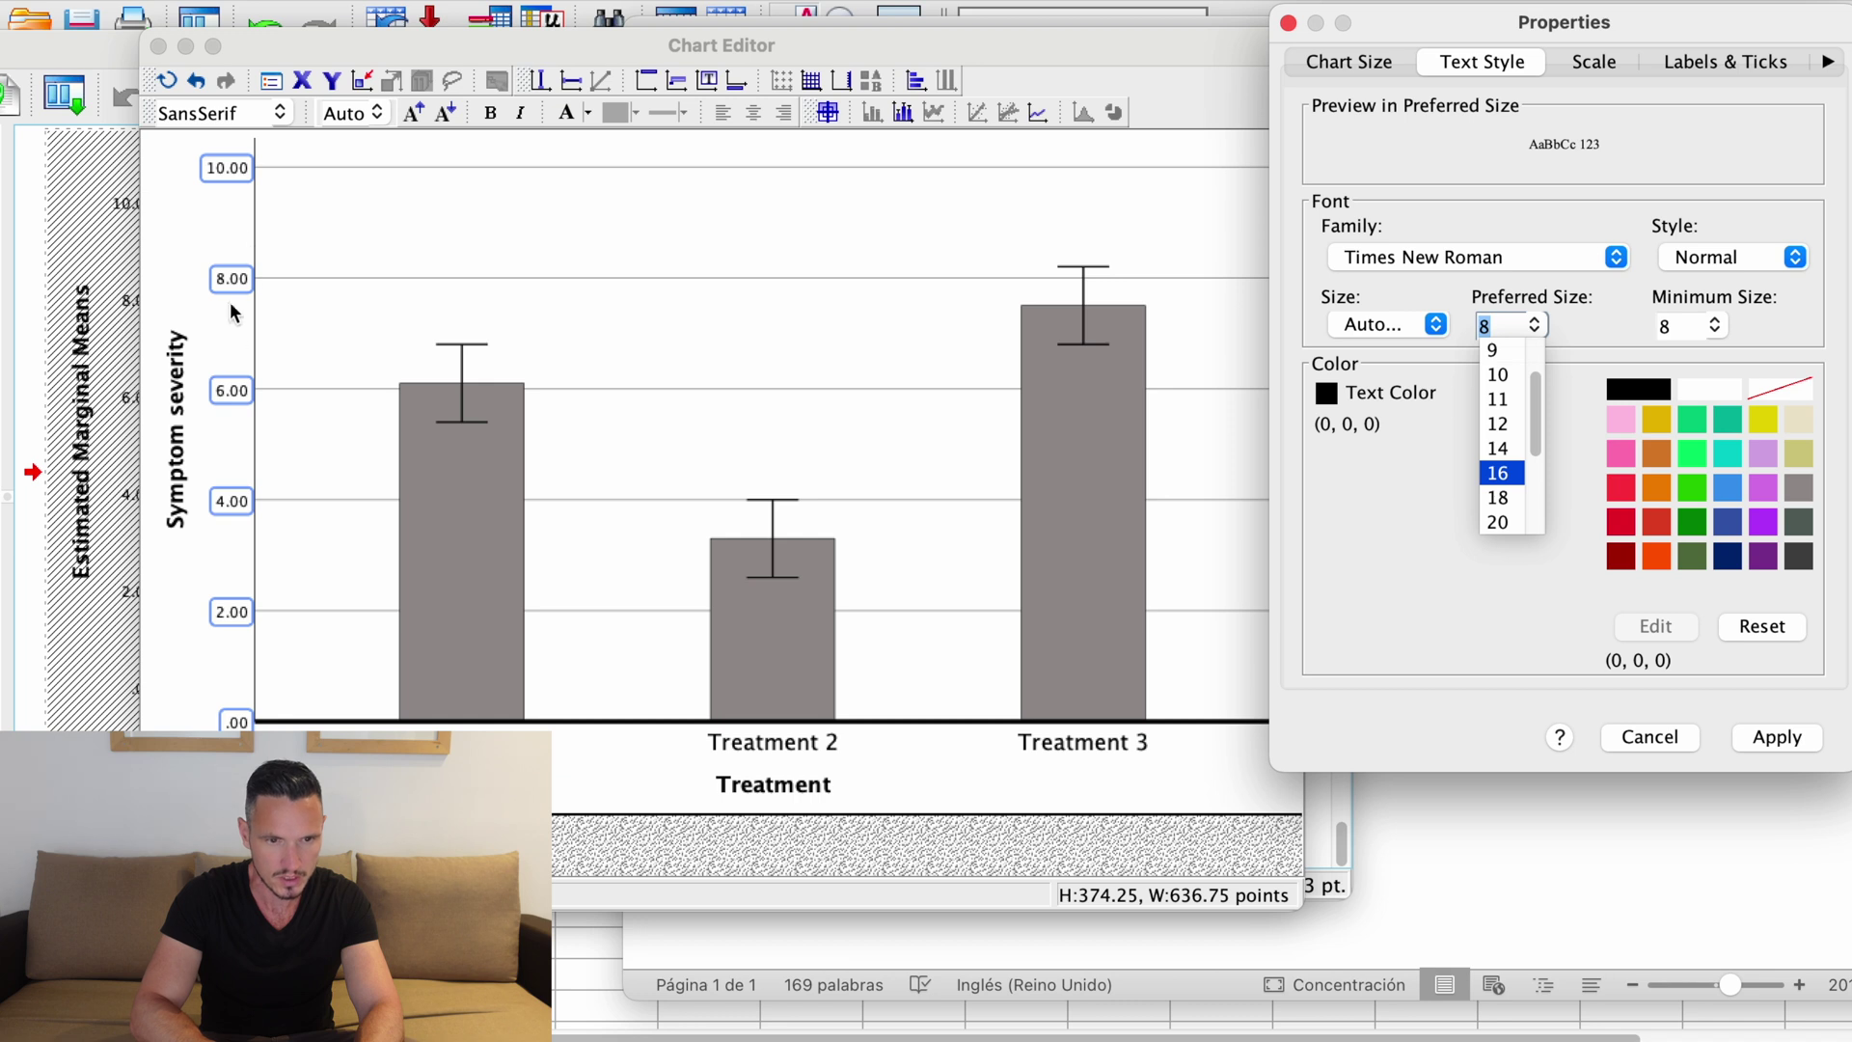
click(1504, 472)
click(1798, 742)
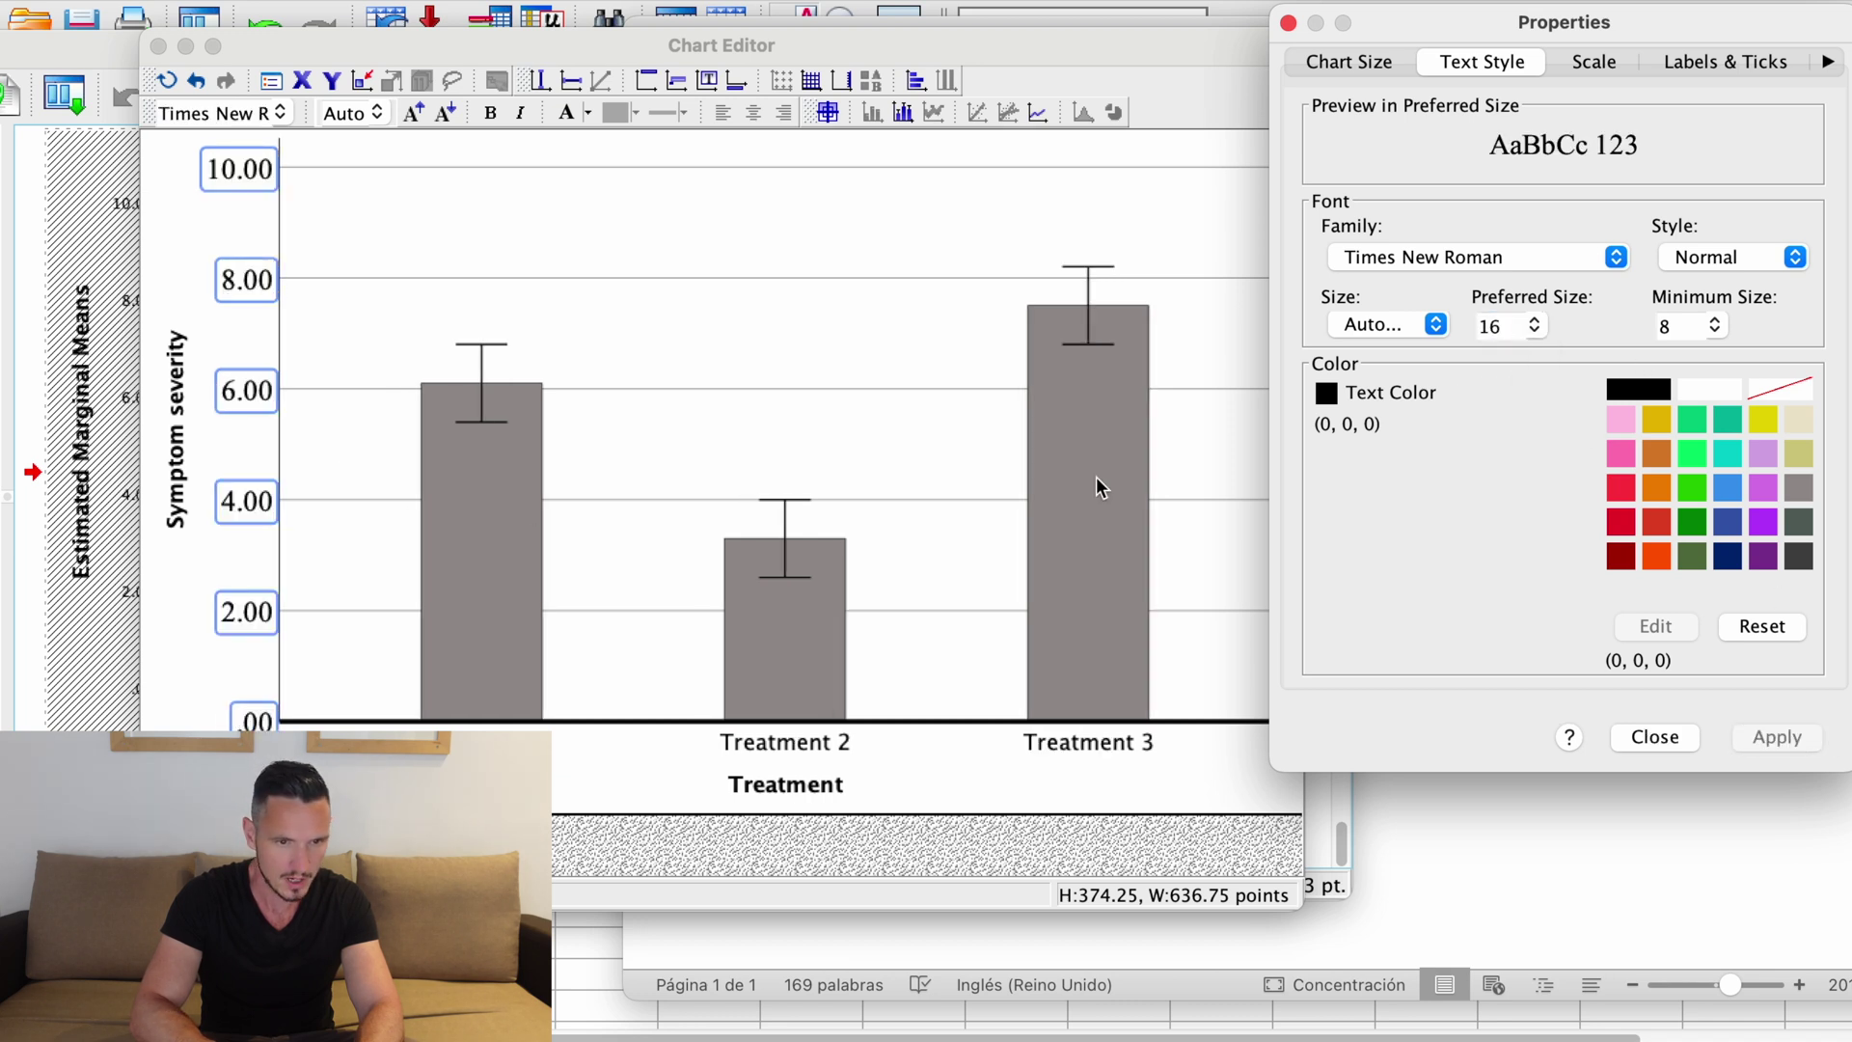
Close the Chart Editor to return to the output viewer and select the edited bar chart there
click(617, 311)
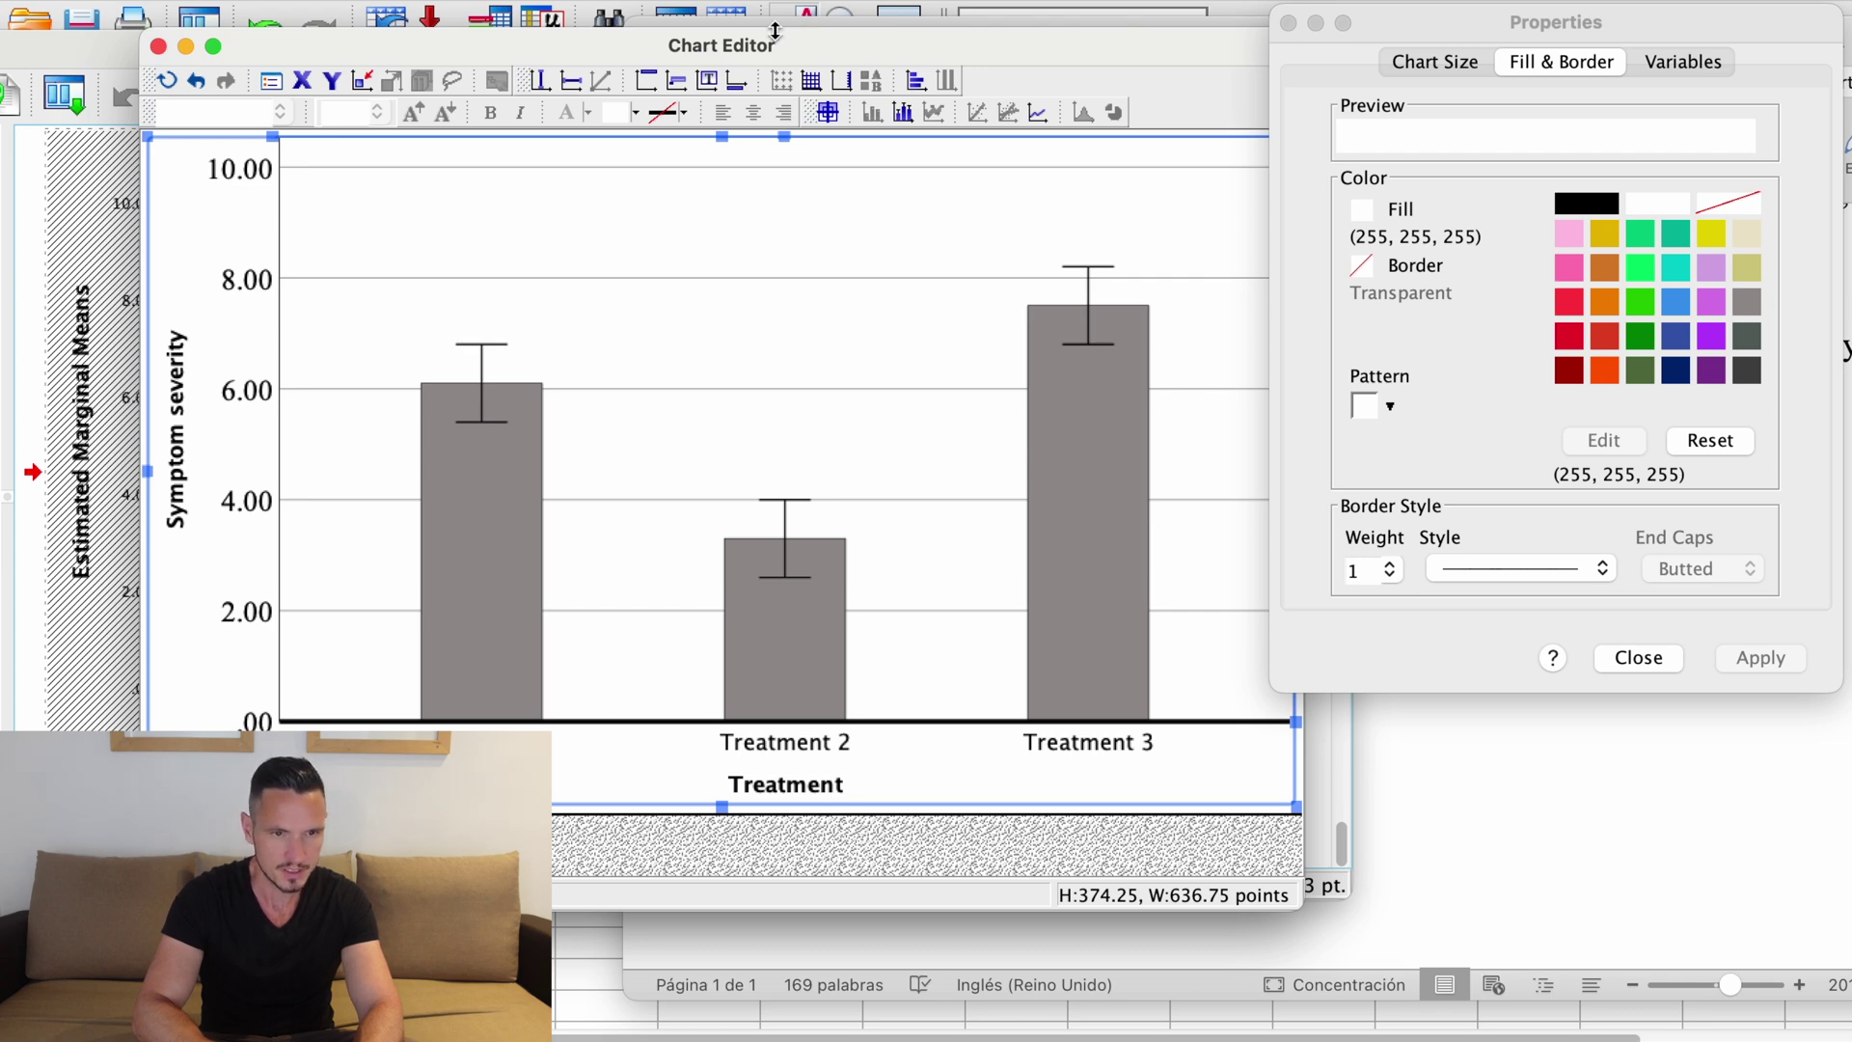
drag(1427, 38, 1654, 101)
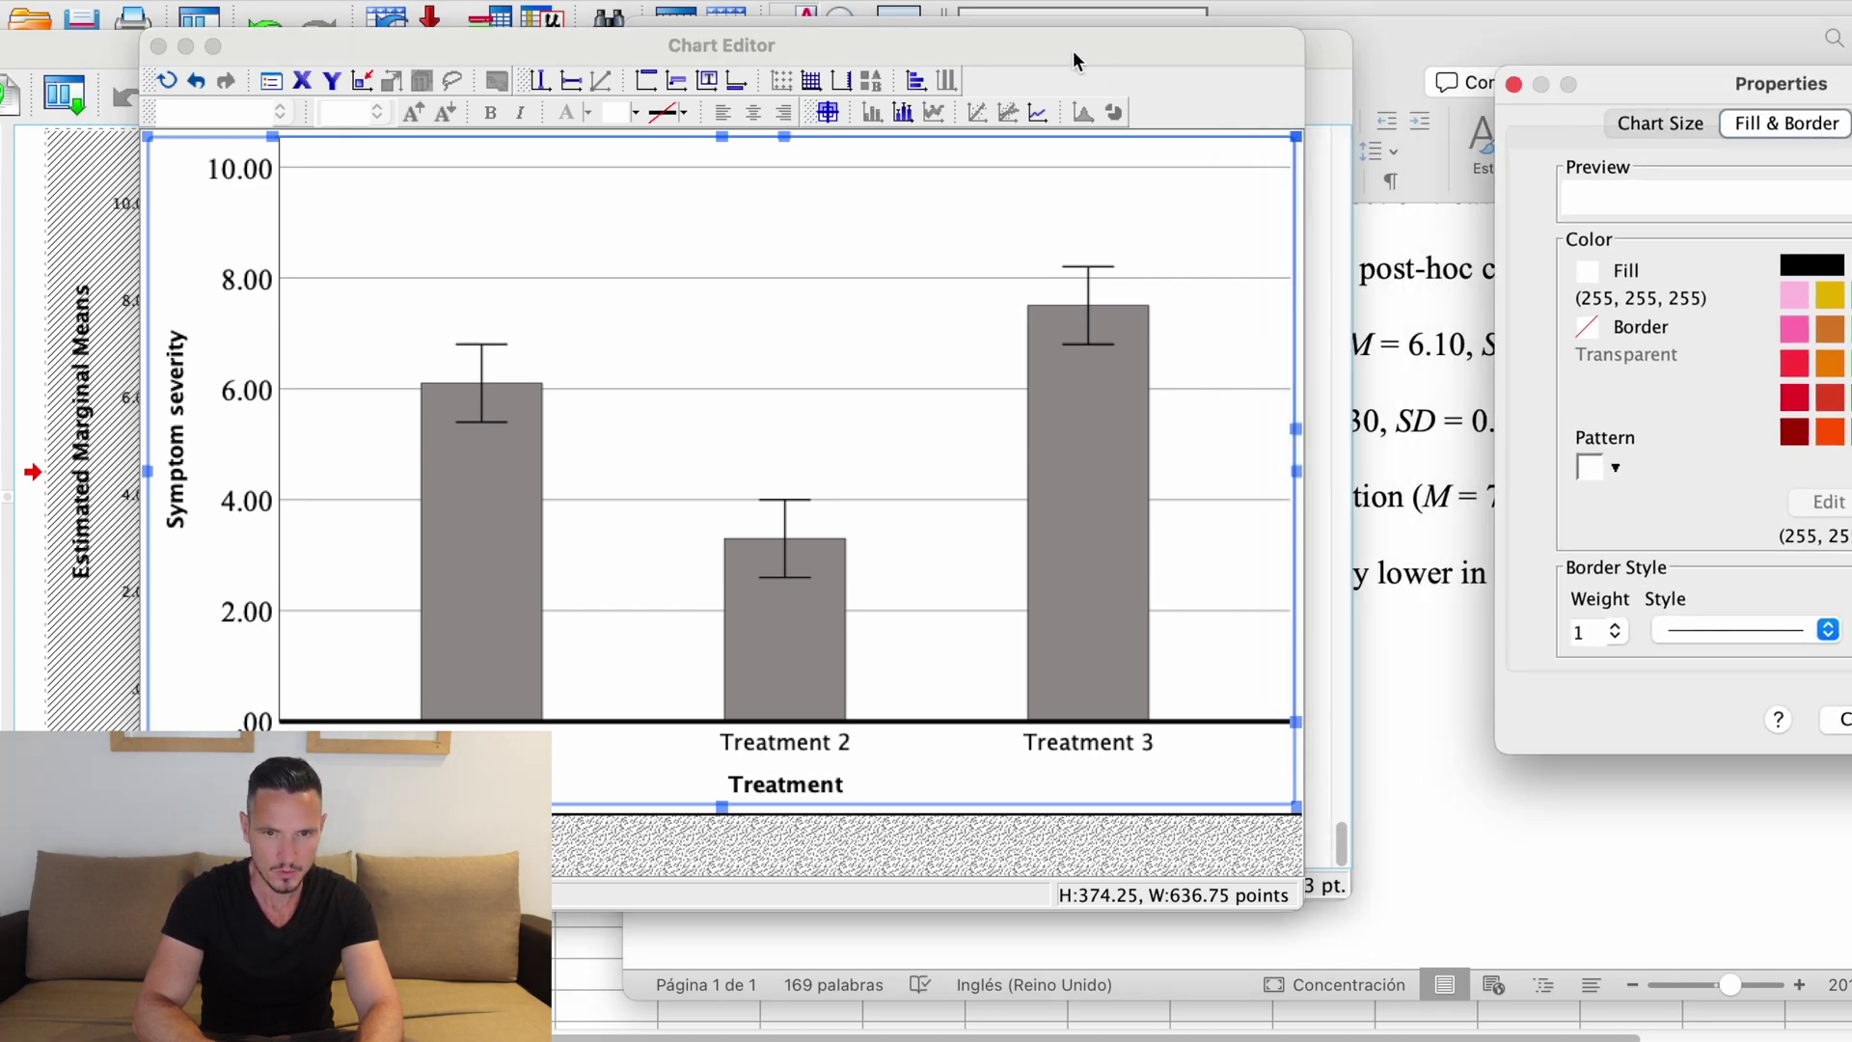
drag(1075, 56, 1365, 81)
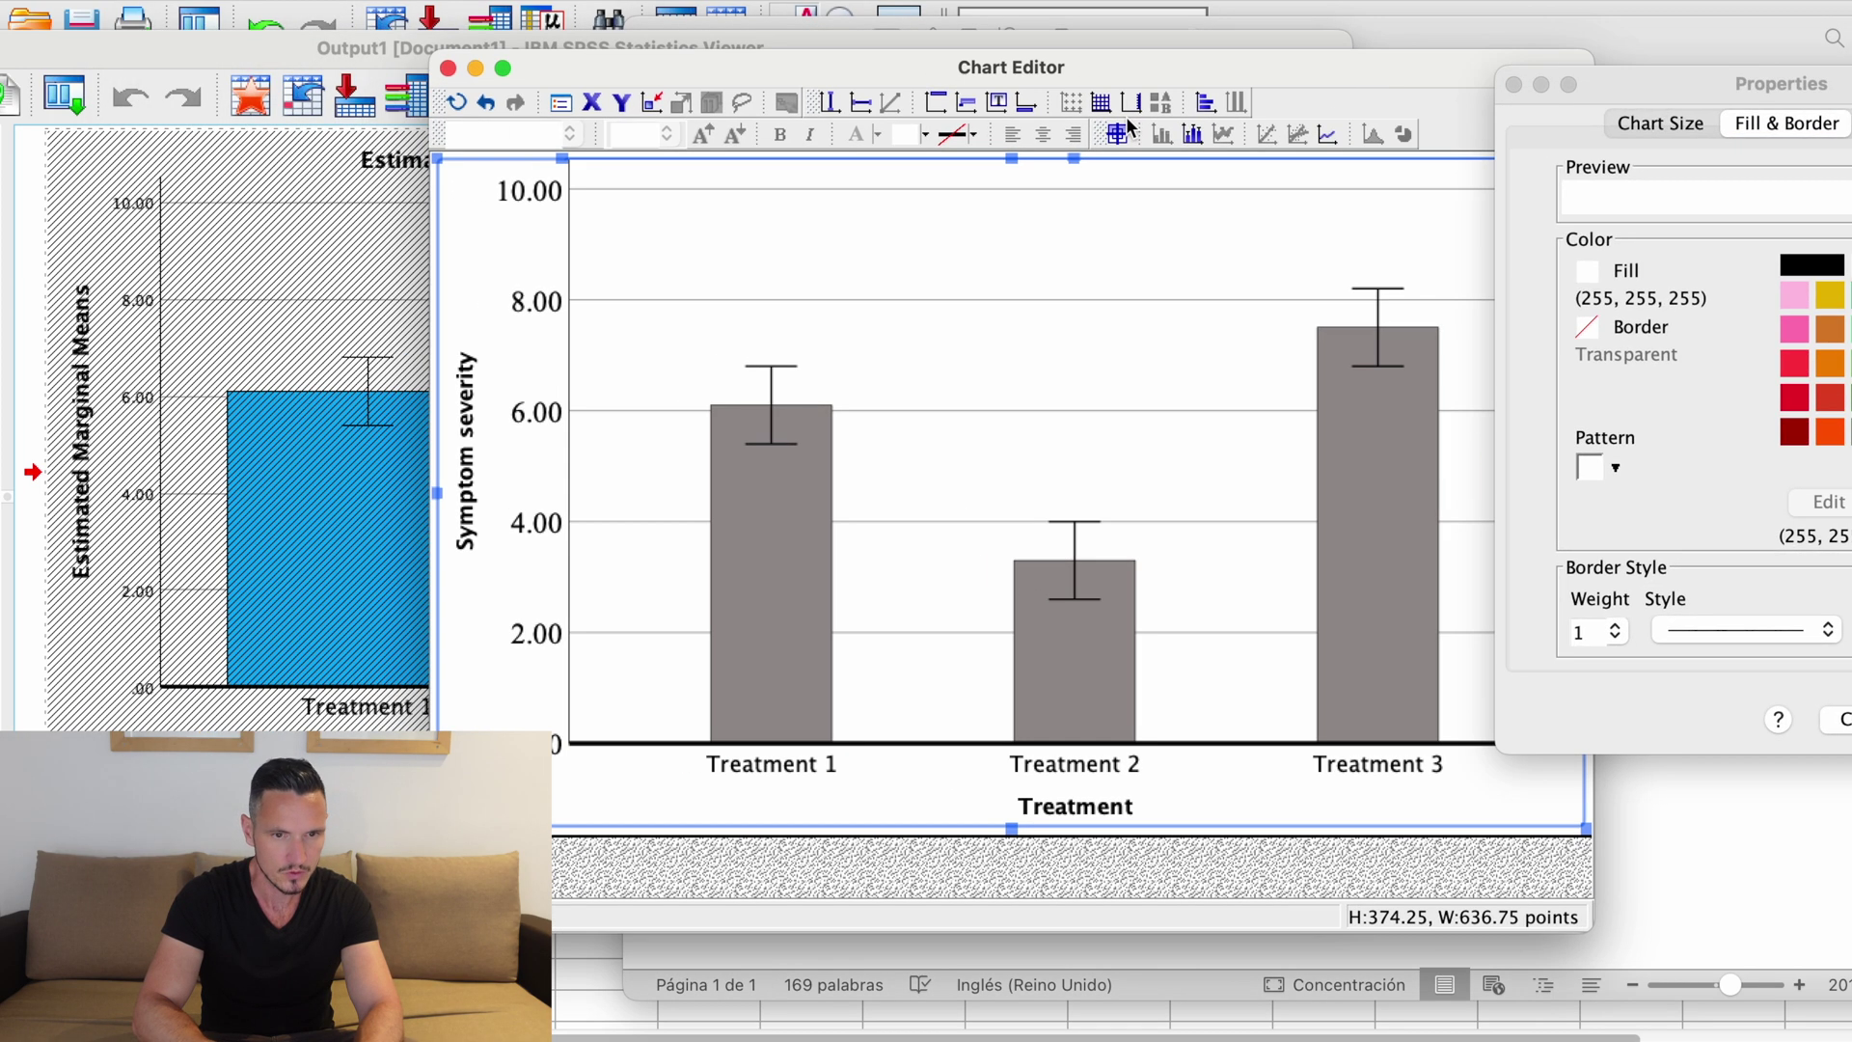
click(448, 69)
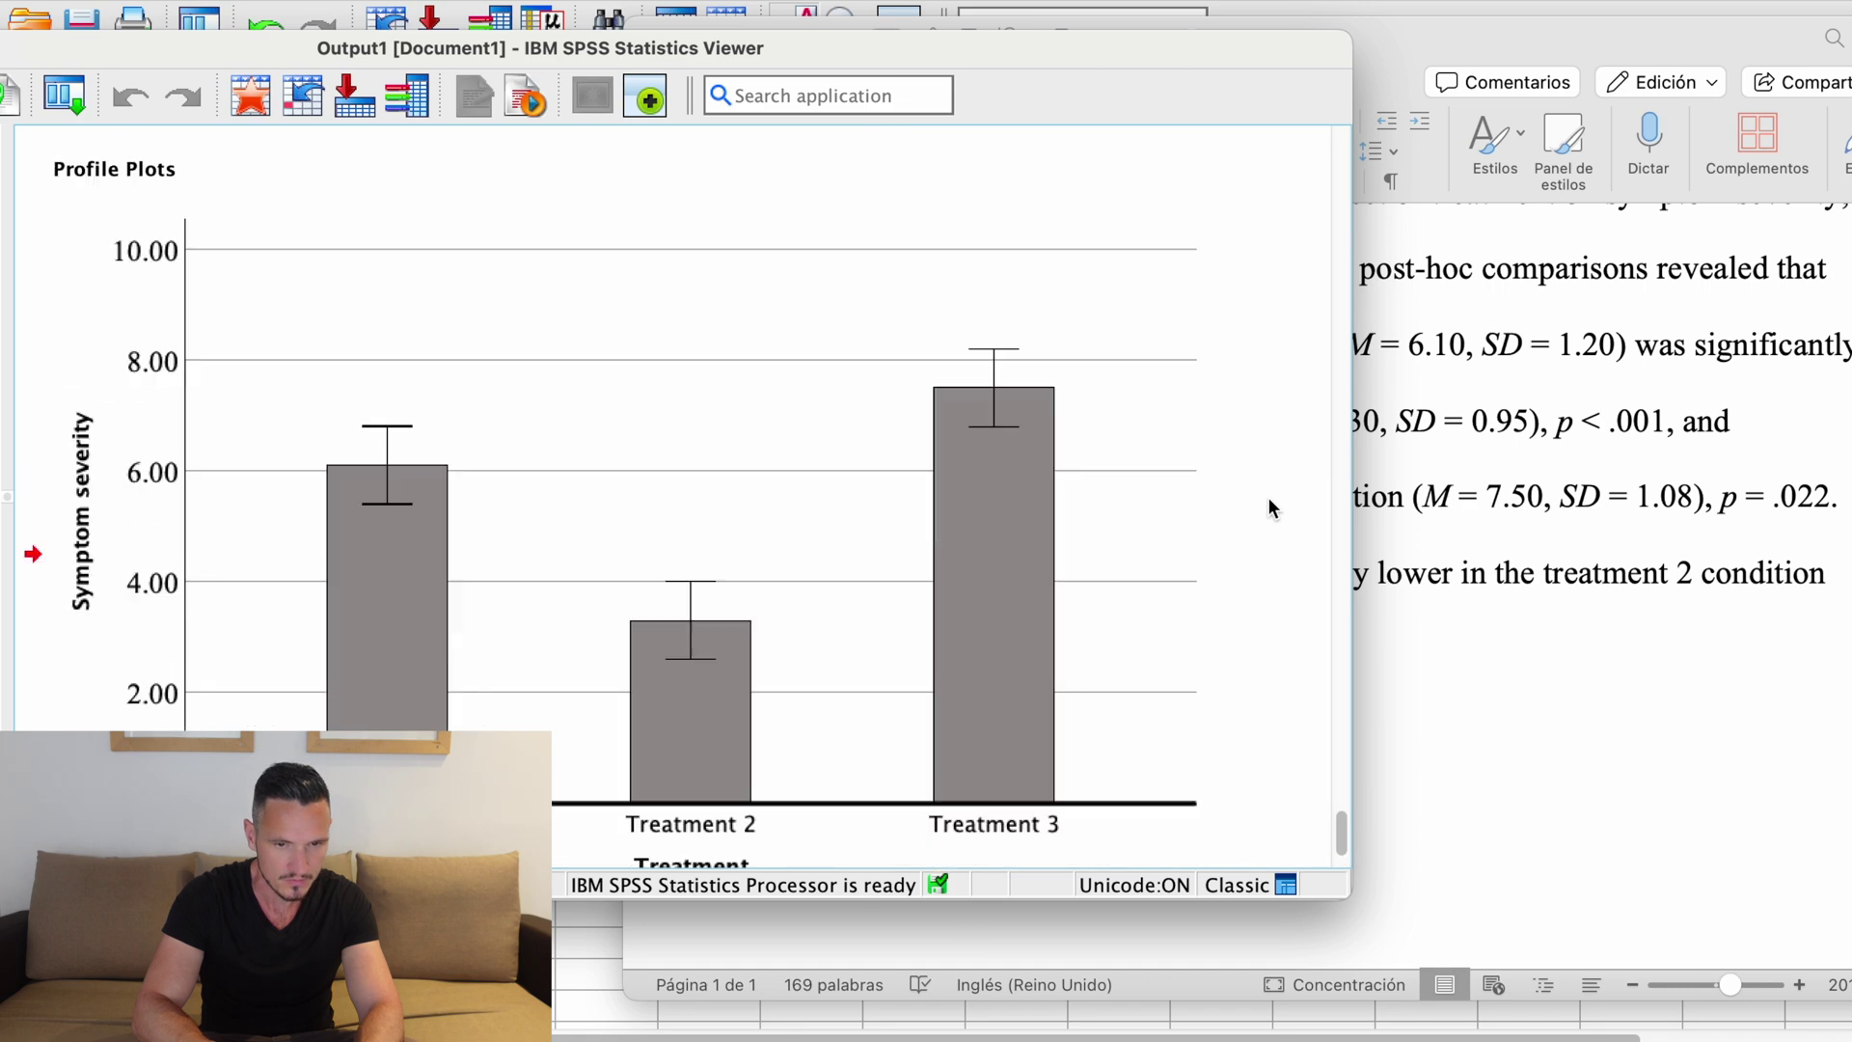
click(888, 455)
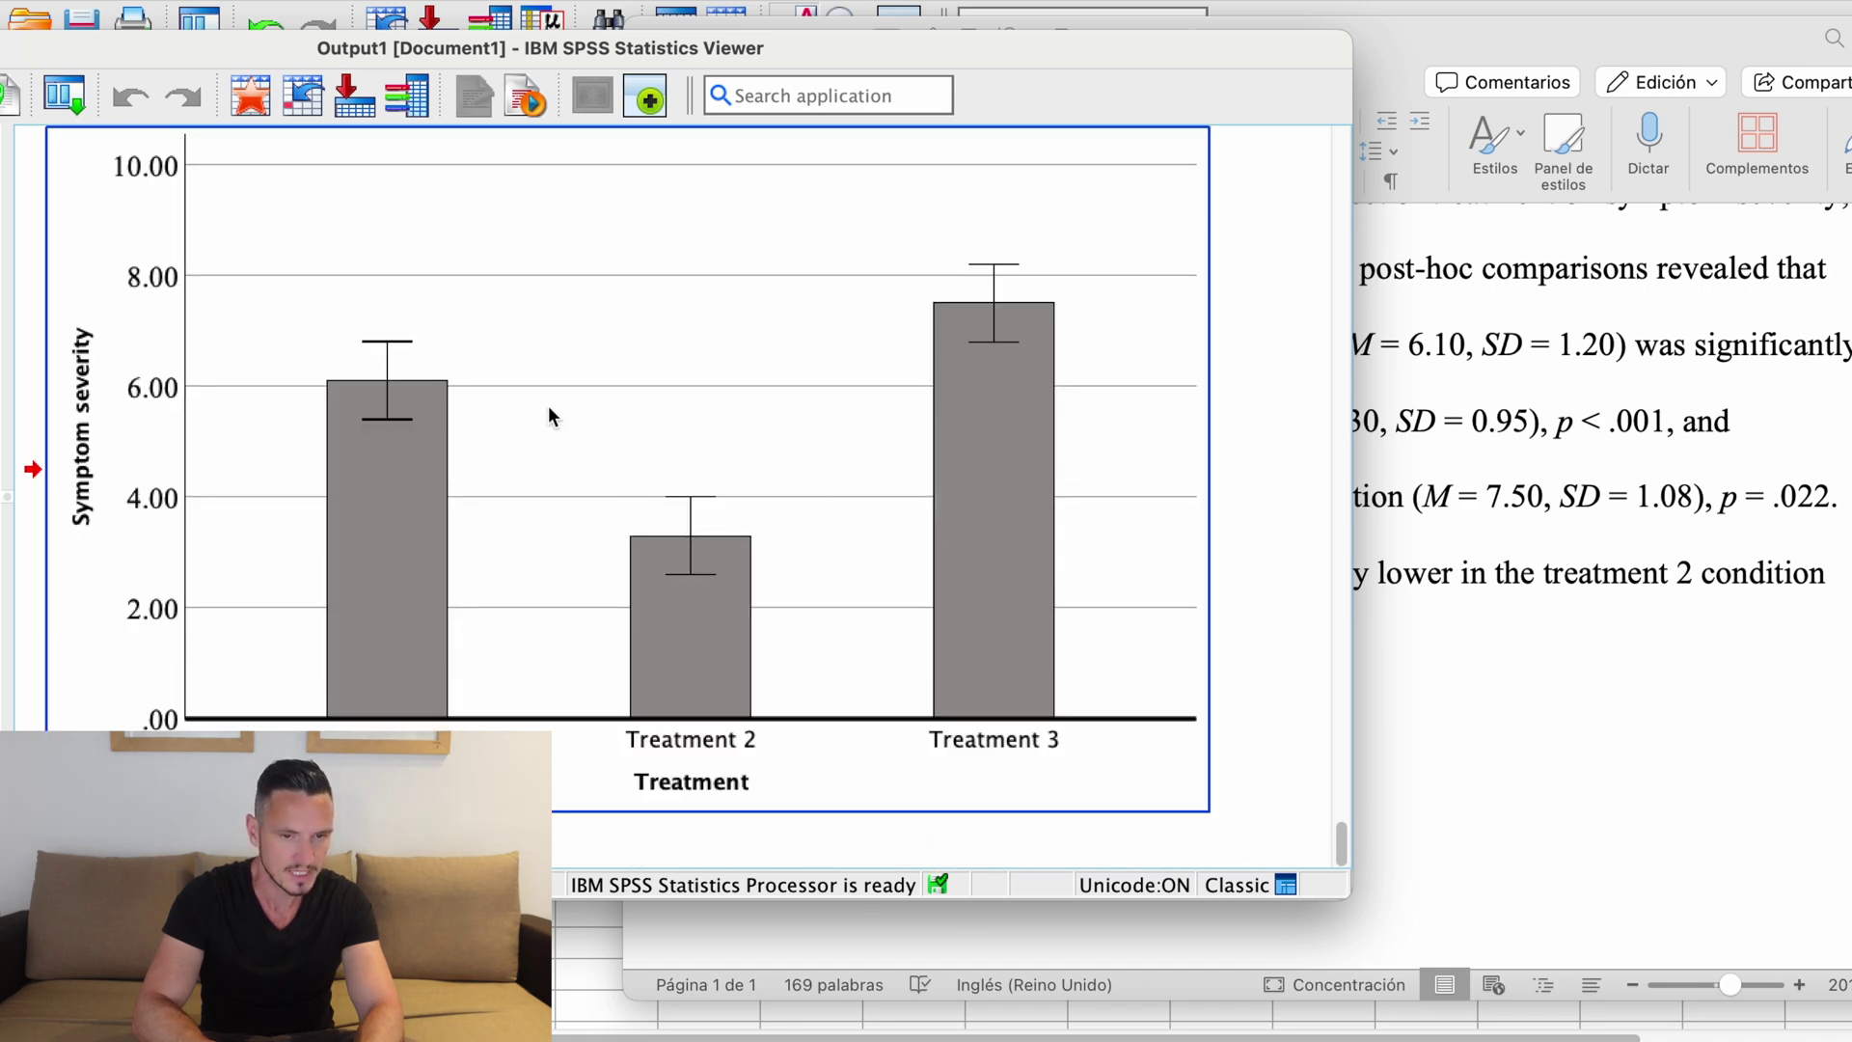